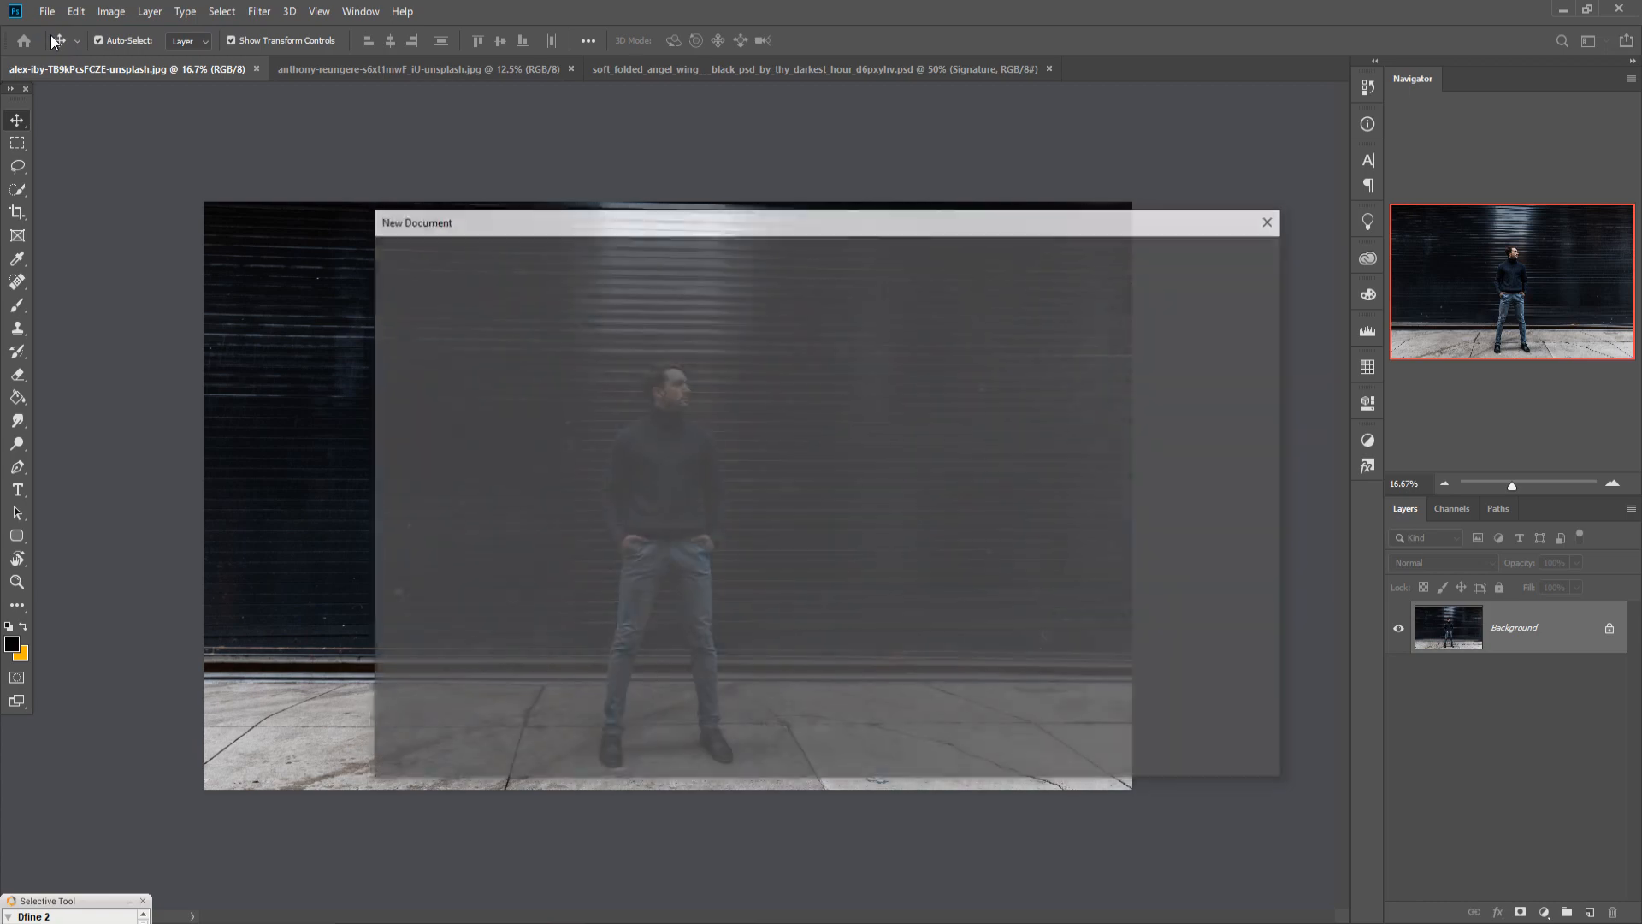
Create a white 1280 x 720 px document at 300 ppi and copy the photo of the standing man into it.
{"action": "left_click", "coordinate": [629, 575]}
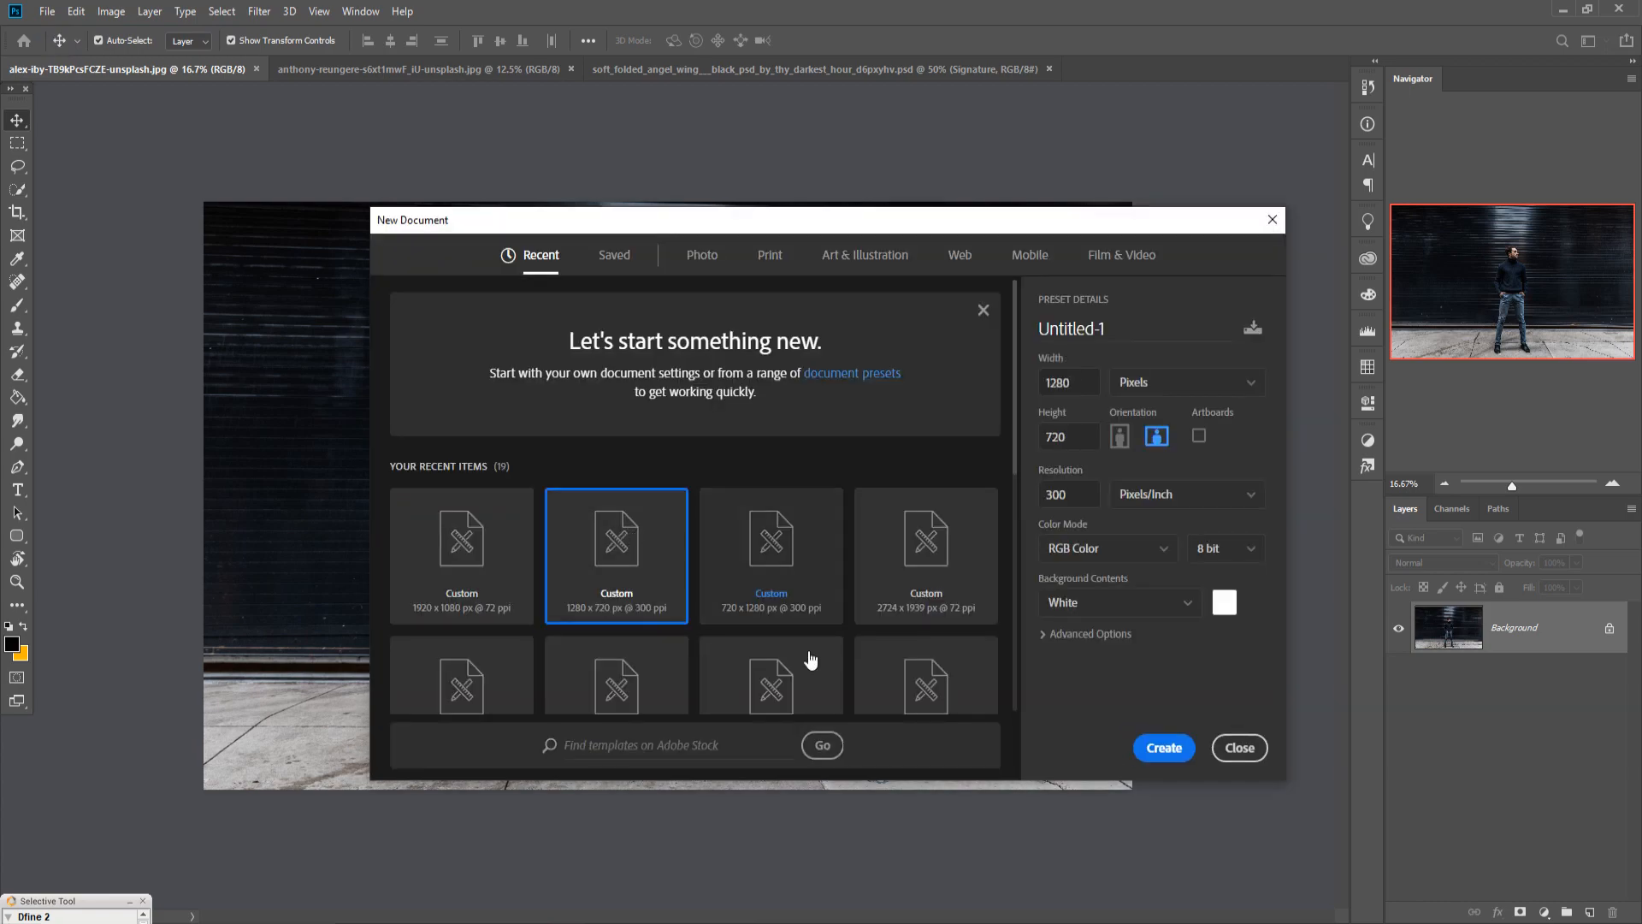
{"action": "left_click", "coordinate": [1157, 749]}
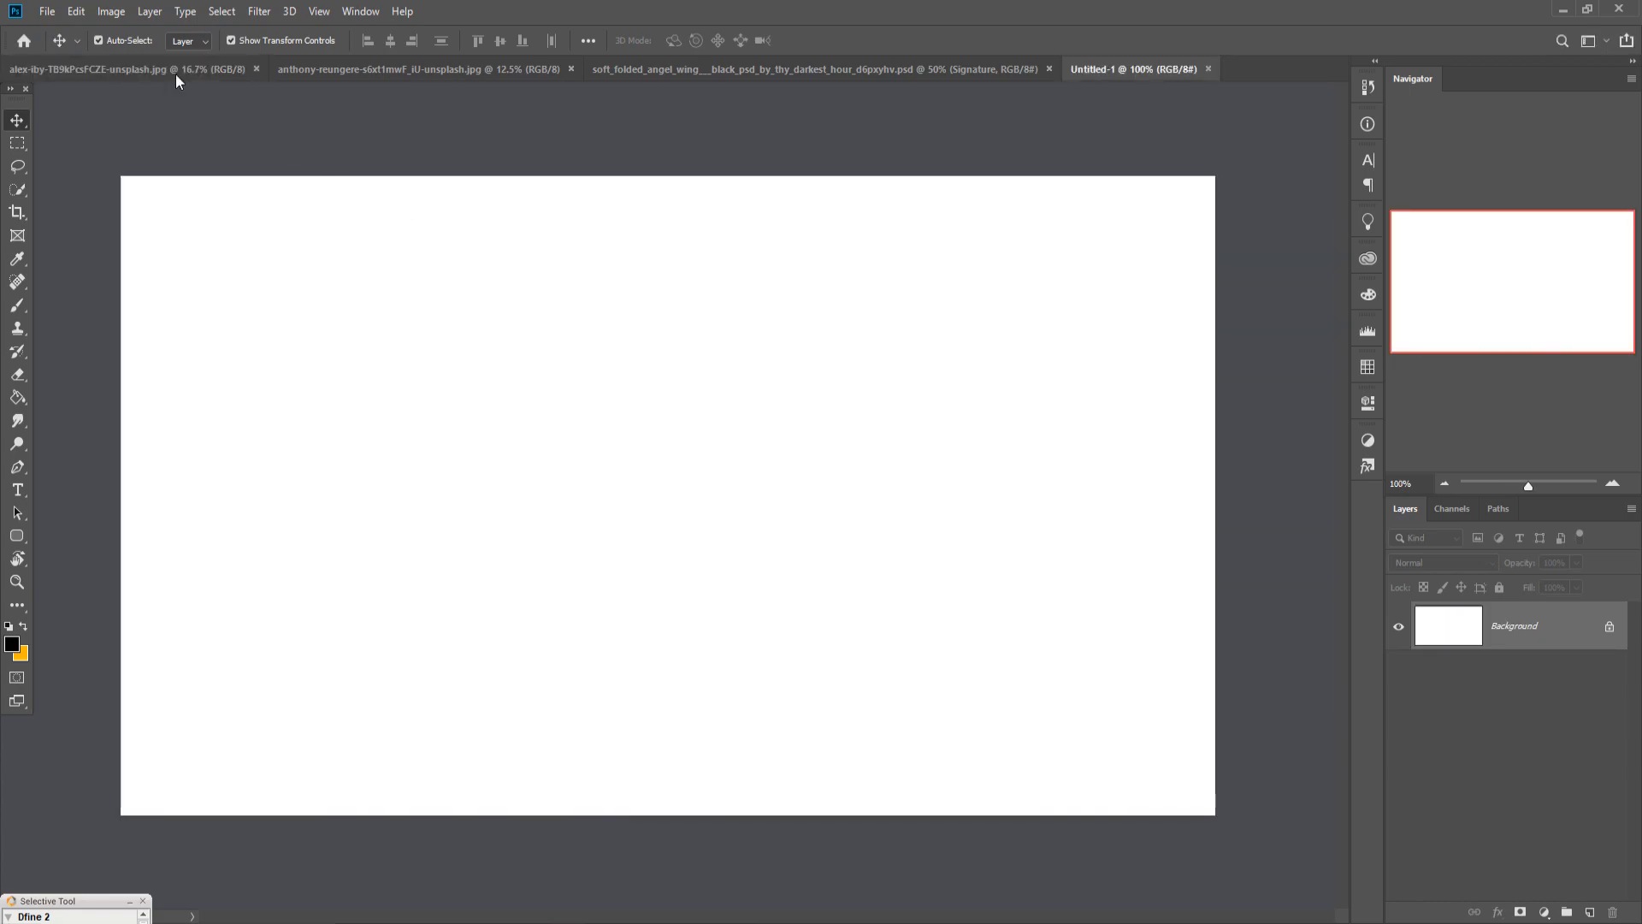
{"action": "left_click", "coordinate": [158, 67]}
{"action": "left_click_drag", "start_coordinate": [157, 67], "coordinate": [810, 176]}
{"action": "left_click_drag", "start_coordinate": [916, 462], "coordinate": [460, 487]}
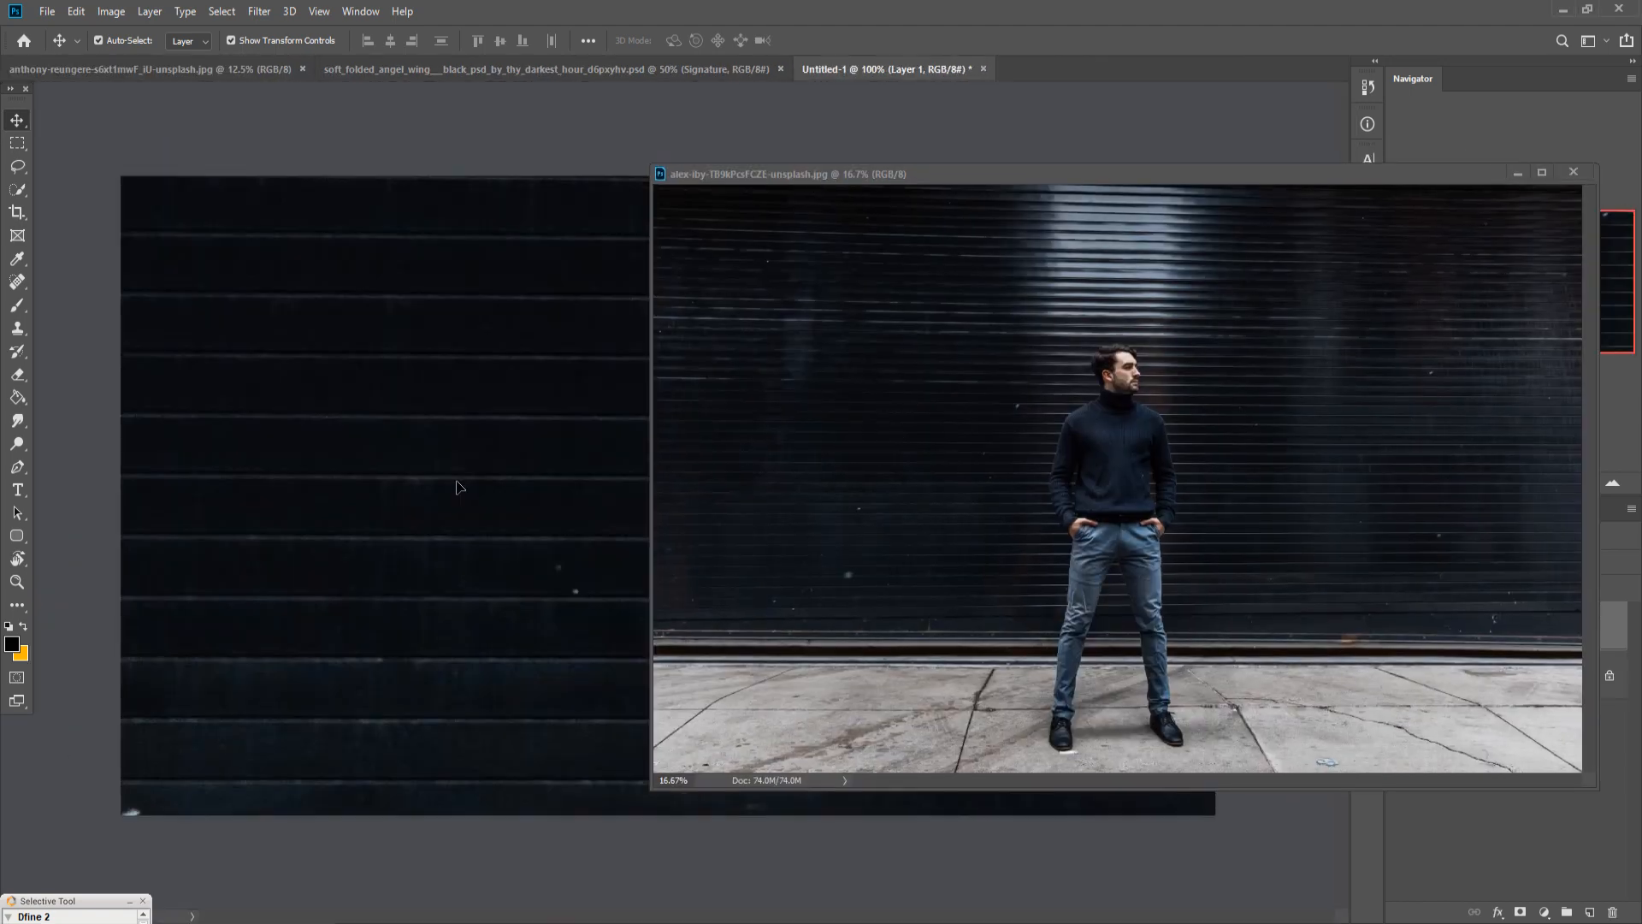
{"action": "left_click", "coordinate": [1518, 172]}
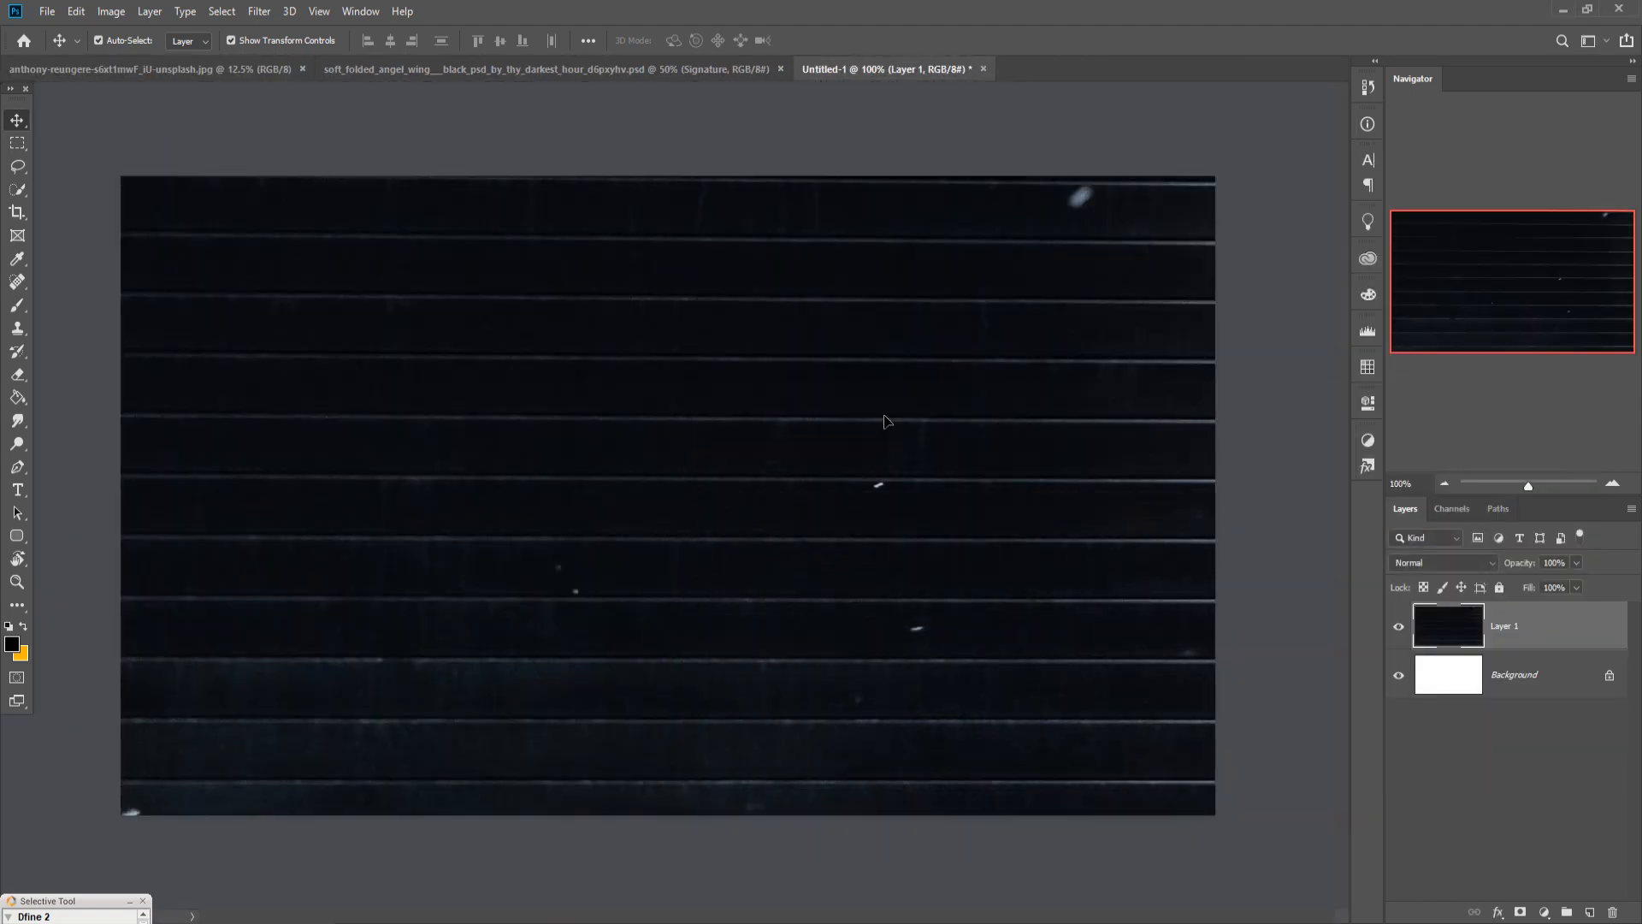
Scale the photo layer down to 20.62% and position it so the man stands near the middle of the canvas.
{"action": "key", "text": "ctrl+minus"}
{"action": "left_click_drag", "start_coordinate": [682, 437], "coordinate": [137, 630]}
{"action": "left_click_drag", "start_coordinate": [890, 434], "coordinate": [419, 785]}
{"action": "left_click_drag", "start_coordinate": [674, 571], "coordinate": [673, 648]}
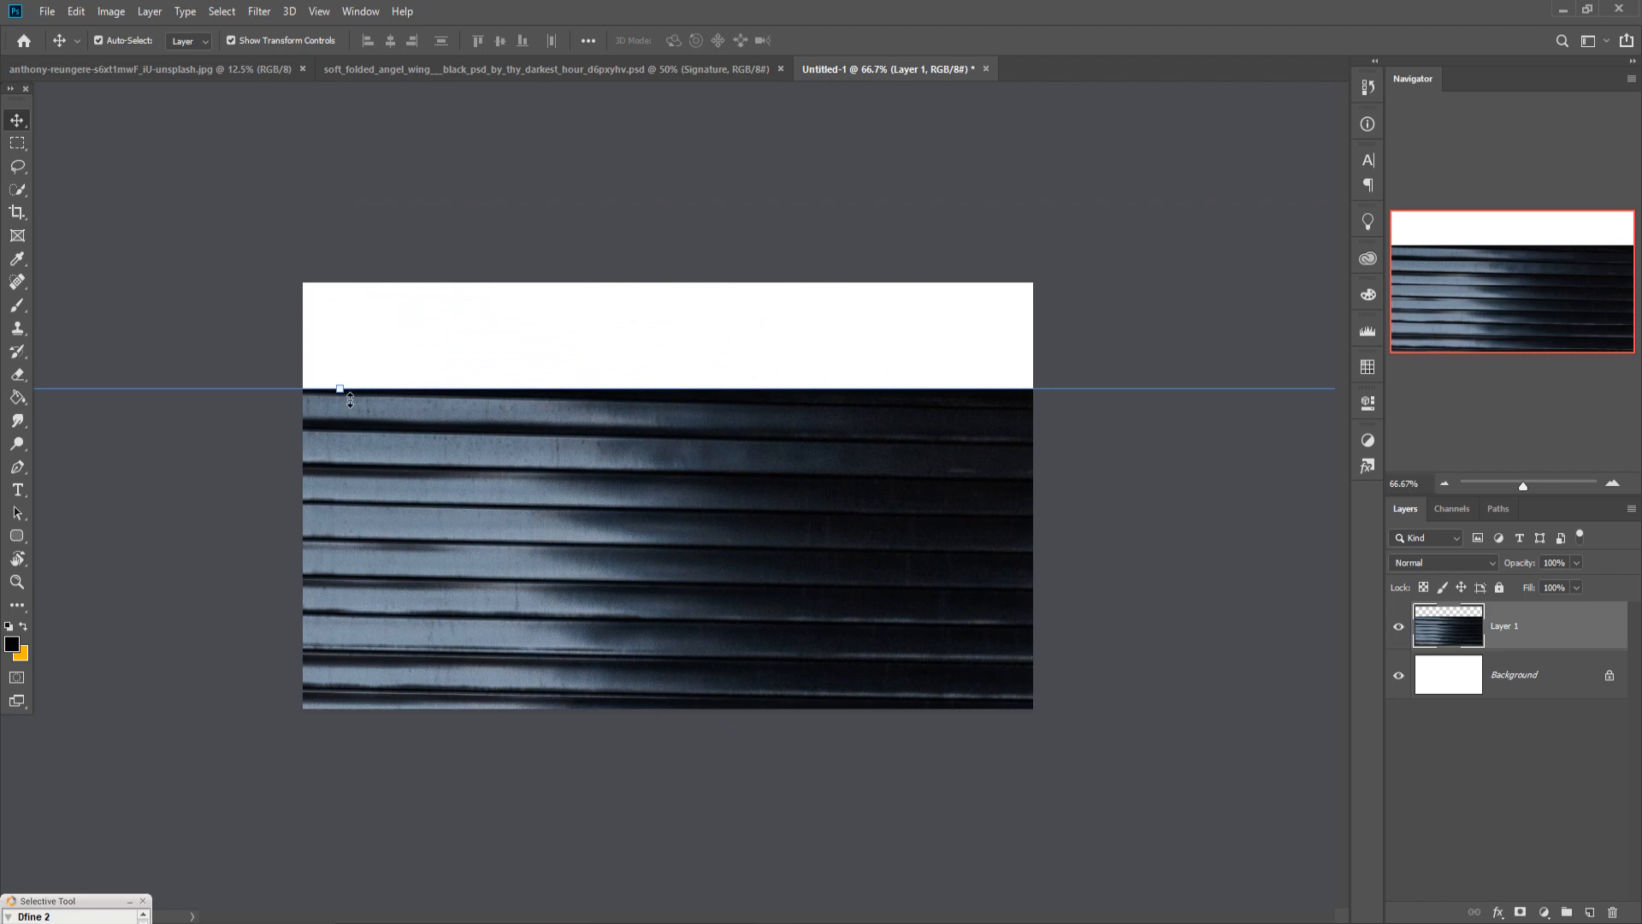
{"action": "left_click_drag", "start_coordinate": [350, 401], "coordinate": [688, 342]}
{"action": "left_click_drag", "start_coordinate": [676, 275], "coordinate": [677, 186]}
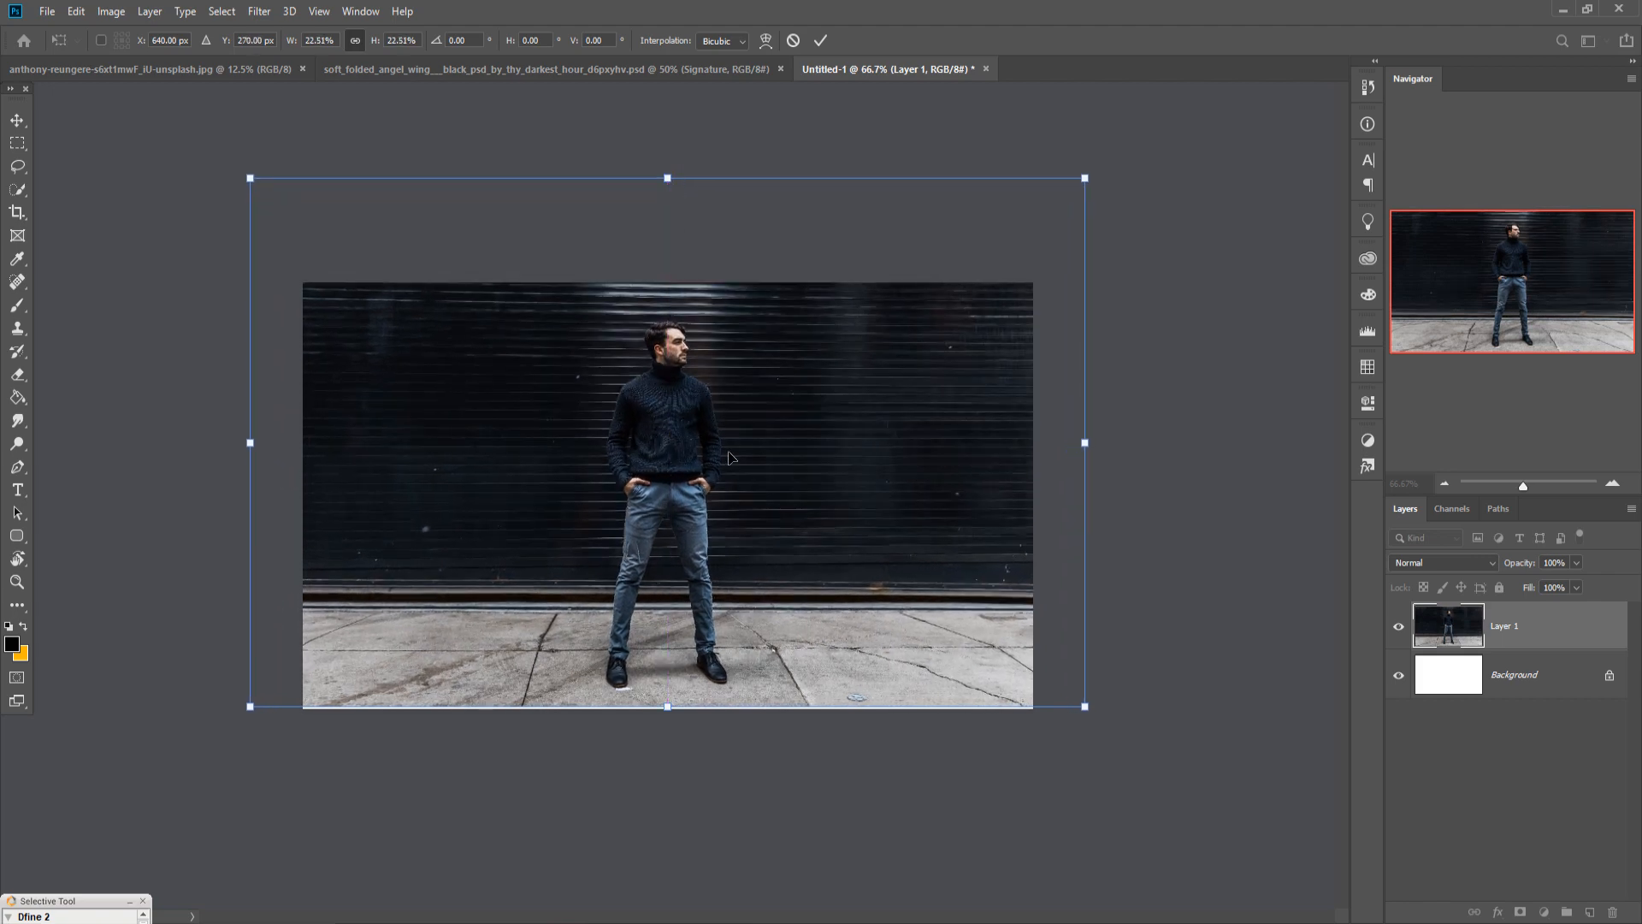
{"action": "left_click_drag", "start_coordinate": [728, 459], "coordinate": [725, 436]}
{"action": "left_click_drag", "start_coordinate": [671, 172], "coordinate": [676, 214]}
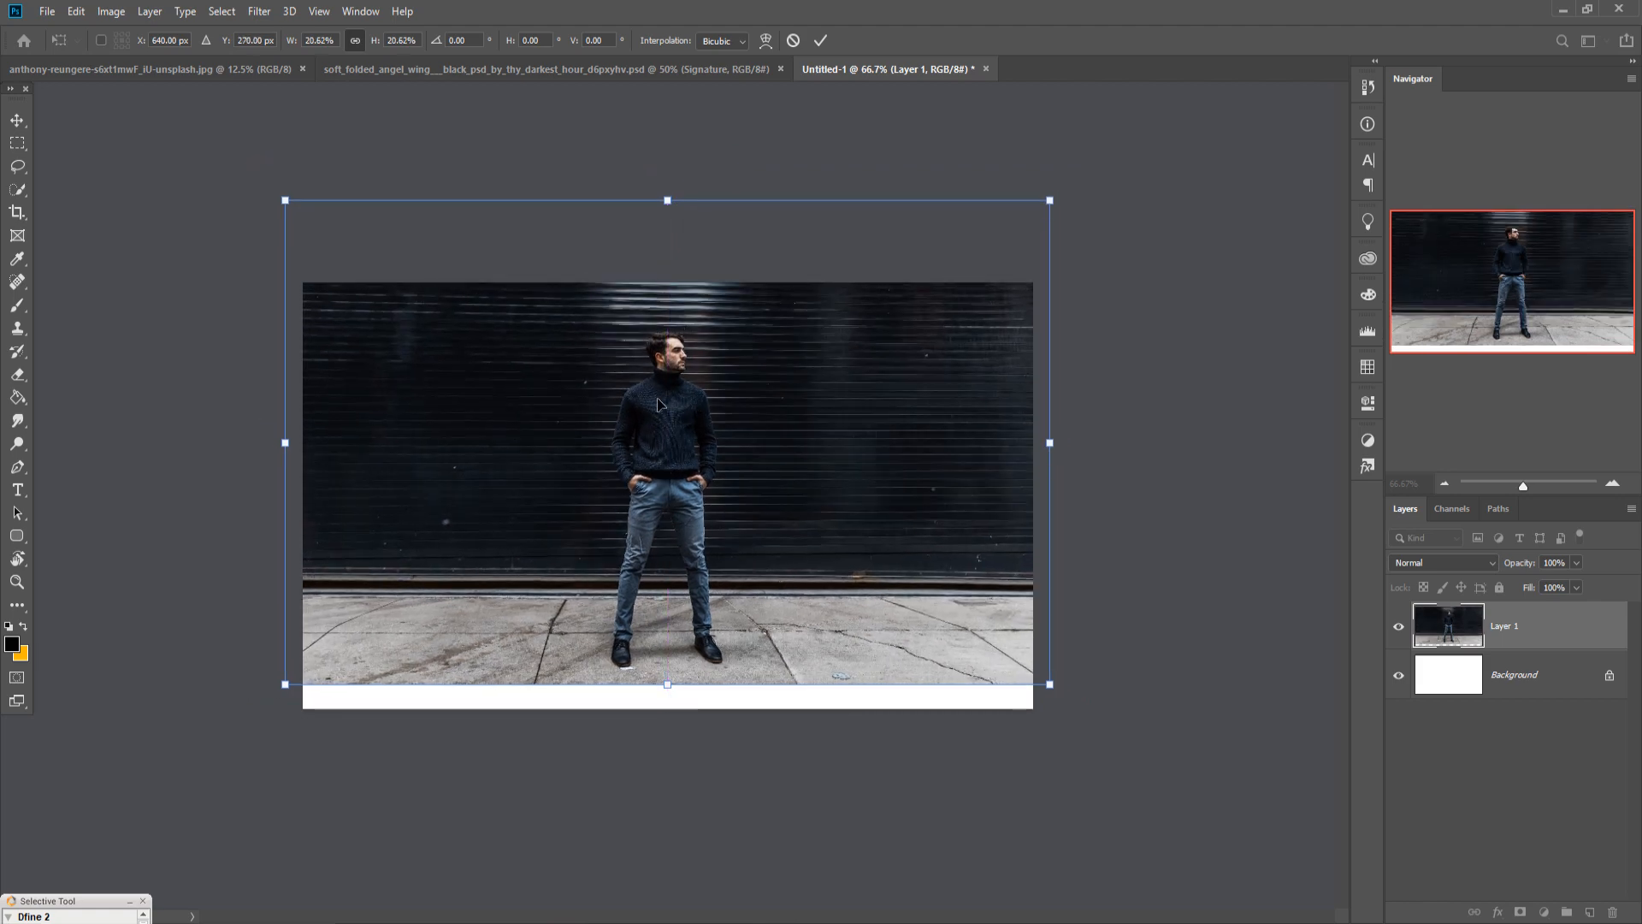
{"action": "left_click_drag", "start_coordinate": [653, 403], "coordinate": [643, 403]}
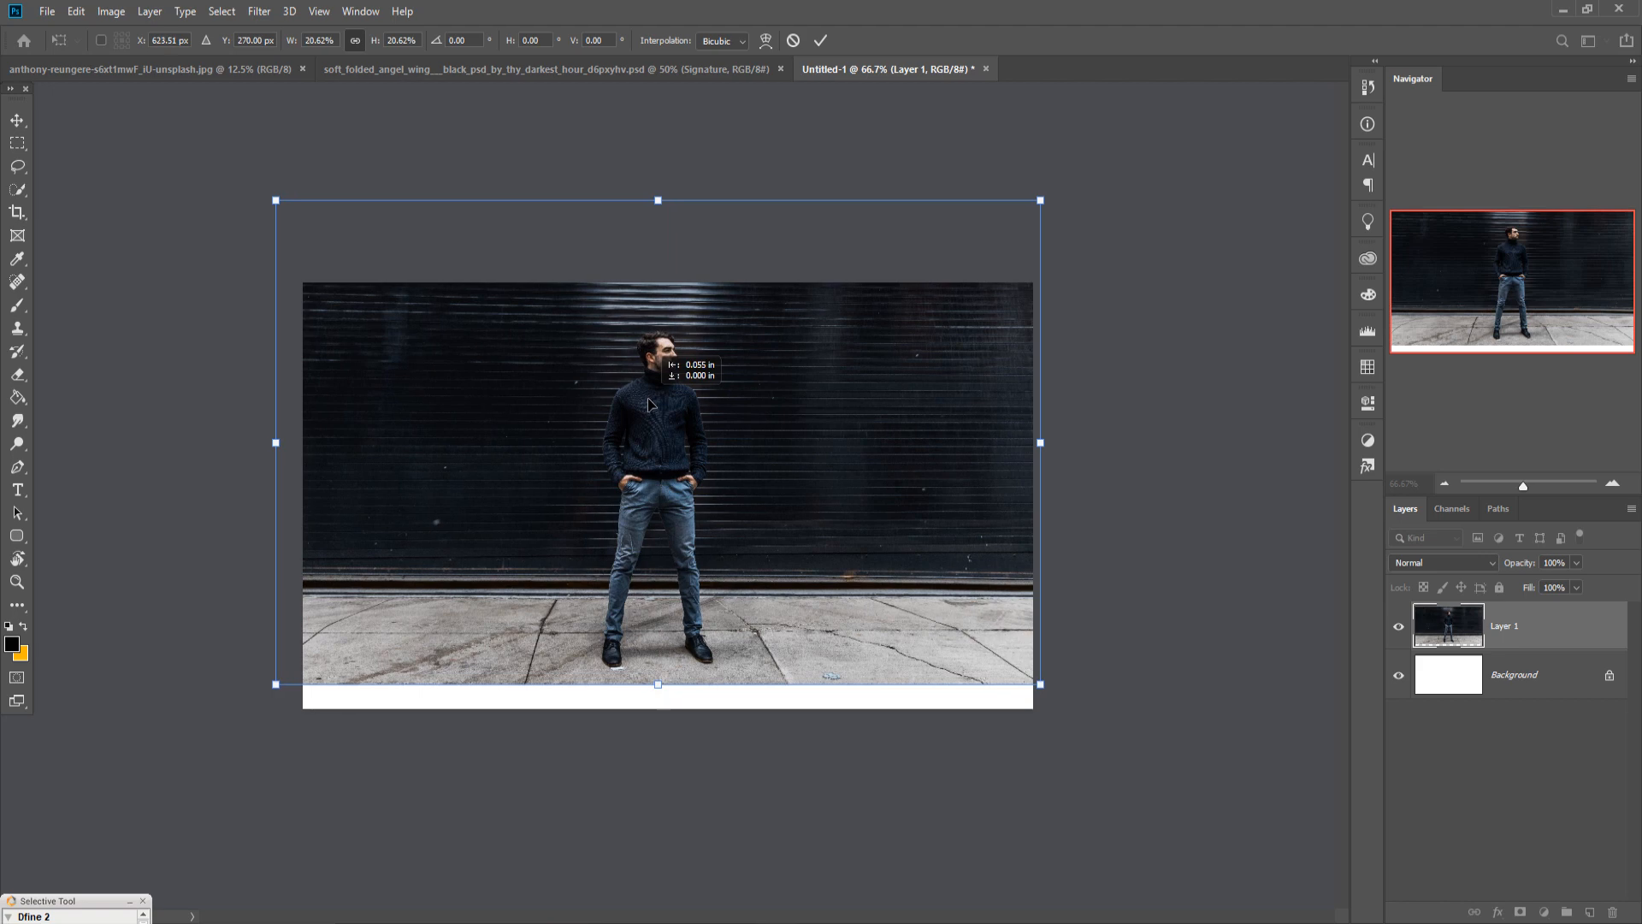
{"action": "left_click", "coordinate": [820, 40]}
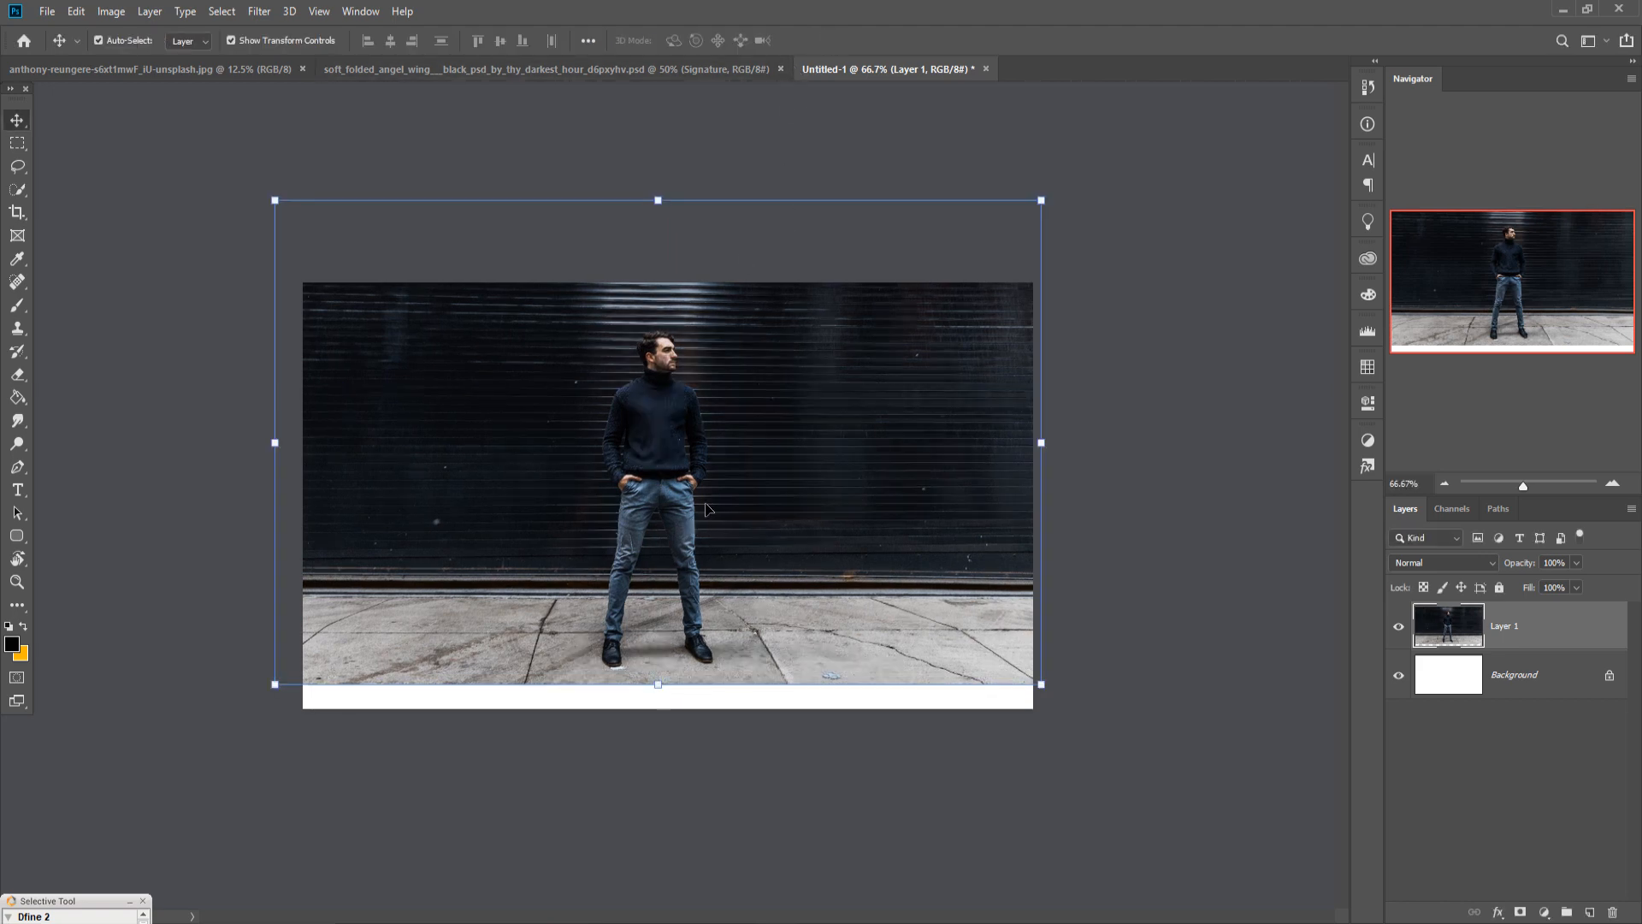
Examine the man's legs, the base of the wall and the pavement at close range.
{"action": "key", "text": "ctrl+plus"}
{"action": "key", "text": "ctrl+plus"}
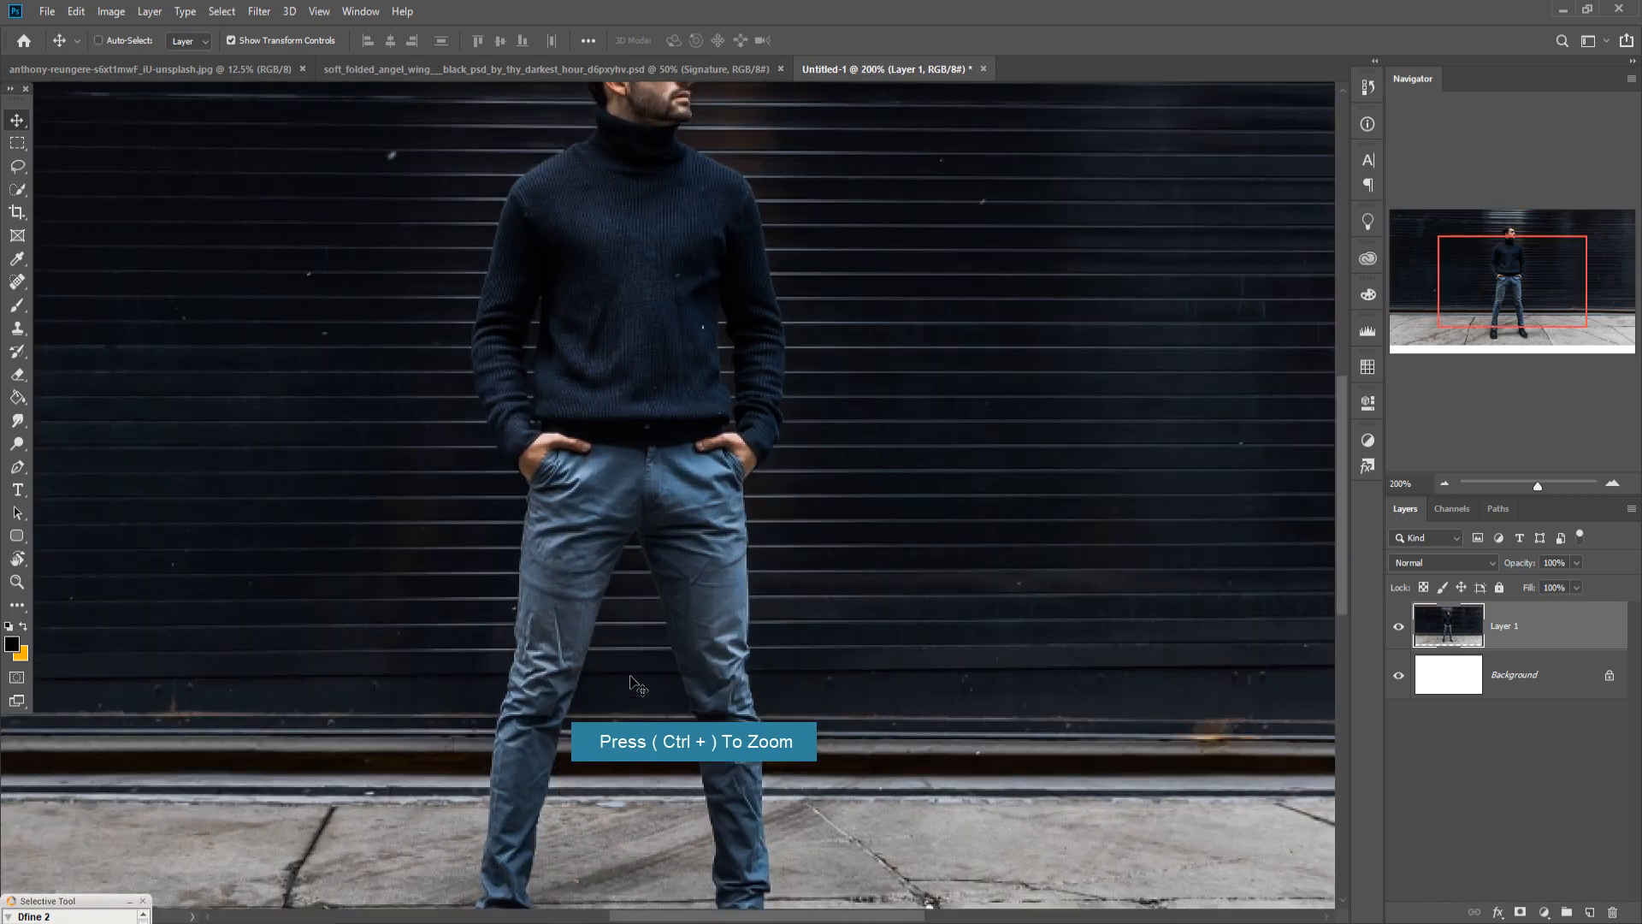
{"action": "key", "text": "ctrl+plus"}
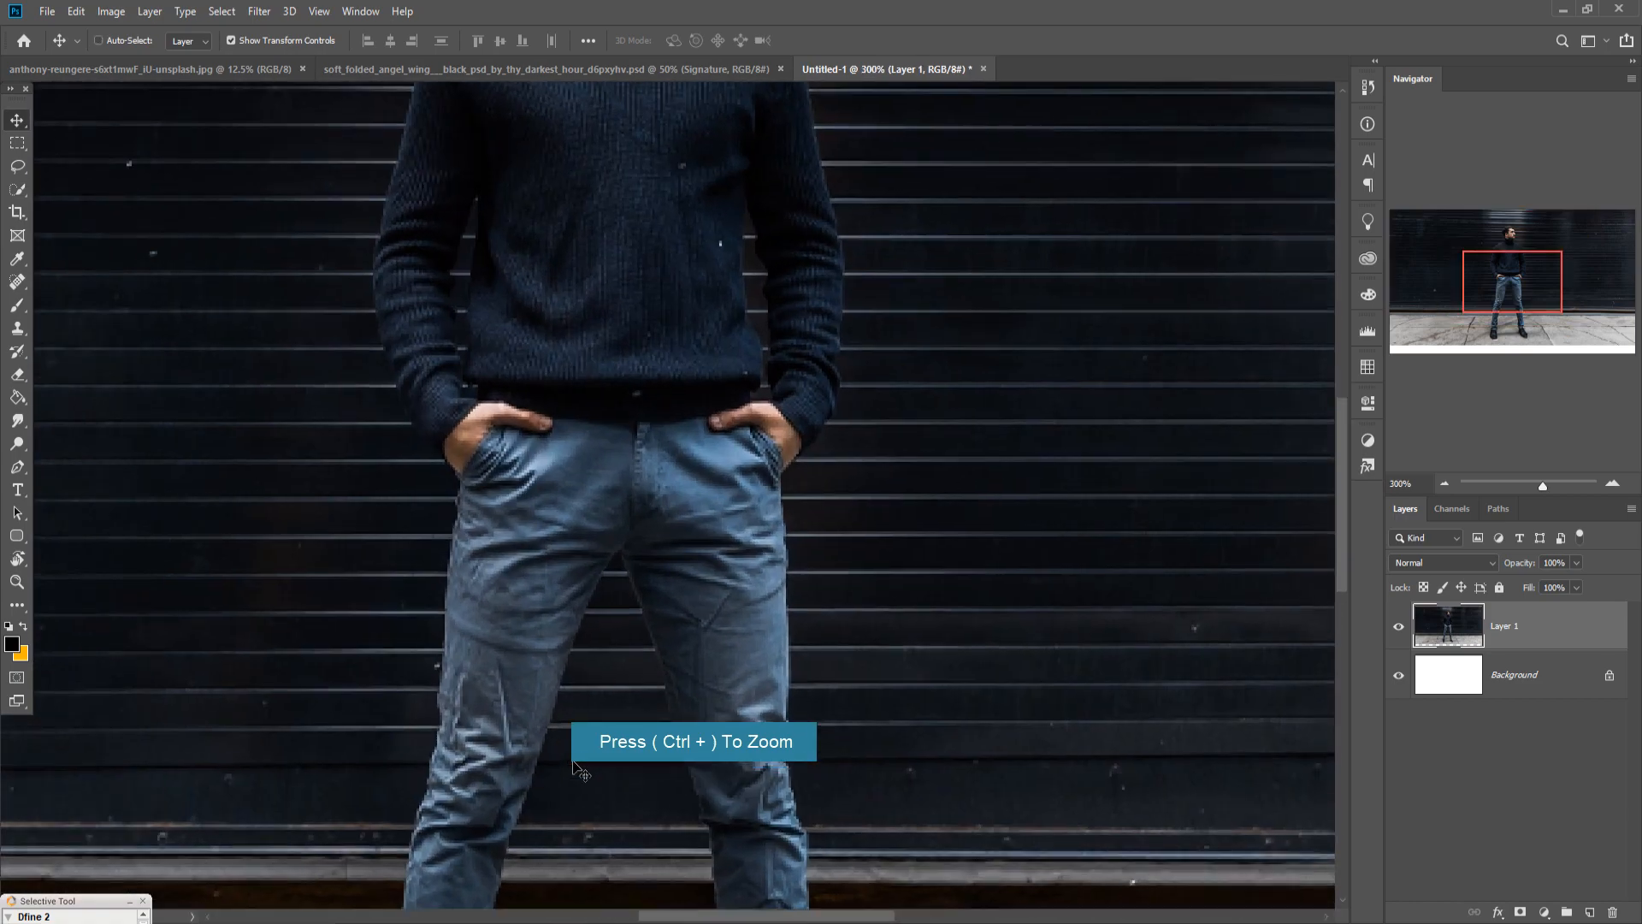
{"action": "key", "text": "ctrl+plus"}
{"action": "left_click_drag", "start_coordinate": [471, 791], "coordinate": [1074, 380]}
{"action": "left_click_drag", "start_coordinate": [864, 589], "coordinate": [1170, 524]}
{"action": "left_click_drag", "start_coordinate": [214, 619], "coordinate": [907, 590]}
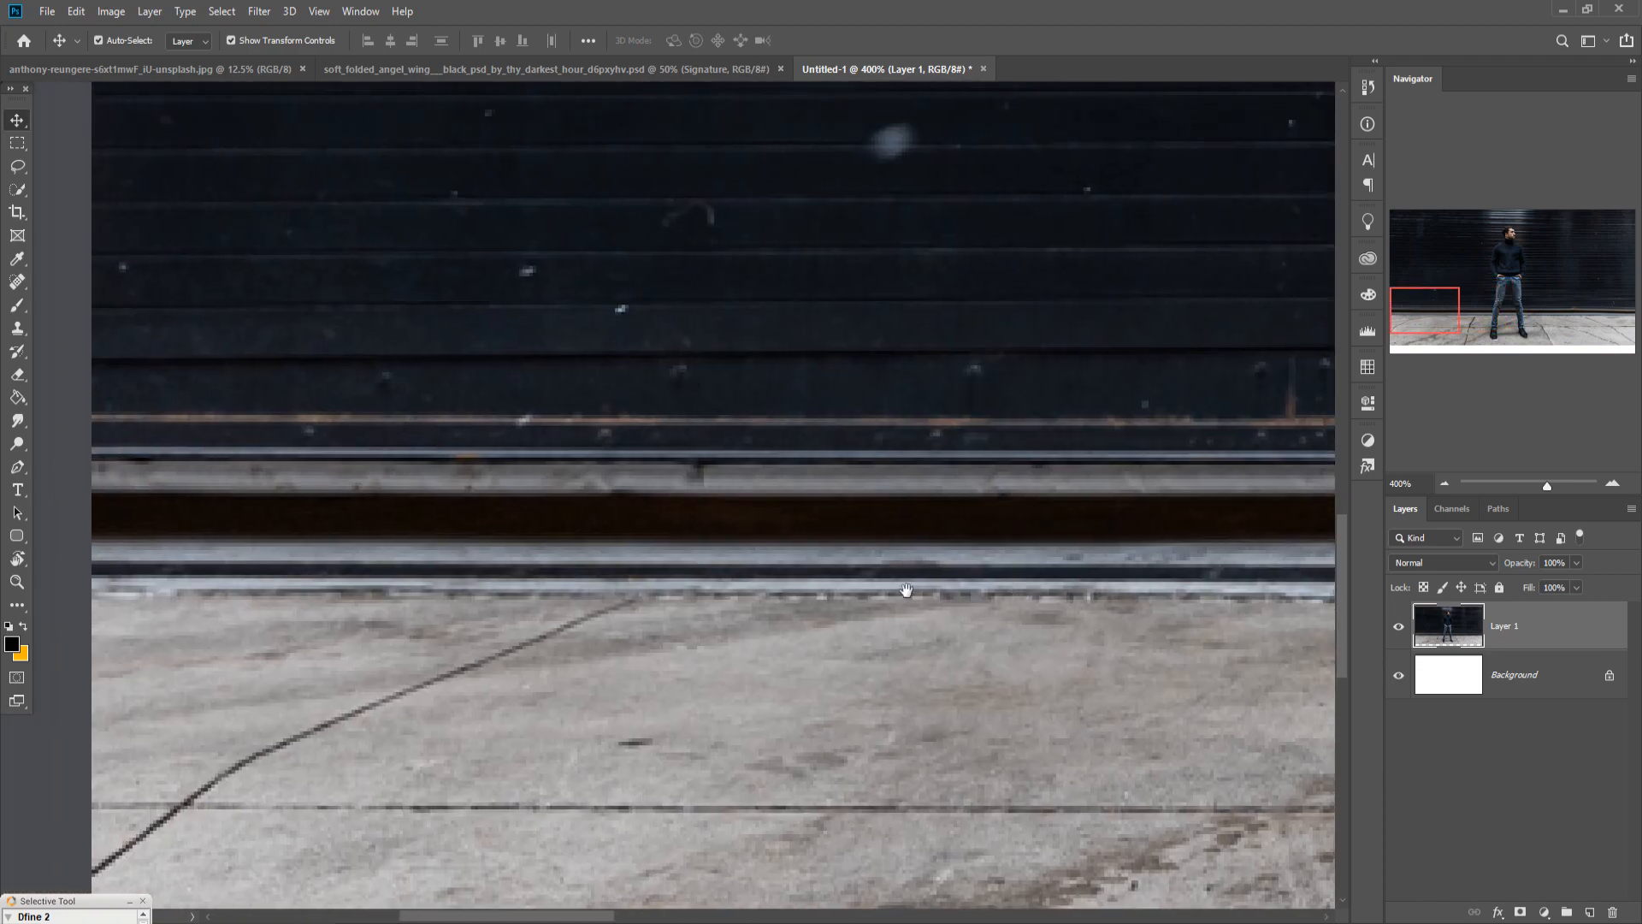
{"action": "key", "text": "ctrl+minus"}
{"action": "key", "text": "ctrl+minus"}
{"action": "key", "text": "ctrl+minus"}
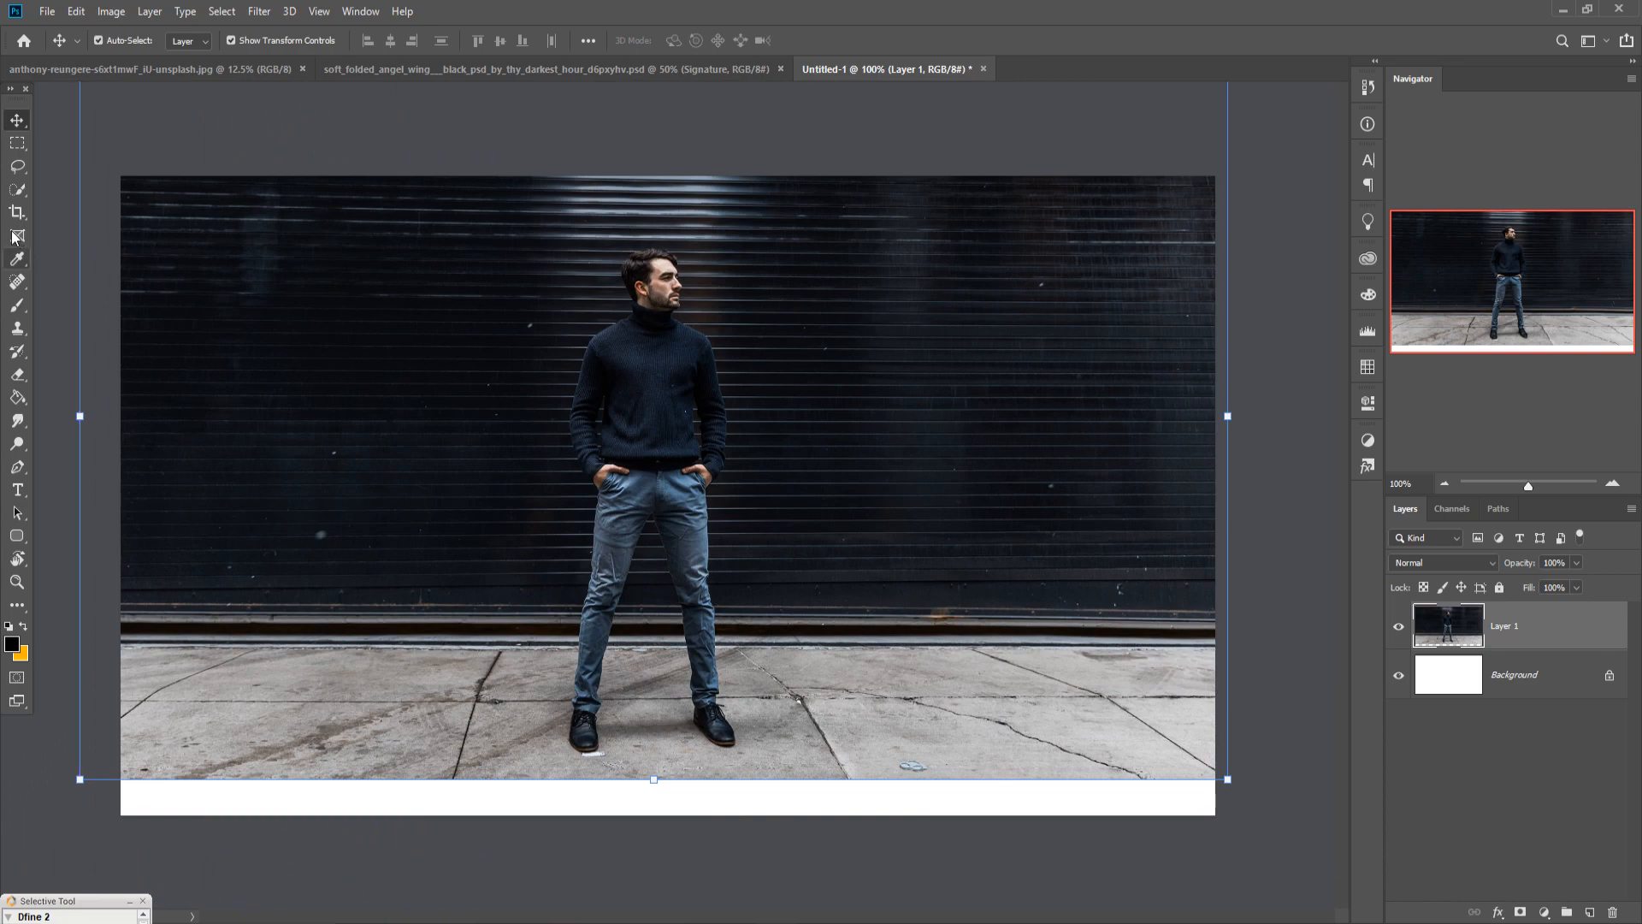
{"action": "key", "text": "c"}
{"action": "key", "text": "Return"}
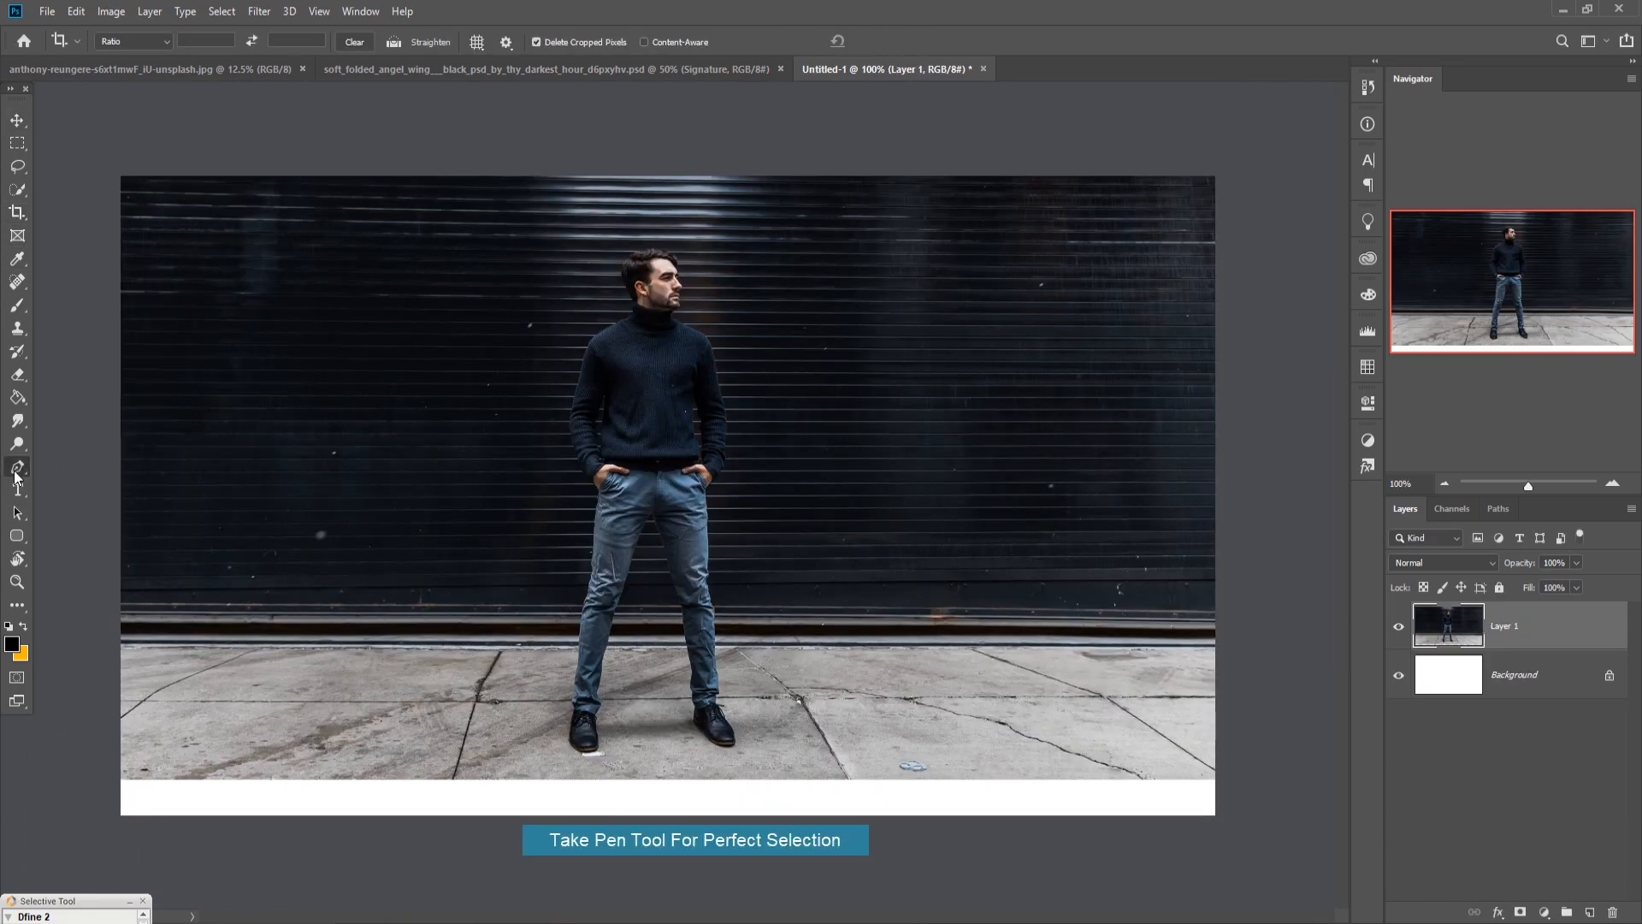
Start a Pen tool path on the inner edge of the left-hand shoe and trace around its sole and outer side.
{"action": "left_click", "coordinate": [18, 468]}
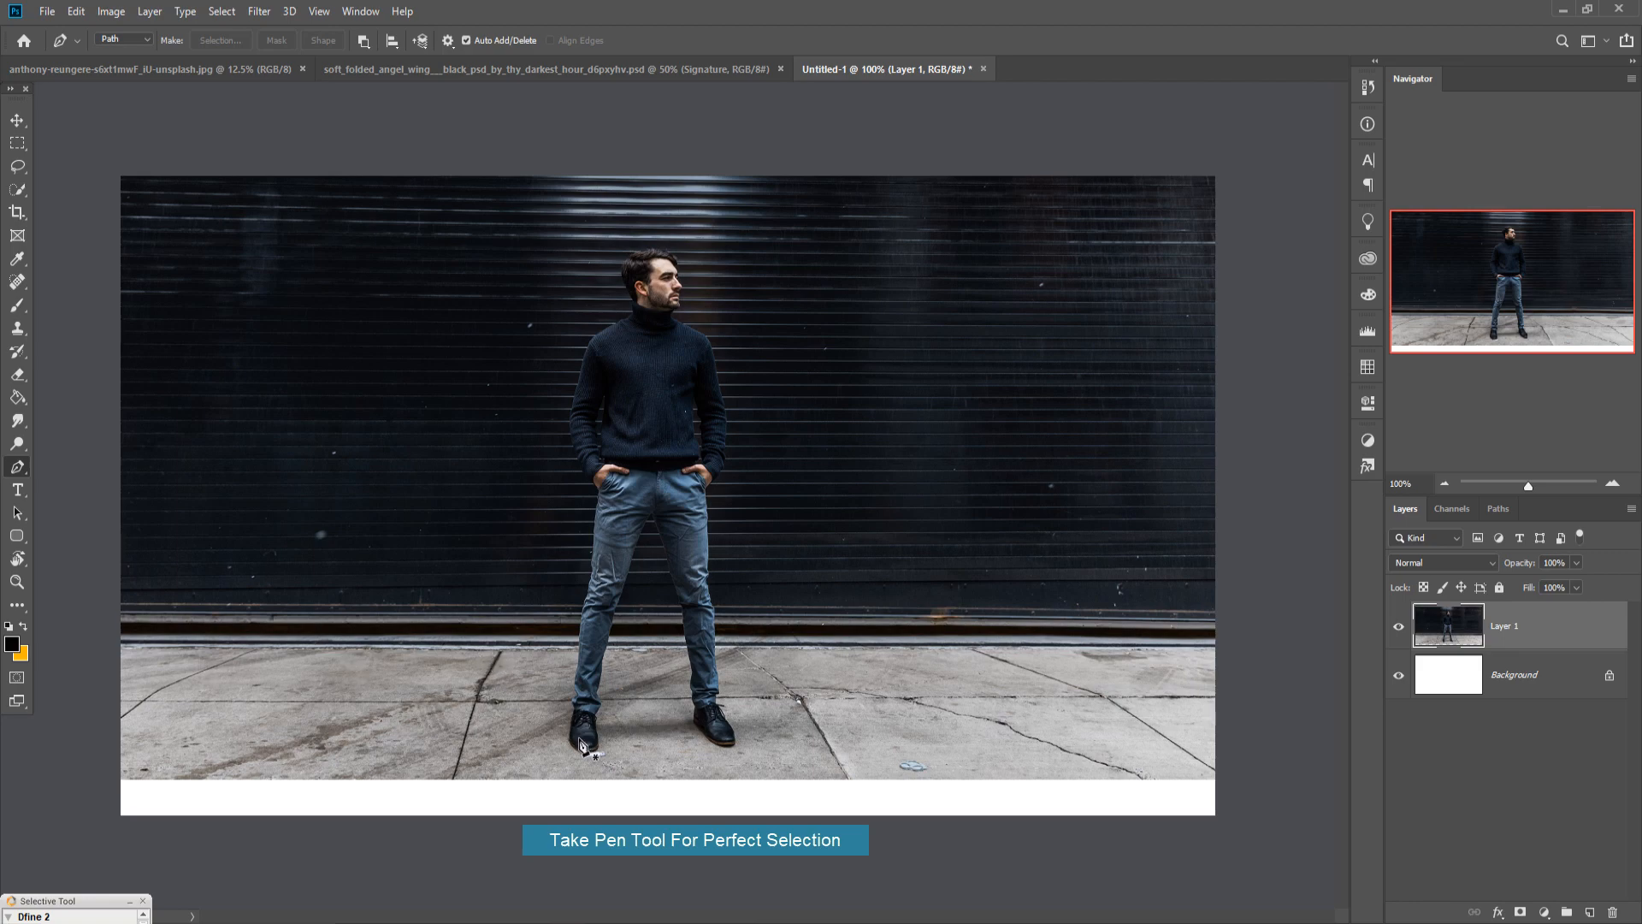
{"action": "key", "text": "ctrl+plus"}
{"action": "key", "text": "ctrl+plus"}
{"action": "key", "text": "ctrl+plus"}
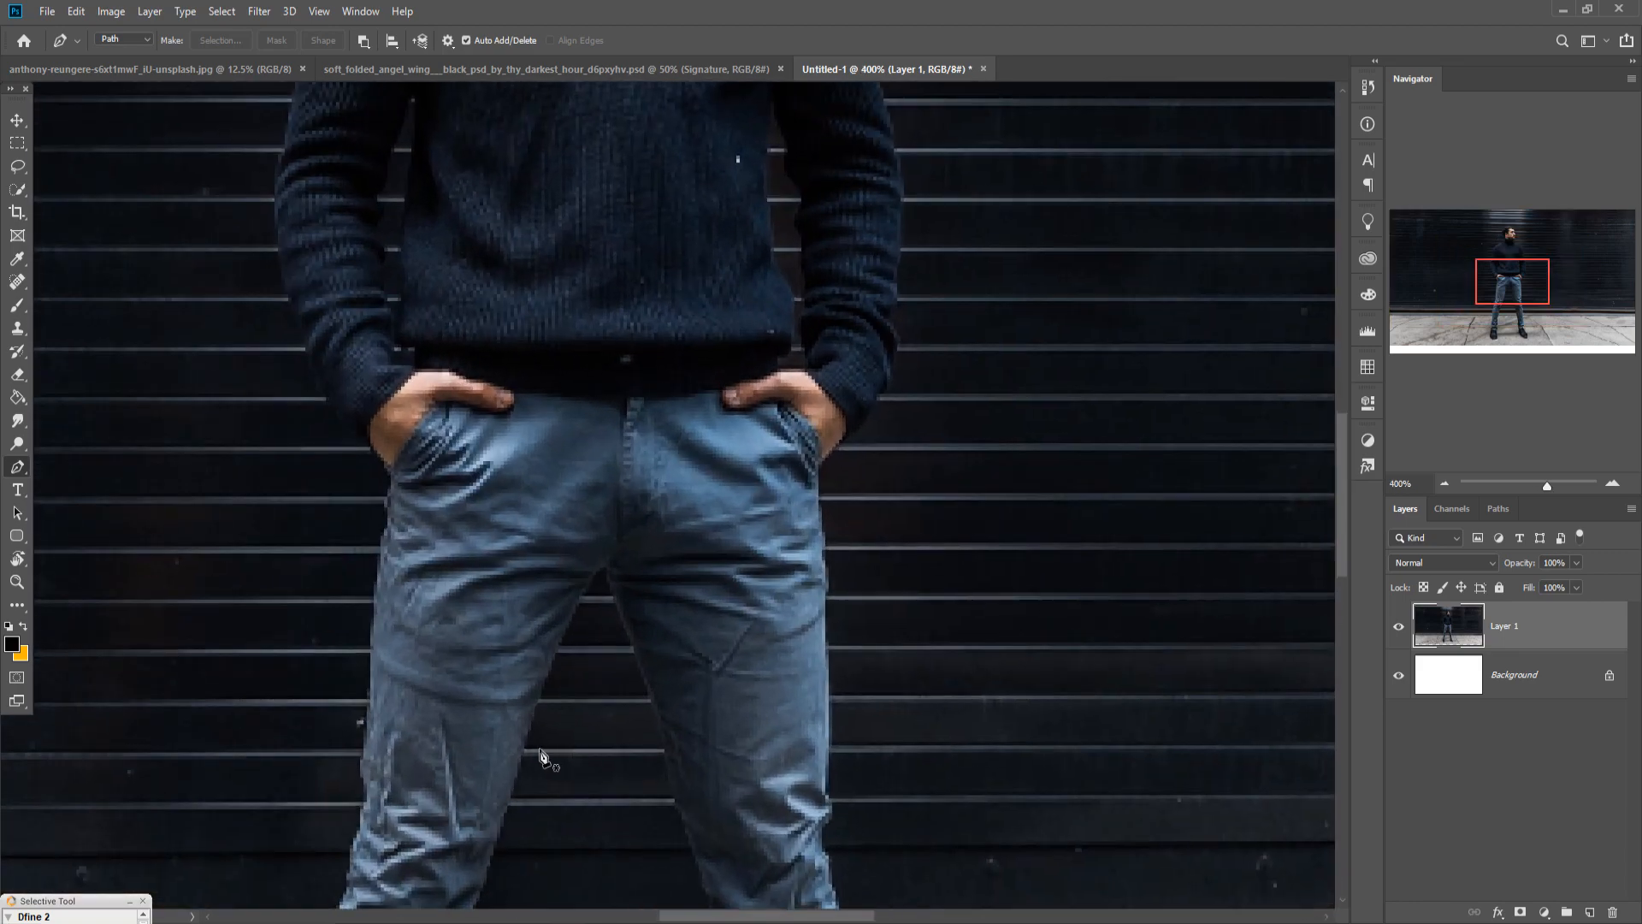
{"action": "left_click_drag", "start_coordinate": [550, 757], "coordinate": [627, 176]}
{"action": "left_click_drag", "start_coordinate": [498, 659], "coordinate": [552, 366]}
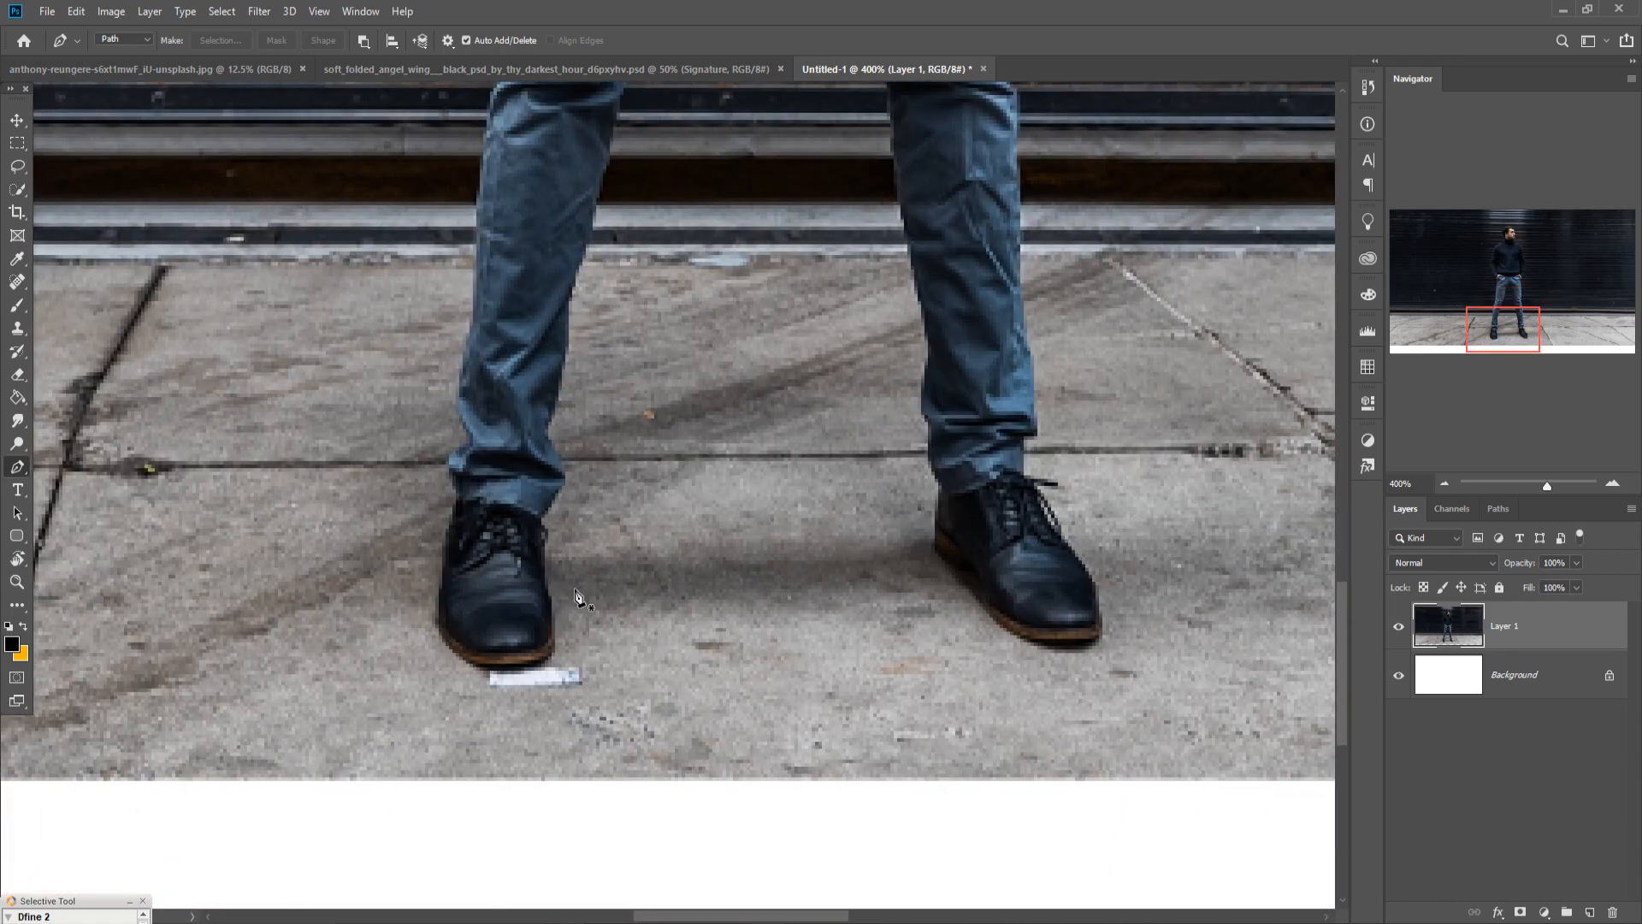
{"action": "key", "text": "ctrl+plus"}
{"action": "key", "text": "ctrl+plus"}
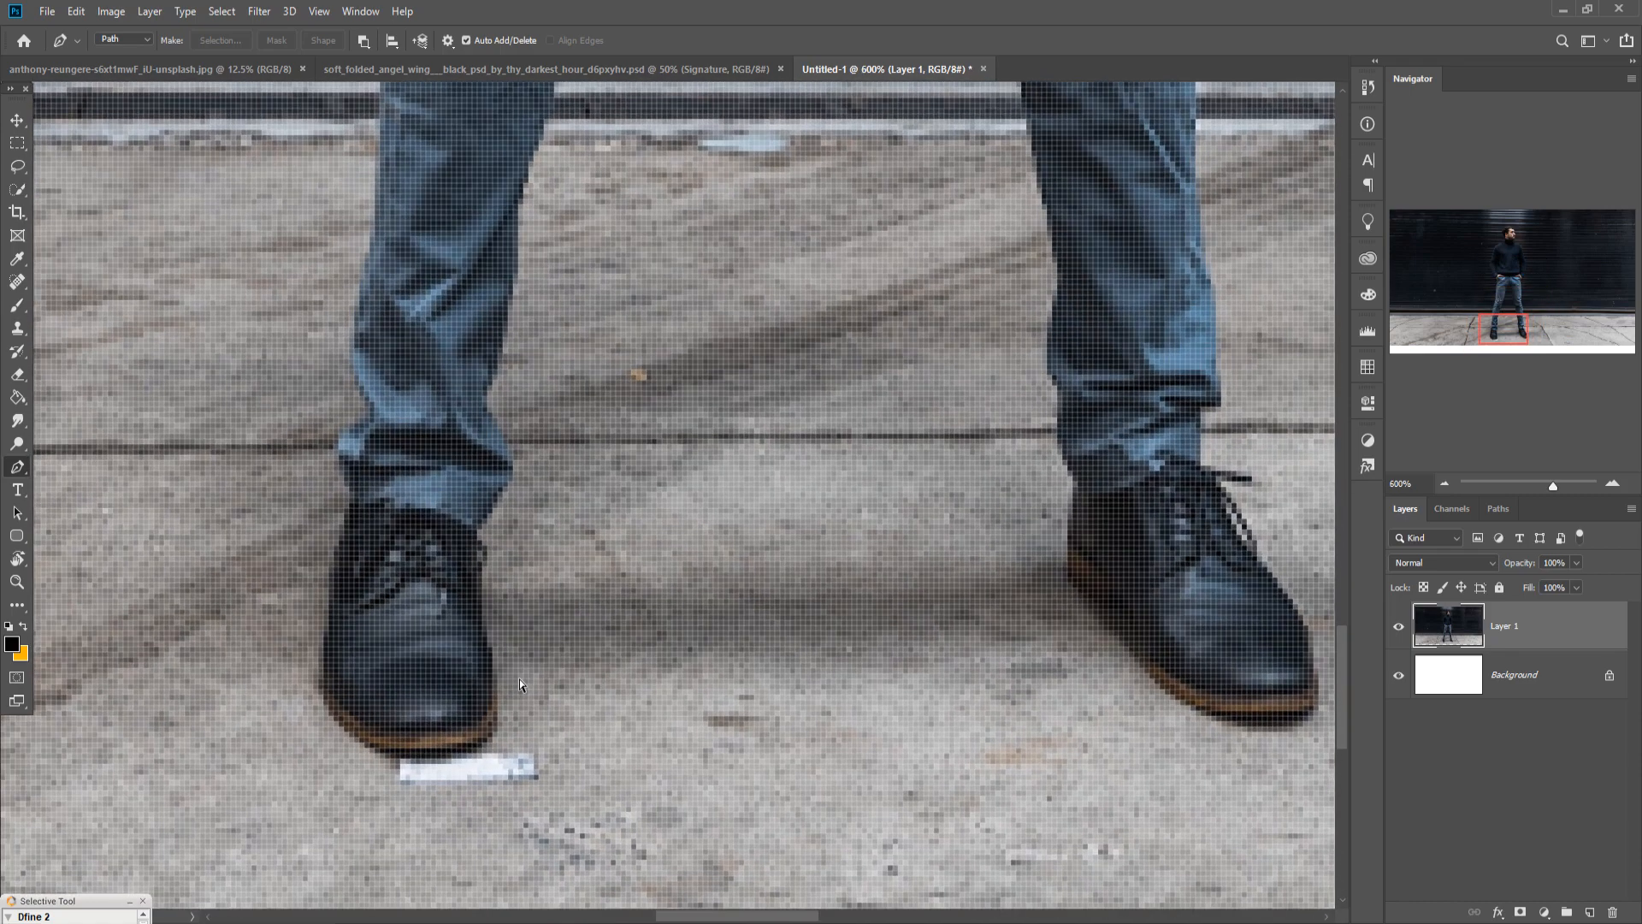
{"action": "left_click", "coordinate": [482, 607]}
{"action": "left_click", "coordinate": [497, 714]}
{"action": "left_click", "coordinate": [322, 659]}
{"action": "left_click", "coordinate": [342, 495]}
Continue the path up the outer edge of the left-hand trouser leg to the hand in the pocket.
{"action": "left_click_drag", "start_coordinate": [360, 273], "coordinate": [372, 582]}
{"action": "left_click", "coordinate": [418, 282]}
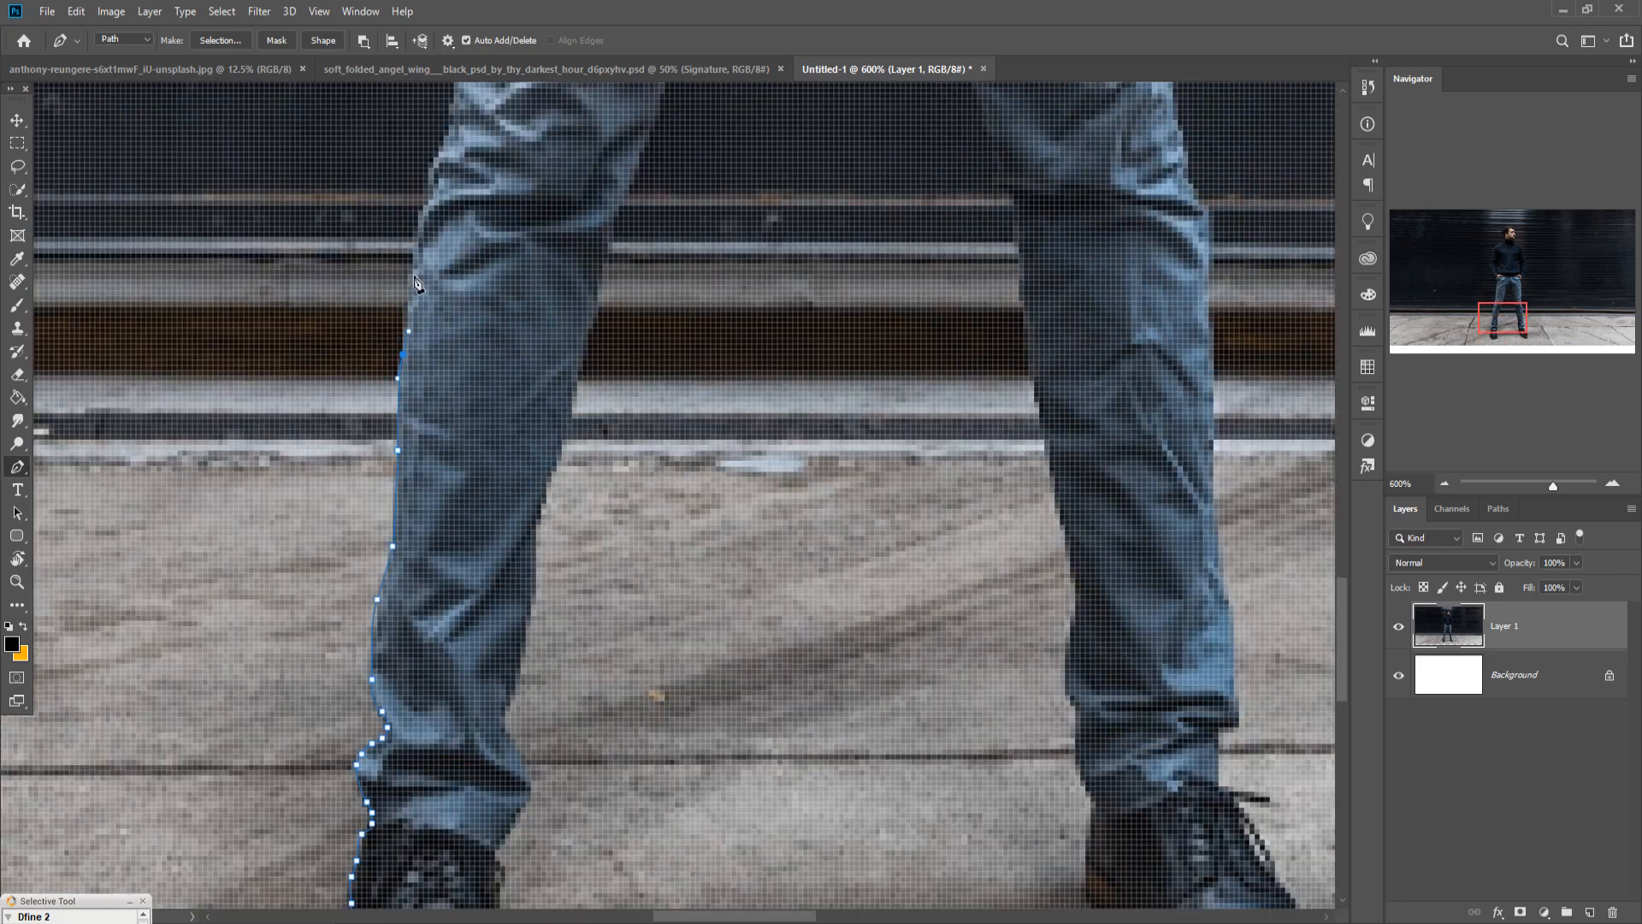
{"action": "left_click_drag", "start_coordinate": [453, 94], "coordinate": [498, 581]}
{"action": "left_click_drag", "start_coordinate": [525, 389], "coordinate": [531, 366]}
{"action": "left_click", "coordinate": [535, 323]}
{"action": "left_click_drag", "start_coordinate": [552, 145], "coordinate": [588, 557]}
{"action": "left_click", "coordinate": [479, 276]}
Trace the outer edge of the left-hand sleeve up and over the shoulder.
{"action": "left_click_drag", "start_coordinate": [428, 95], "coordinate": [527, 466]}
{"action": "left_click", "coordinate": [548, 181]}
{"action": "left_click_drag", "start_coordinate": [561, 129], "coordinate": [590, 612]}
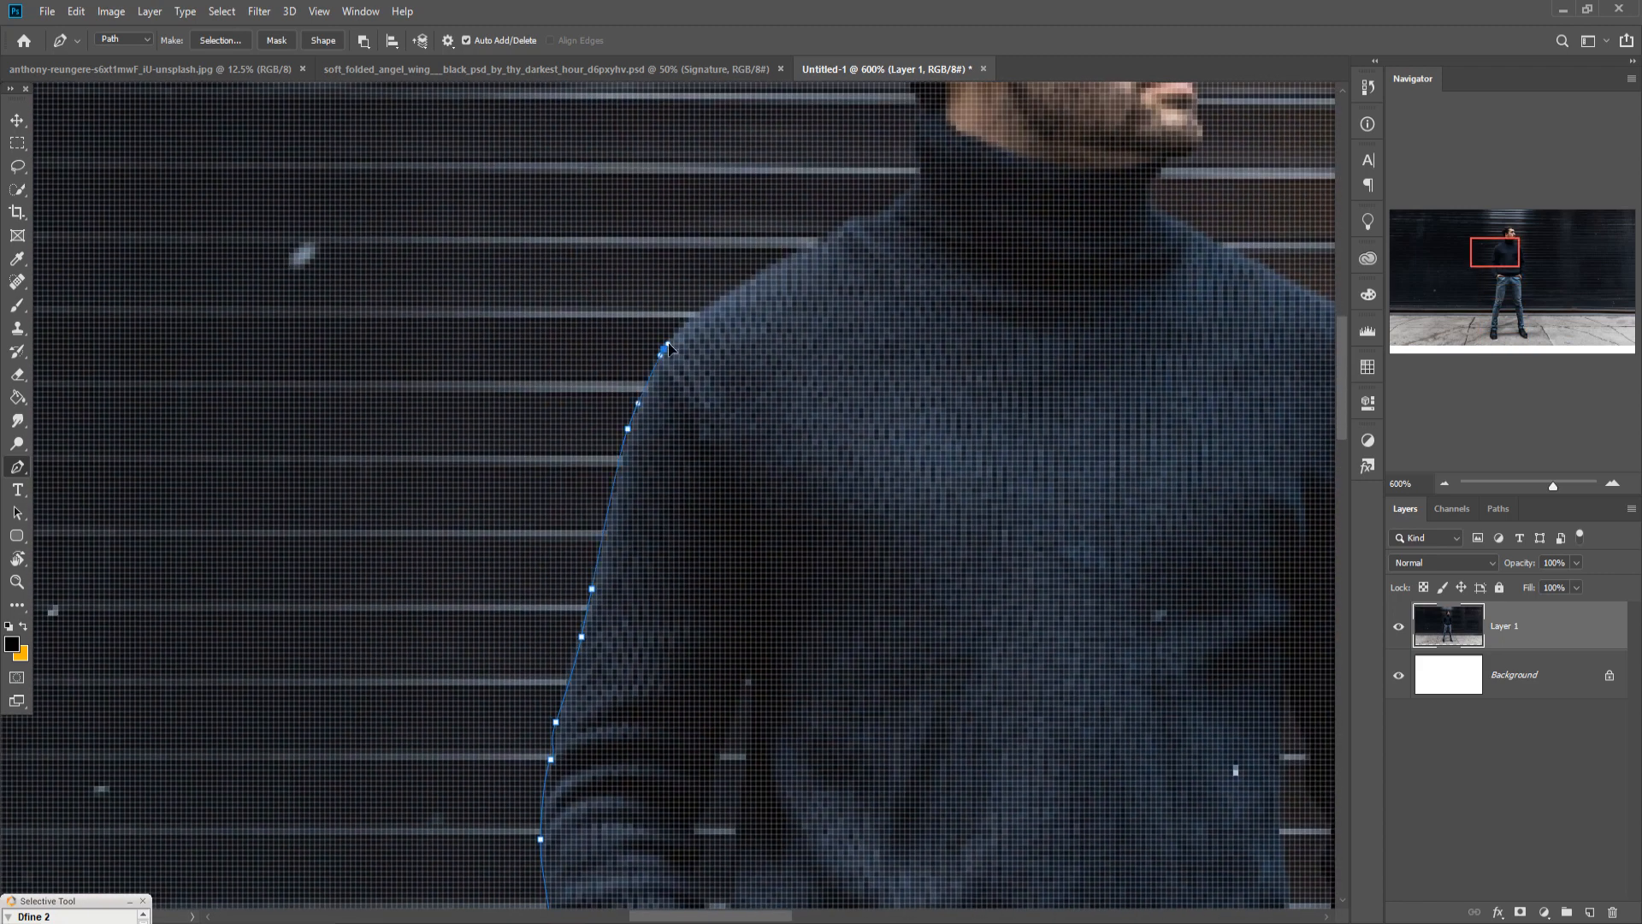
{"action": "left_click", "coordinate": [863, 221]}
Continue the path along the back of the neck, over the hair and down the man's face.
{"action": "left_click_drag", "start_coordinate": [917, 236], "coordinate": [662, 697]}
{"action": "left_click", "coordinate": [665, 555]}
{"action": "left_click", "coordinate": [603, 395]}
{"action": "left_click", "coordinate": [685, 273]}
{"action": "left_click", "coordinate": [798, 256]}
{"action": "left_click", "coordinate": [936, 344]}
{"action": "left_click", "coordinate": [942, 455]}
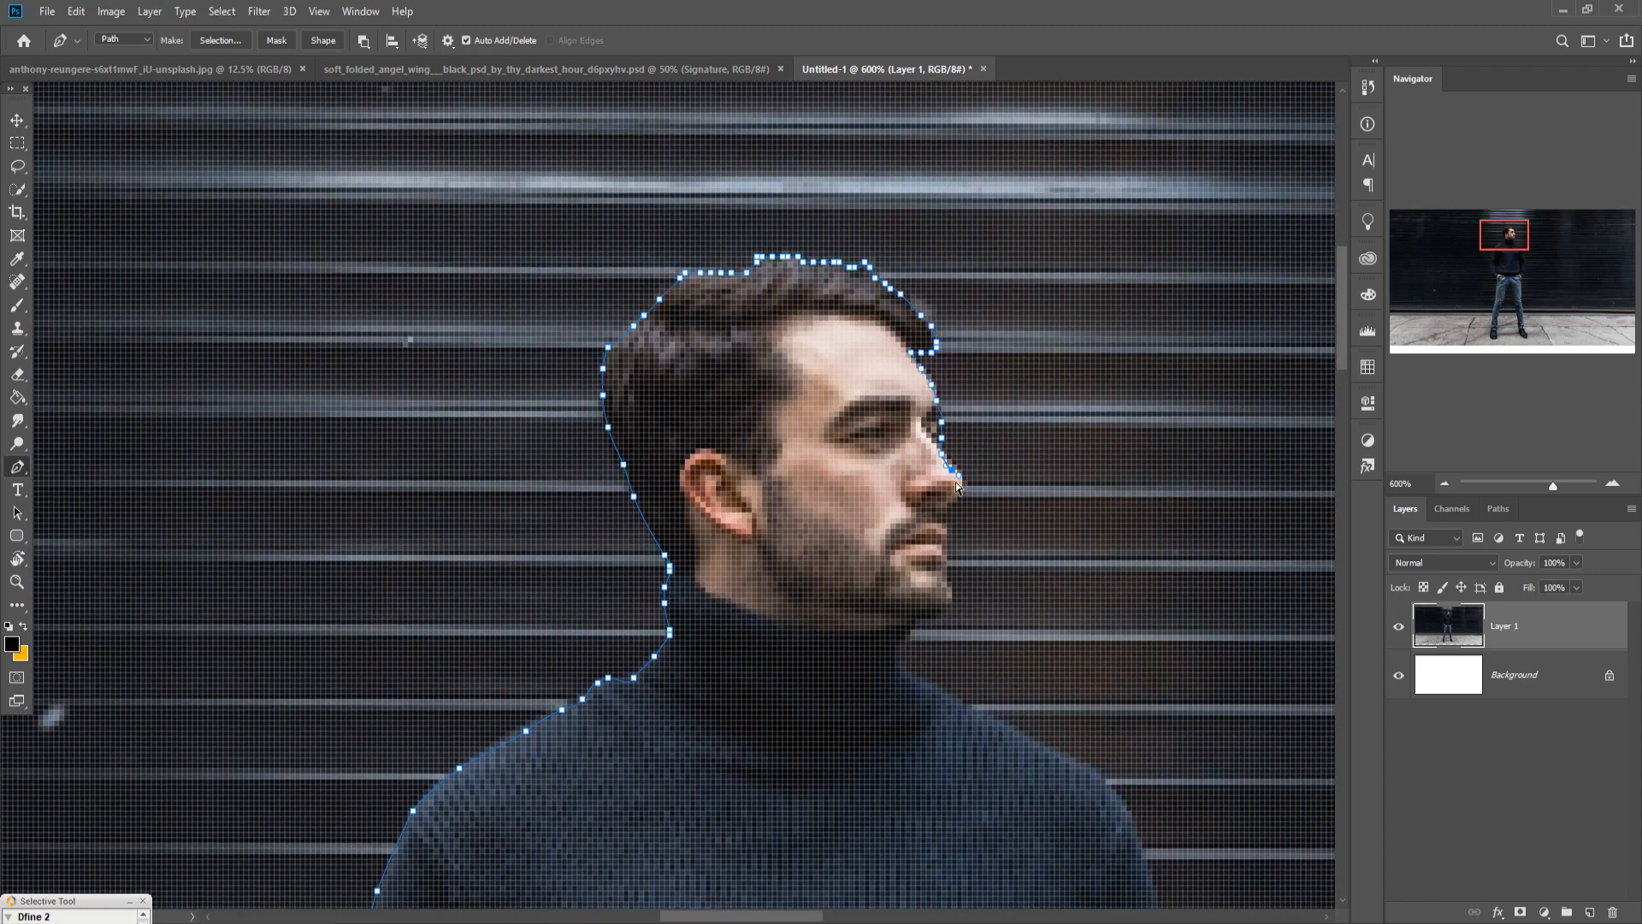
{"action": "left_click_drag", "start_coordinate": [958, 503], "coordinate": [723, 364]}
Trace the chin and collar, then follow the right-hand shoulder and down the outer edge of the arm.
{"action": "left_click", "coordinate": [711, 367]}
{"action": "left_click", "coordinate": [715, 458]}
{"action": "left_click", "coordinate": [666, 529]}
{"action": "left_click_drag", "start_coordinate": [795, 616], "coordinate": [624, 376]}
{"action": "left_click", "coordinate": [722, 440]}
{"action": "left_click_drag", "start_coordinate": [832, 887], "coordinate": [674, 502]}
{"action": "left_click", "coordinate": [671, 456]}
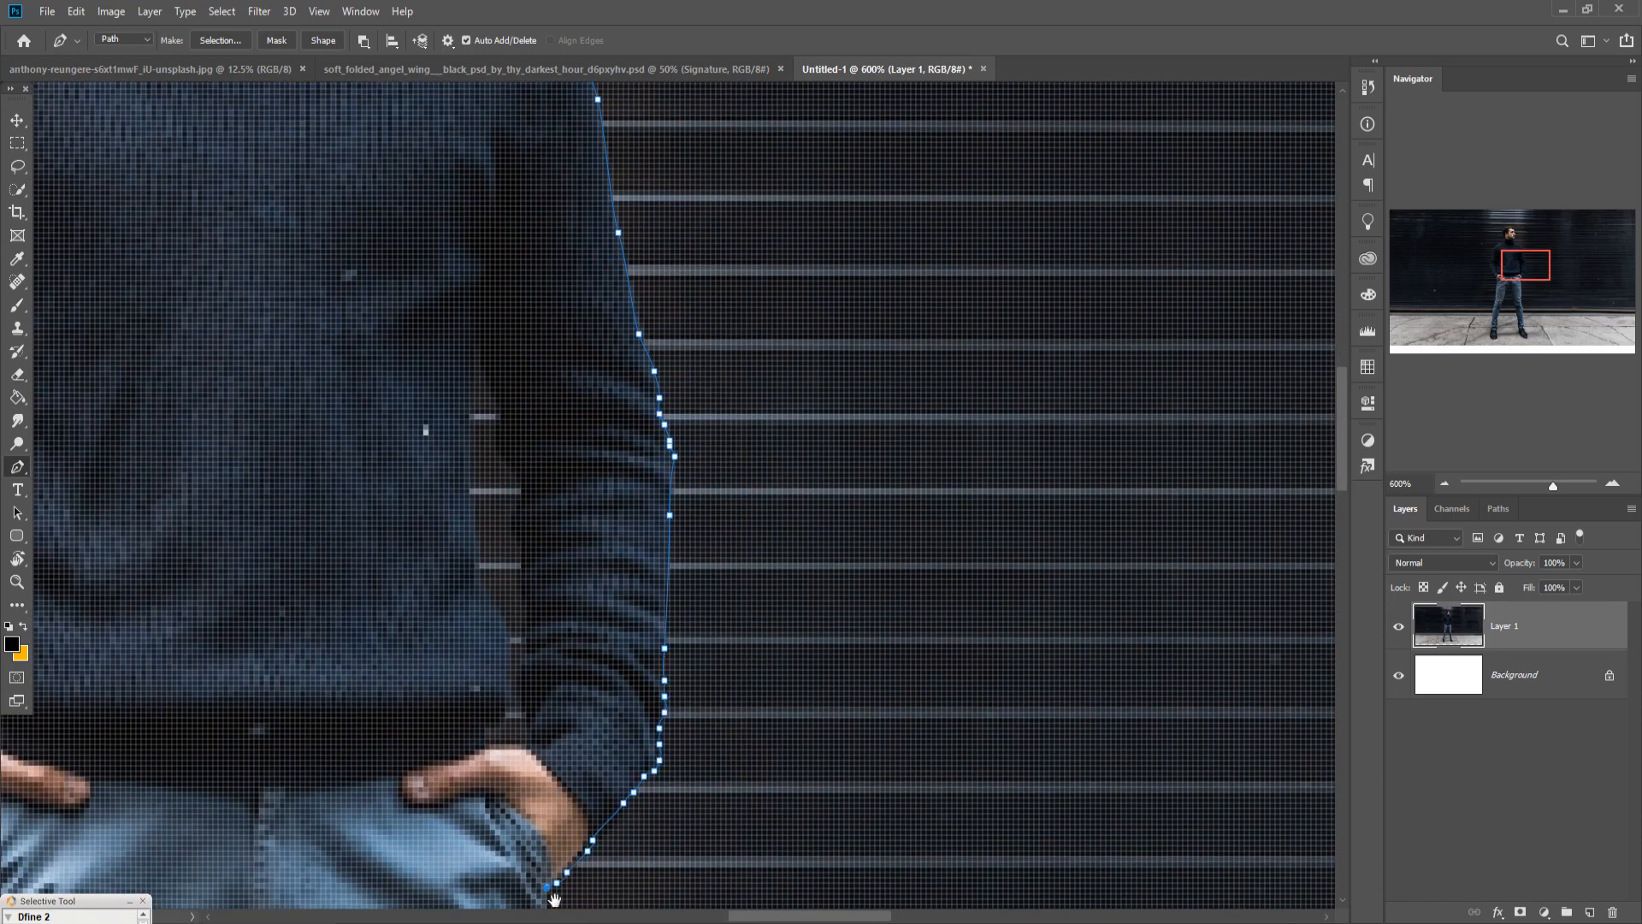
Continue the path from the right-hand hip down the outer trouser leg to the laces of the shoe.
{"action": "left_click_drag", "start_coordinate": [560, 893], "coordinate": [632, 539]}
{"action": "left_click_drag", "start_coordinate": [643, 338], "coordinate": [647, 366]}
{"action": "left_click", "coordinate": [650, 657]}
{"action": "left_click", "coordinate": [653, 733]}
{"action": "left_click_drag", "start_coordinate": [672, 881], "coordinate": [642, 94]}
{"action": "left_click", "coordinate": [645, 487]}
{"action": "left_click", "coordinate": [706, 789]}
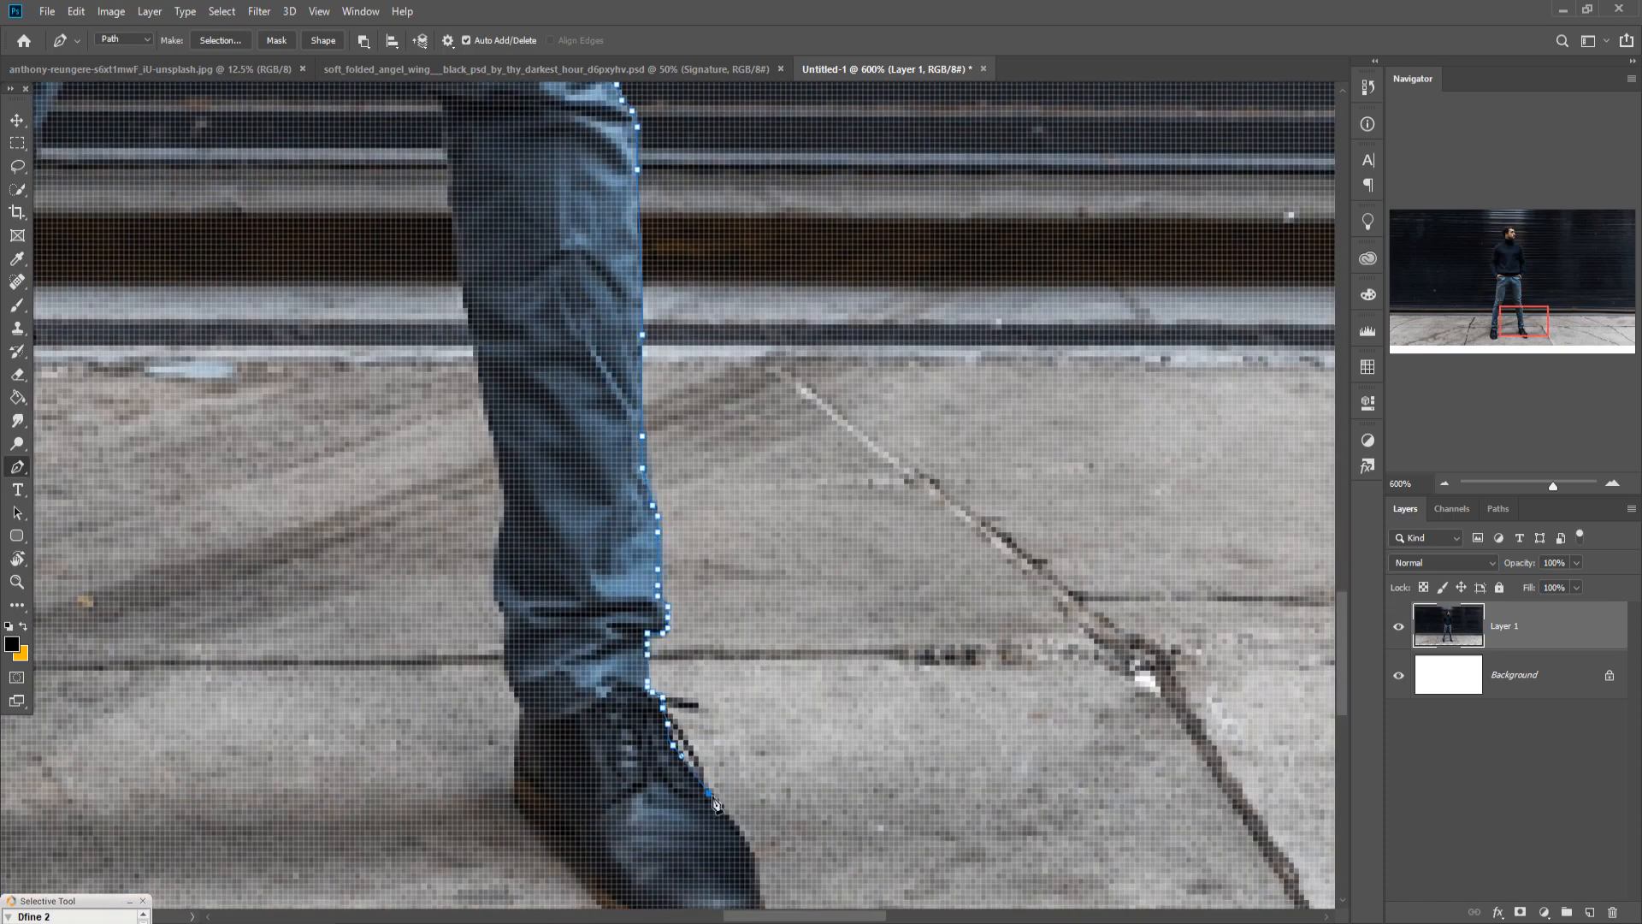
Trace around the right-hand shoe and up the inner edge of that leg to the crotch.
{"action": "left_click_drag", "start_coordinate": [727, 812], "coordinate": [717, 515]}
{"action": "left_click", "coordinate": [747, 628]}
{"action": "left_click_drag", "start_coordinate": [608, 616], "coordinate": [597, 610]}
{"action": "left_click", "coordinate": [550, 559]}
{"action": "left_click_drag", "start_coordinate": [533, 113], "coordinate": [619, 499]}
{"action": "left_click", "coordinate": [547, 328]}
{"action": "left_click", "coordinate": [535, 151]}
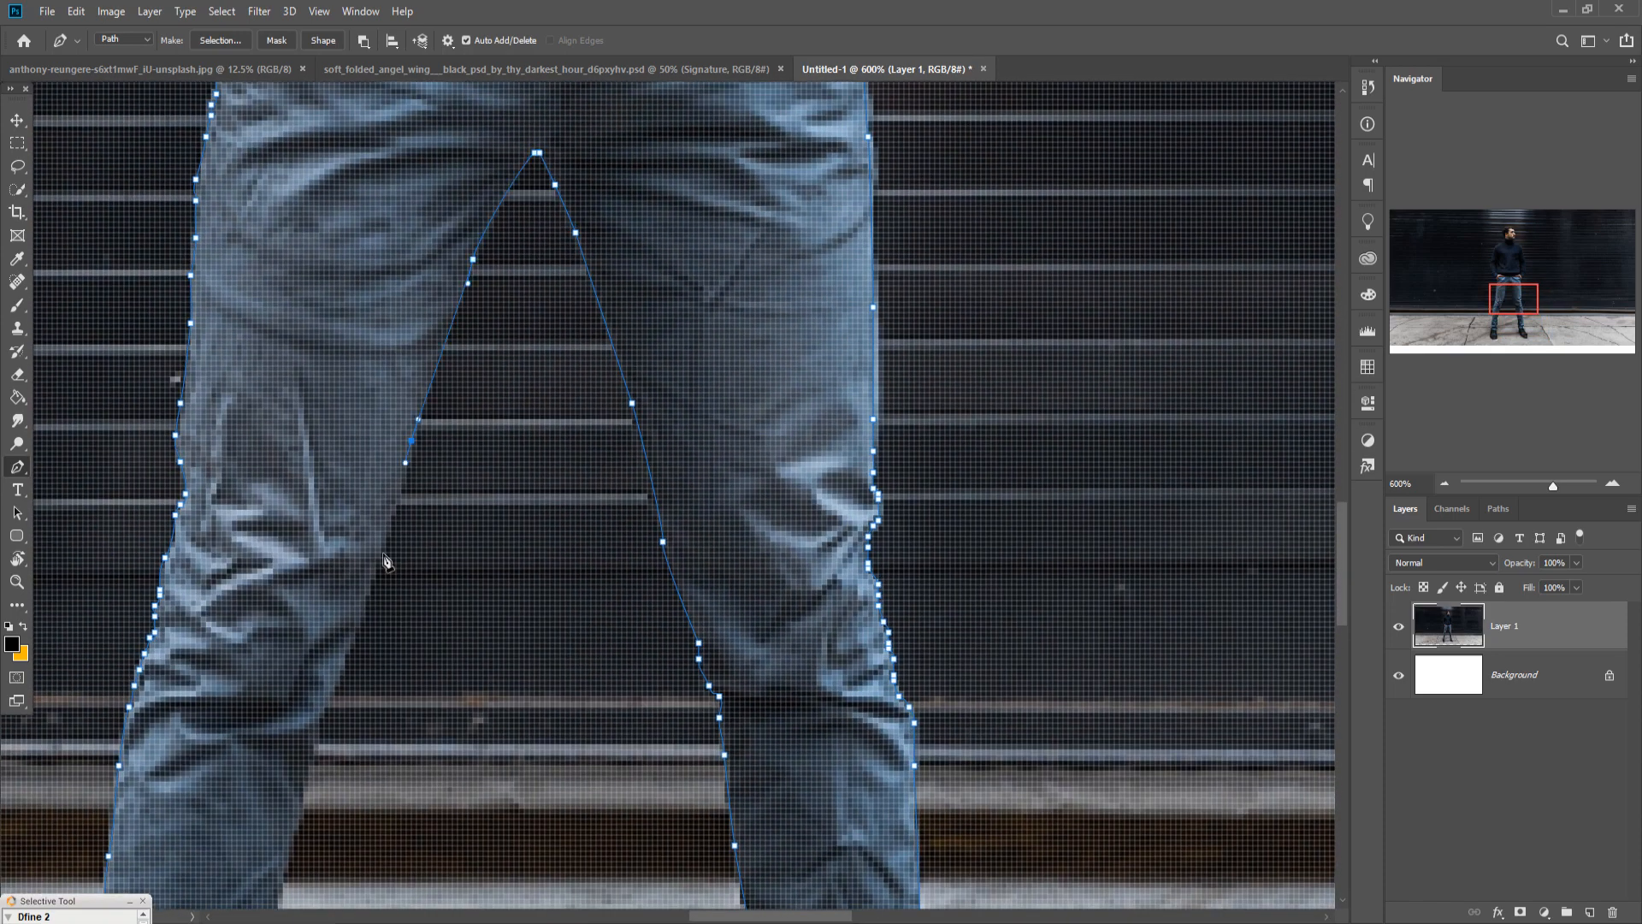
Trace down the inner edge of the left-hand leg to the shoe and close the path at its starting point.
{"action": "left_click", "coordinate": [384, 565]}
{"action": "left_click_drag", "start_coordinate": [313, 774], "coordinate": [542, 328]}
{"action": "left_click_drag", "start_coordinate": [470, 605], "coordinate": [471, 611]}
{"action": "left_click", "coordinate": [469, 660]}
{"action": "left_click", "coordinate": [454, 739]}
{"action": "left_click", "coordinate": [439, 782]}
{"action": "left_click_drag", "start_coordinate": [464, 835], "coordinate": [515, 429]}
{"action": "left_click", "coordinate": [516, 467]}
{"action": "left_click", "coordinate": [495, 489]}
{"action": "left_click", "coordinate": [485, 525]}
{"action": "left_click_drag", "start_coordinate": [490, 556], "coordinate": [489, 564]}
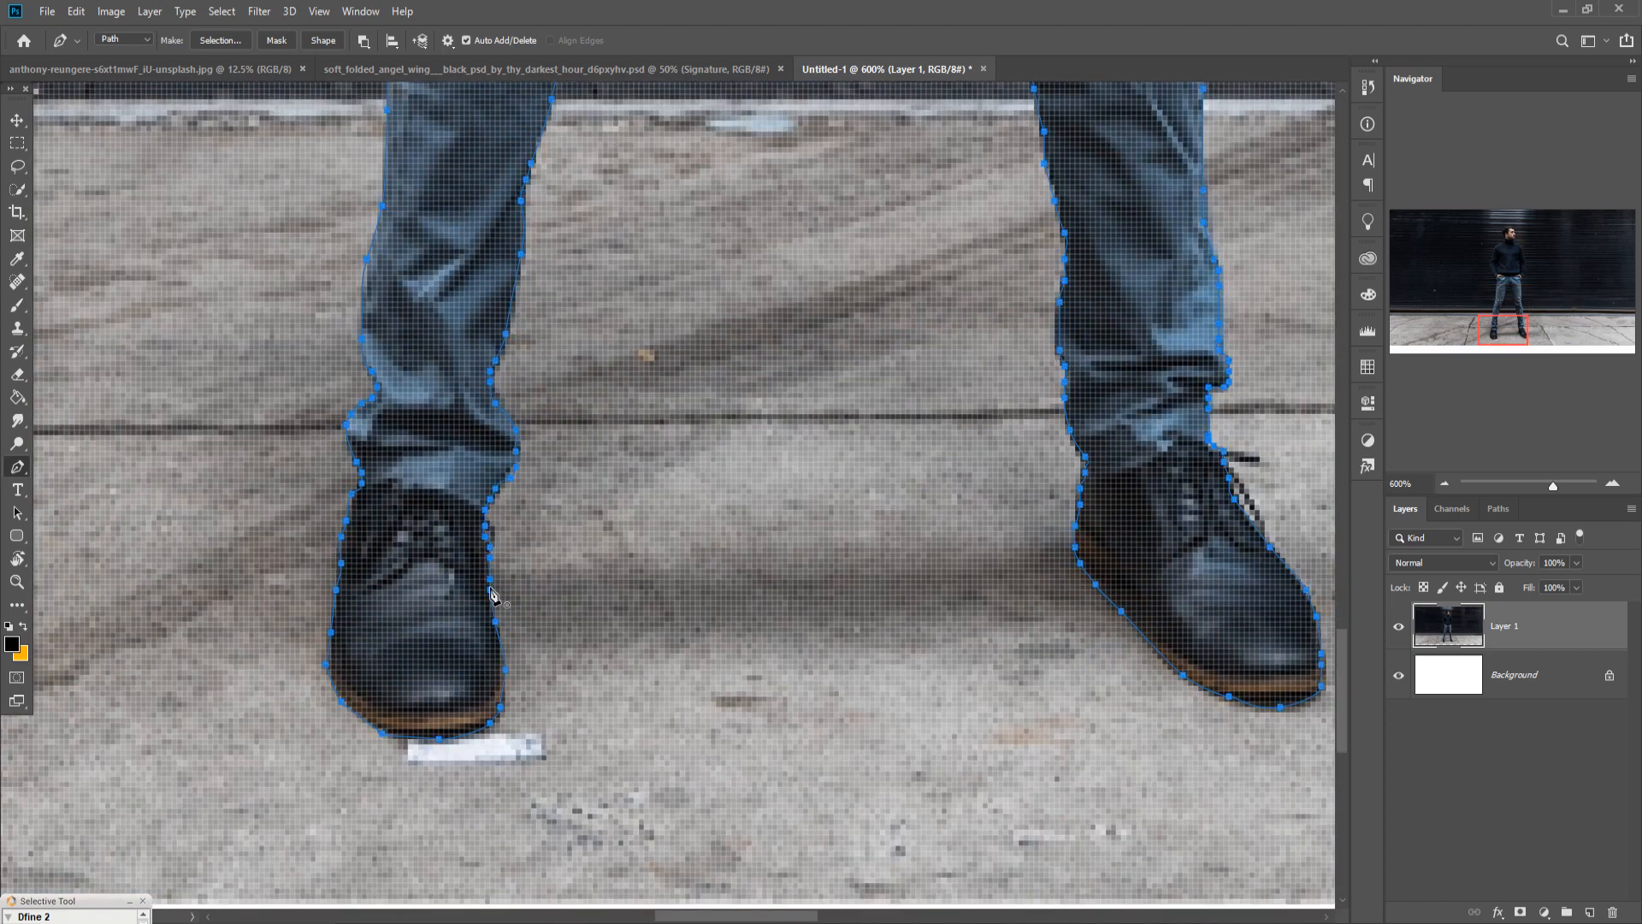
Convert the path into a new anti-aliased selection with a 0-pixel feather and invert it so only the man is selected.
{"action": "key", "text": "ctrl+0"}
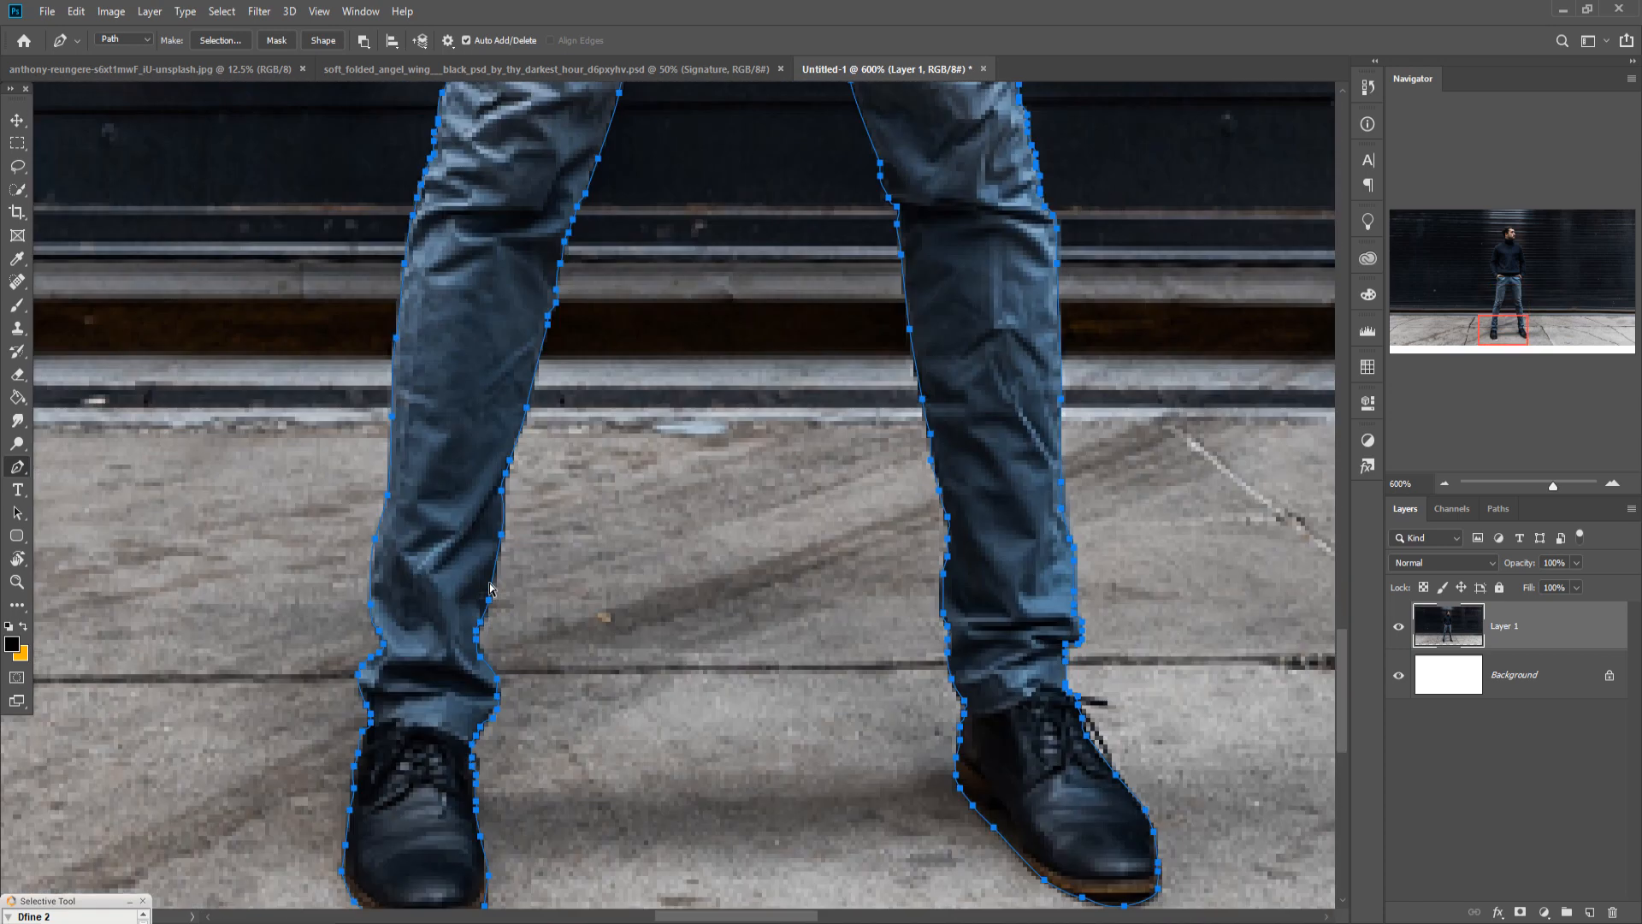
{"action": "right_click", "coordinate": [630, 382]}
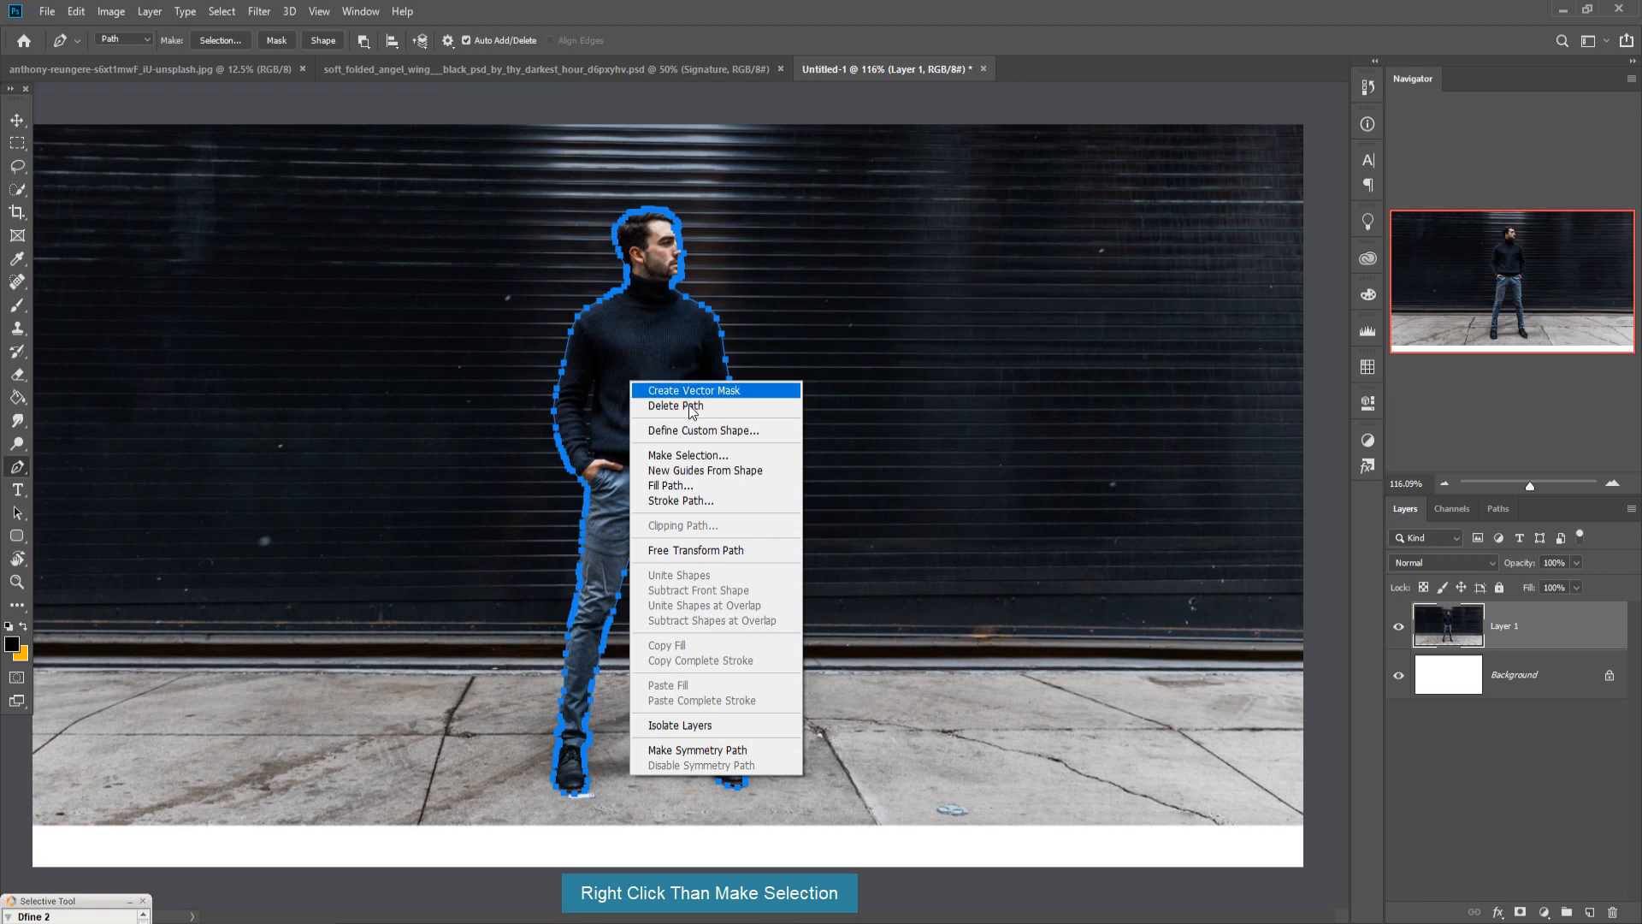
{"action": "left_click", "coordinate": [692, 456]}
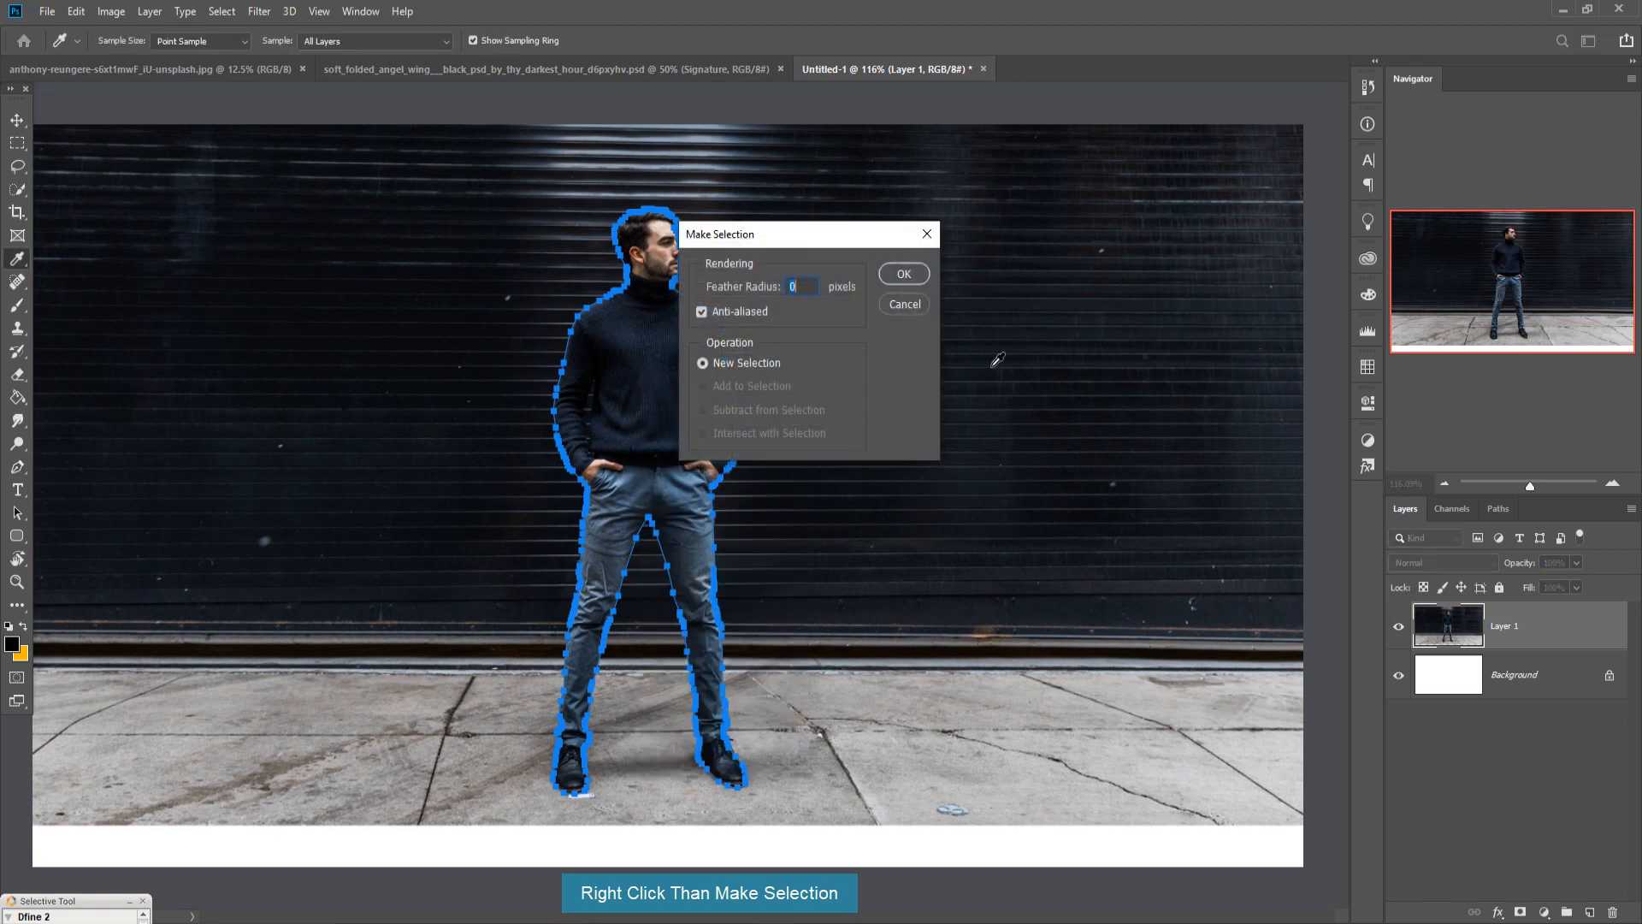
{"action": "left_click", "coordinate": [903, 275]}
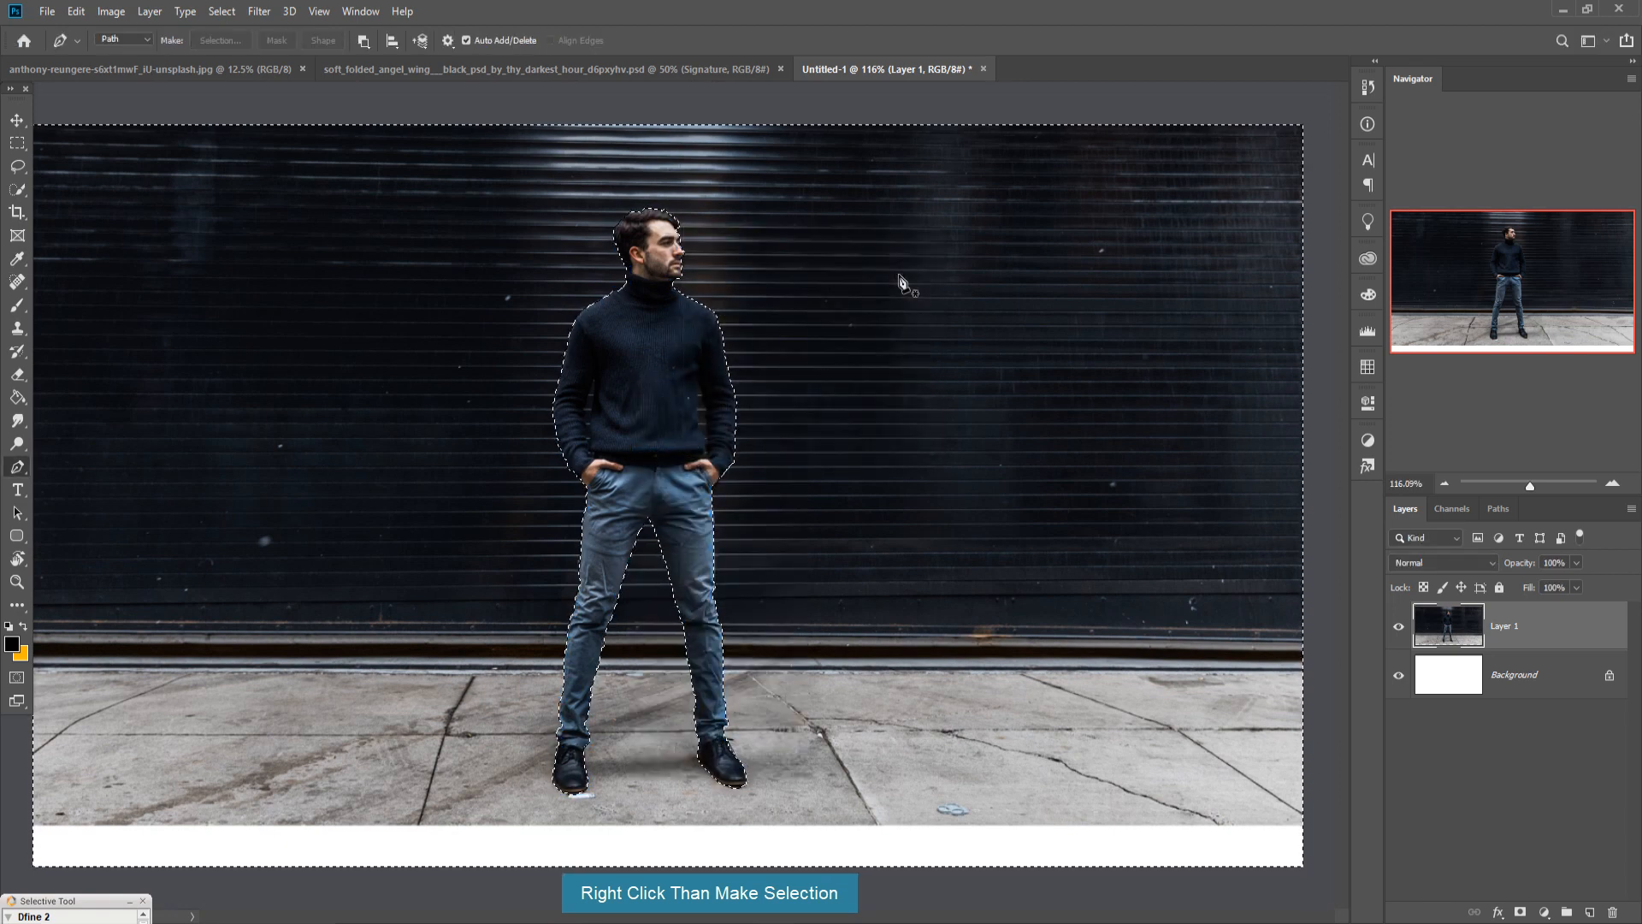
{"action": "left_click", "coordinate": [76, 11]}
{"action": "mouse_move", "coordinate": [222, 11]}
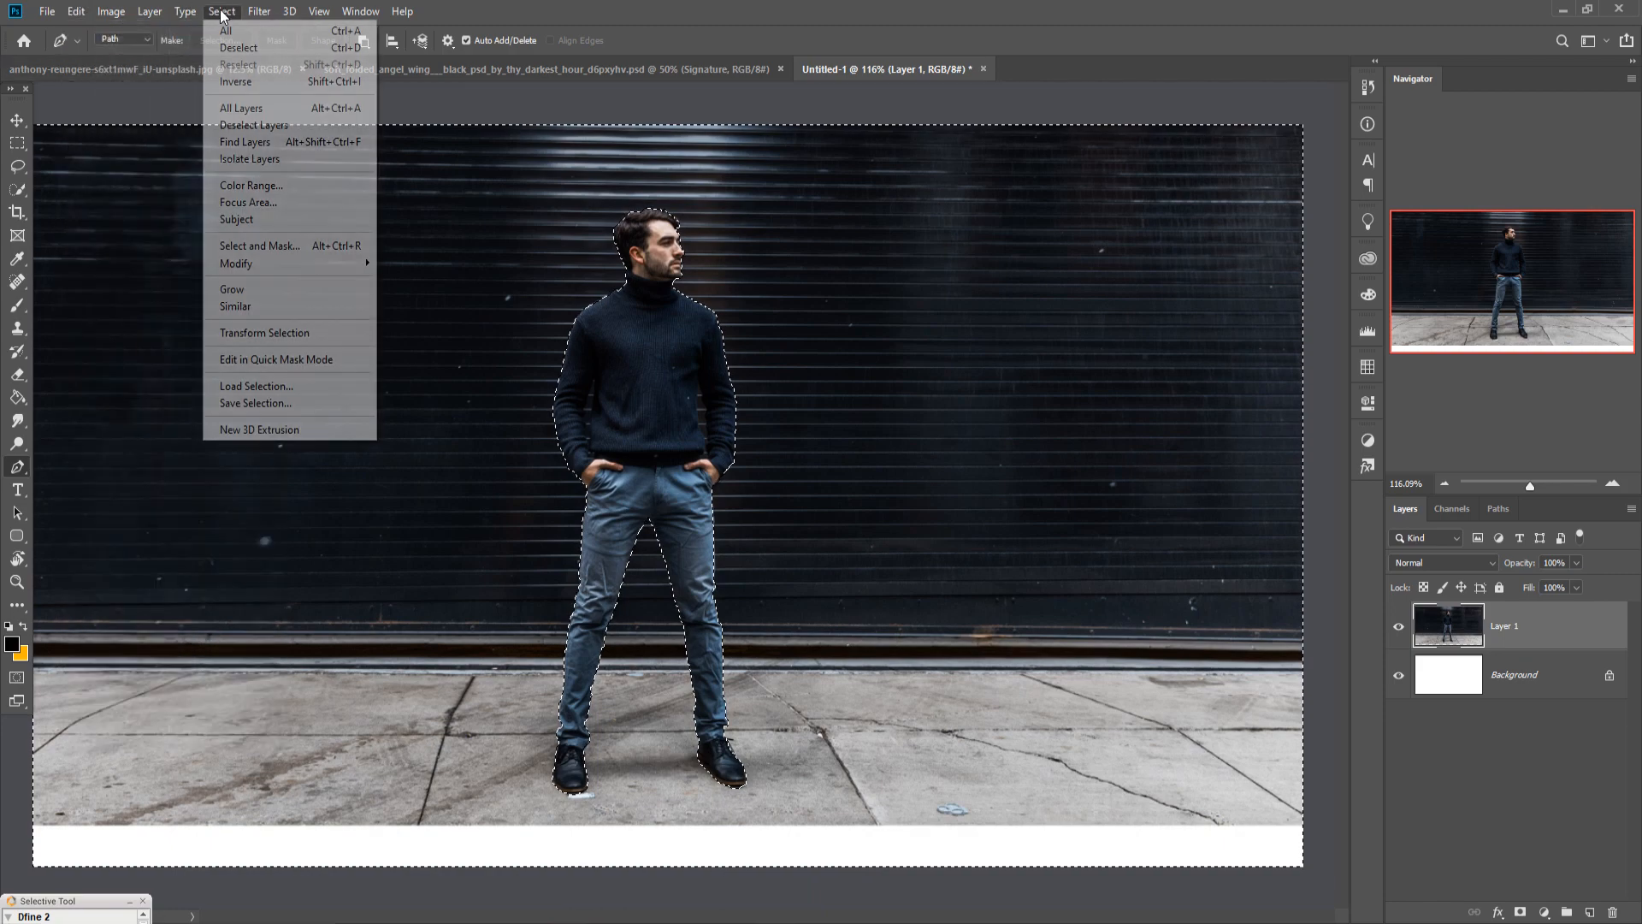
{"action": "left_click", "coordinate": [235, 81]}
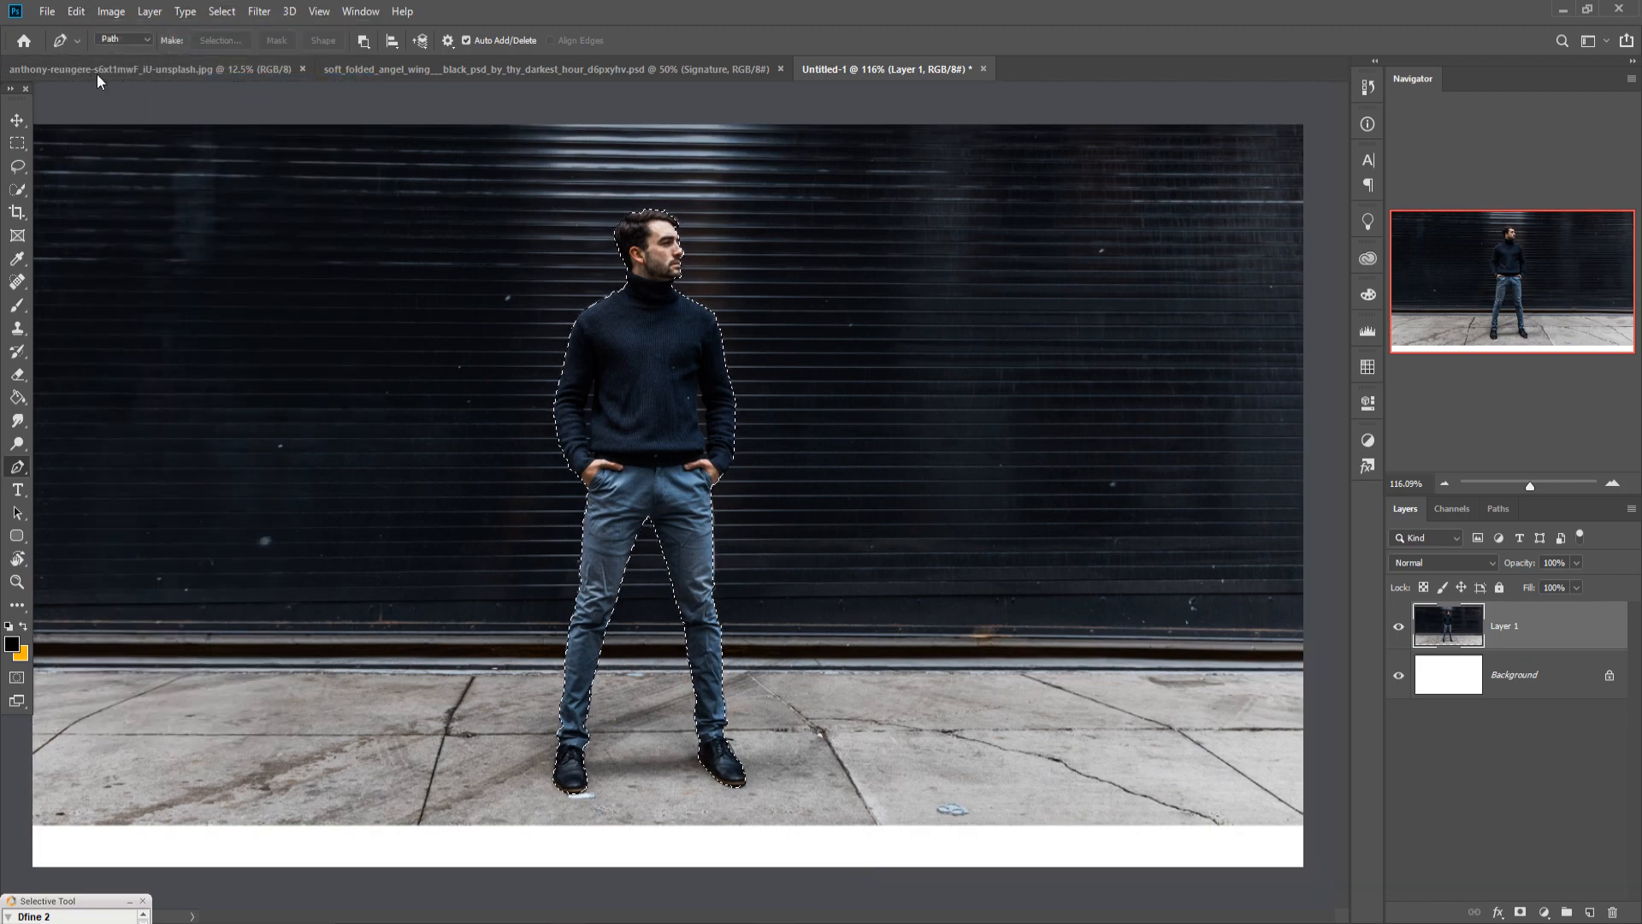
Copy the selected man, paste him onto a new layer, and hide the original photo layer.
{"action": "left_click", "coordinate": [76, 12]}
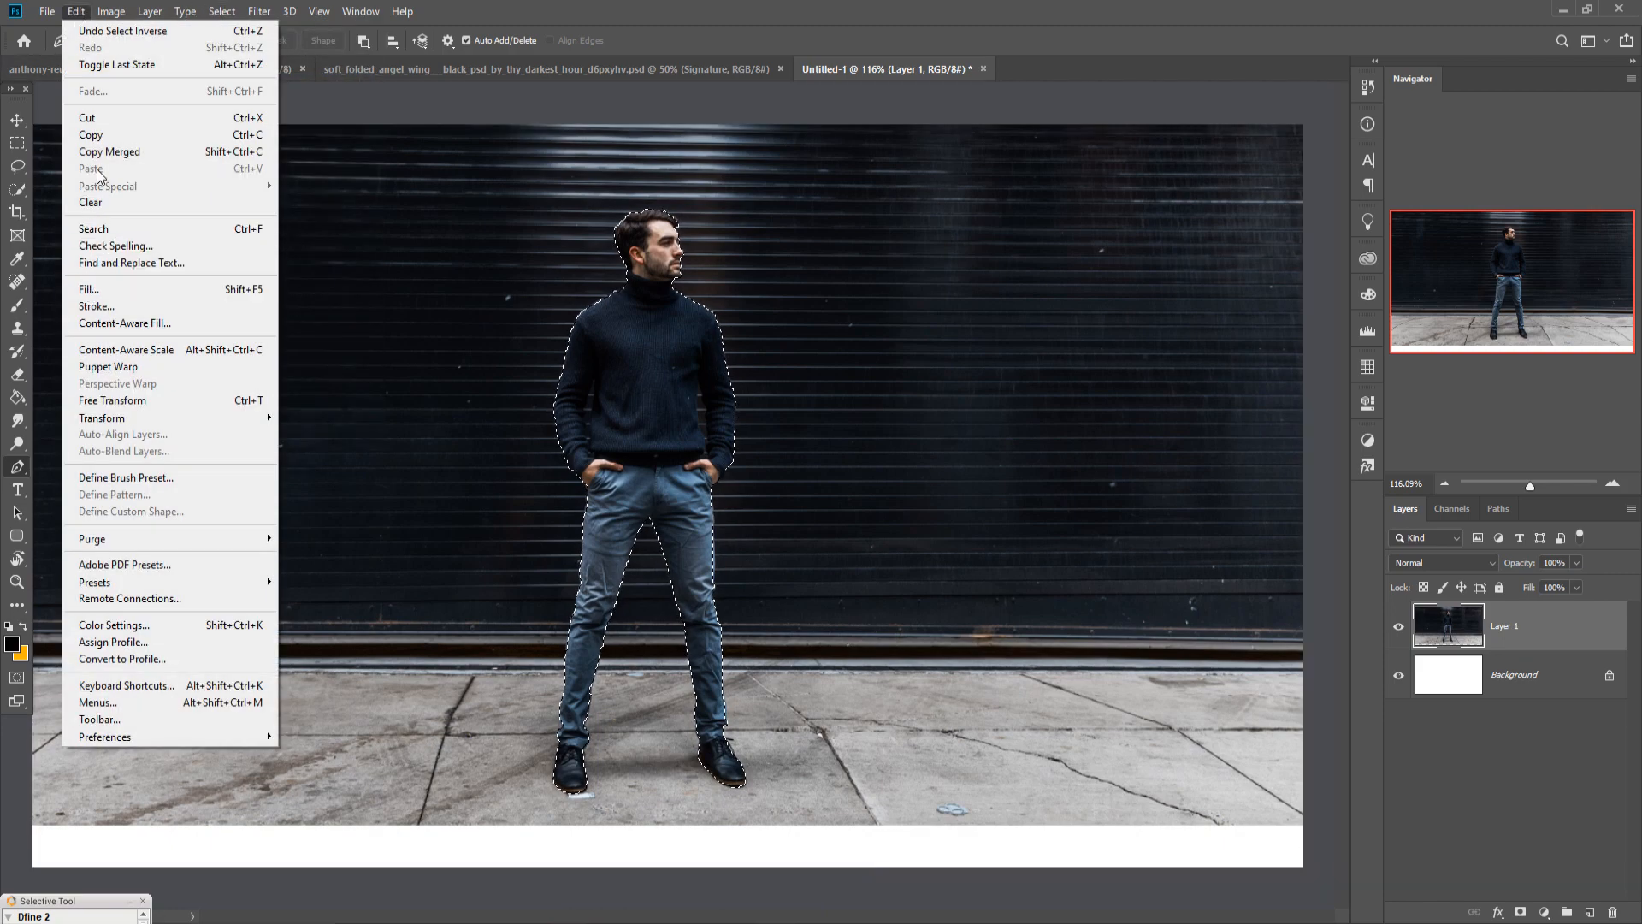
{"action": "left_click", "coordinate": [100, 137]}
{"action": "left_click", "coordinate": [76, 11]}
{"action": "left_click", "coordinate": [85, 169]}
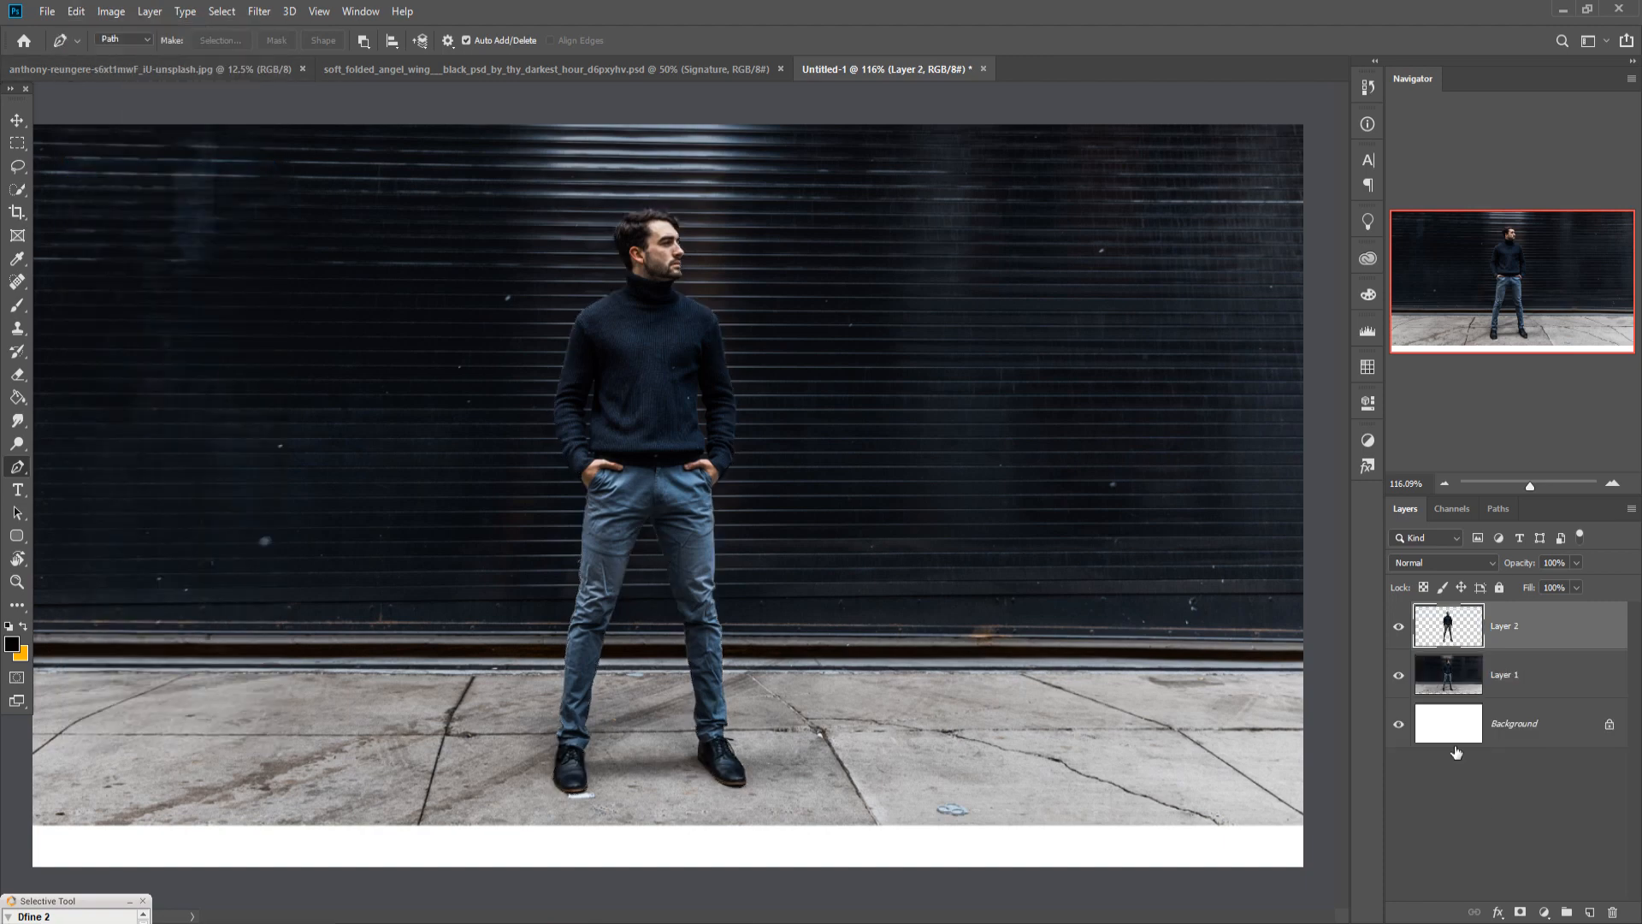
{"action": "left_click", "coordinate": [1398, 675]}
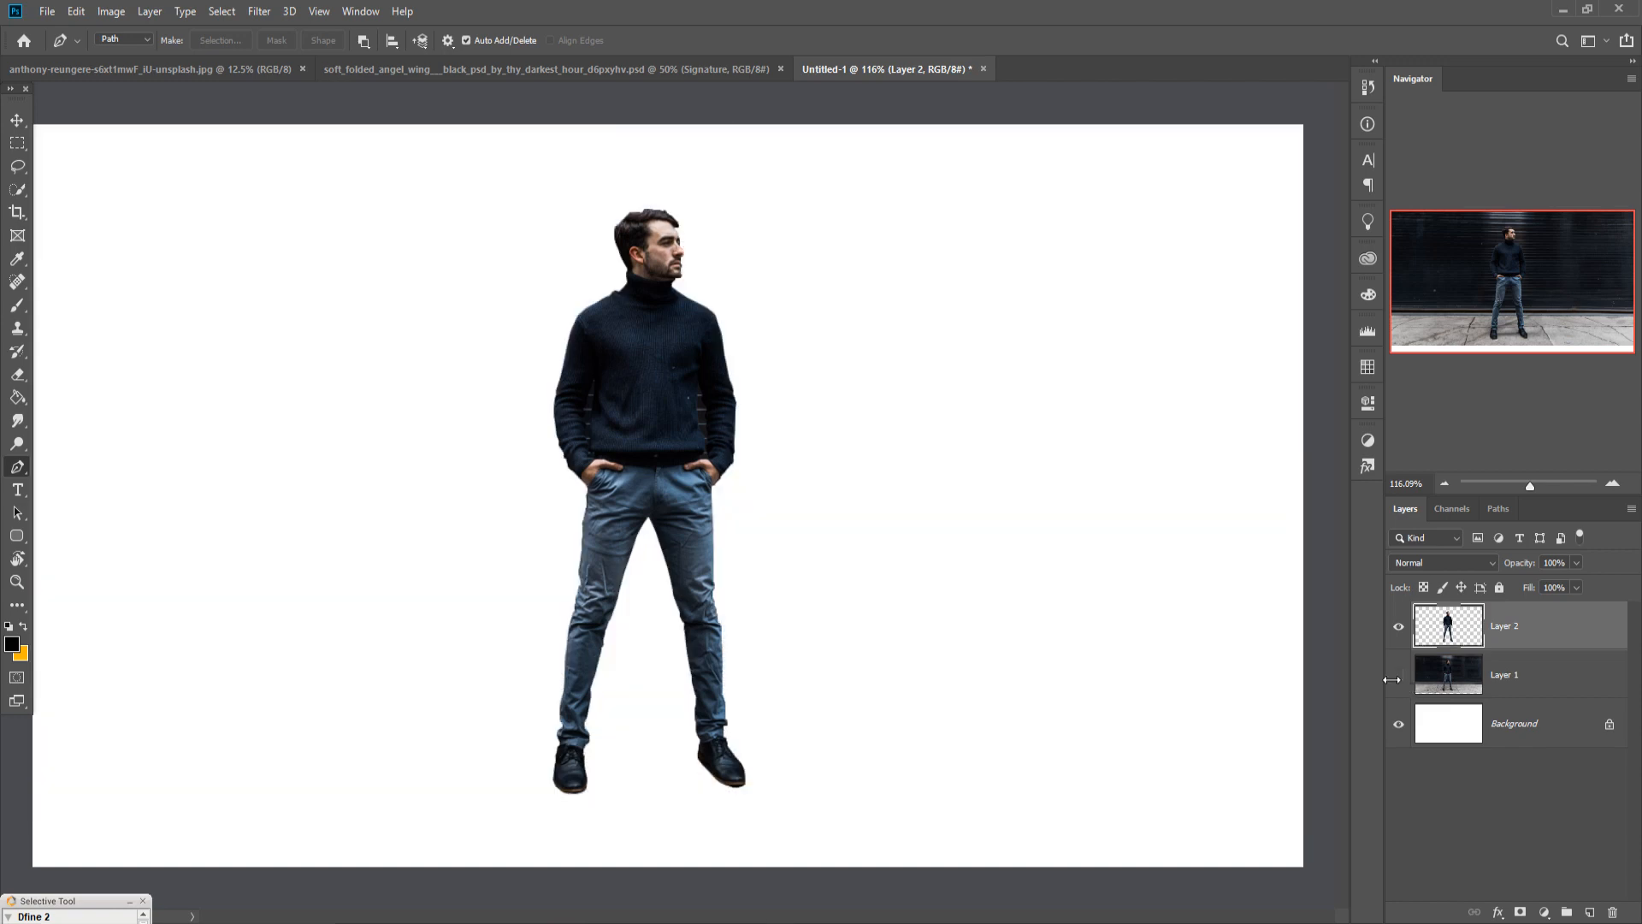
Lasso the leftover backdrop between the torso and the right-hand arm on the man's layer and delete it.
{"action": "left_click", "coordinate": [20, 174]}
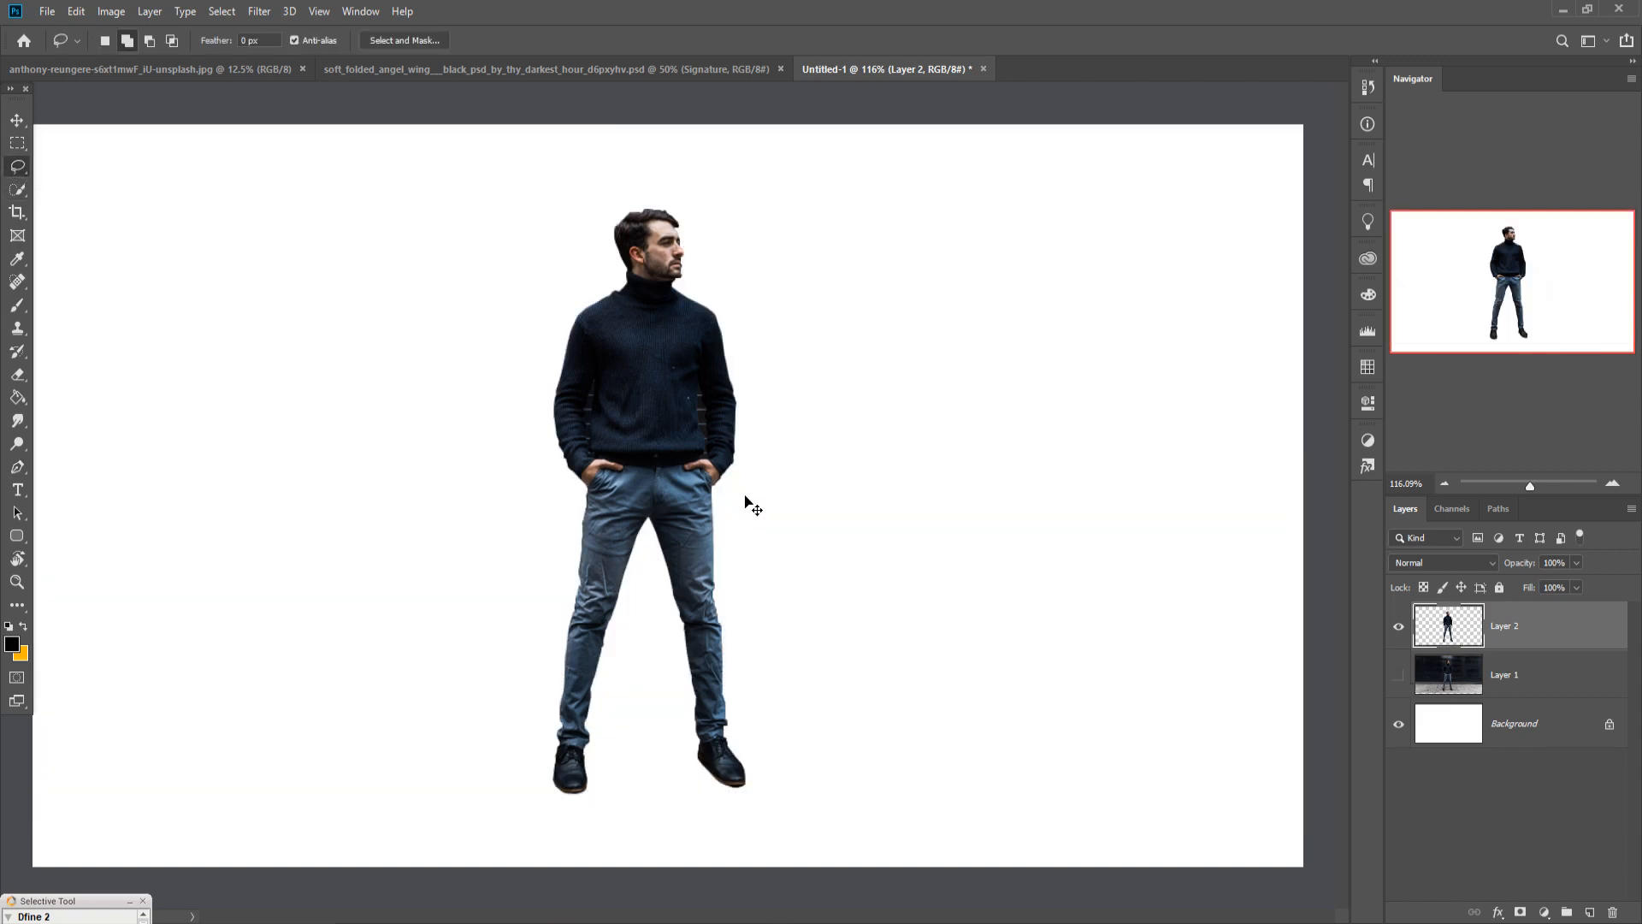
{"action": "key", "text": "ctrl+plus"}
{"action": "key", "text": "ctrl+plus"}
{"action": "key", "text": "ctrl+plus"}
{"action": "left_click_drag", "start_coordinate": [729, 556], "coordinate": [708, 792]}
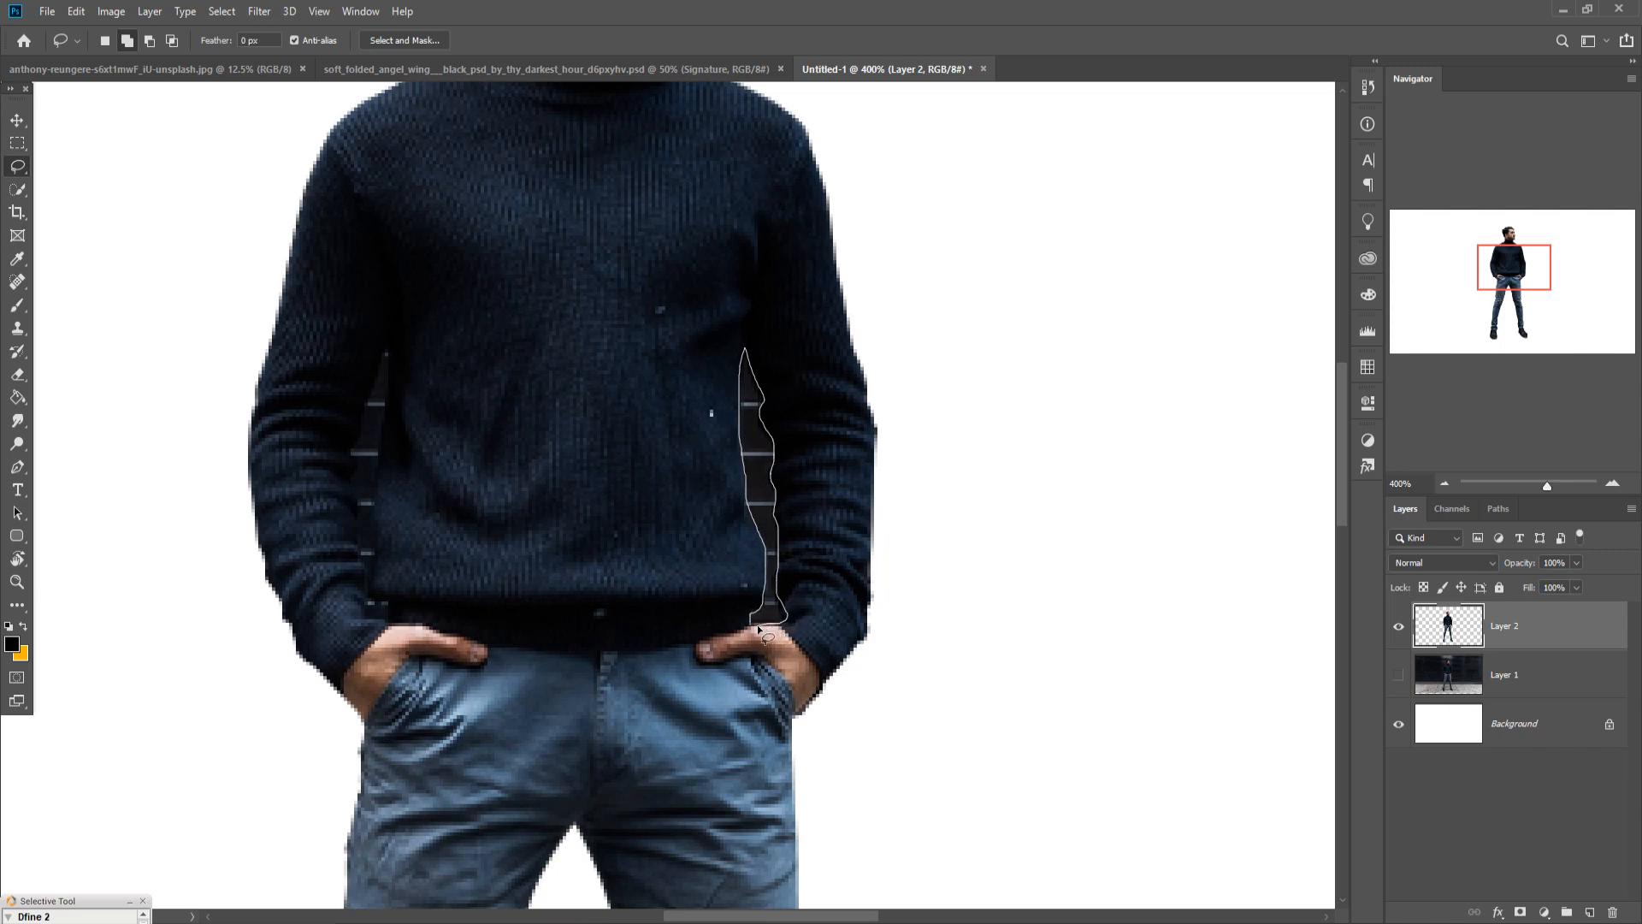
{"action": "left_click_drag", "start_coordinate": [750, 631], "coordinate": [753, 626]}
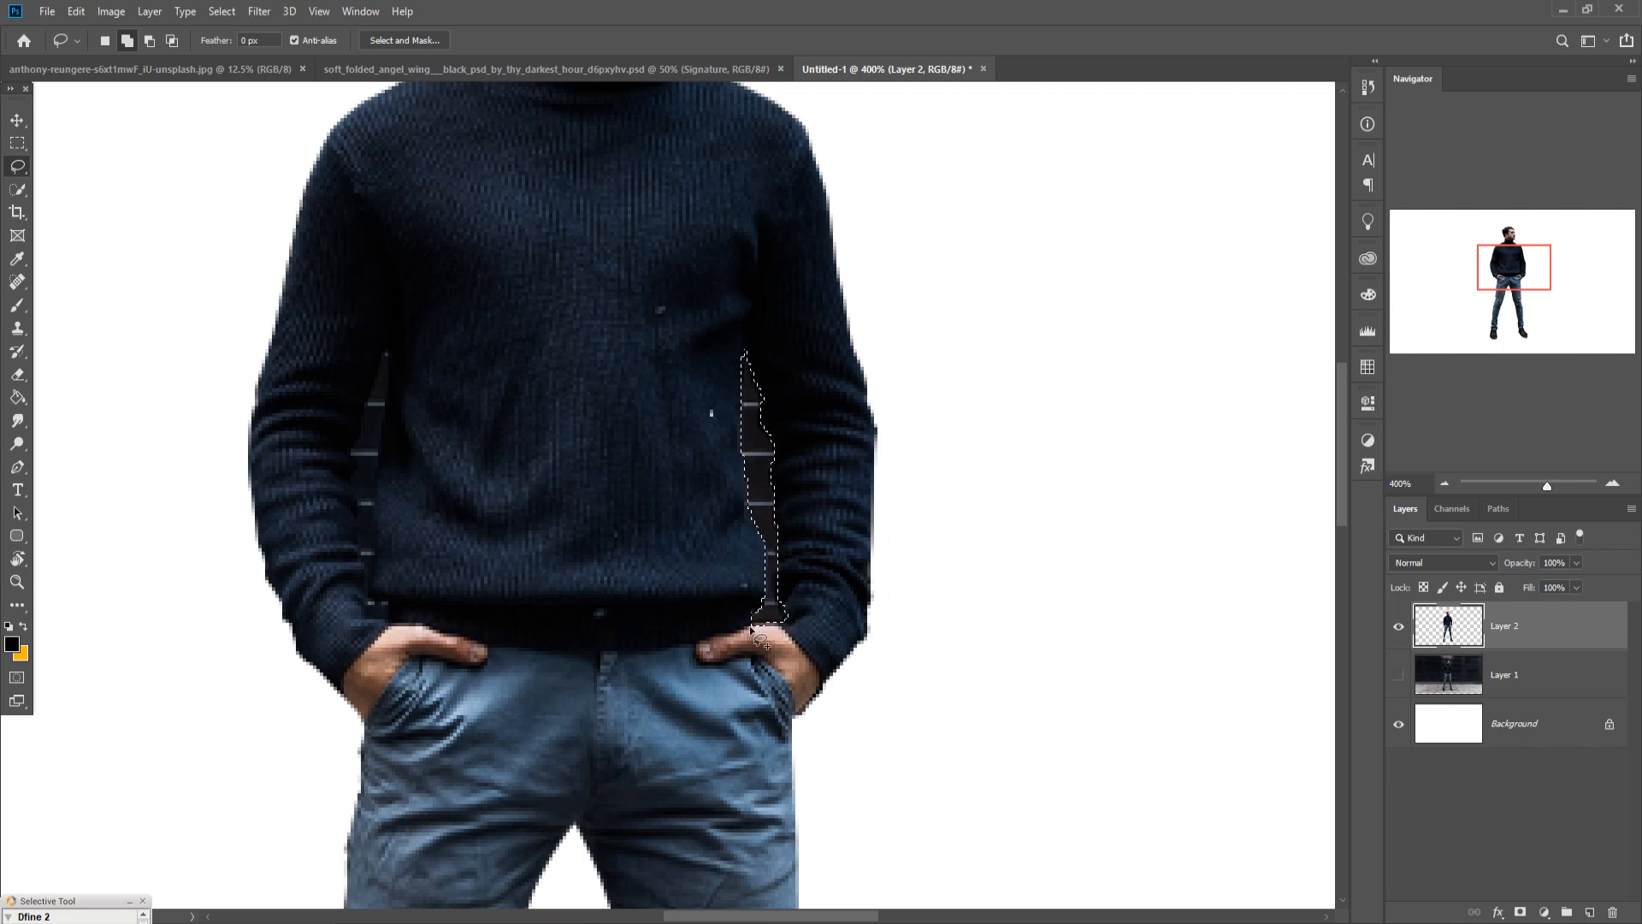
{"action": "key", "text": "Delete"}
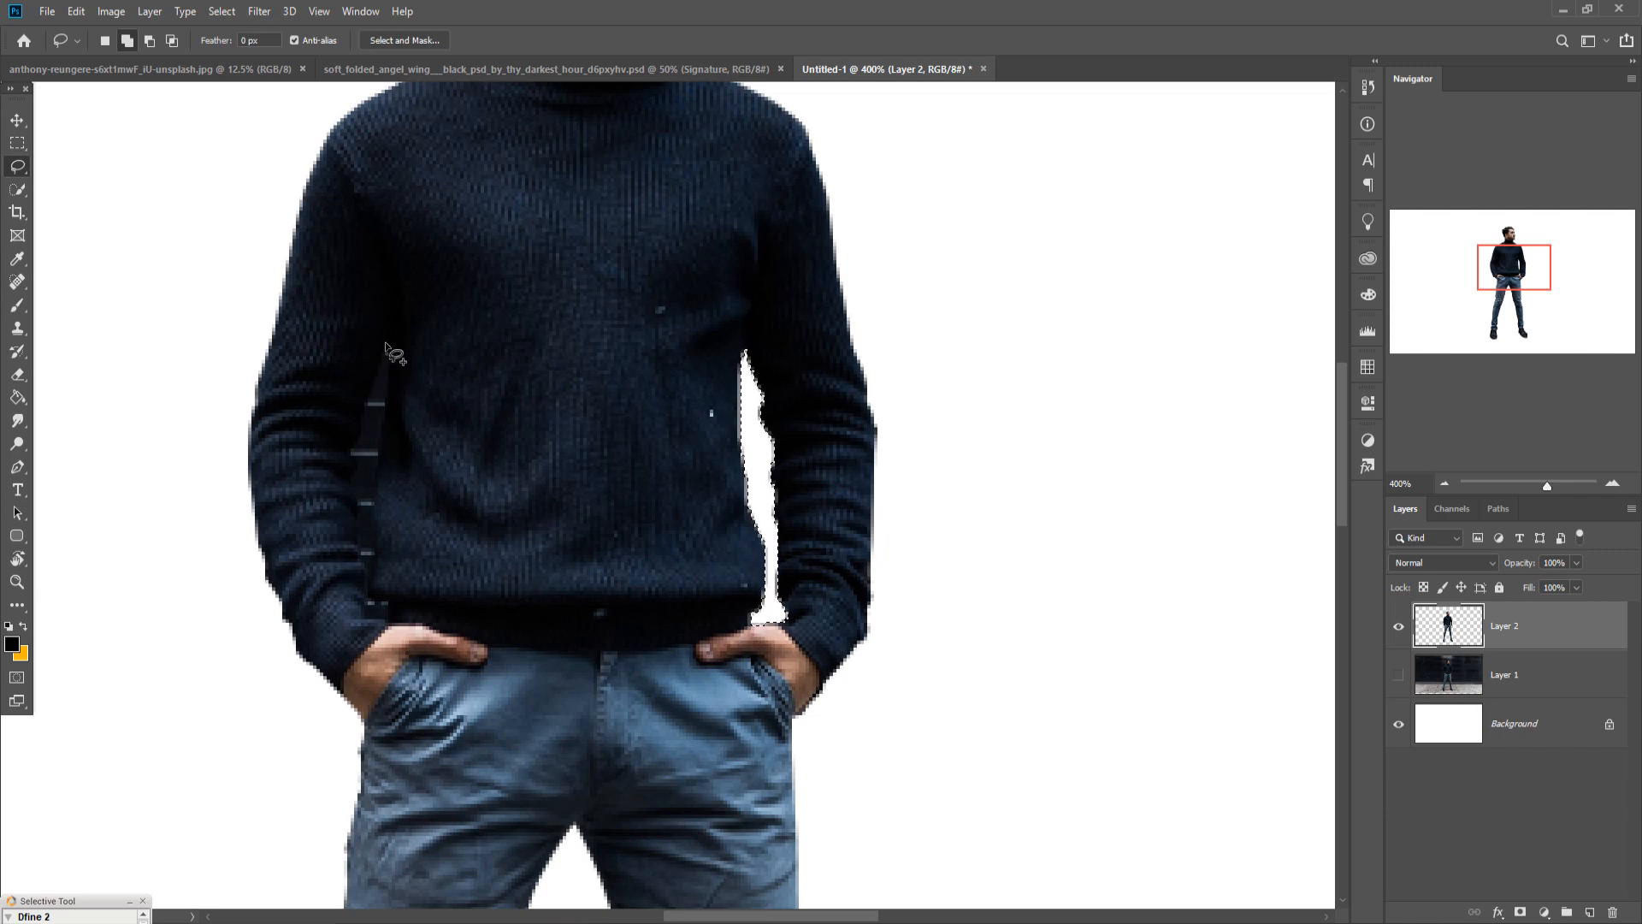
Lasso and delete the leftover backdrop between the torso and the left-hand arm, and clear the selection.
{"action": "left_click_drag", "start_coordinate": [385, 346], "coordinate": [354, 492]}
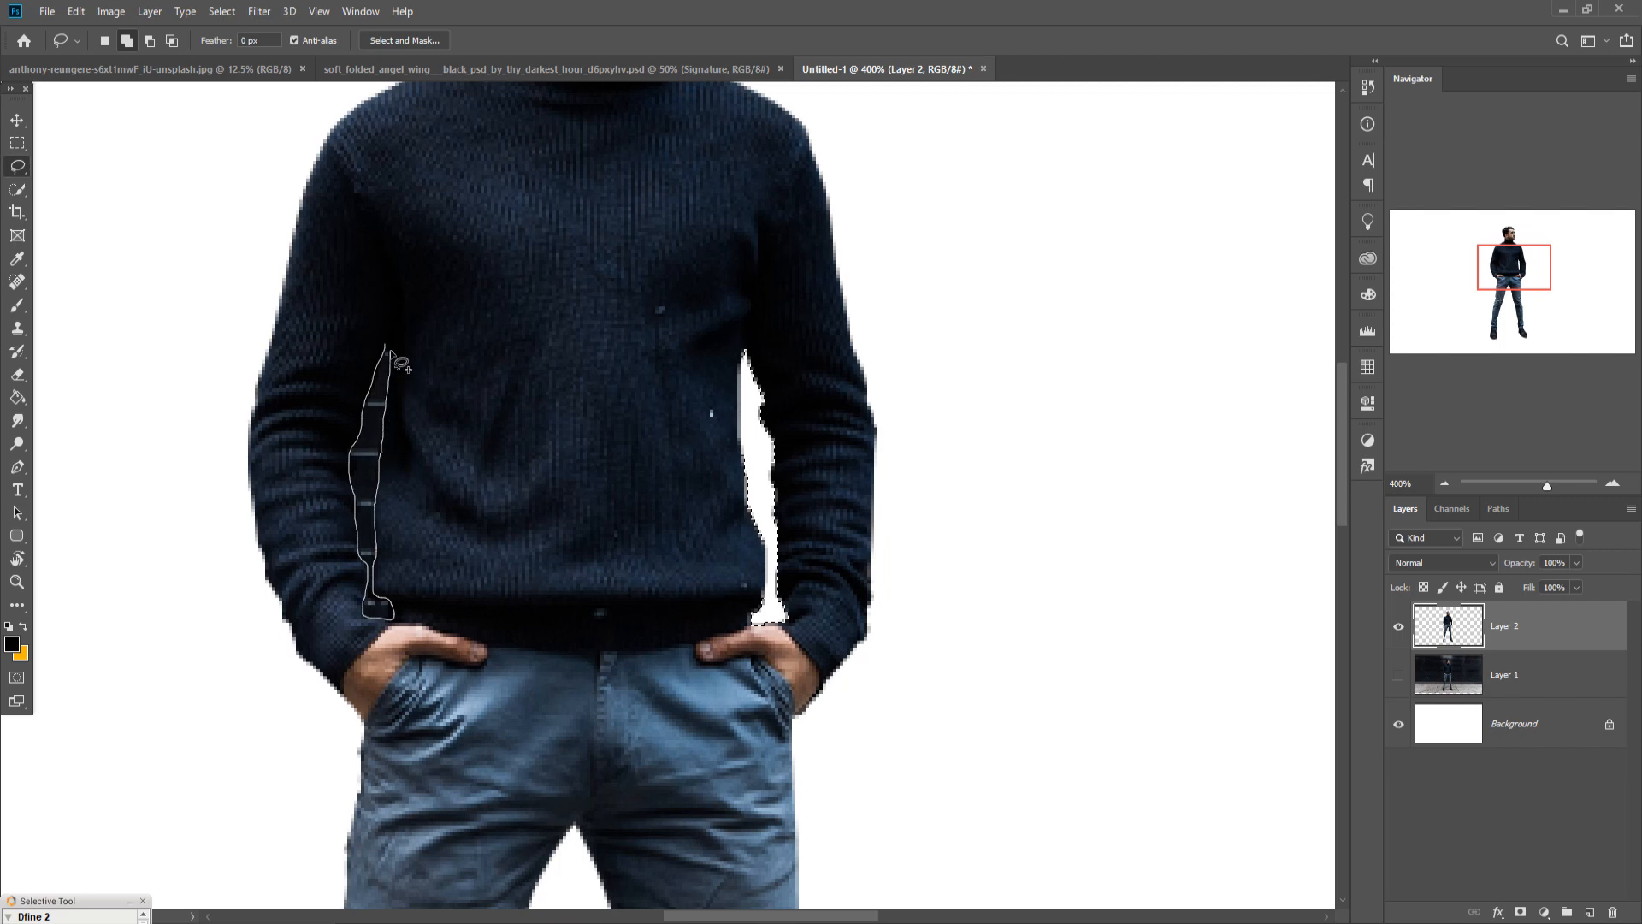
{"action": "left_click_drag", "start_coordinate": [387, 346], "coordinate": [388, 348]}
{"action": "key", "text": "Delete"}
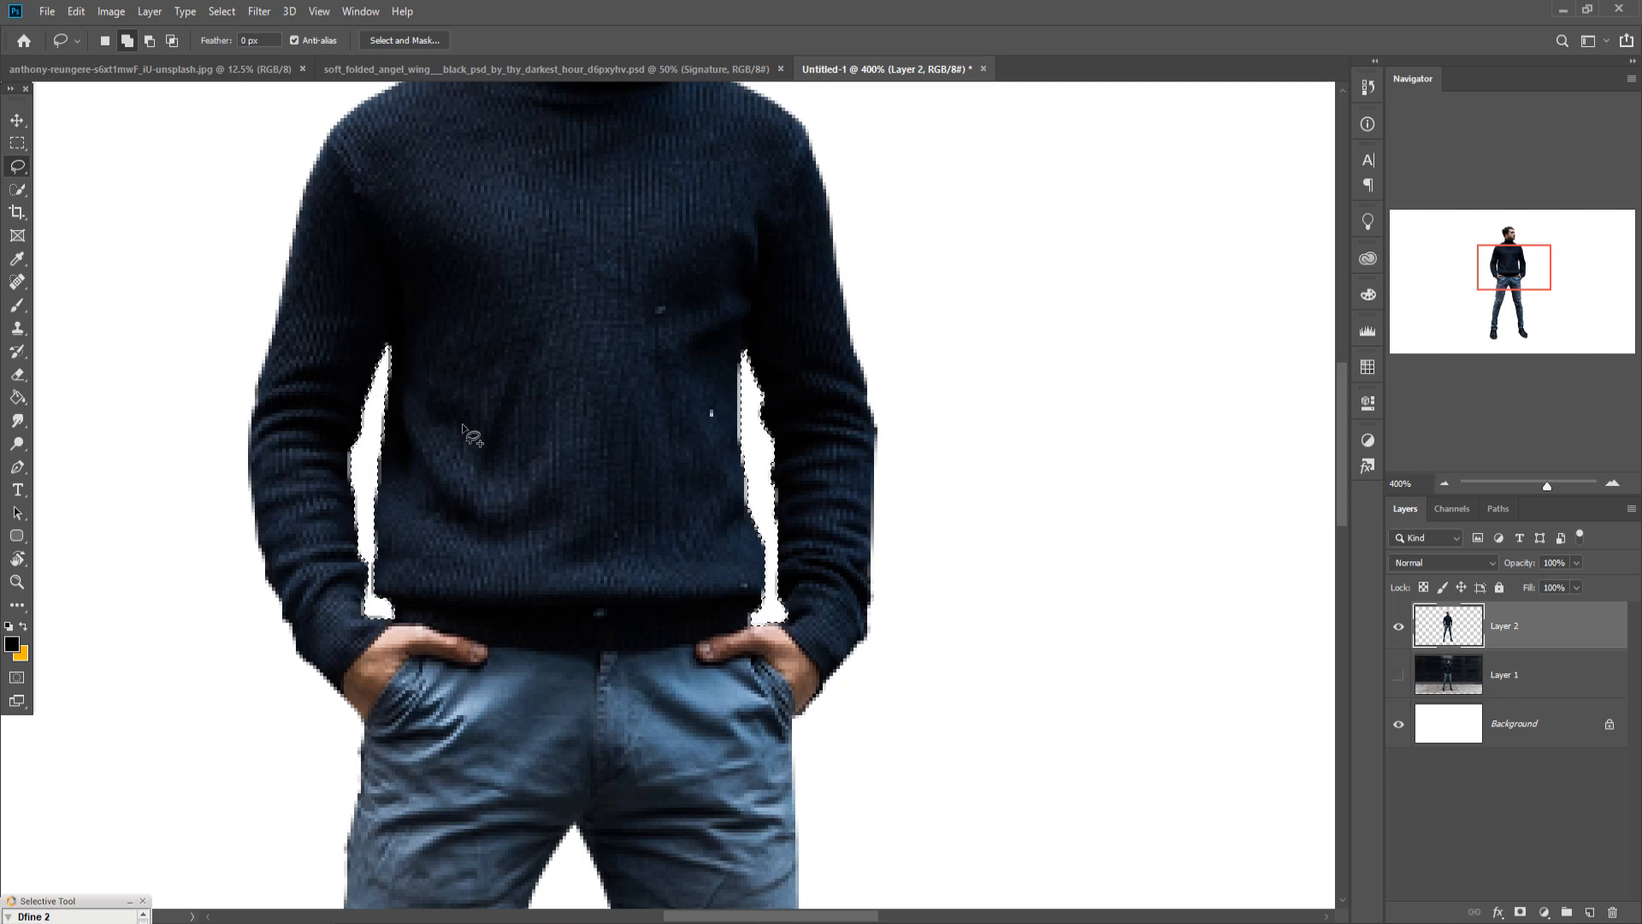
{"action": "left_click", "coordinate": [221, 11]}
{"action": "left_click", "coordinate": [235, 47]}
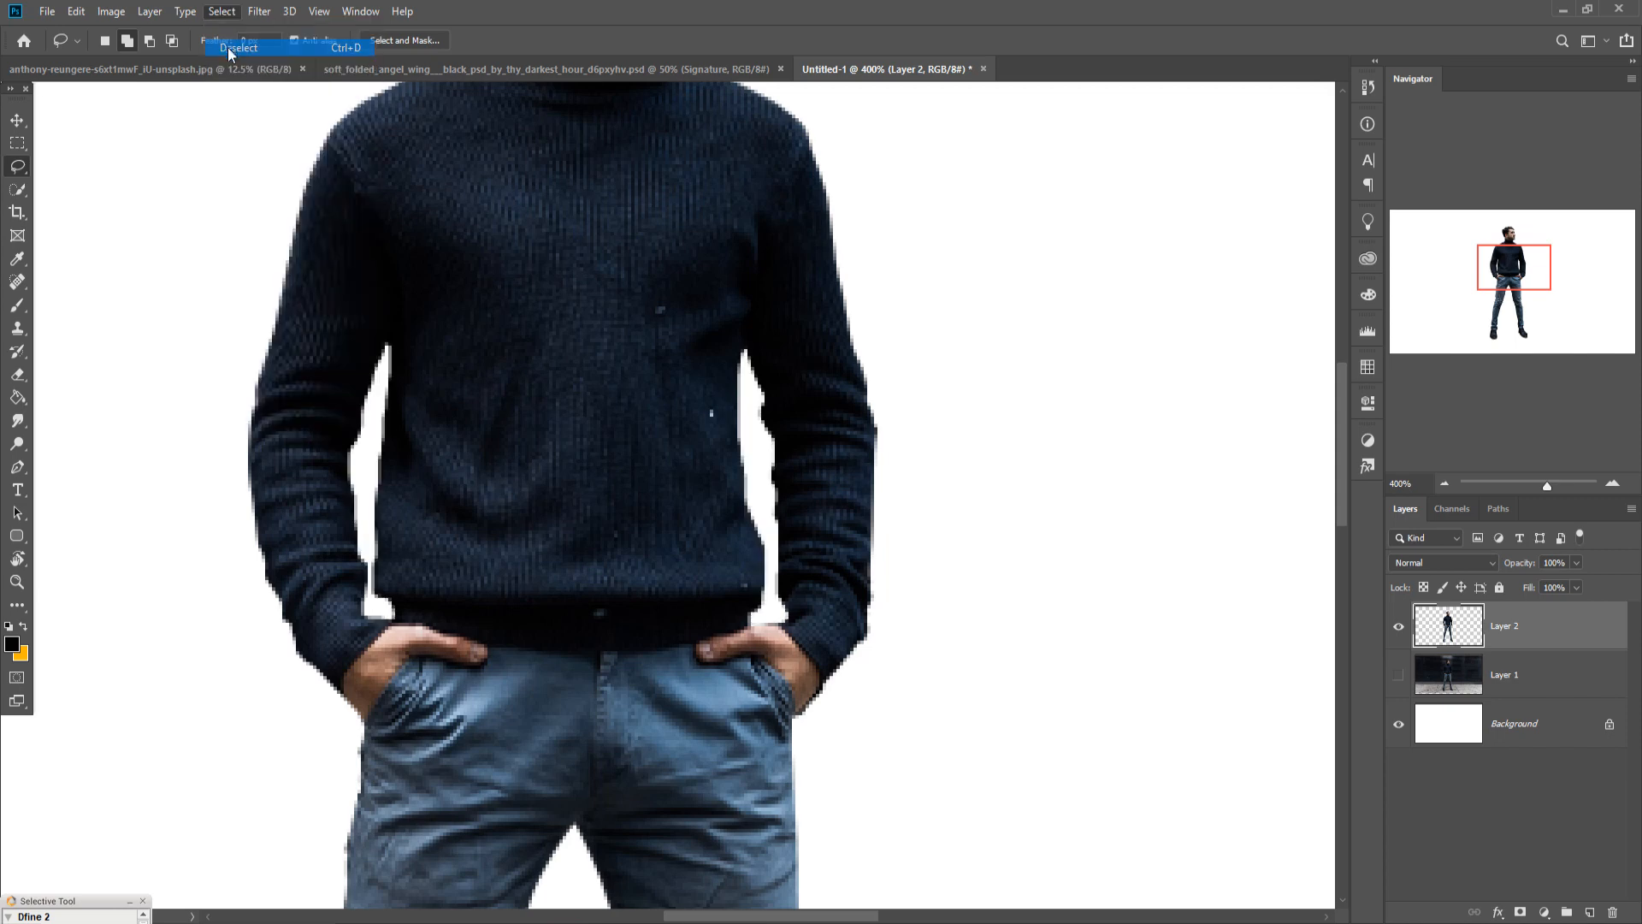
{"action": "left_click", "coordinate": [17, 122]}
{"action": "key", "text": "ctrl+1"}
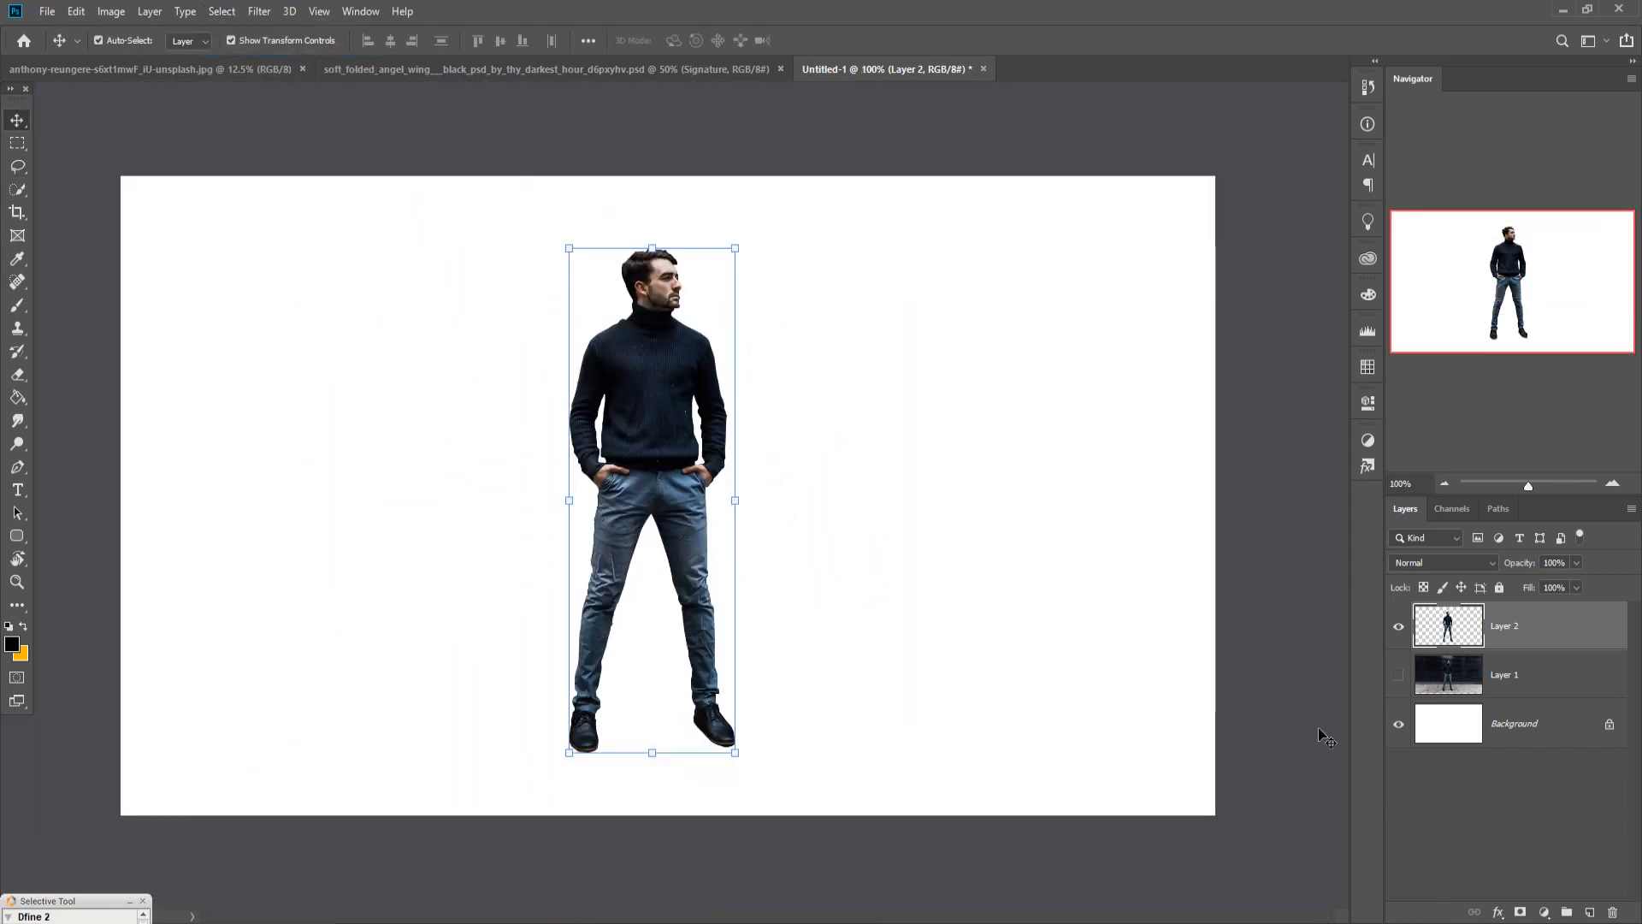
Show the original photo layer again and select the whole man with Quick Selection on his cut-out layer.
{"action": "left_click", "coordinate": [1399, 676]}
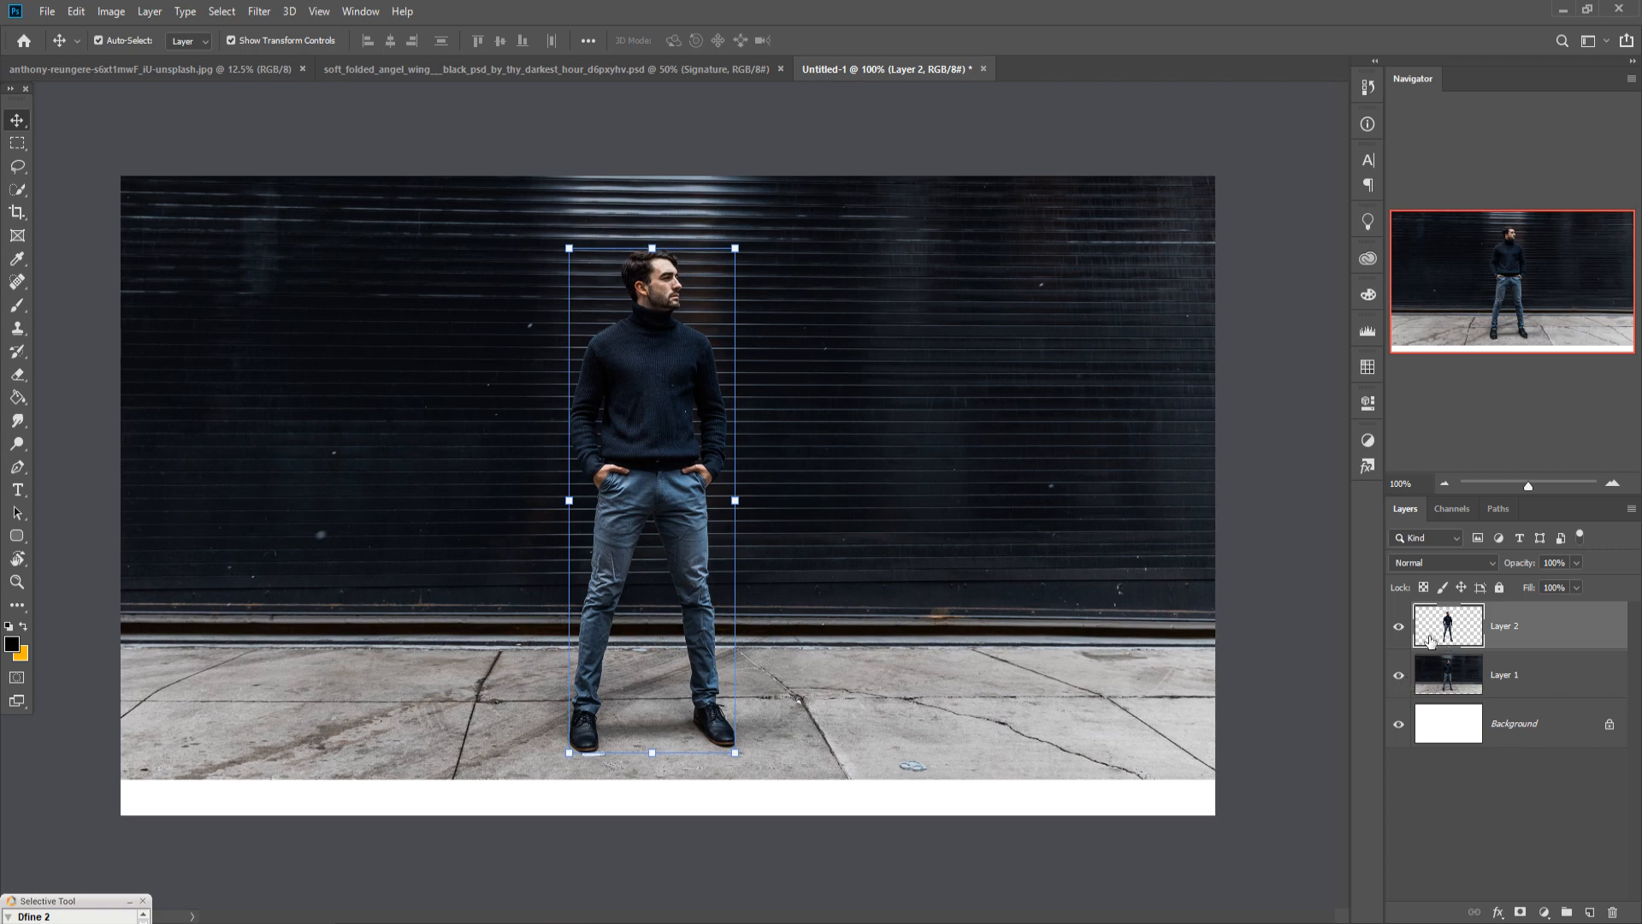
{"action": "left_click", "coordinate": [18, 189]}
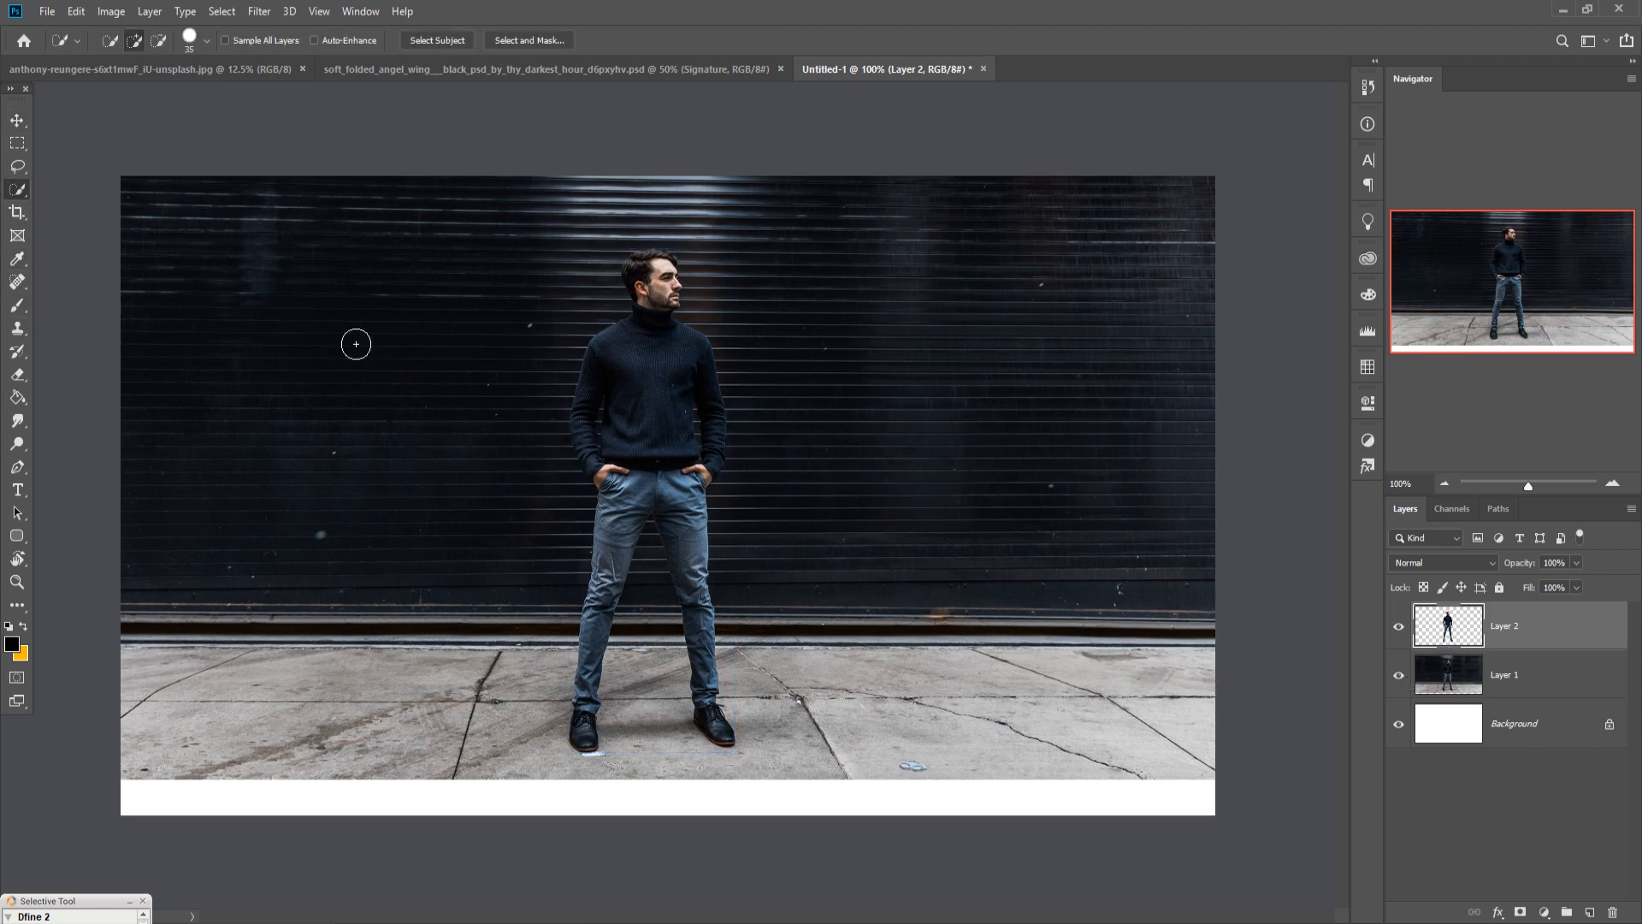
{"action": "mouse_move", "coordinate": [668, 257]}
{"action": "left_mouse_down"}
{"action": "mouse_move", "coordinate": [619, 448]}
{"action": "mouse_move", "coordinate": [611, 753]}
{"action": "mouse_move", "coordinate": [701, 486]}
{"action": "mouse_move", "coordinate": [703, 254]}
{"action": "mouse_move", "coordinate": [733, 756]}
{"action": "mouse_move", "coordinate": [618, 773]}
{"action": "mouse_move", "coordinate": [603, 725]}
{"action": "left_mouse_up"}
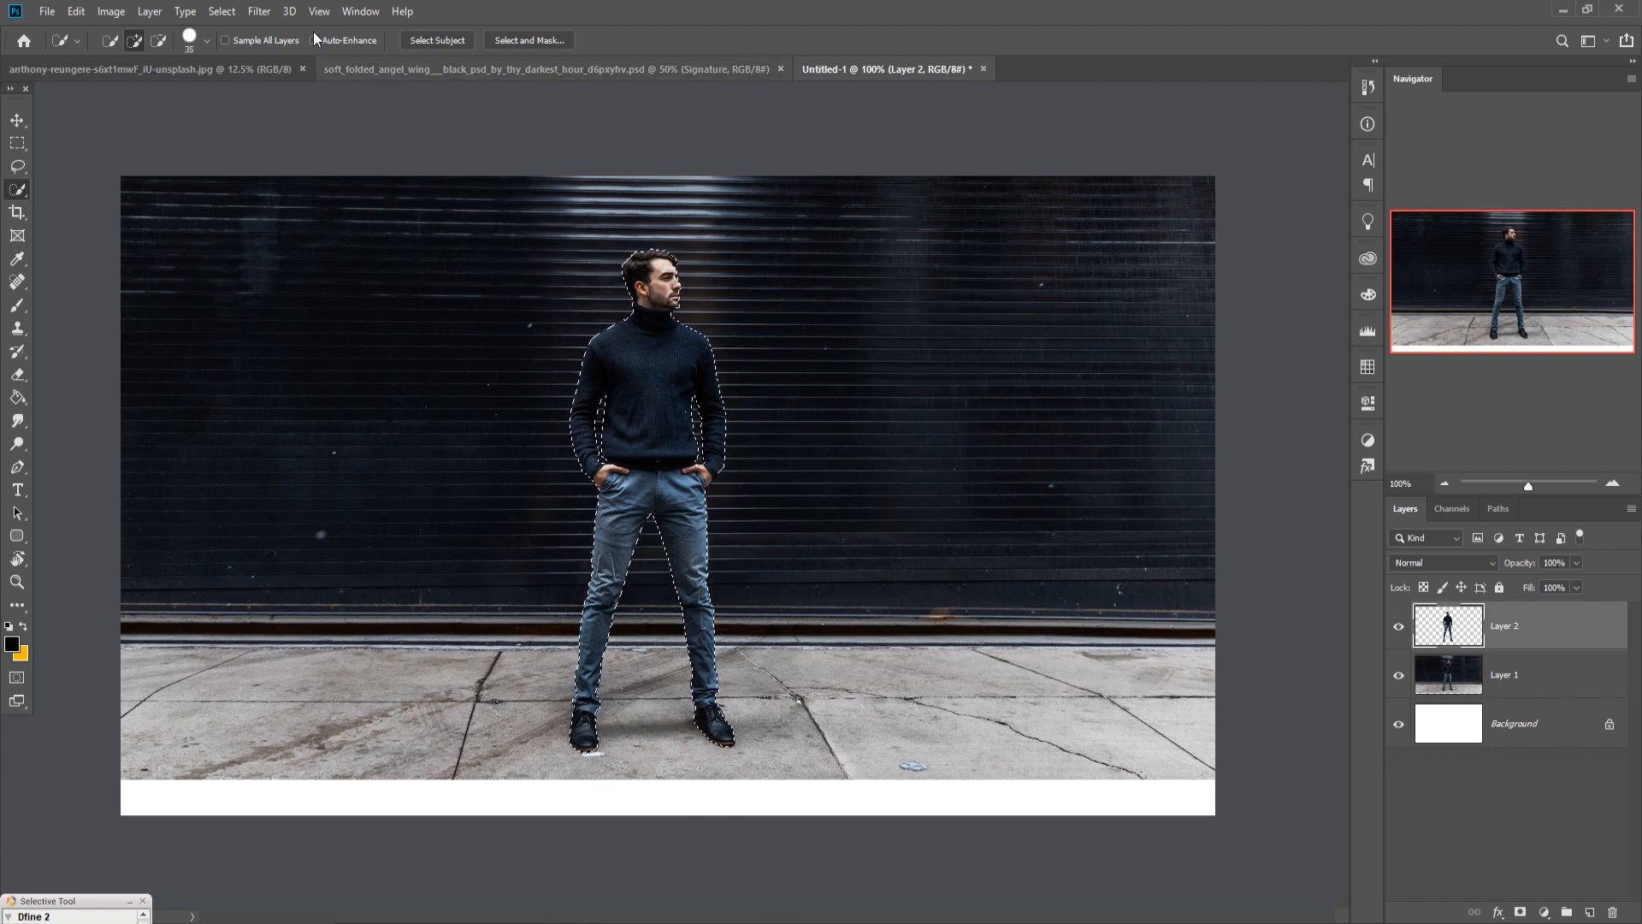
Expand the selection around the man by 5 pixels.
{"action": "left_click", "coordinate": [229, 17]}
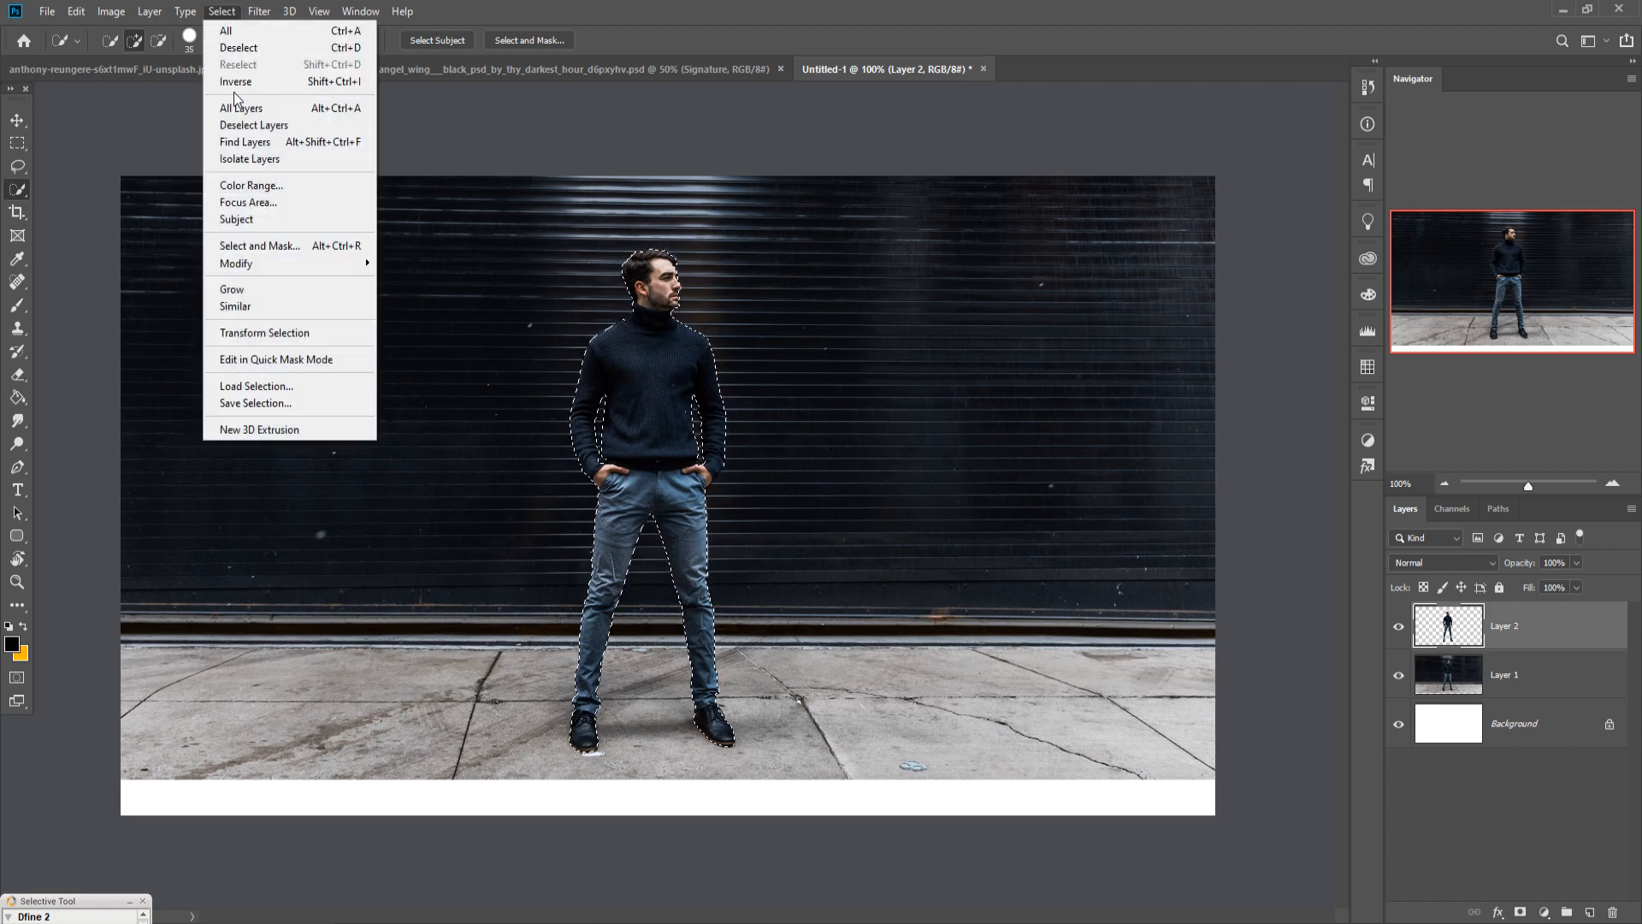
{"action": "mouse_move", "coordinate": [359, 263]}
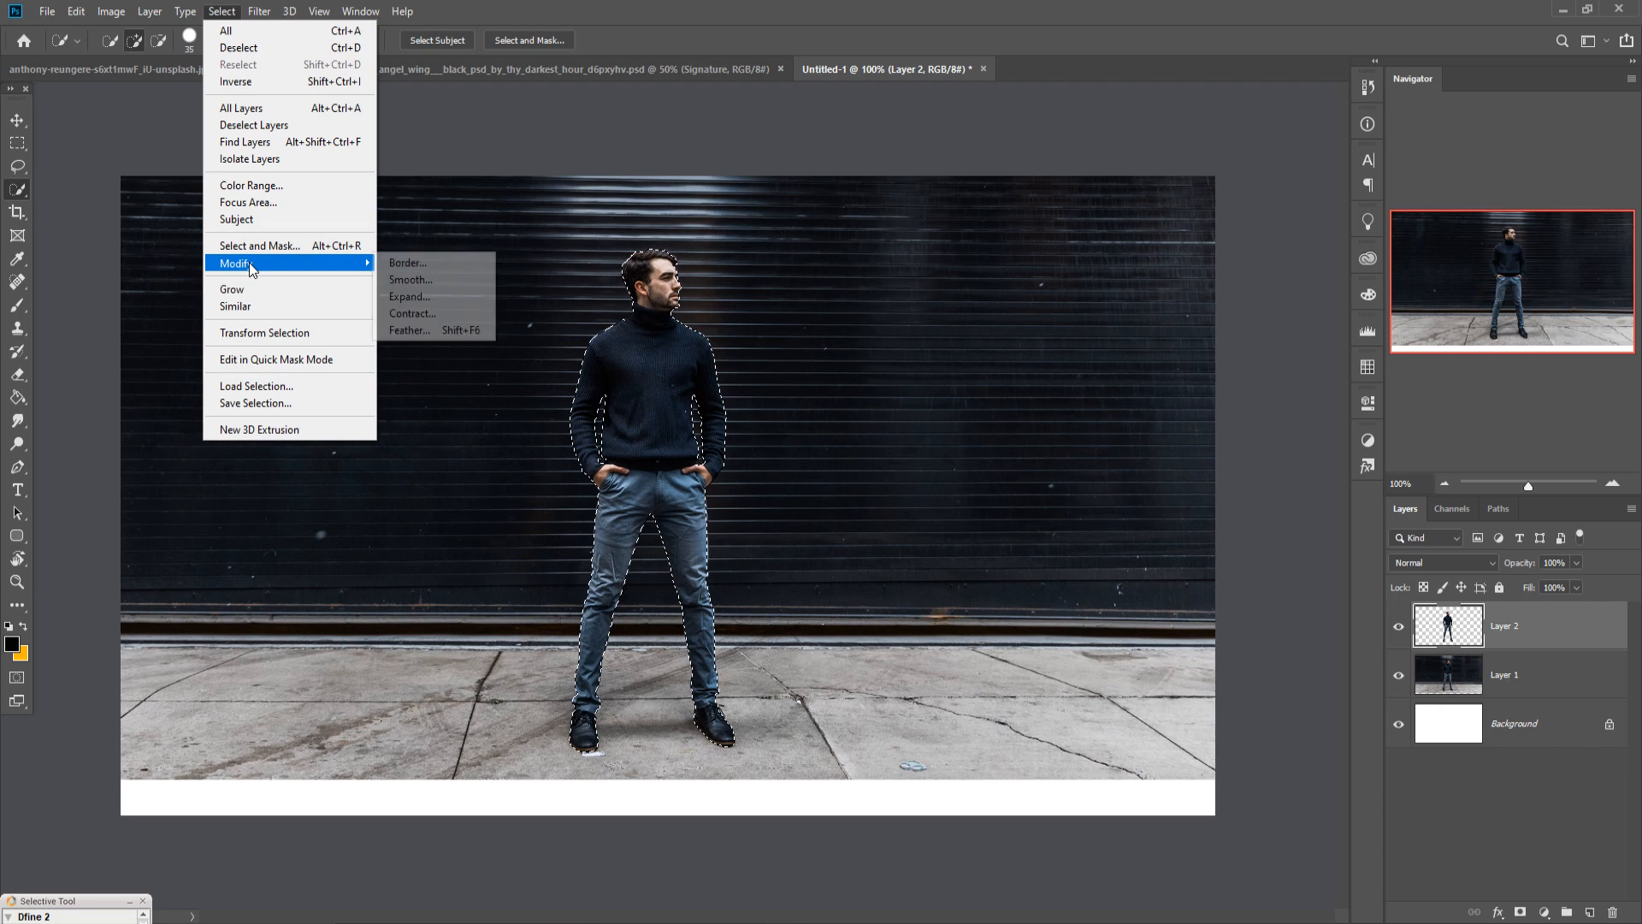
{"action": "left_click", "coordinate": [429, 295]}
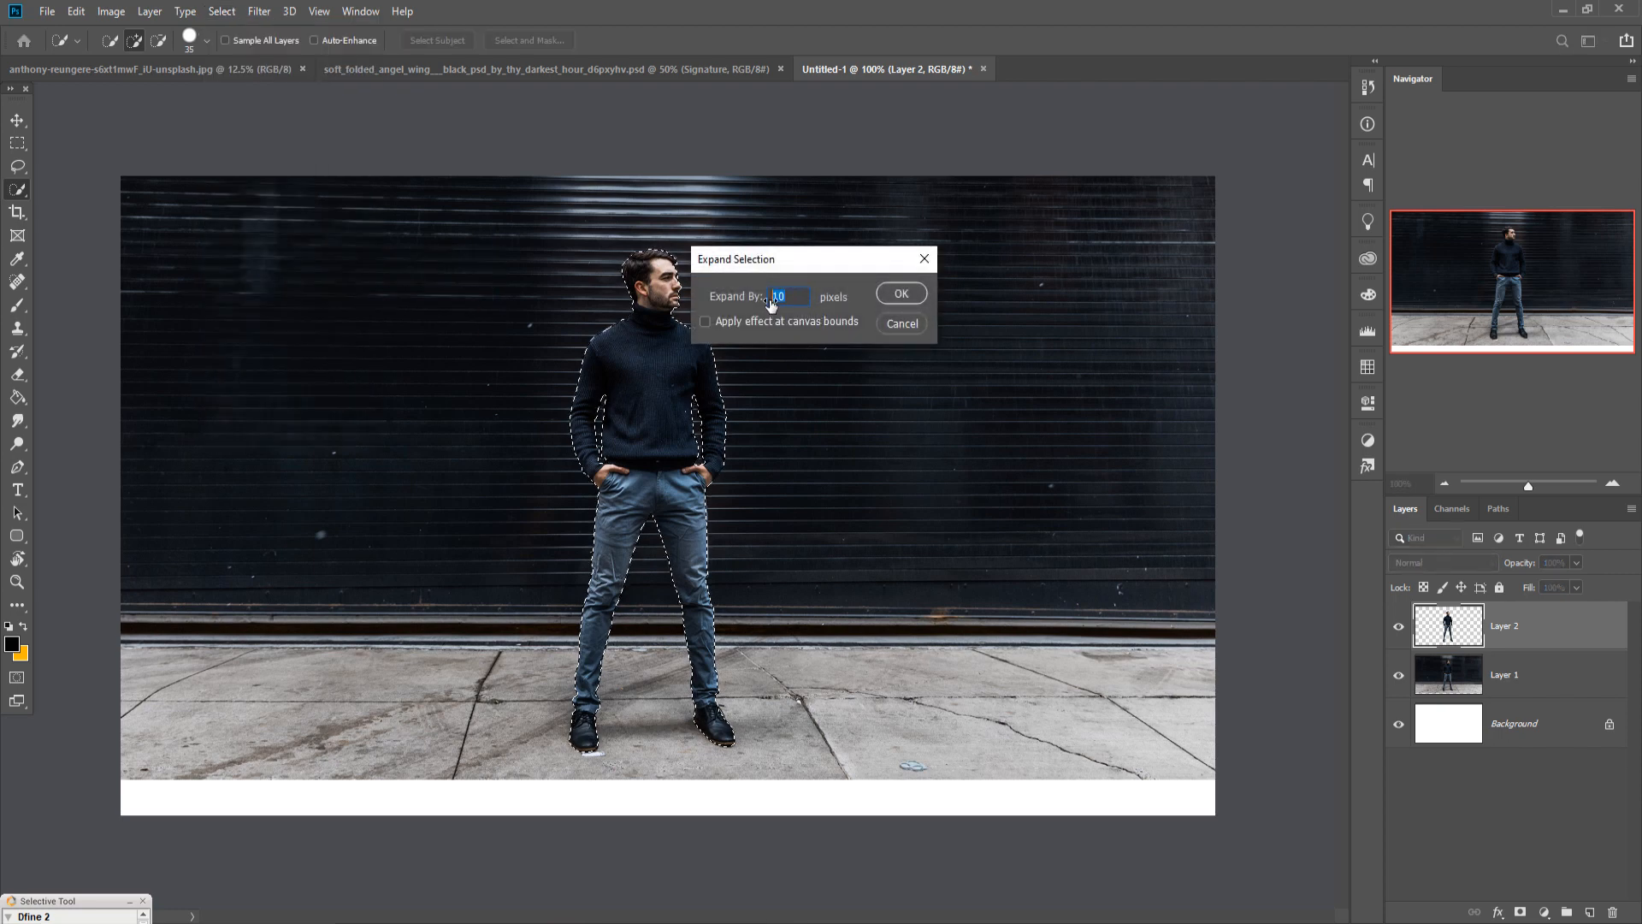
{"action": "type", "text": "5"}
{"action": "left_click", "coordinate": [906, 297]}
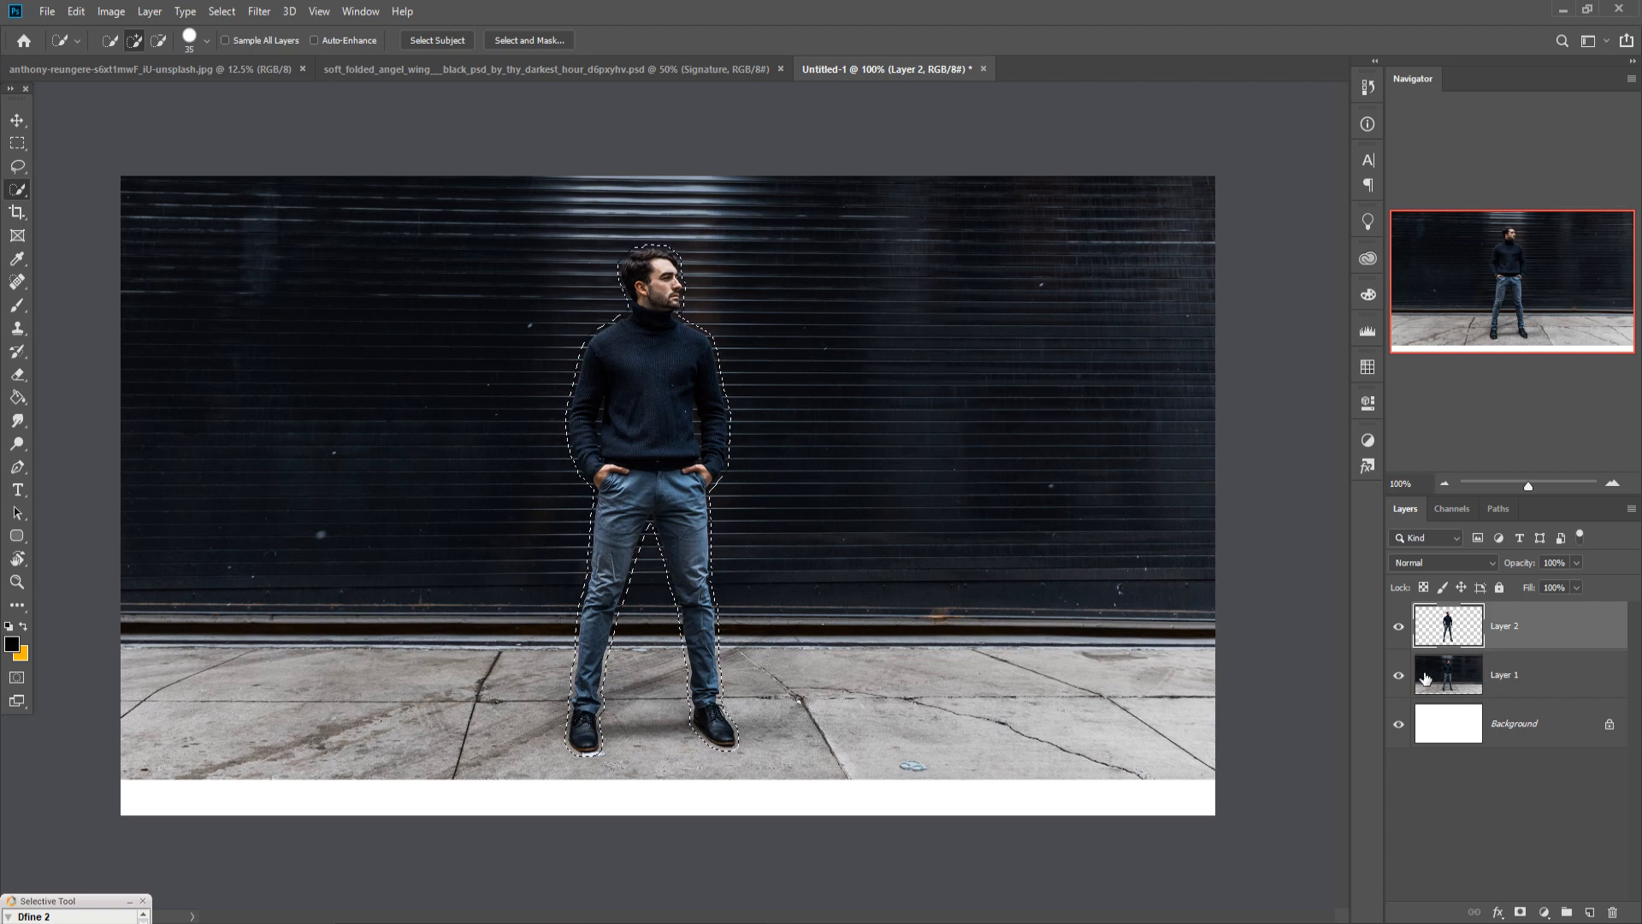
Hide the cut-out layer, remove the man from Layer 1 with a Content-Aware fill, and clear the selection.
{"action": "left_click", "coordinate": [1451, 678]}
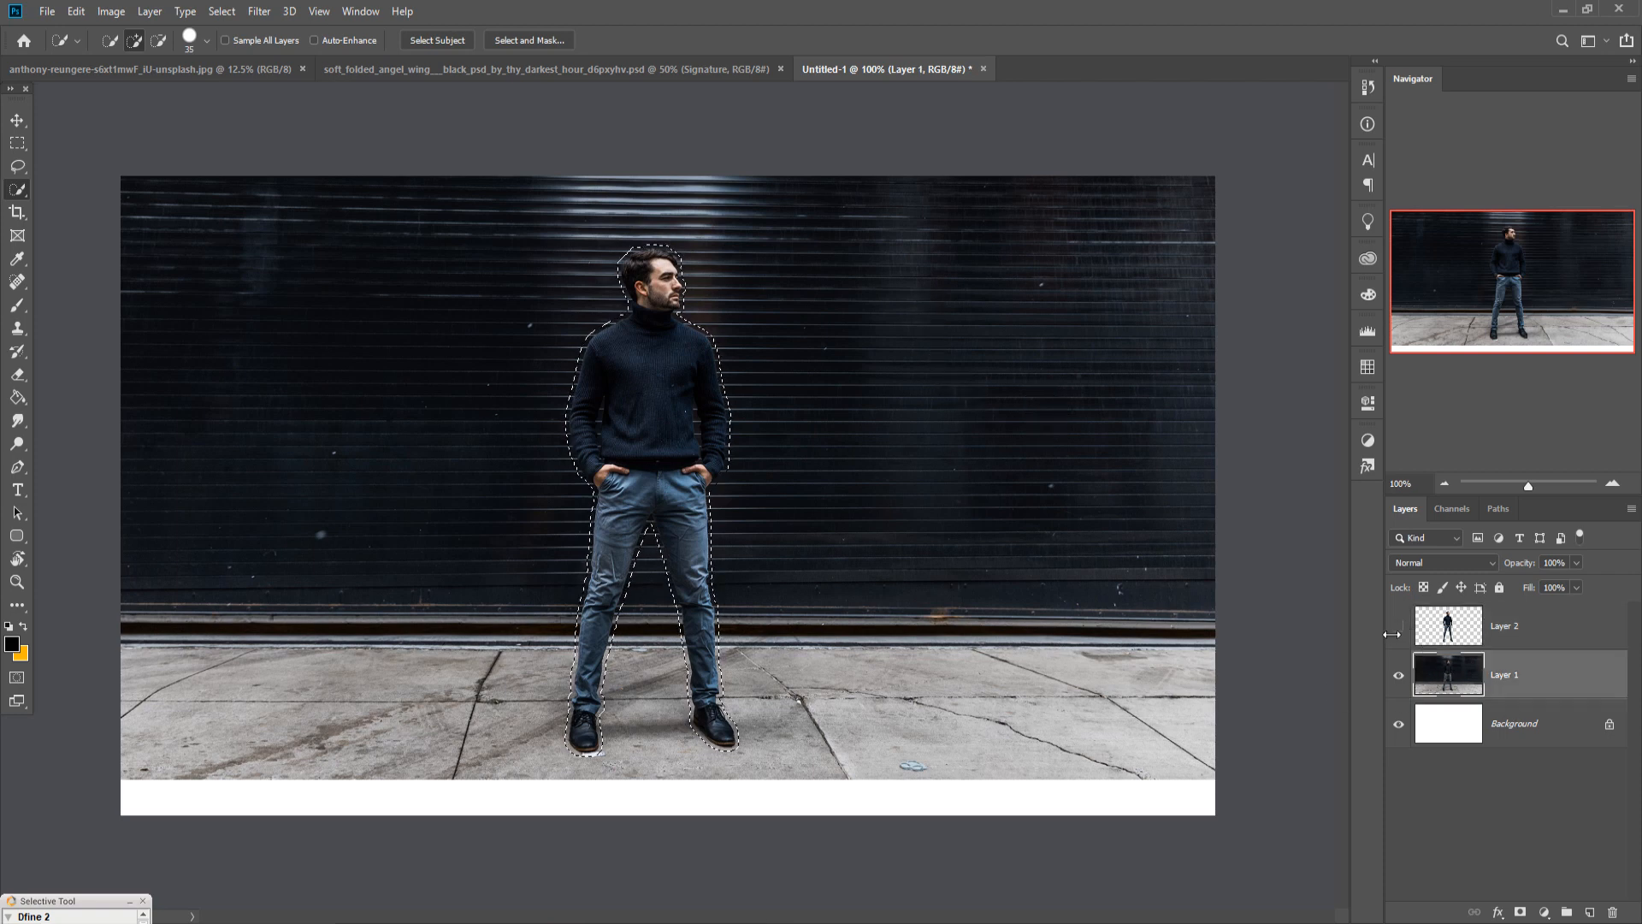
{"action": "left_click", "coordinate": [77, 12]}
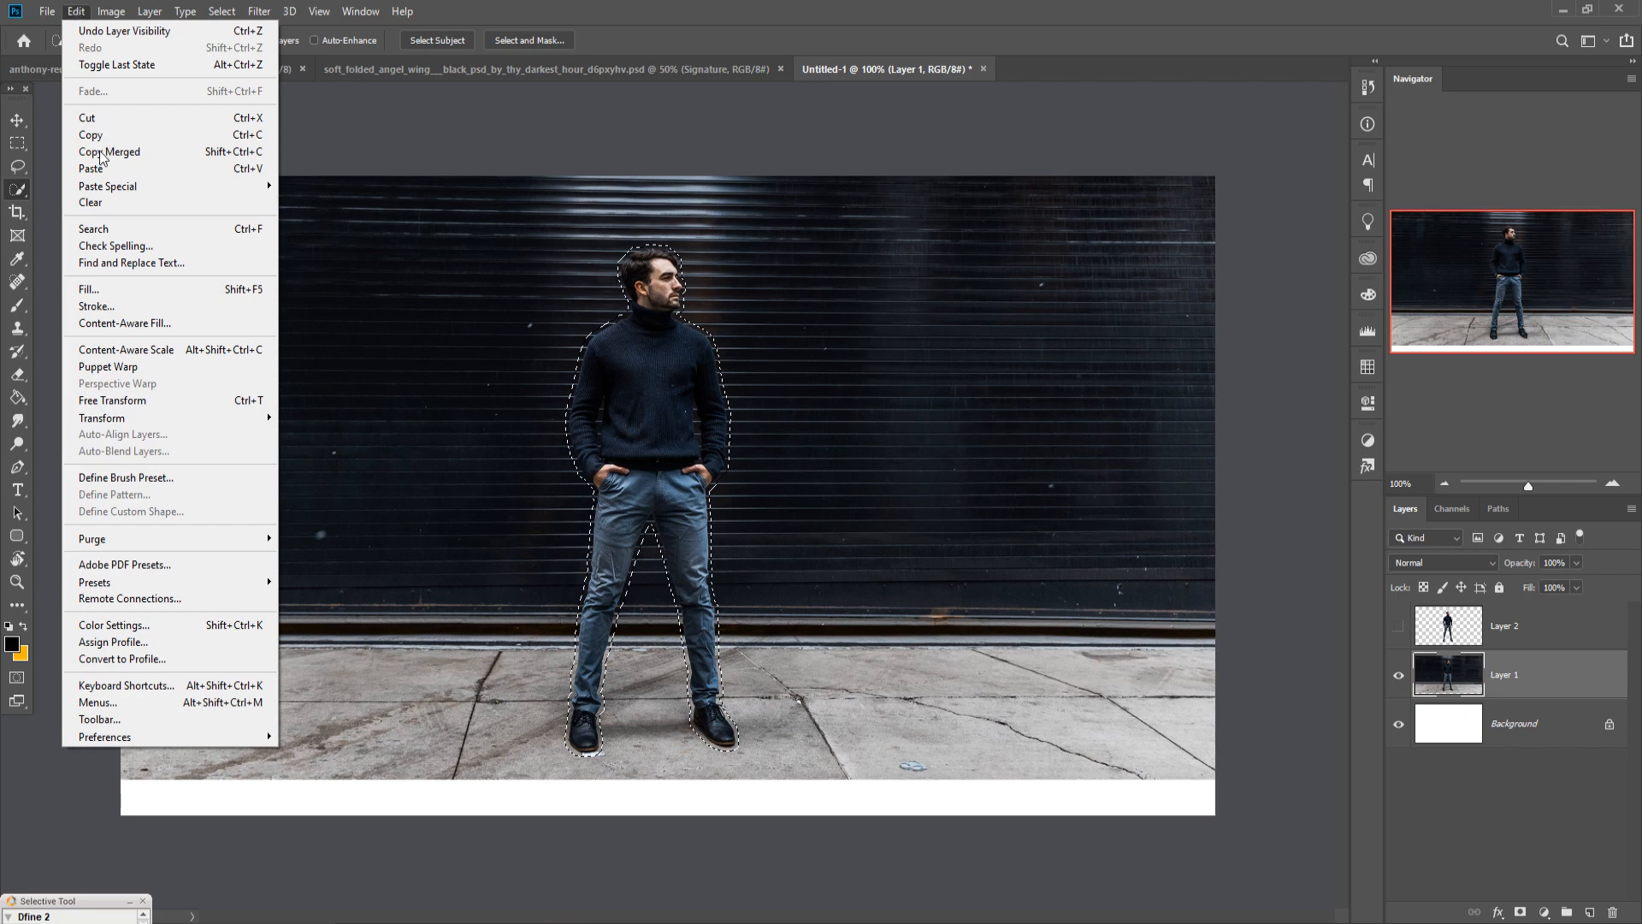
{"action": "left_click", "coordinate": [94, 289]}
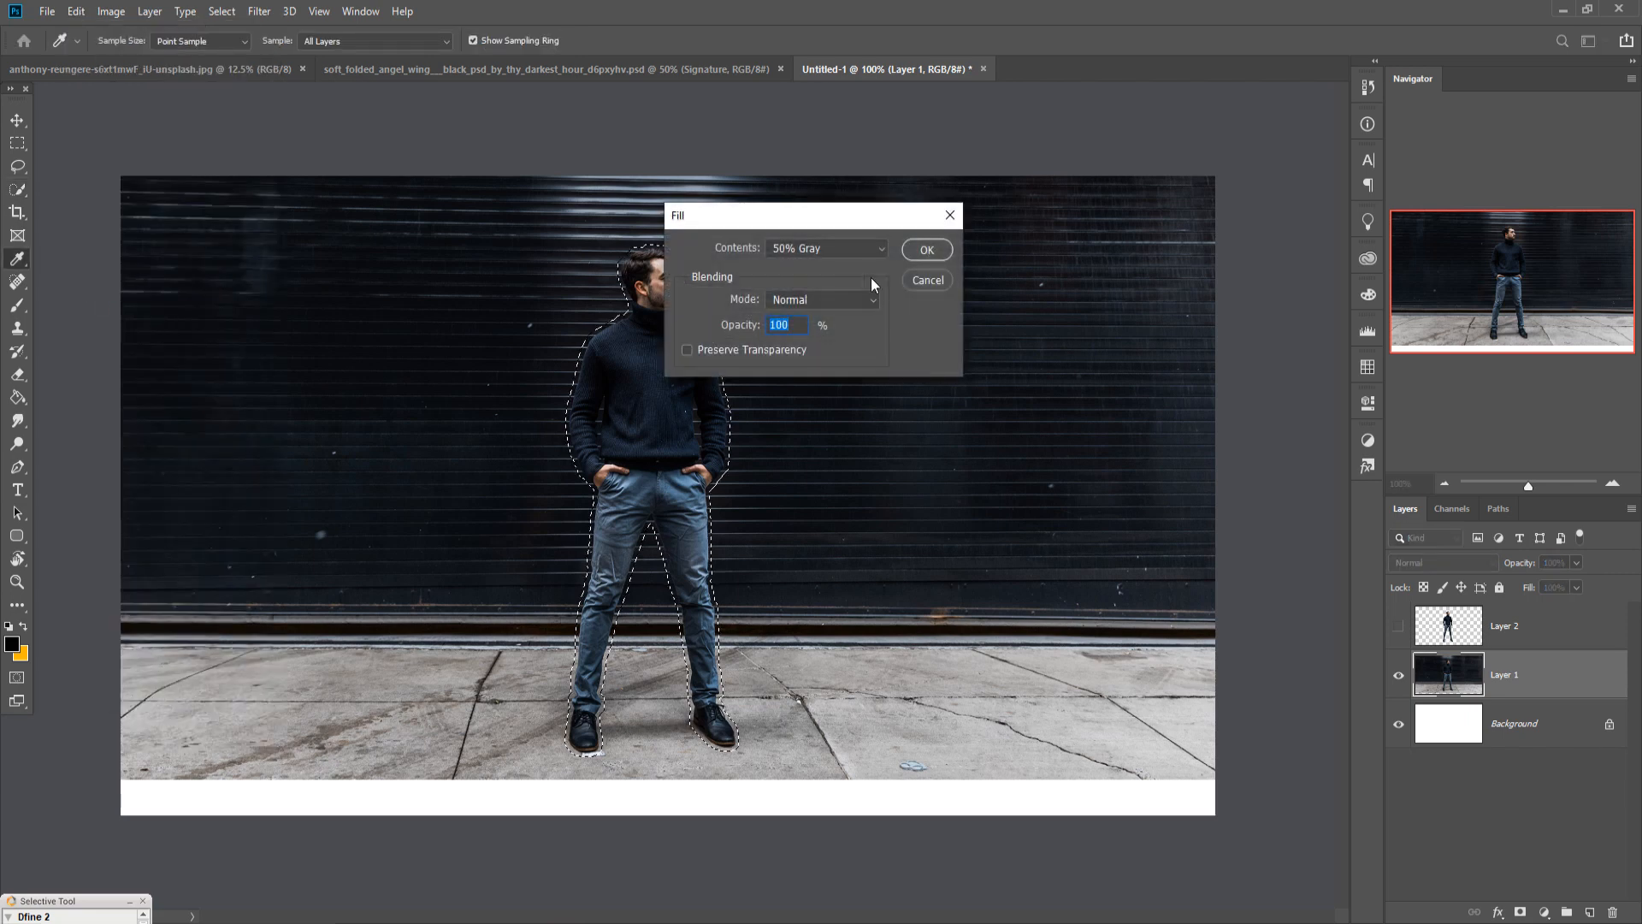
{"action": "left_click", "coordinate": [870, 253]}
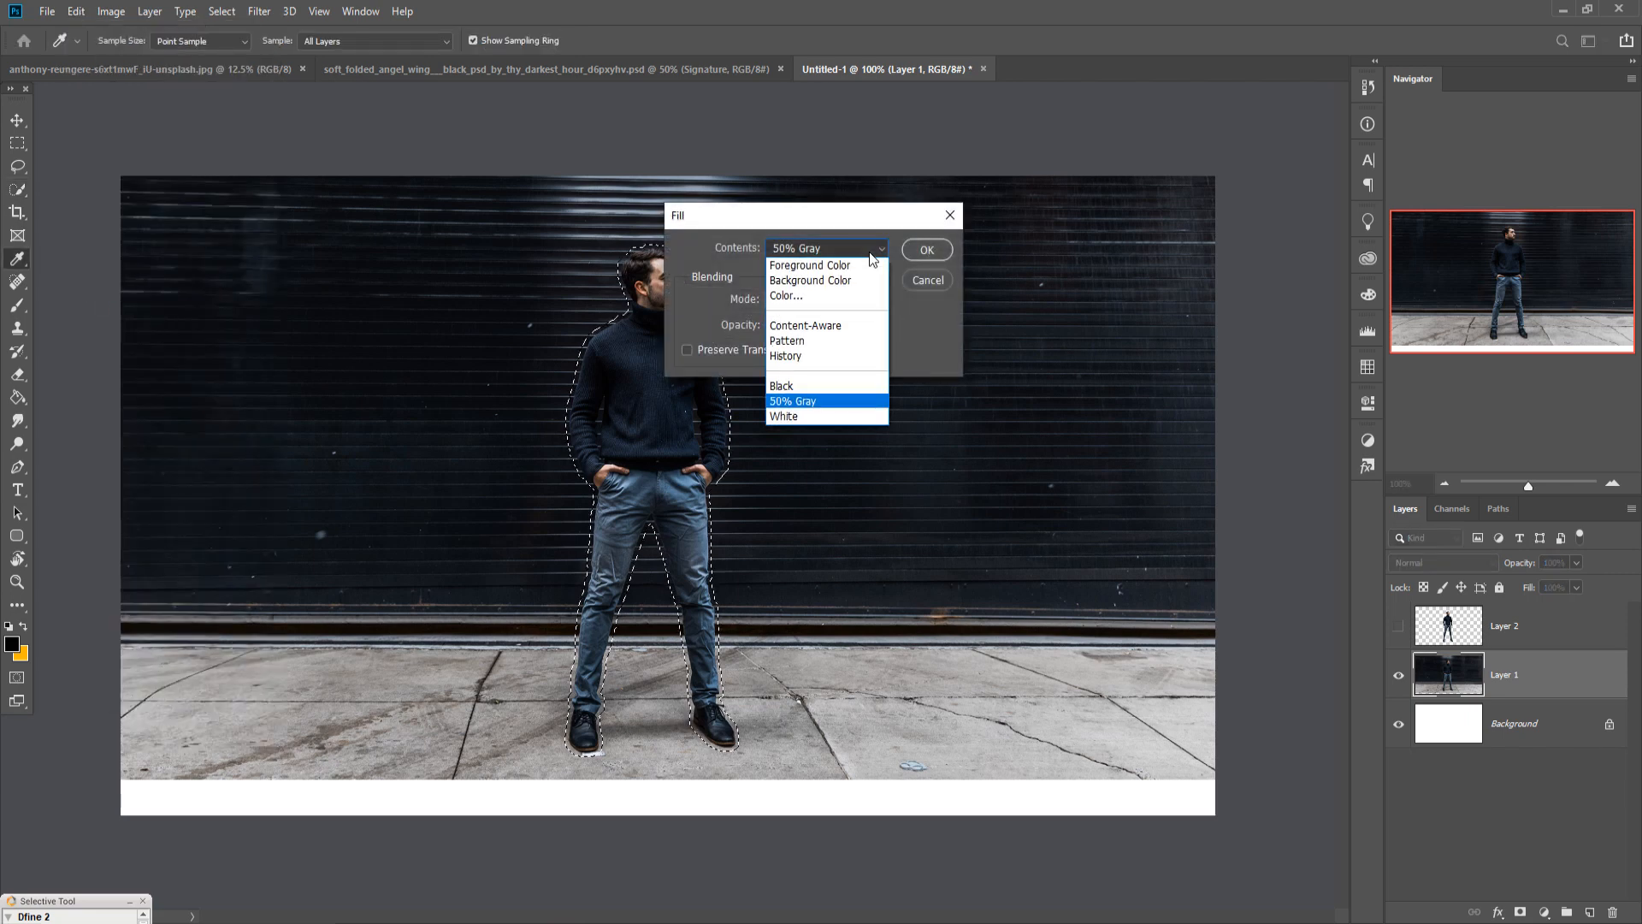
{"action": "left_click", "coordinate": [842, 325]}
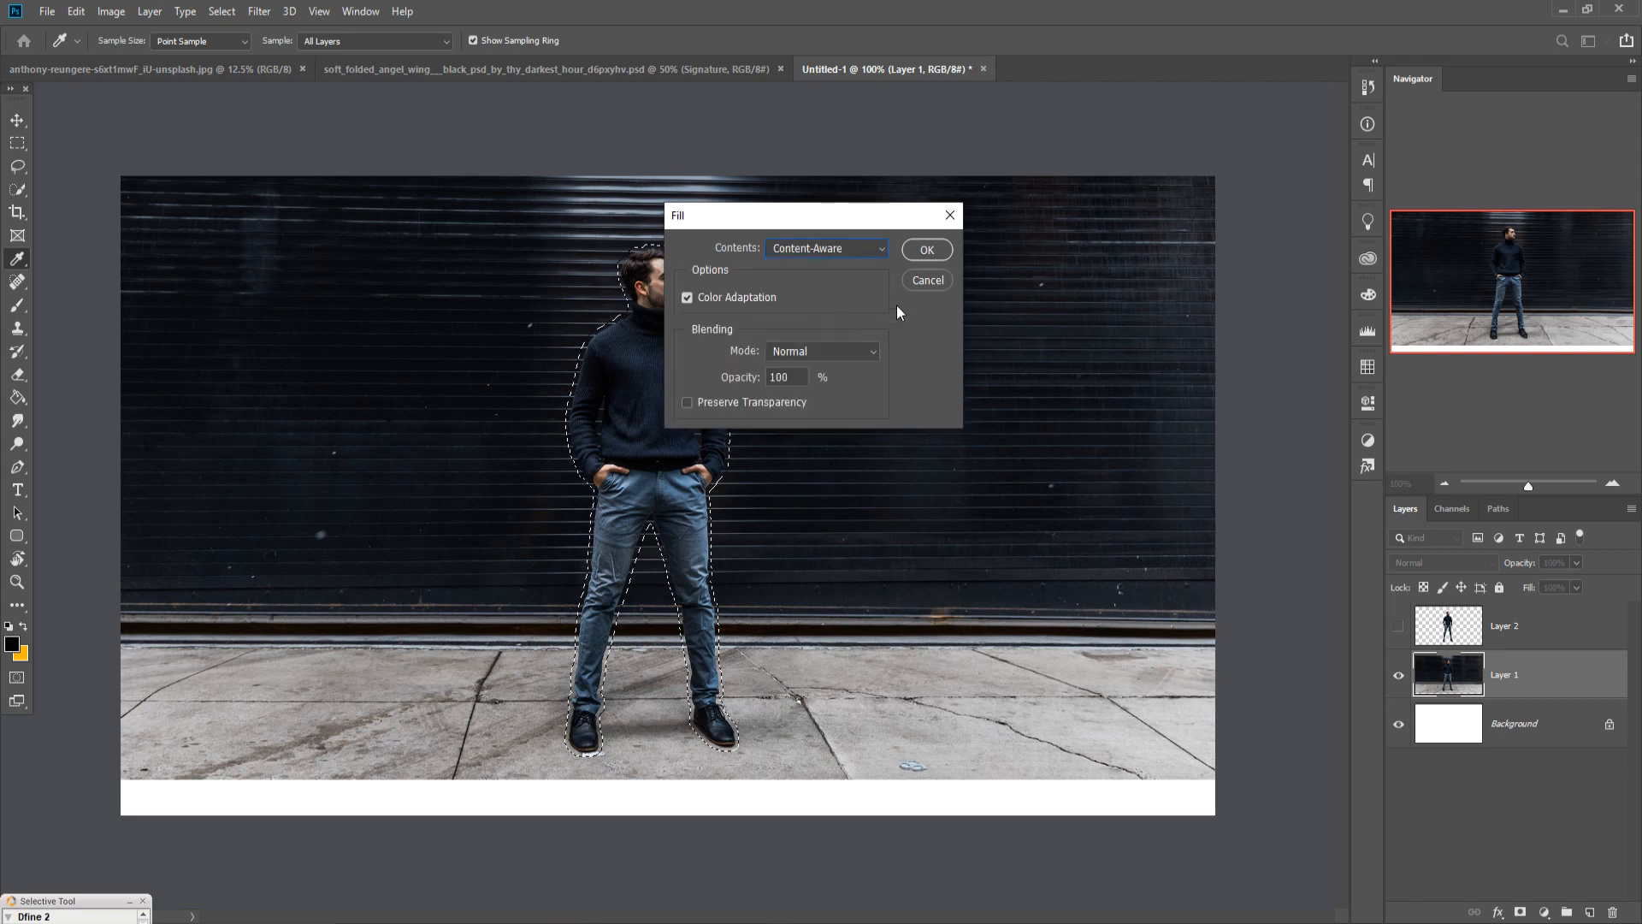
{"action": "left_click", "coordinate": [926, 249]}
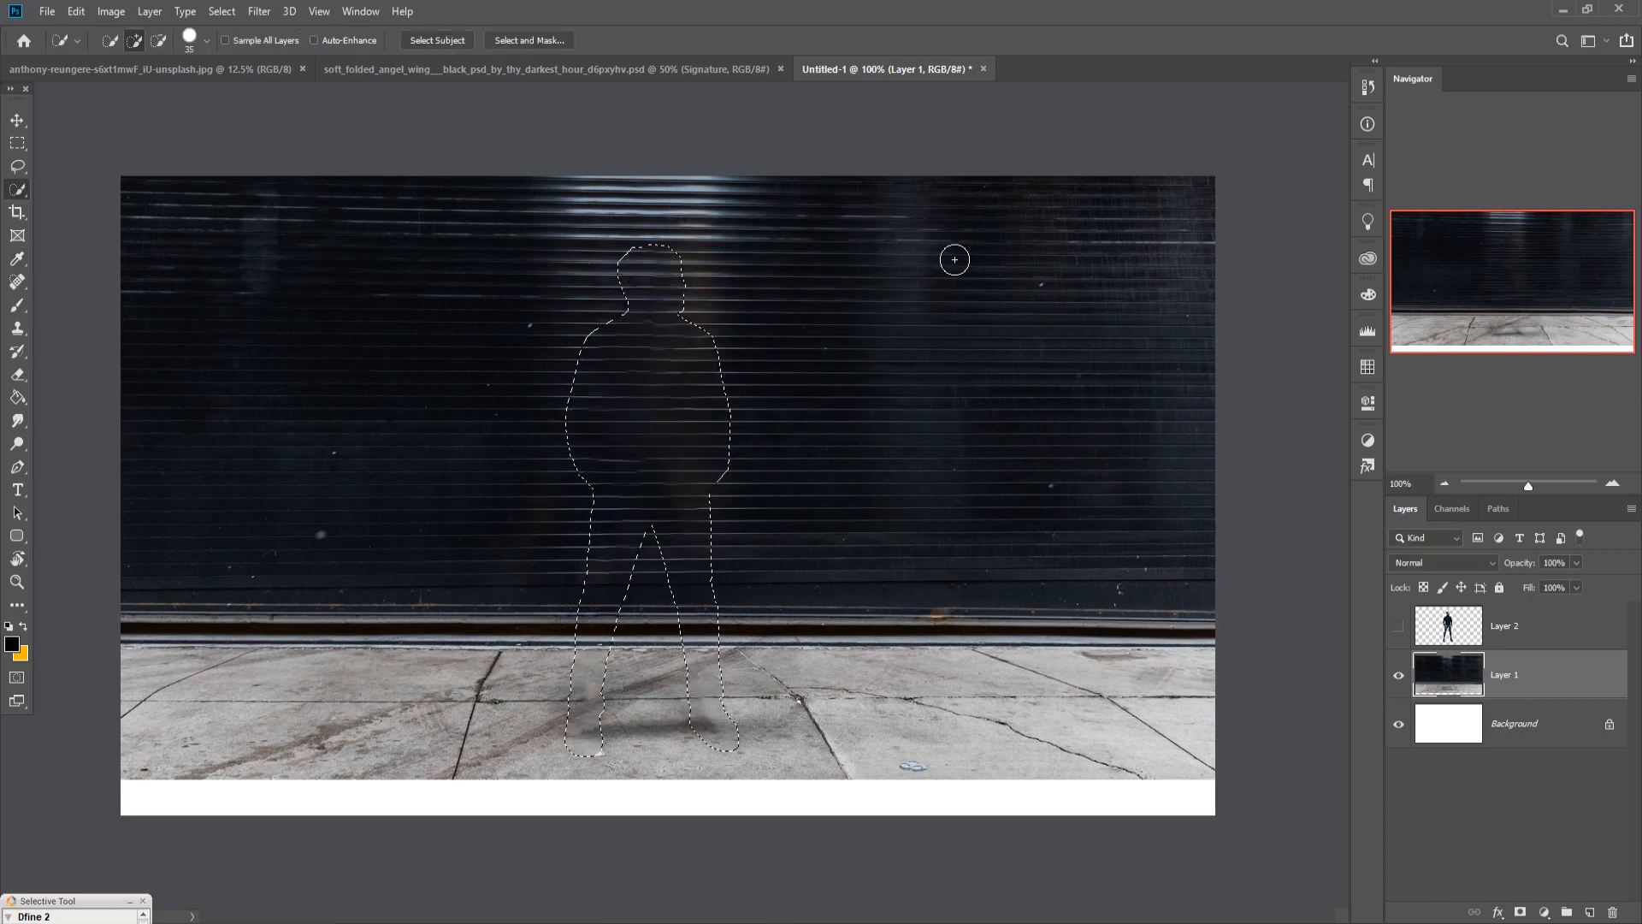
{"action": "left_click", "coordinate": [220, 12]}
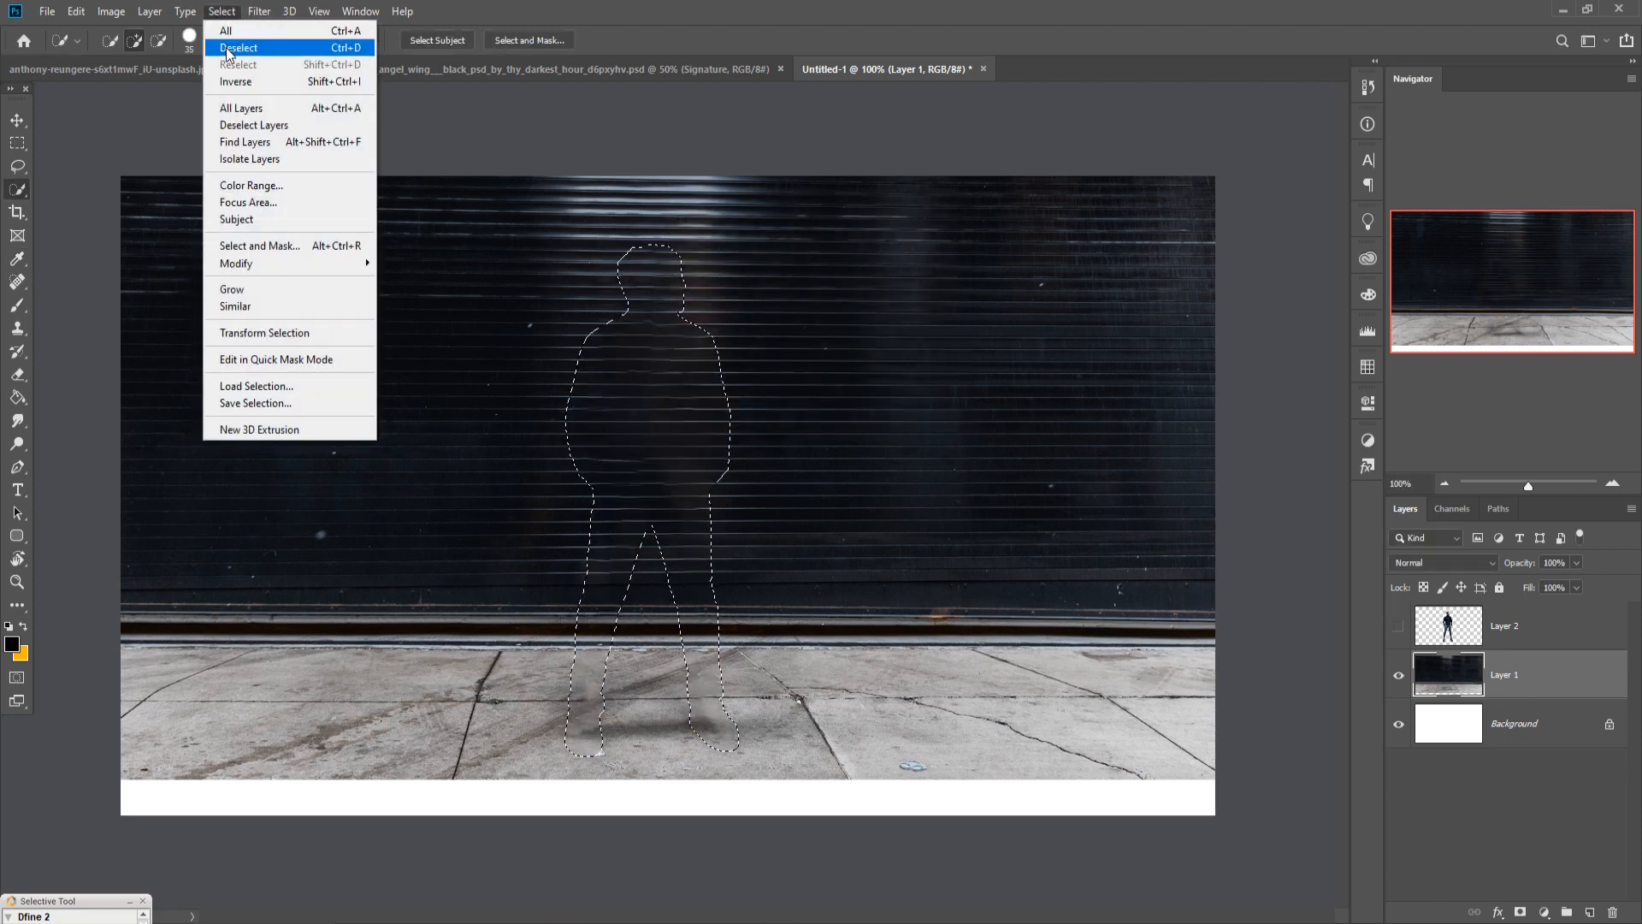
{"action": "left_click", "coordinate": [227, 49]}
{"action": "left_click", "coordinate": [16, 120]}
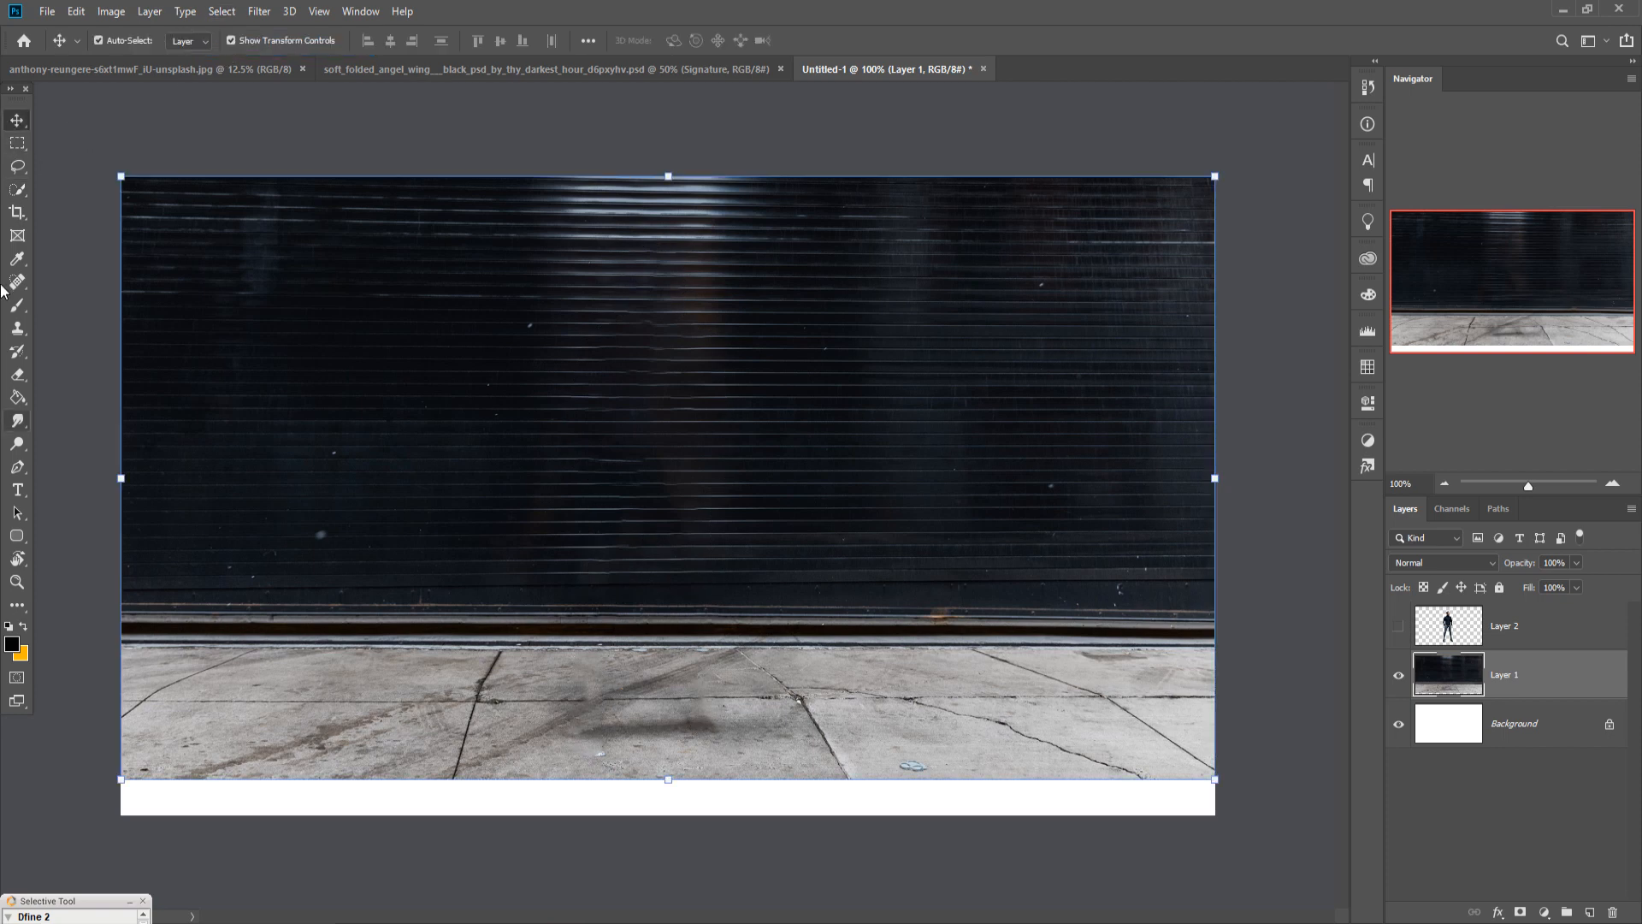
Select the dark shutter wall above the curb across the full width of Layer 1, delete it, and deselect.
{"action": "left_click", "coordinate": [17, 142]}
{"action": "left_click_drag", "start_coordinate": [116, 169], "coordinate": [1235, 616]}
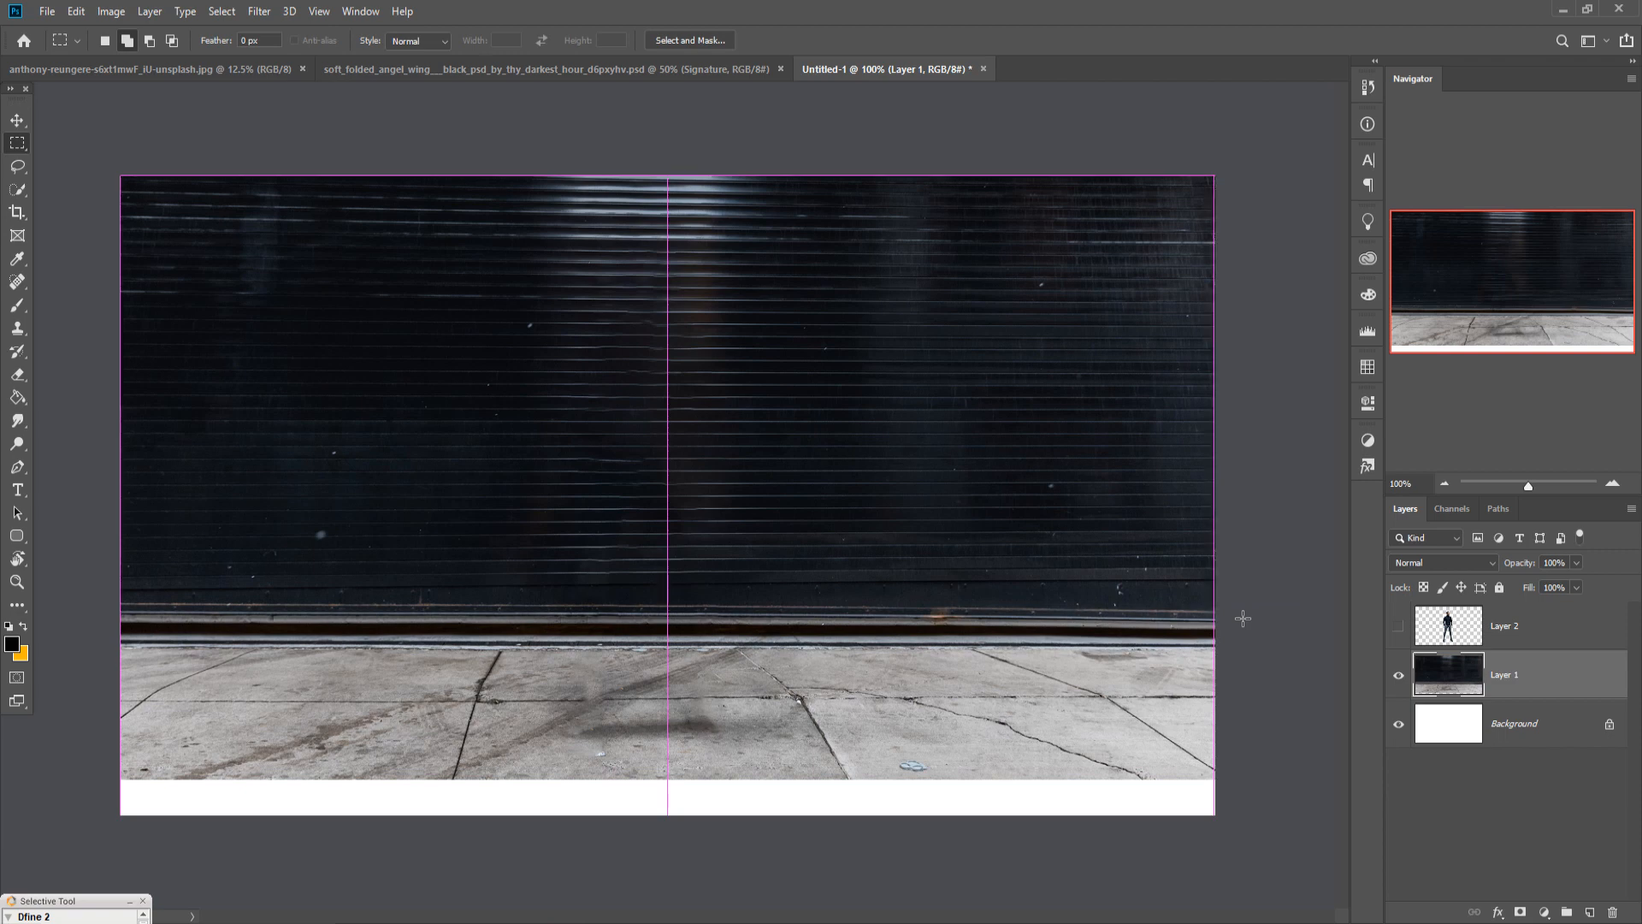
{"action": "key", "text": "Delete"}
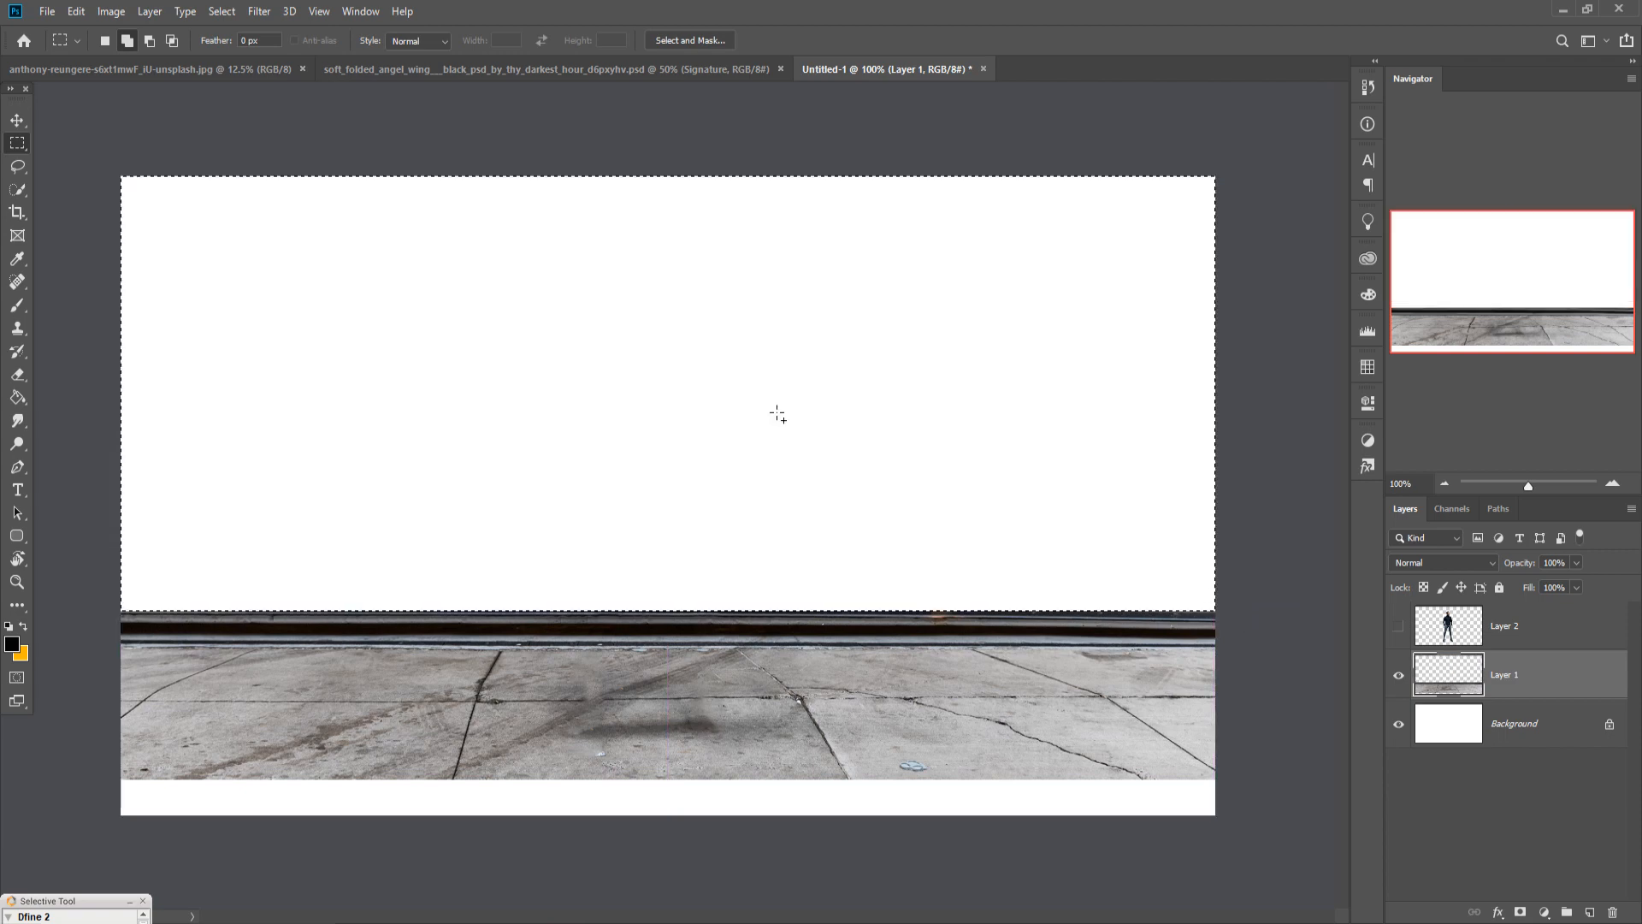
{"action": "left_click", "coordinate": [222, 12]}
{"action": "left_click", "coordinate": [231, 46]}
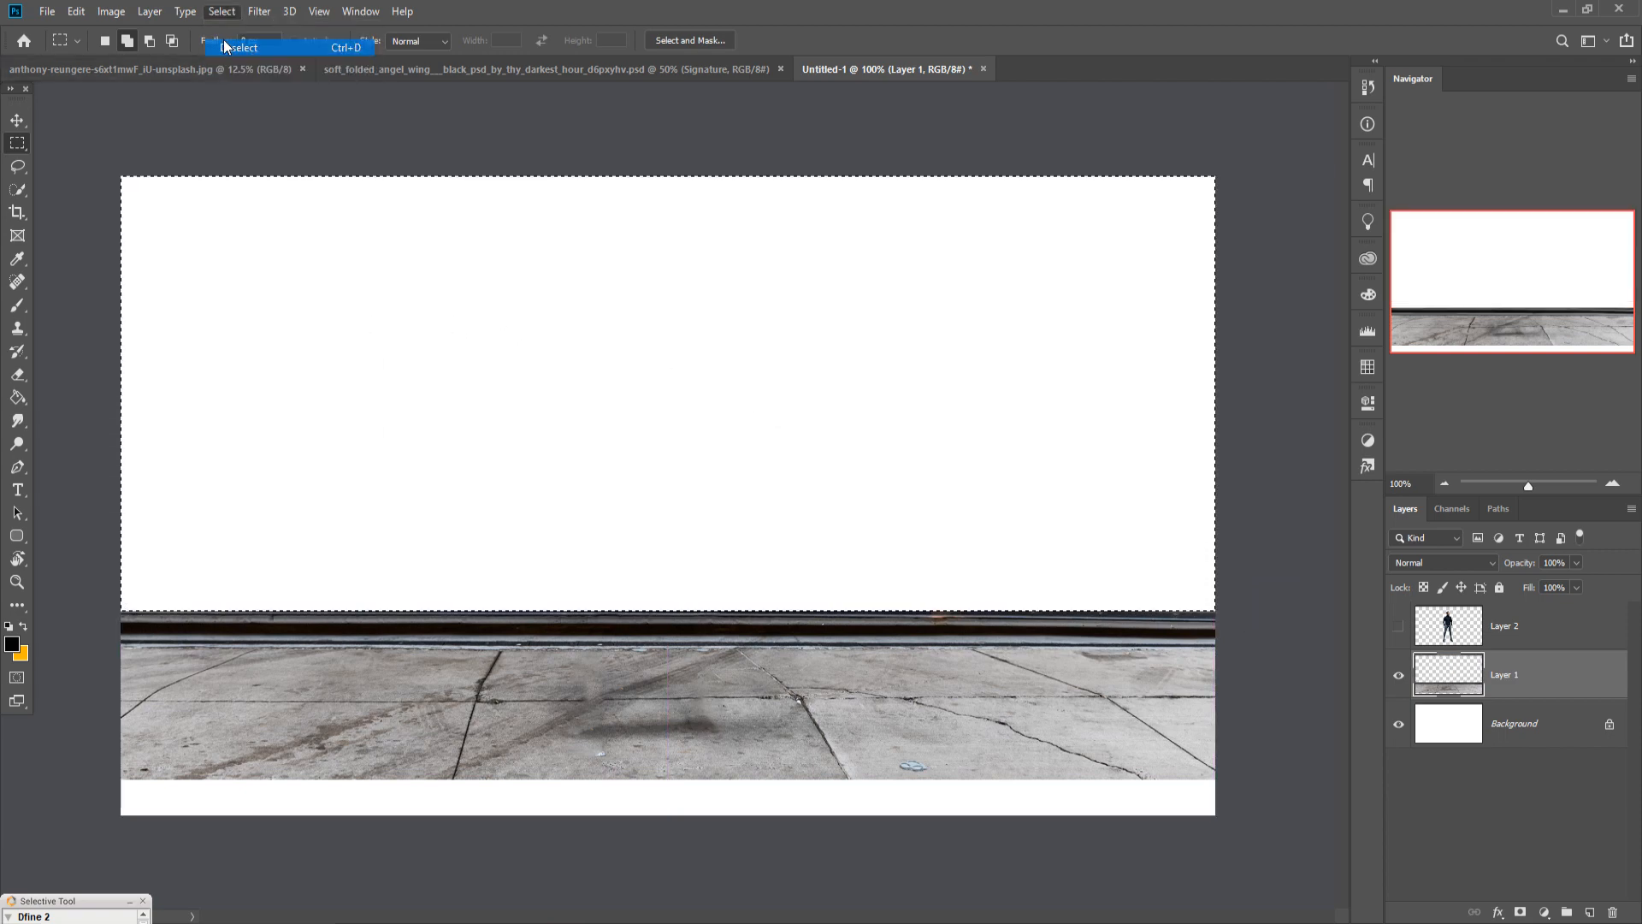
{"action": "left_click", "coordinate": [17, 120]}
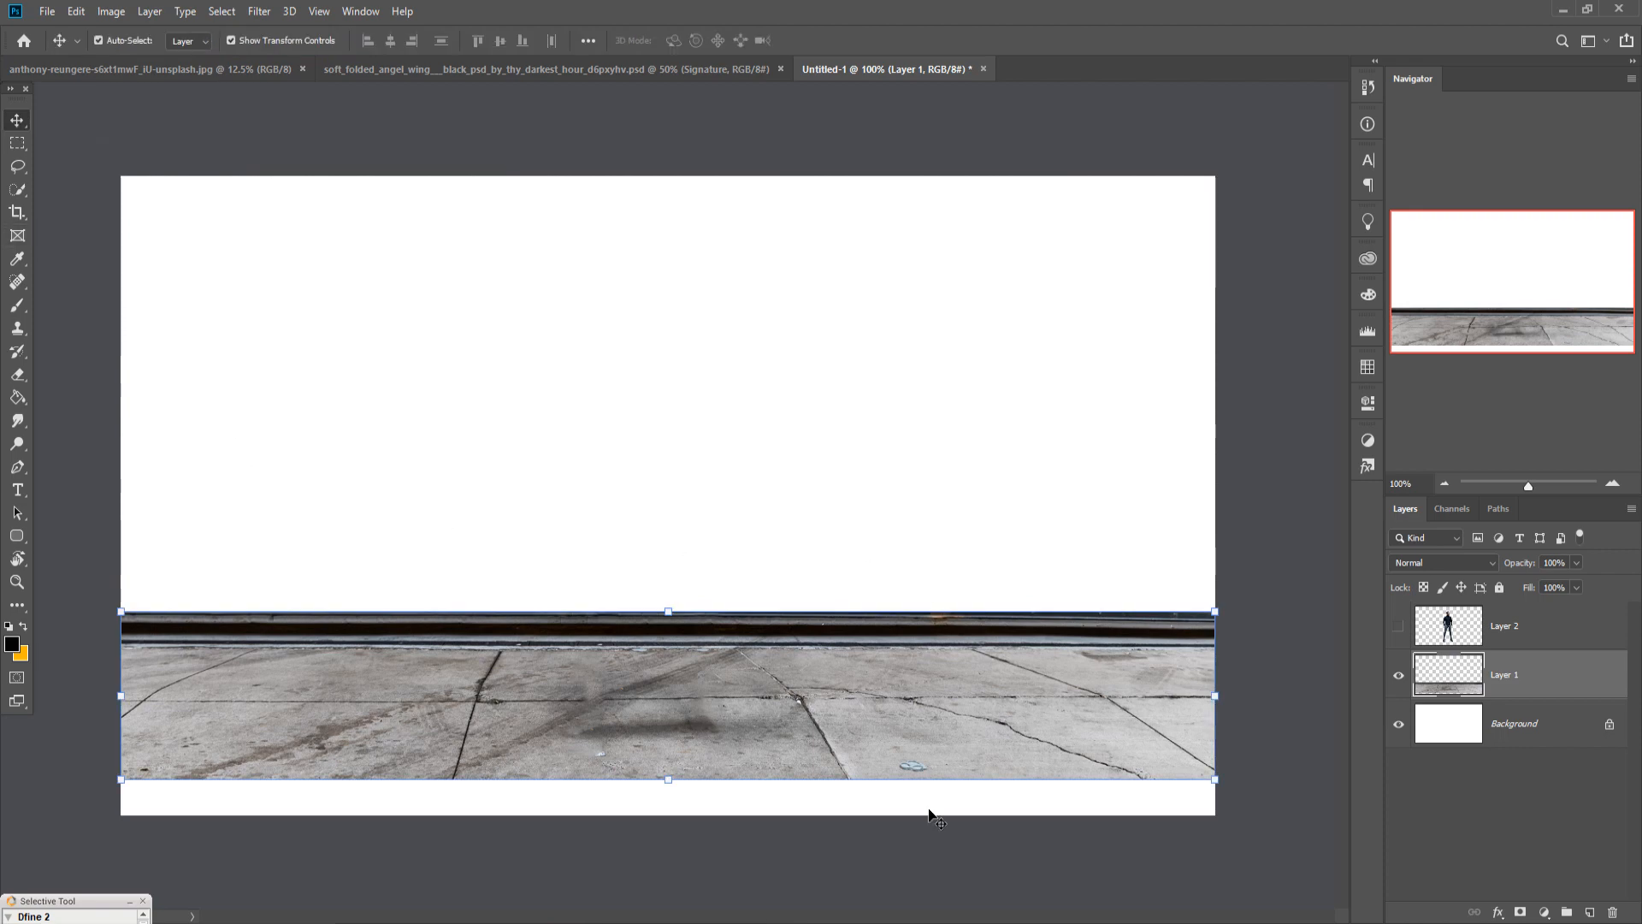
Select the blank strip below the pavement with a slight overlap, fill it with Content-Aware, and deselect.
{"action": "left_click", "coordinate": [17, 143]}
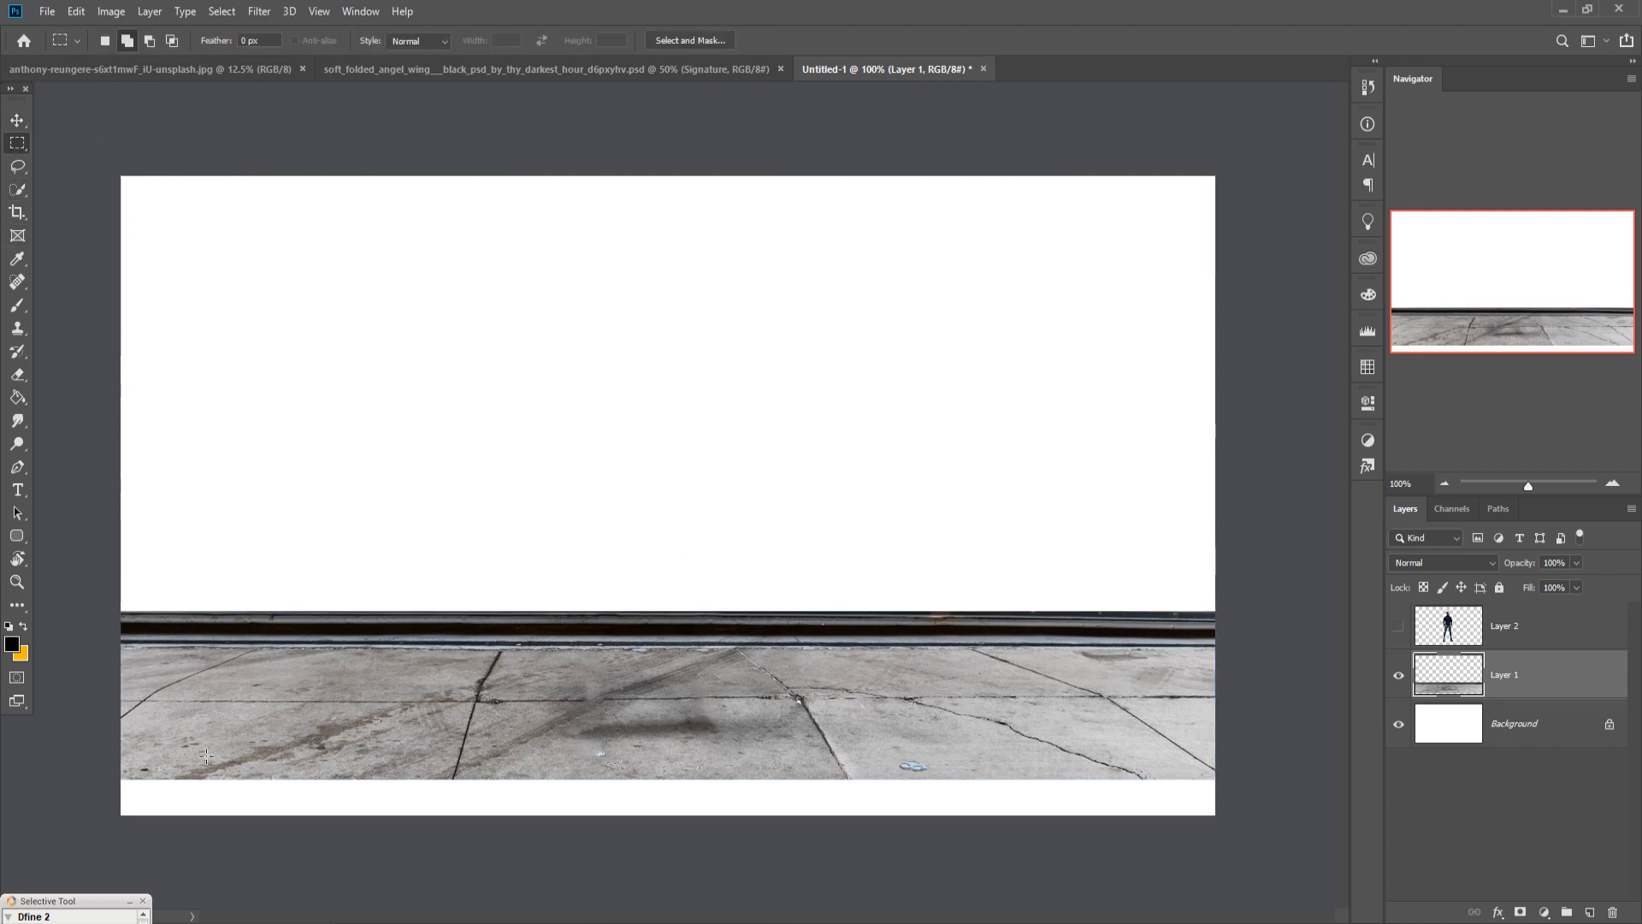
{"action": "left_click_drag", "start_coordinate": [120, 775], "coordinate": [1283, 851]}
{"action": "left_click", "coordinate": [77, 12]}
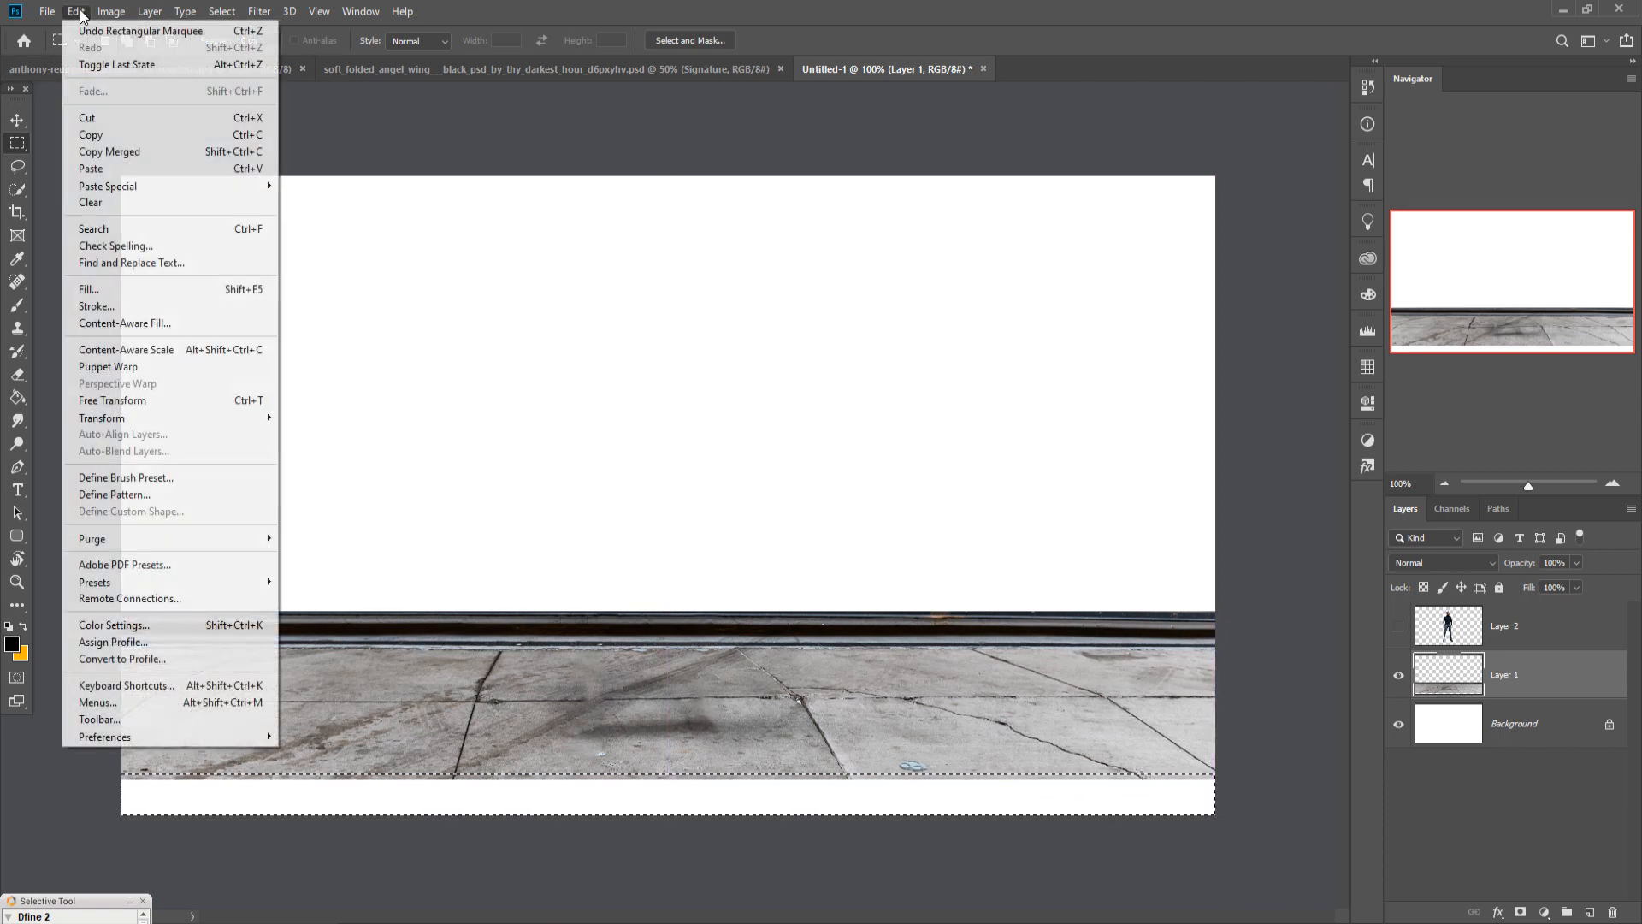
{"action": "left_click", "coordinate": [89, 290]}
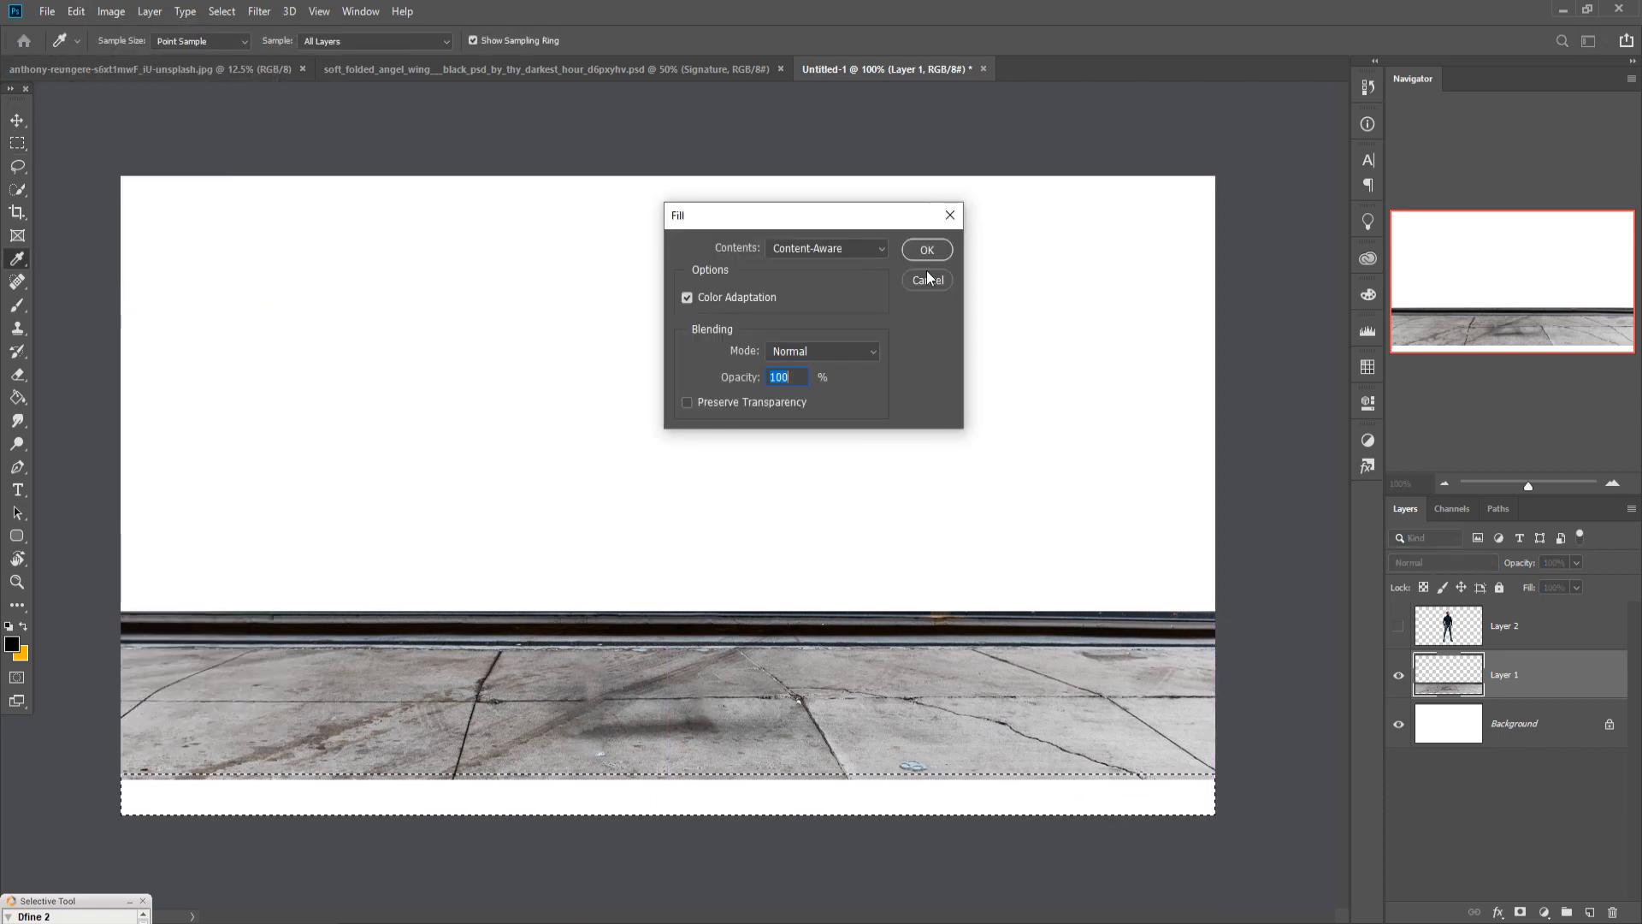
{"action": "left_click", "coordinate": [916, 250]}
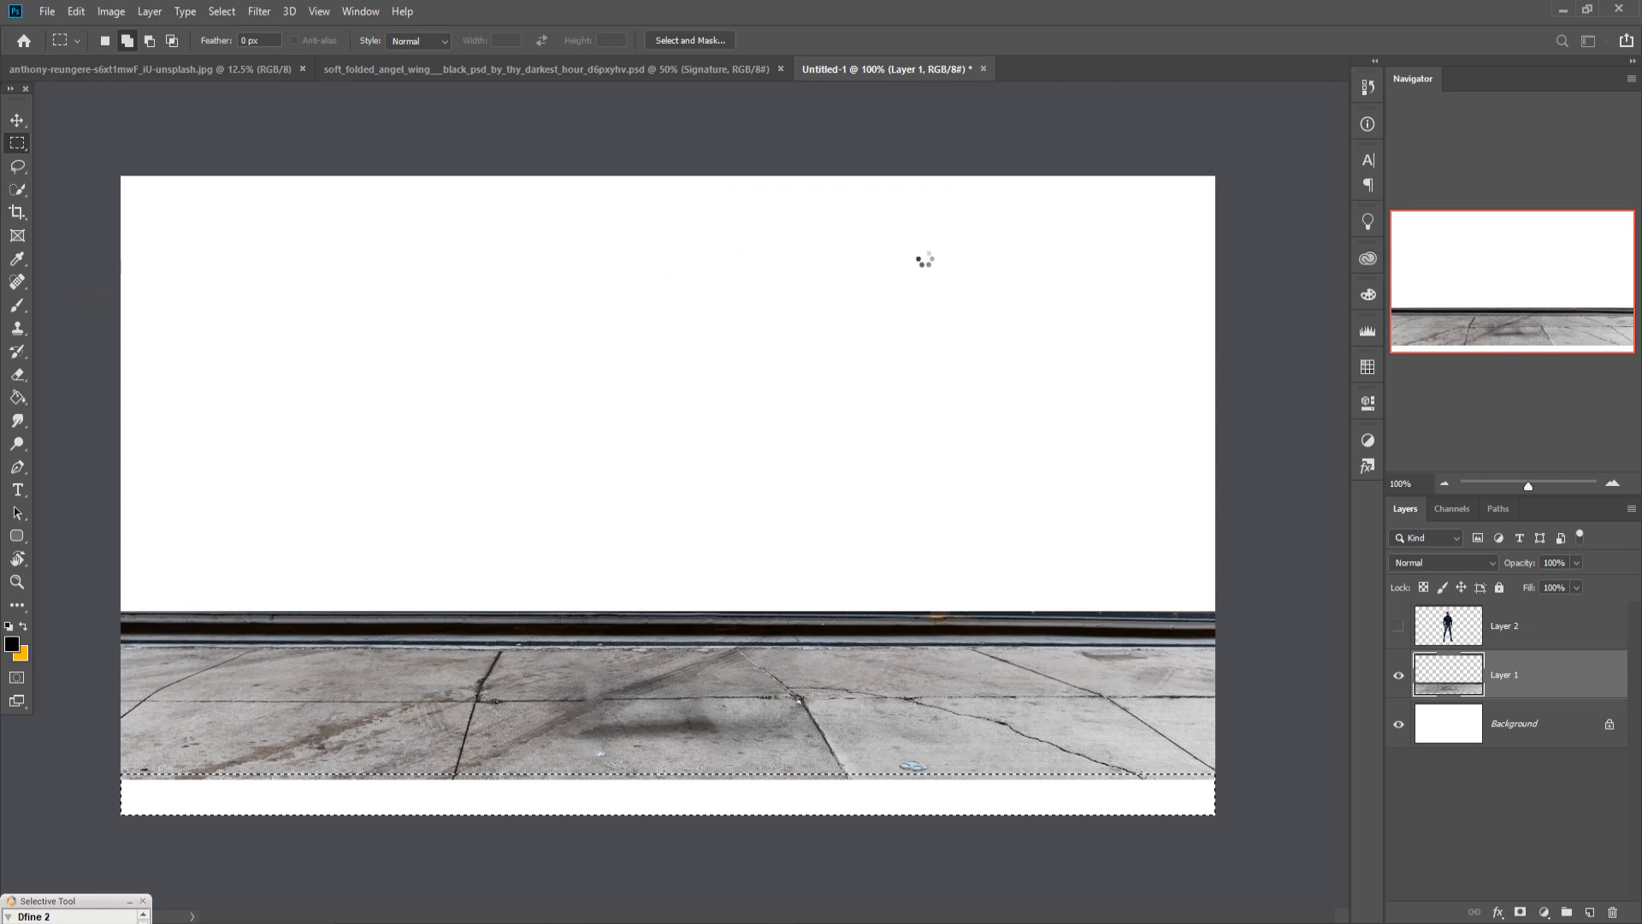
{"action": "left_click", "coordinate": [222, 12]}
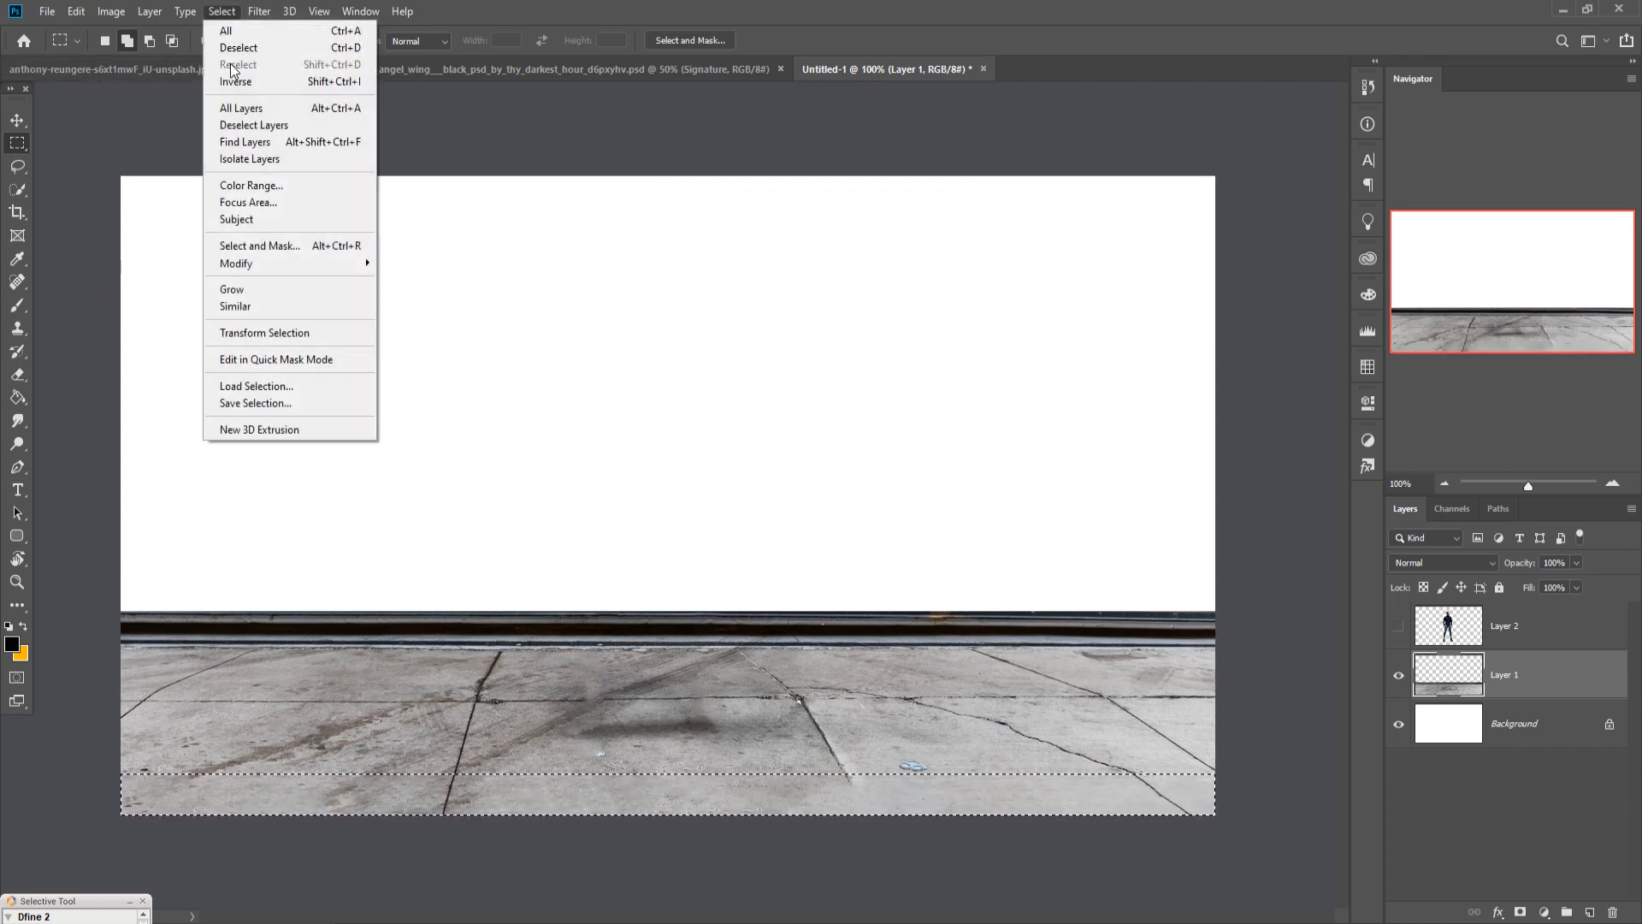
{"action": "left_click", "coordinate": [232, 49]}
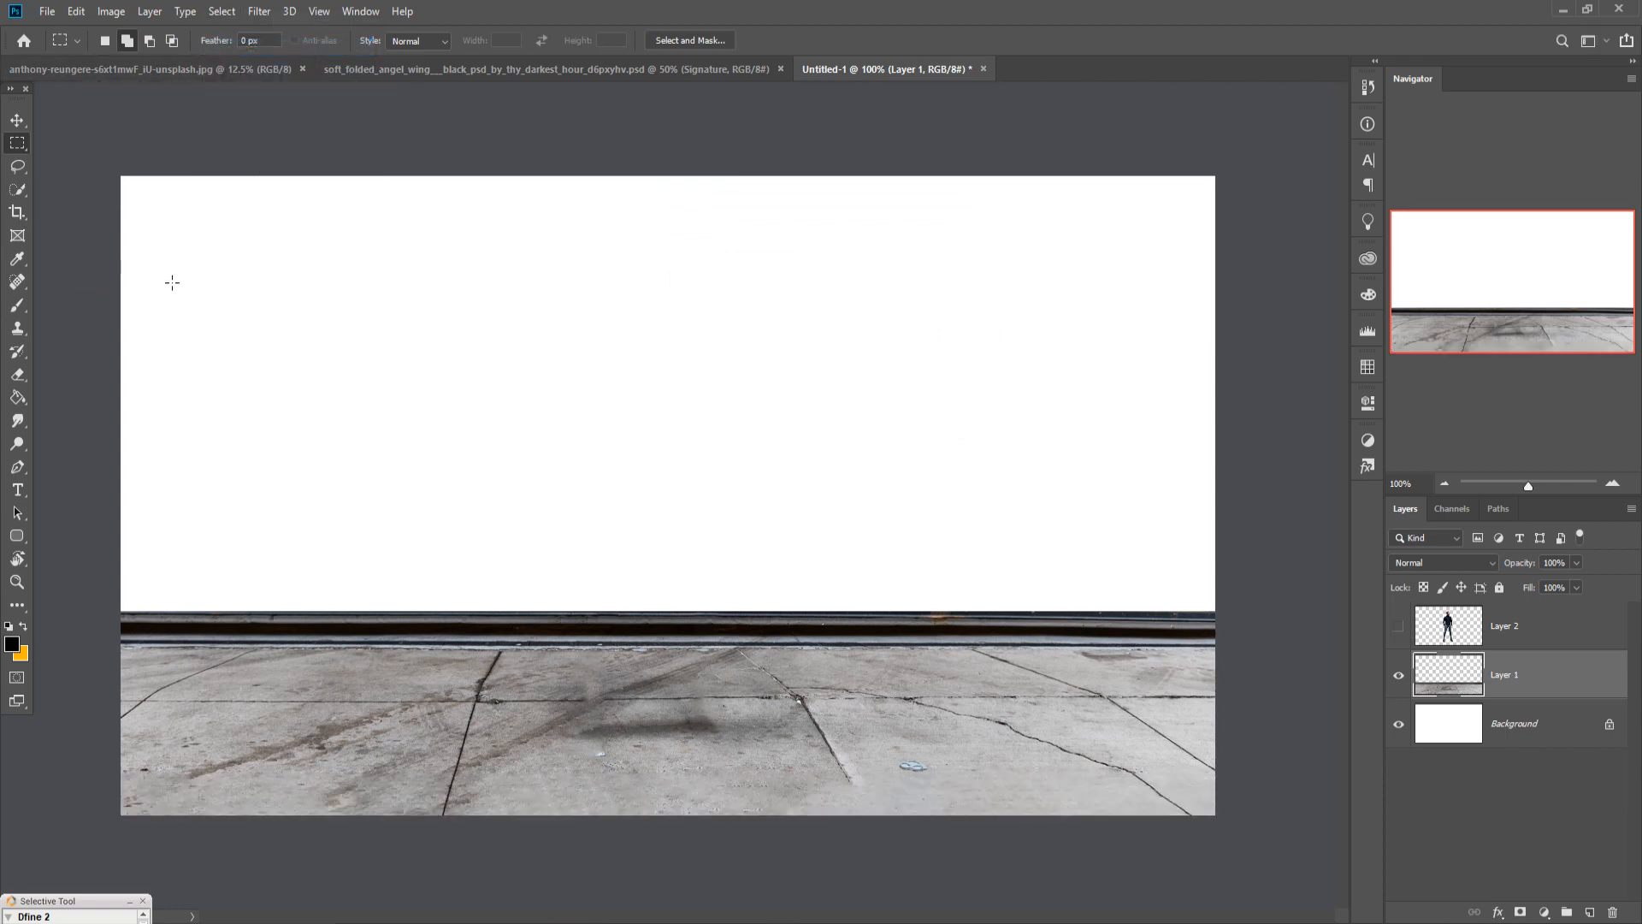
{"action": "left_click", "coordinate": [23, 125]}
Select the upper part of the stormy sky photo, move it into the Untitled-1 composite at the canvas's upper-left corner, and close the photo.
{"action": "left_click", "coordinate": [1064, 68]}
{"action": "left_click", "coordinate": [17, 143]}
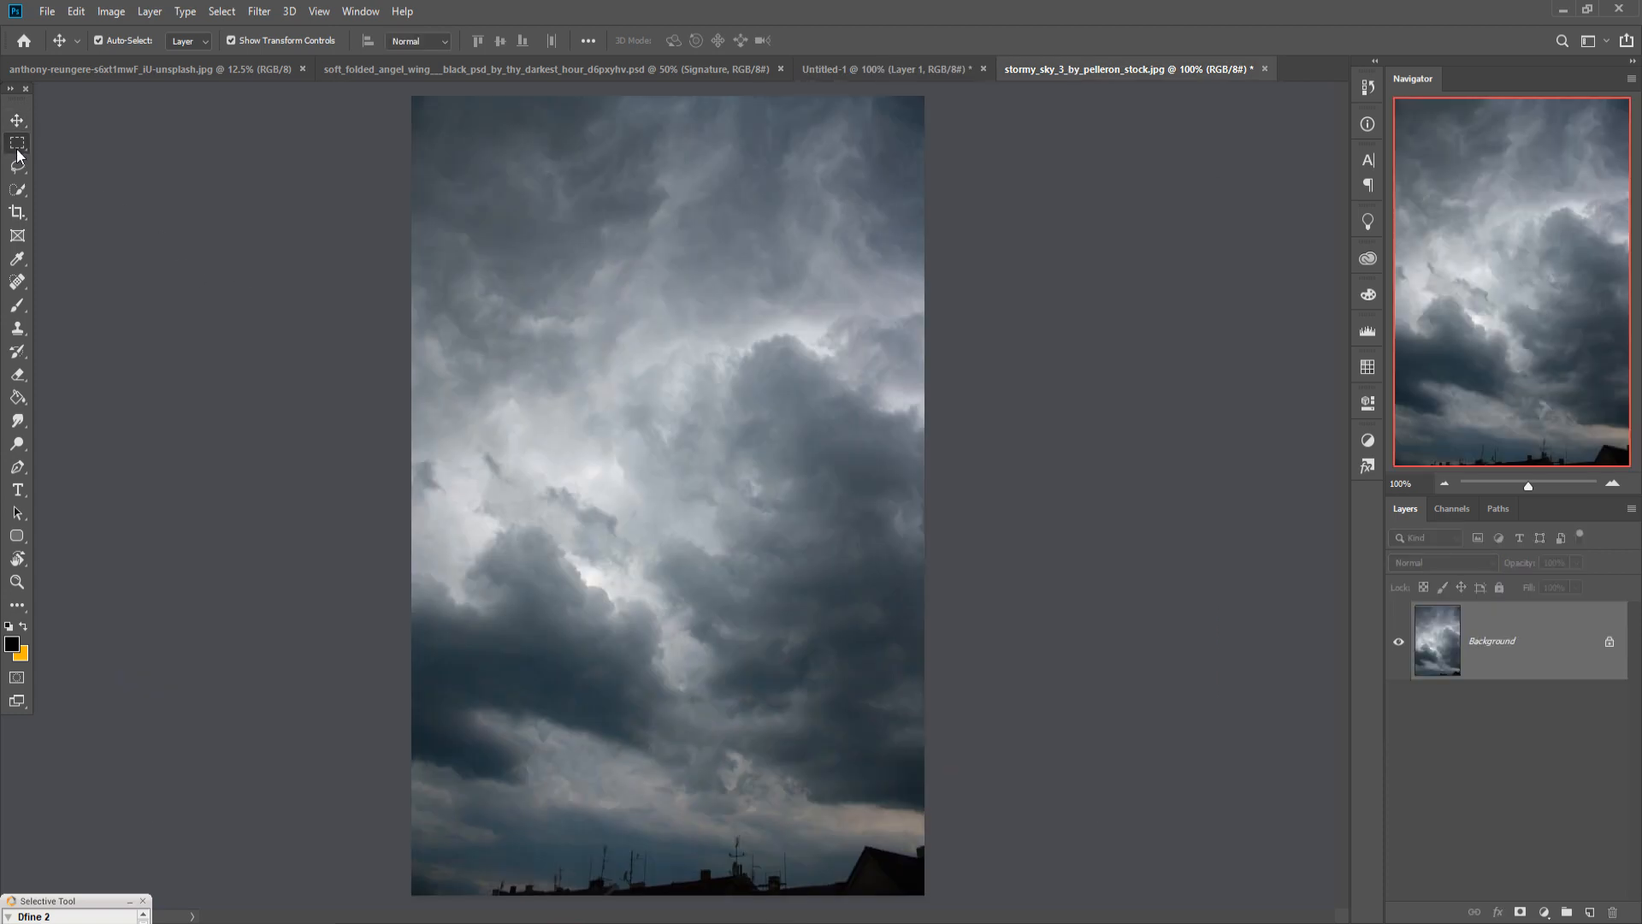
{"action": "left_click_drag", "start_coordinate": [412, 97], "coordinate": [984, 446]}
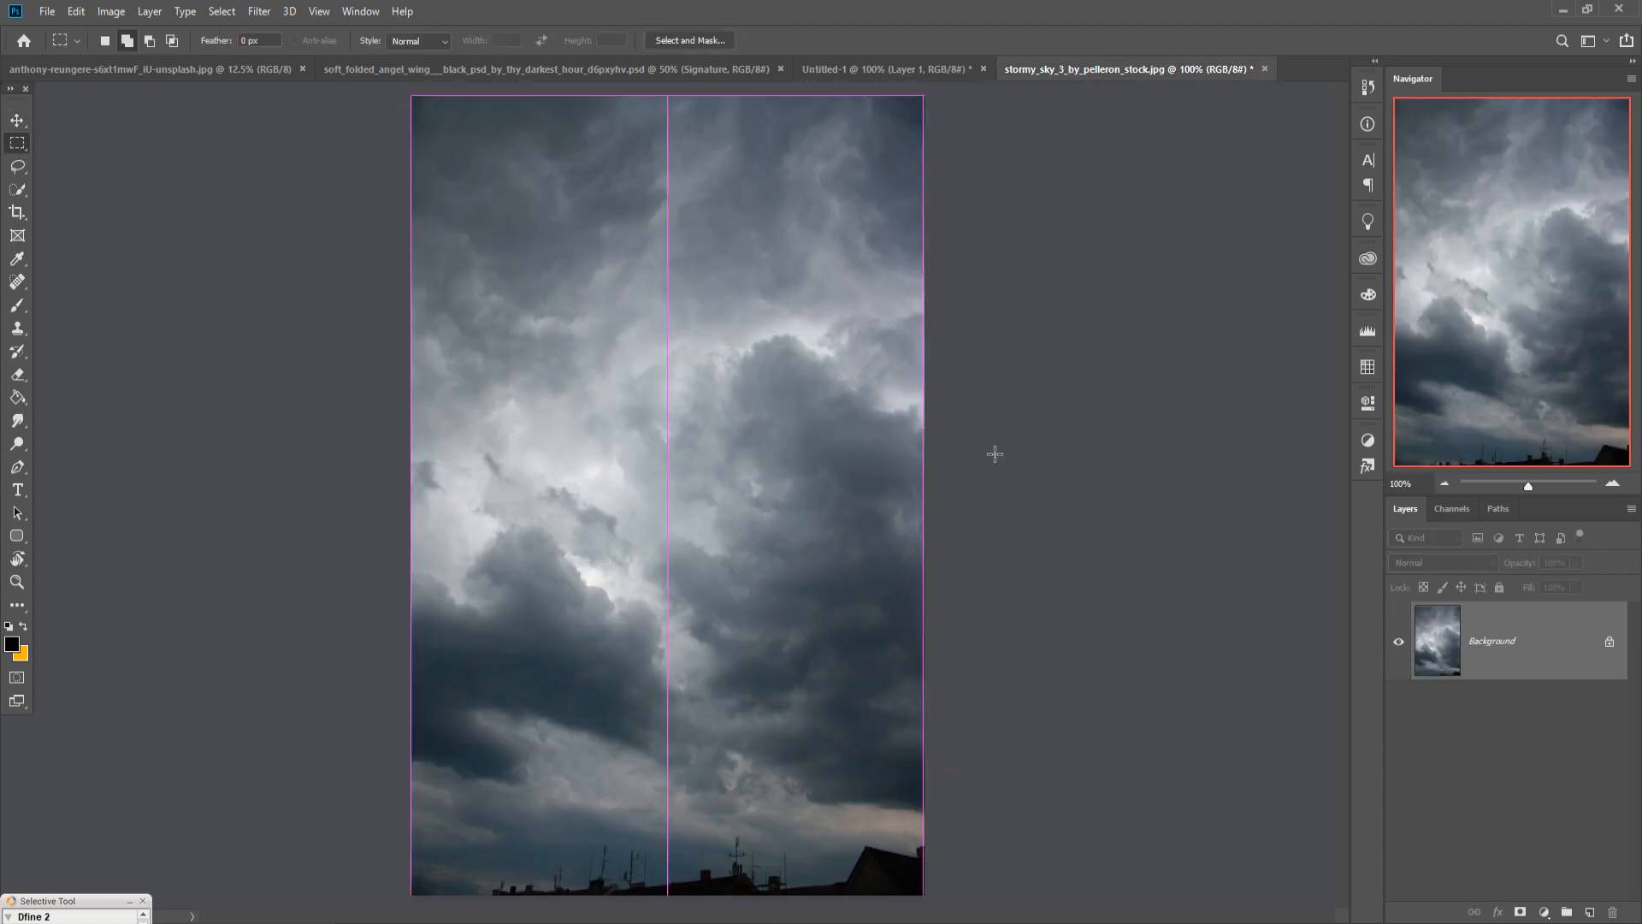
{"action": "key", "text": "v"}
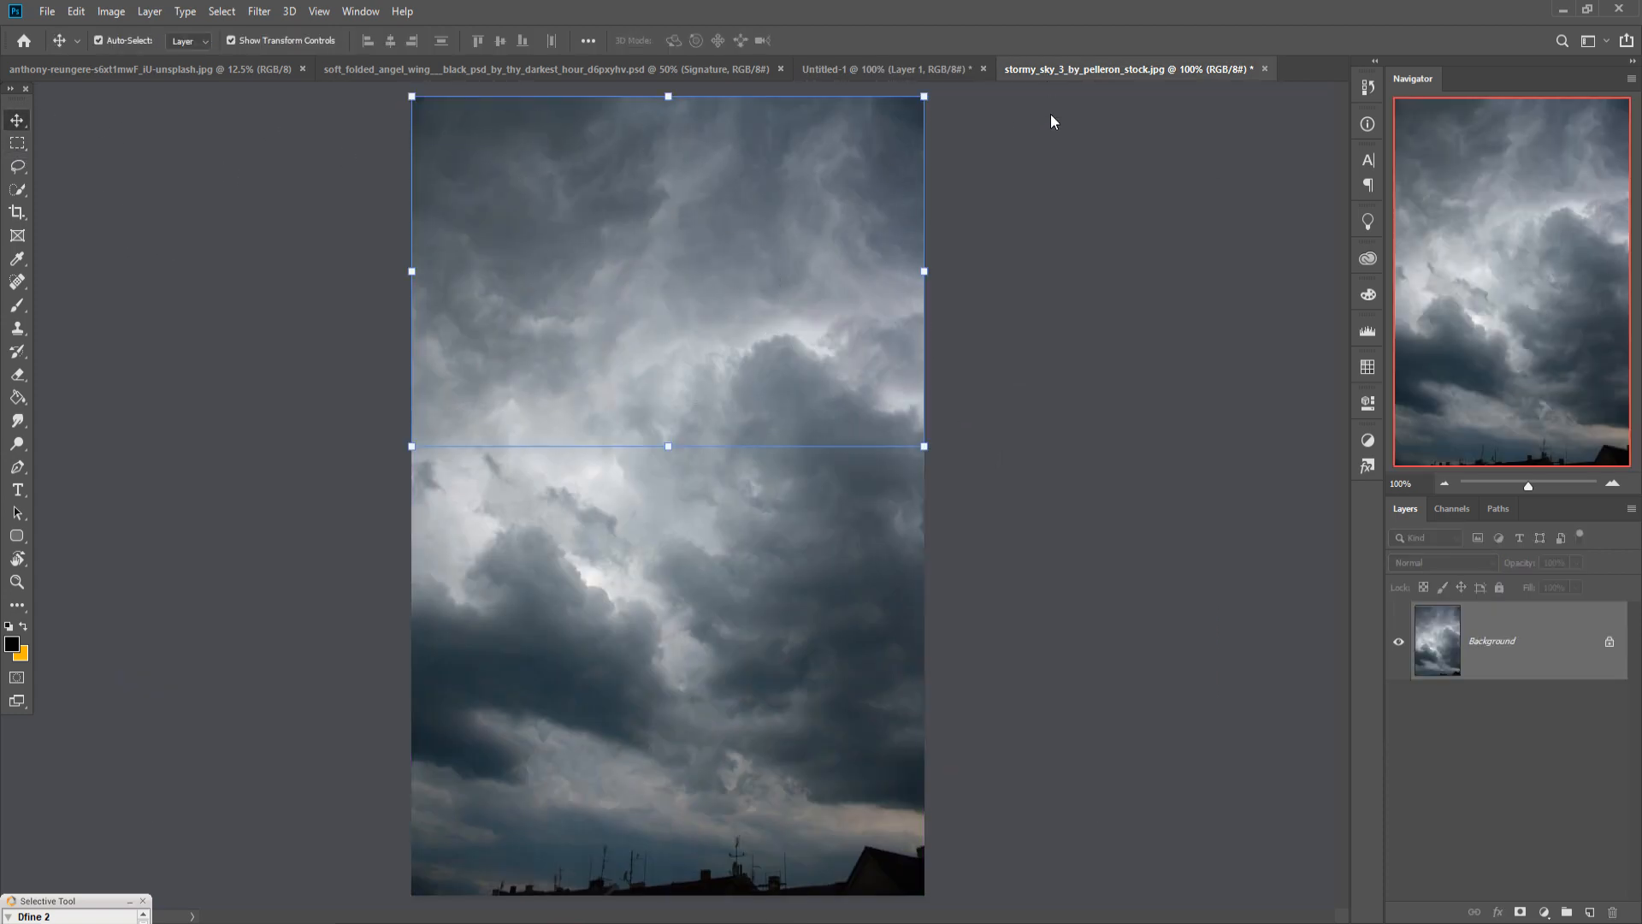
{"action": "left_click_drag", "start_coordinate": [1050, 115], "coordinate": [1050, 177]}
{"action": "left_click_drag", "start_coordinate": [1247, 445], "coordinate": [834, 433]}
{"action": "left_click", "coordinate": [1451, 178]}
{"action": "left_click_drag", "start_coordinate": [1055, 313], "coordinate": [536, 320]}
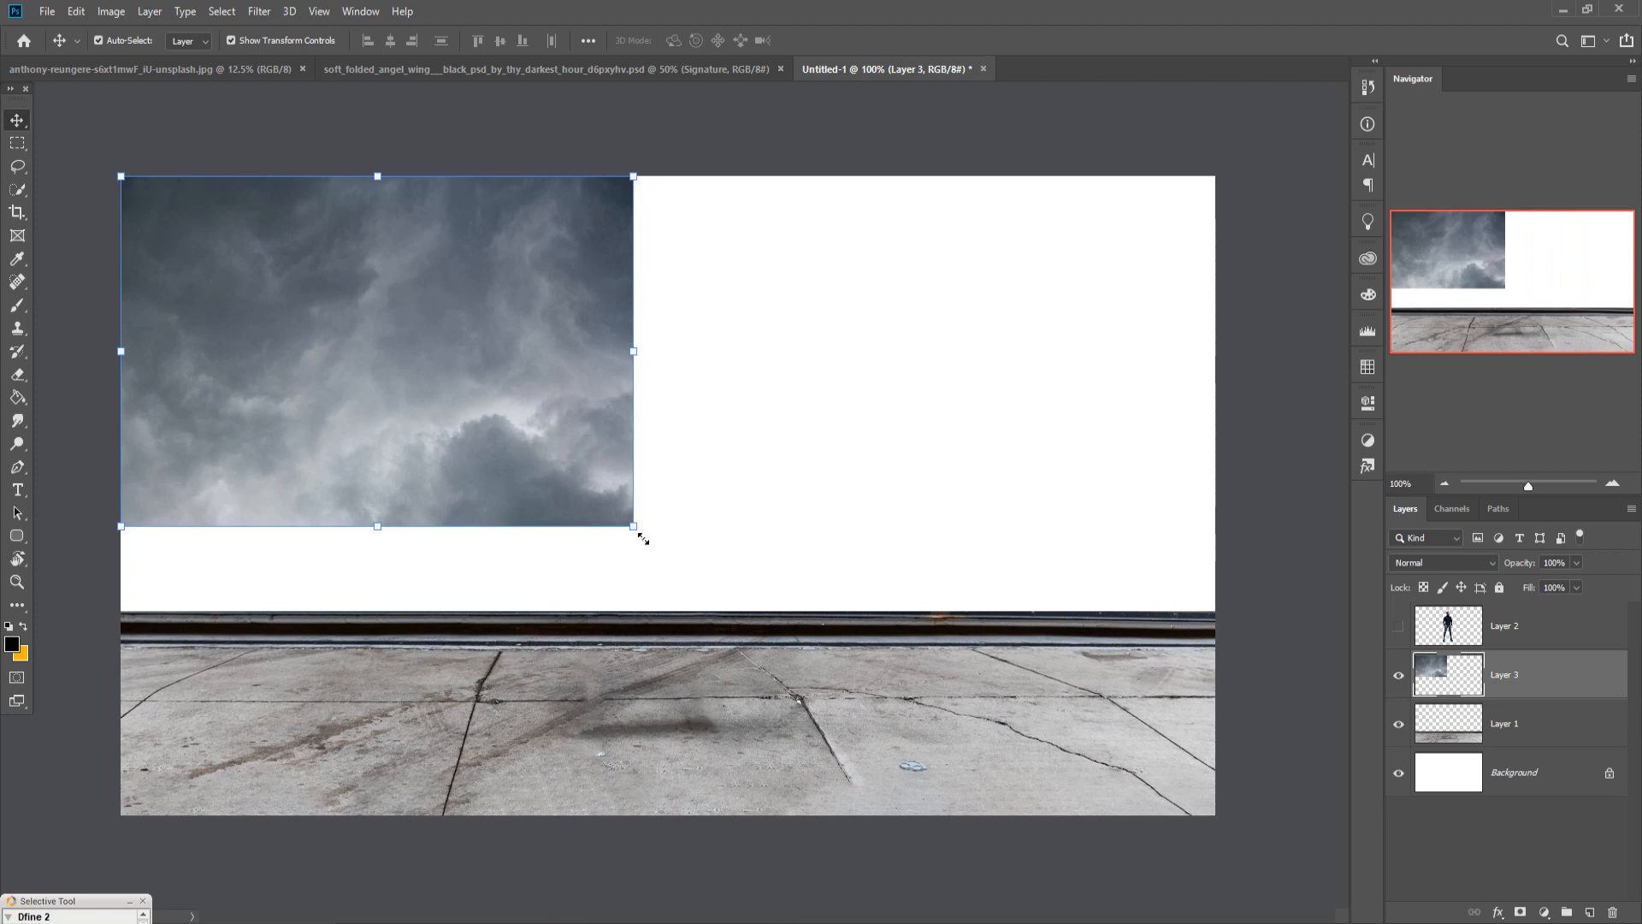
Enlarge the sky proportionally to span the full canvas width and place its layer beneath Layer 1.
{"action": "left_click_drag", "start_coordinate": [641, 531], "coordinate": [1296, 796]}
{"action": "left_click", "coordinate": [821, 40]}
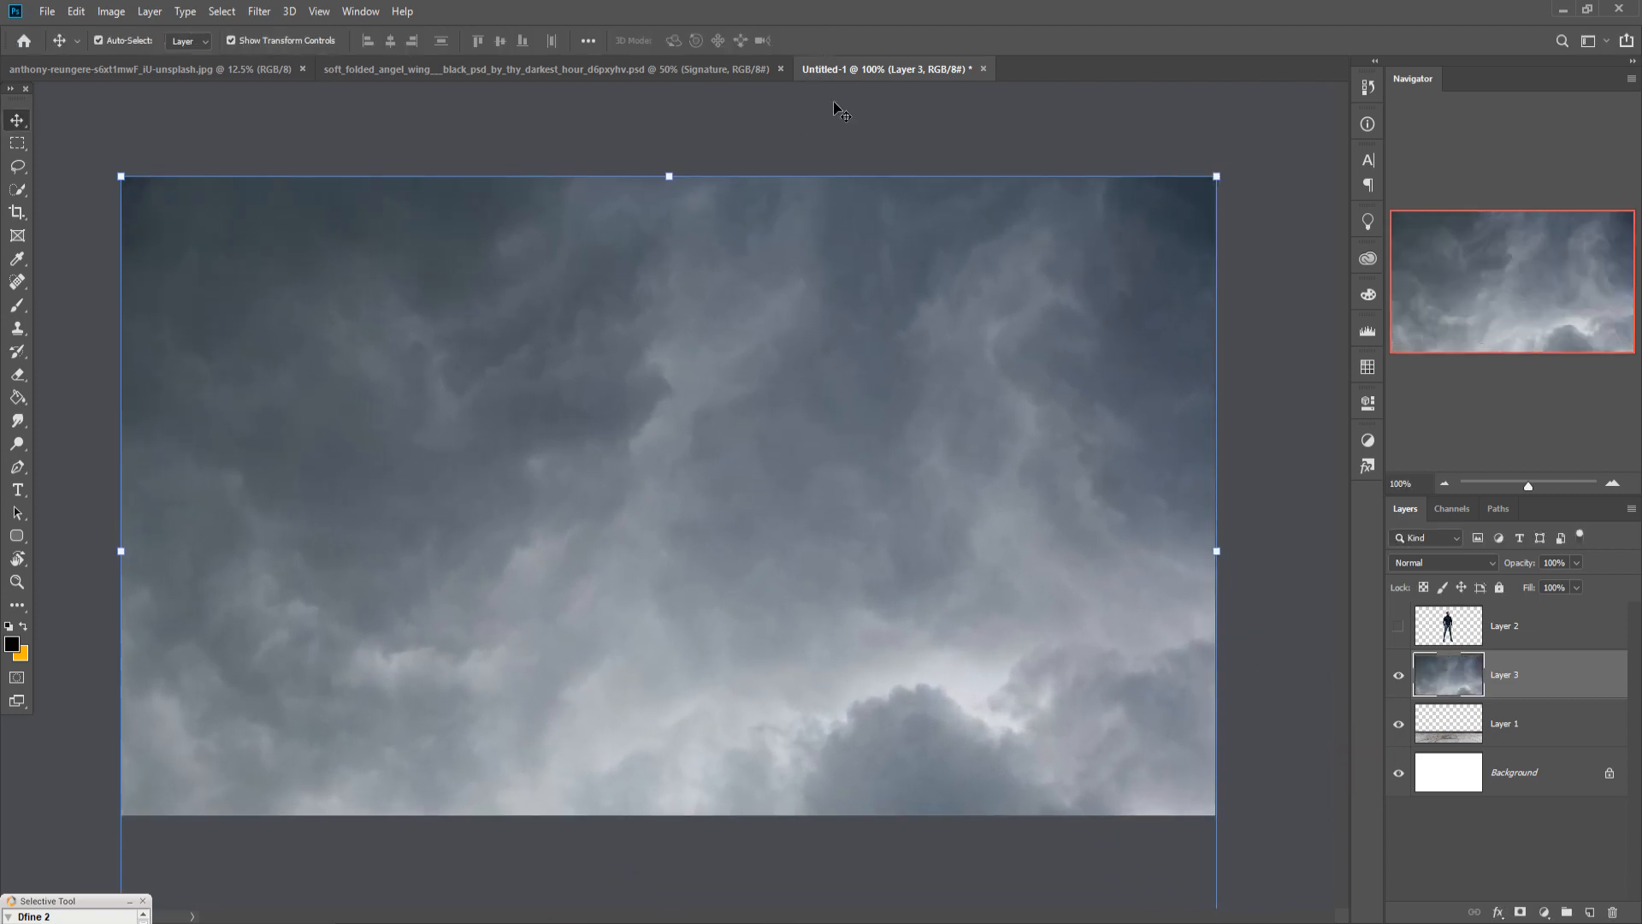
{"action": "left_click_drag", "start_coordinate": [1513, 673], "coordinate": [1558, 741]}
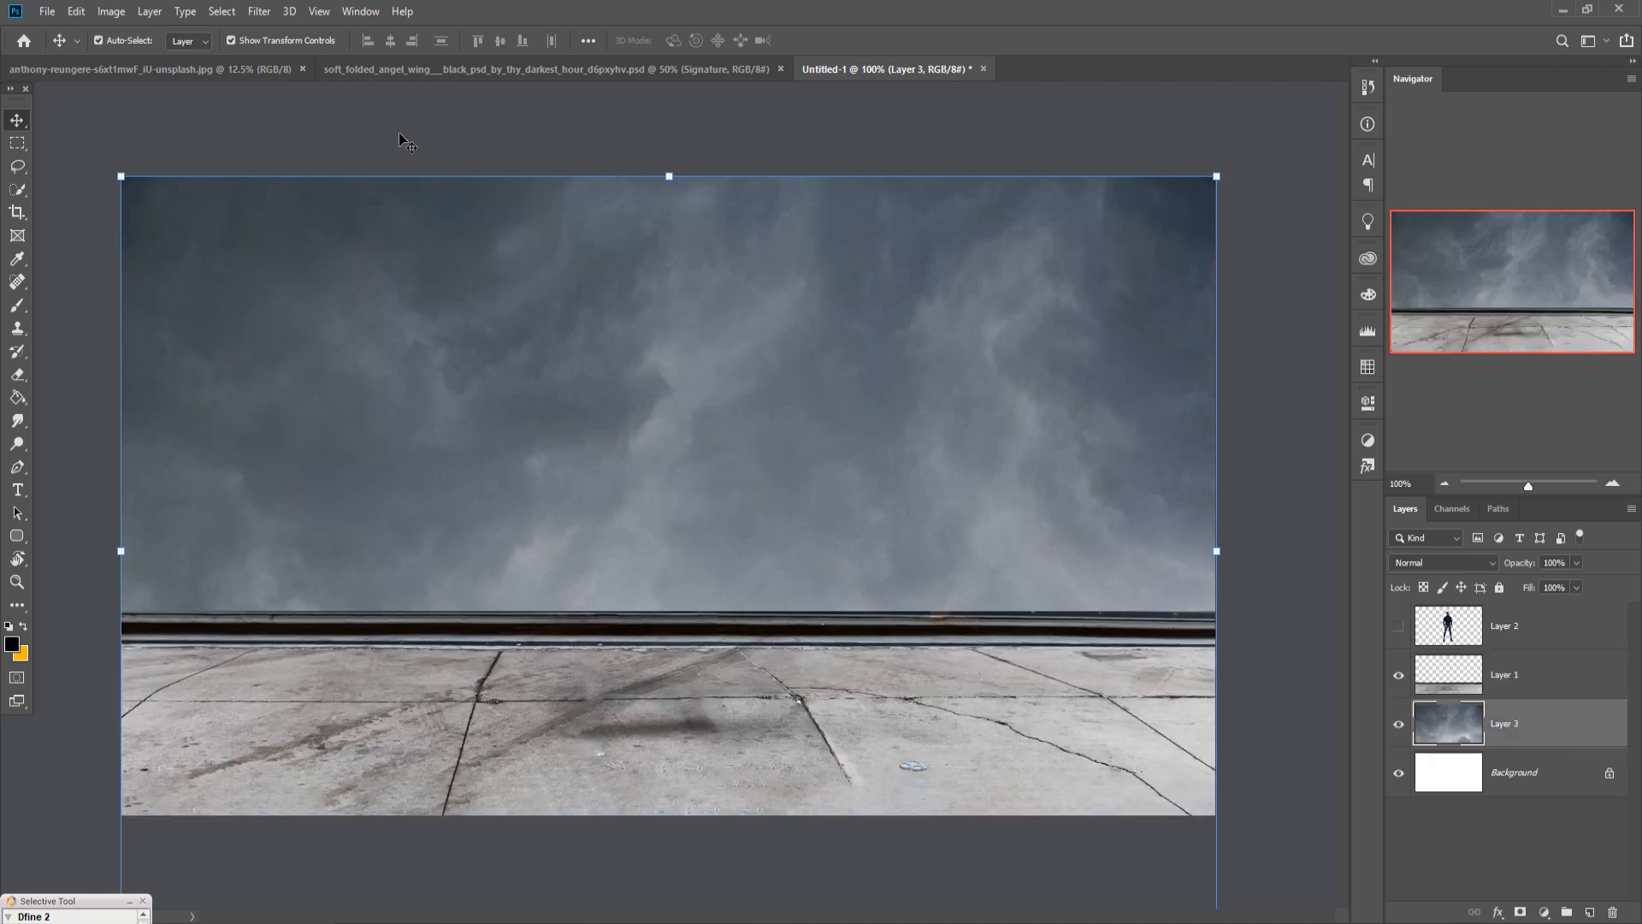
Return to the Untitled-1 composite, show the hidden cut-out man on Layer 2, and select that layer.
{"action": "left_click", "coordinate": [439, 69]}
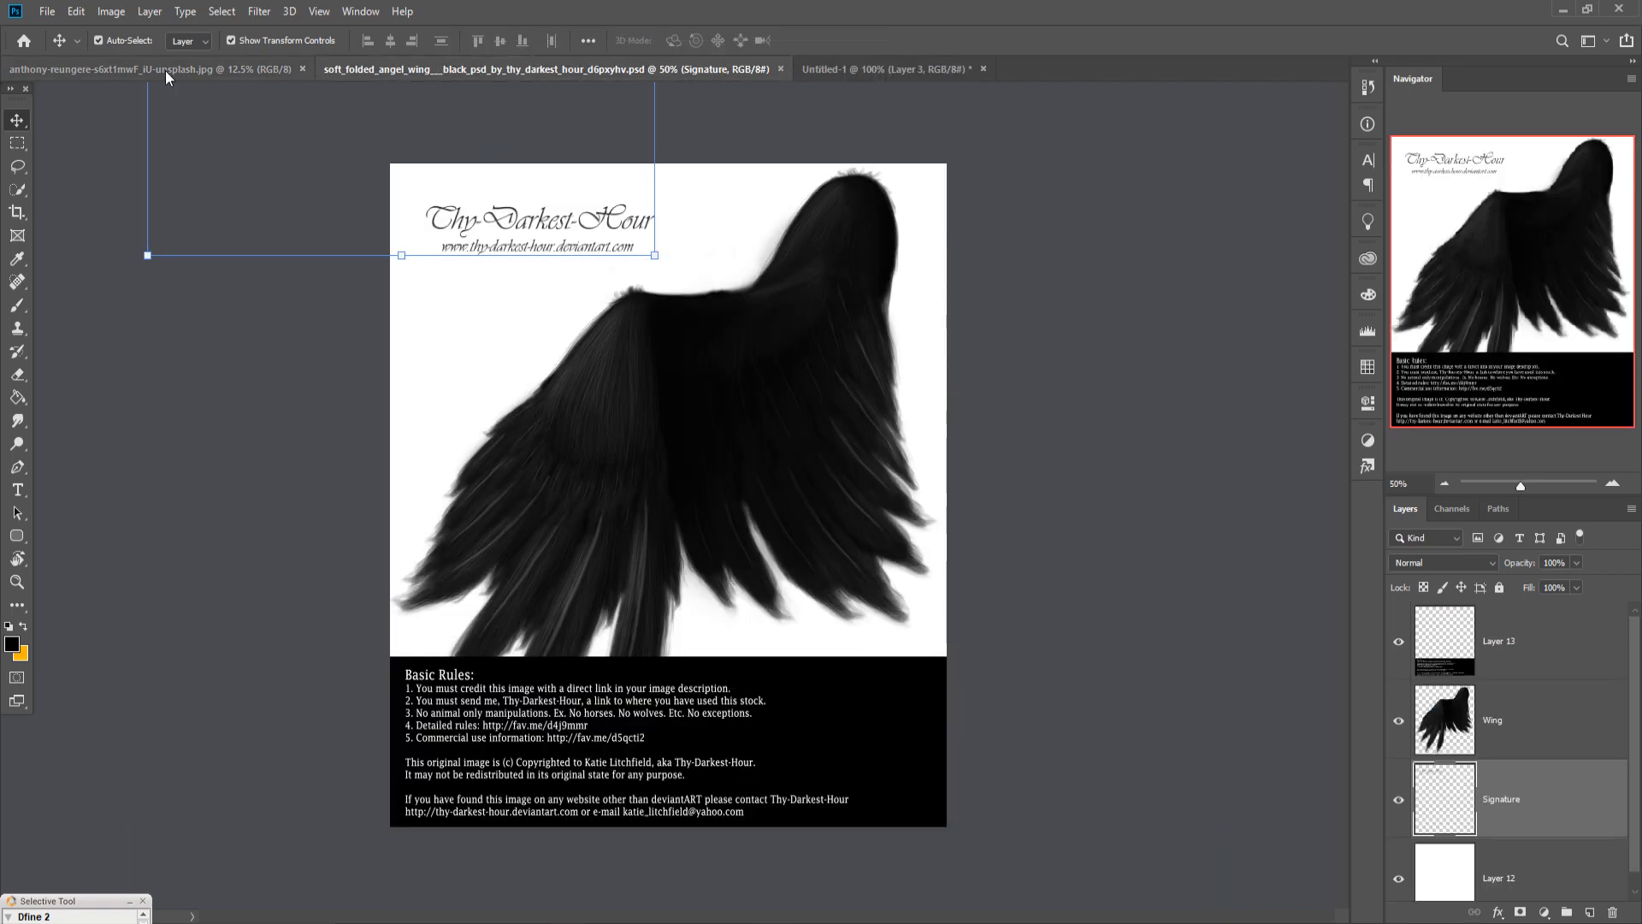
{"action": "left_click", "coordinate": [166, 70]}
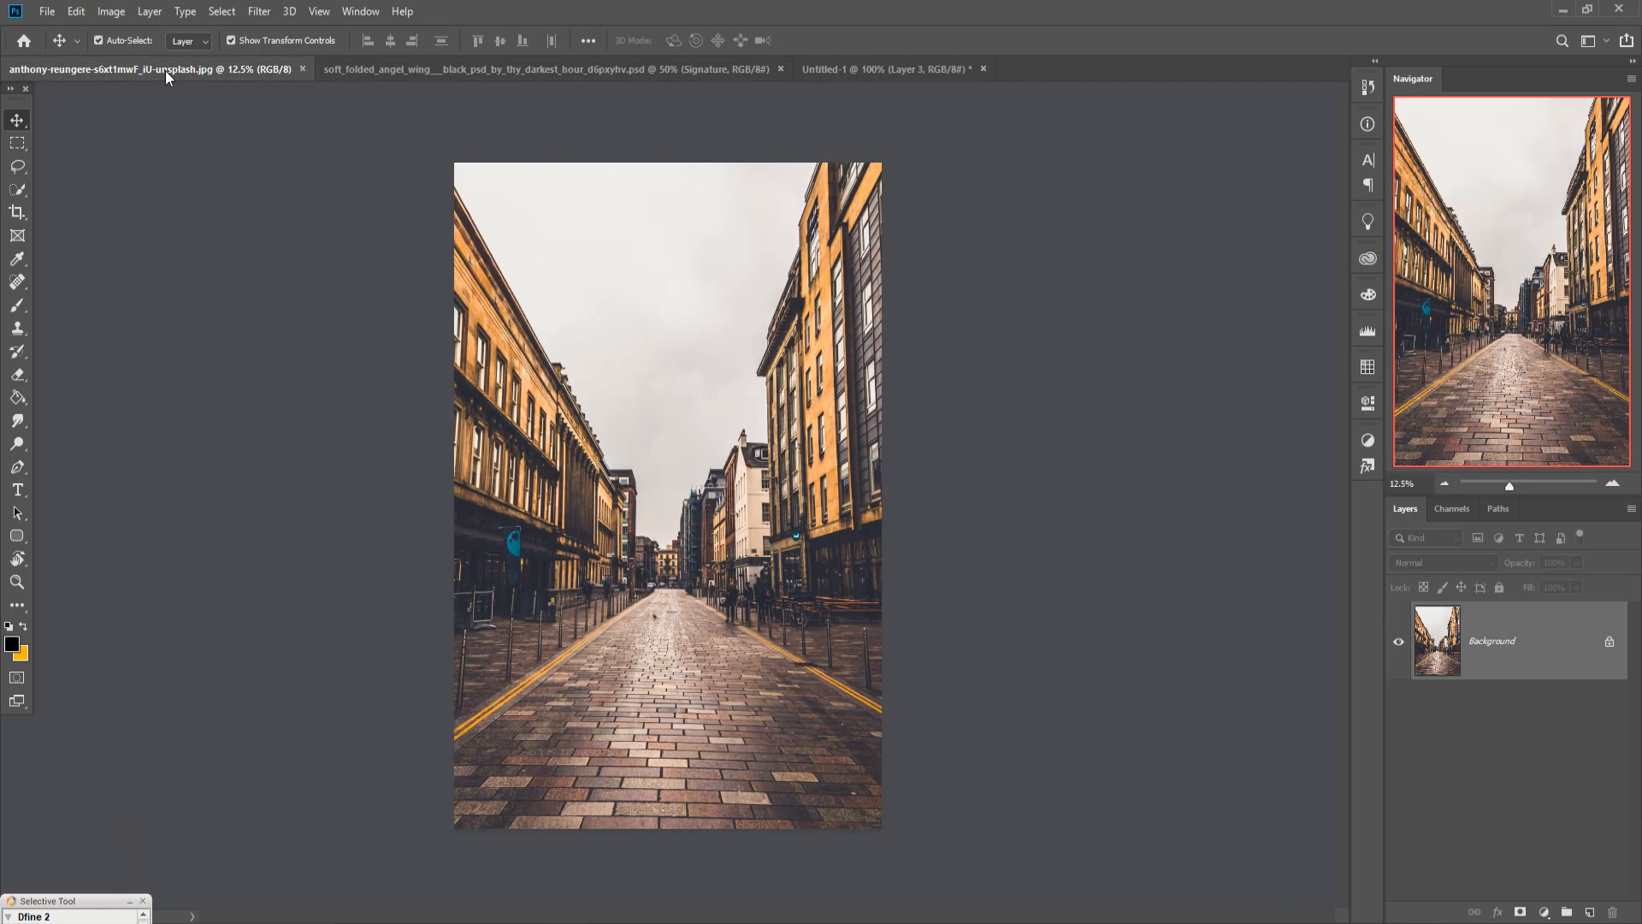
{"action": "left_click", "coordinate": [808, 70]}
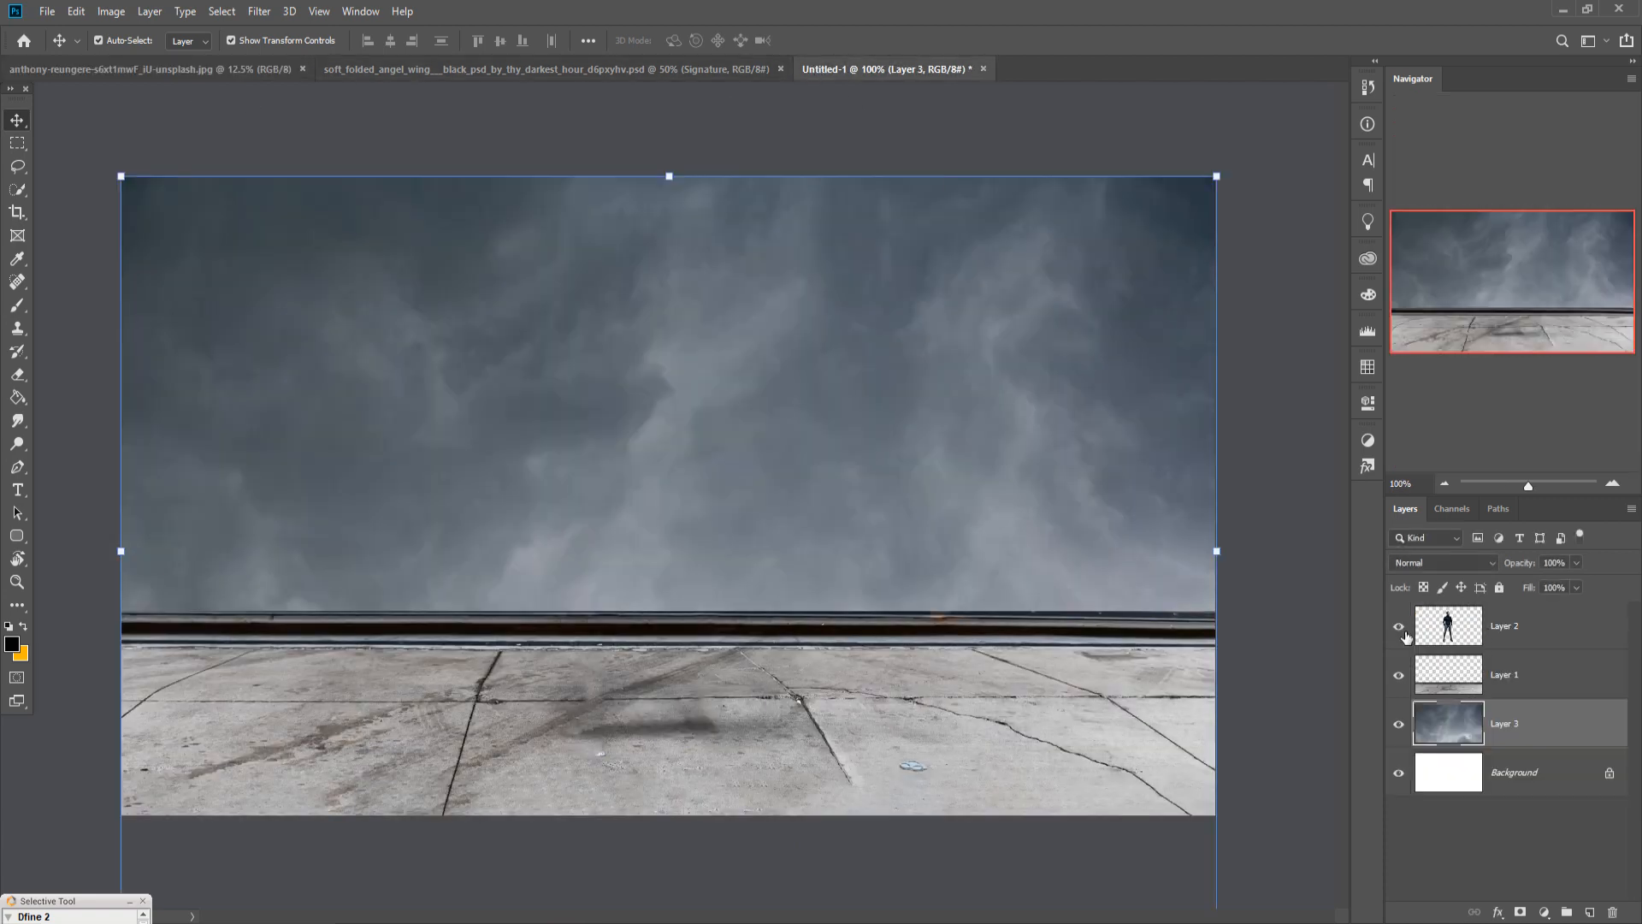
{"action": "left_click", "coordinate": [1401, 629]}
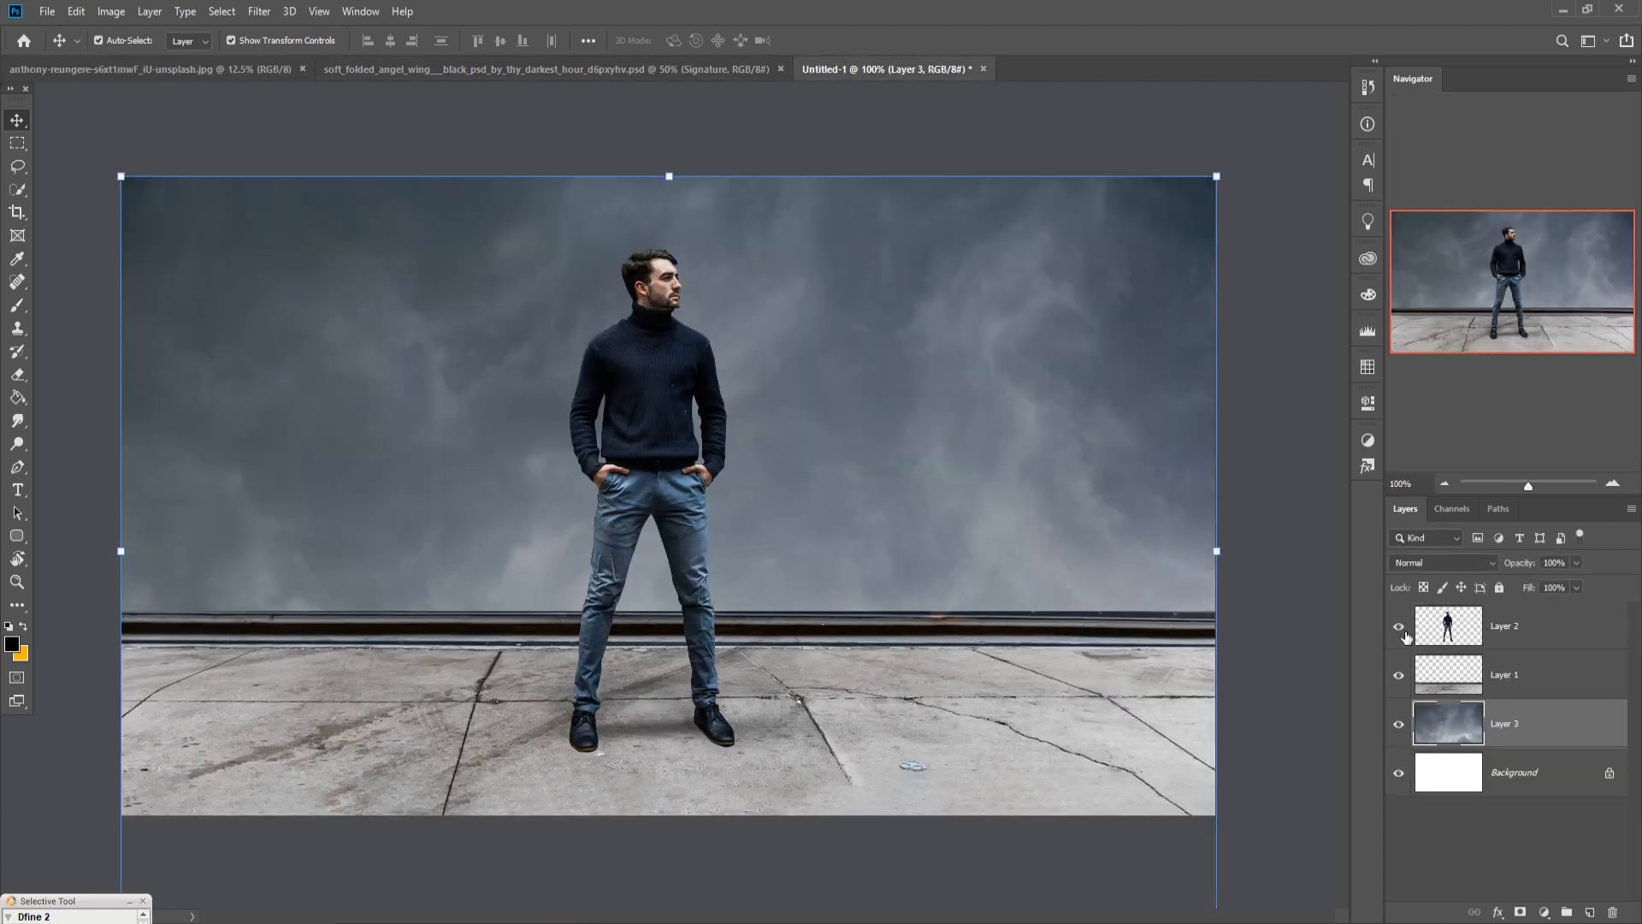
{"action": "left_click", "coordinate": [655, 436]}
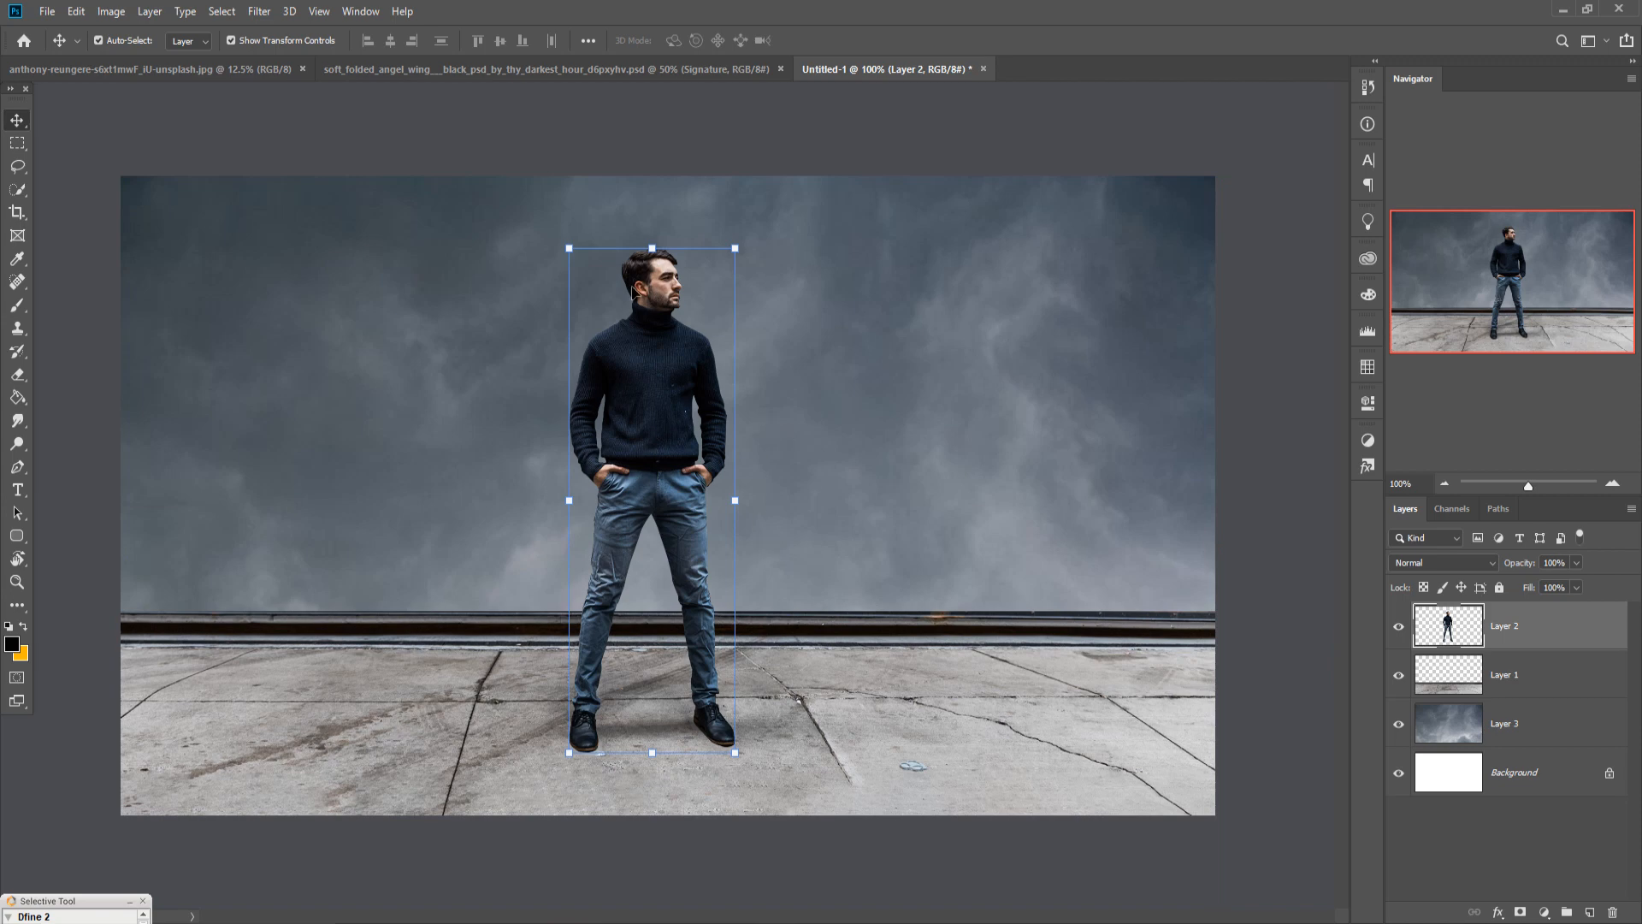
Copy the Wing layer from the folded angel wing PSD into the Untitled-1 composite and minimize the wing document.
{"action": "left_click", "coordinate": [102, 70]}
{"action": "left_click", "coordinate": [545, 69]}
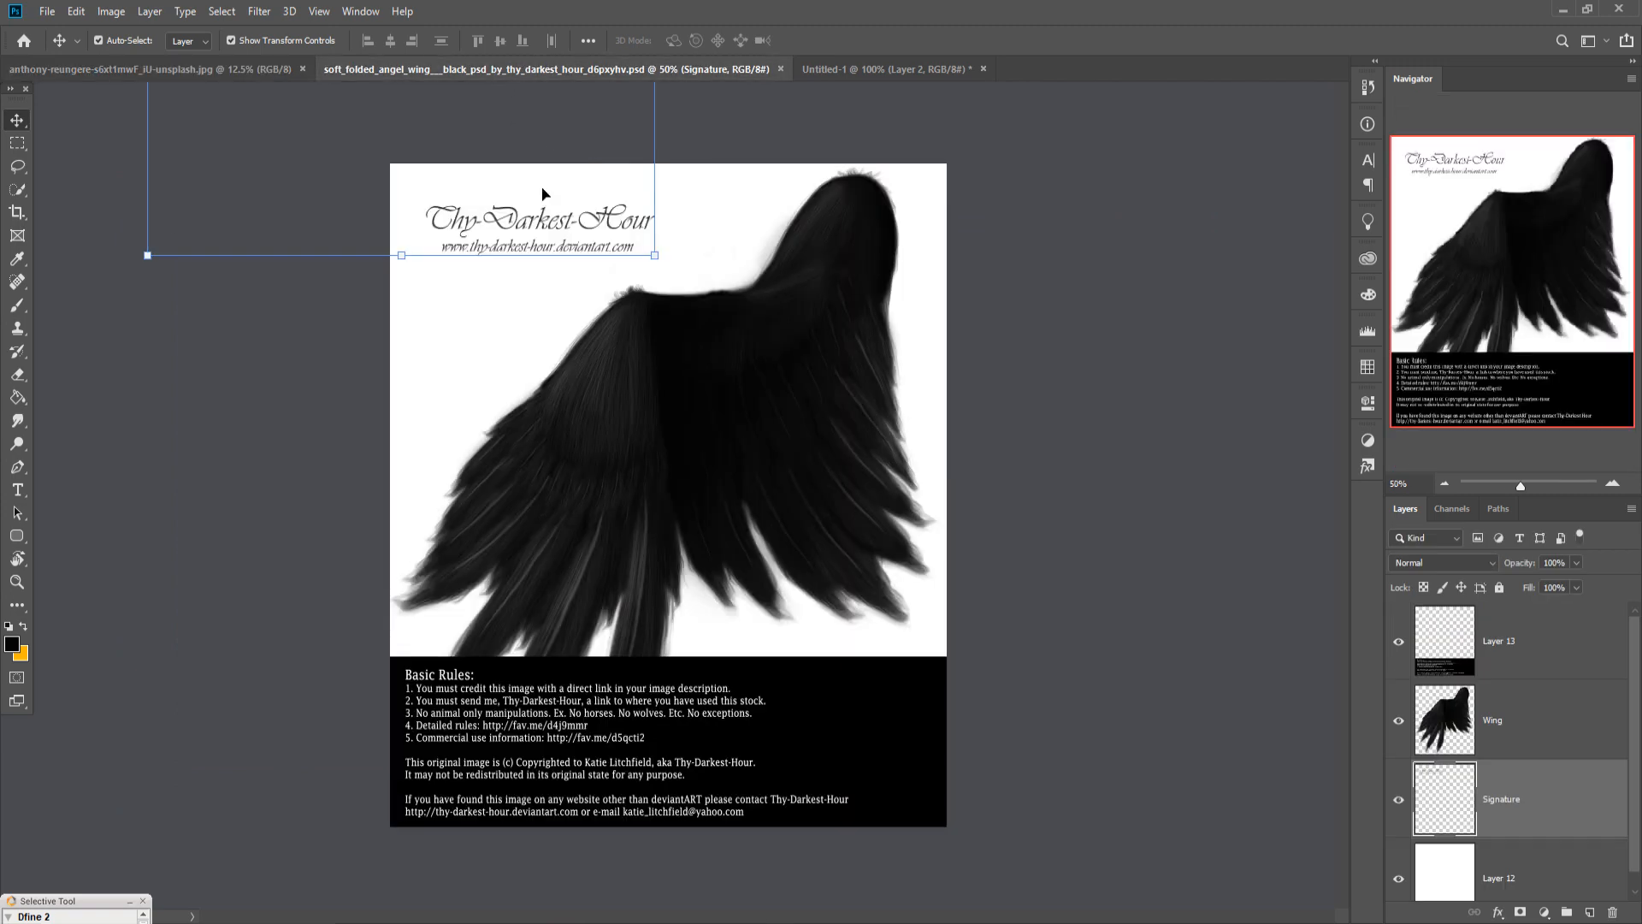
{"action": "left_click", "coordinate": [1450, 729]}
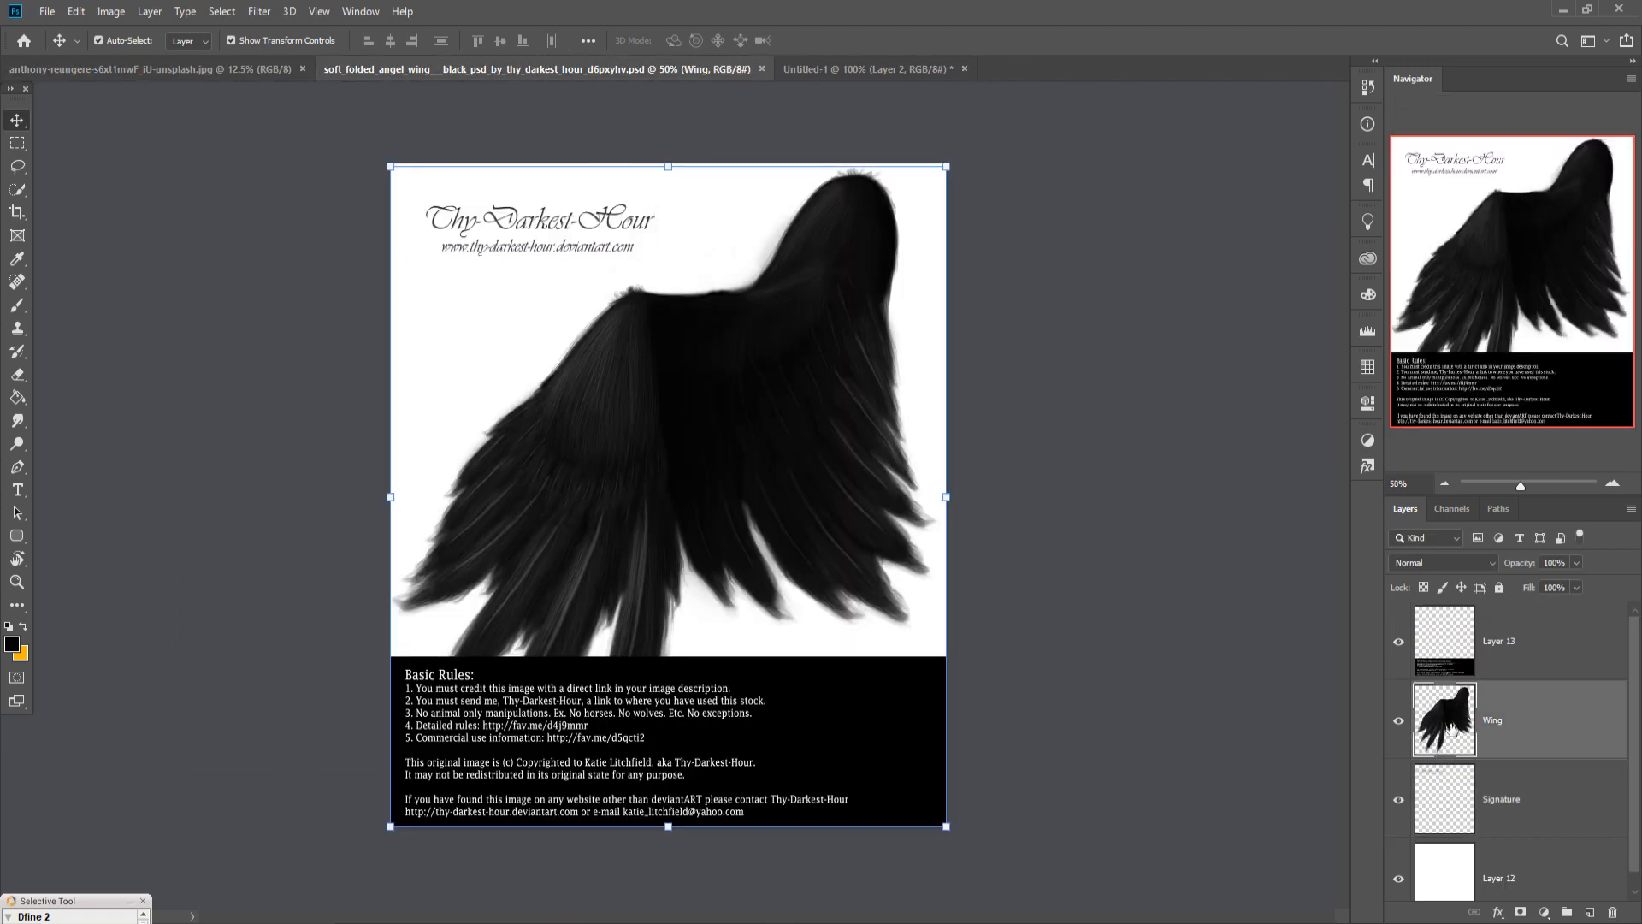
{"action": "left_click_drag", "start_coordinate": [504, 73], "coordinate": [903, 160]}
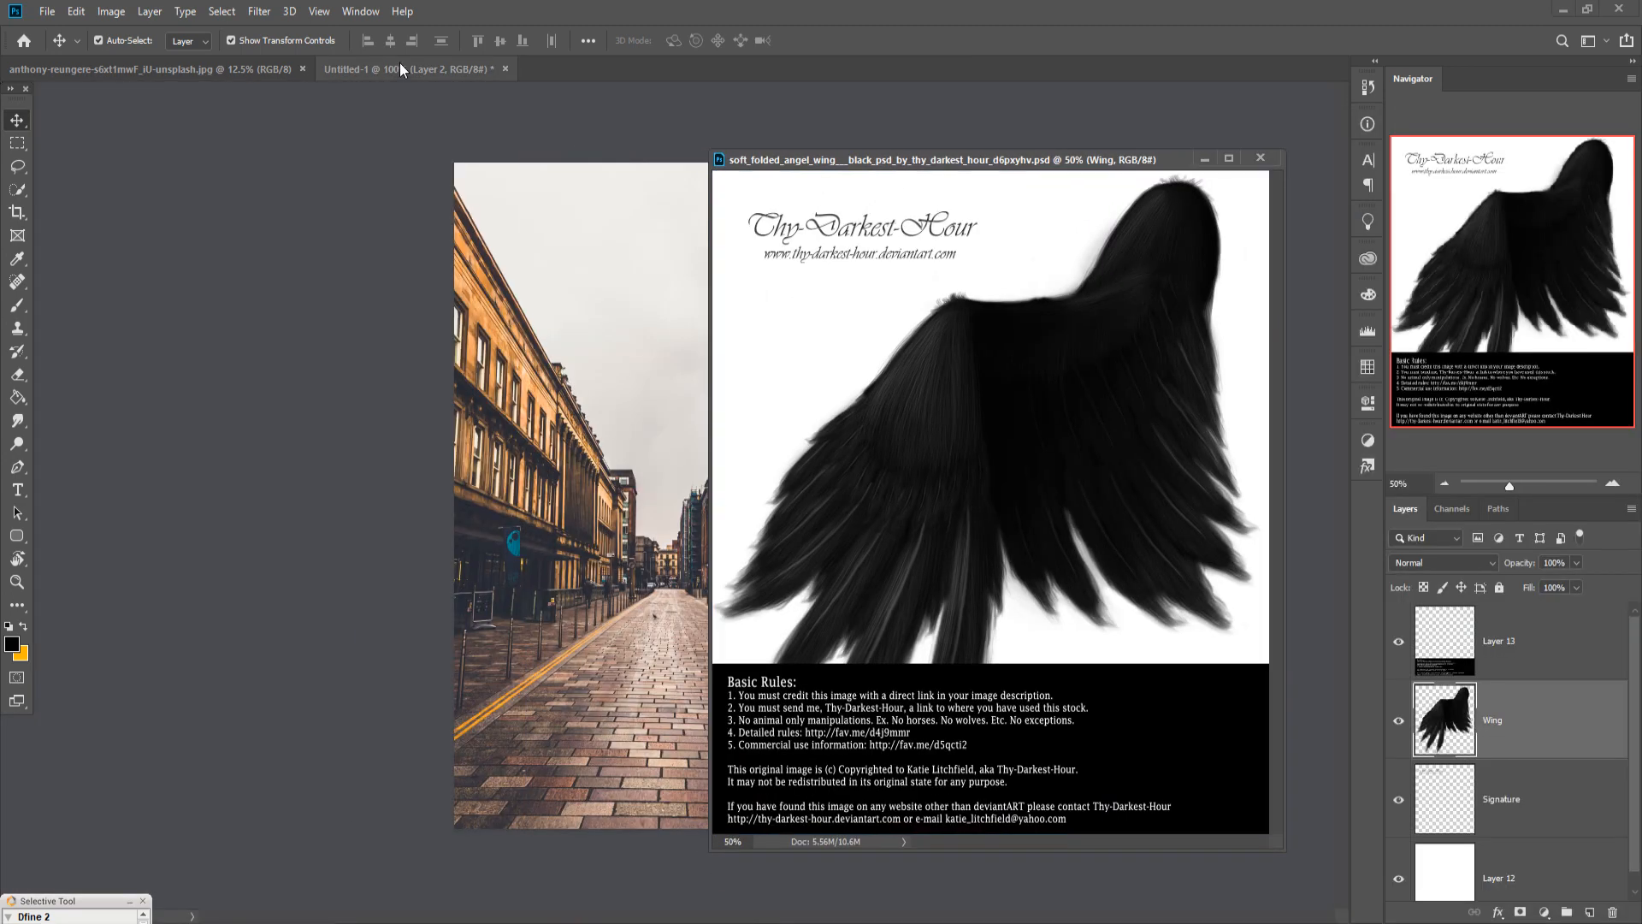
{"action": "left_click_drag", "start_coordinate": [890, 374], "coordinate": [532, 339]}
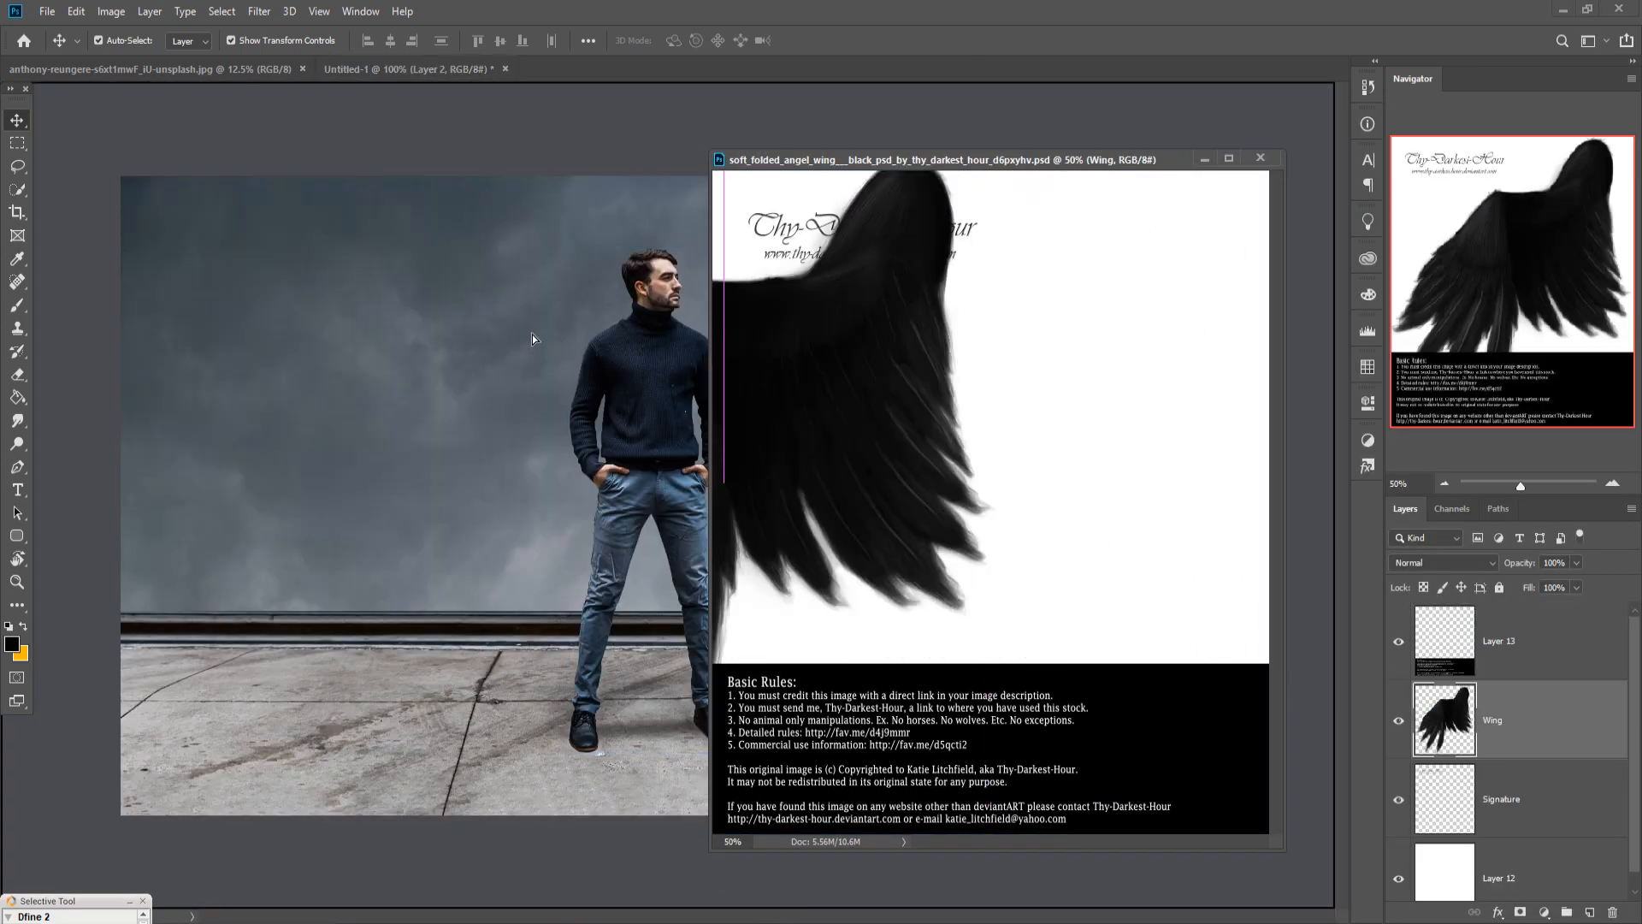
{"action": "left_click", "coordinate": [1206, 160]}
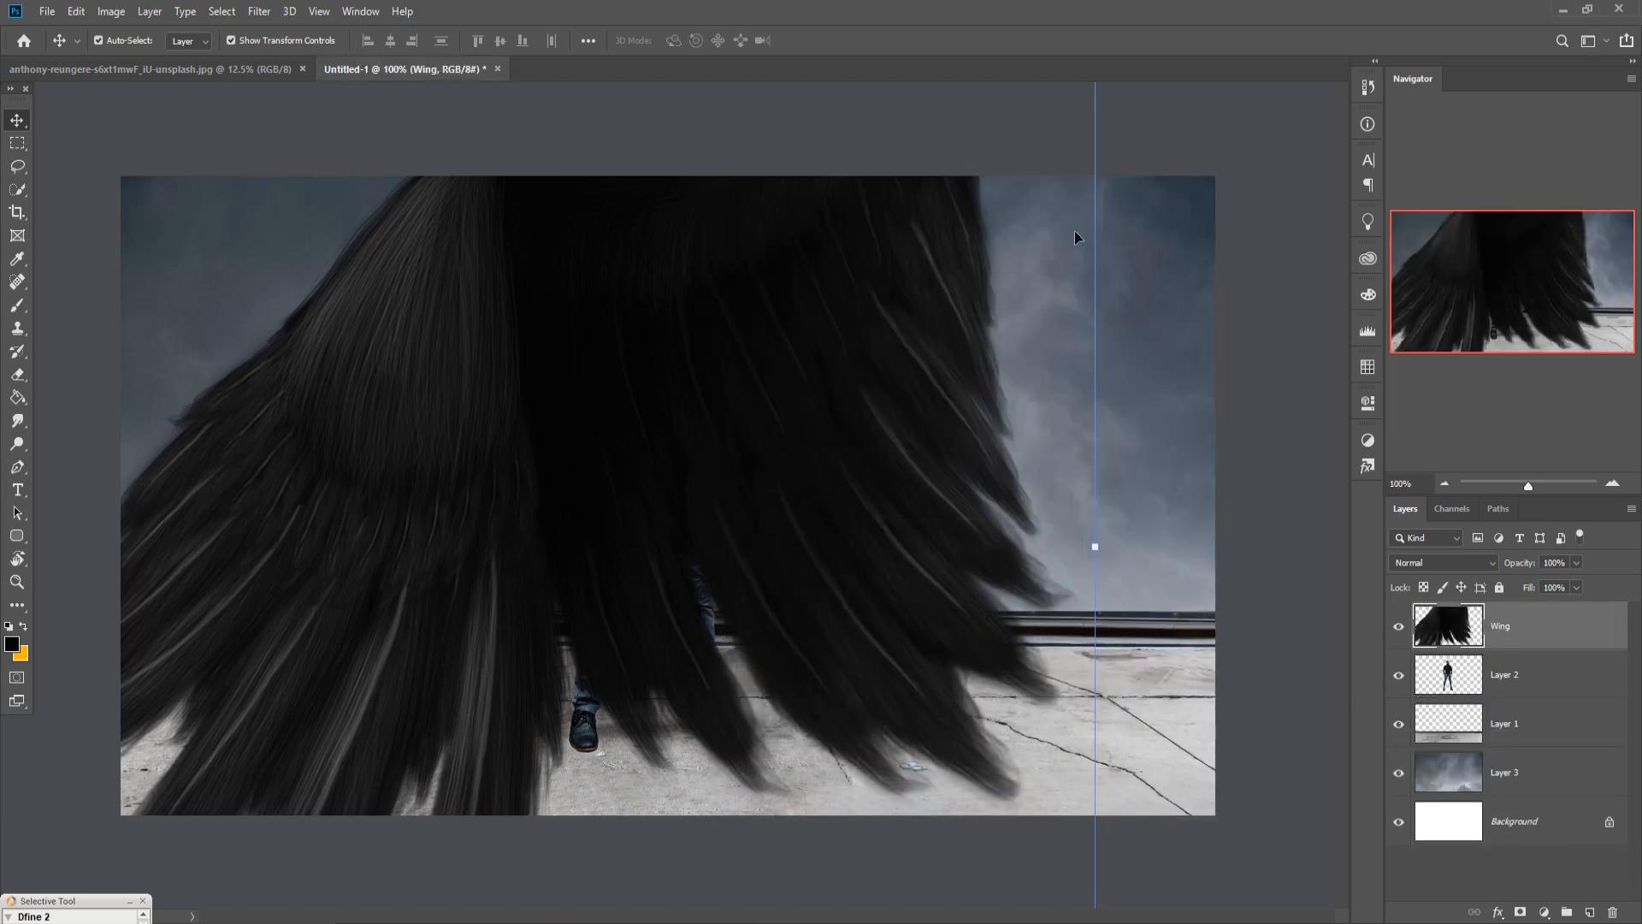
Scale the wing to about 42%, rotate it about 16°, position it at the man's left-side shoulder in the image, and place it beneath Layer 2.
{"action": "left_click_drag", "start_coordinate": [1103, 554], "coordinate": [460, 564]}
{"action": "left_click_drag", "start_coordinate": [417, 382], "coordinate": [623, 415]}
{"action": "left_click_drag", "start_coordinate": [696, 283], "coordinate": [751, 341]}
{"action": "left_click_drag", "start_coordinate": [528, 503], "coordinate": [507, 469]}
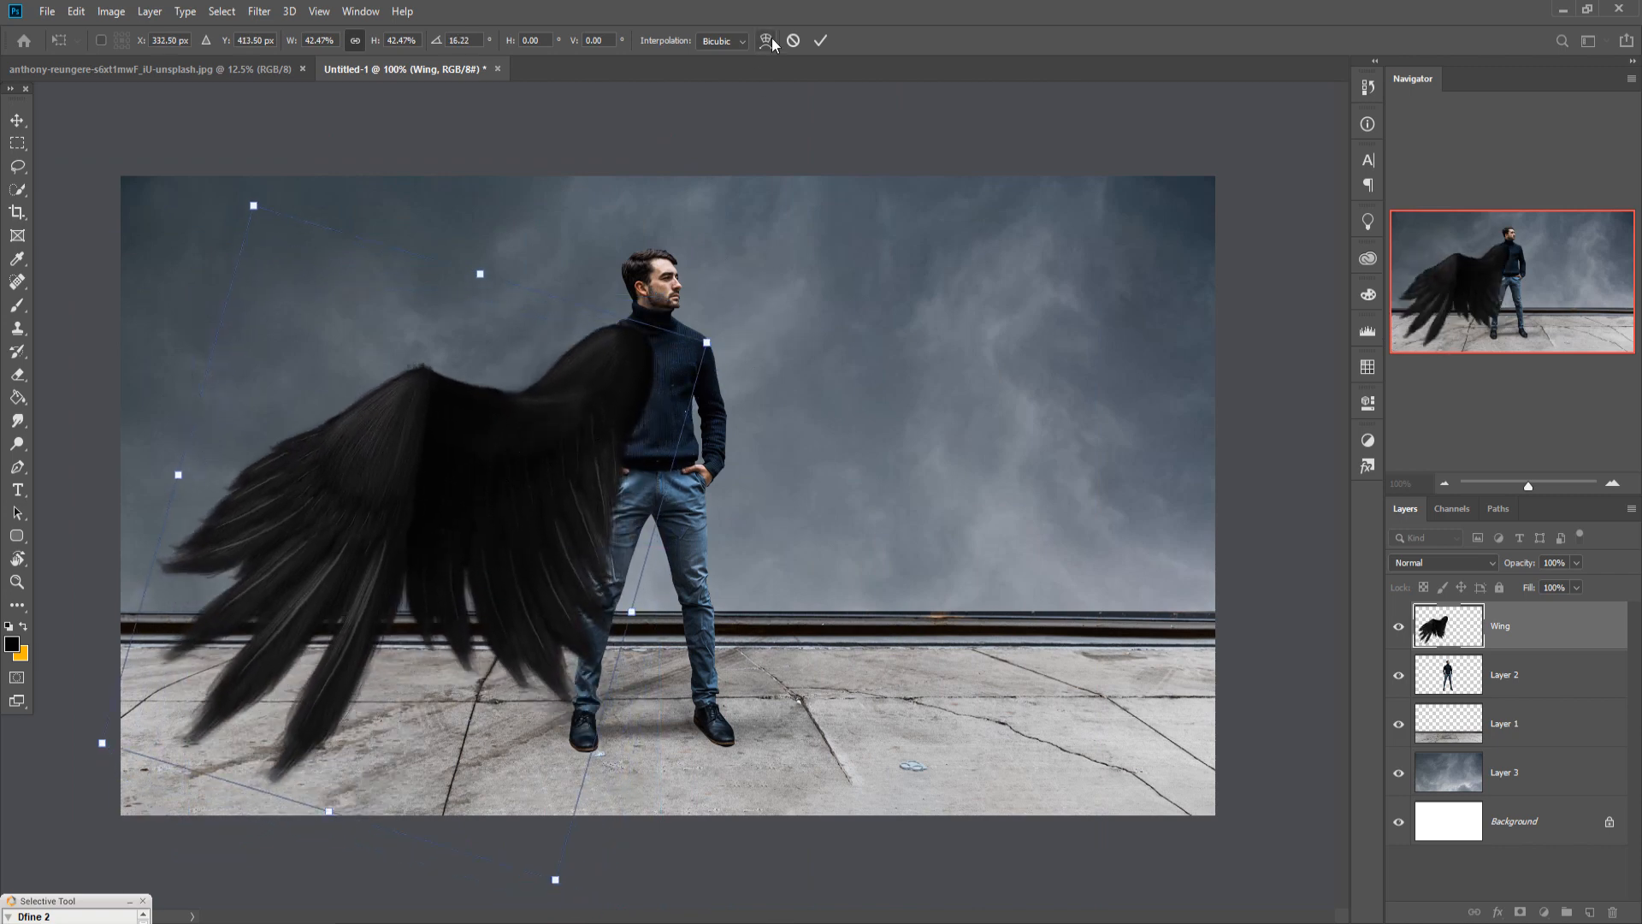
{"action": "left_click", "coordinate": [820, 40]}
{"action": "left_click_drag", "start_coordinate": [1576, 630], "coordinate": [1544, 689]}
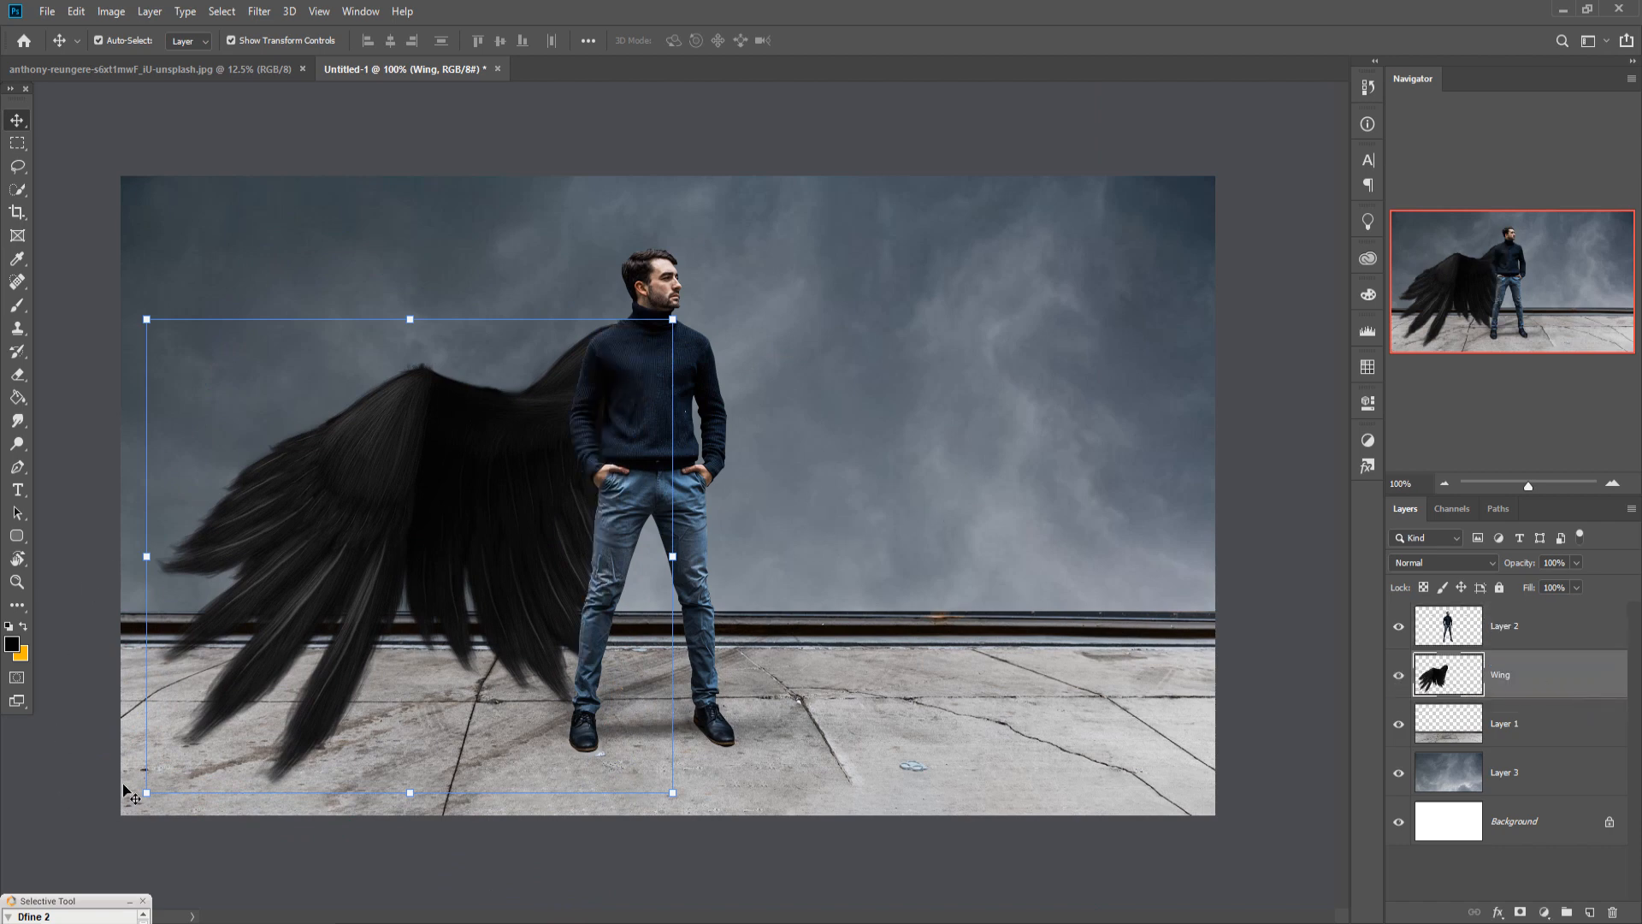
Shrink the wing further to about 68%, rotate it another 21° or so, and fit its base behind the man's shoulder.
{"action": "left_click_drag", "start_coordinate": [147, 793], "coordinate": [302, 651]}
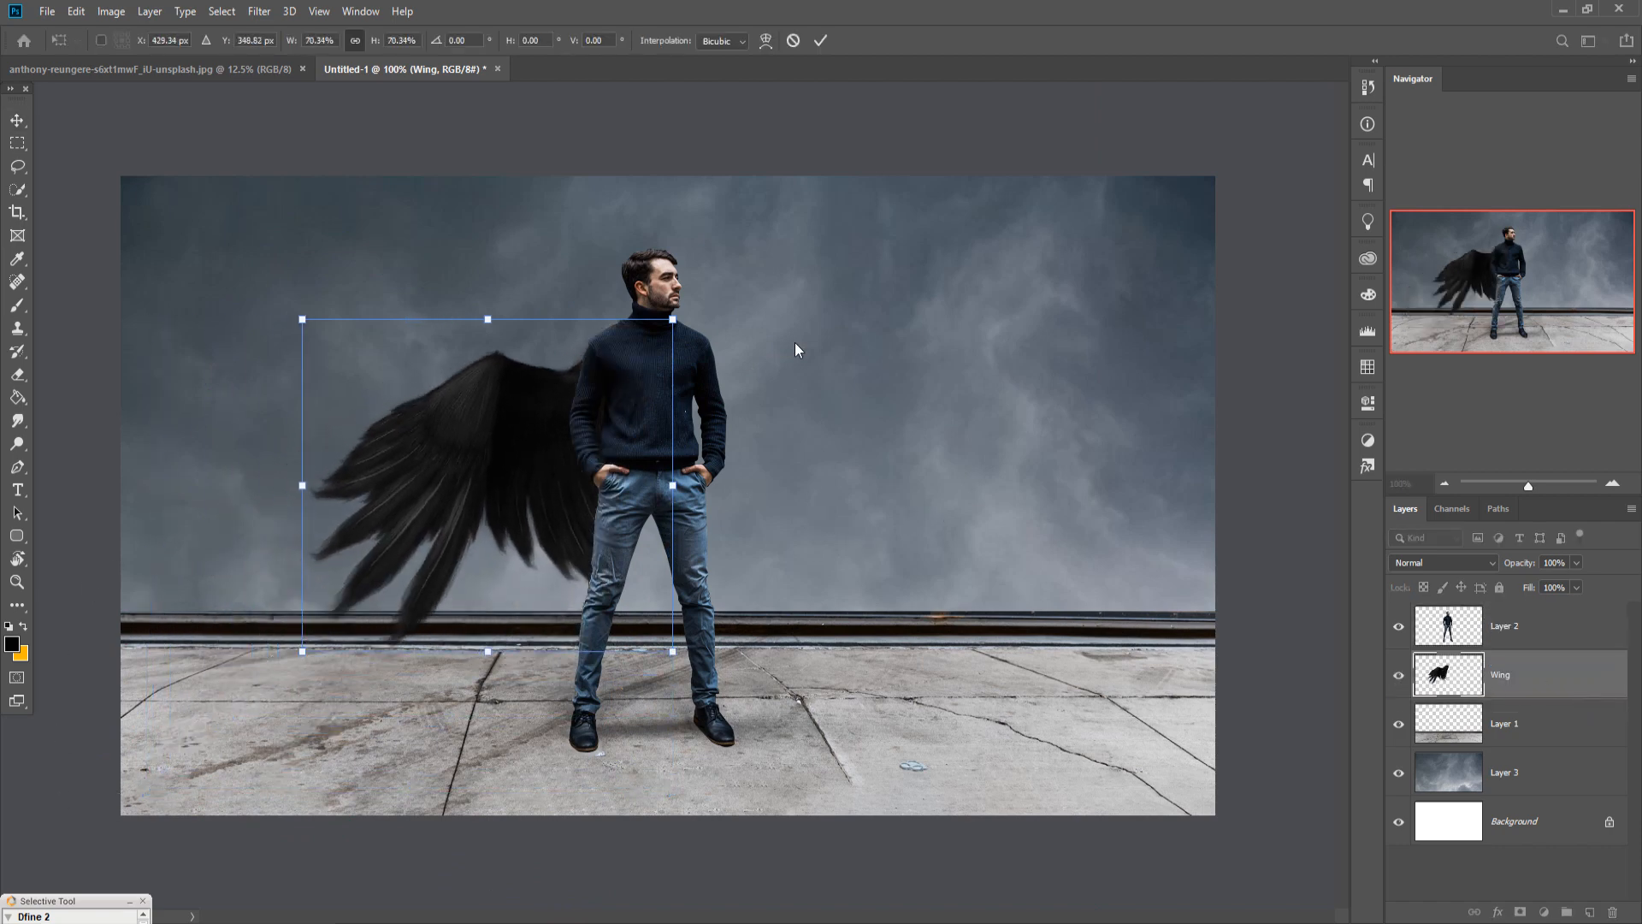
{"action": "left_click_drag", "start_coordinate": [720, 298], "coordinate": [812, 360]}
{"action": "left_click_drag", "start_coordinate": [512, 466], "coordinate": [462, 411]}
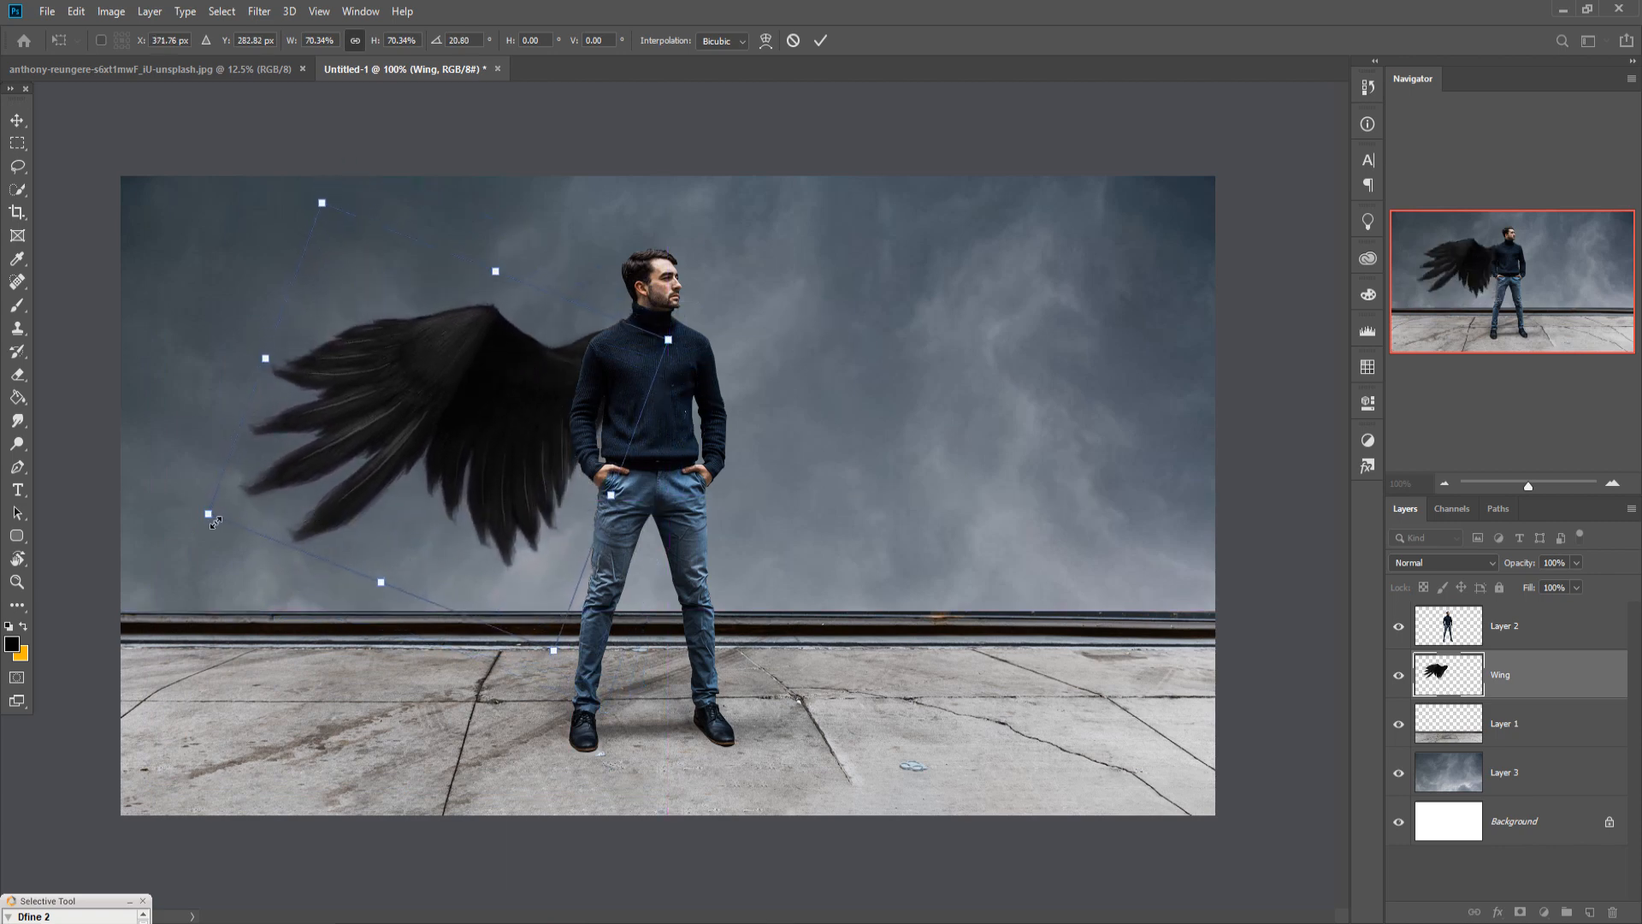
{"action": "left_click_drag", "start_coordinate": [214, 523], "coordinate": [228, 517]}
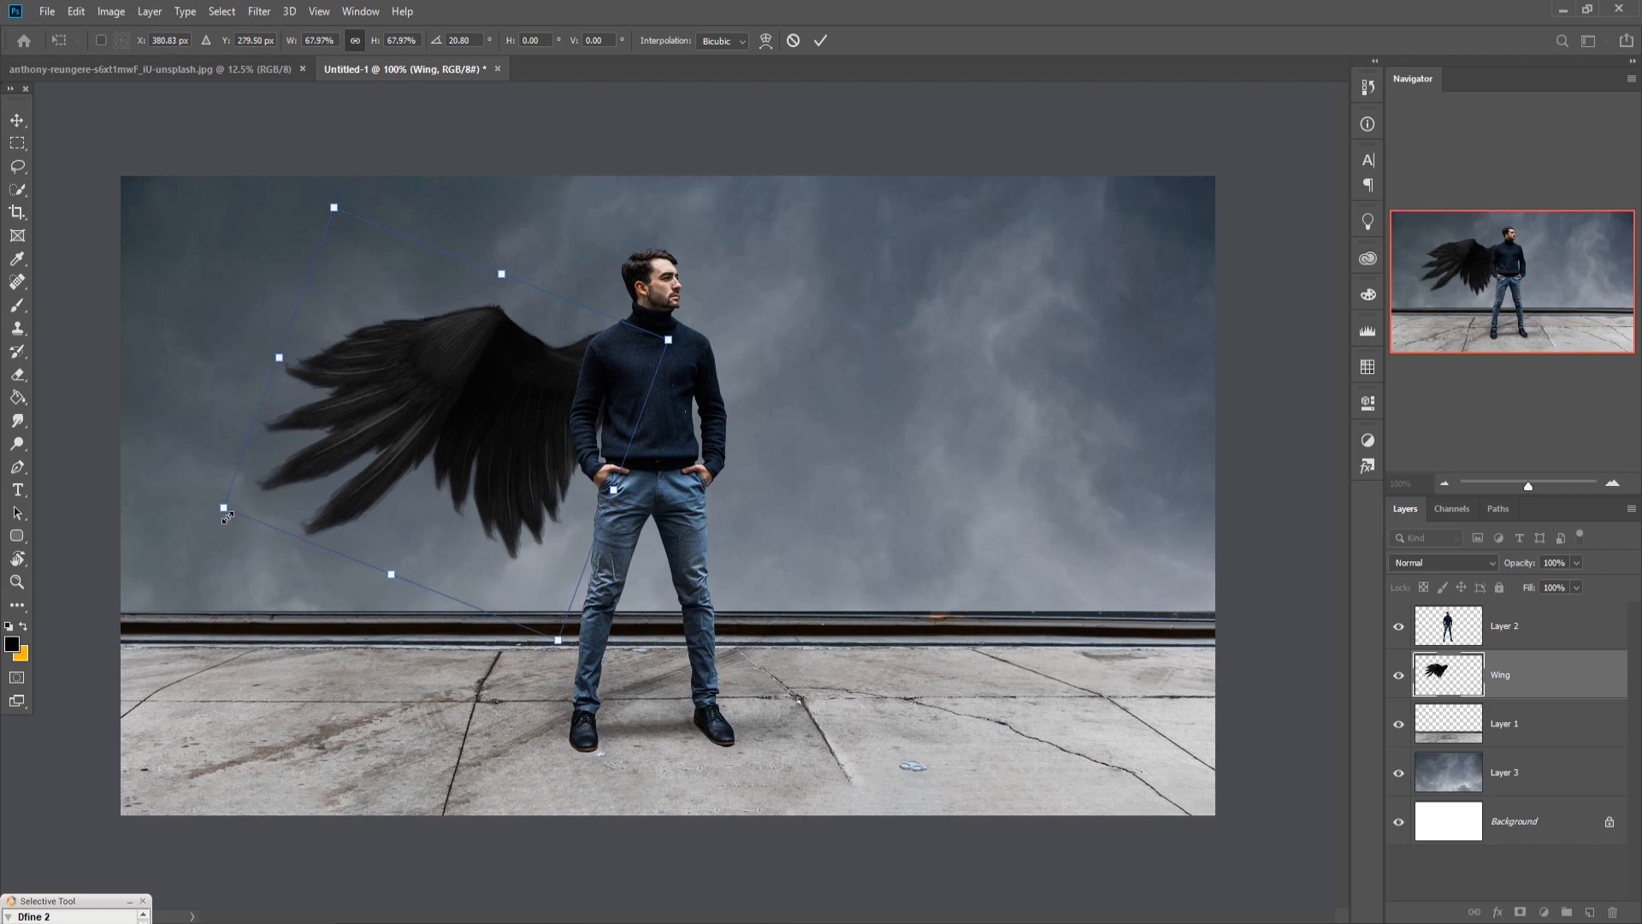
{"action": "left_click", "coordinate": [820, 41]}
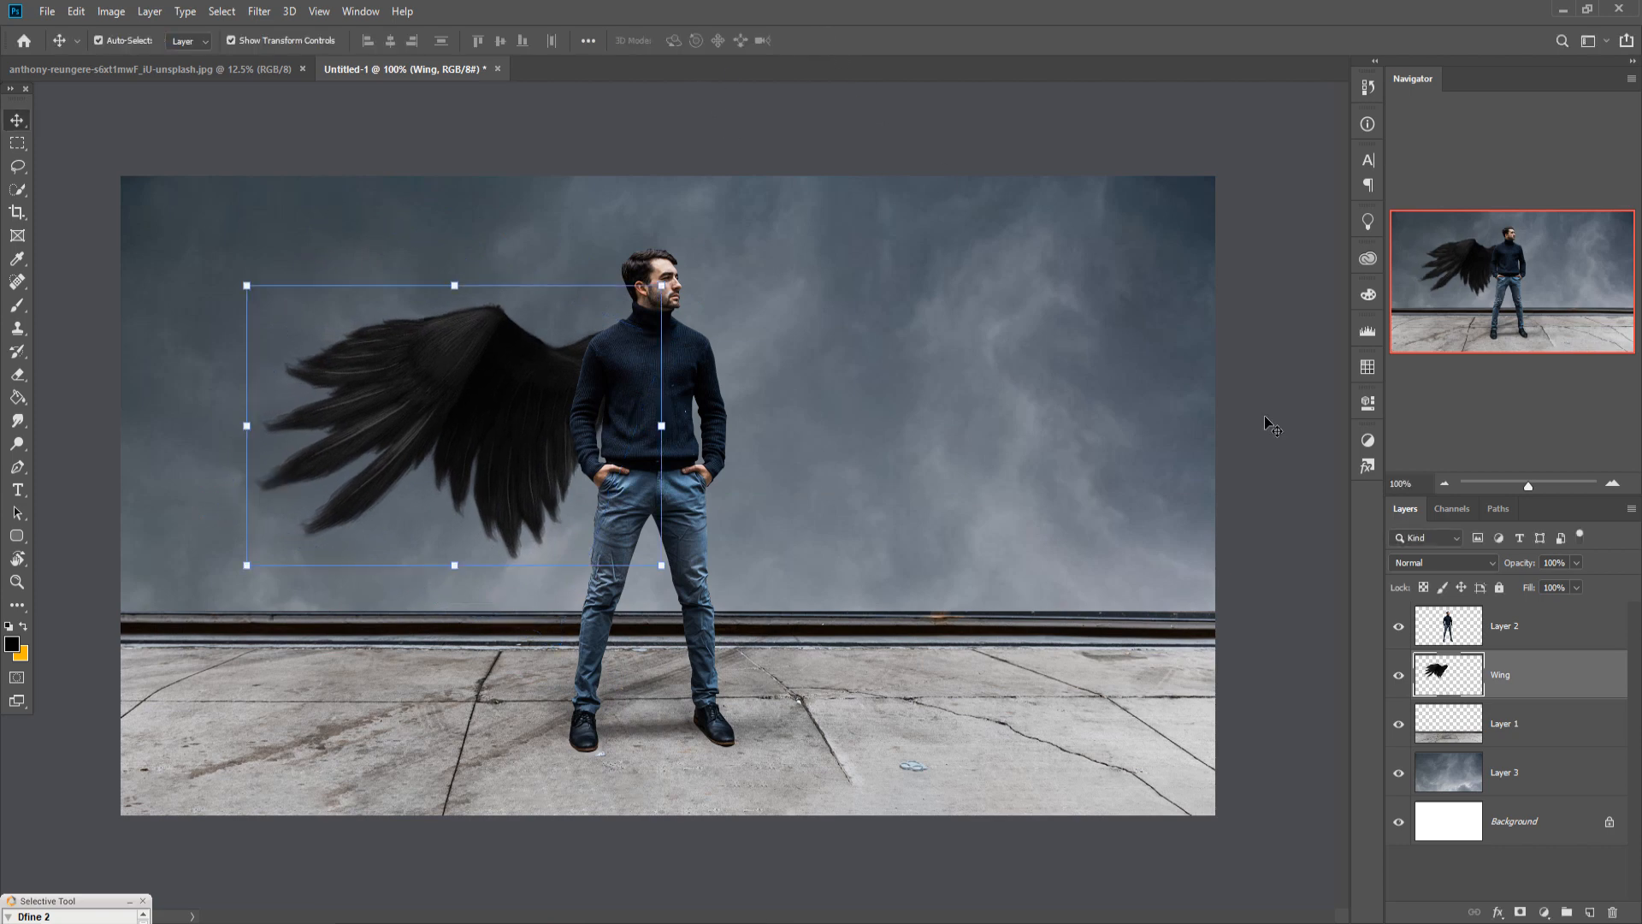
Duplicate the Wing layer, flip the copy horizontally, and position it behind the man's other shoulder as a mirrored wing.
{"action": "right_click", "coordinate": [1562, 688]}
{"action": "left_click", "coordinate": [1369, 270]}
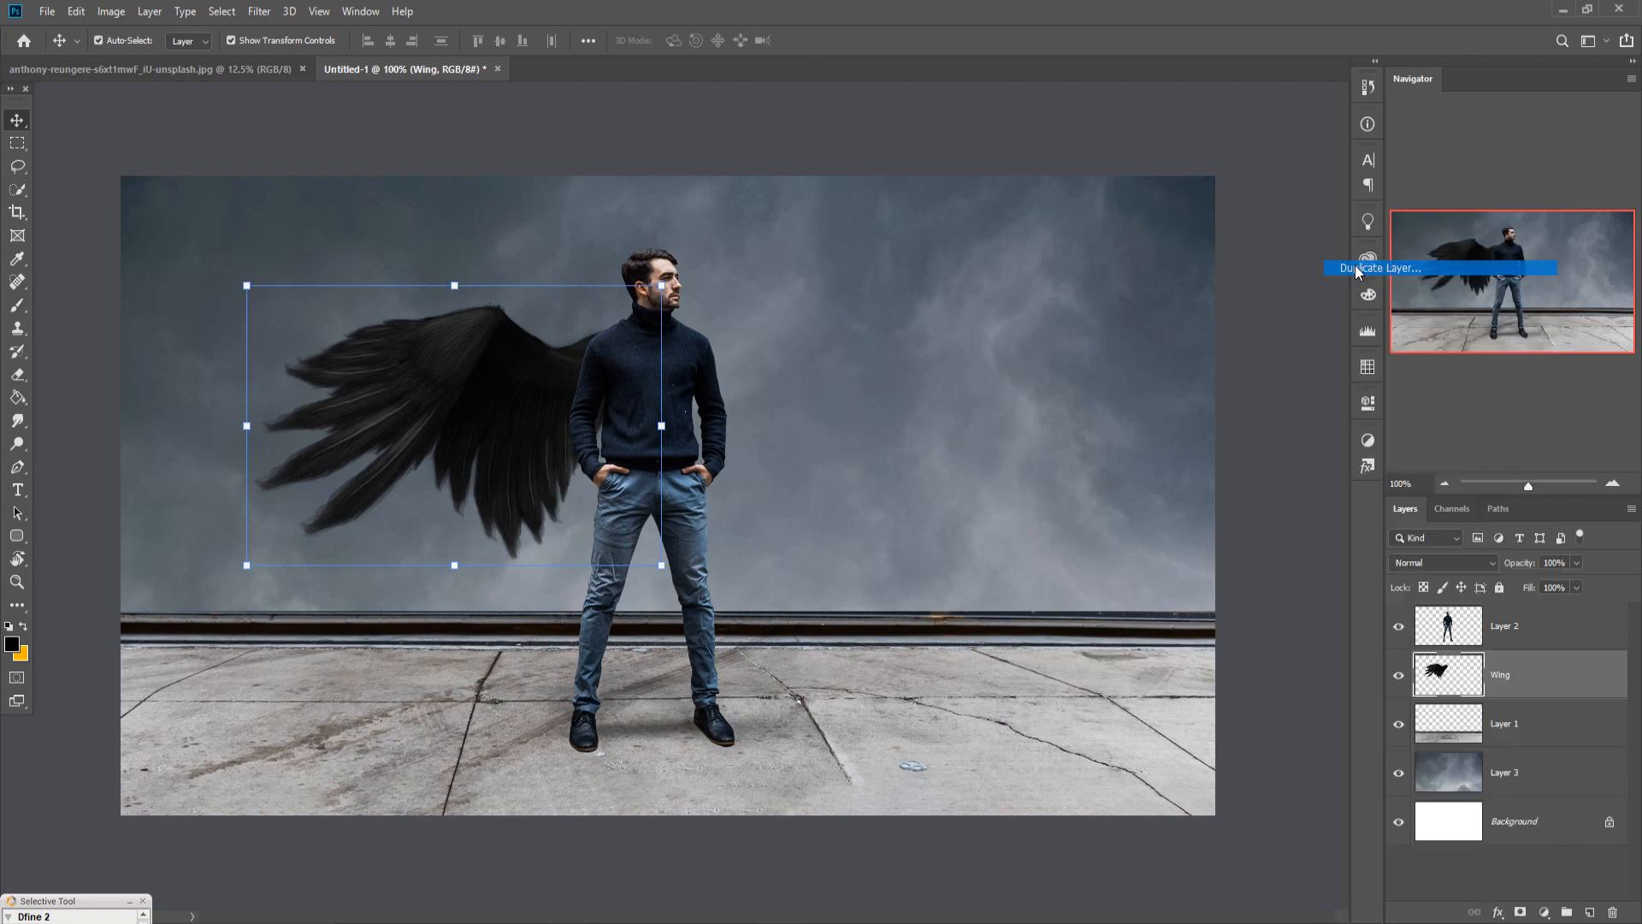
{"action": "left_click", "coordinate": [961, 263]}
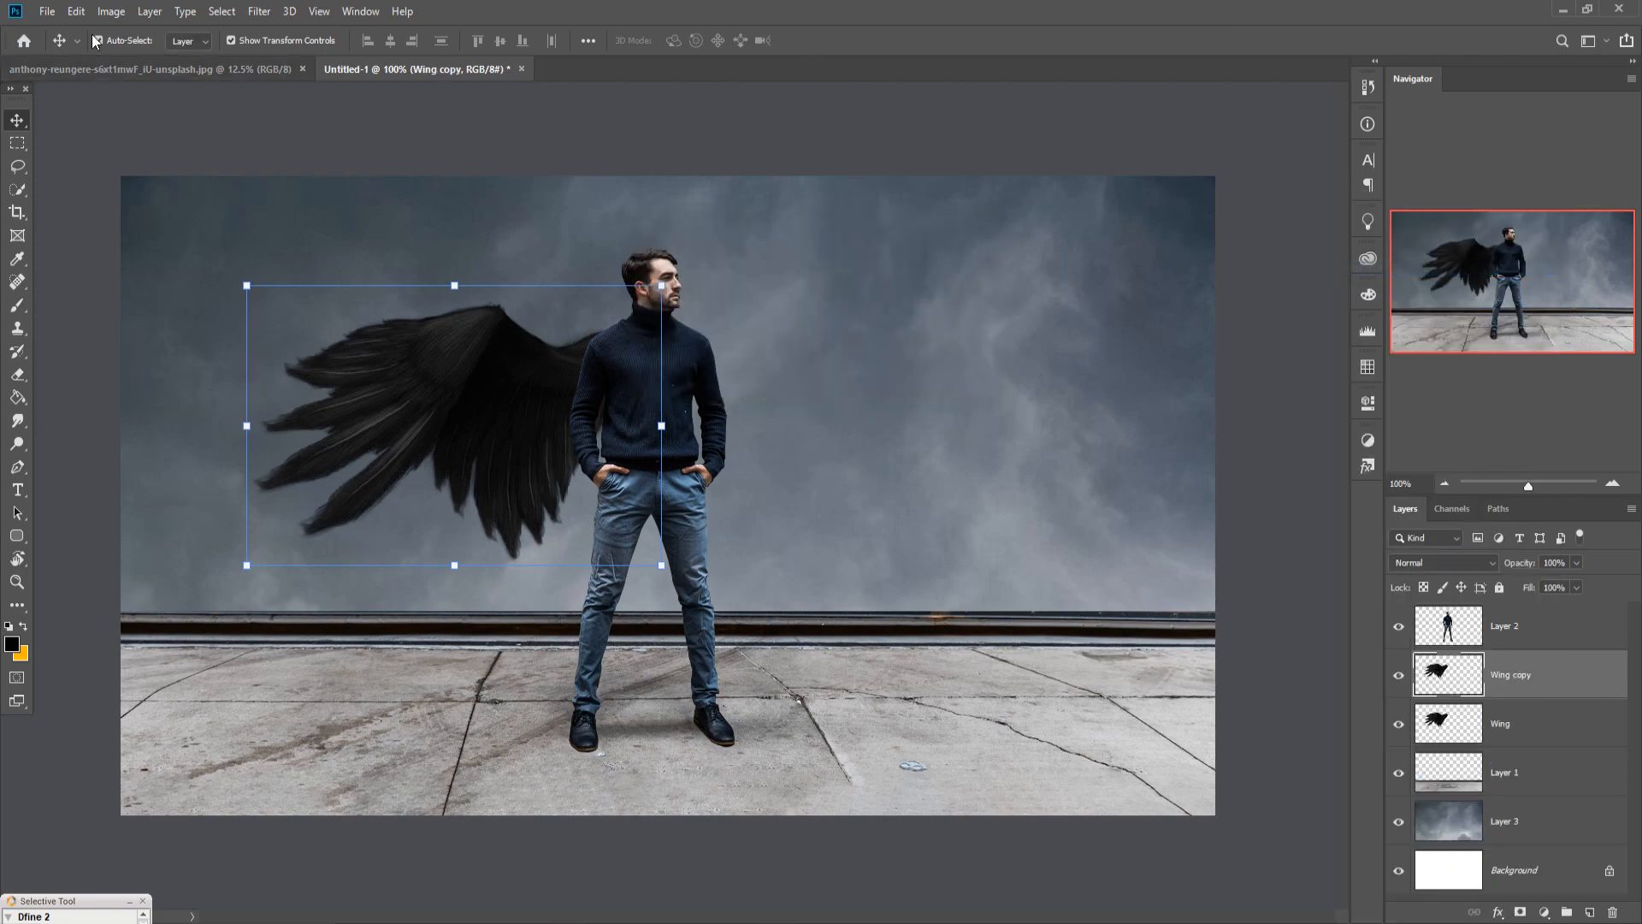
{"action": "left_click", "coordinate": [76, 11]}
{"action": "mouse_move", "coordinate": [124, 420]}
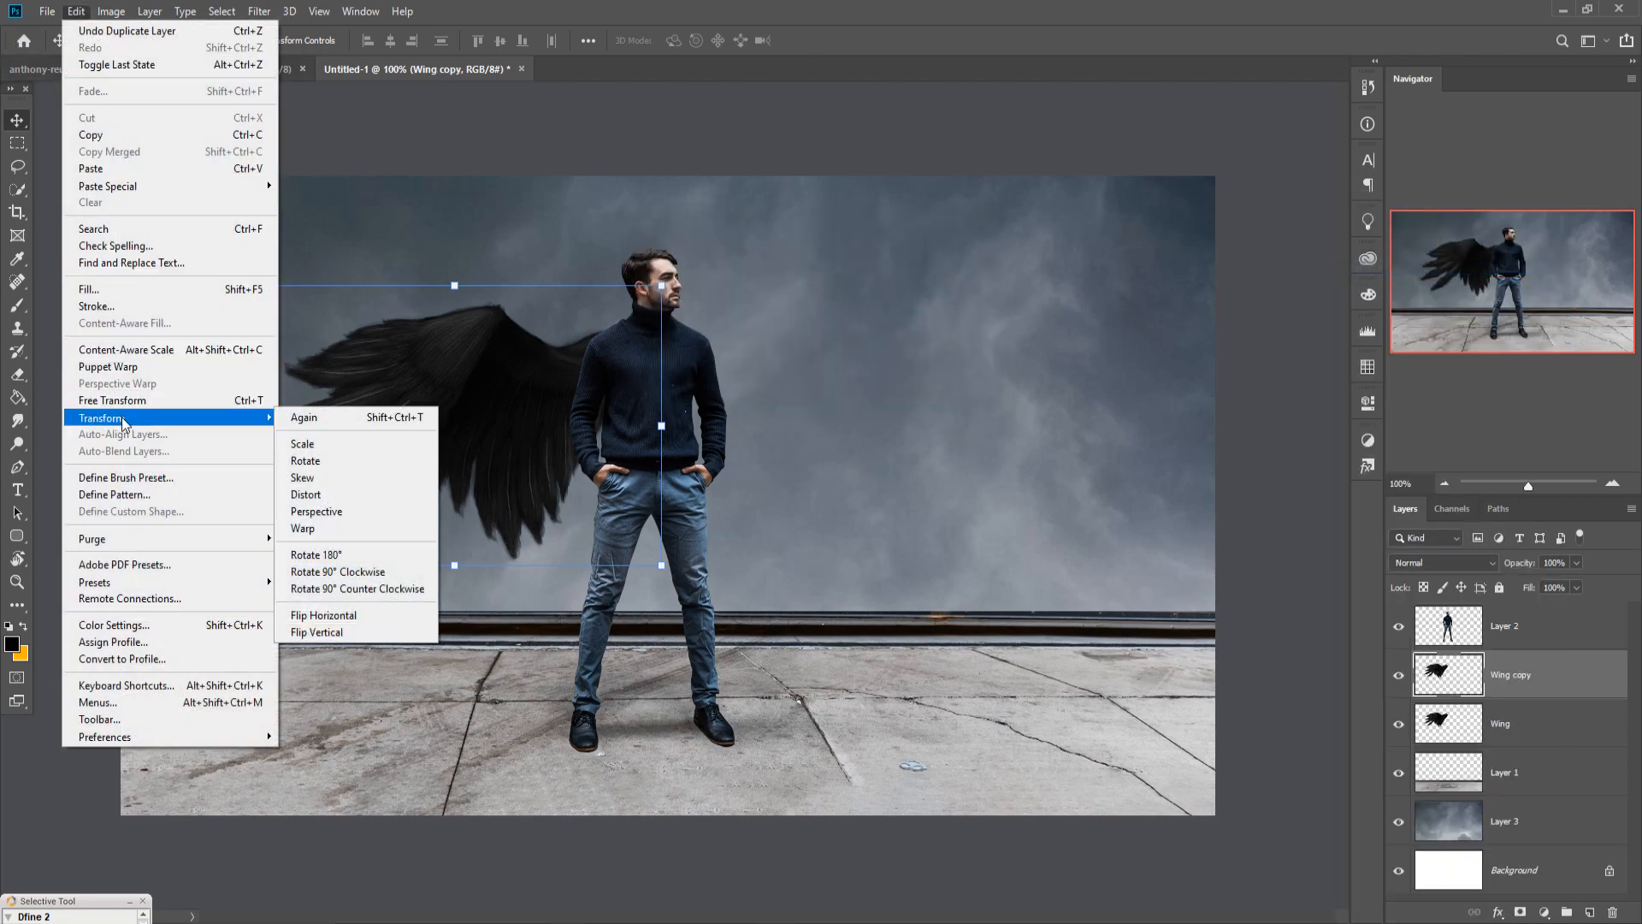
{"action": "left_click", "coordinate": [344, 616]}
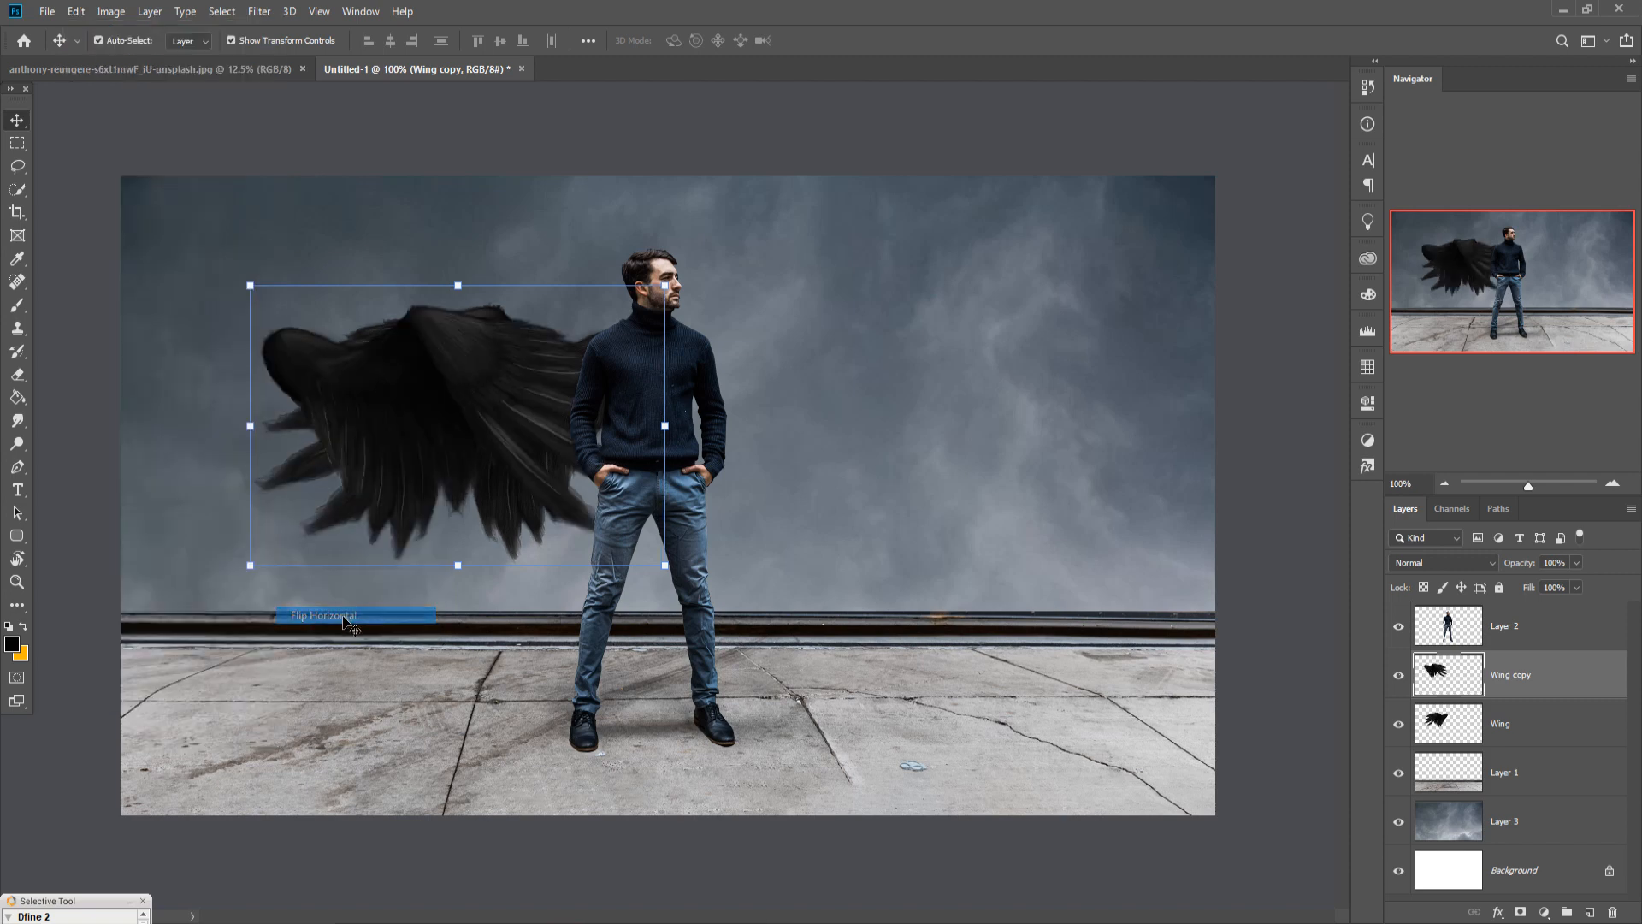
{"action": "left_click_drag", "start_coordinate": [417, 366], "coordinate": [821, 358]}
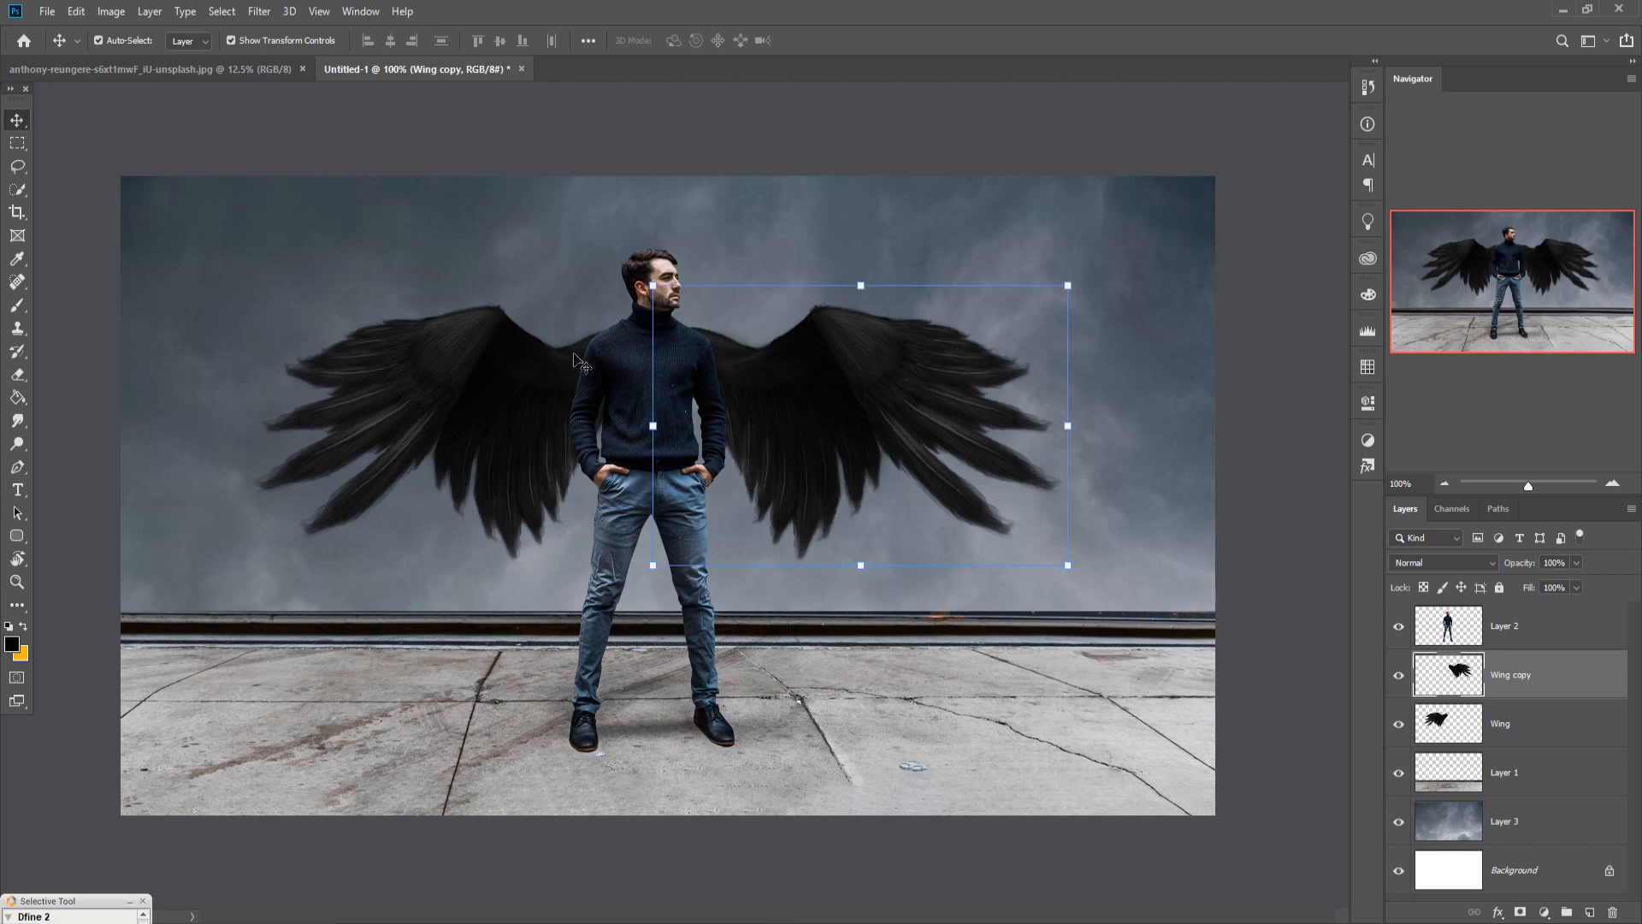
{"action": "key", "text": "ctrl+t"}
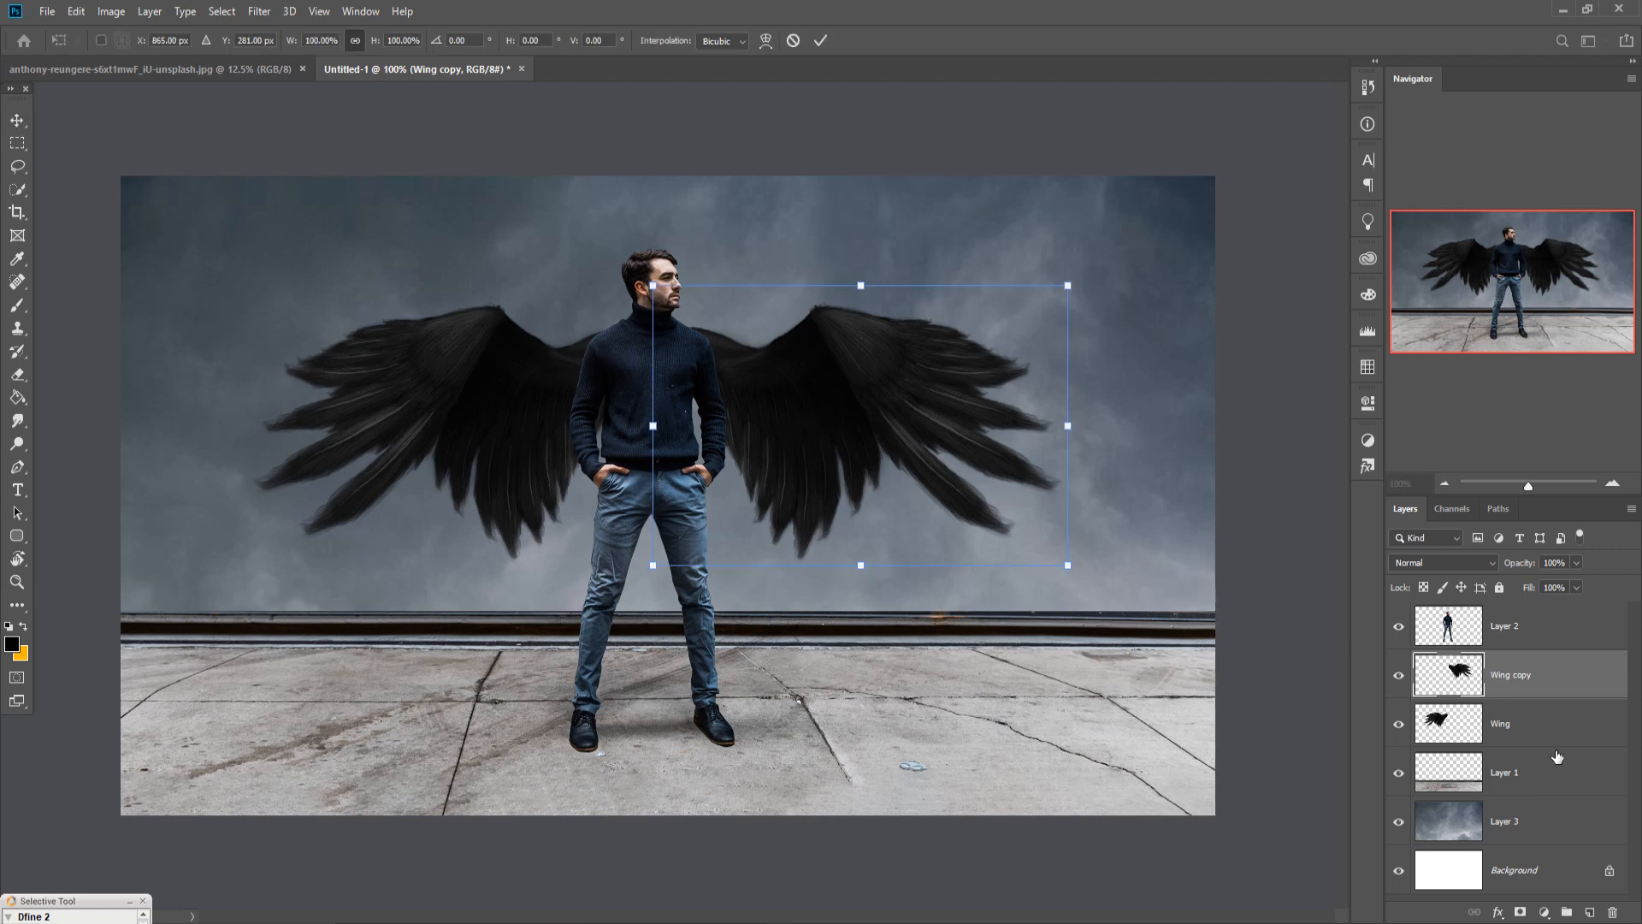
{"action": "key", "text": "Return"}
Add a Curves adjustment layer above Layer 1 and pull the RGB curve down to darken the pavement and sky.
{"action": "left_click", "coordinate": [1556, 775]}
{"action": "left_click", "coordinate": [1545, 912]}
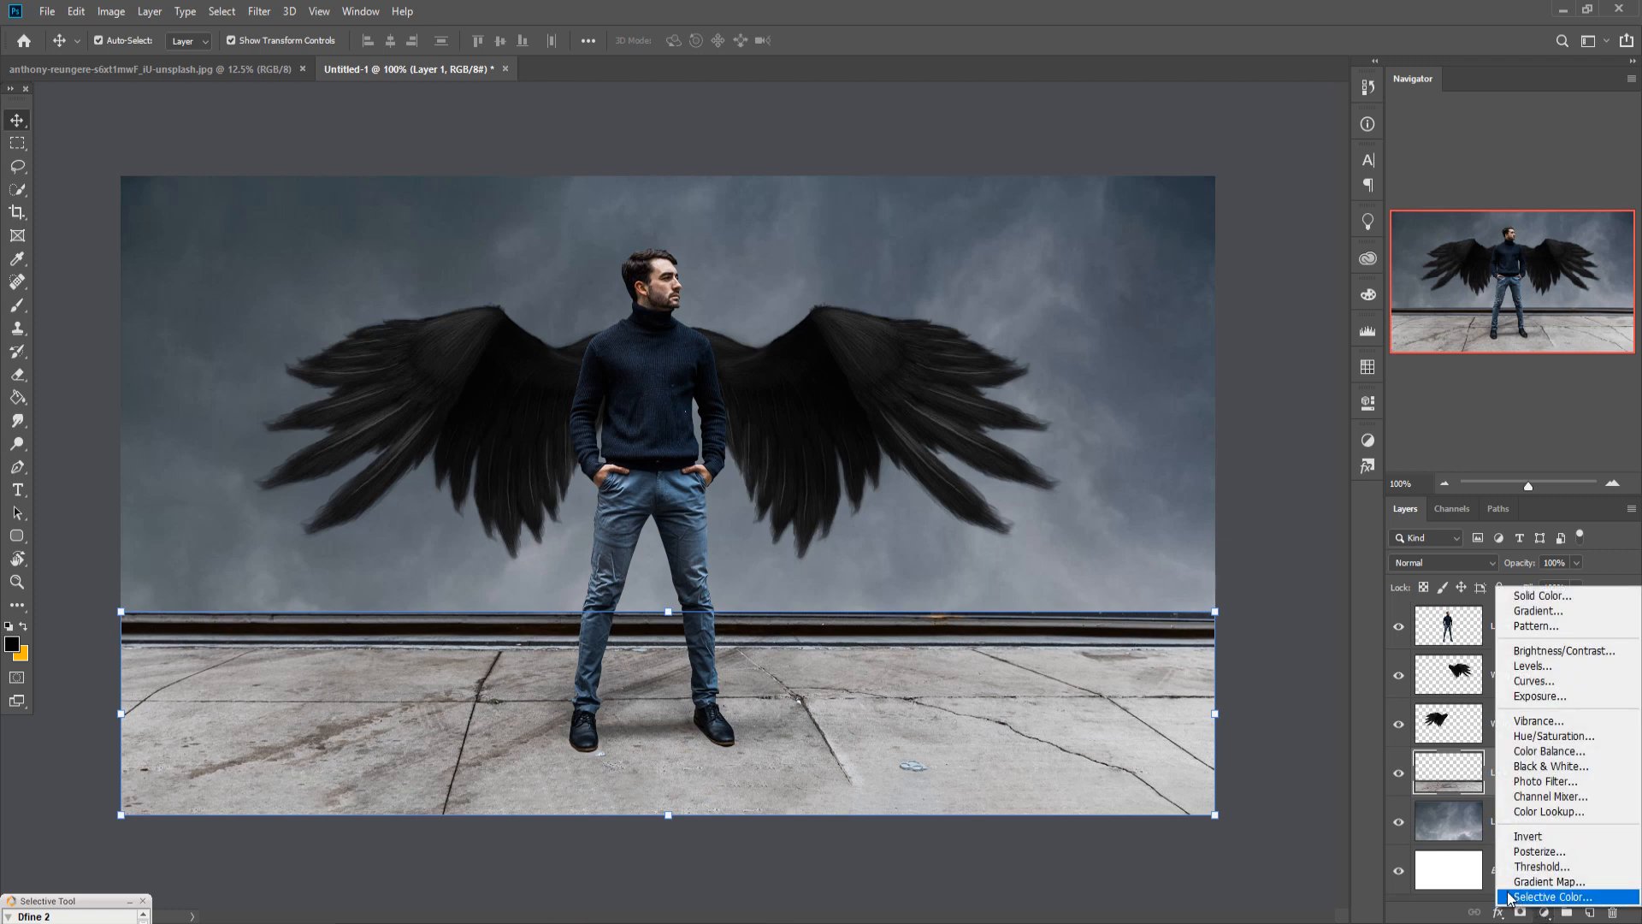
{"action": "left_click", "coordinate": [1467, 773]}
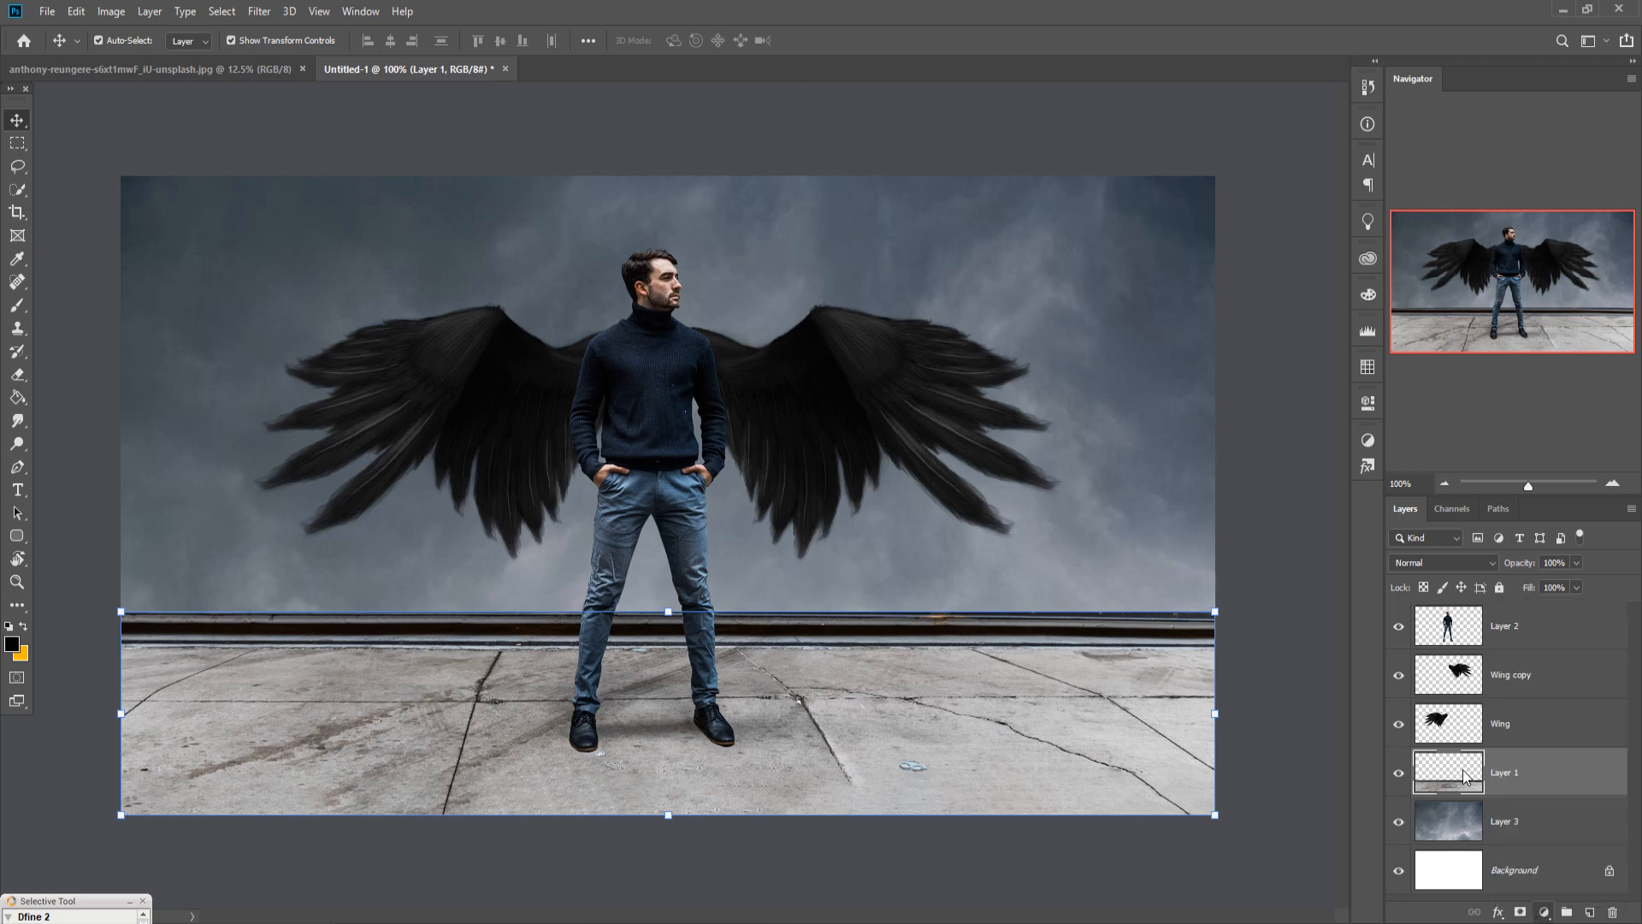
{"action": "left_click", "coordinate": [1545, 911]}
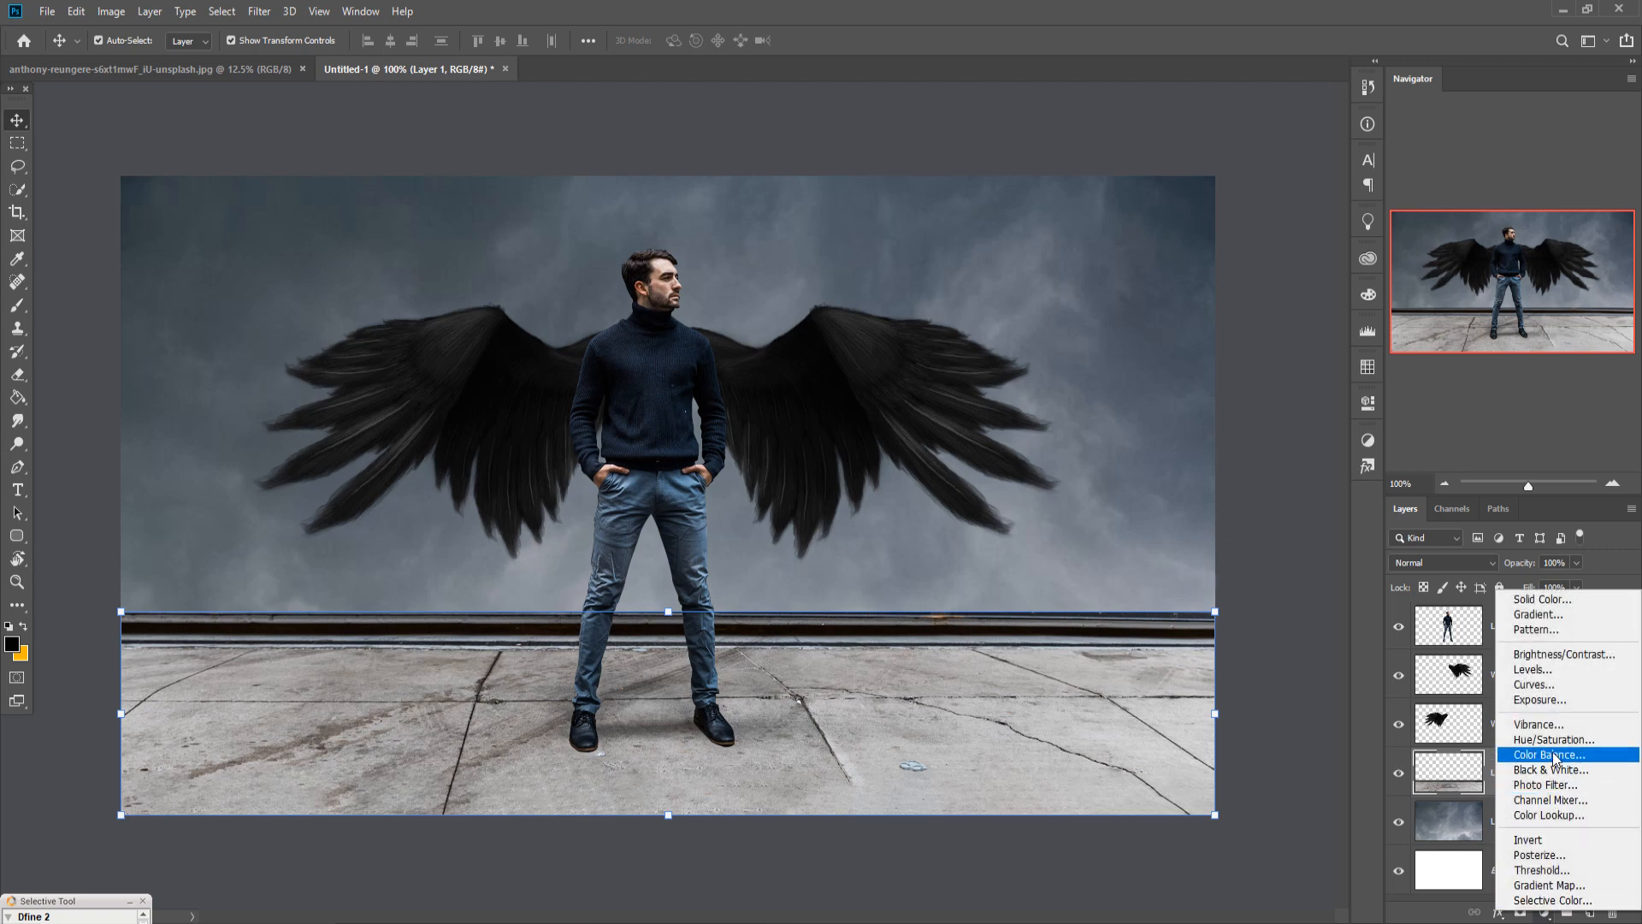
{"action": "left_click", "coordinate": [1537, 685]}
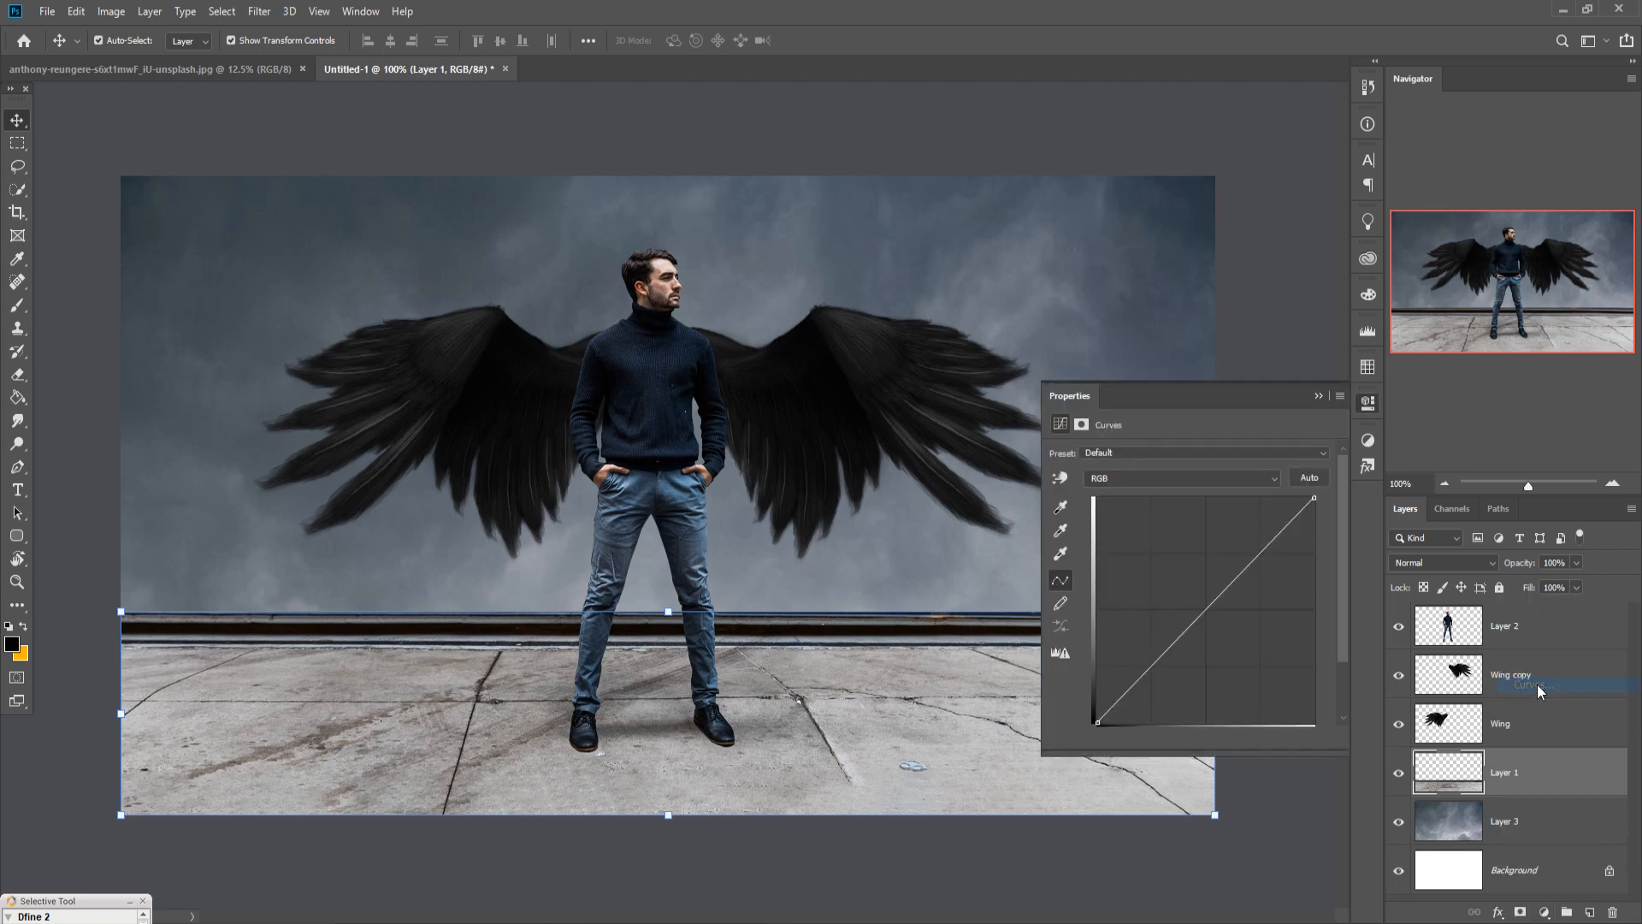
{"action": "left_click_drag", "start_coordinate": [1221, 612], "coordinate": [1253, 633]}
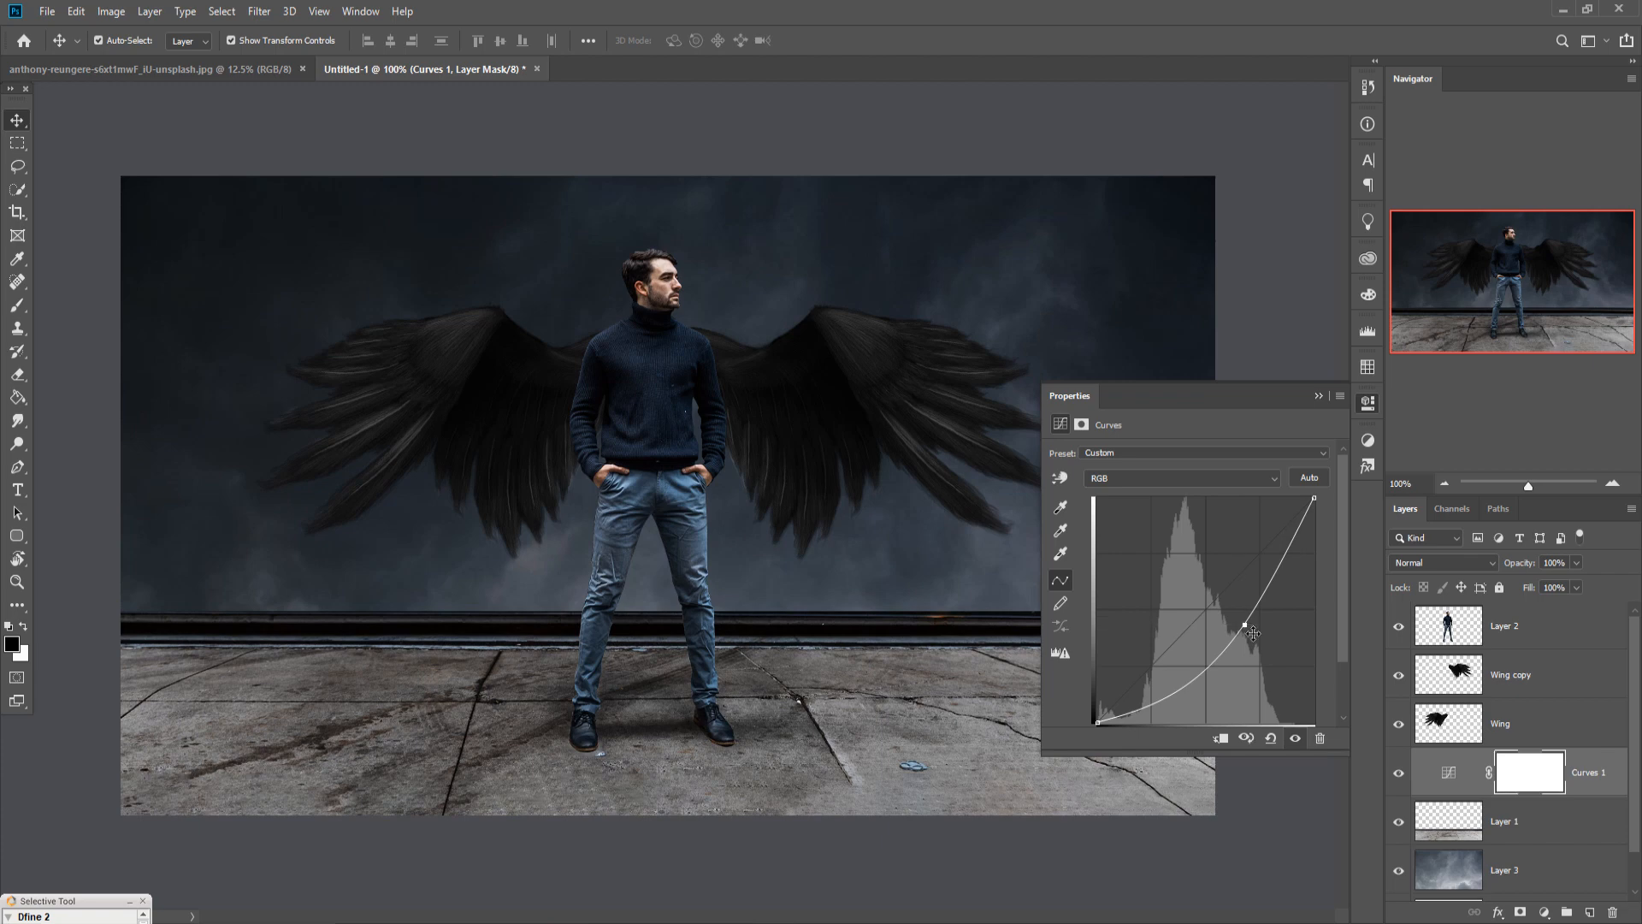
{"action": "left_click", "coordinate": [1318, 397]}
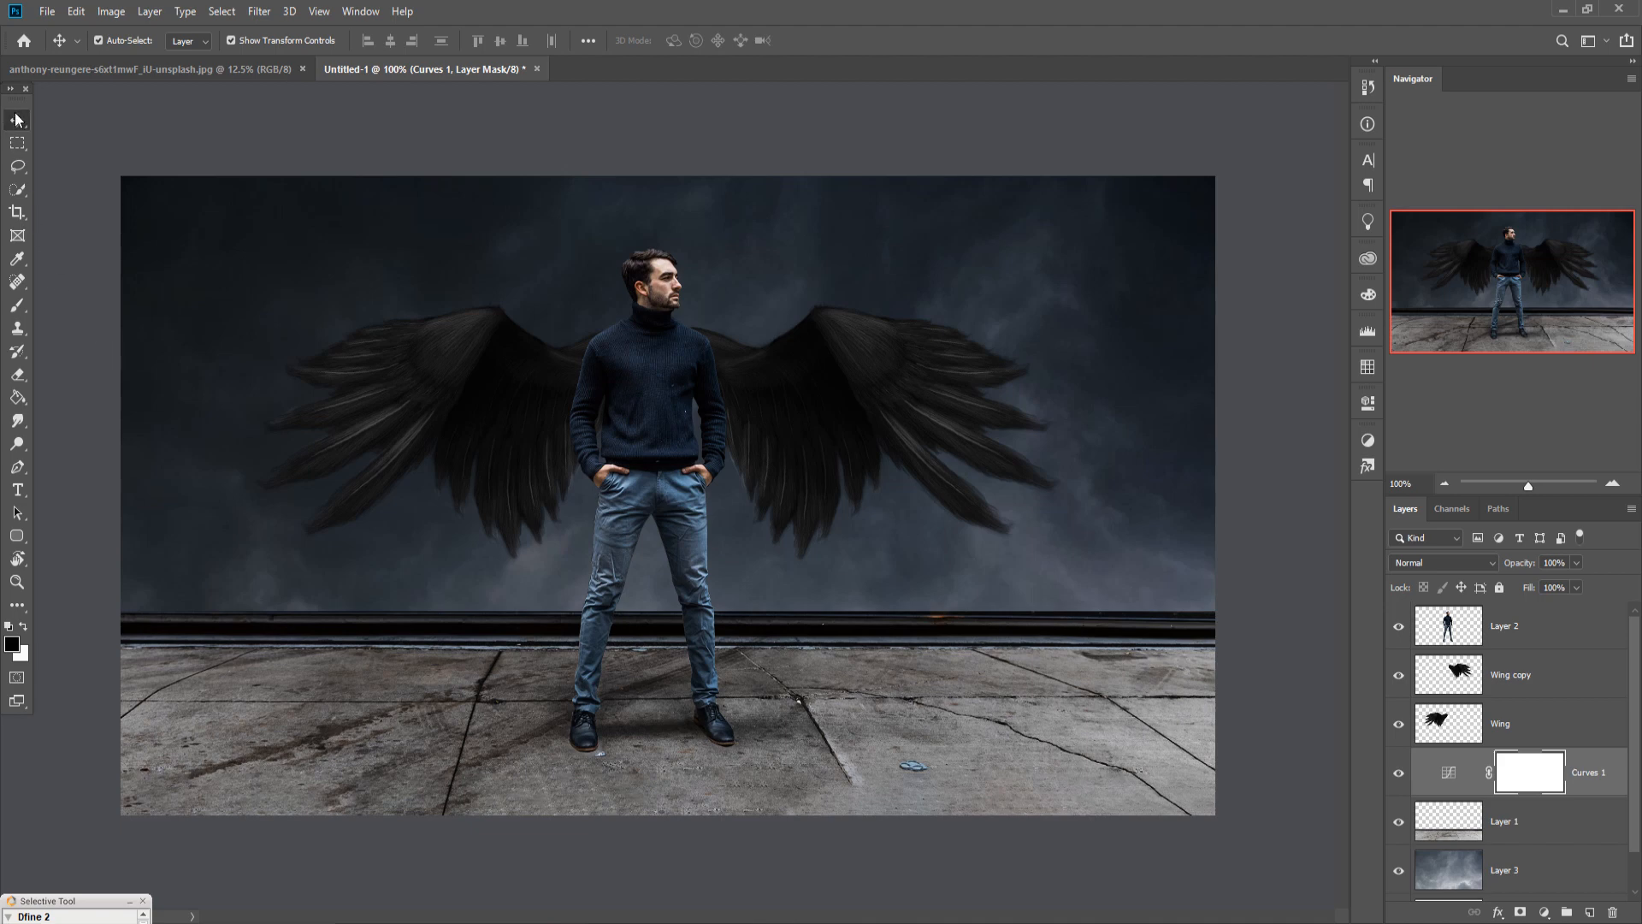
Add a new layer above Layer 2 and outline a triangular selection on the man's sweater chest with the Polygonal Lasso.
{"action": "left_click", "coordinate": [665, 411]}
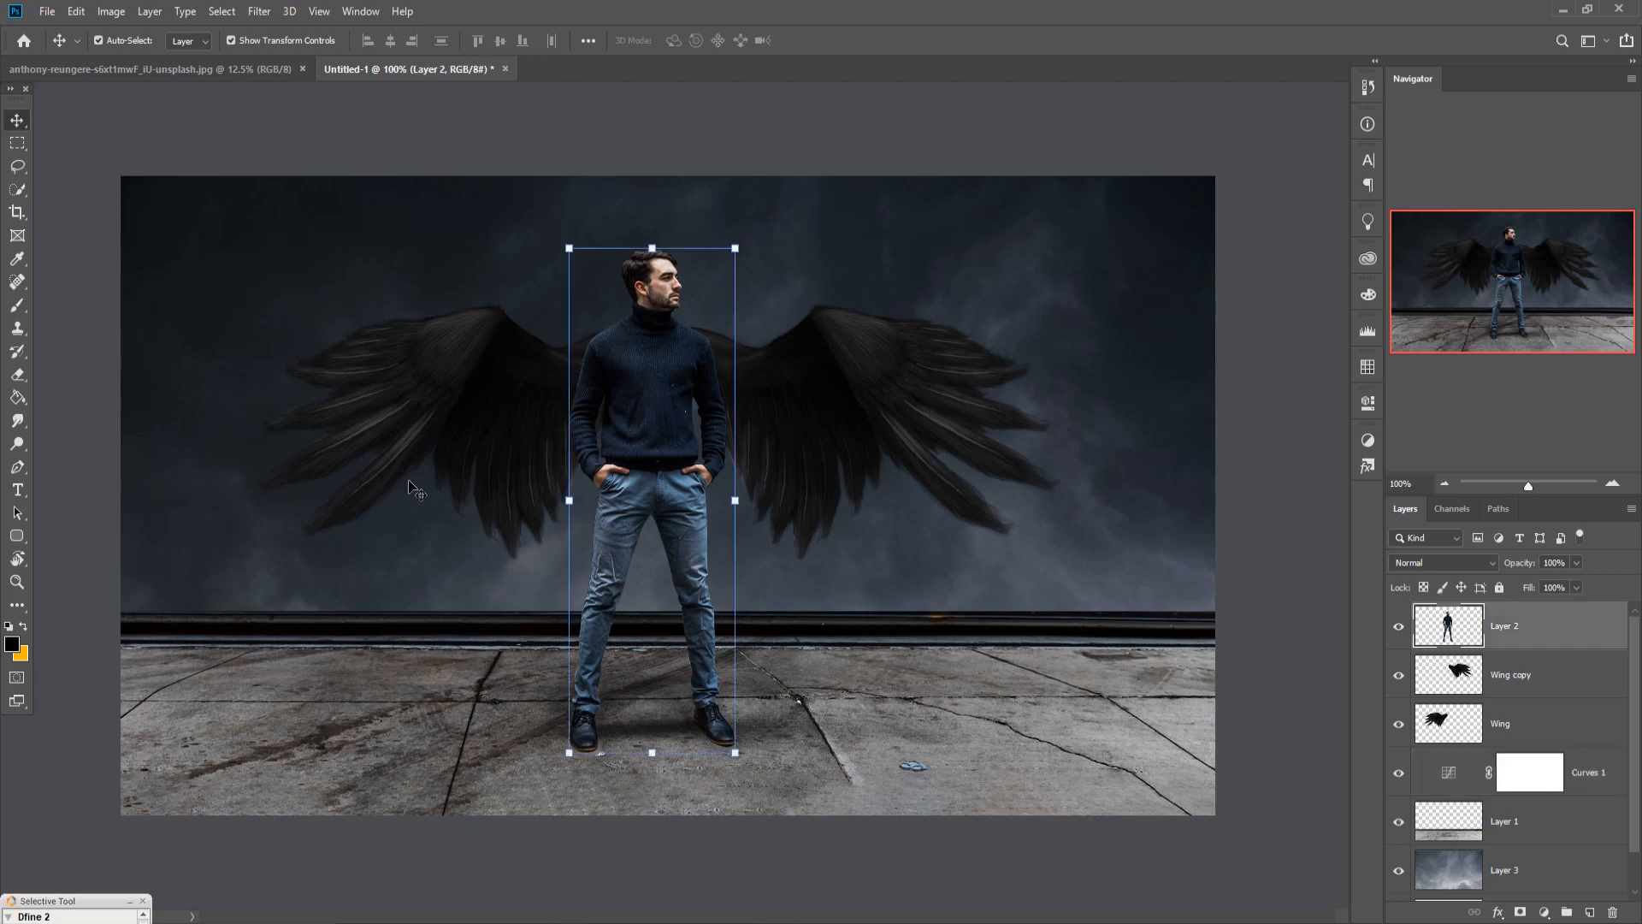
{"action": "left_click", "coordinate": [18, 147]}
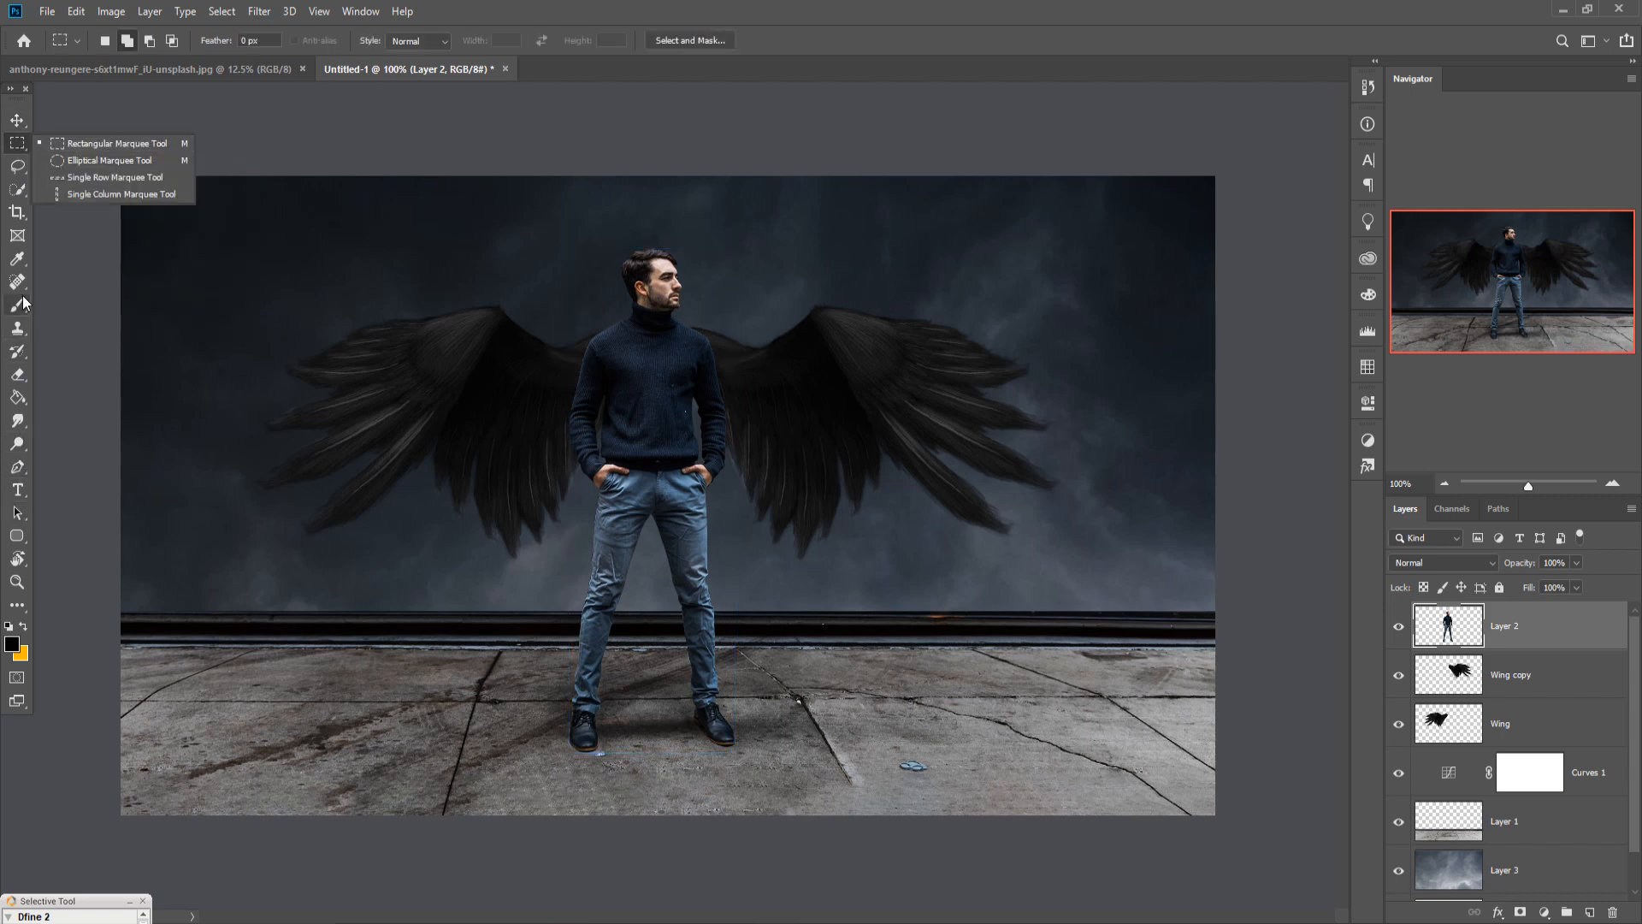
{"action": "left_click", "coordinate": [20, 170]}
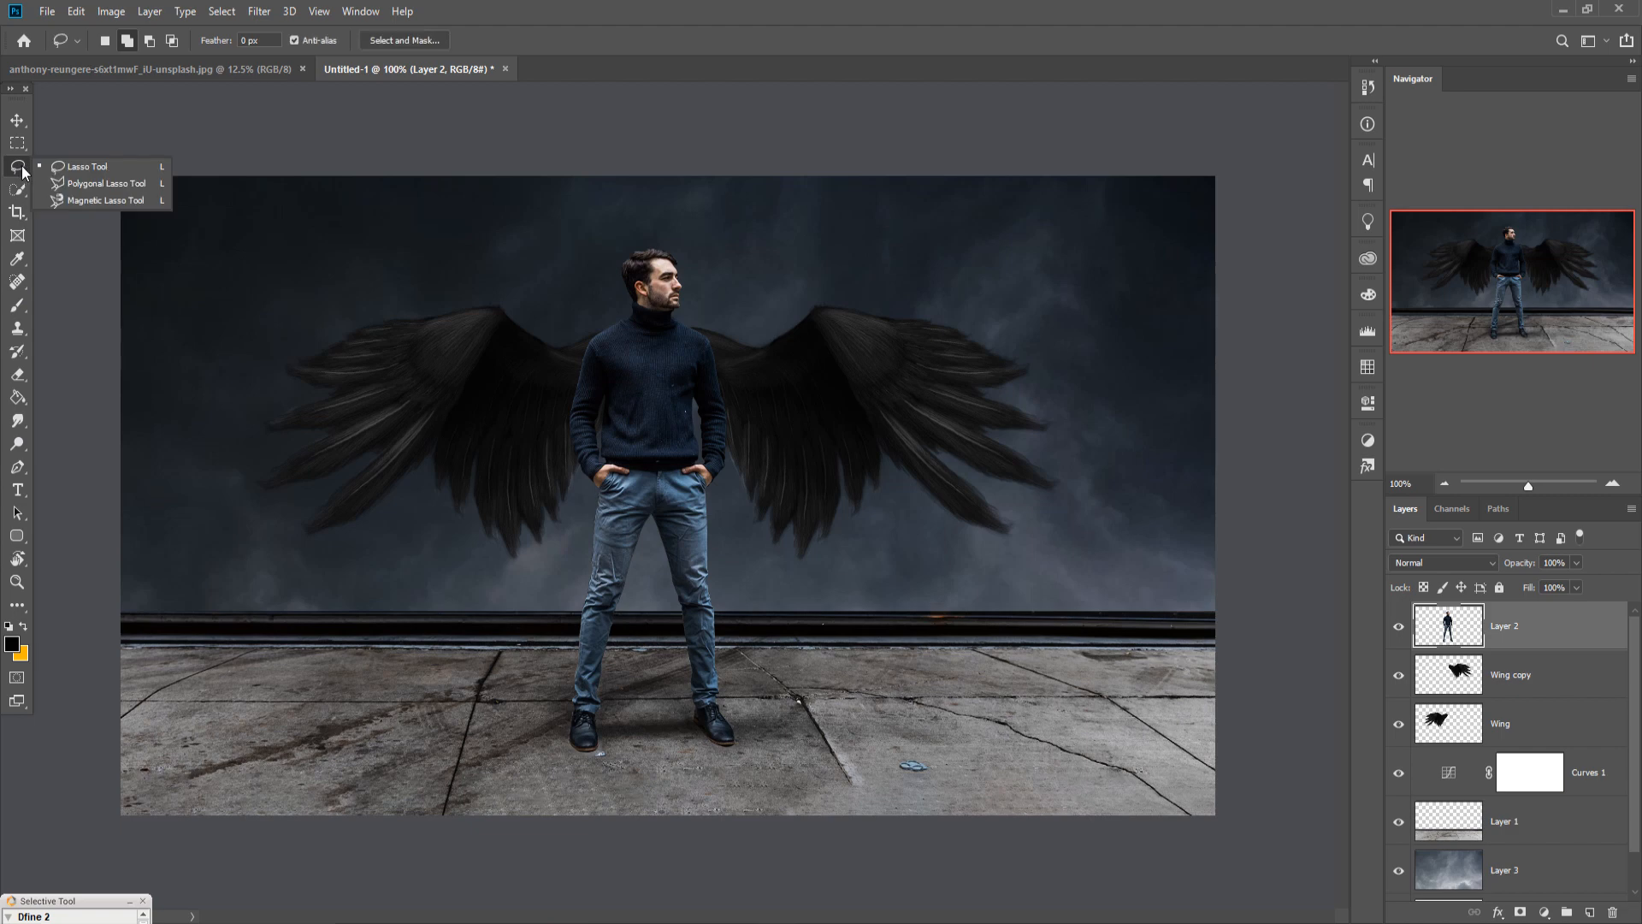
{"action": "left_click", "coordinate": [103, 183]}
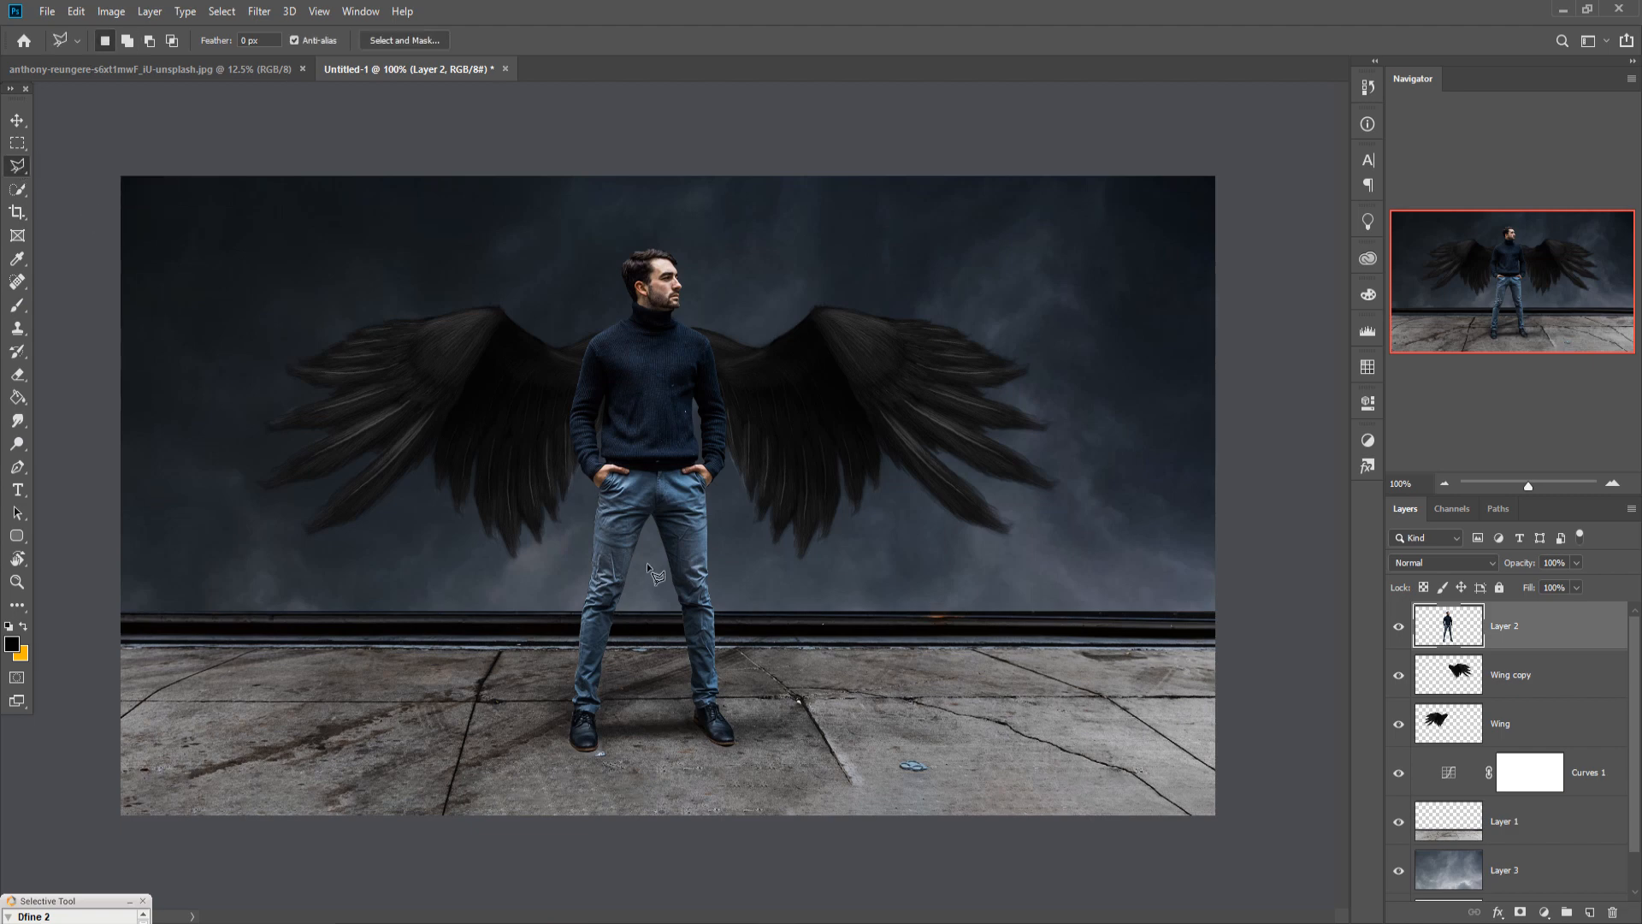
{"action": "key", "text": "ctrl+plus"}
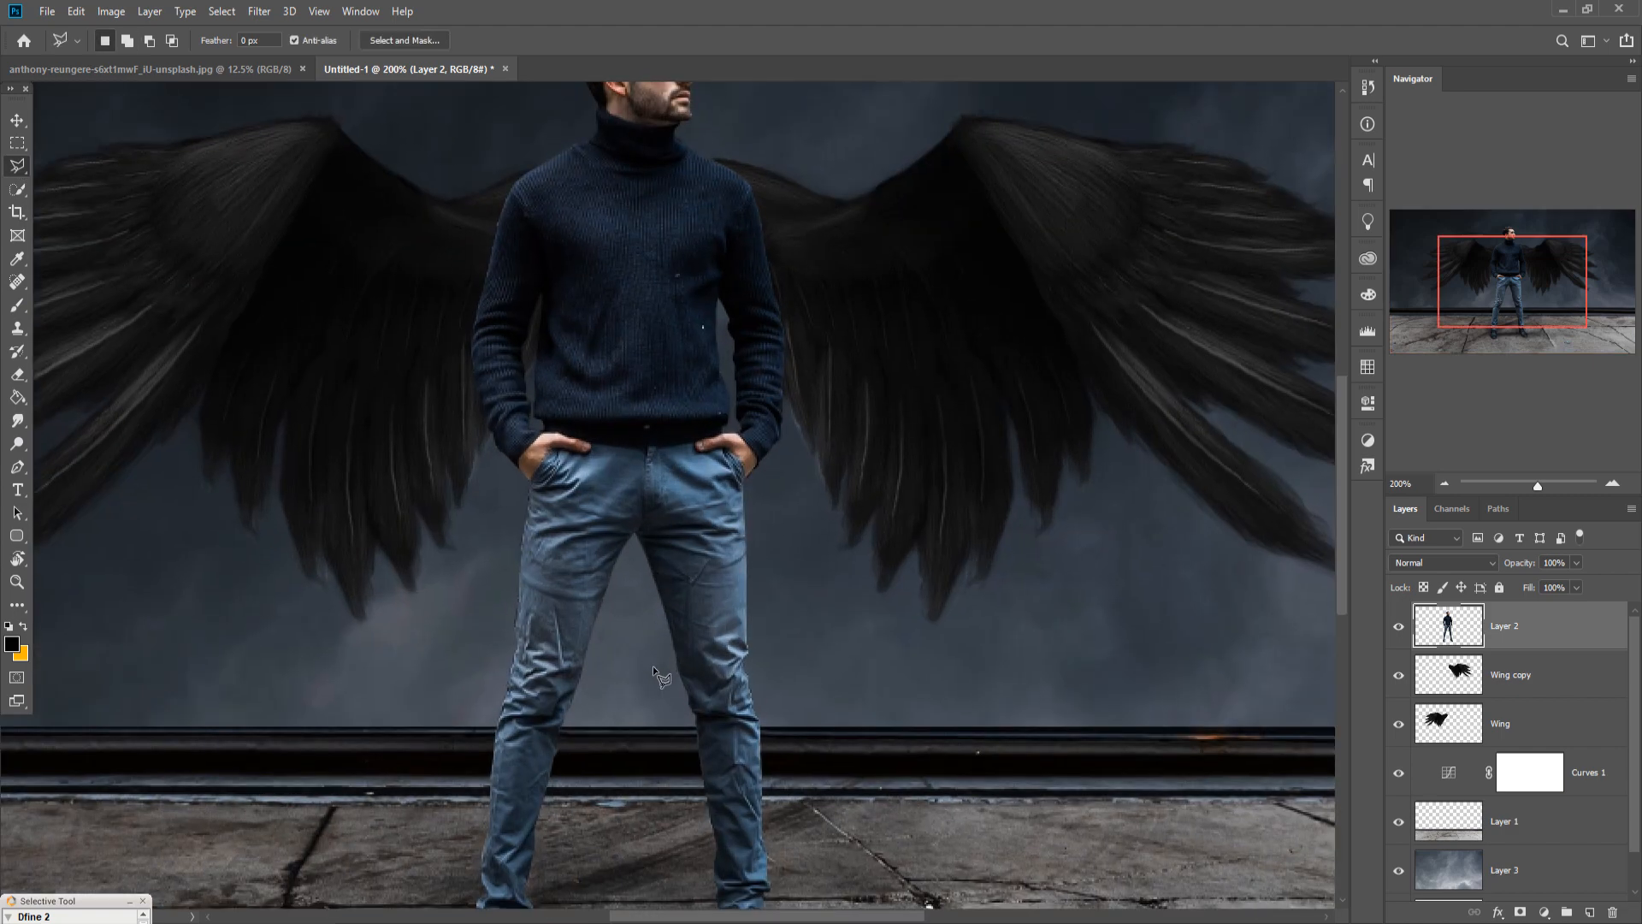
{"action": "left_click", "coordinate": [1589, 912]}
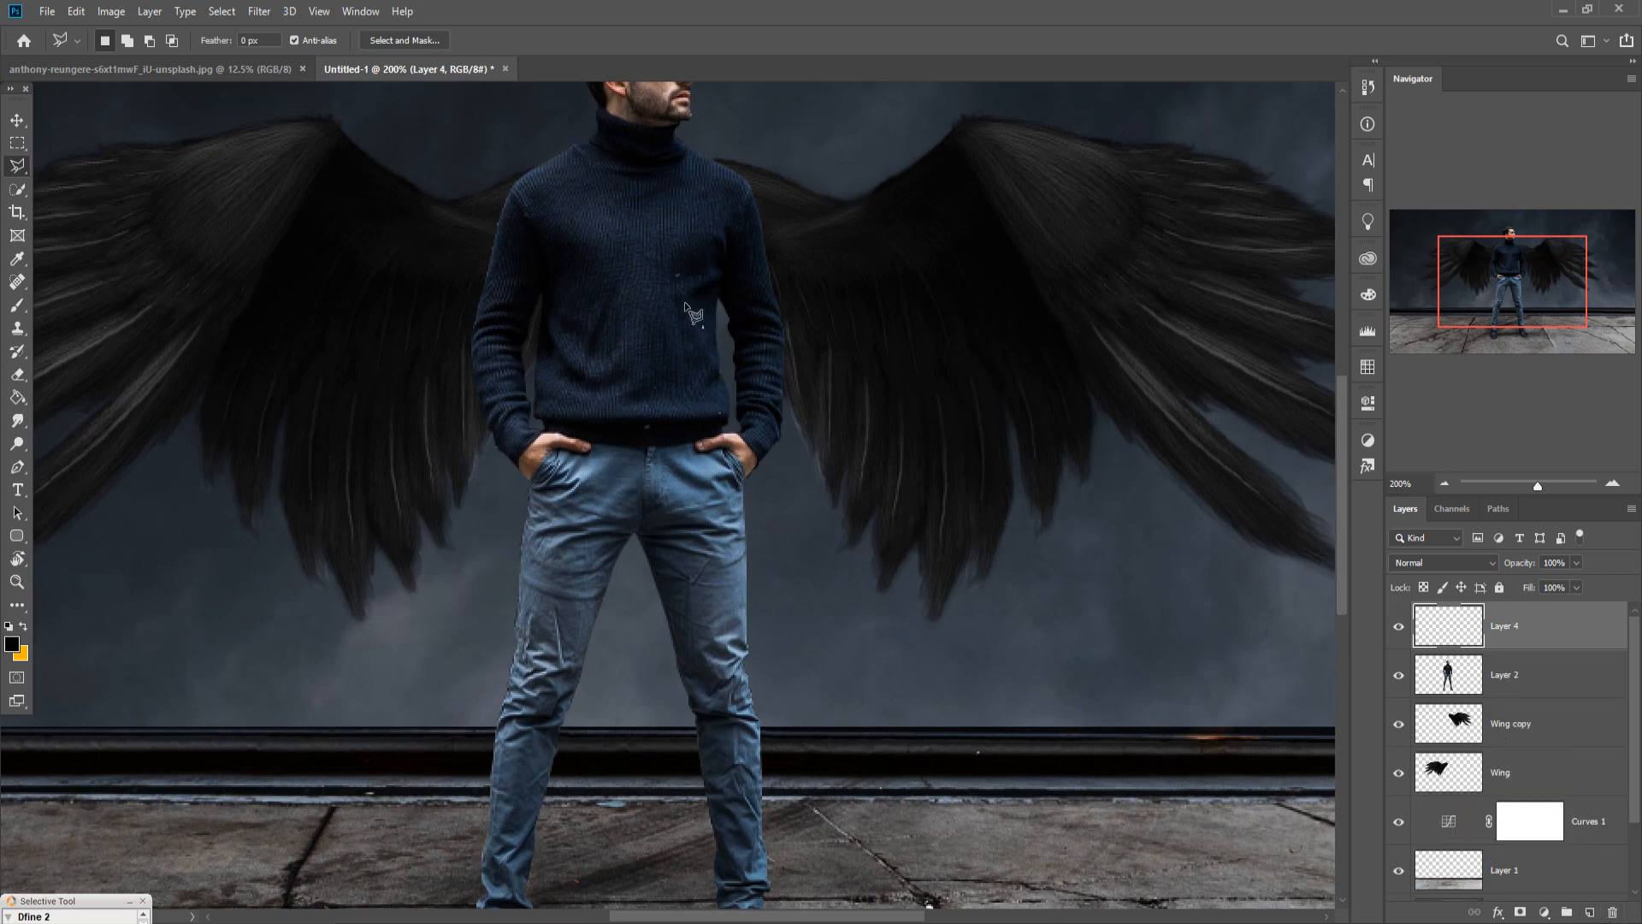
{"action": "left_click", "coordinate": [634, 211]}
{"action": "left_click", "coordinate": [588, 301]}
{"action": "left_click", "coordinate": [685, 301]}
{"action": "left_click", "coordinate": [634, 212]}
{"action": "key", "text": "v"}
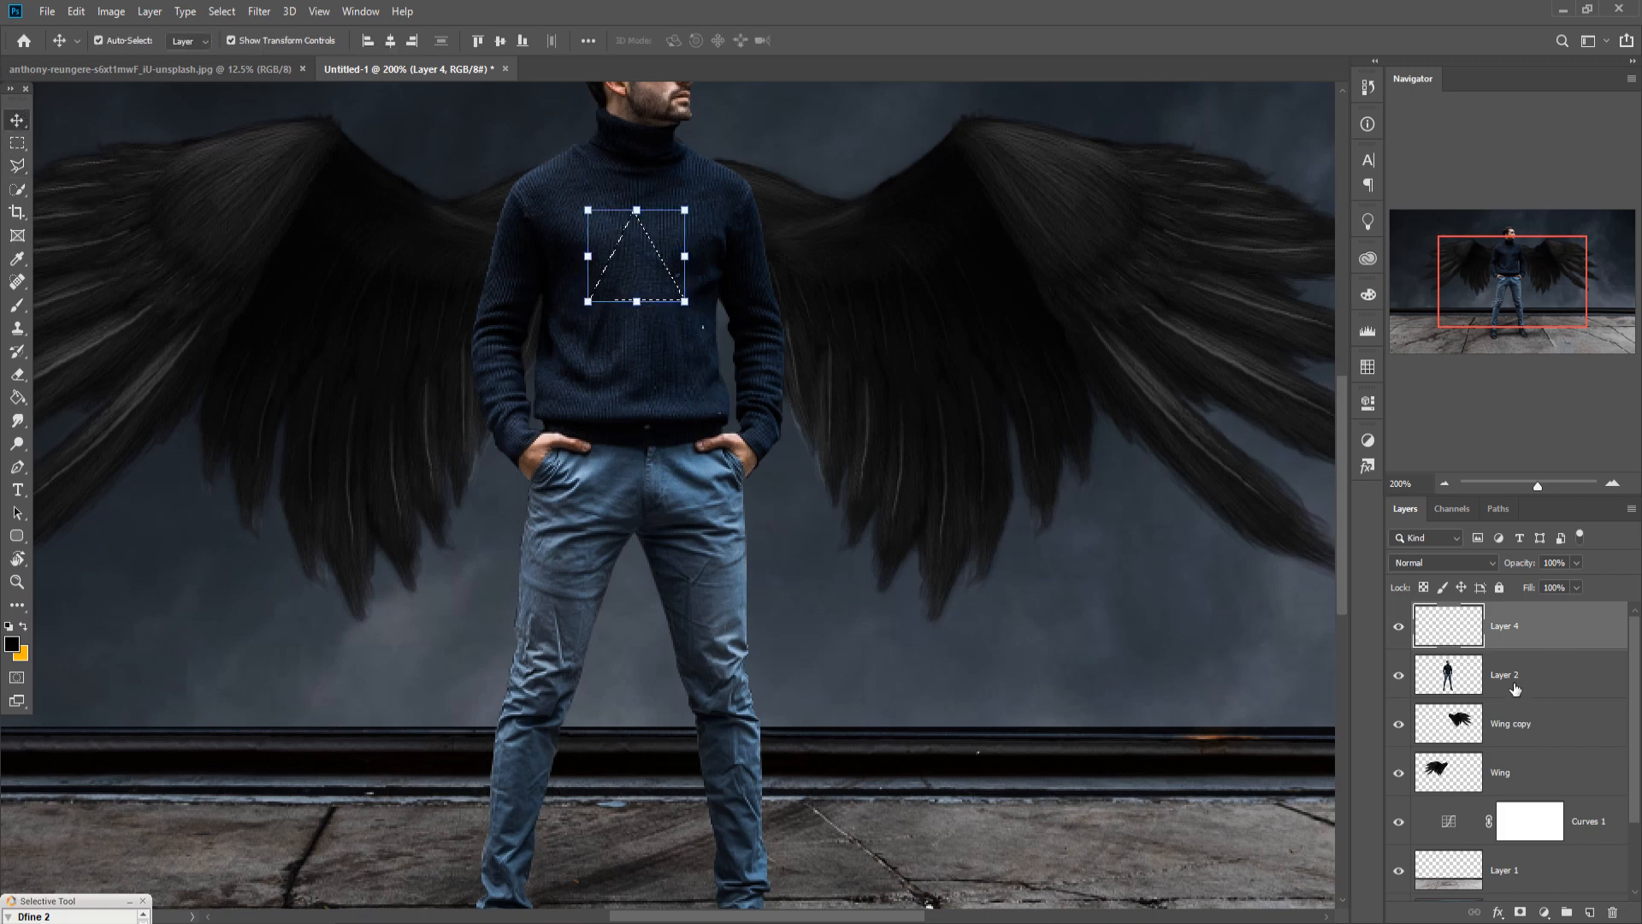
Fill the triangular selection with a Solid Color fill layer in bright red, fb1403.
{"action": "left_click", "coordinate": [1548, 910]}
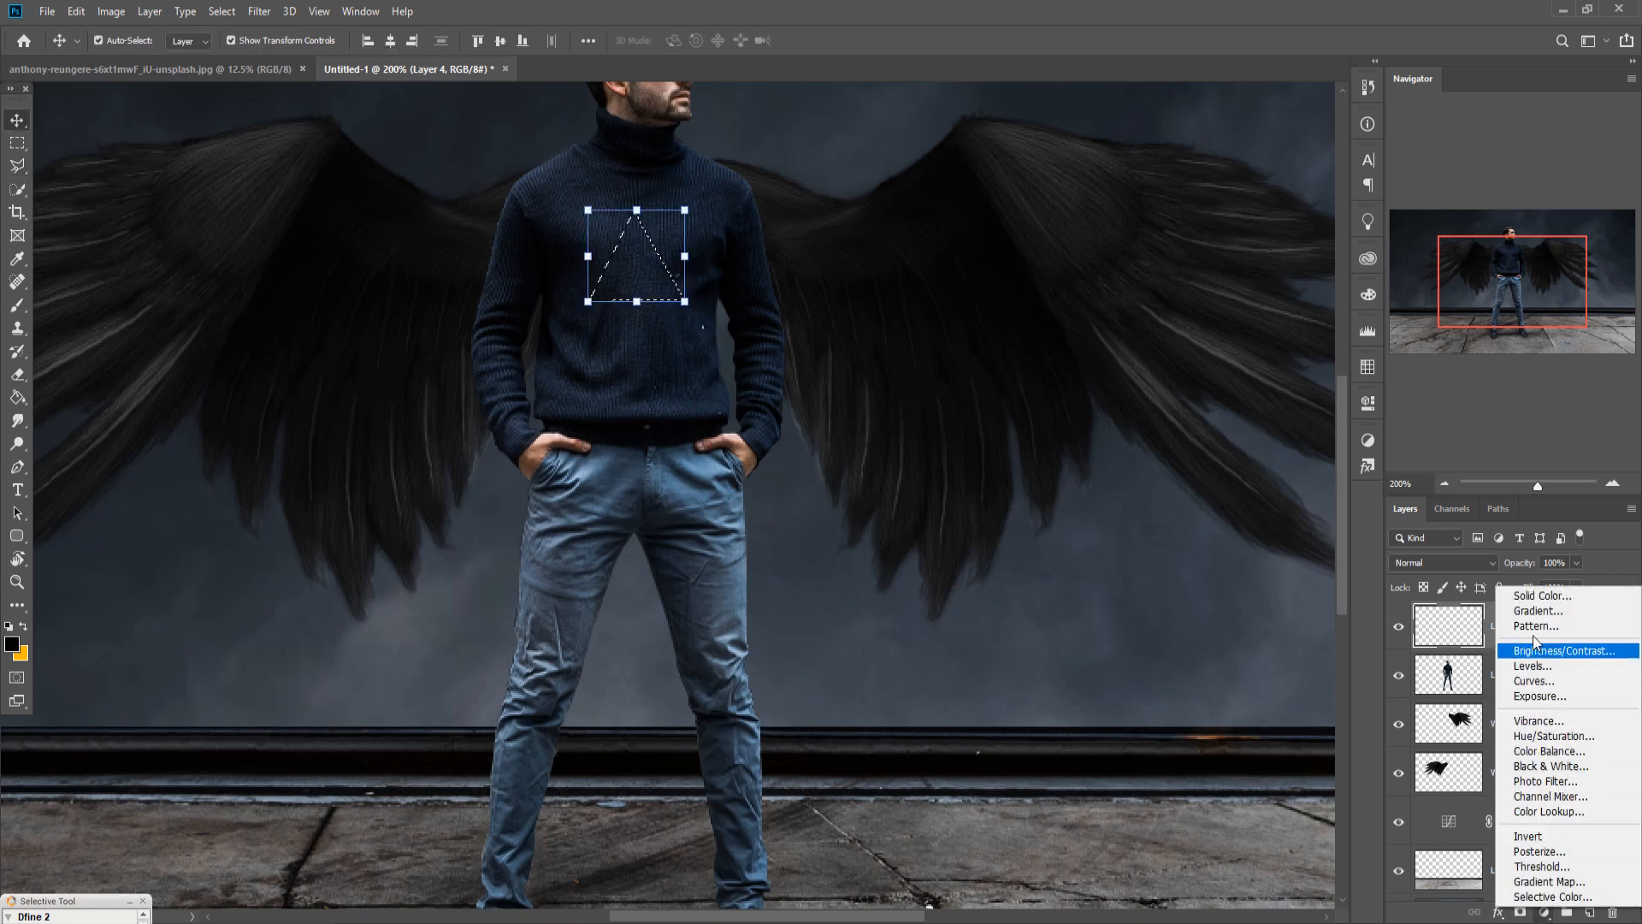
{"action": "left_click", "coordinate": [1536, 598]}
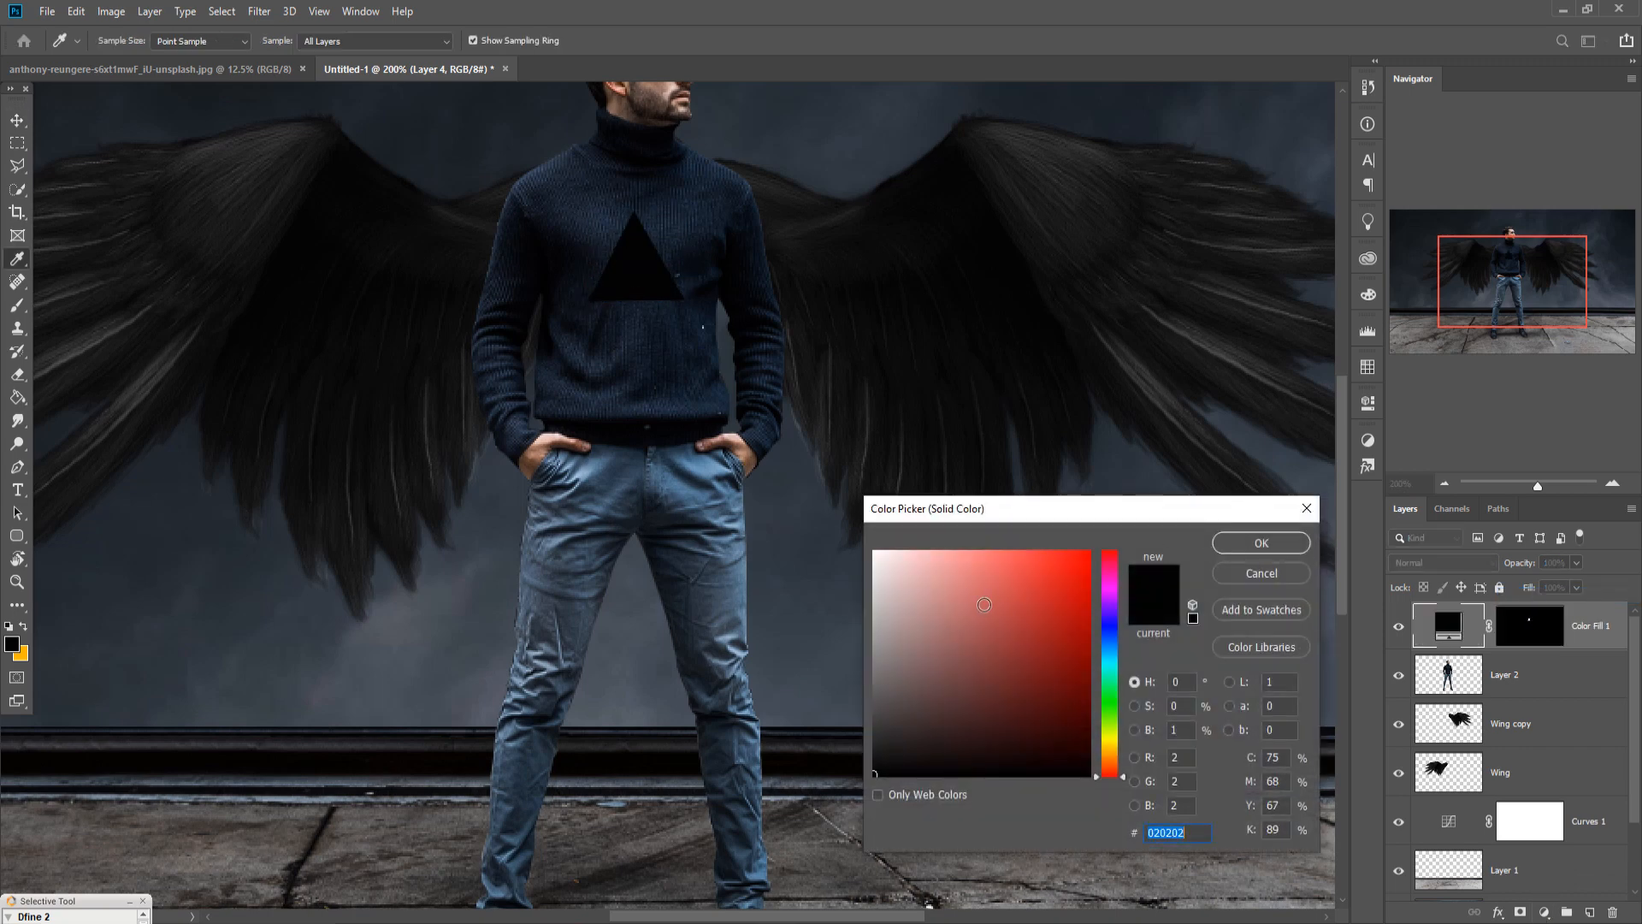
{"action": "type", "text": "fdfbfb"}
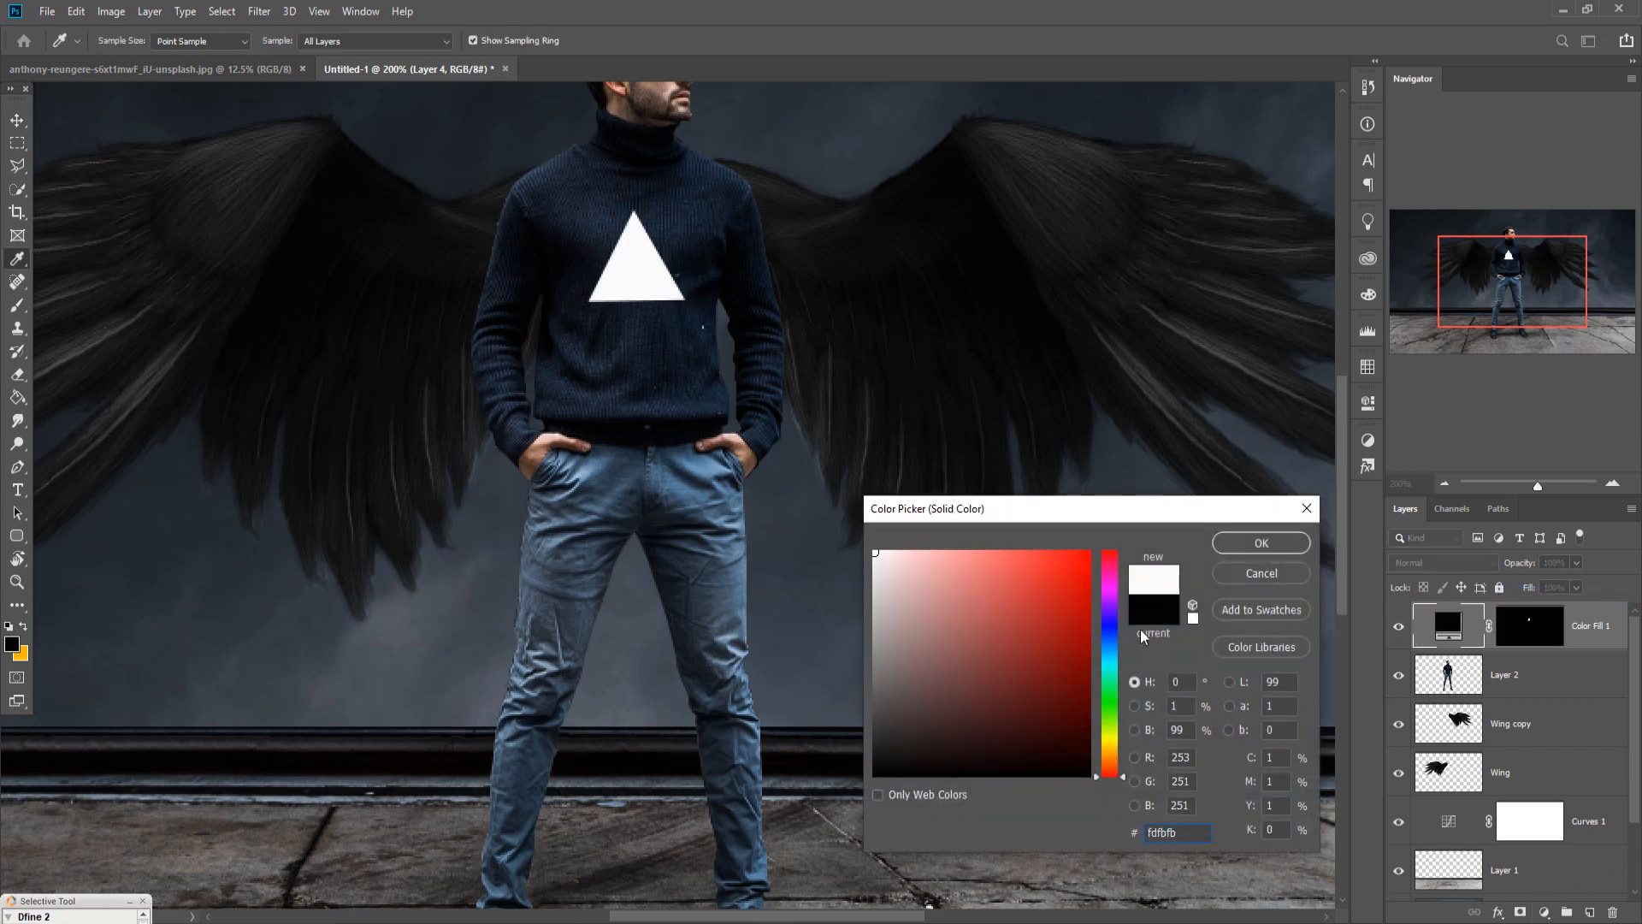
{"action": "left_click_drag", "start_coordinate": [1123, 764], "coordinate": [1124, 759]}
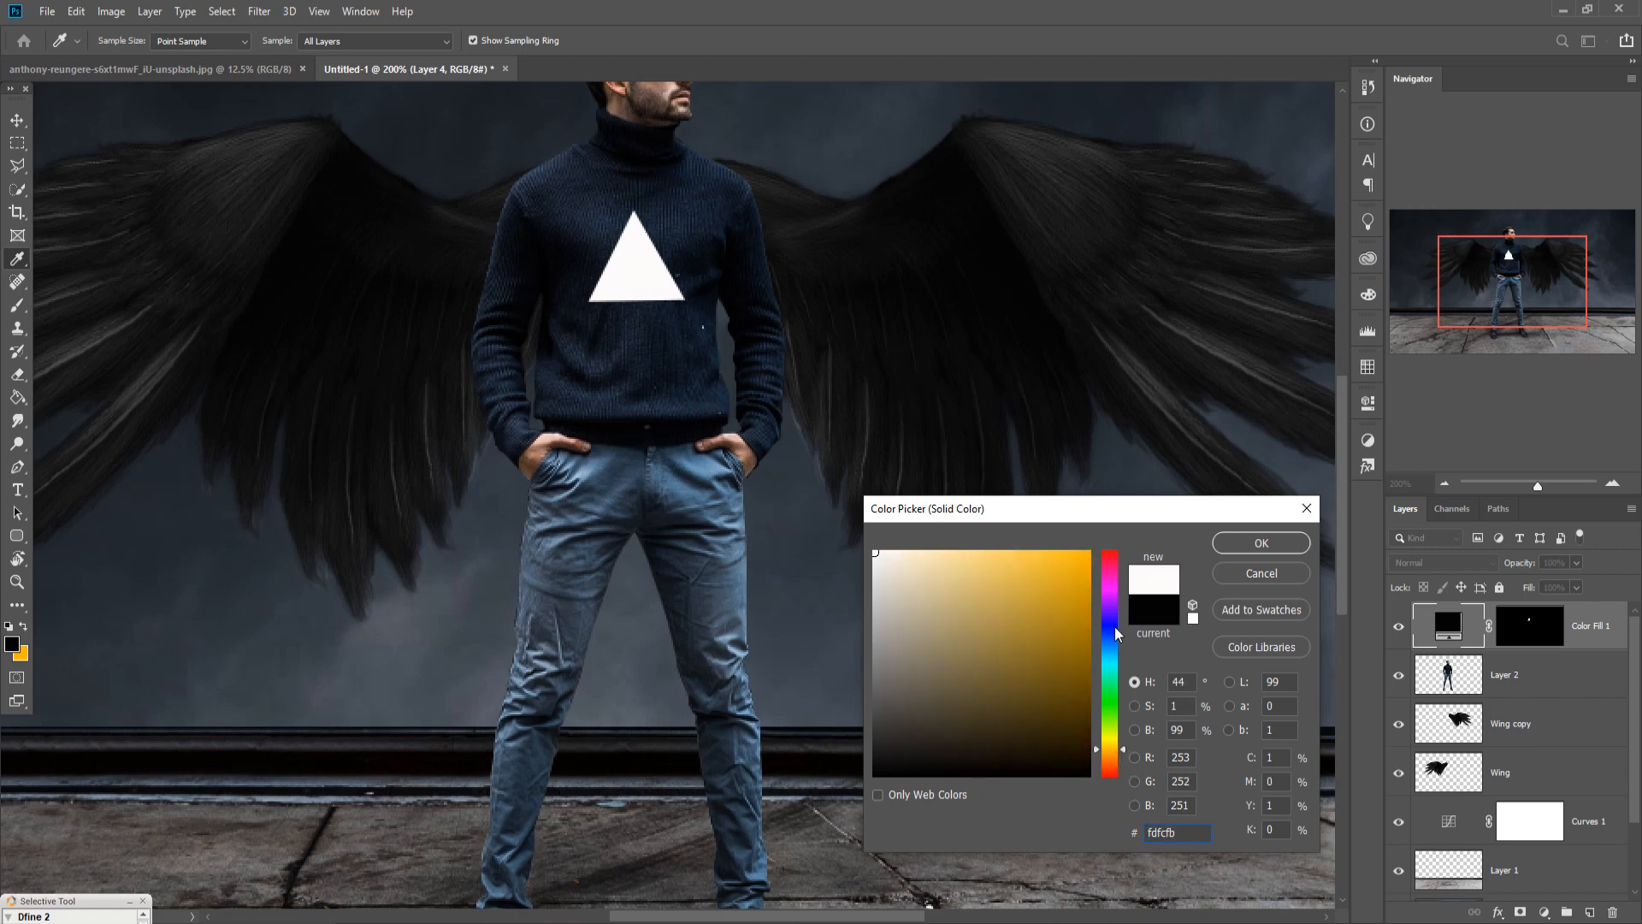
{"action": "left_click", "coordinate": [1089, 551]}
{"action": "left_click_drag", "start_coordinate": [1125, 758], "coordinate": [1125, 780]}
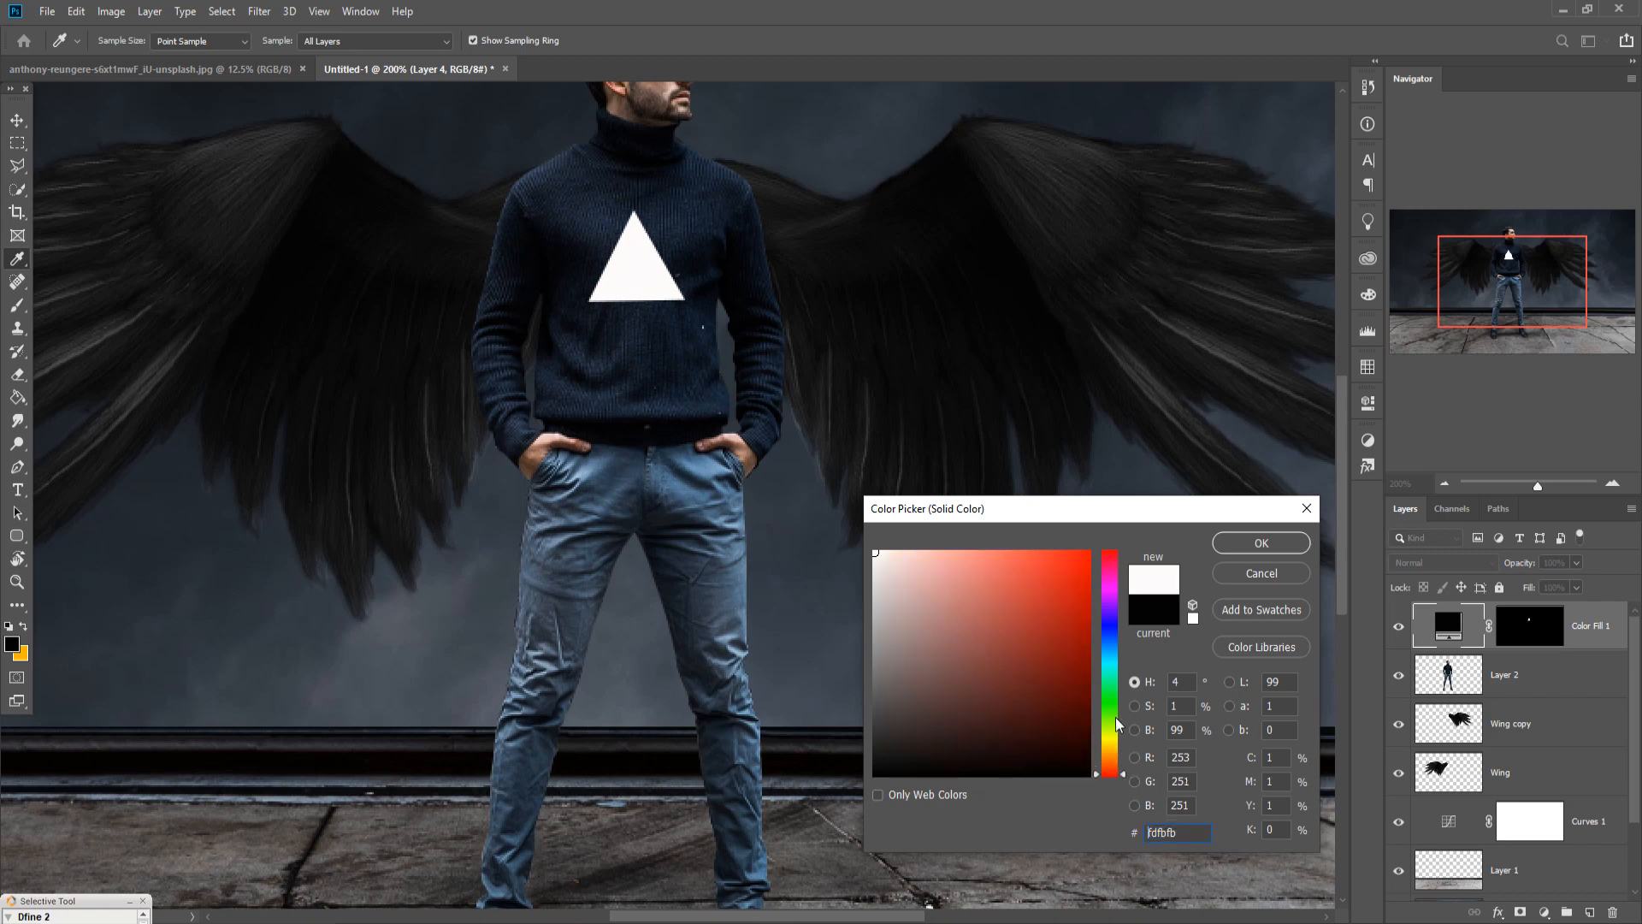
{"action": "left_click", "coordinate": [1088, 554]}
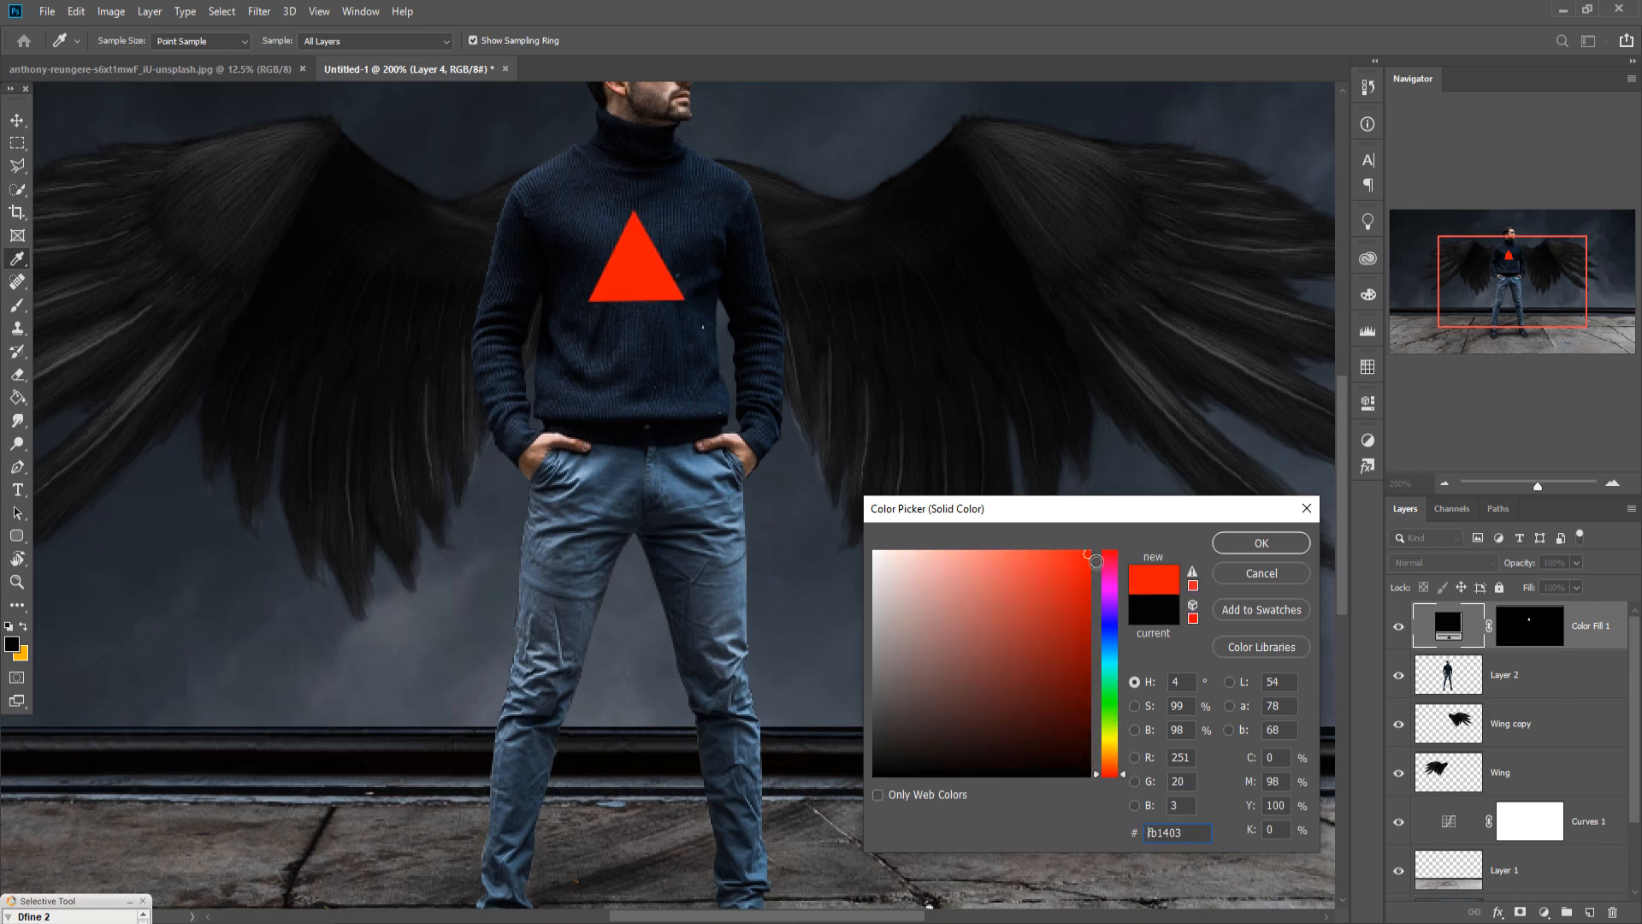
{"action": "left_click", "coordinate": [1244, 547]}
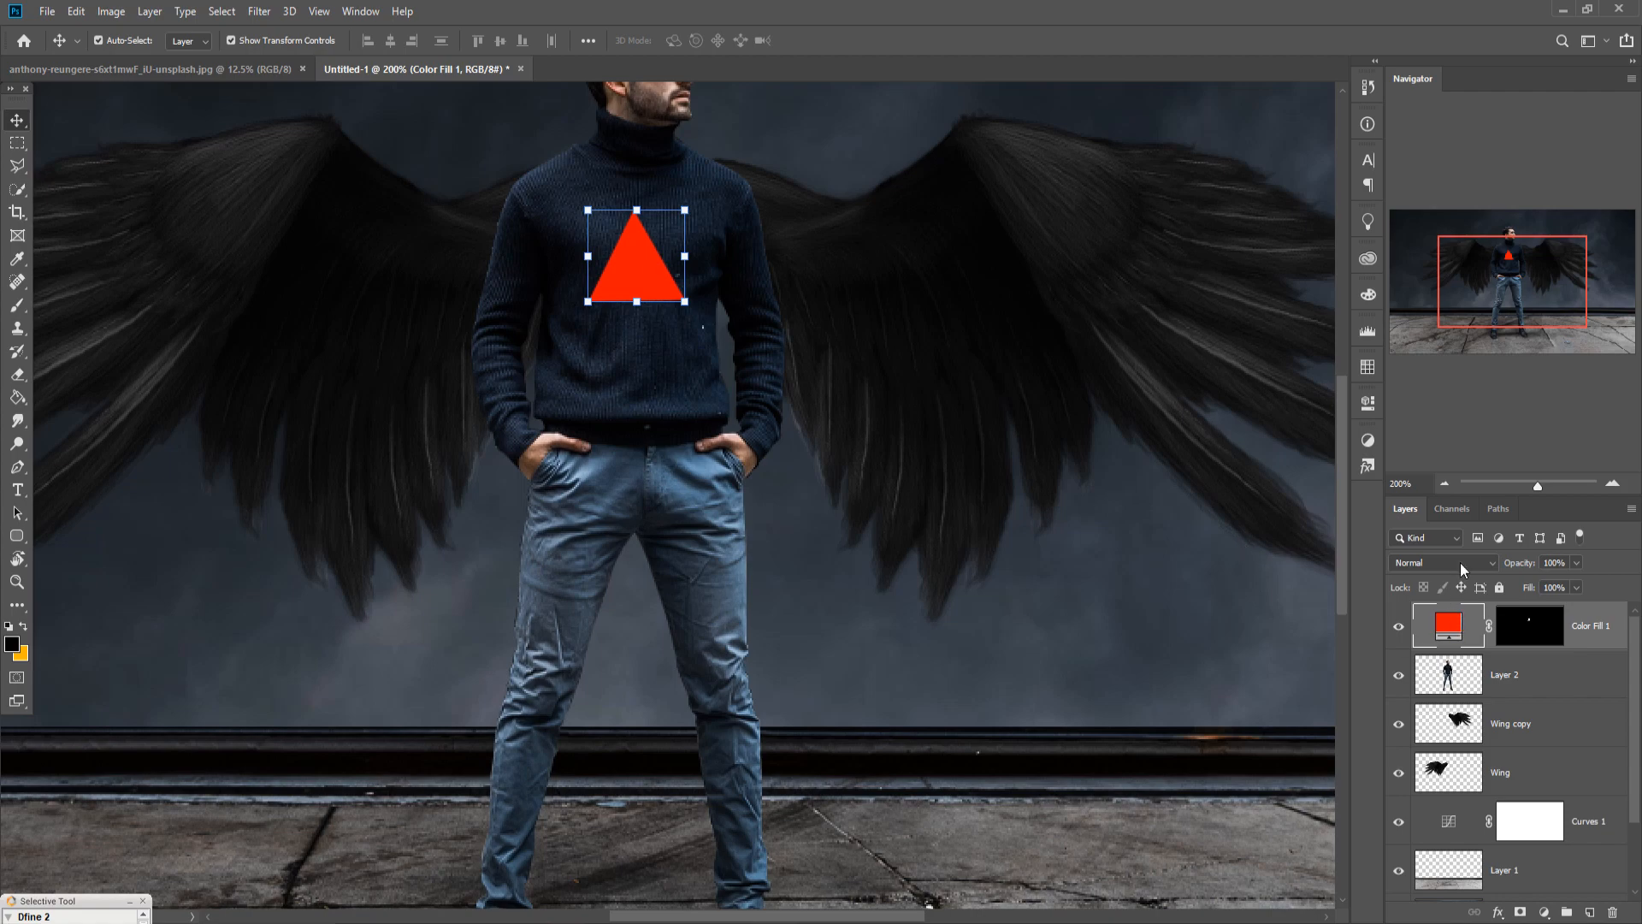
Add an empty layer above the red colour fill and merge the two into one ordinary pixel layer.
{"action": "right_click", "coordinate": [1605, 629]}
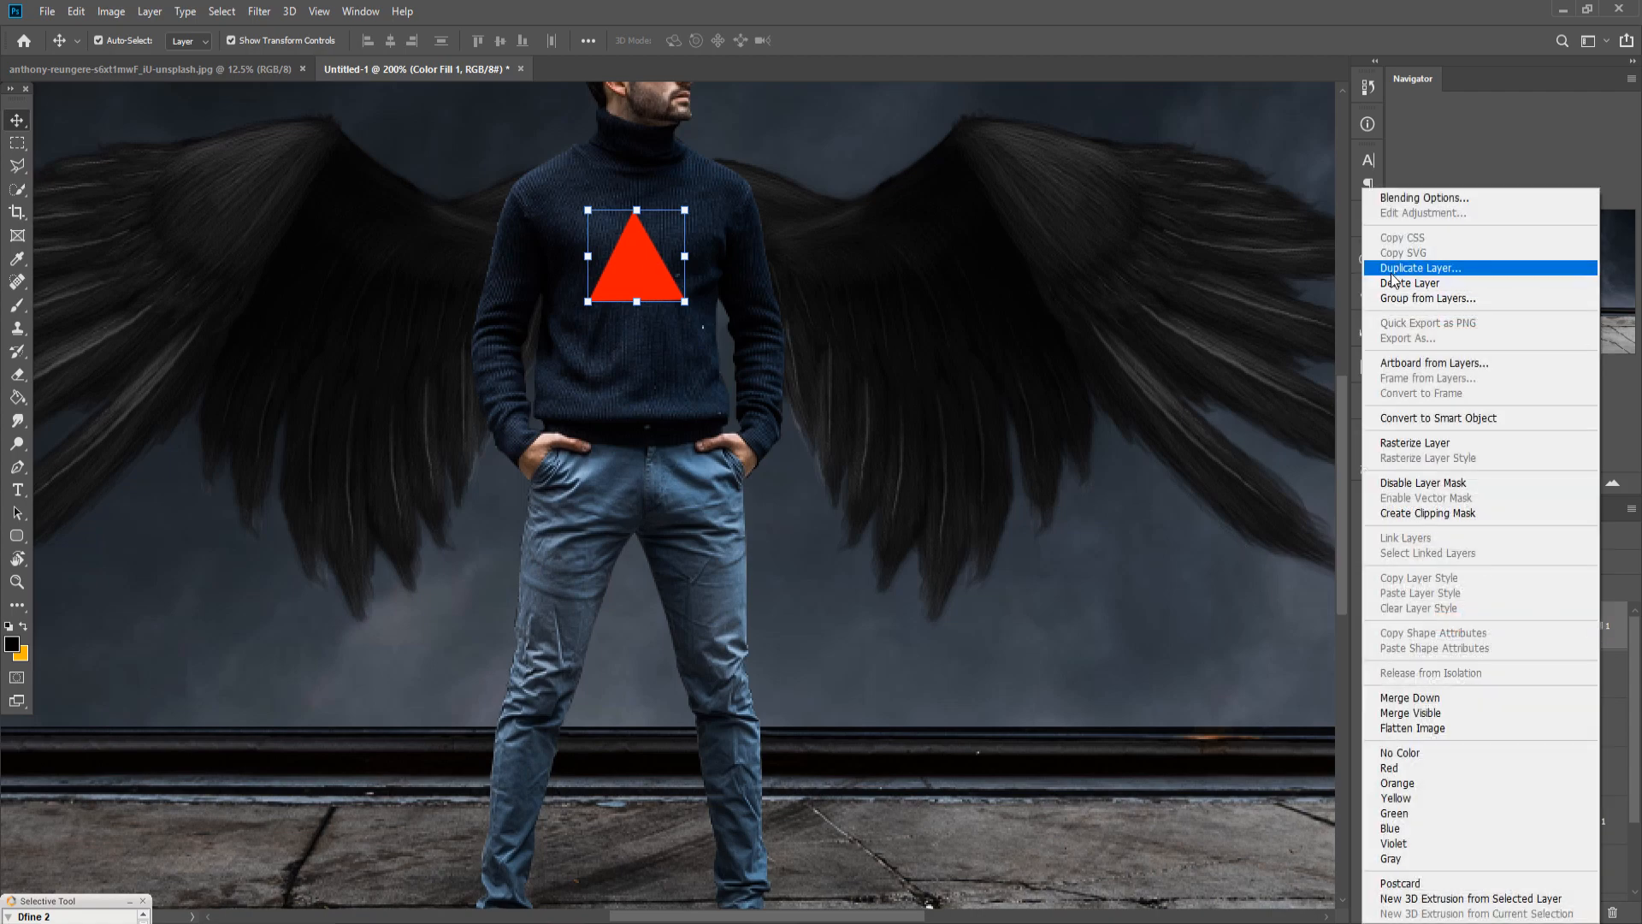
{"action": "left_click", "coordinate": [1294, 8]}
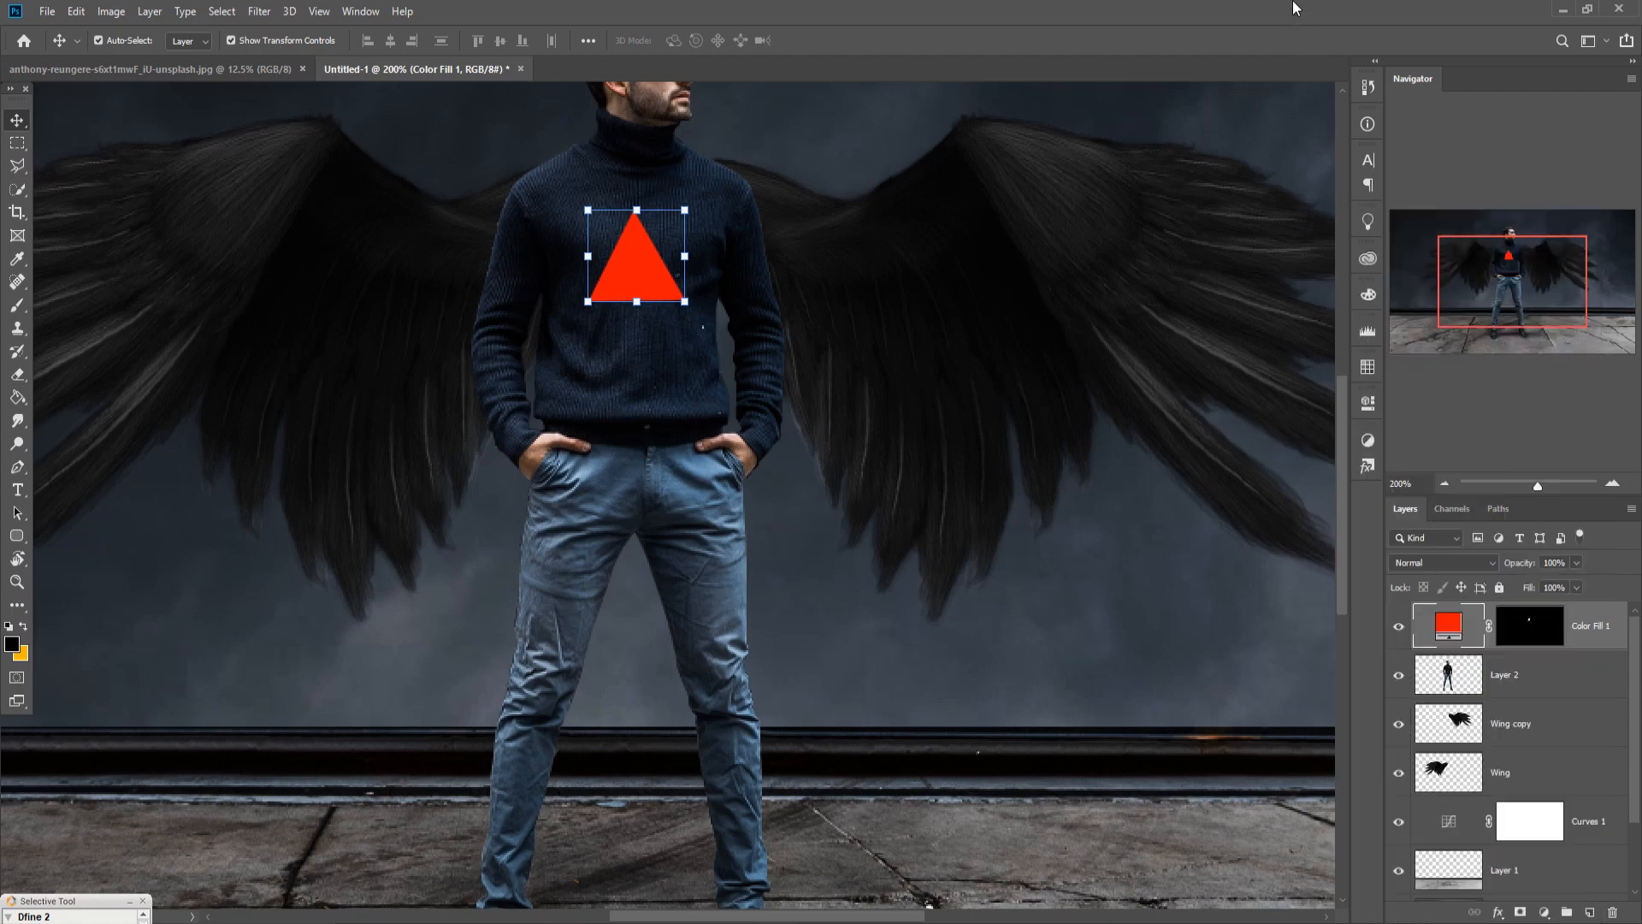
{"action": "left_click", "coordinate": [1590, 911]}
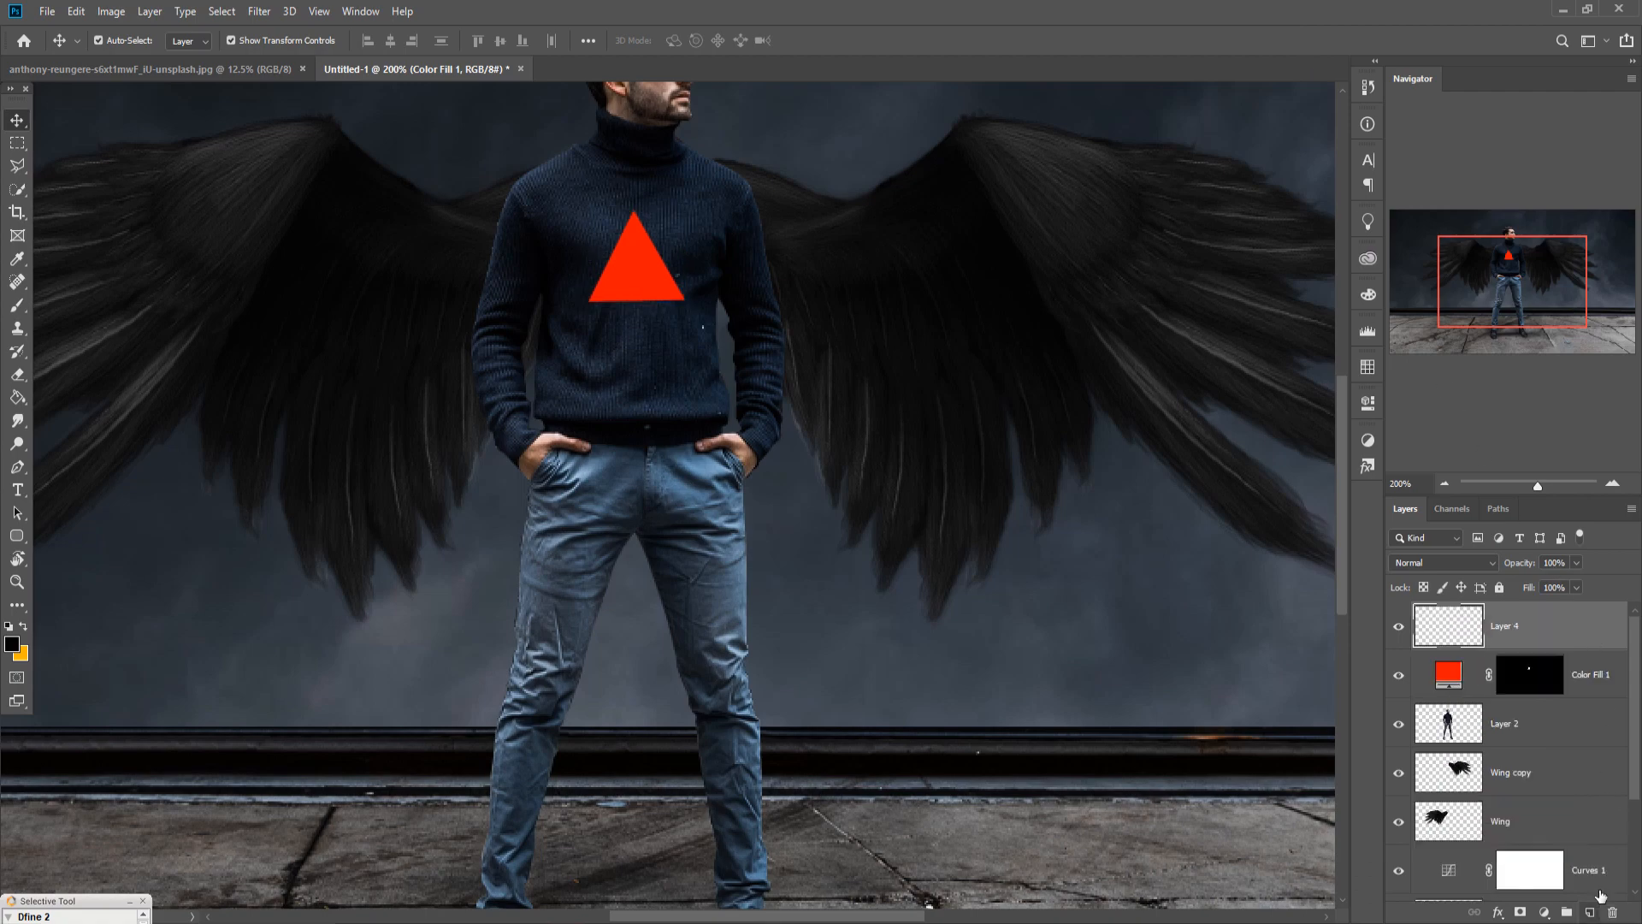
{"action": "left_click", "coordinate": [1574, 663], "text": "shift"}
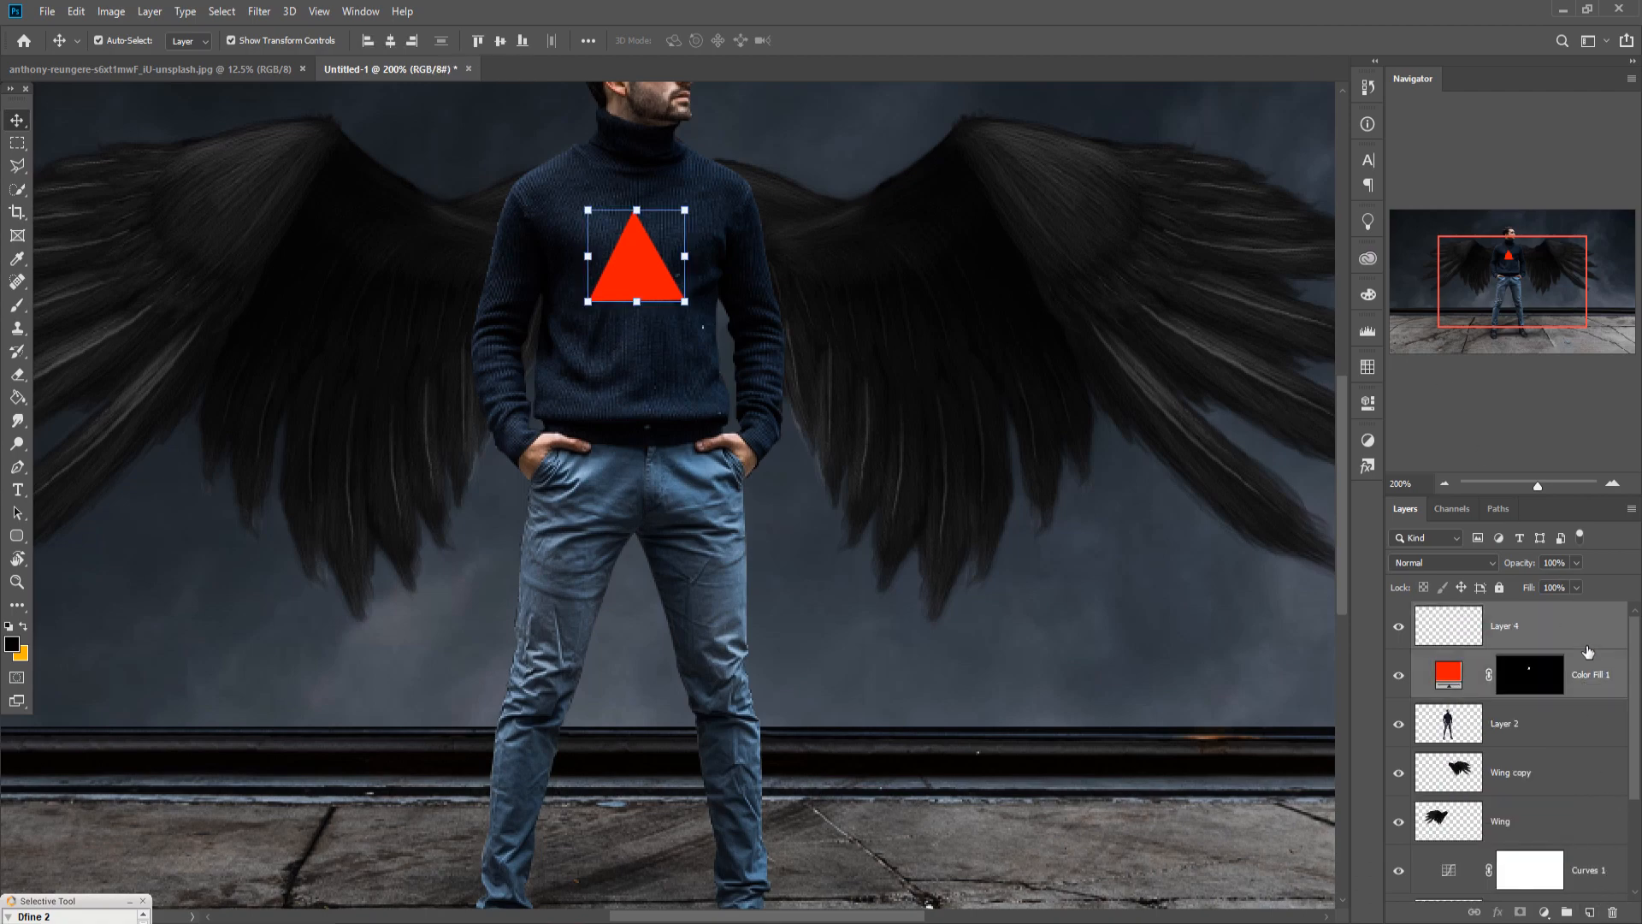
{"action": "right_click", "coordinate": [1572, 627]}
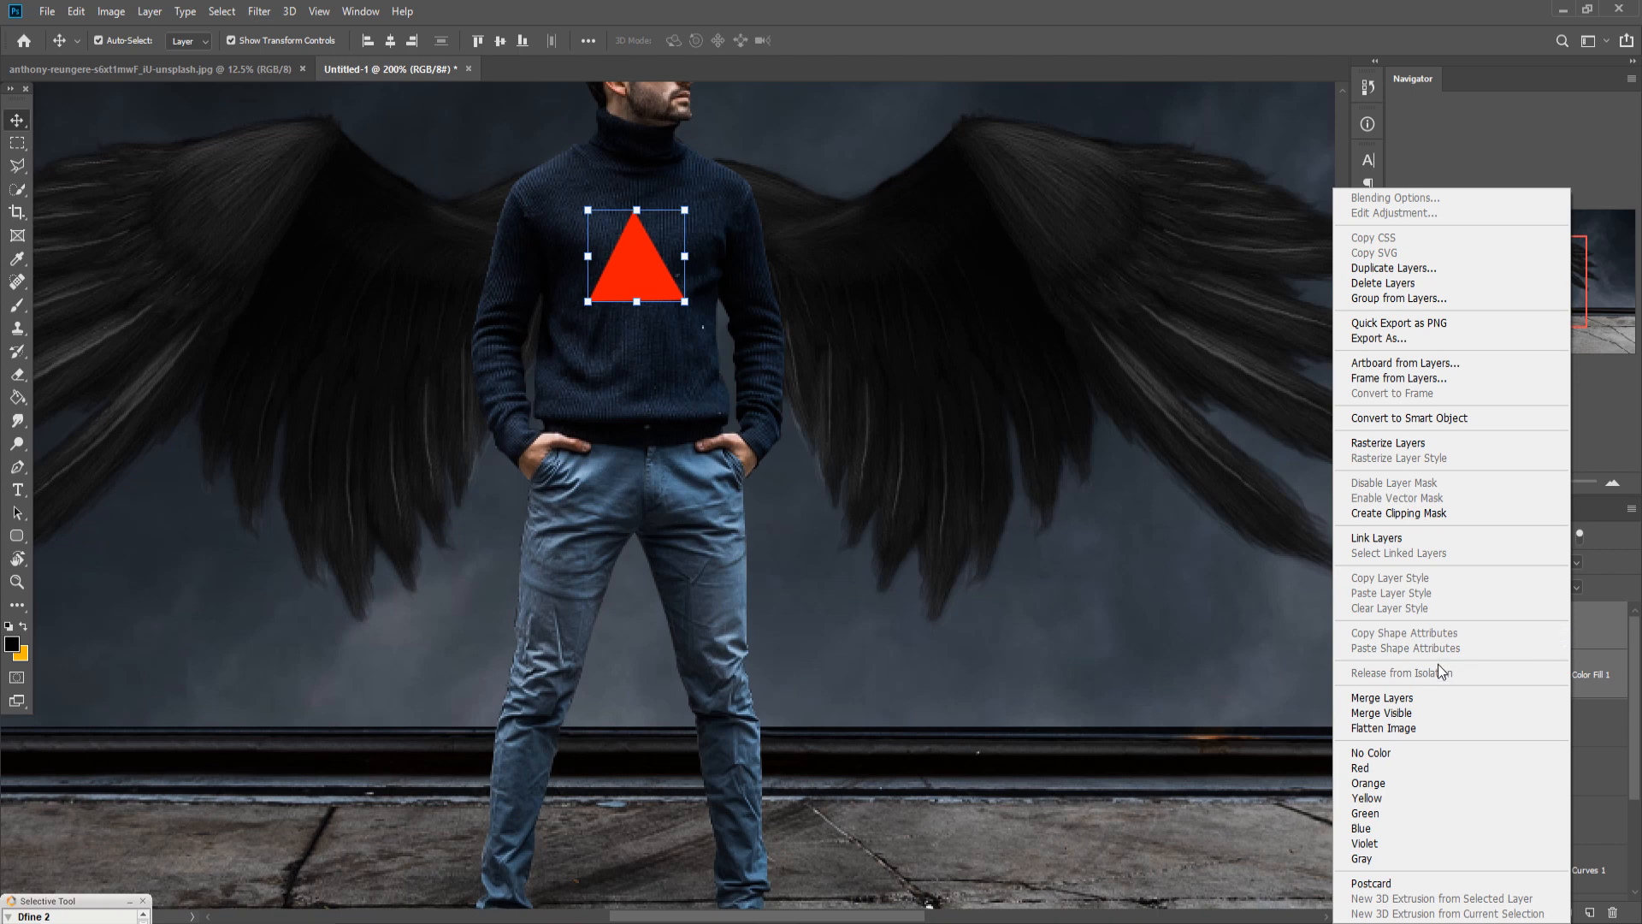
{"action": "left_click", "coordinate": [1380, 698]}
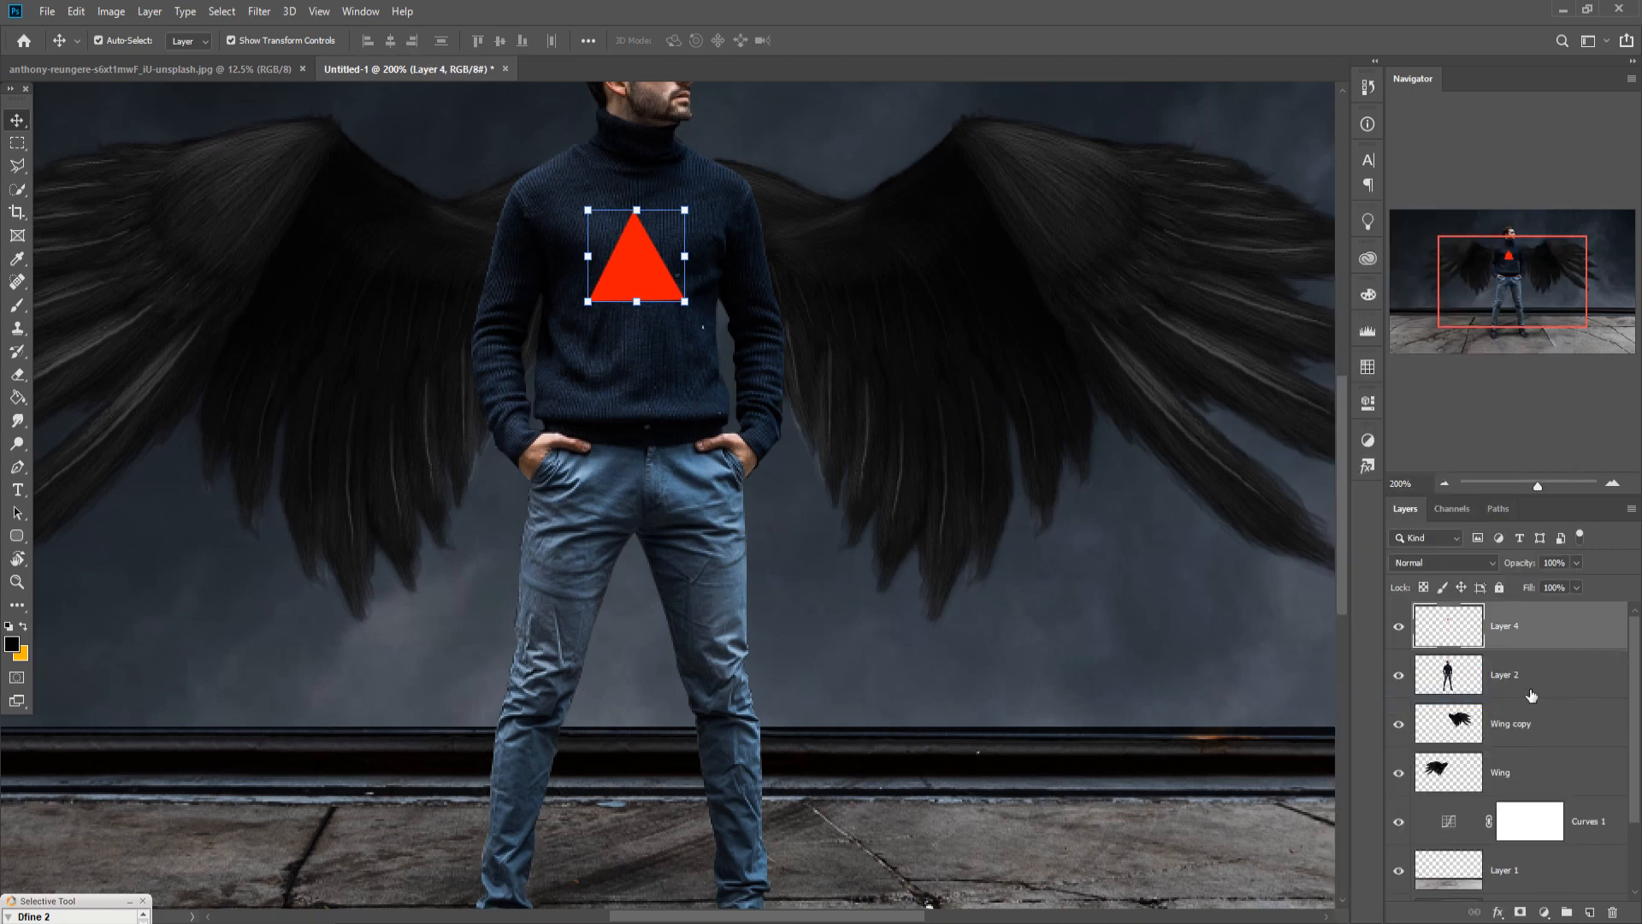
Duplicate the merged red triangle layer within the same document, keeping the default name.
{"action": "right_click", "coordinate": [1537, 635]}
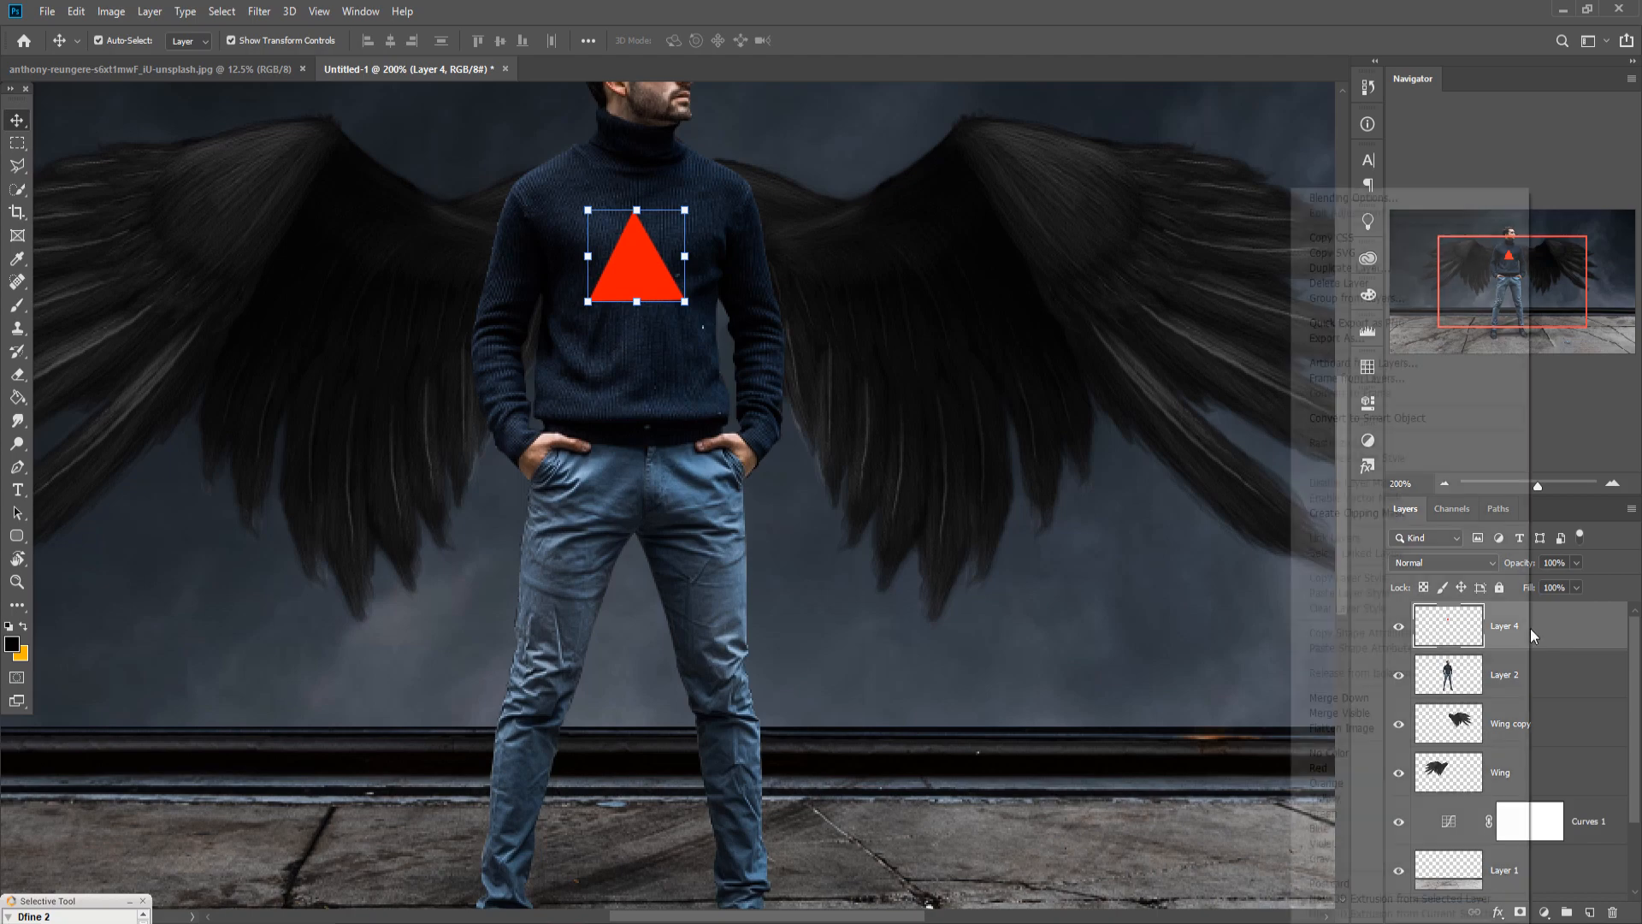
{"action": "left_click", "coordinate": [1362, 270]}
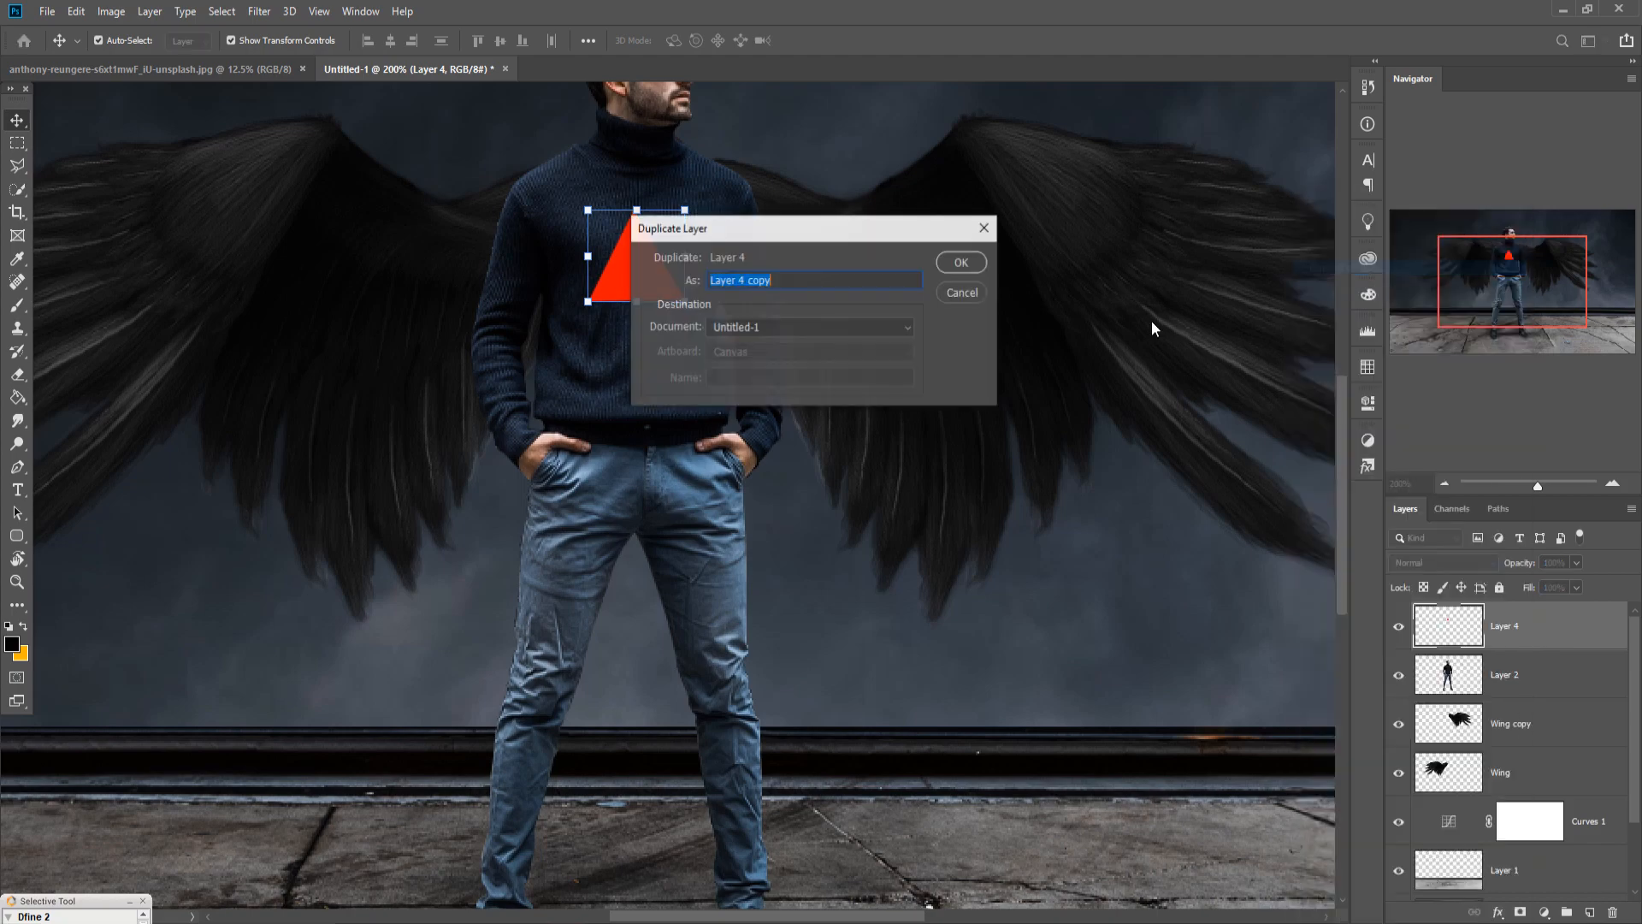
{"action": "left_click", "coordinate": [963, 265]}
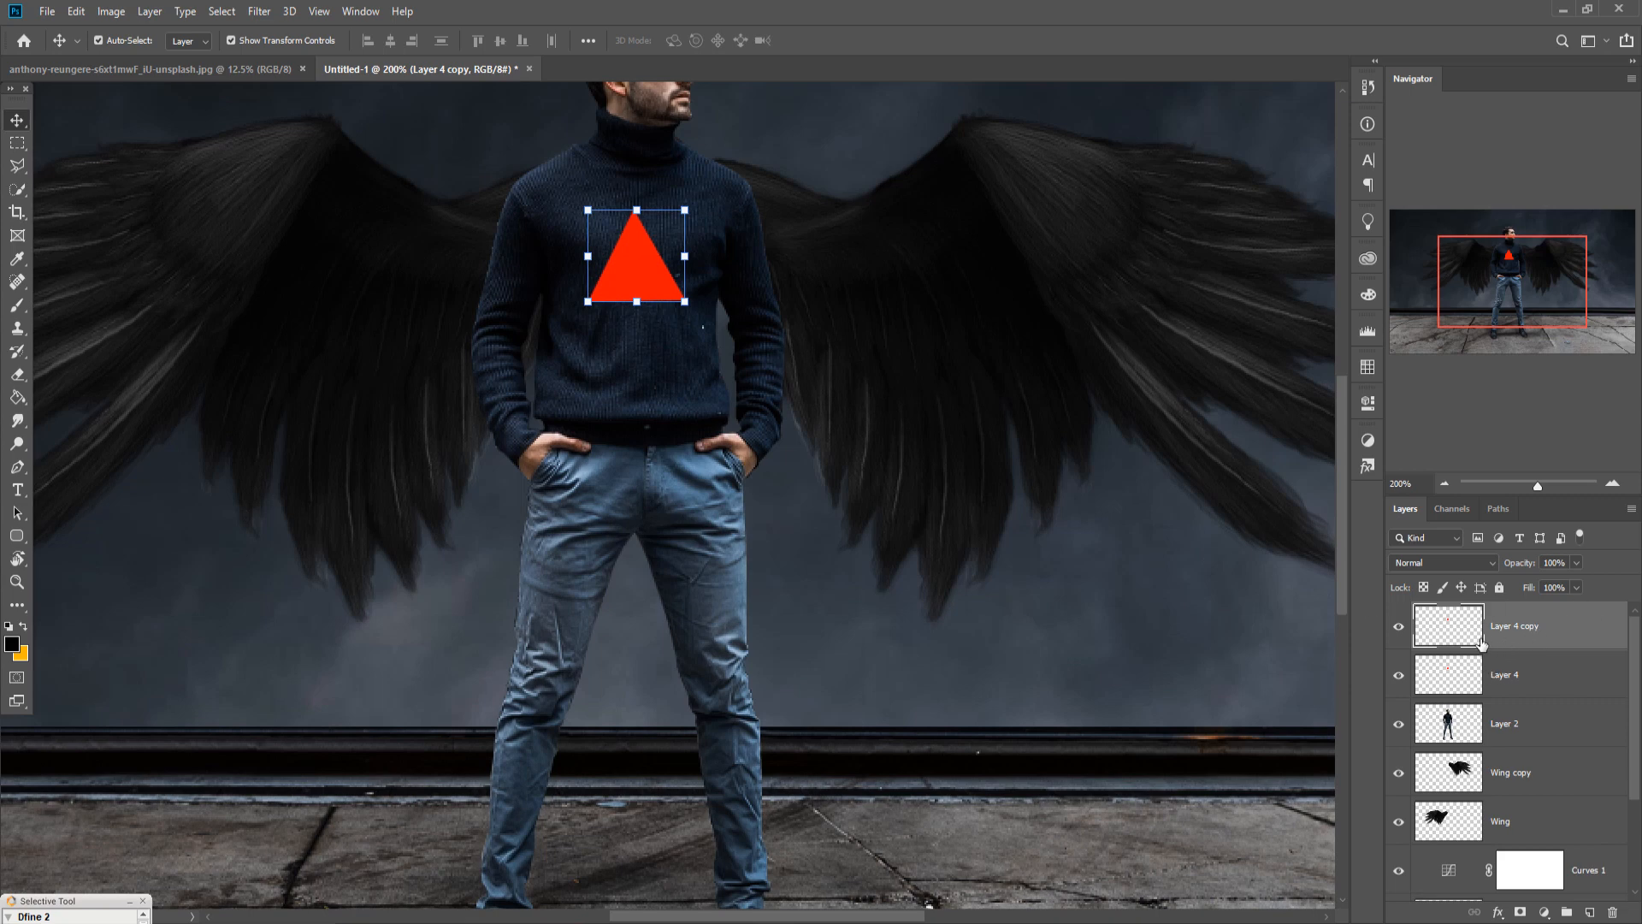
Hide the duplicate triangle layer and set the blend mode of the original triangle, Layer 4, to Overlay.
{"action": "left_click", "coordinate": [1451, 674]}
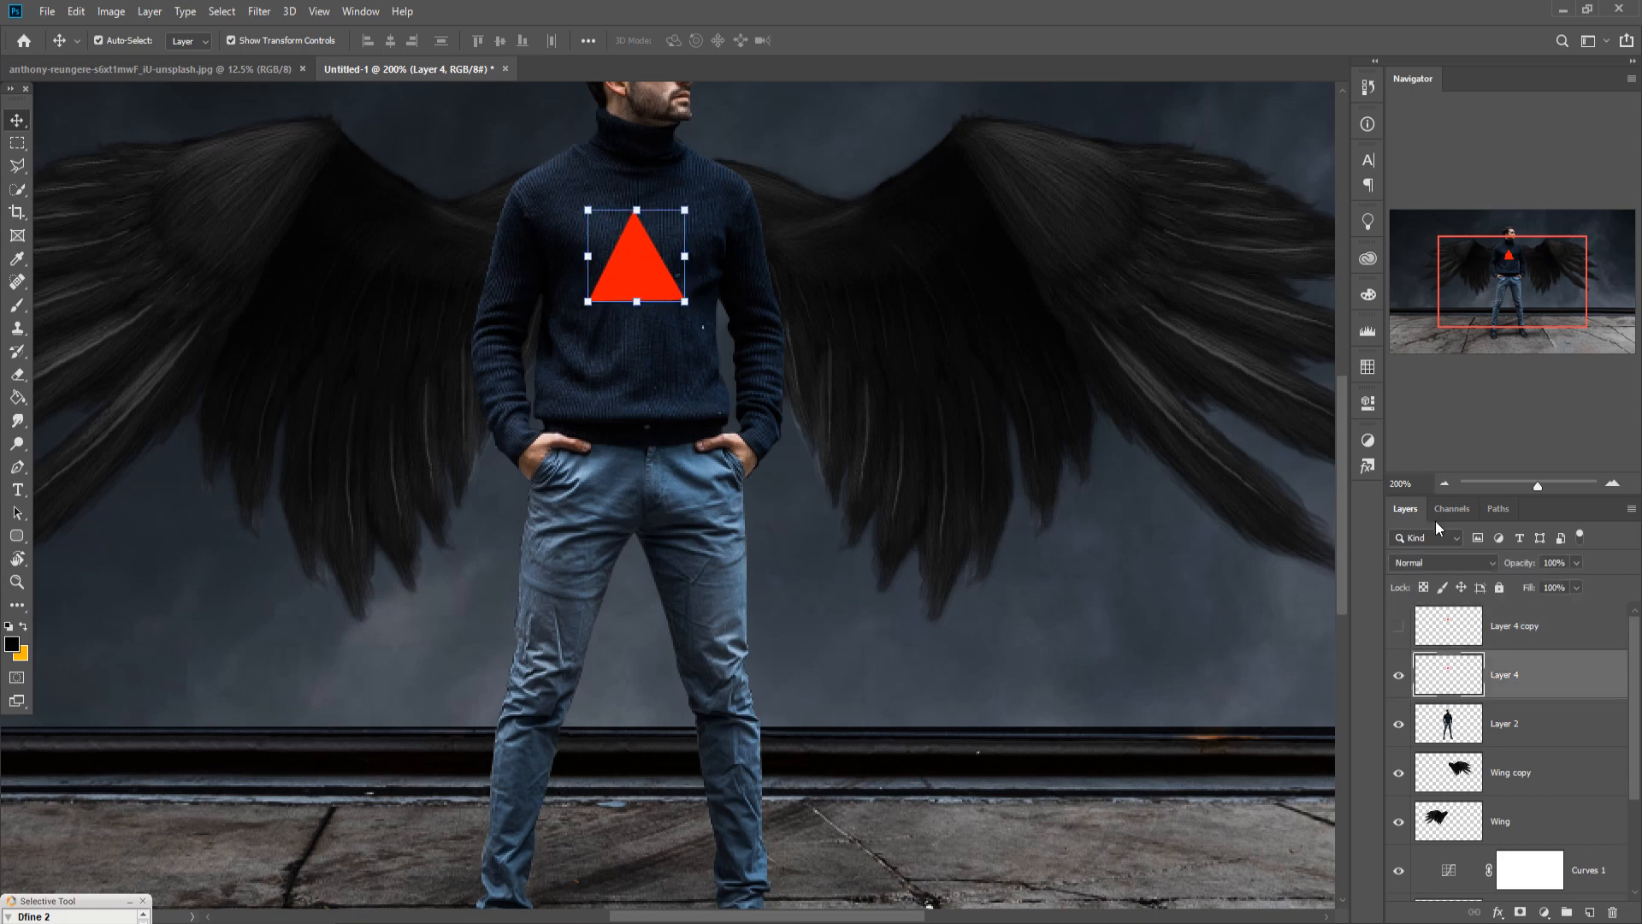
{"action": "left_click", "coordinate": [1466, 562]}
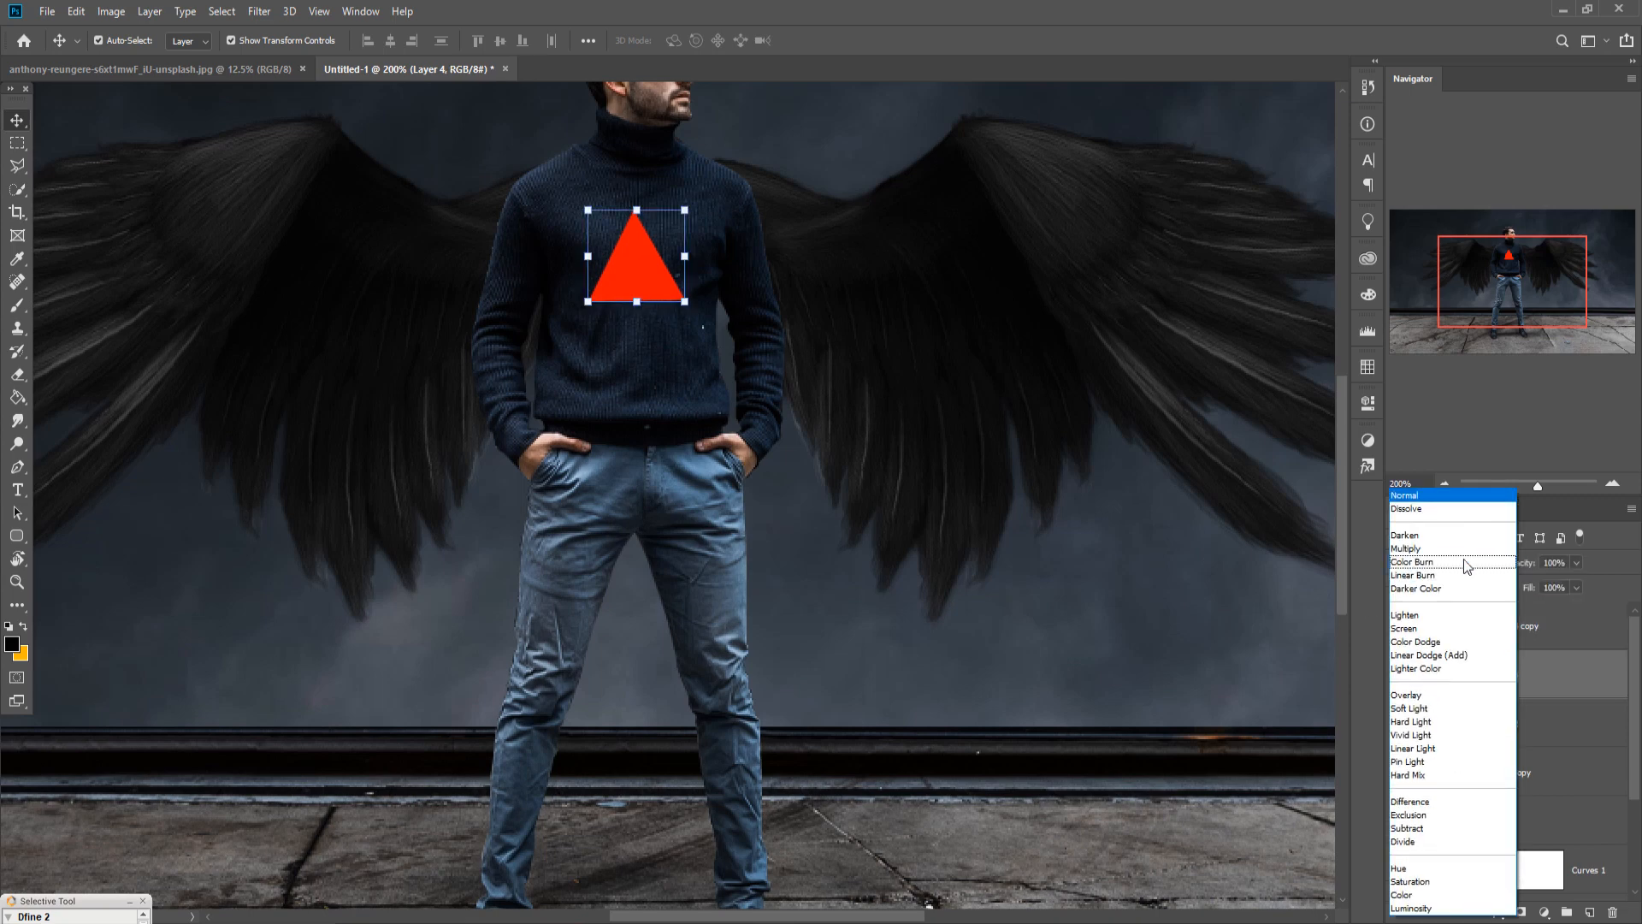
{"action": "left_click", "coordinate": [1415, 699]}
Duplicate the Overlay triangle layer twice to intensify the red on the sweater.
{"action": "right_click", "coordinate": [1525, 674]}
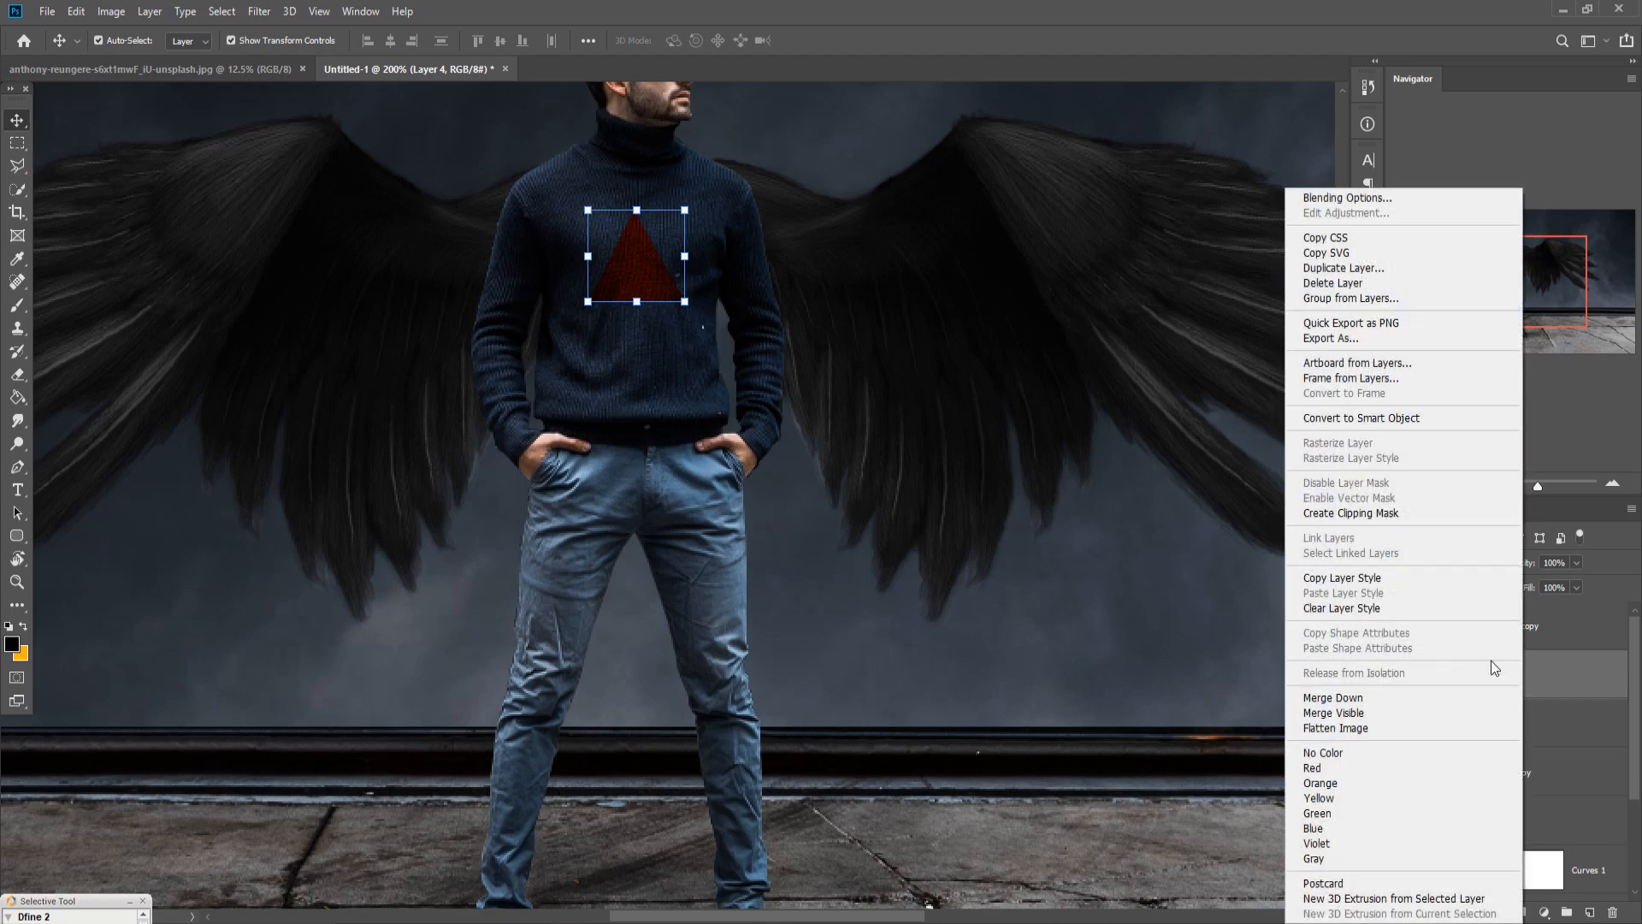
{"action": "left_click", "coordinate": [1322, 268]}
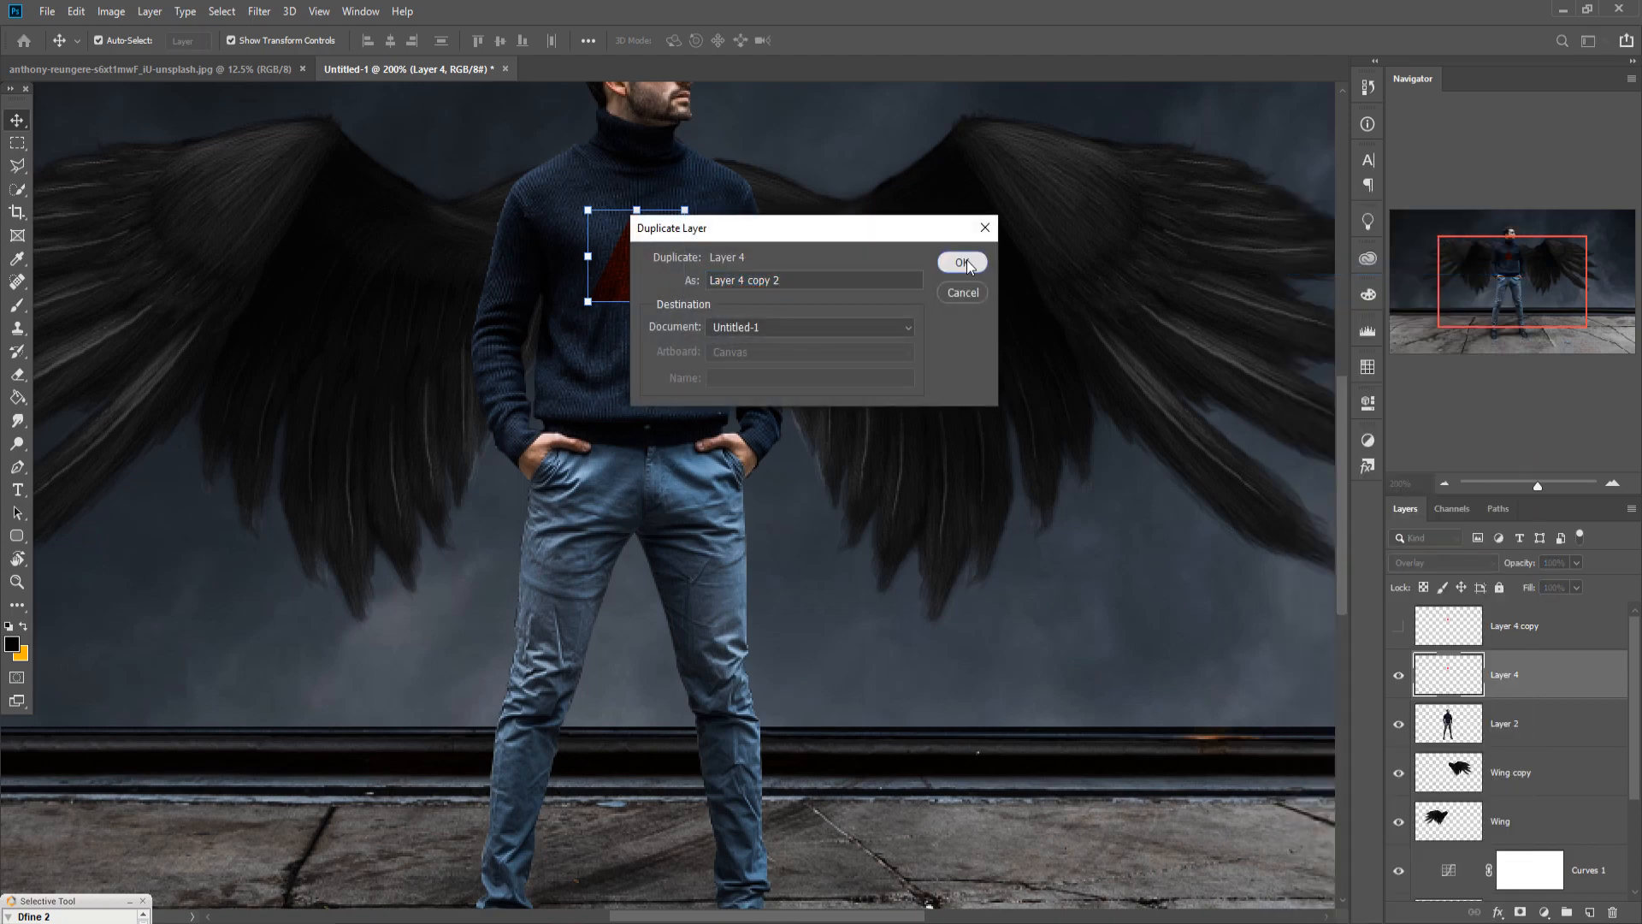
{"action": "left_click", "coordinate": [961, 261]}
{"action": "right_click", "coordinate": [1519, 675]}
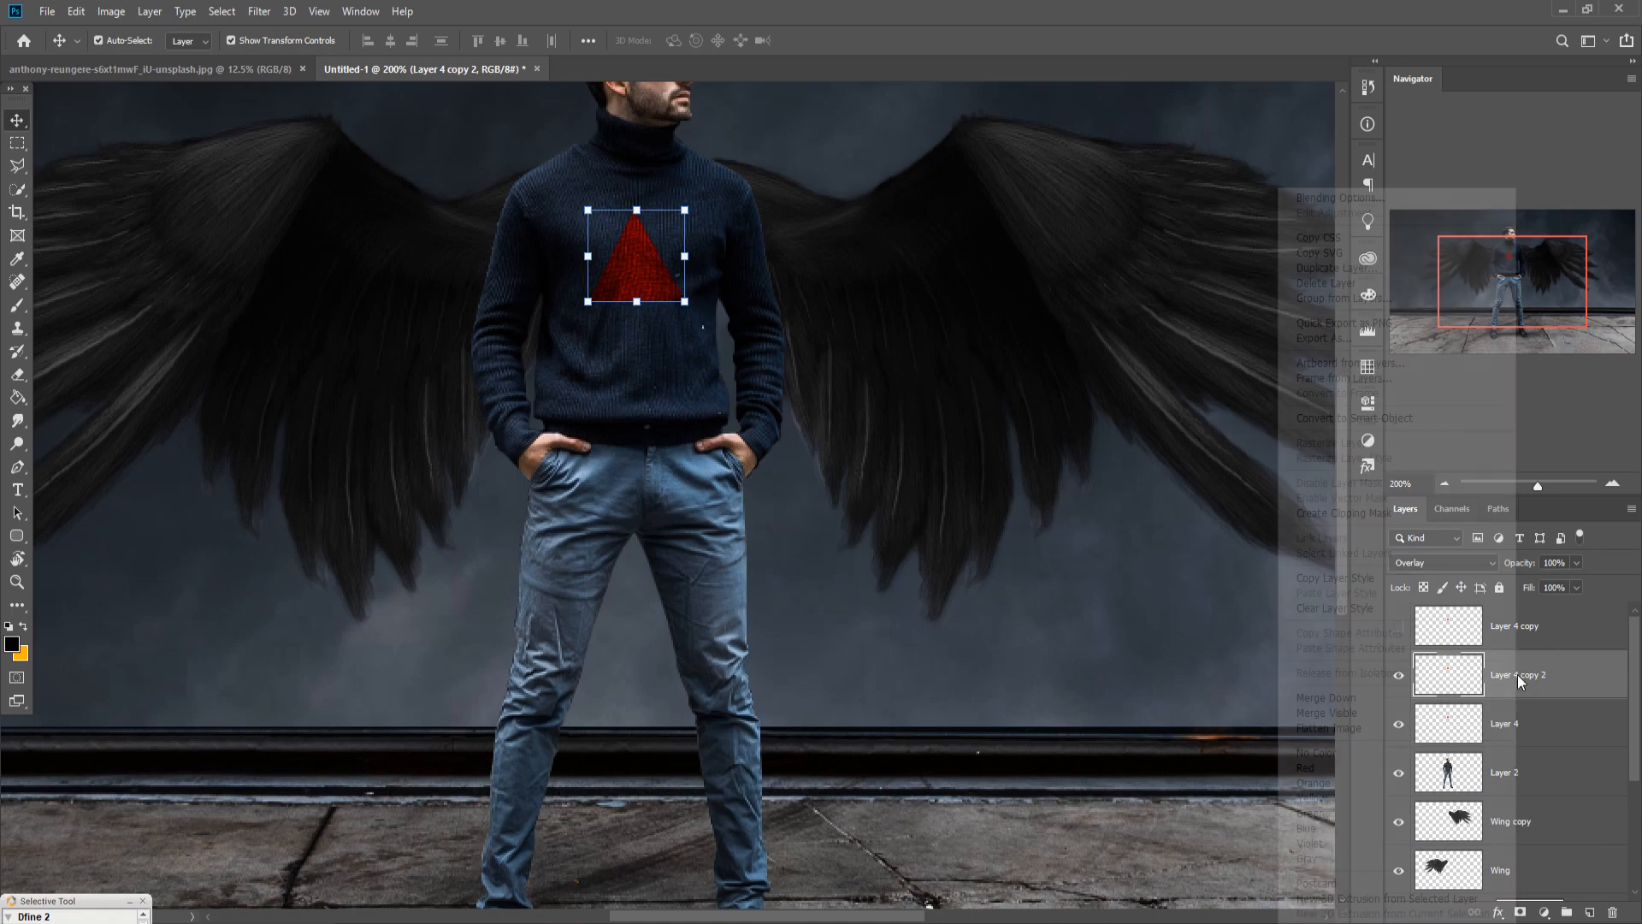
{"action": "left_click", "coordinate": [1310, 269]}
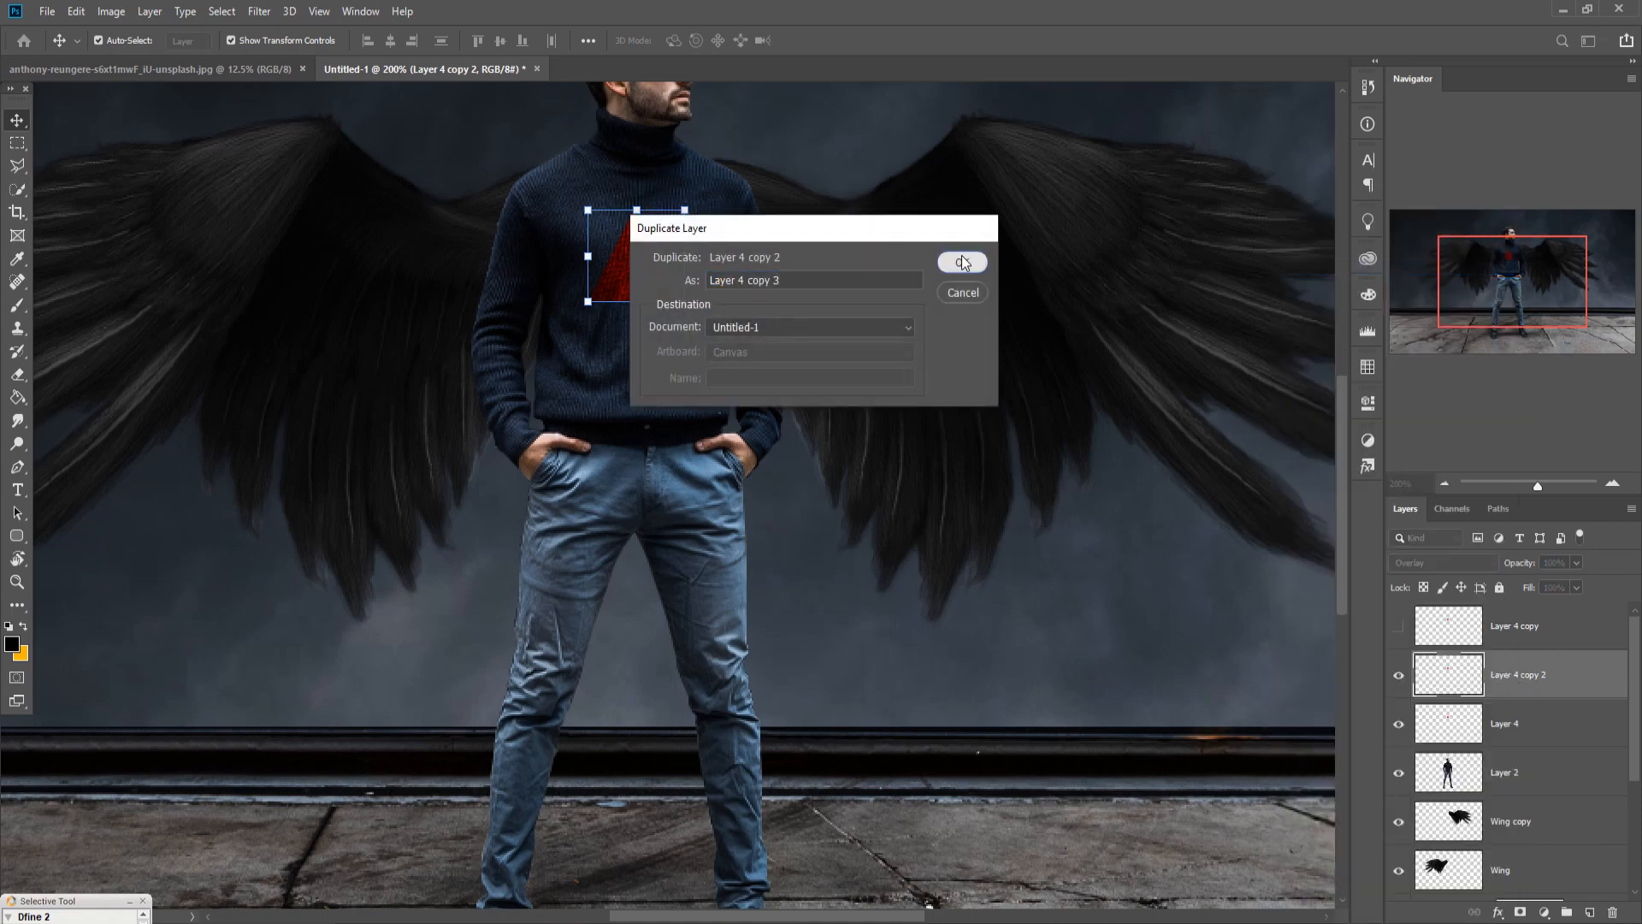
{"action": "left_click", "coordinate": [961, 262]}
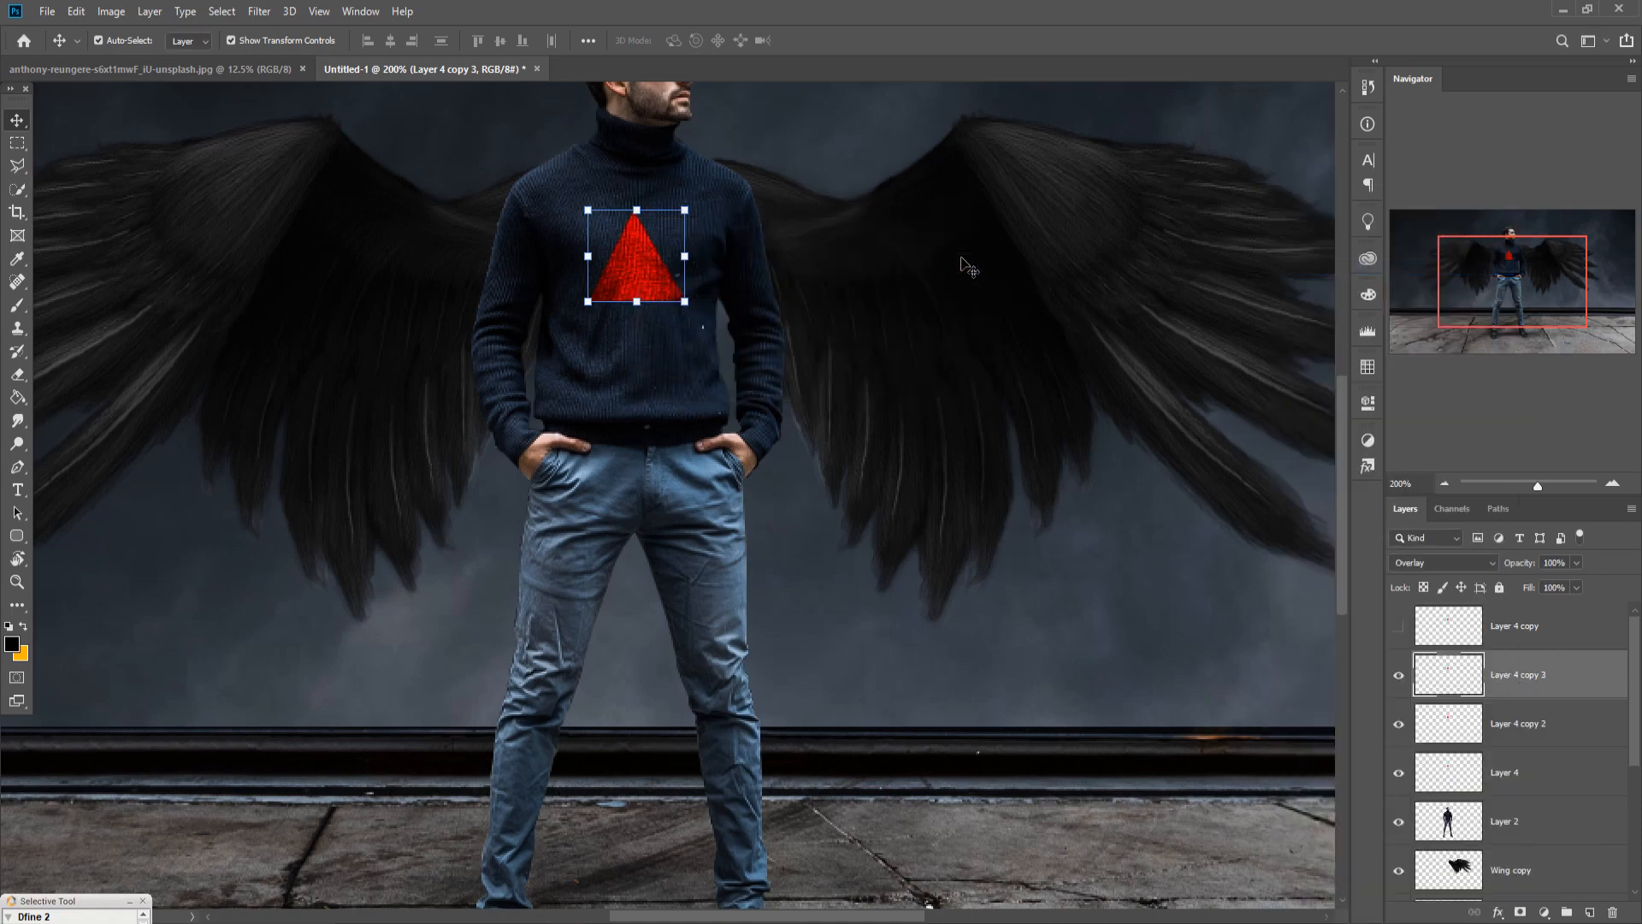
Unhide the duplicate triangle layer, Layer 4 copy, and apply a Gaussian Blur with a radius of 11.1 pixels.
{"action": "left_click", "coordinate": [1459, 631]}
{"action": "left_click", "coordinate": [1399, 628]}
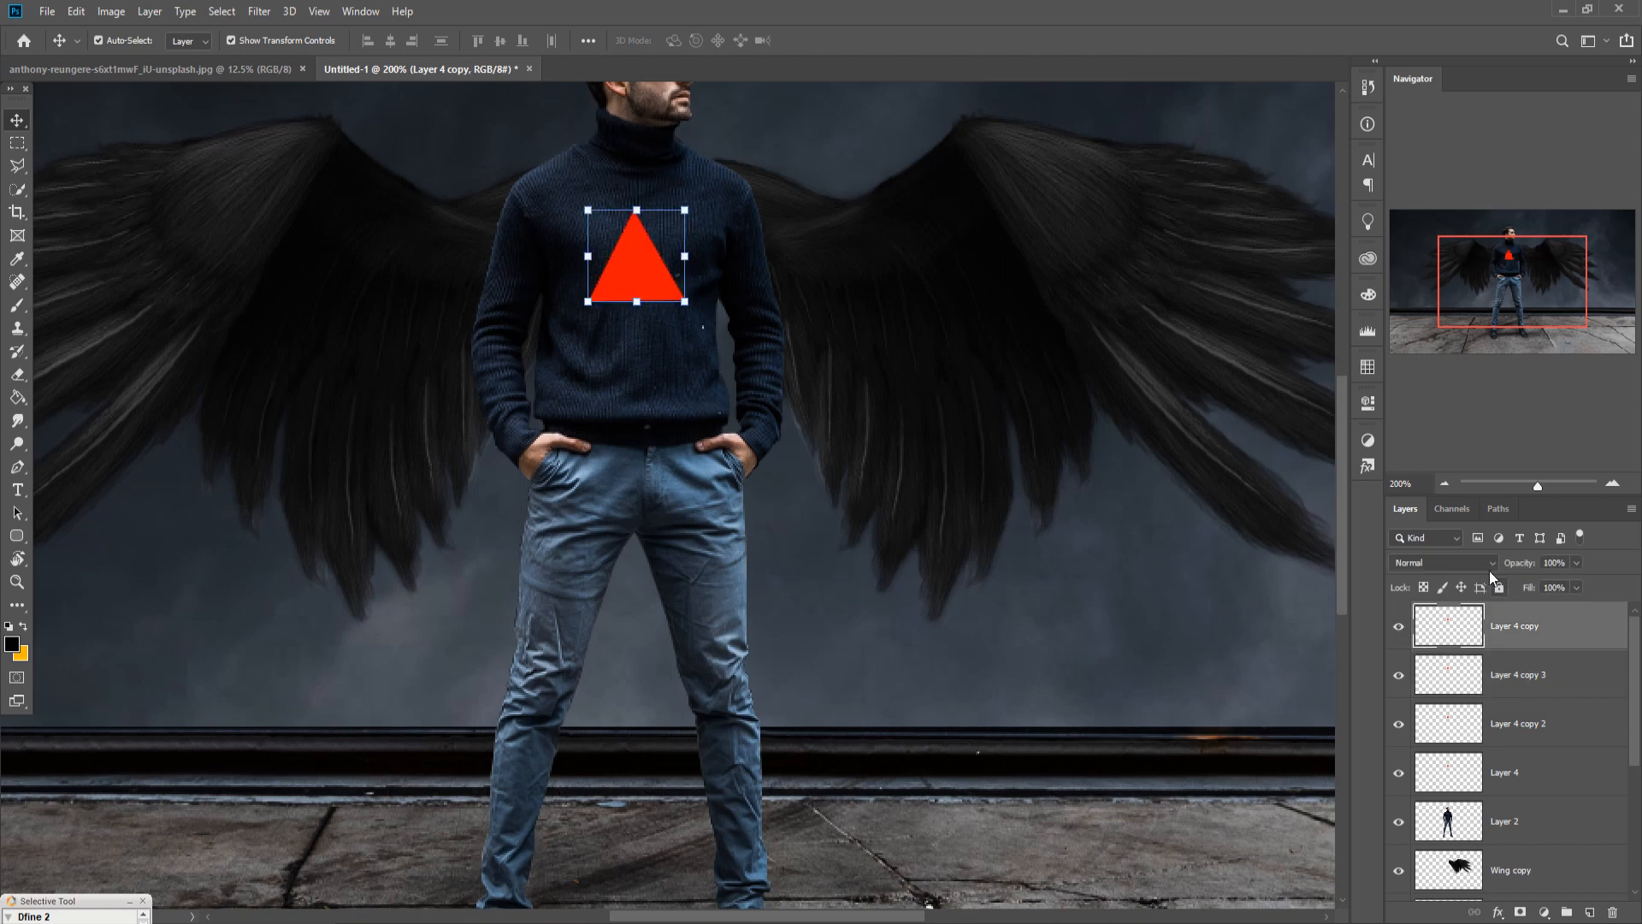
{"action": "left_click", "coordinate": [252, 15]}
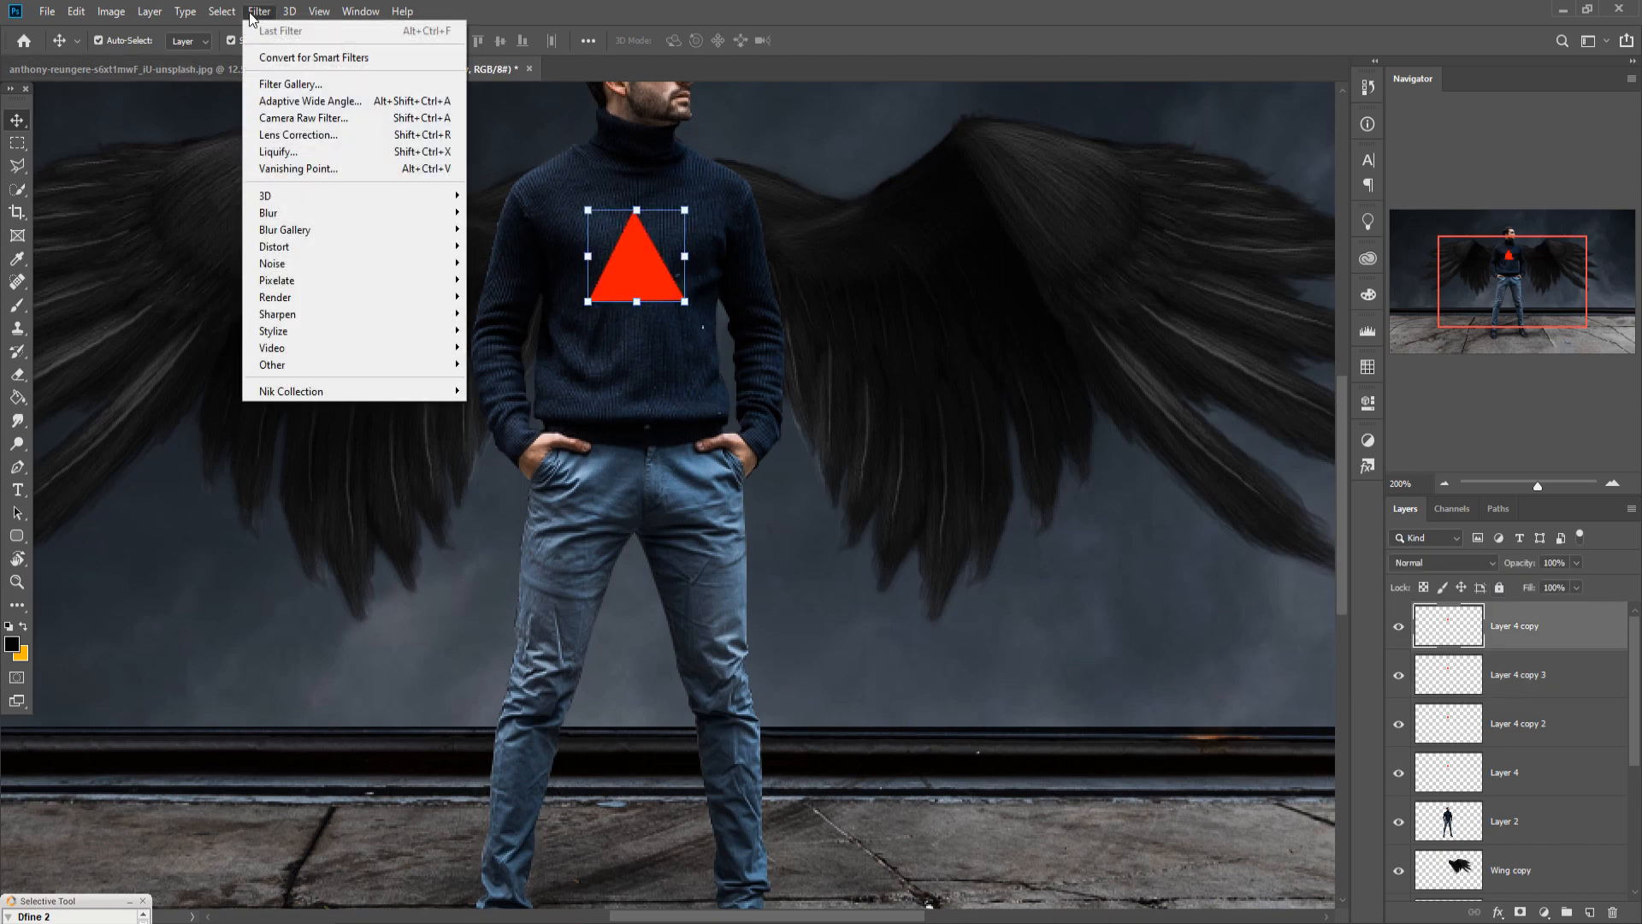
{"action": "mouse_move", "coordinate": [278, 216]}
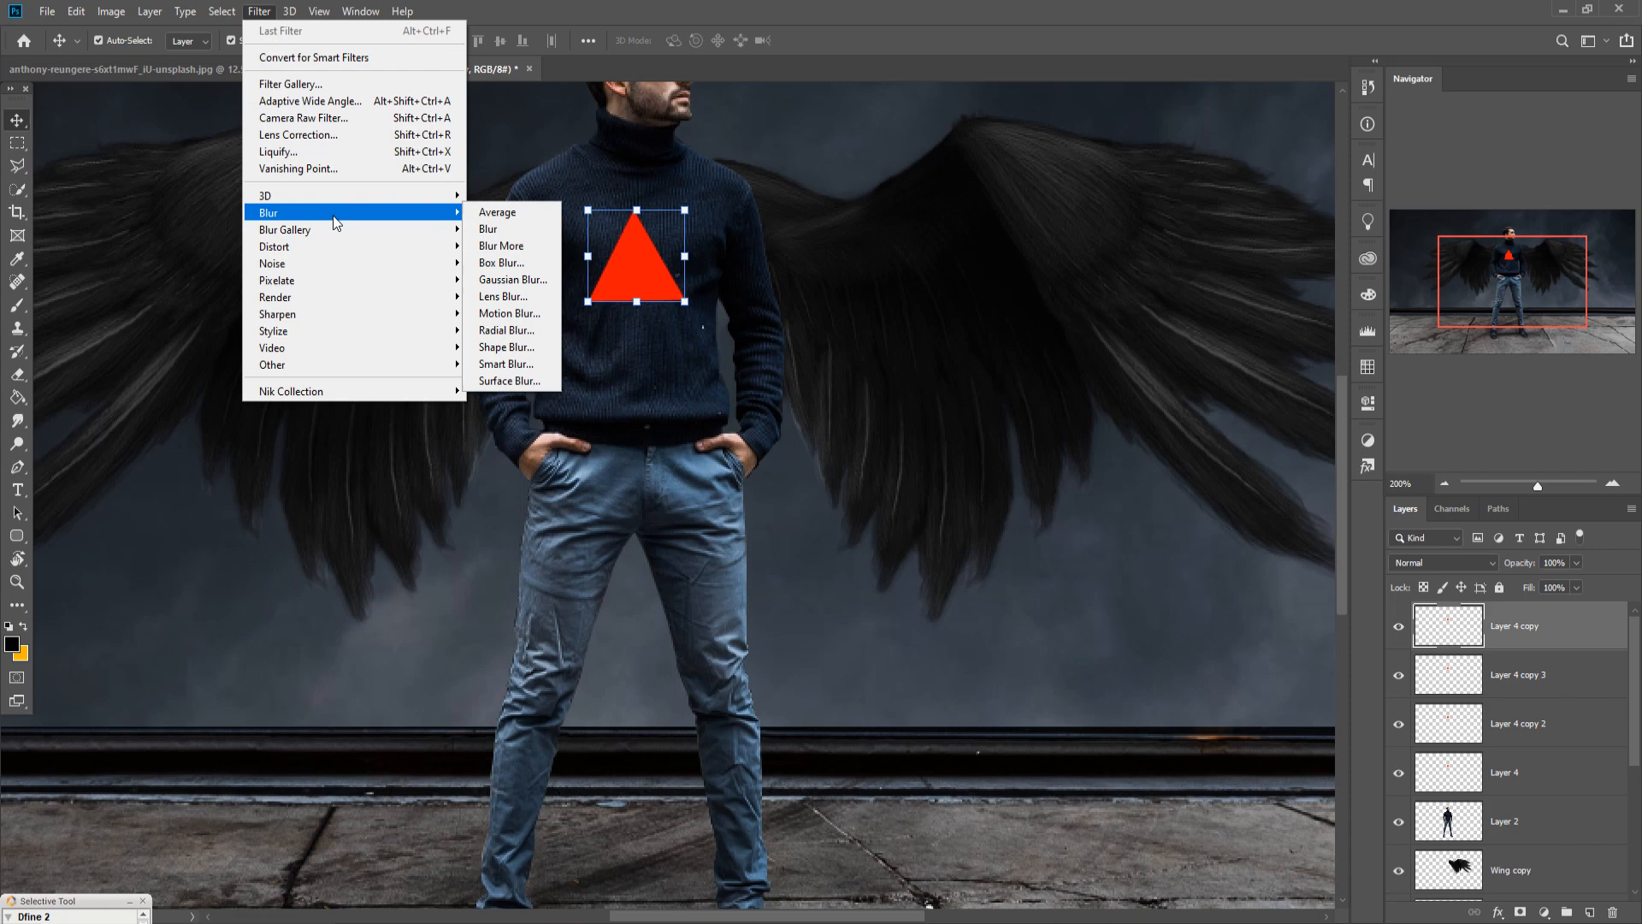
{"action": "left_click", "coordinate": [513, 280]}
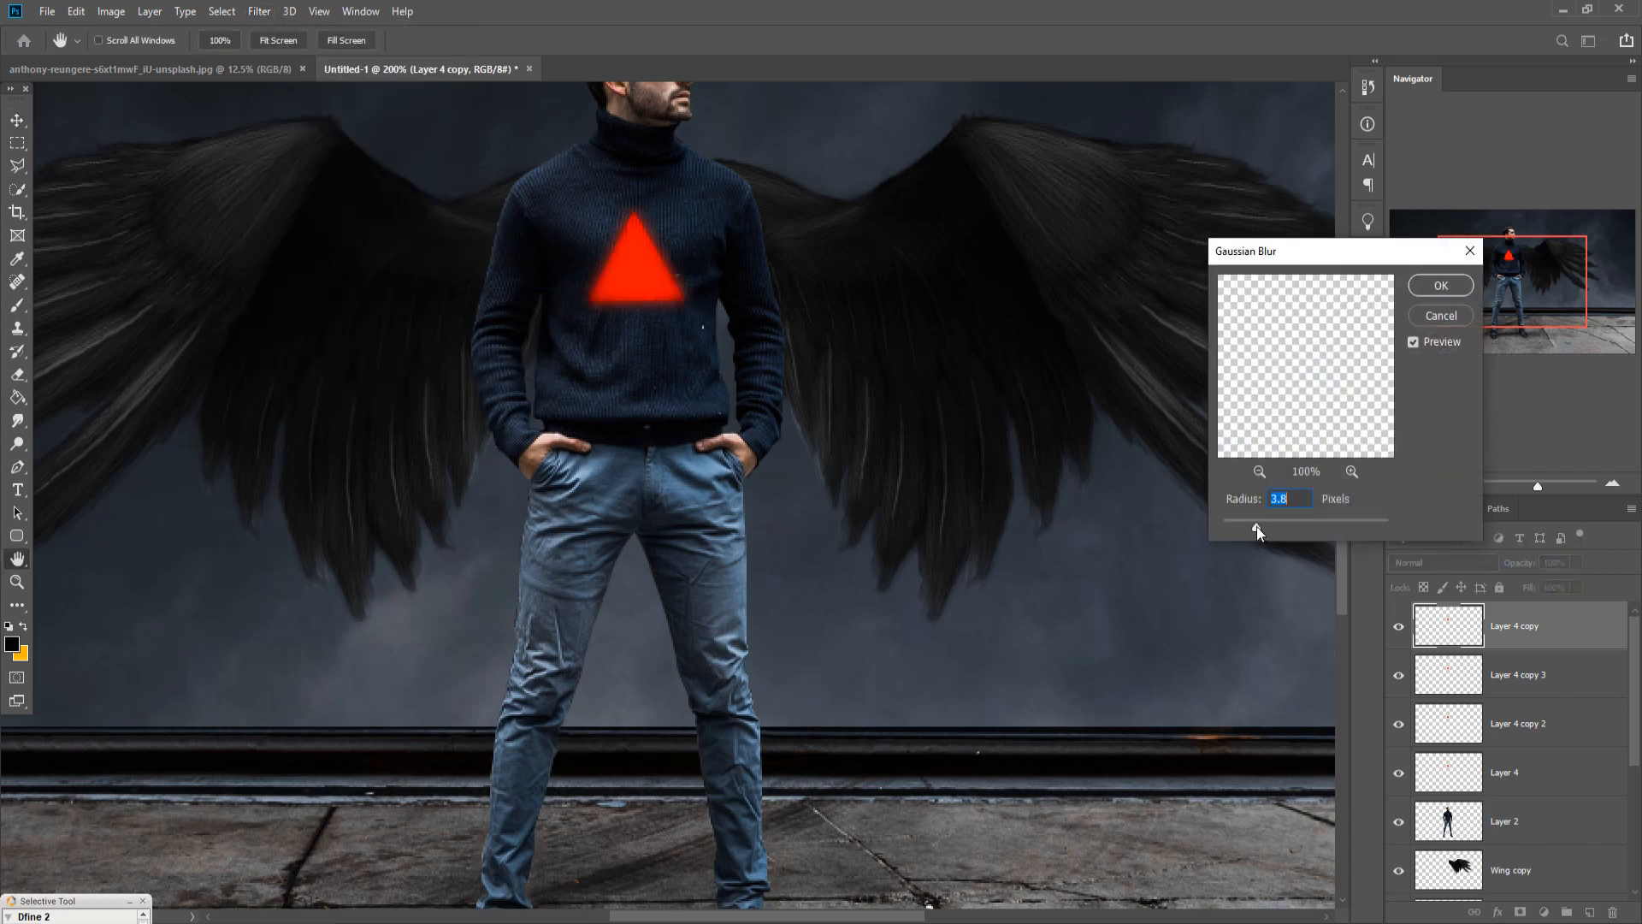
{"action": "left_click_drag", "start_coordinate": [1283, 520], "coordinate": [1285, 520]}
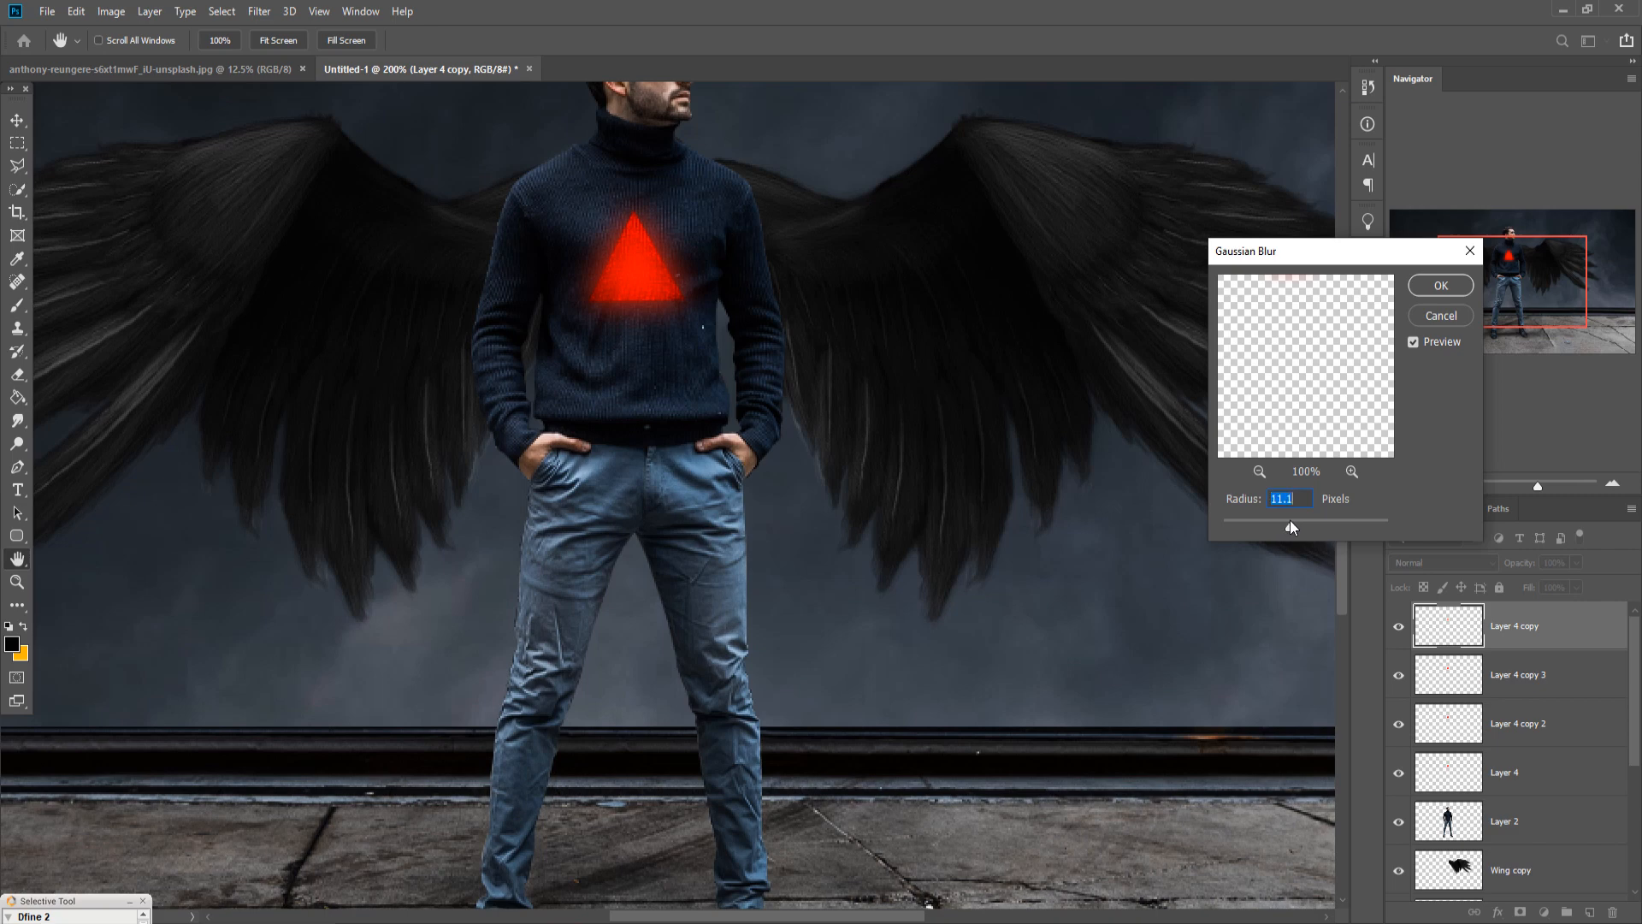
{"action": "left_click", "coordinate": [1440, 285]}
Duplicate the blurred triangle layer within the same document, keeping the default name, to strengthen the glow.
{"action": "right_click", "coordinate": [1555, 633]}
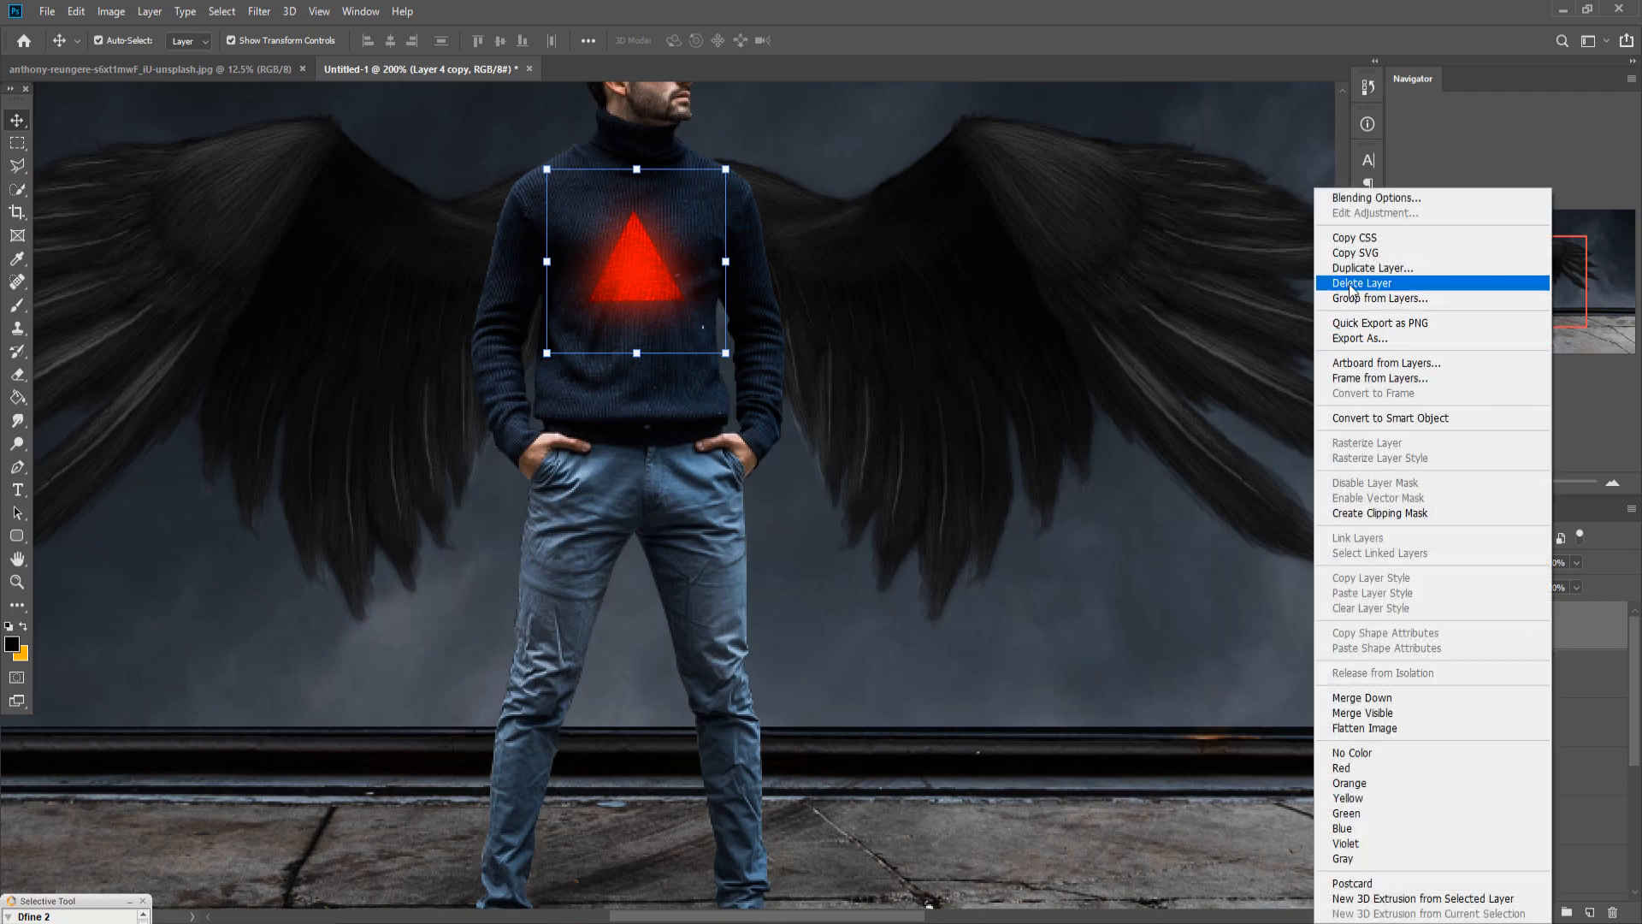
{"action": "left_click", "coordinate": [1355, 267]}
{"action": "left_click", "coordinate": [967, 266]}
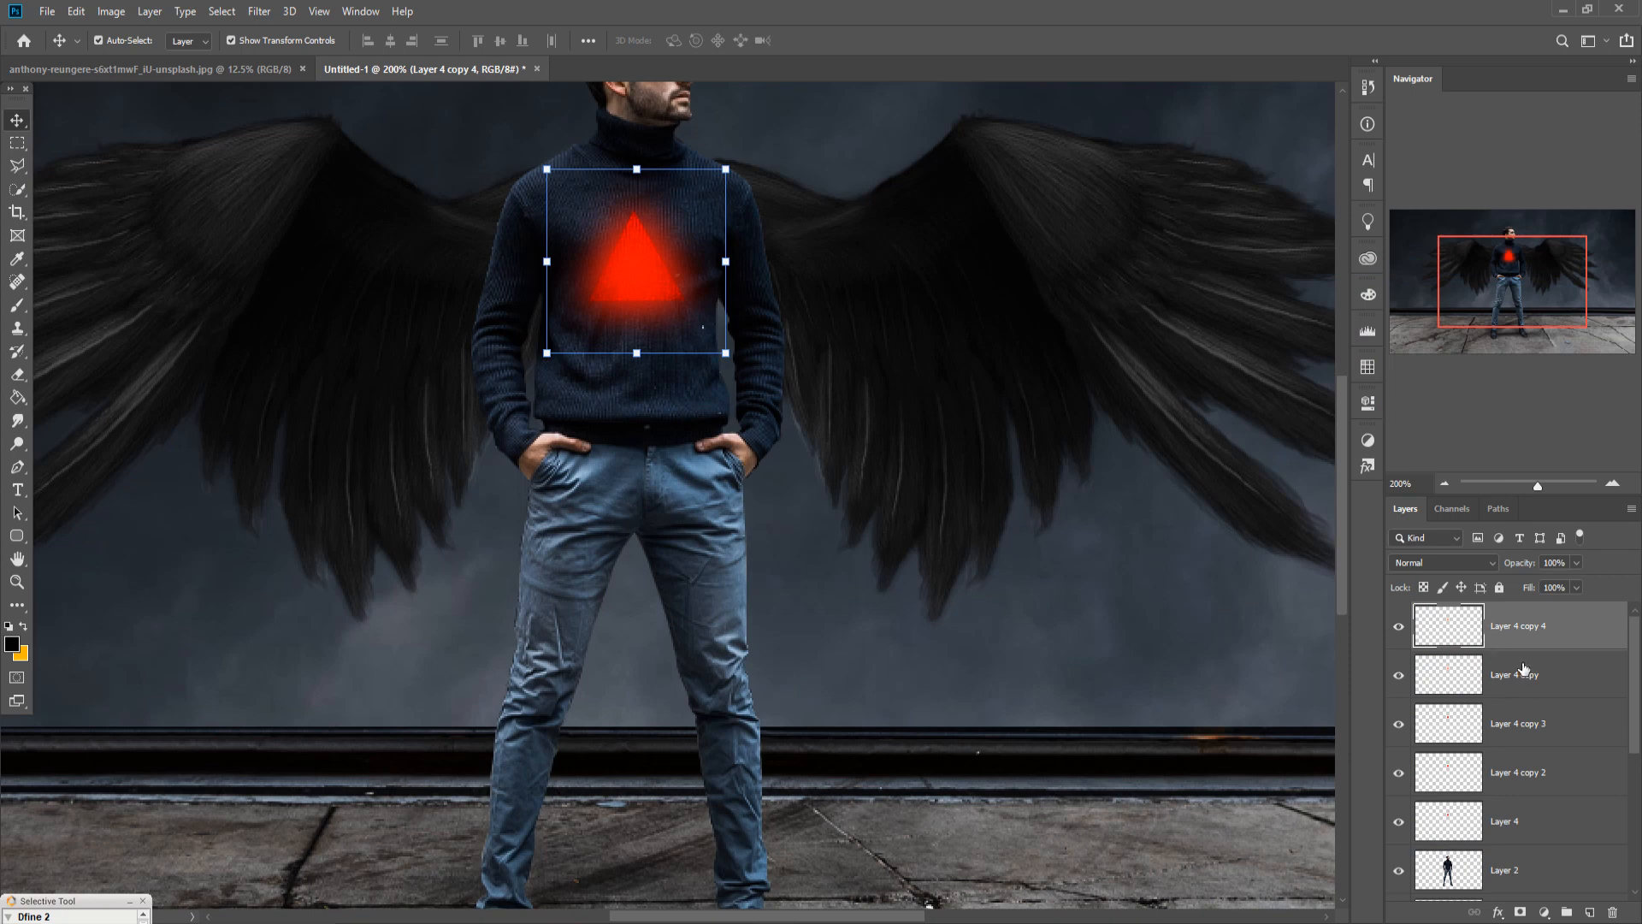
Add an empty layer directly above the man's layer, Layer 2.
{"action": "scroll", "coordinate": [1523, 668], "scroll_direction": "down", "scroll_amount": 3}
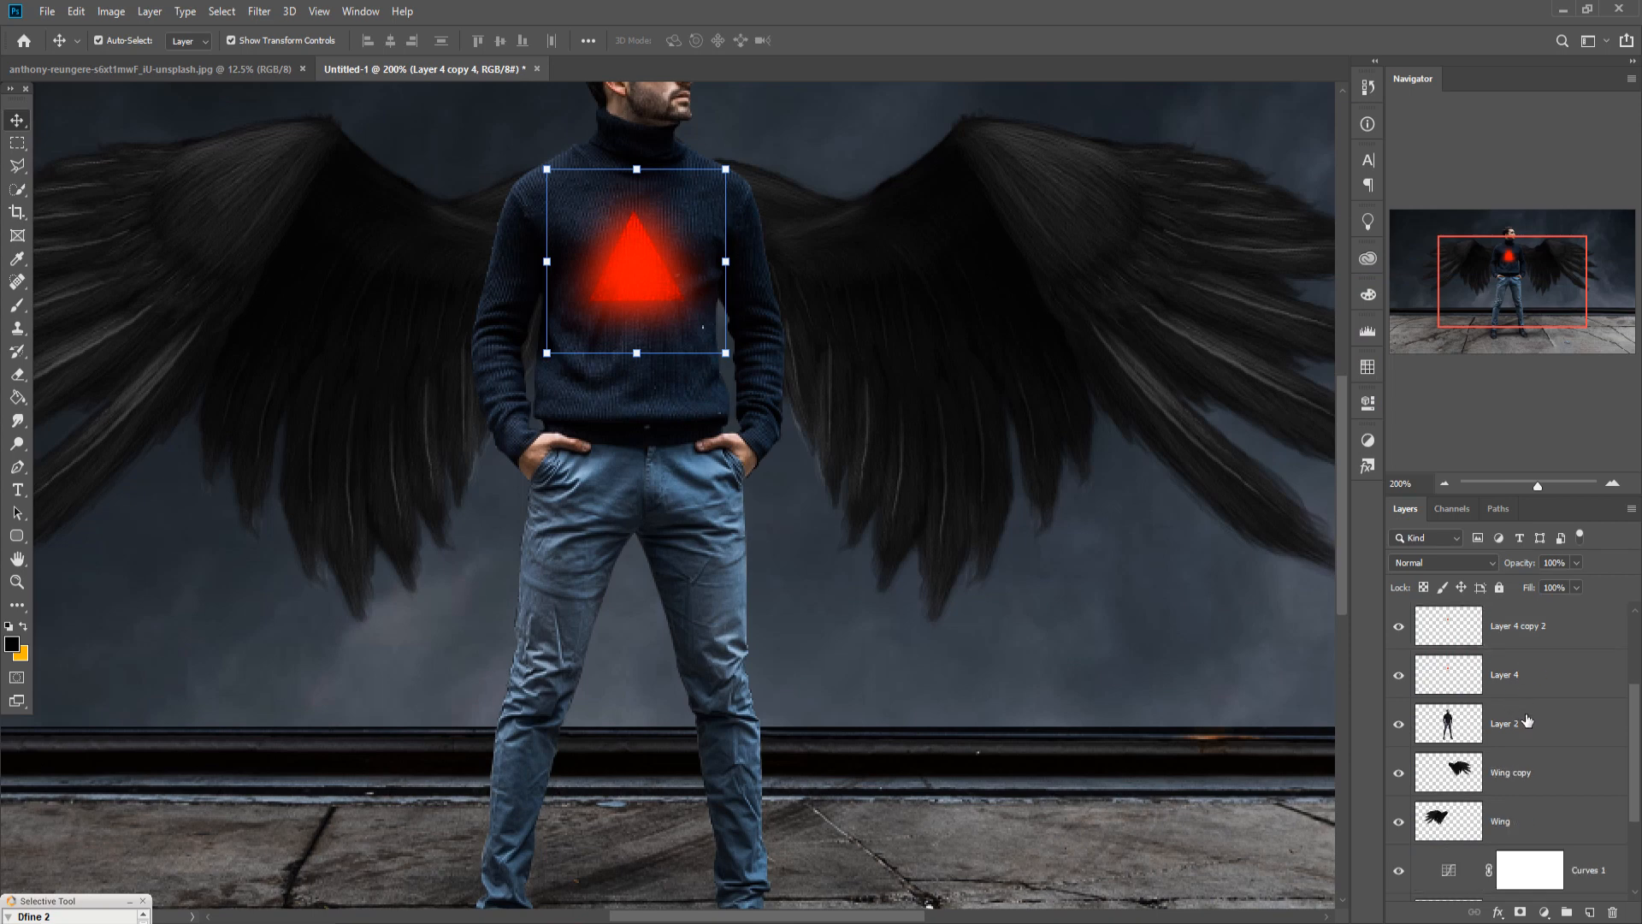
{"action": "left_click", "coordinate": [1528, 721]}
{"action": "left_click", "coordinate": [1590, 912]}
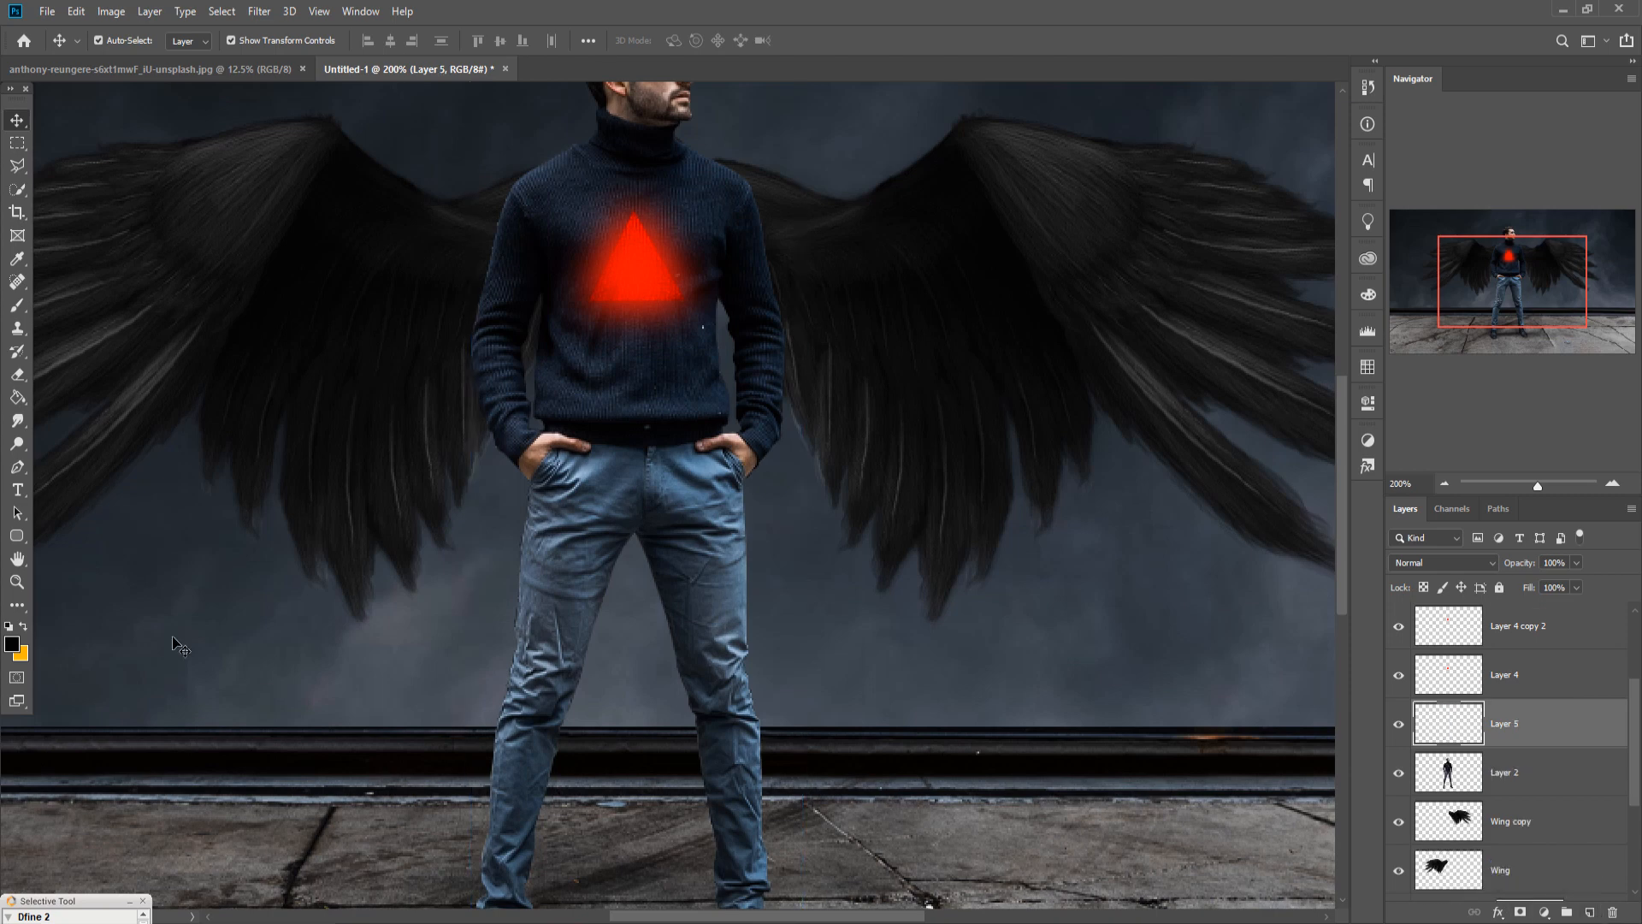
Set up the Brush tool at size 175 with foreground red f51303, sampled from the triangle on the sweater.
{"action": "left_click", "coordinate": [17, 306]}
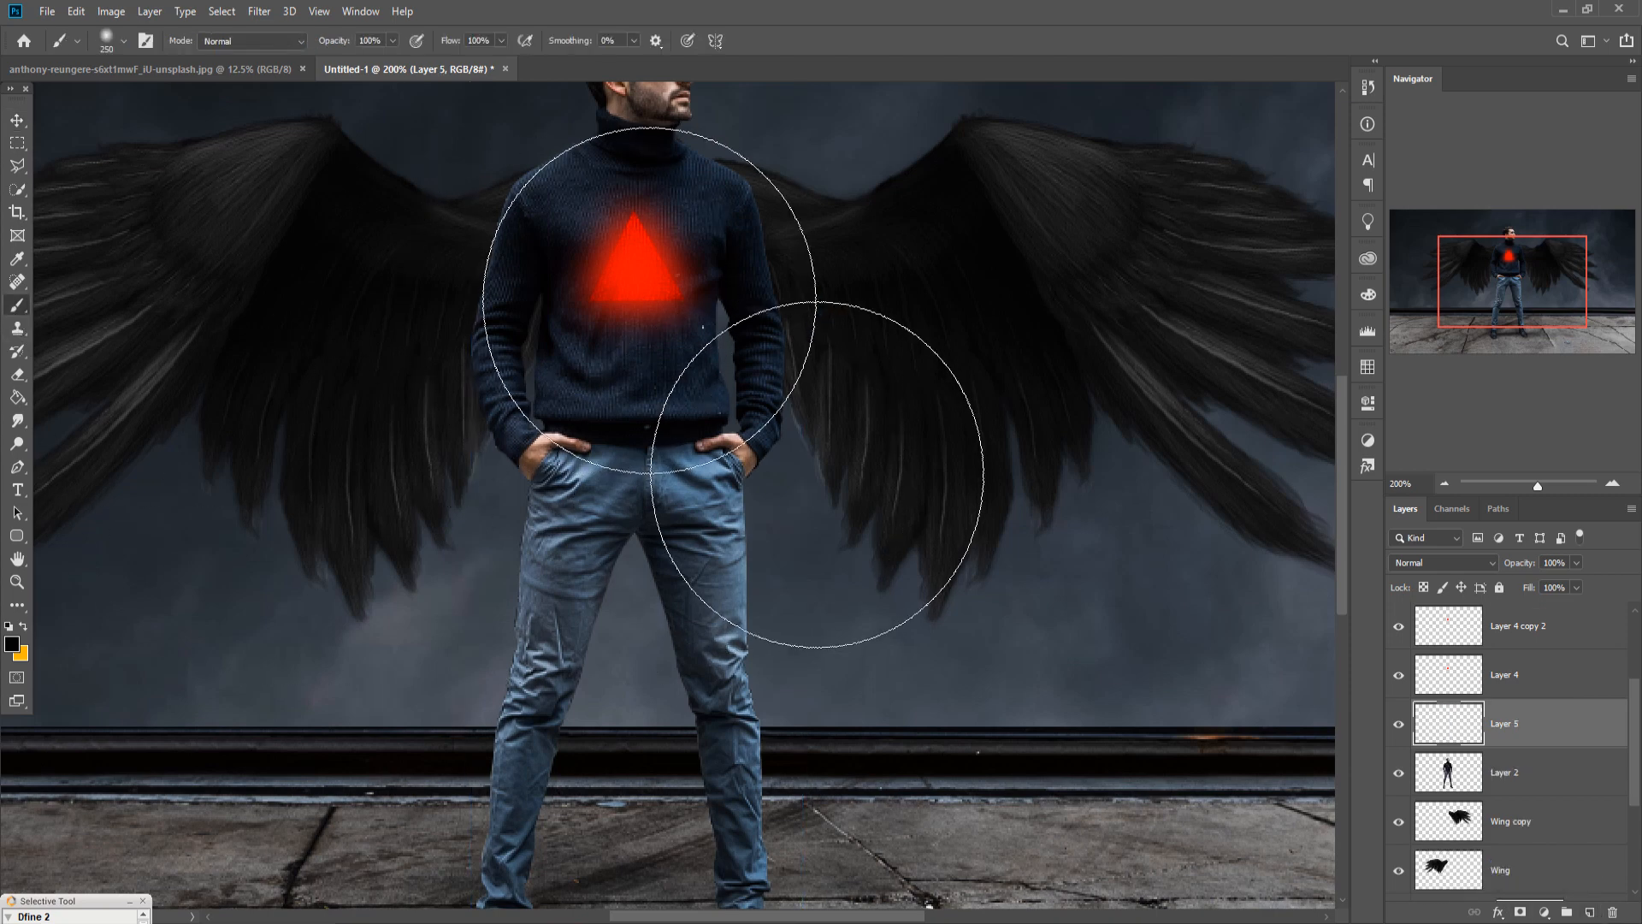
{"action": "key", "text": "bracketleft"}
{"action": "key", "text": "bracketleft"}
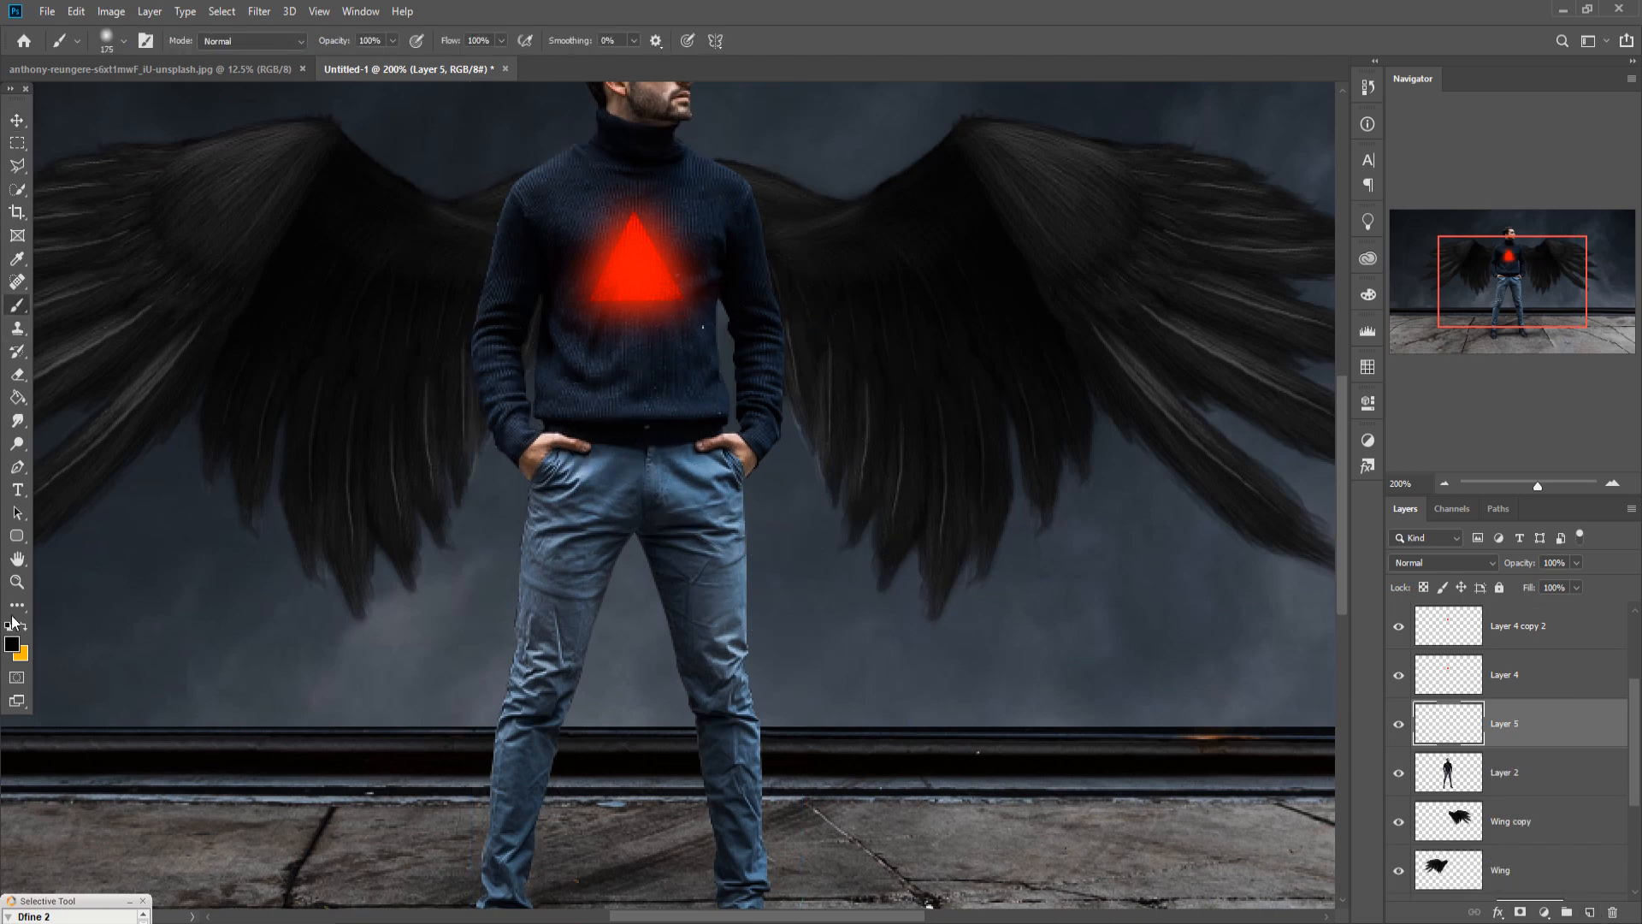
{"action": "left_click", "coordinate": [23, 627]}
{"action": "left_click", "coordinate": [12, 643]}
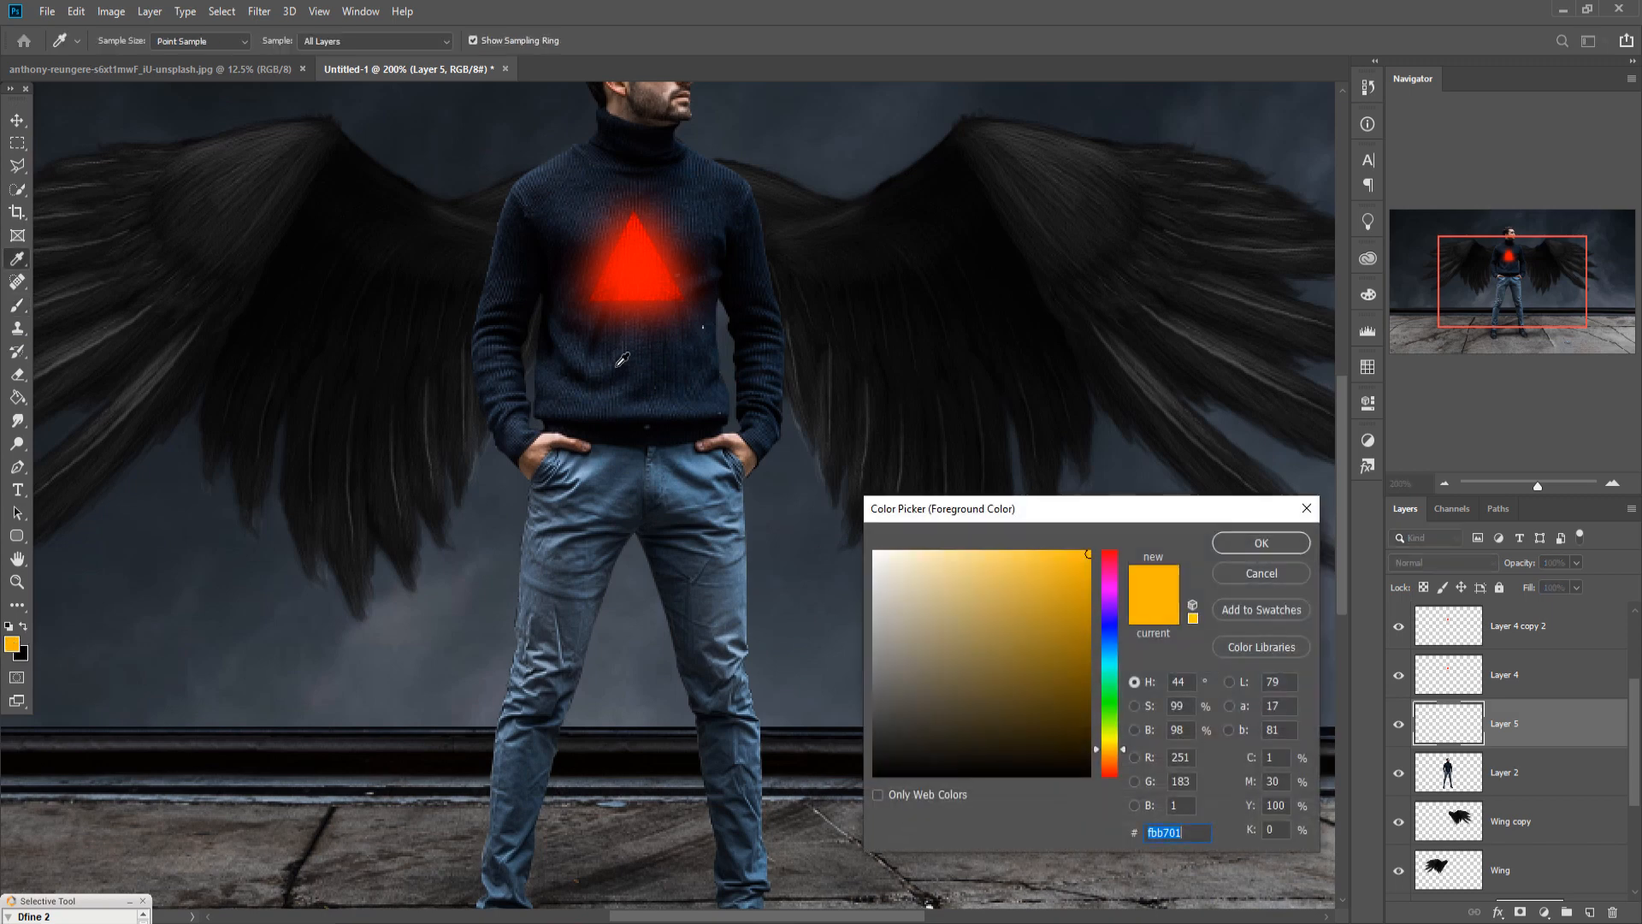
{"action": "left_click", "coordinate": [634, 275]}
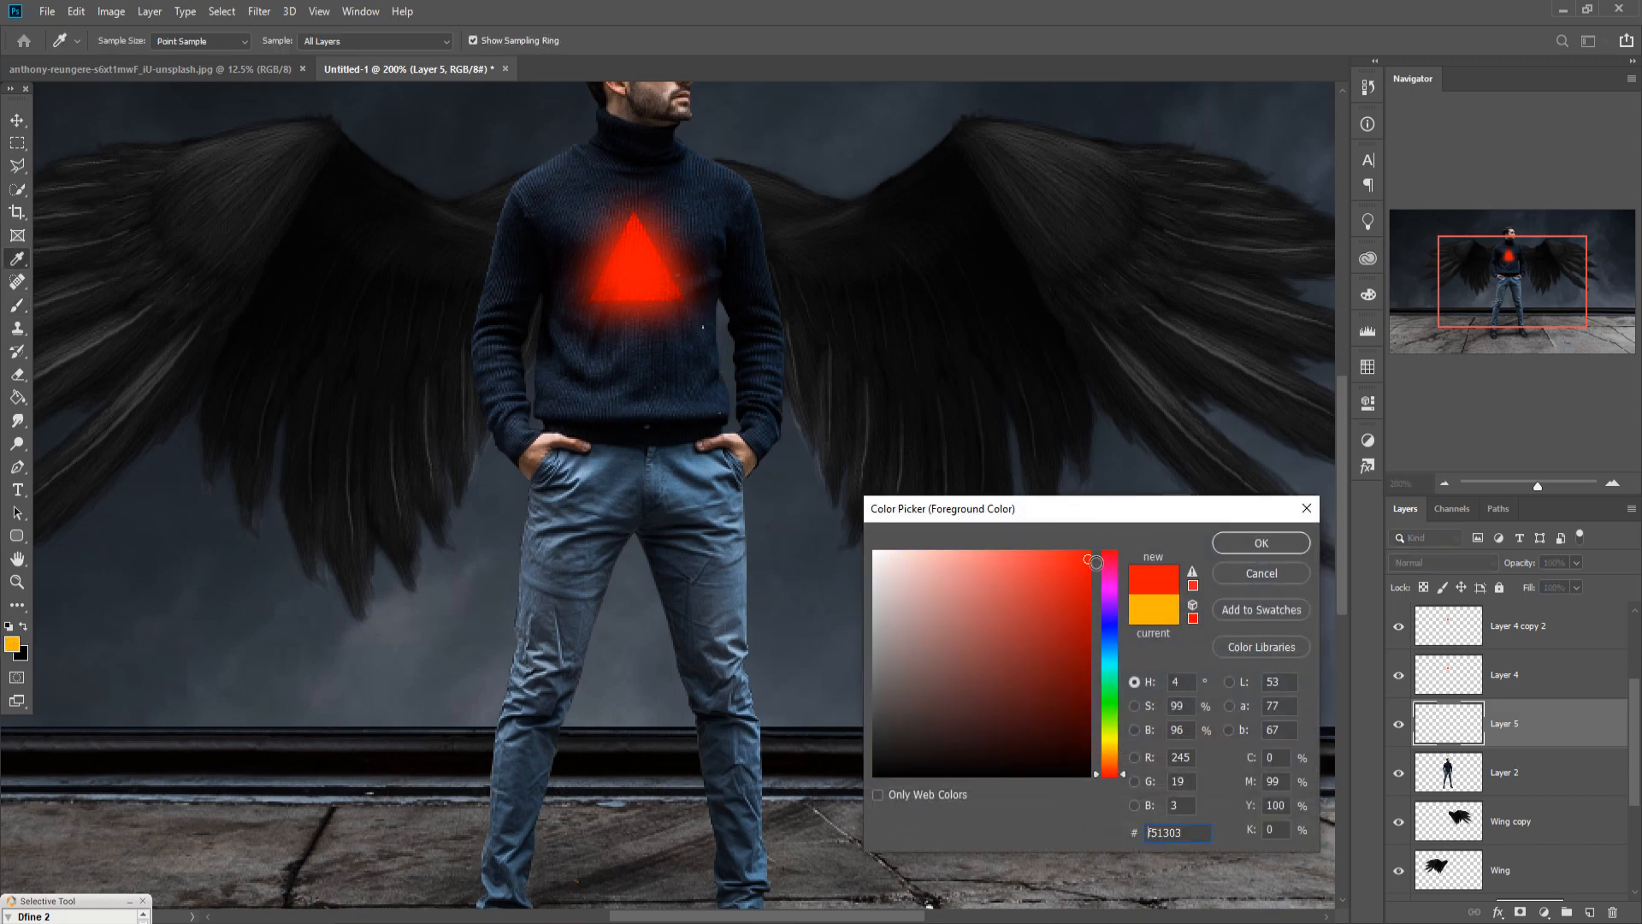
{"action": "left_click", "coordinate": [1259, 545]}
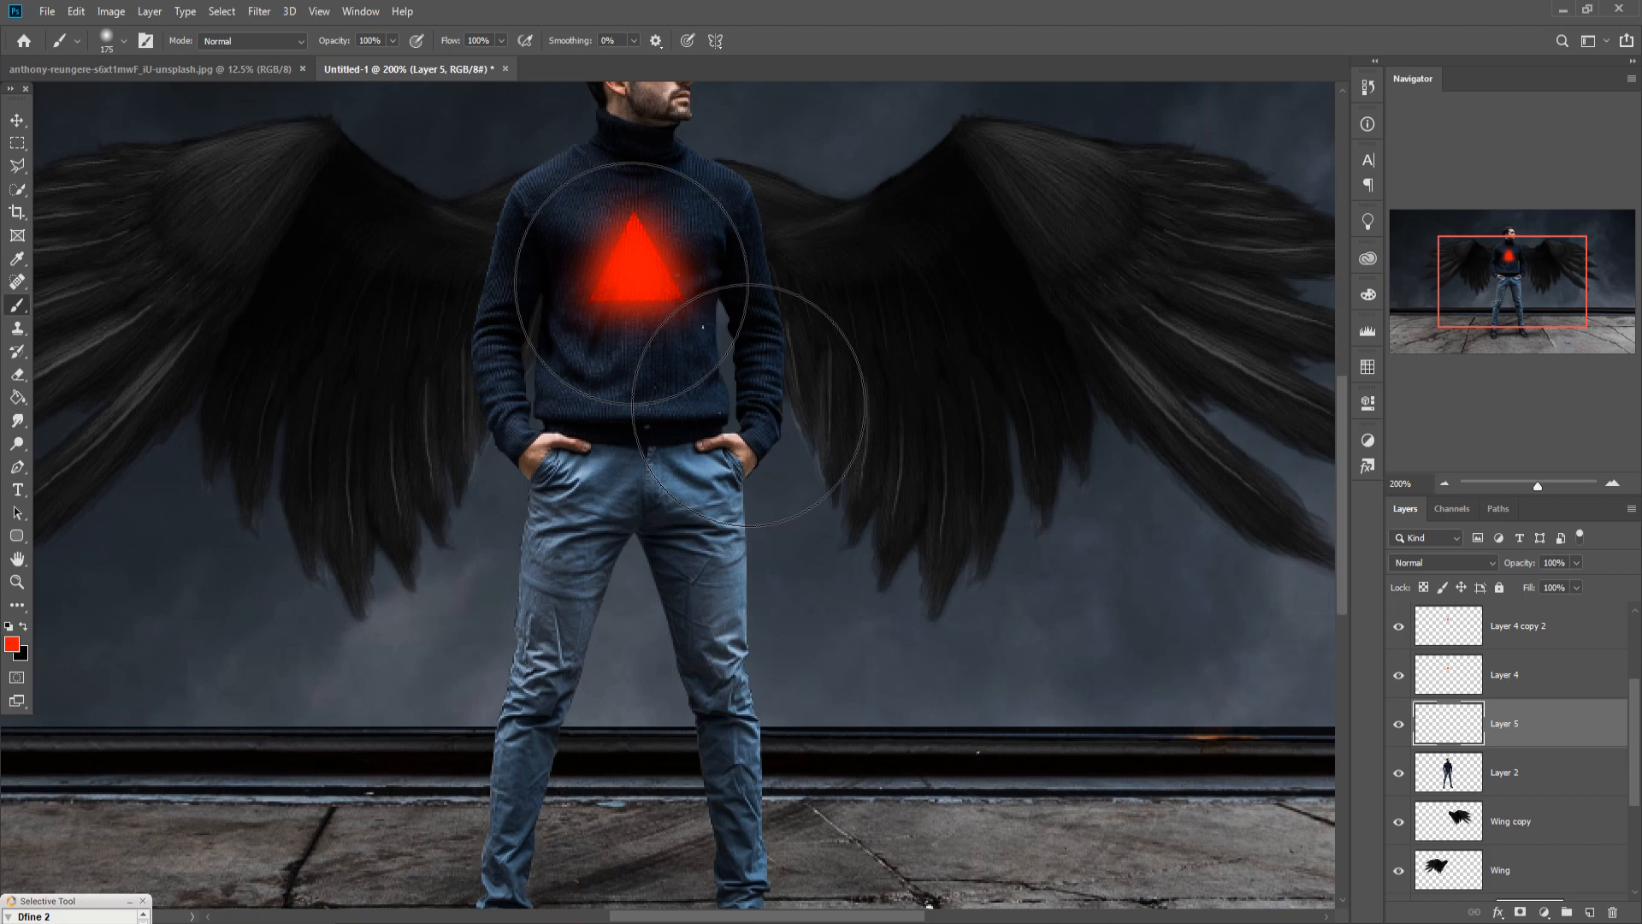
Paint one soft red dab centred on the triangle and set the layer's blend mode to Overlay.
{"action": "left_click", "coordinate": [631, 282]}
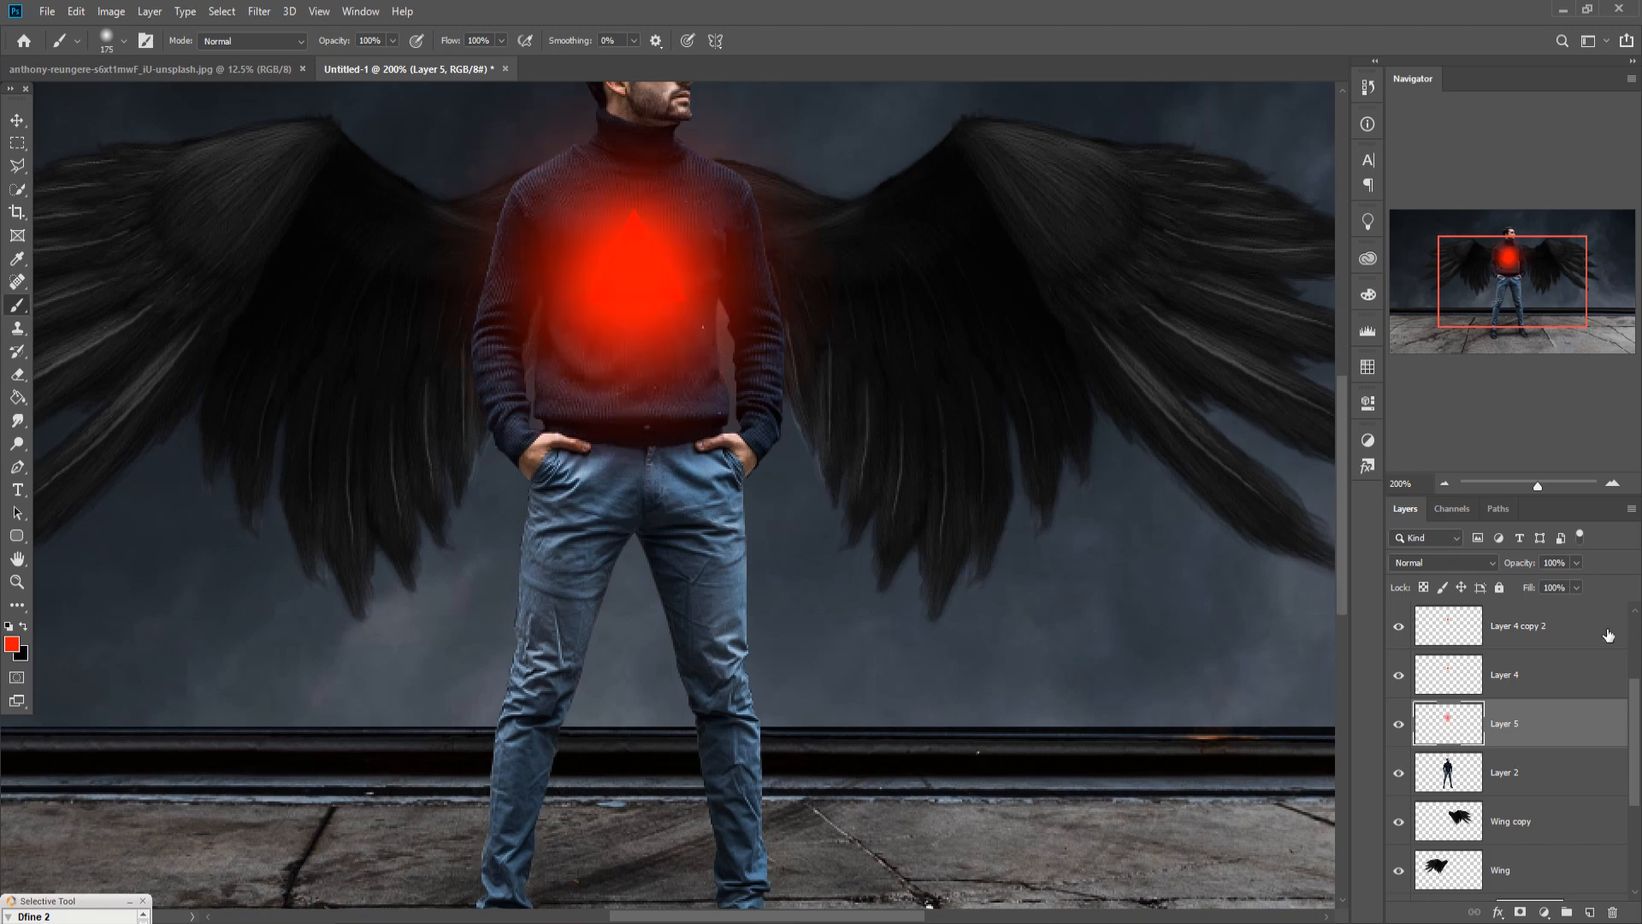
{"action": "left_click", "coordinate": [1490, 563]}
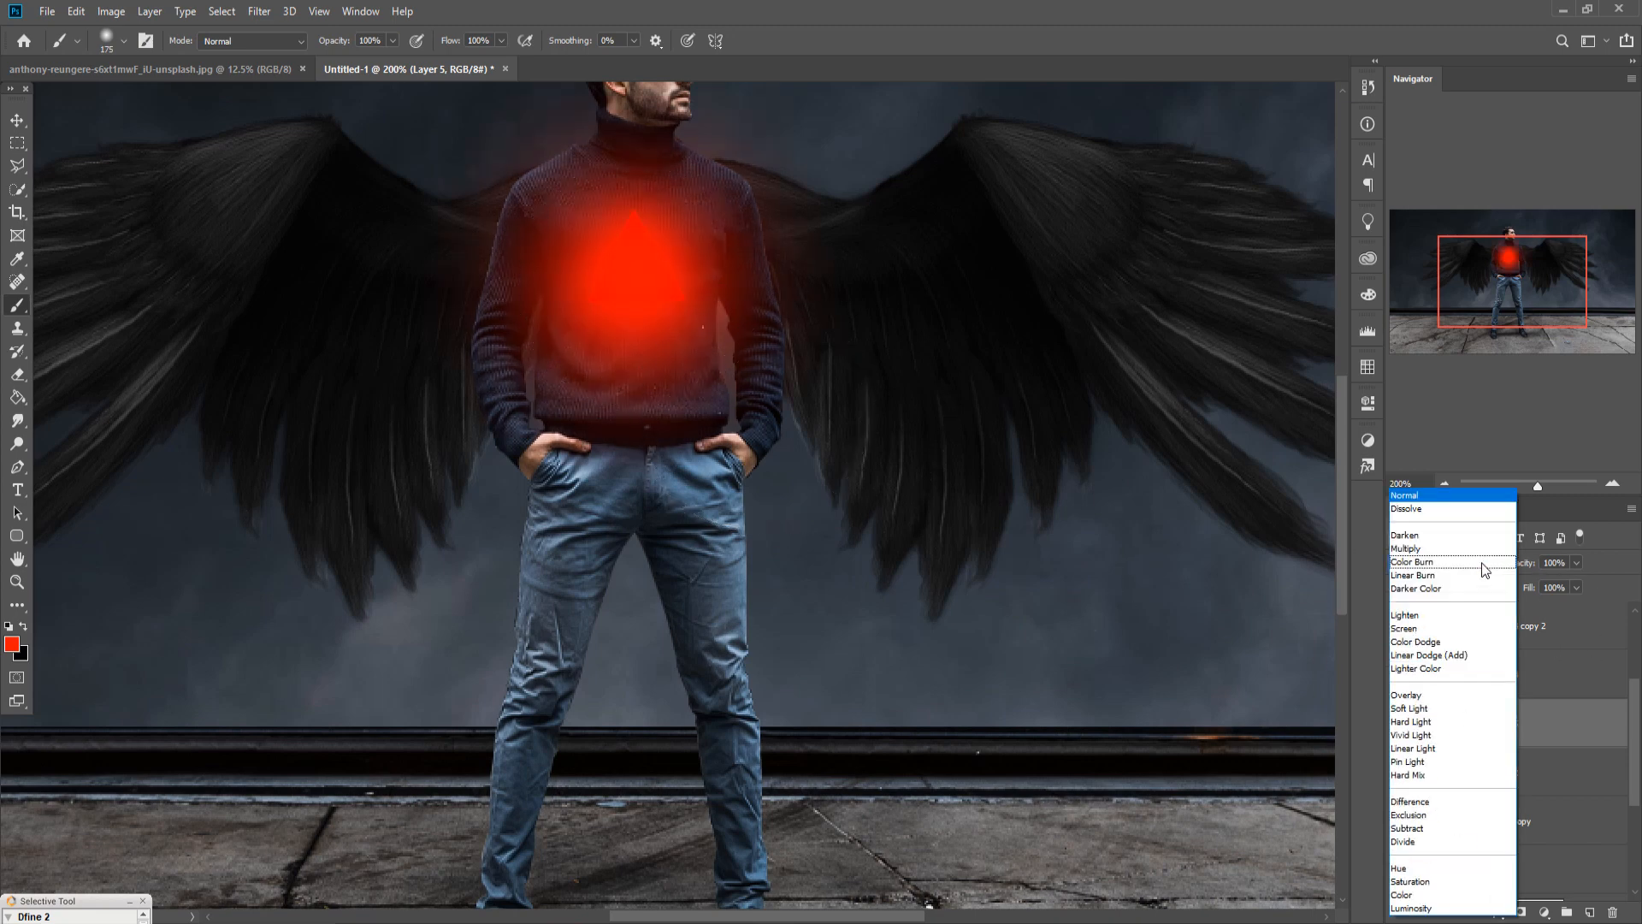
{"action": "left_click", "coordinate": [1420, 696]}
Try a red dab over the wing beside the man's shoulder, and undo it.
{"action": "left_click", "coordinate": [795, 267]}
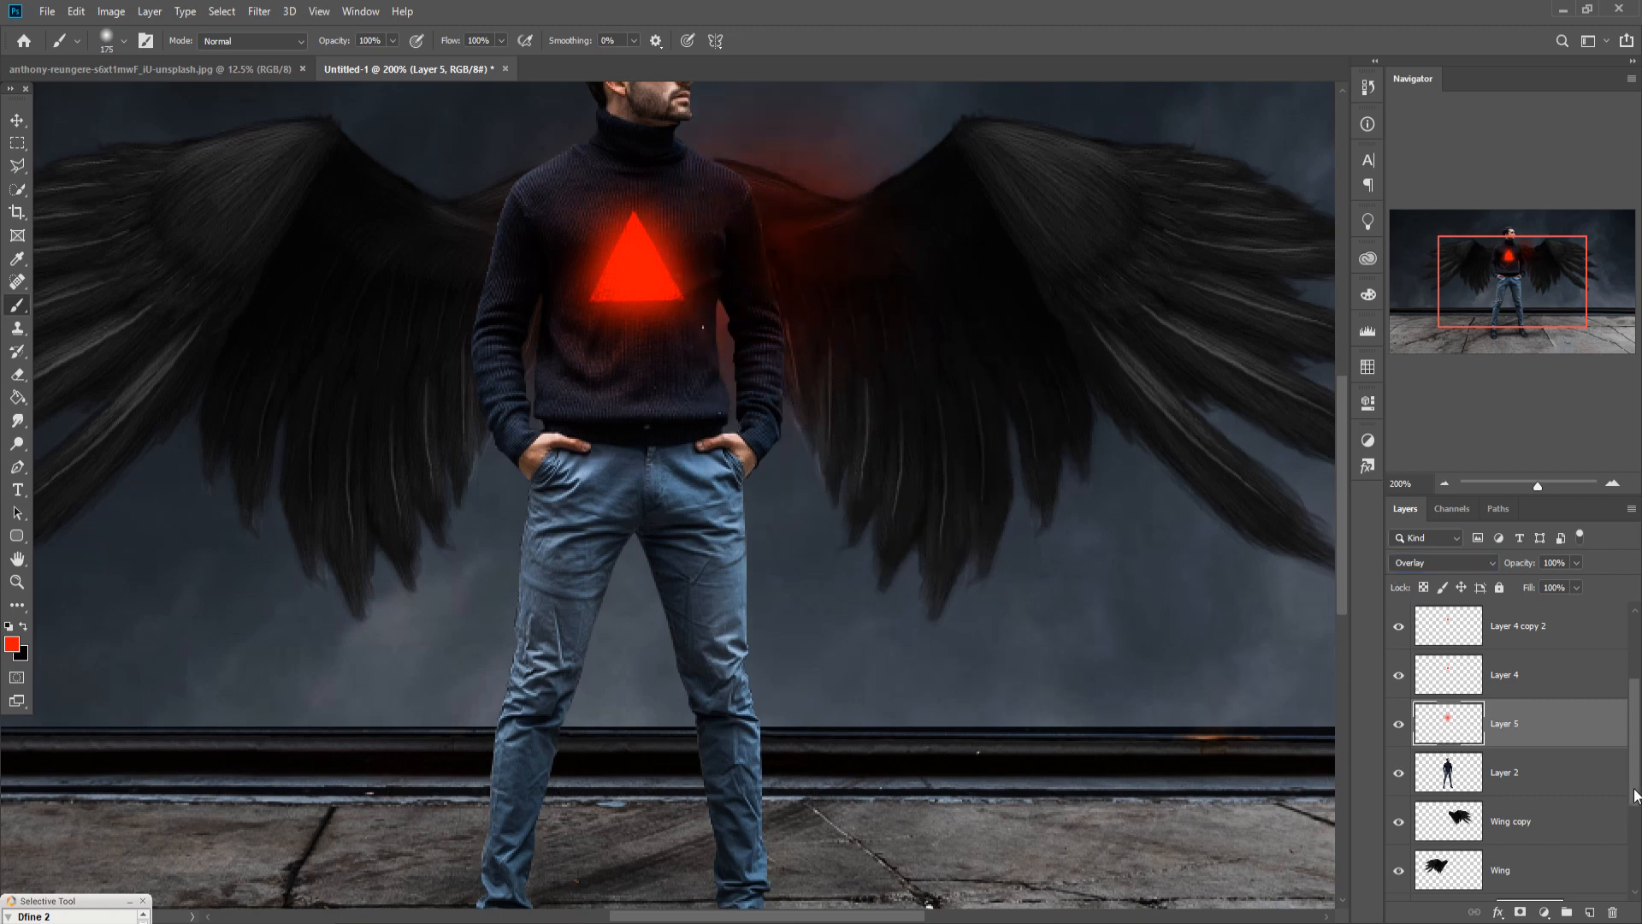
{"action": "key", "text": "ctrl+z"}
Reduce the brush size to 100 and add an empty layer above the red glow layer, Layer 5.
{"action": "key", "text": "bracketleft"}
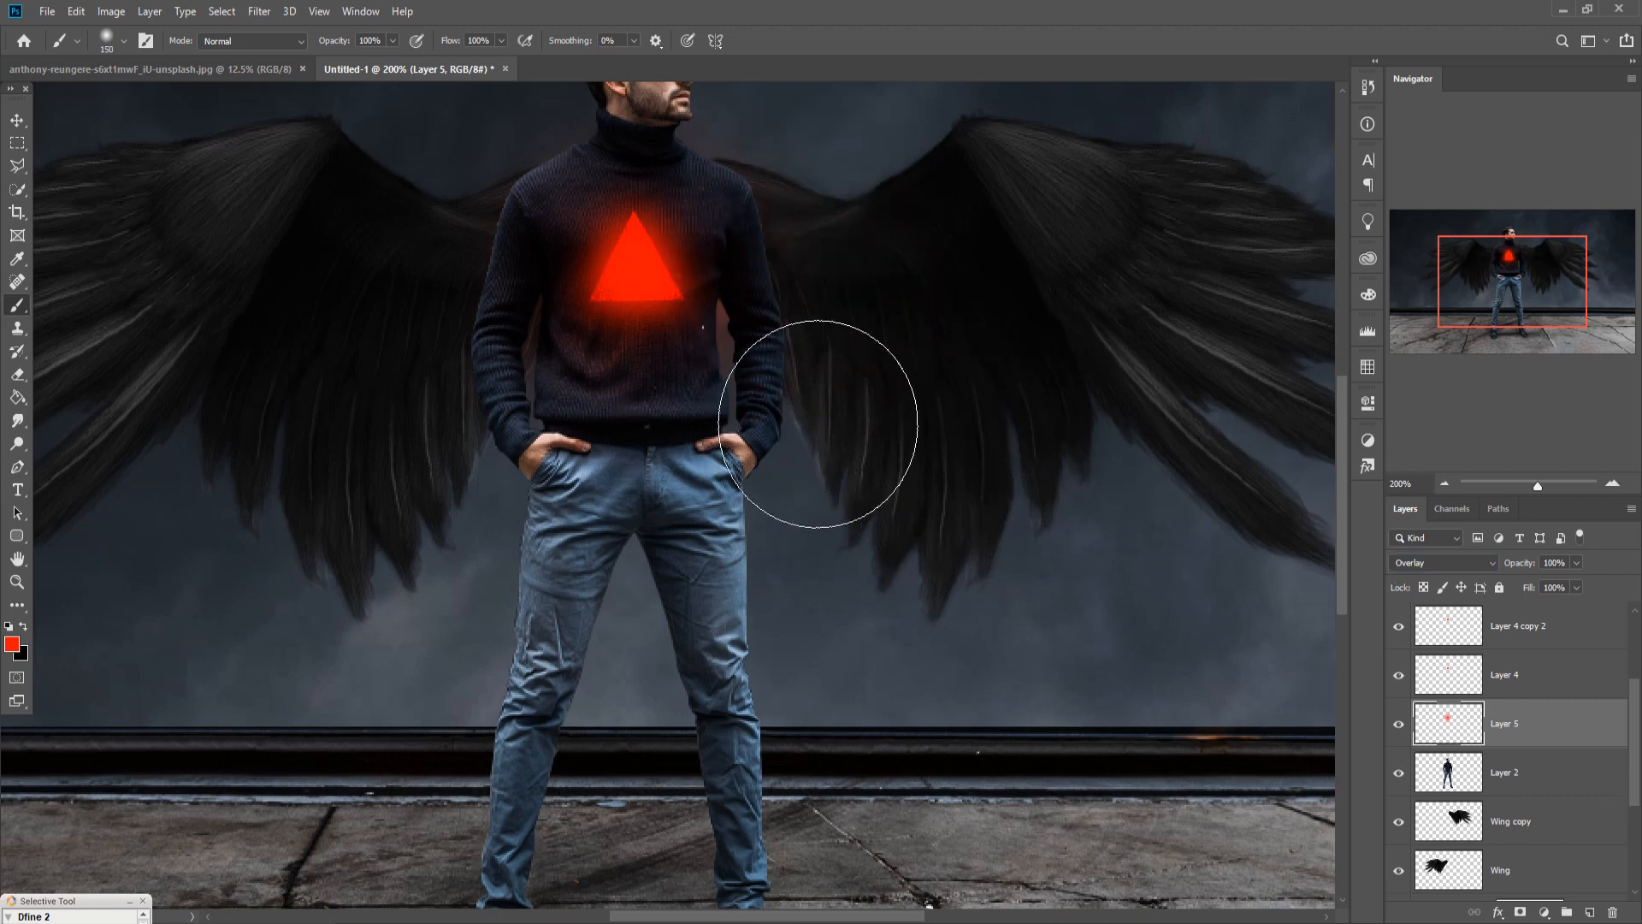
{"action": "key", "text": "bracketleft"}
{"action": "key", "text": "bracketleft"}
{"action": "right_click", "coordinate": [1589, 727]}
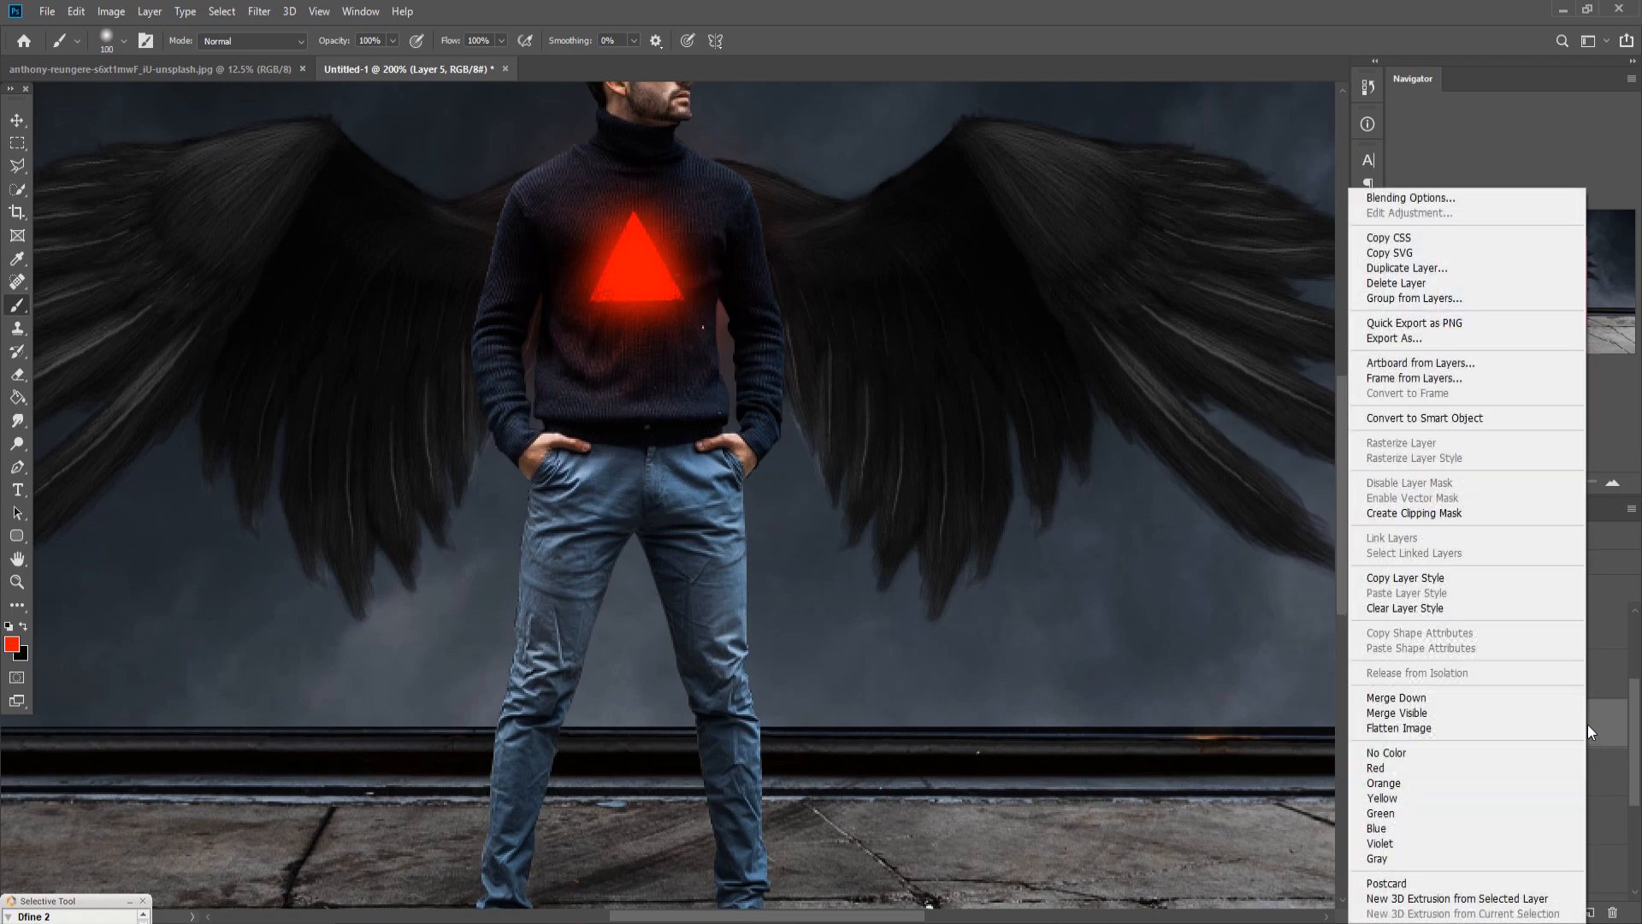
{"action": "left_click", "coordinate": [1612, 723]}
{"action": "left_click", "coordinate": [1590, 912]}
{"action": "right_click", "coordinate": [1558, 725]}
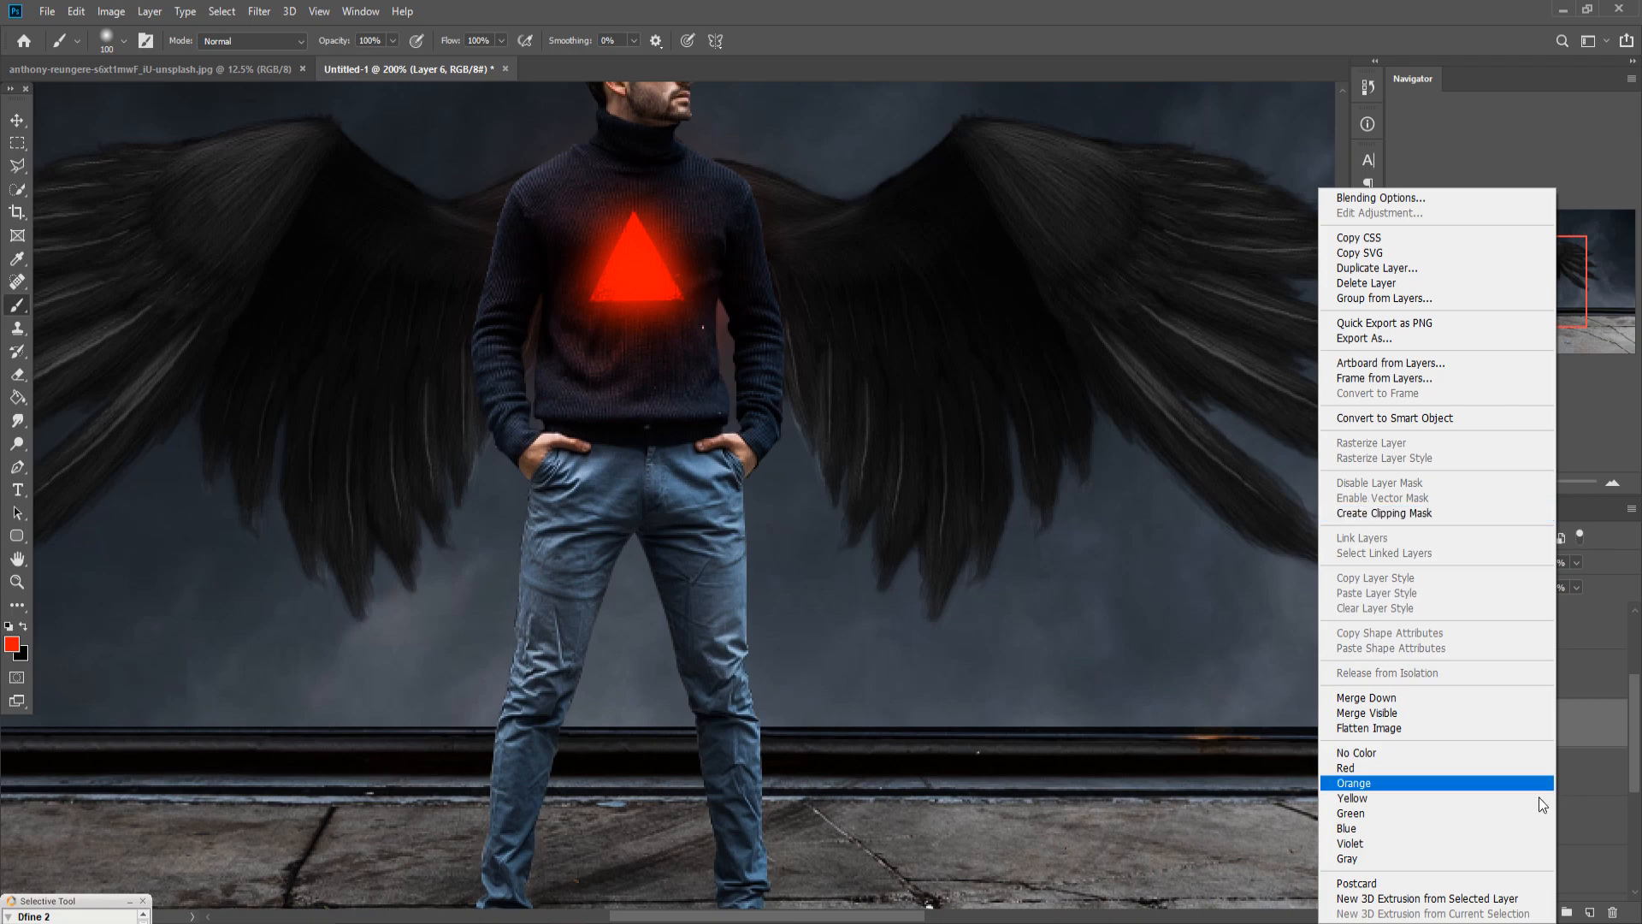
{"action": "left_click", "coordinate": [1602, 763]}
Add an empty layer directly above the man's layer and clip it to him with a clipping mask.
{"action": "left_click", "coordinate": [1563, 821]}
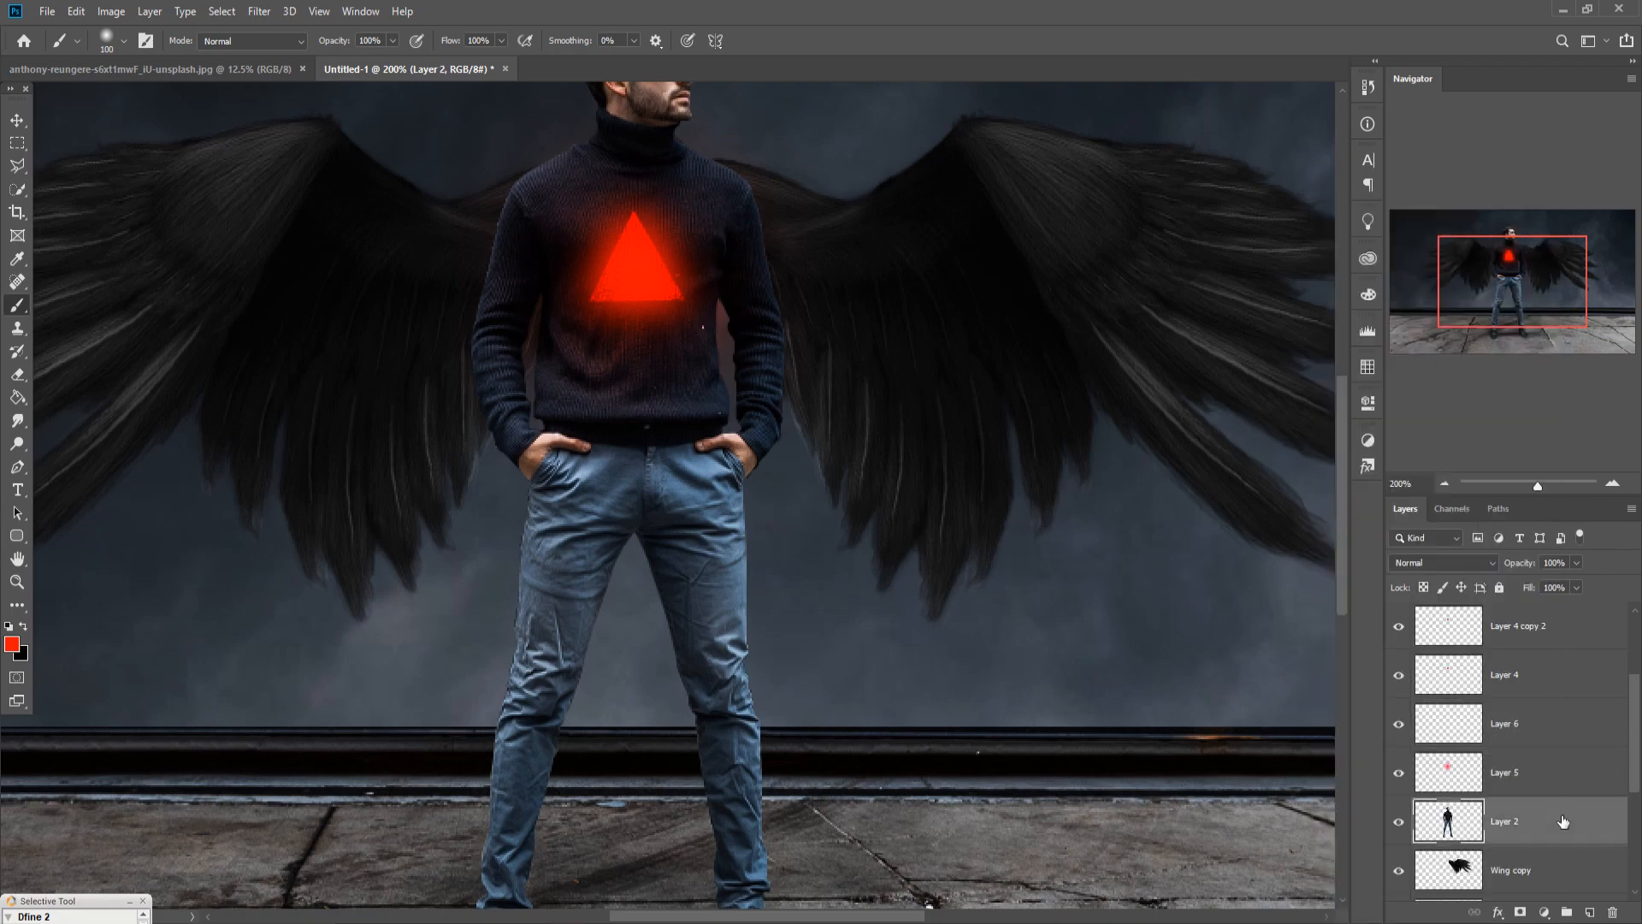
{"action": "left_click", "coordinate": [1590, 912]}
{"action": "right_click", "coordinate": [1549, 812]}
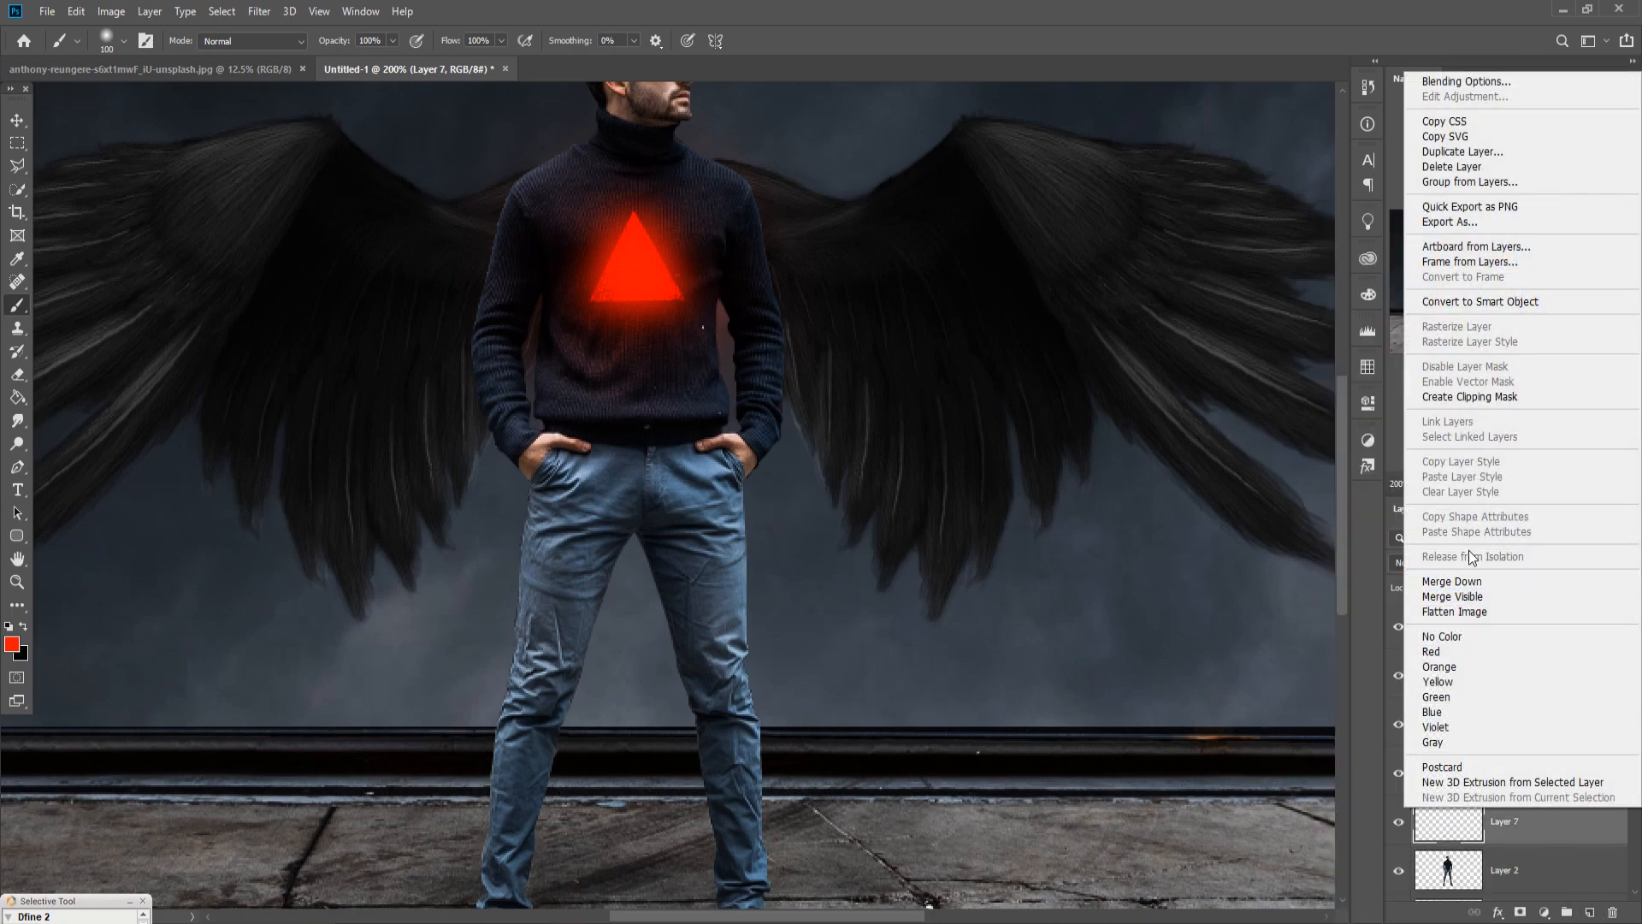
{"action": "left_click", "coordinate": [1454, 398]}
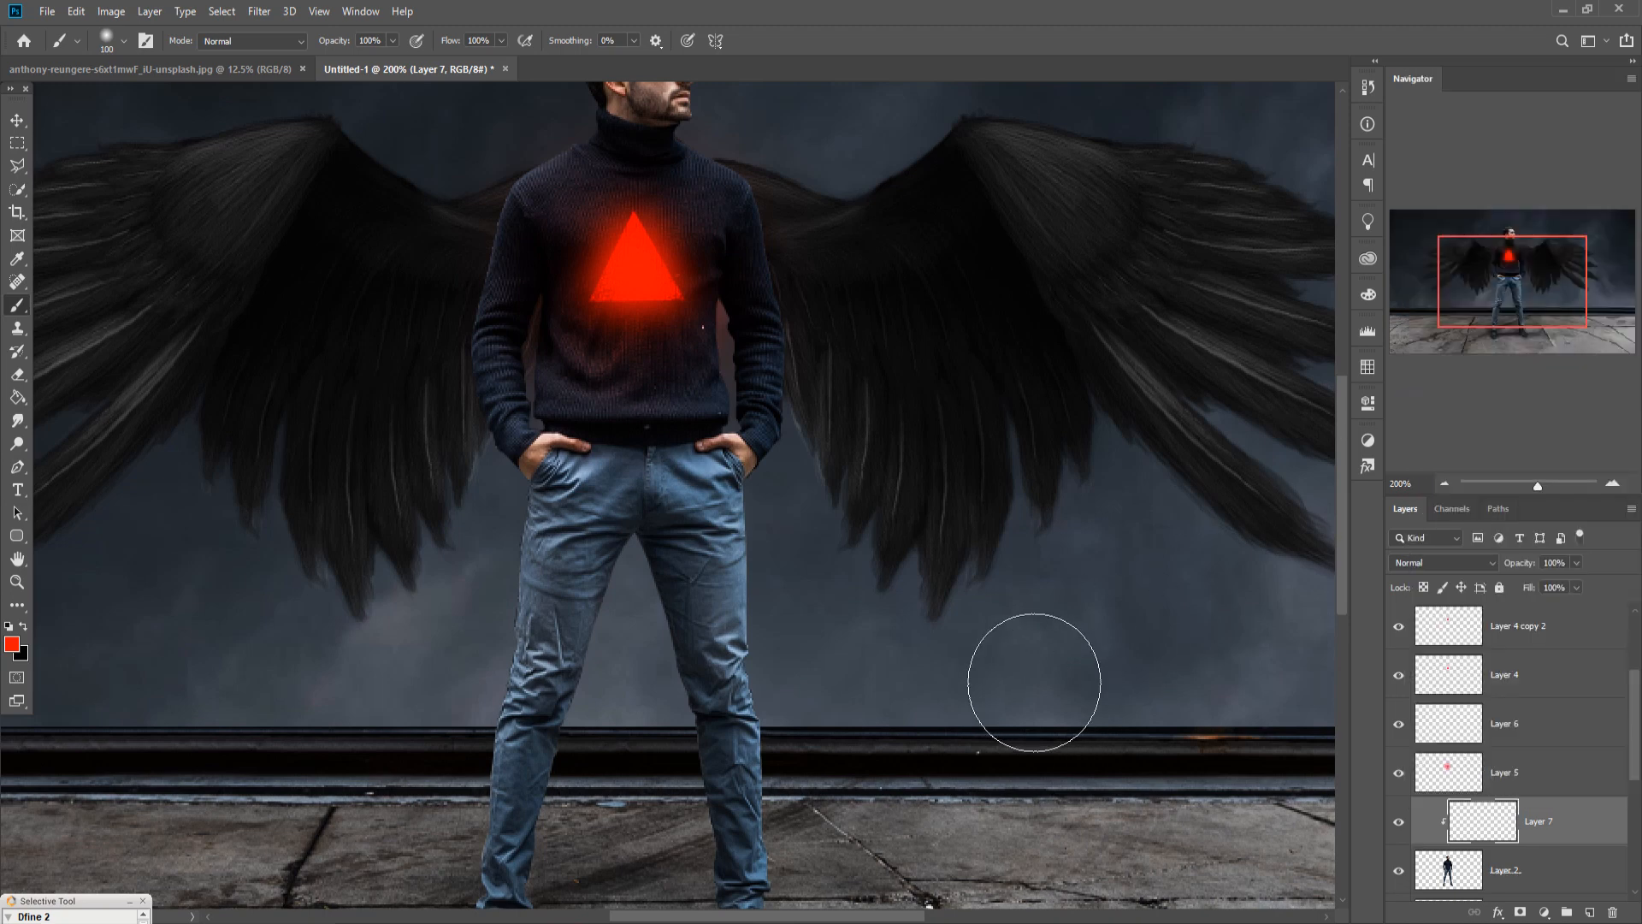
Paint soft red light over the sweater's chest, shoulders and sleeves on the clipped layer, with its blend mode set to Overlay.
{"action": "left_click_drag", "start_coordinate": [723, 201], "coordinate": [689, 257]}
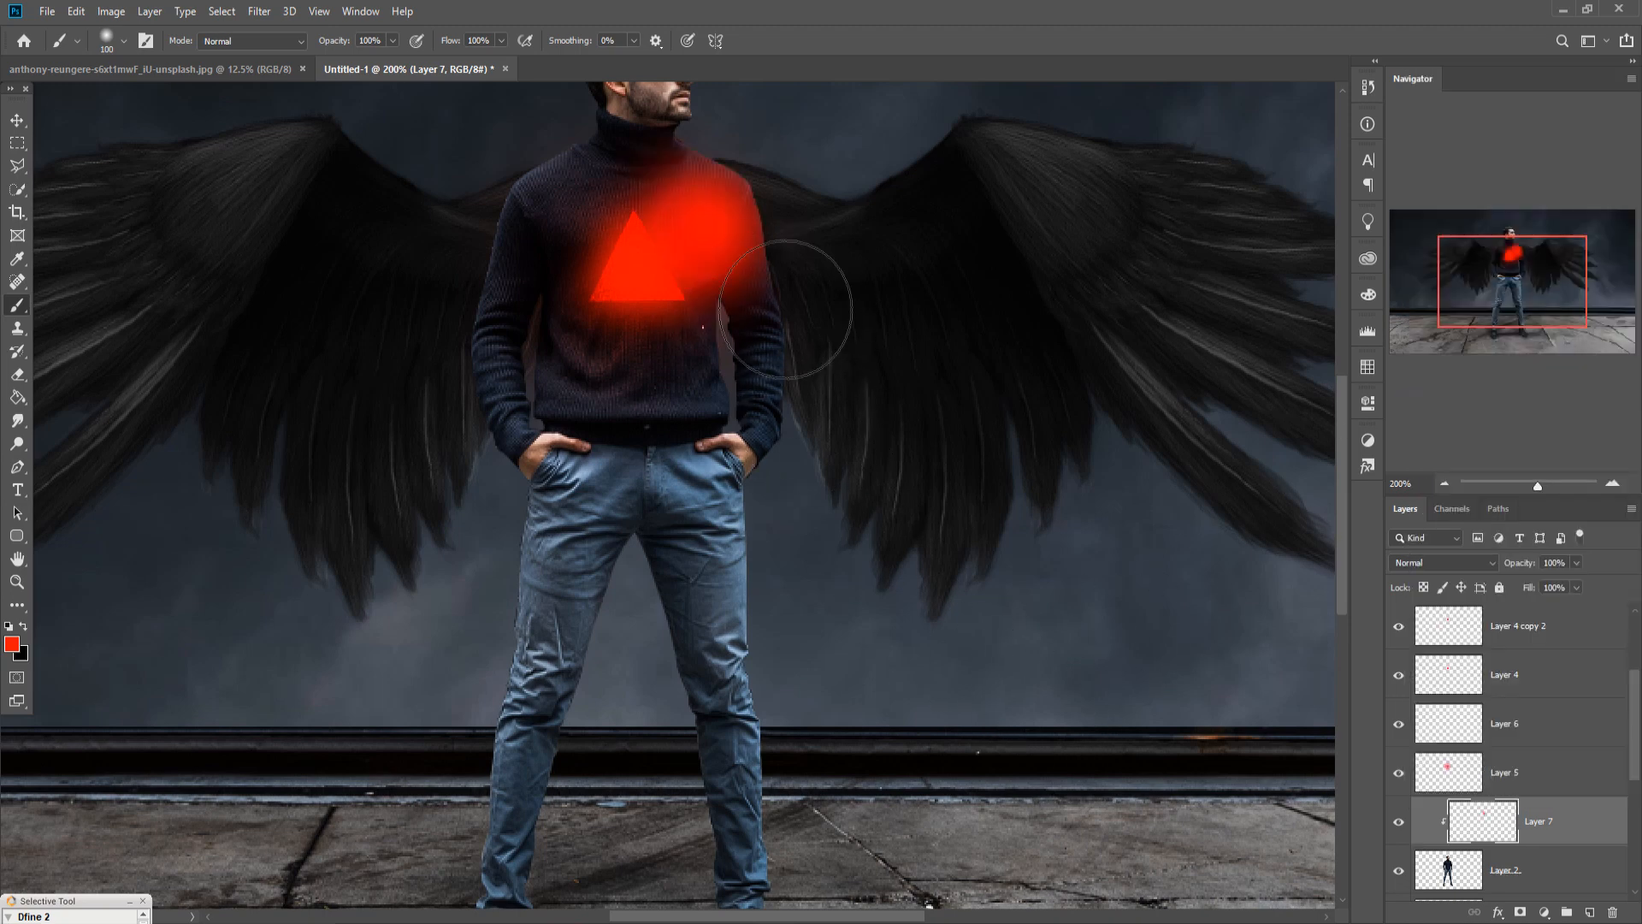
{"action": "left_click", "coordinate": [1447, 563]}
{"action": "left_click", "coordinate": [1414, 693]}
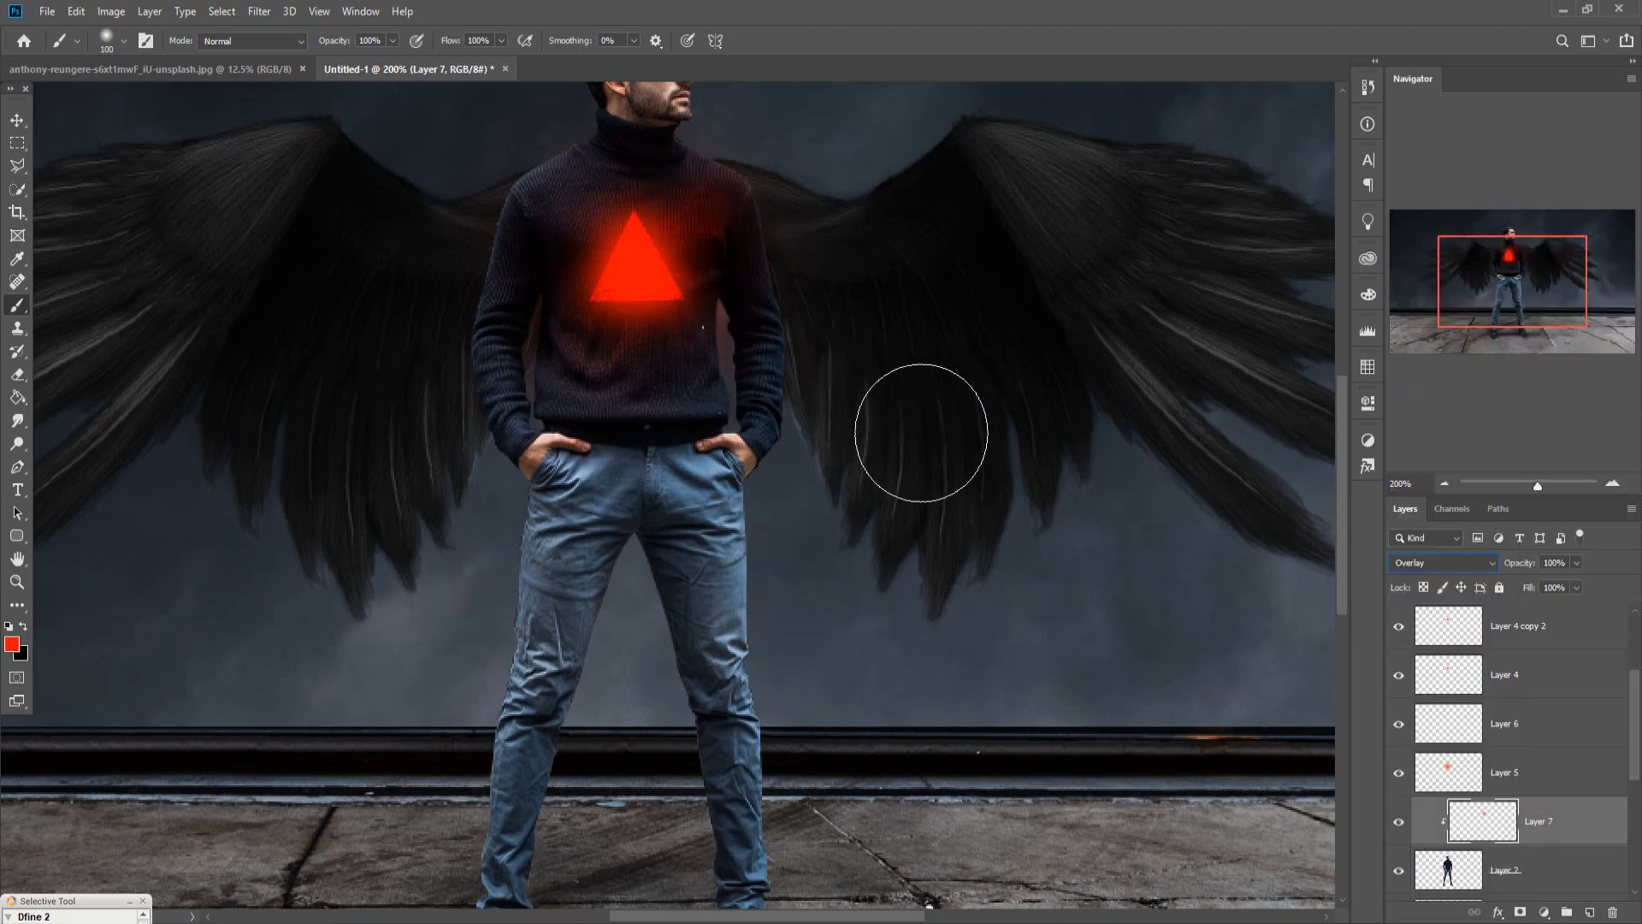
{"action": "mouse_move", "coordinate": [560, 268]}
{"action": "left_mouse_down"}
{"action": "mouse_move", "coordinate": [608, 275]}
{"action": "mouse_move", "coordinate": [569, 411]}
{"action": "left_mouse_up"}
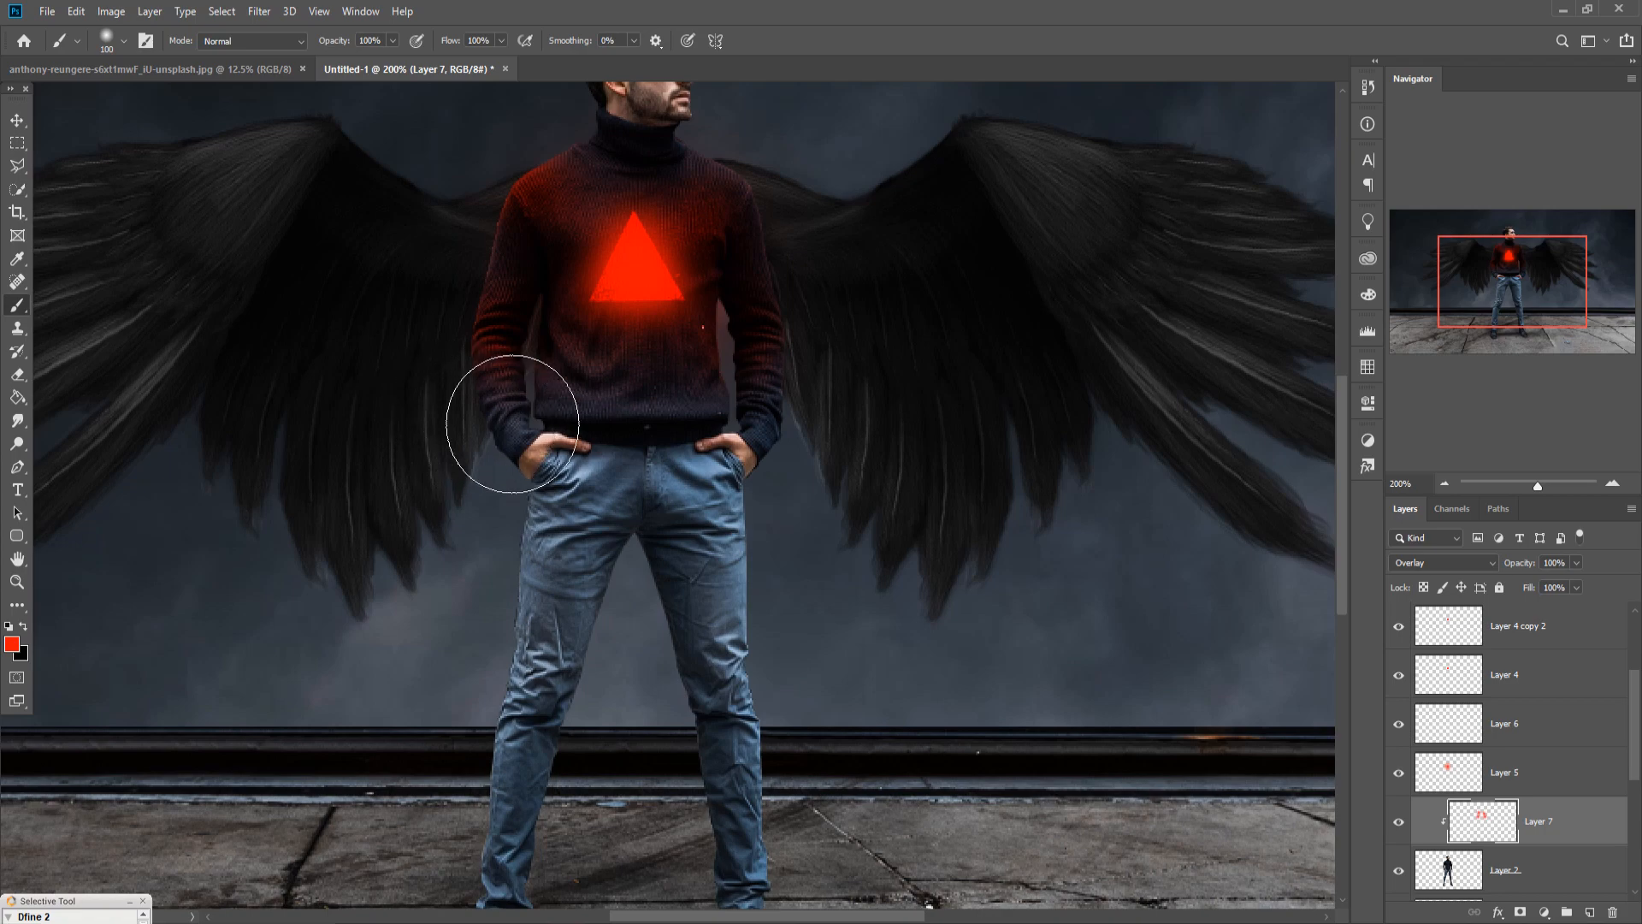
Add an empty layer above the Wing copy layer, beneath the man.
{"action": "key", "text": "ctrl+minus"}
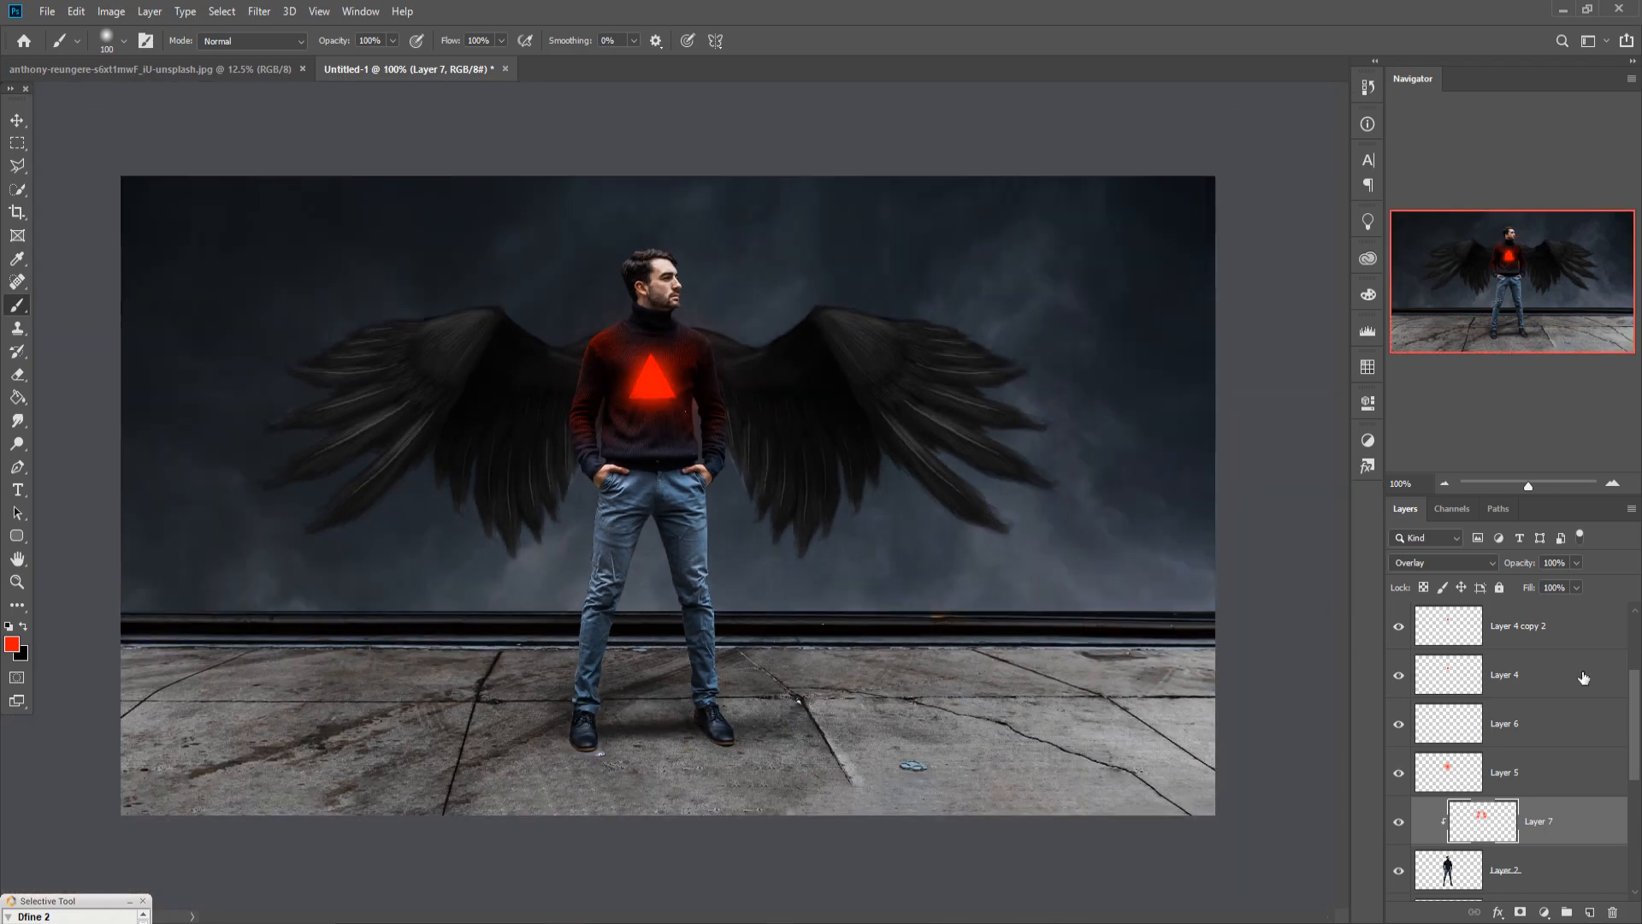
{"action": "scroll", "coordinate": [1531, 700], "scroll_direction": "up", "scroll_amount": 3}
{"action": "scroll", "coordinate": [1531, 699], "scroll_direction": "down", "scroll_amount": 5}
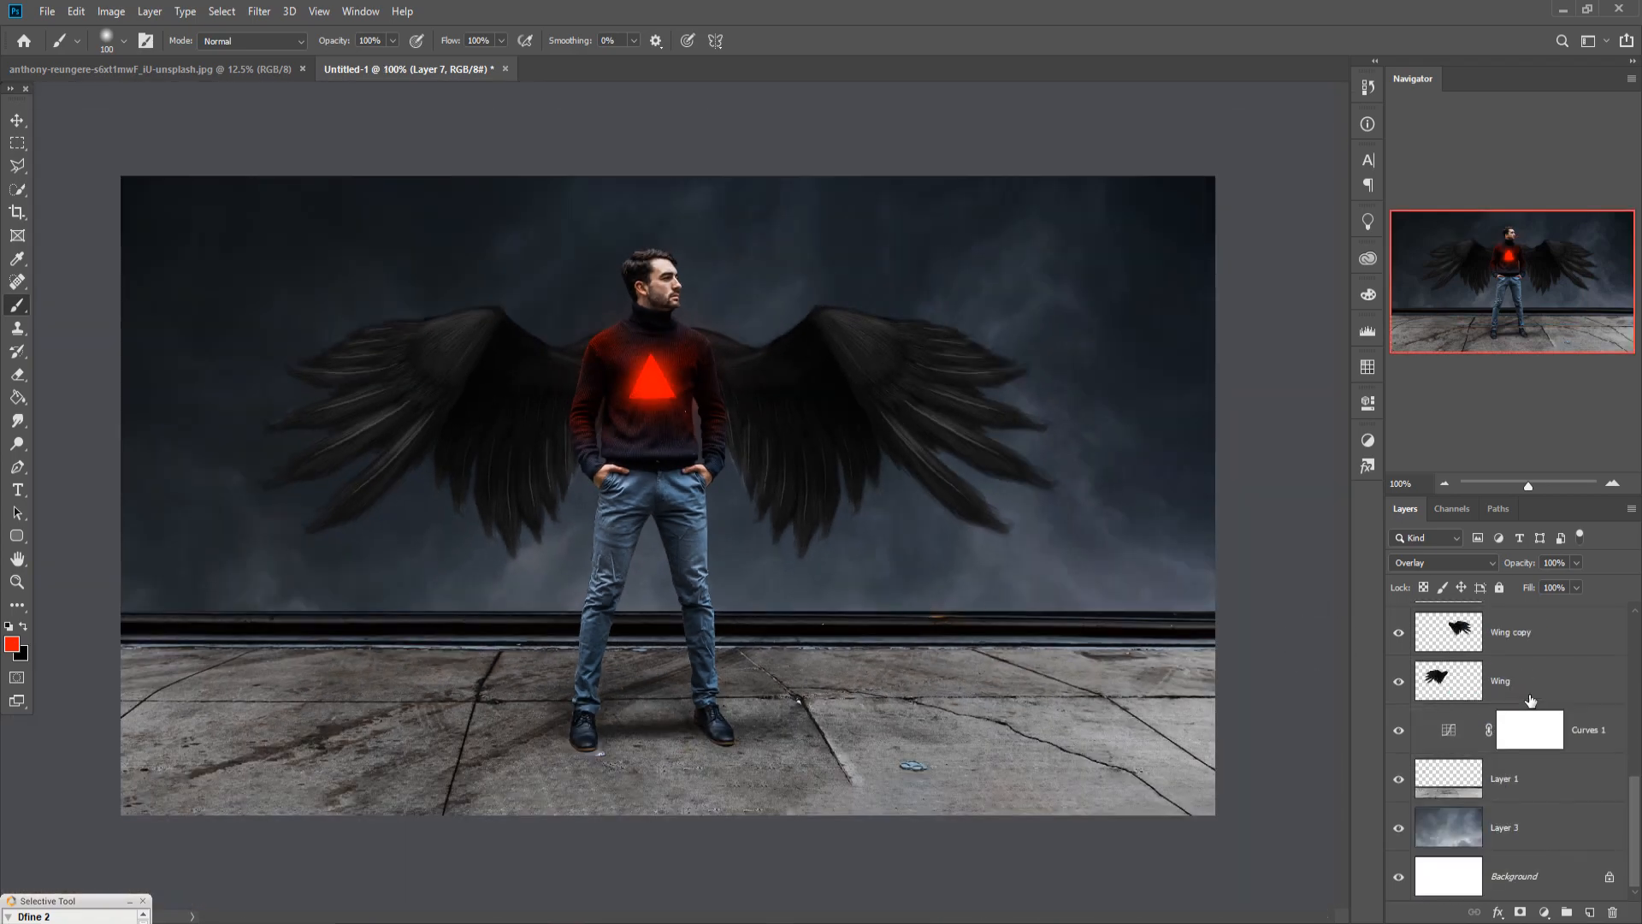
{"action": "scroll", "coordinate": [1539, 727], "scroll_direction": "up", "scroll_amount": 2}
{"action": "left_click", "coordinate": [1542, 741]}
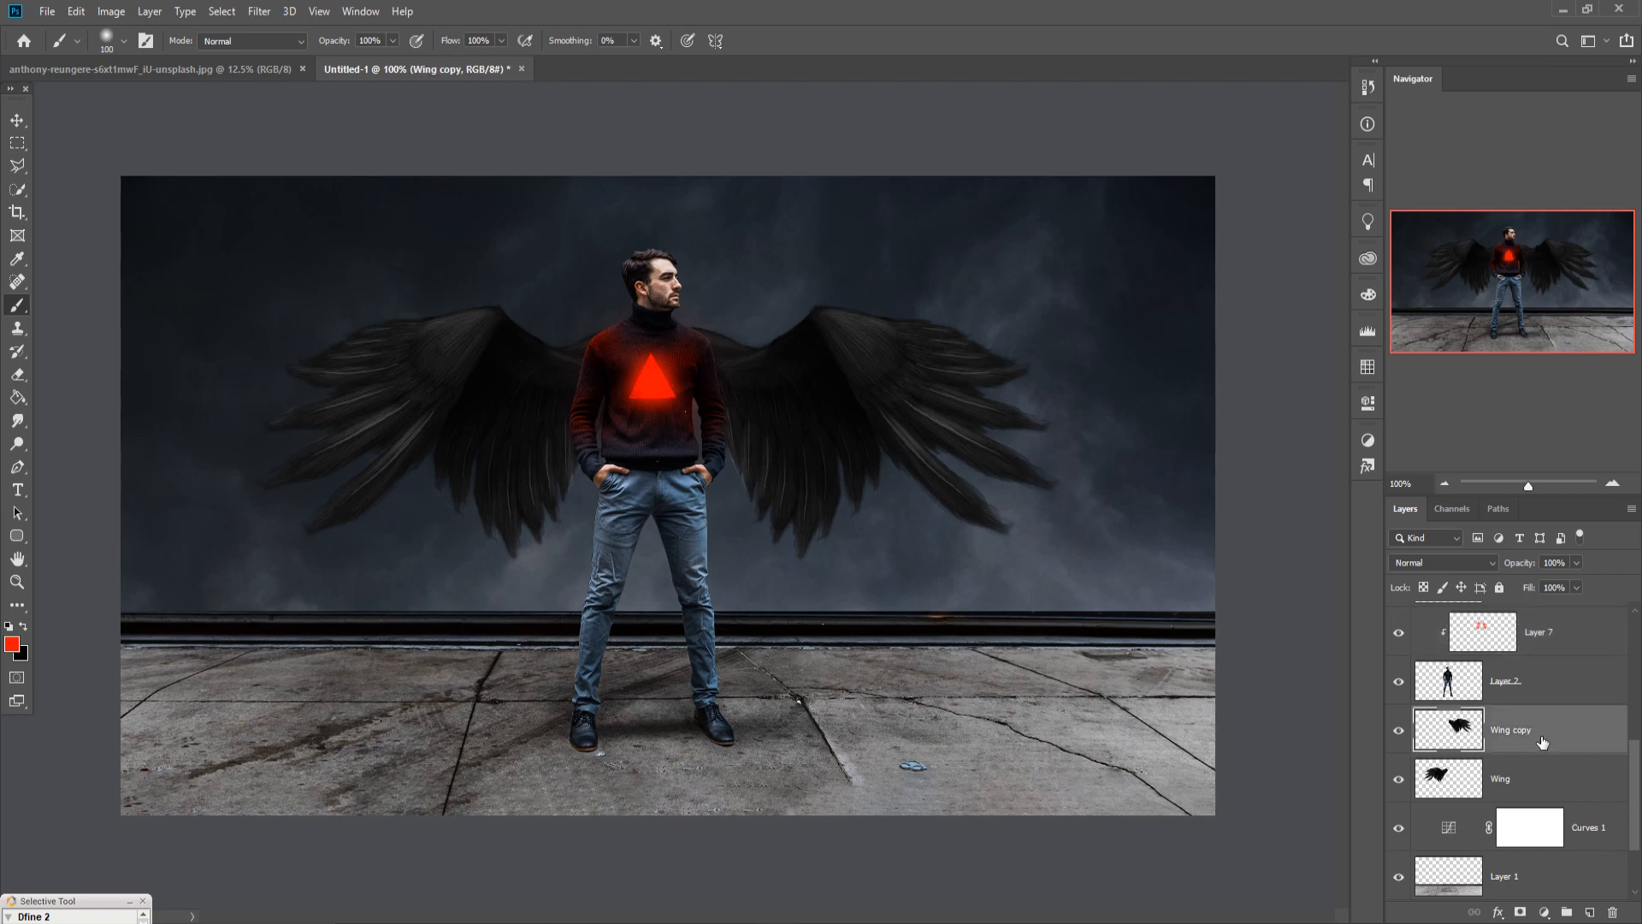
{"action": "left_click", "coordinate": [1589, 911]}
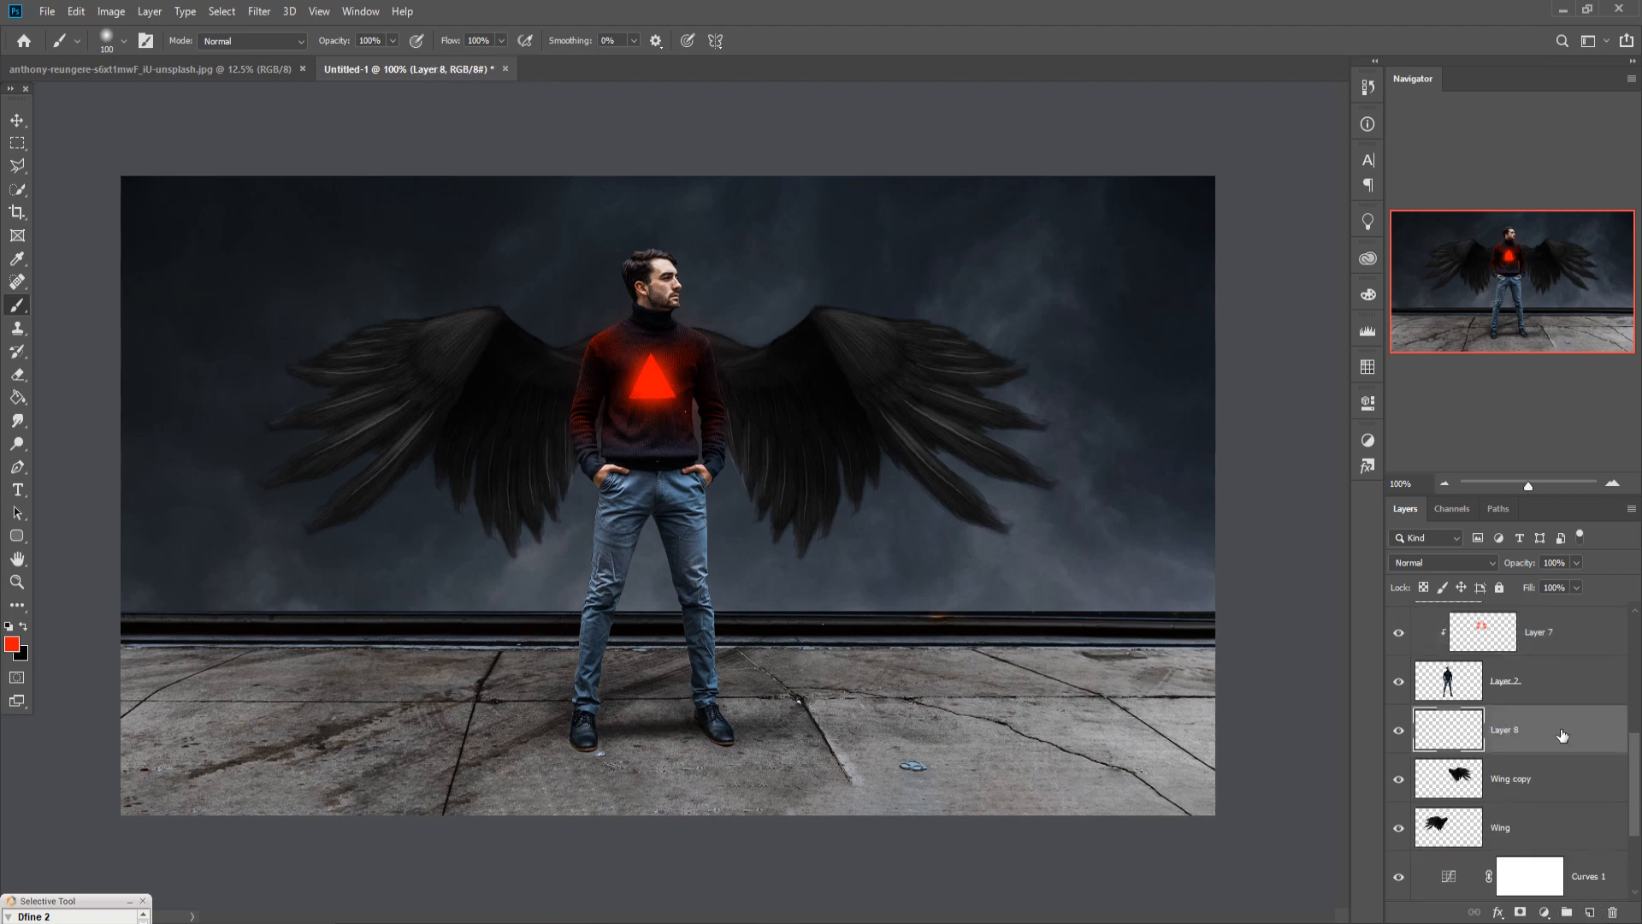
Merge the Wing copy and Wing layers into a single layer.
{"action": "left_click", "coordinate": [1536, 779]}
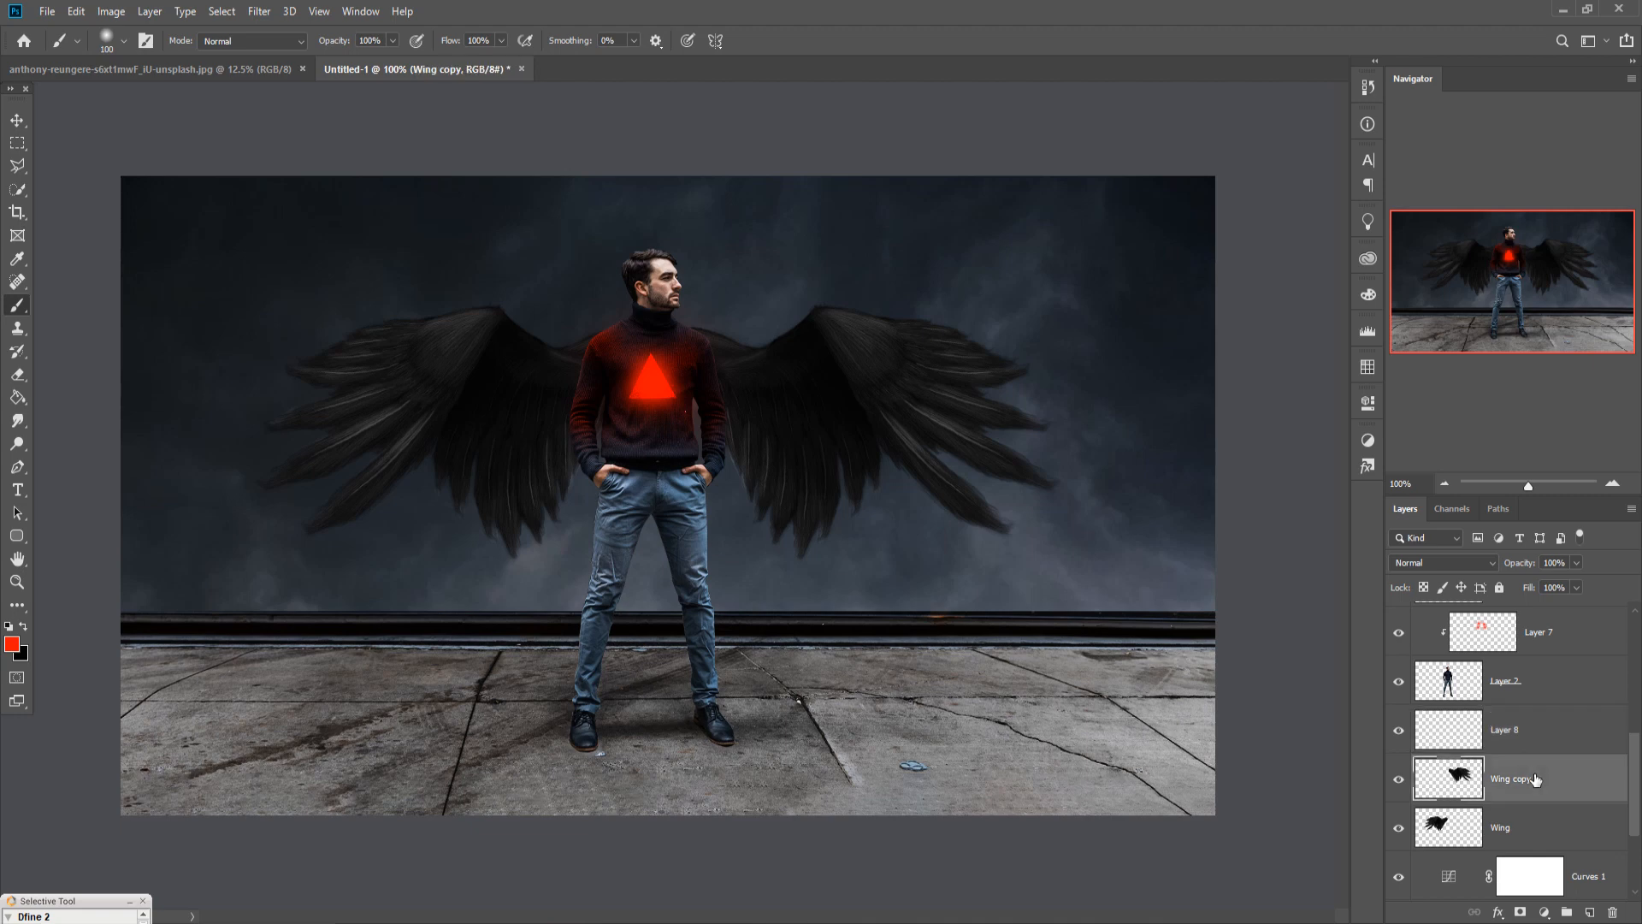
{"action": "left_click", "coordinate": [1536, 831], "text": "shift"}
{"action": "right_click", "coordinate": [1537, 783]}
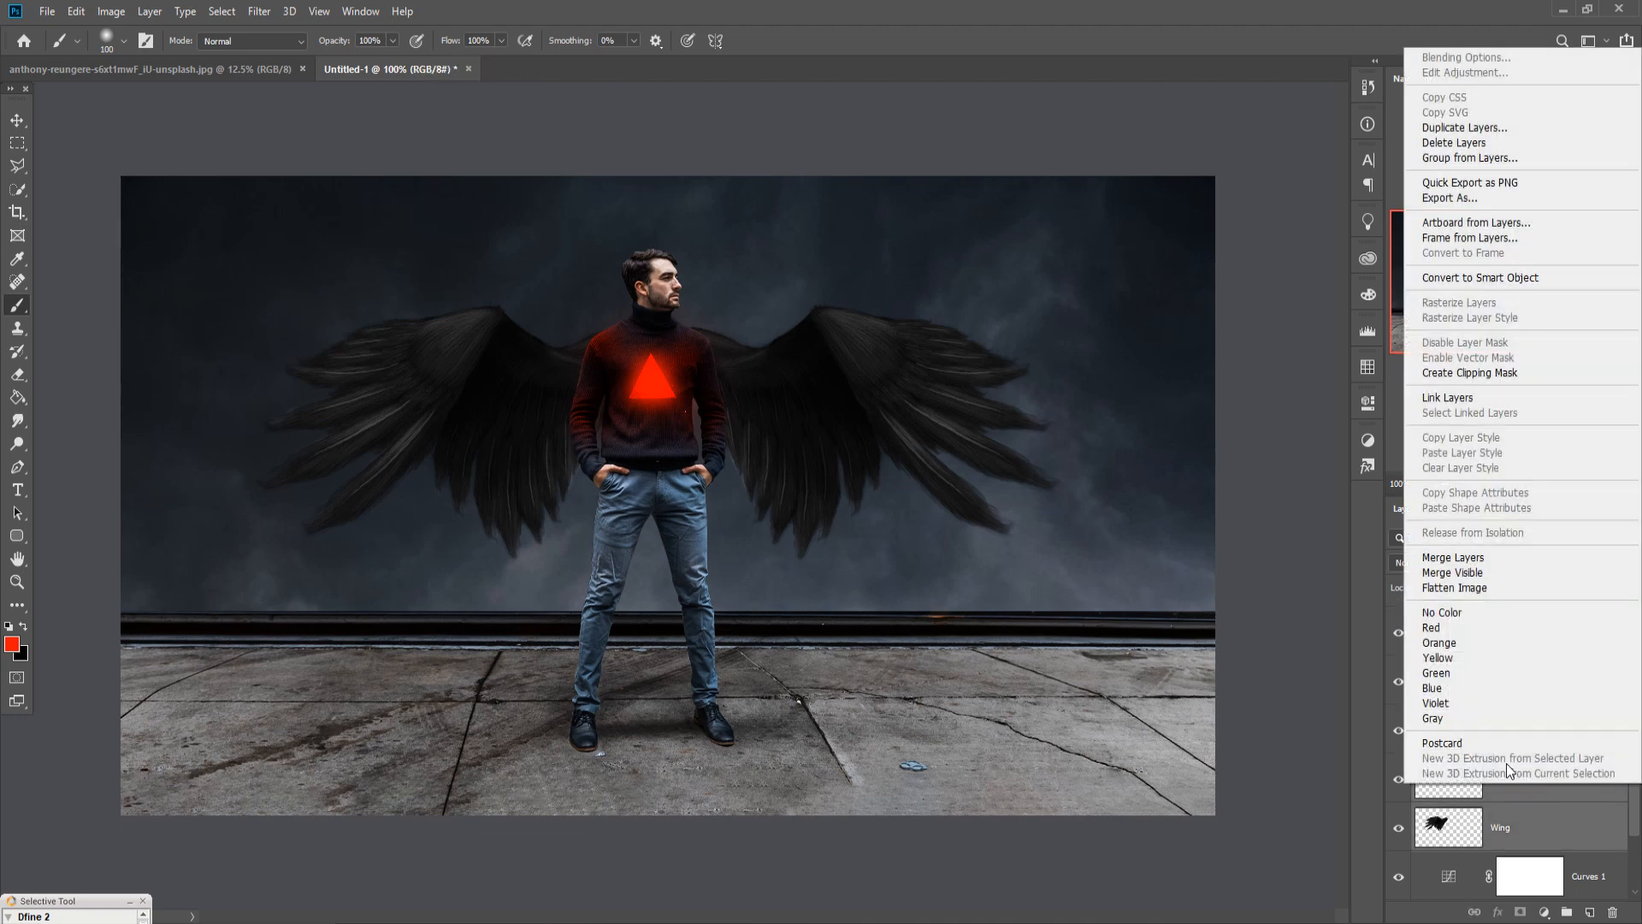
{"action": "left_click", "coordinate": [1454, 557]}
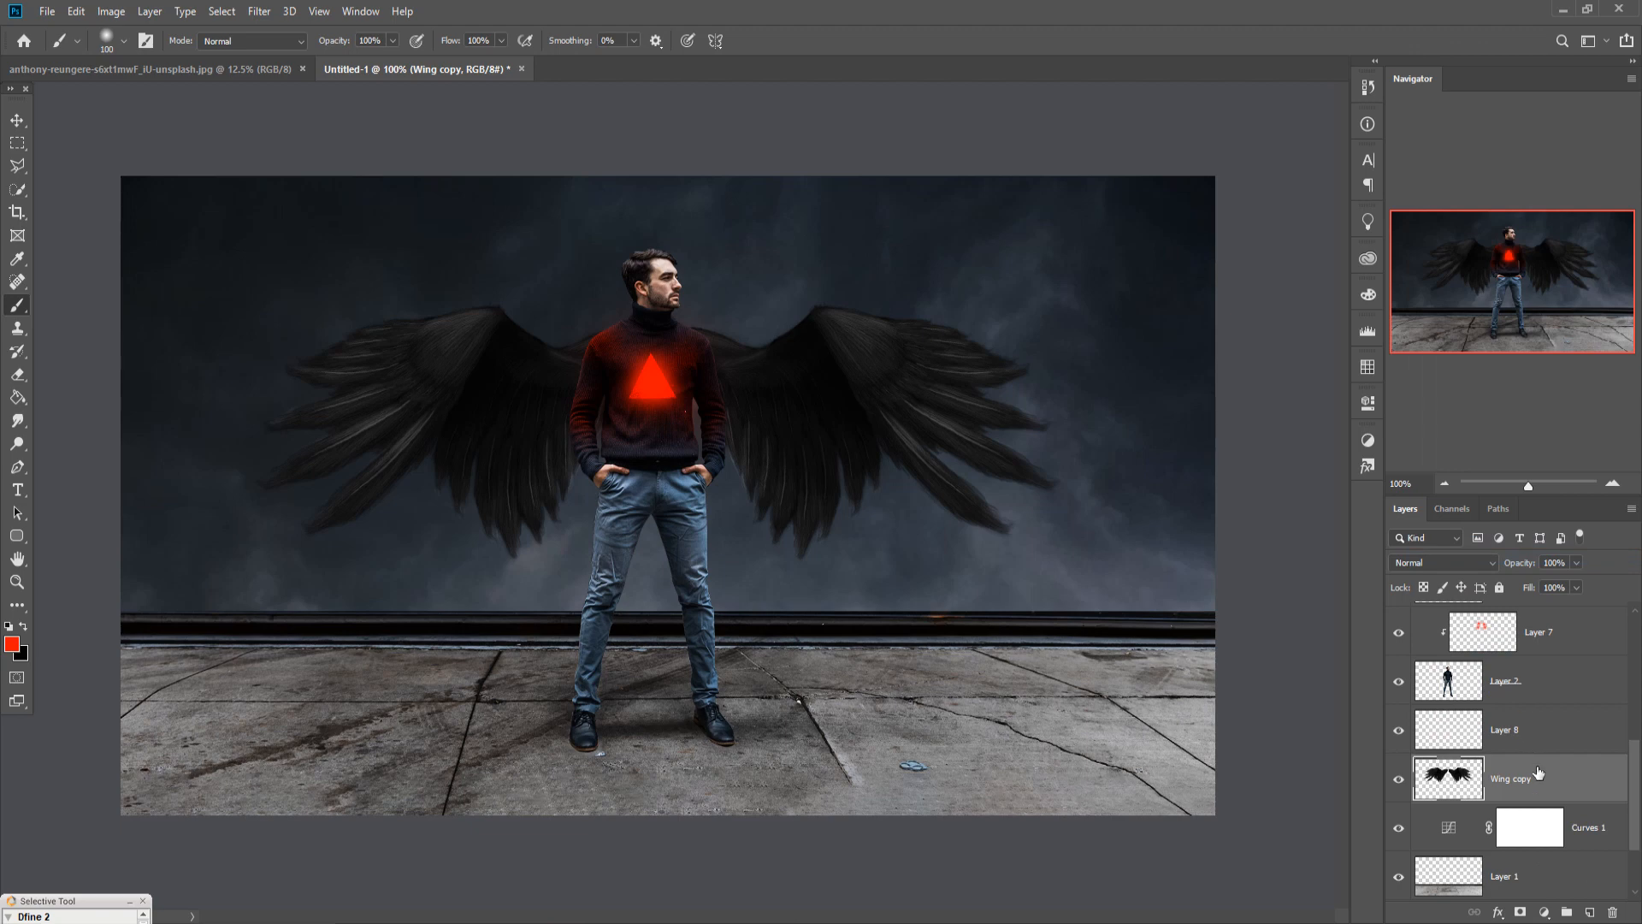
Set the empty Layer 8 above the wings to Overlay and clip it to the Wing copy layer.
{"action": "left_click", "coordinate": [1465, 738]}
{"action": "left_click", "coordinate": [1545, 911]}
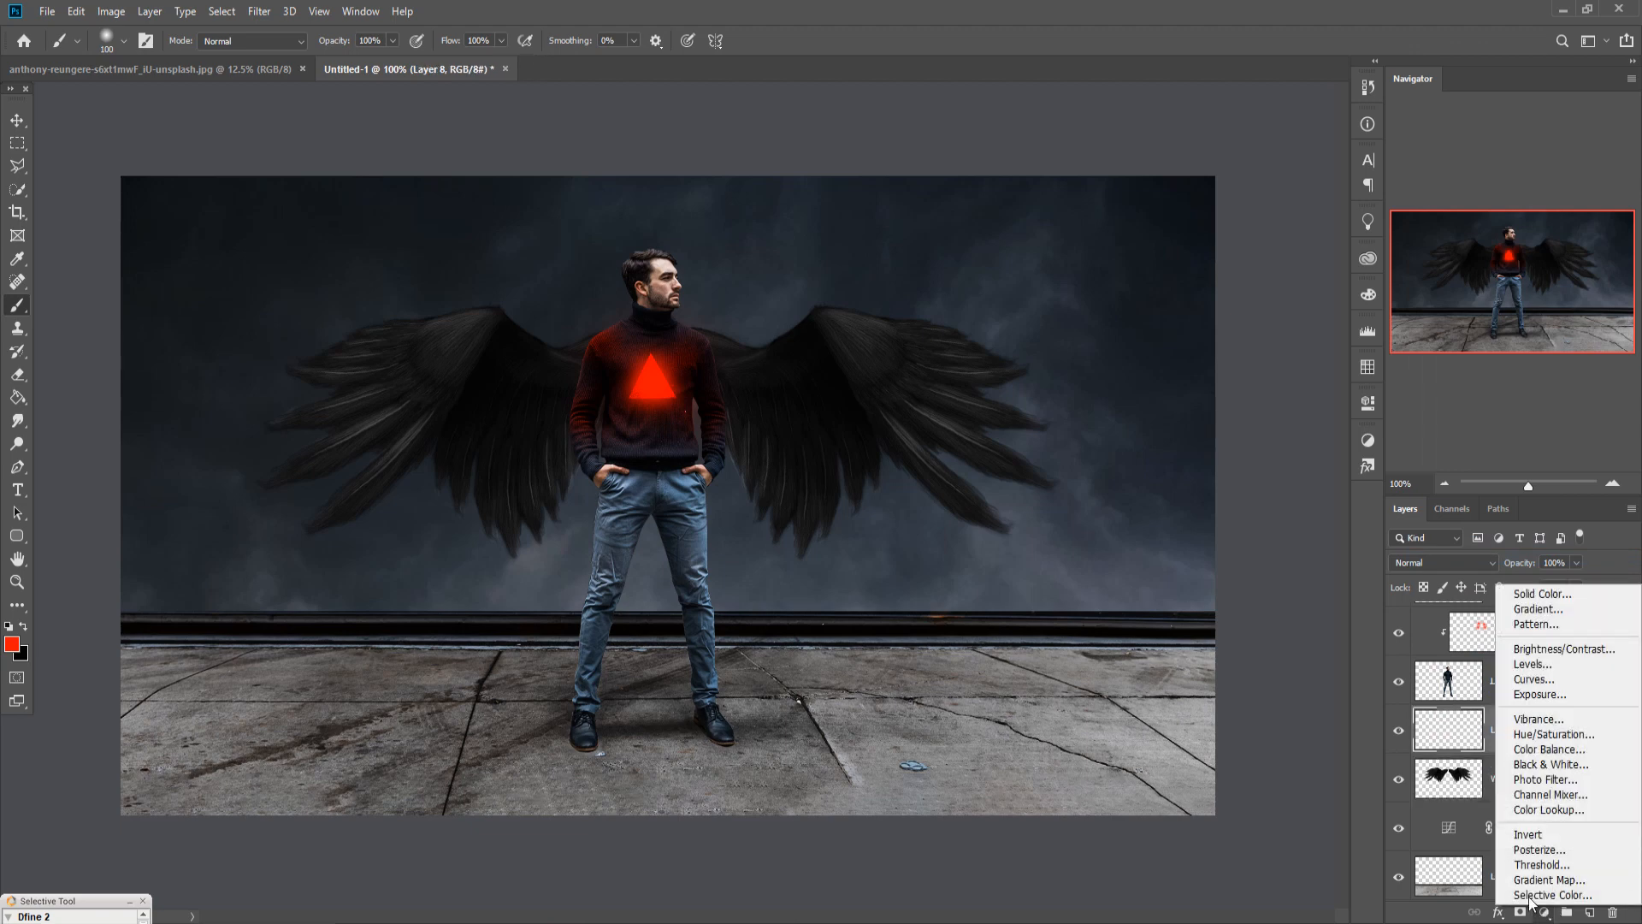
{"action": "left_click", "coordinate": [1340, 724]}
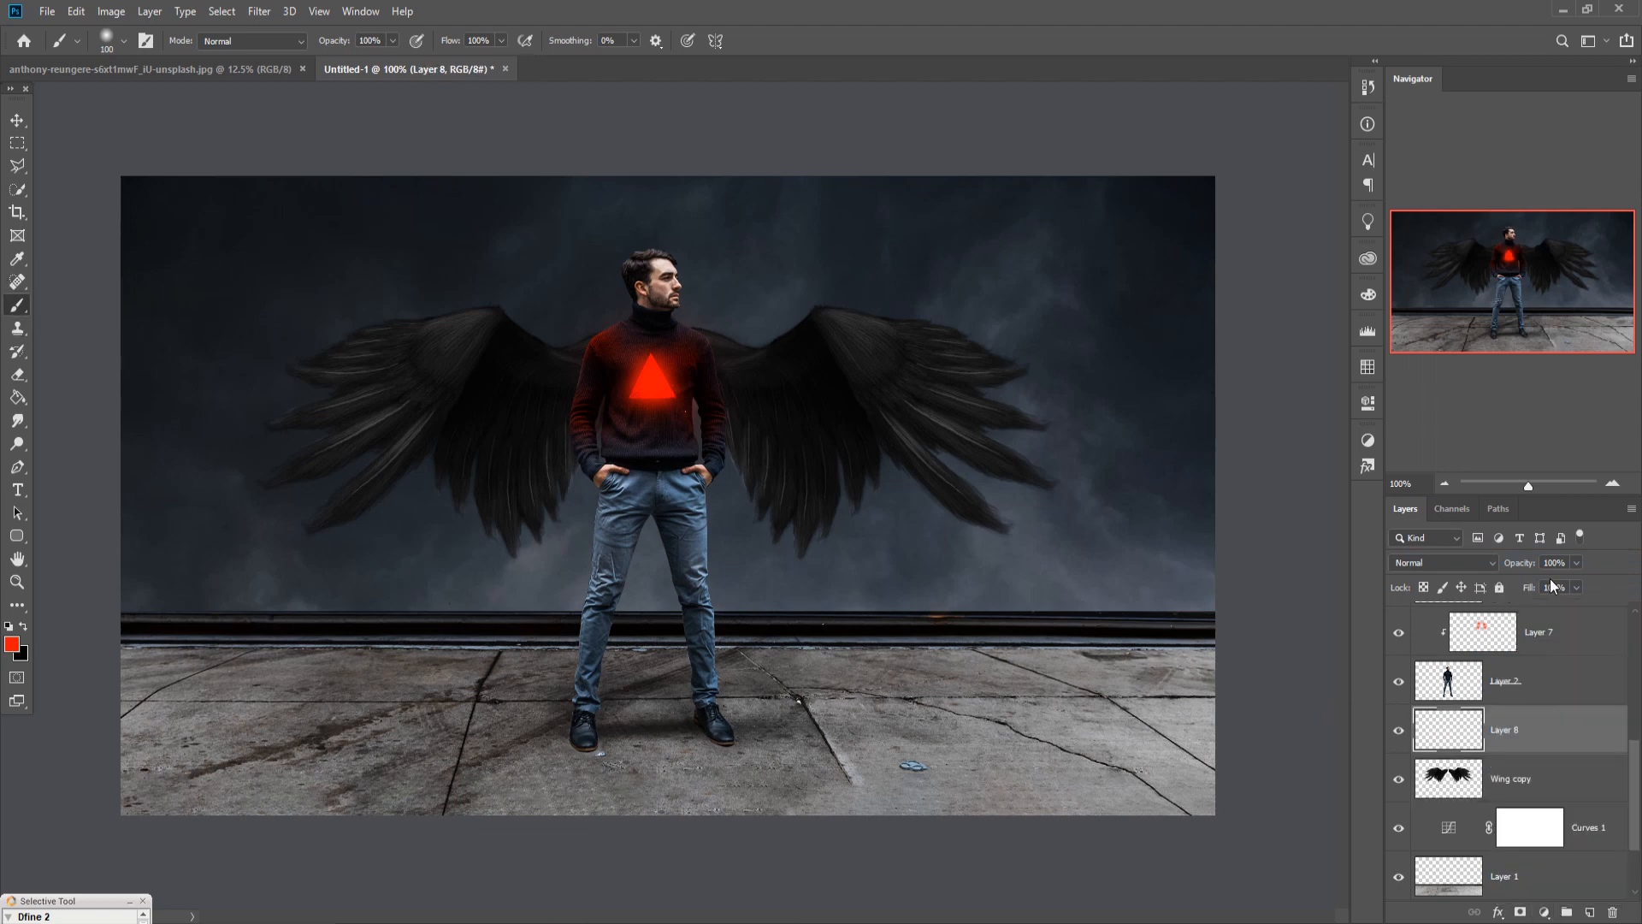
{"action": "left_click", "coordinate": [1459, 564]}
{"action": "left_click", "coordinate": [1399, 674]}
{"action": "right_click", "coordinate": [1558, 731]}
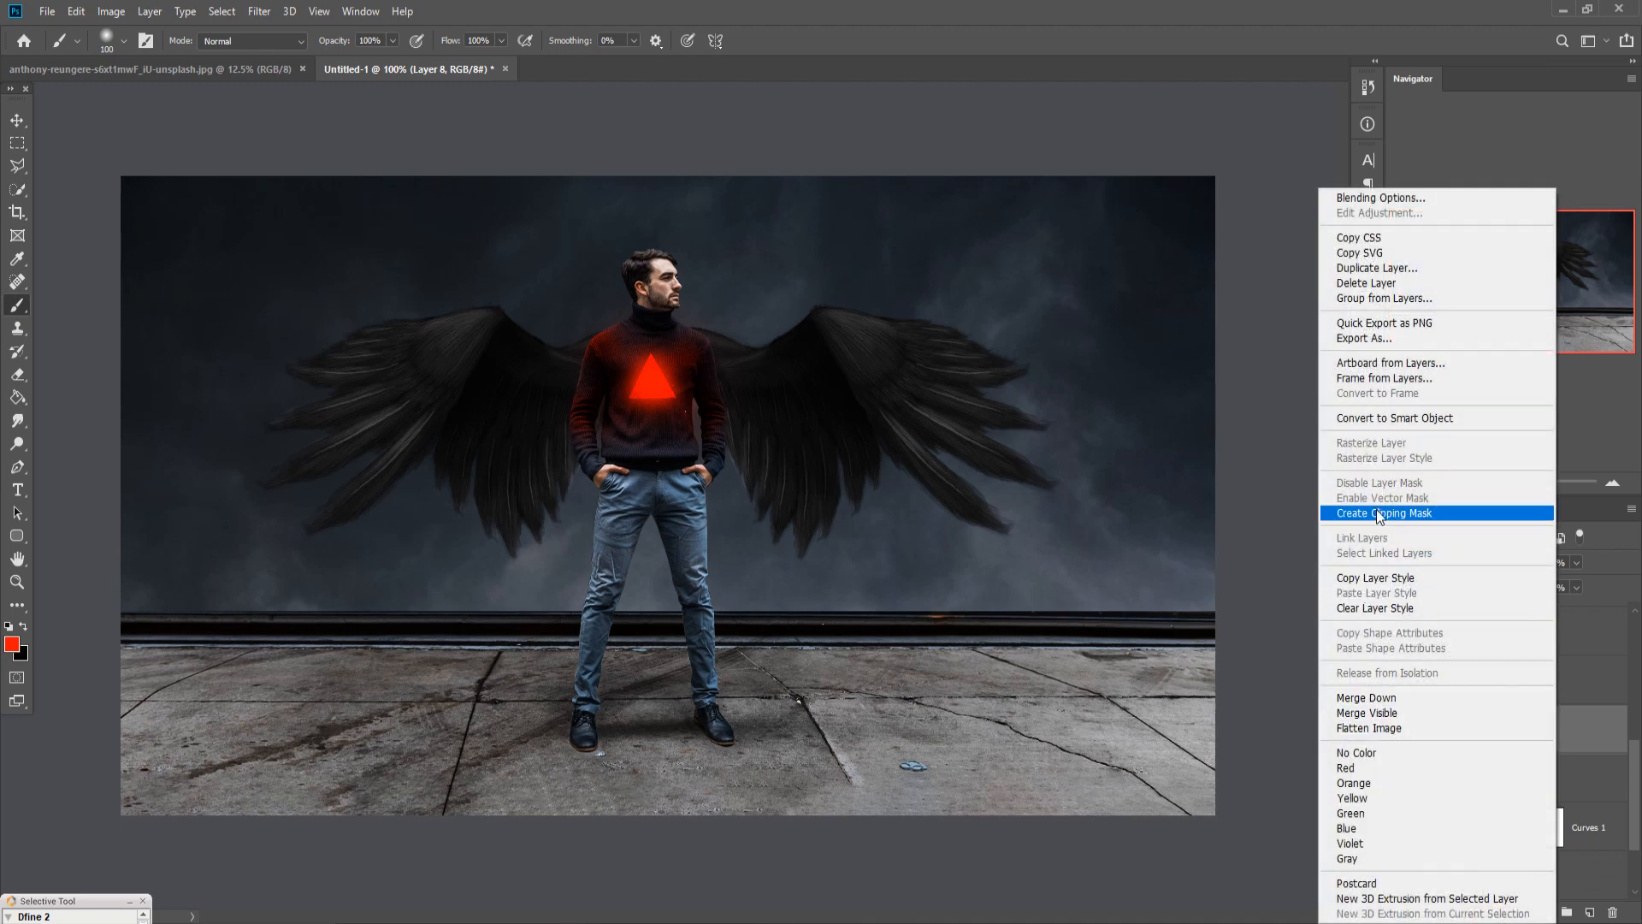
{"action": "left_click", "coordinate": [1377, 513]}
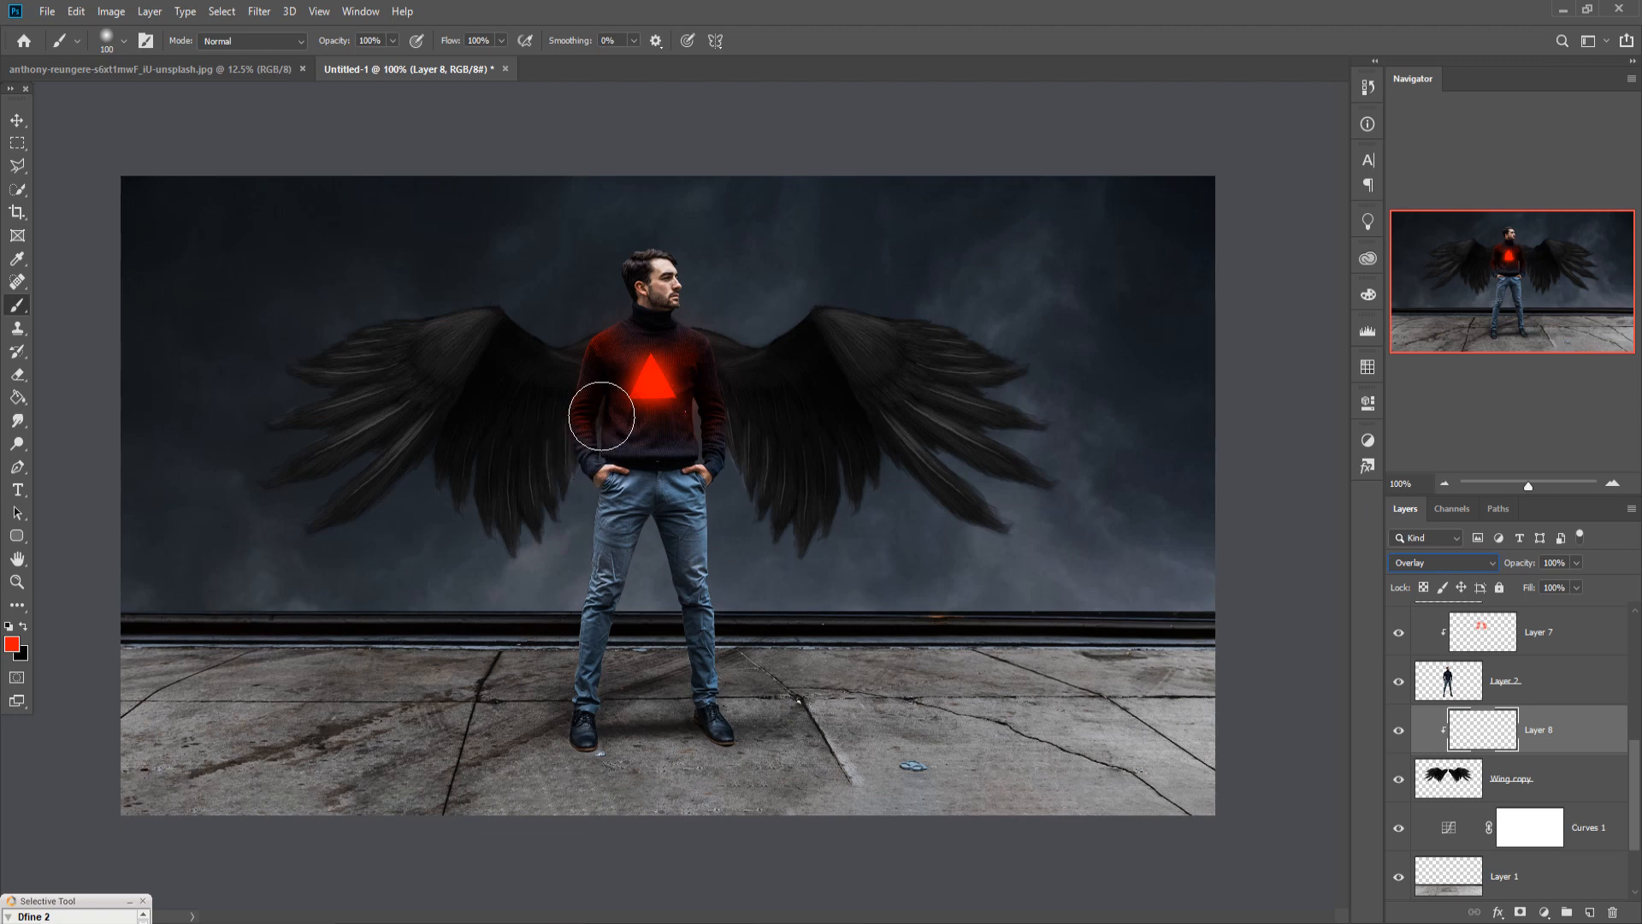
Paint soft red light over both wings on Layer 8, from the shoulders along the upper edges and down the outer feathers.
{"action": "mouse_move", "coordinate": [596, 394]}
{"action": "left_mouse_down"}
{"action": "mouse_move", "coordinate": [598, 378]}
{"action": "mouse_move", "coordinate": [503, 362]}
{"action": "mouse_move", "coordinate": [505, 408]}
{"action": "left_mouse_up"}
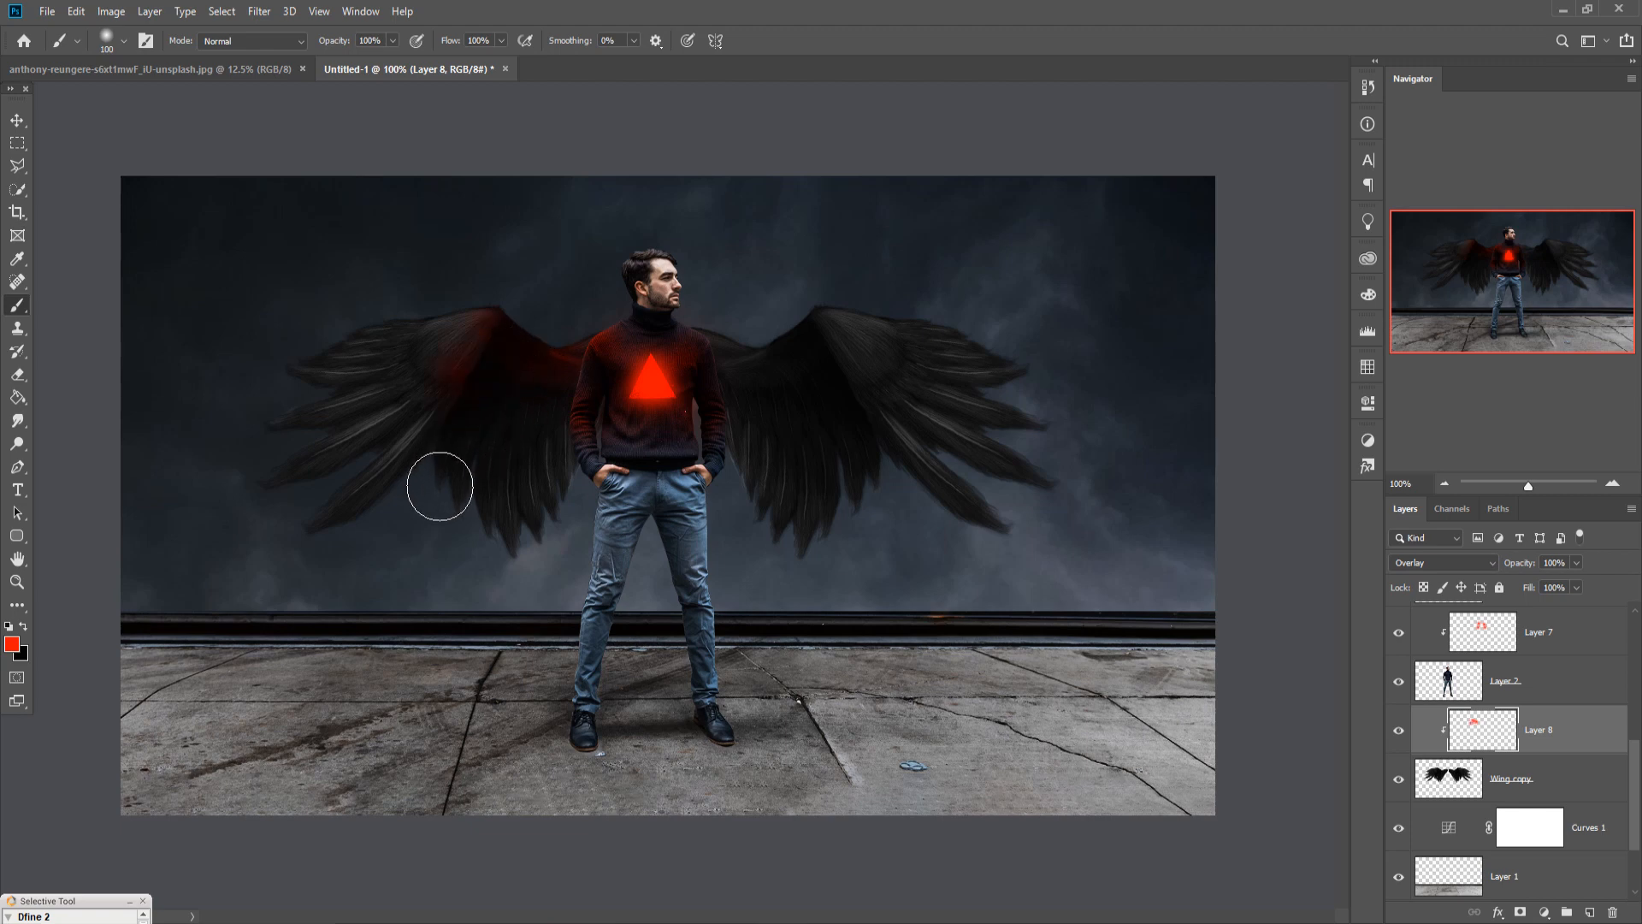
{"action": "mouse_move", "coordinate": [601, 483]}
{"action": "left_mouse_down"}
{"action": "mouse_move", "coordinate": [539, 411]}
{"action": "mouse_move", "coordinate": [499, 418]}
{"action": "left_mouse_up"}
{"action": "mouse_move", "coordinate": [758, 397]}
{"action": "left_mouse_down"}
{"action": "mouse_move", "coordinate": [799, 398]}
{"action": "mouse_move", "coordinate": [841, 365]}
{"action": "mouse_move", "coordinate": [895, 407]}
{"action": "mouse_move", "coordinate": [941, 500]}
{"action": "left_mouse_up"}
{"action": "mouse_move", "coordinate": [488, 547]}
{"action": "left_mouse_down"}
{"action": "mouse_move", "coordinate": [481, 469]}
{"action": "mouse_move", "coordinate": [447, 505]}
{"action": "left_mouse_up"}
{"action": "mouse_move", "coordinate": [864, 480]}
{"action": "left_mouse_down"}
{"action": "mouse_move", "coordinate": [938, 506]}
{"action": "mouse_move", "coordinate": [984, 553]}
{"action": "left_mouse_up"}
{"action": "left_click", "coordinate": [17, 120]}
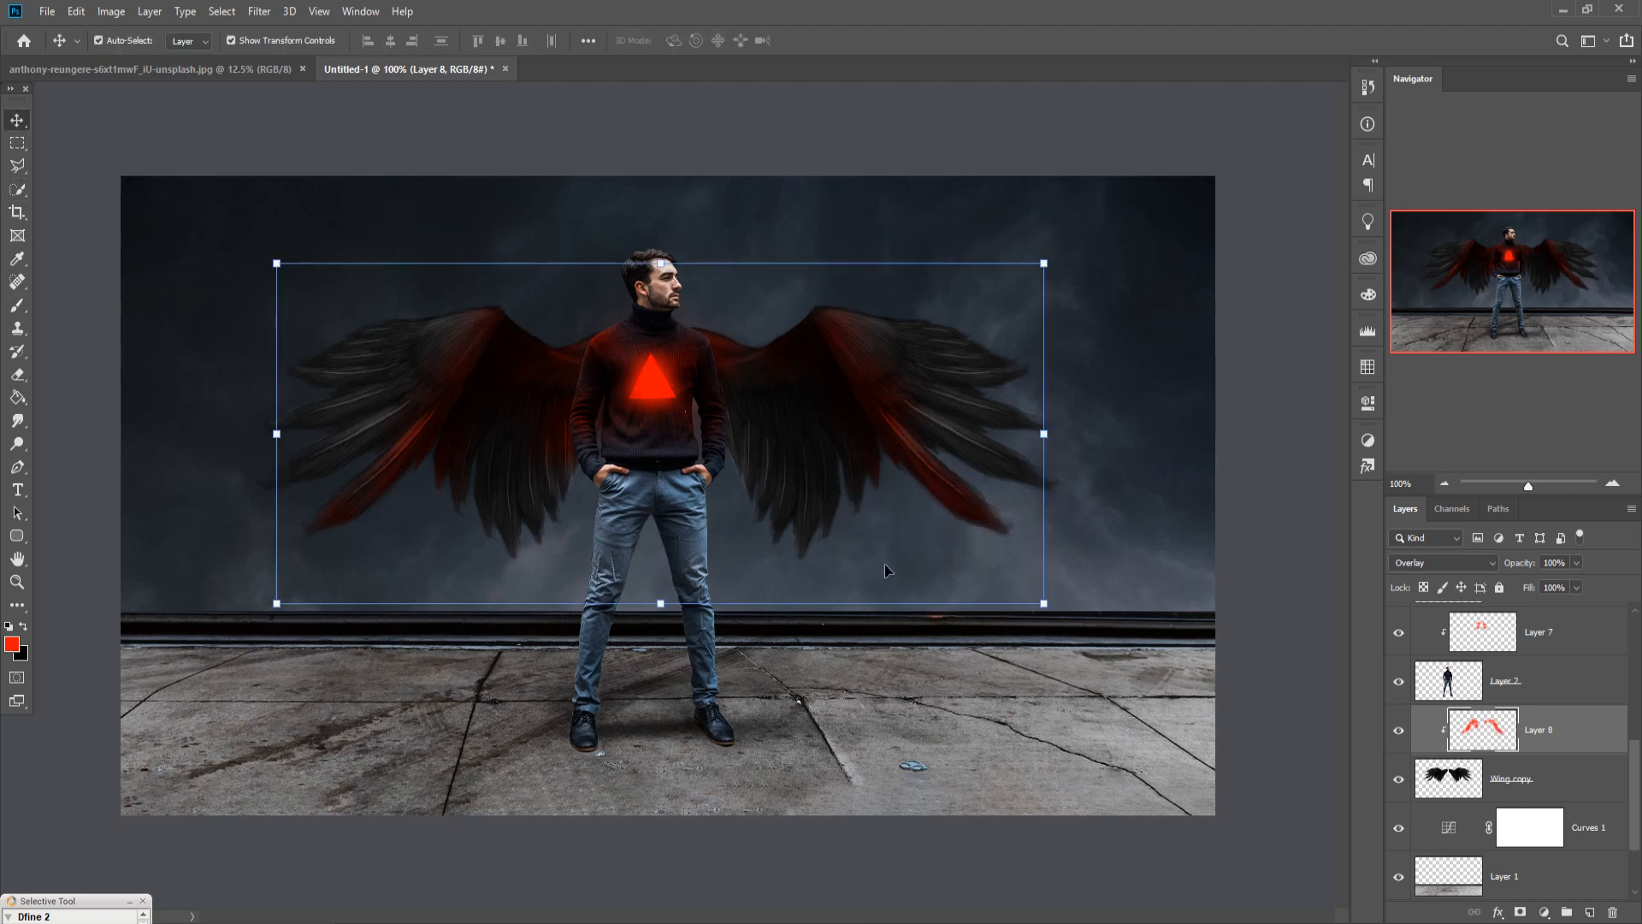
Duplicate the clipped red wing-light layer, Layer 8, to intensify the glow on the wings.
{"action": "left_click", "coordinate": [1565, 638]}
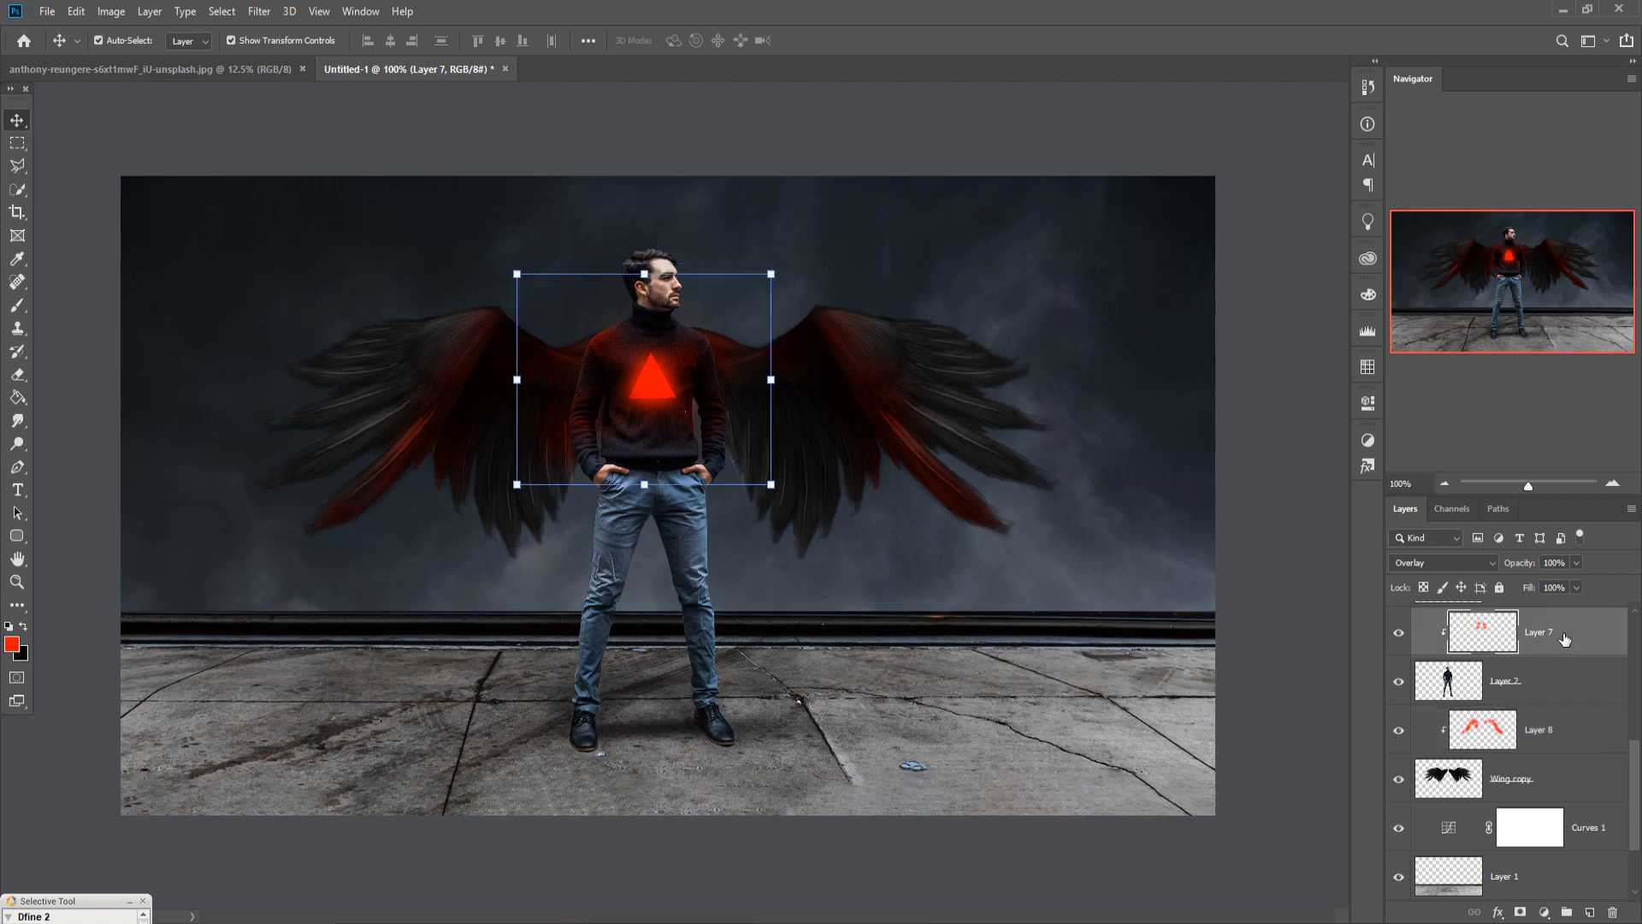
{"action": "scroll", "coordinate": [1564, 640], "scroll_direction": "up", "scroll_amount": 4}
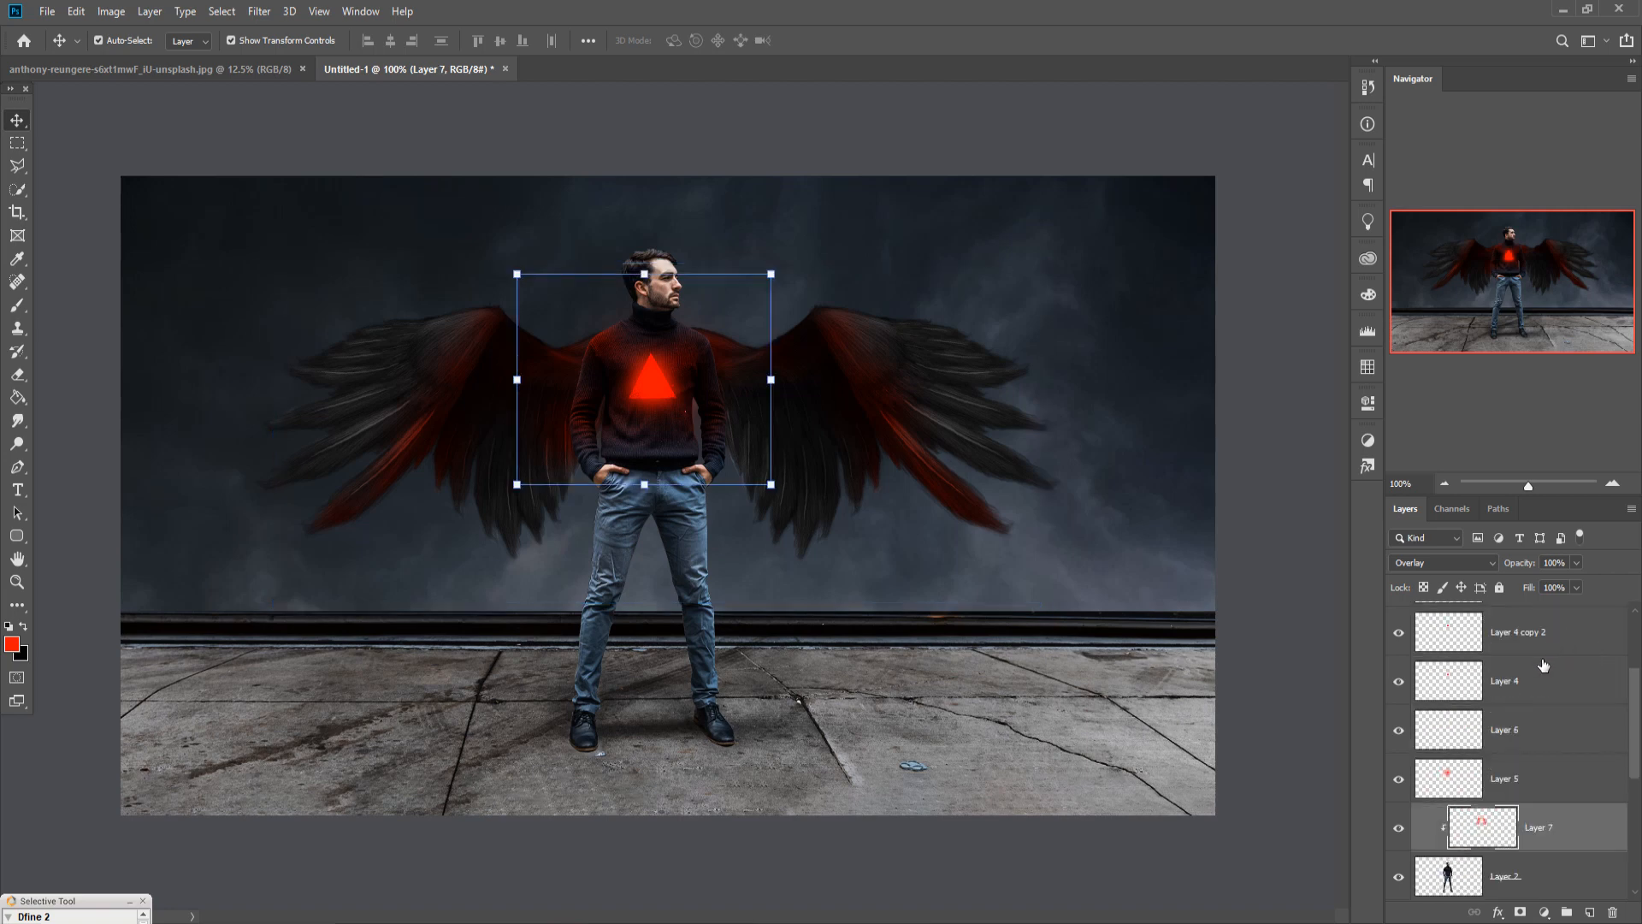
{"action": "left_click", "coordinate": [1550, 639]}
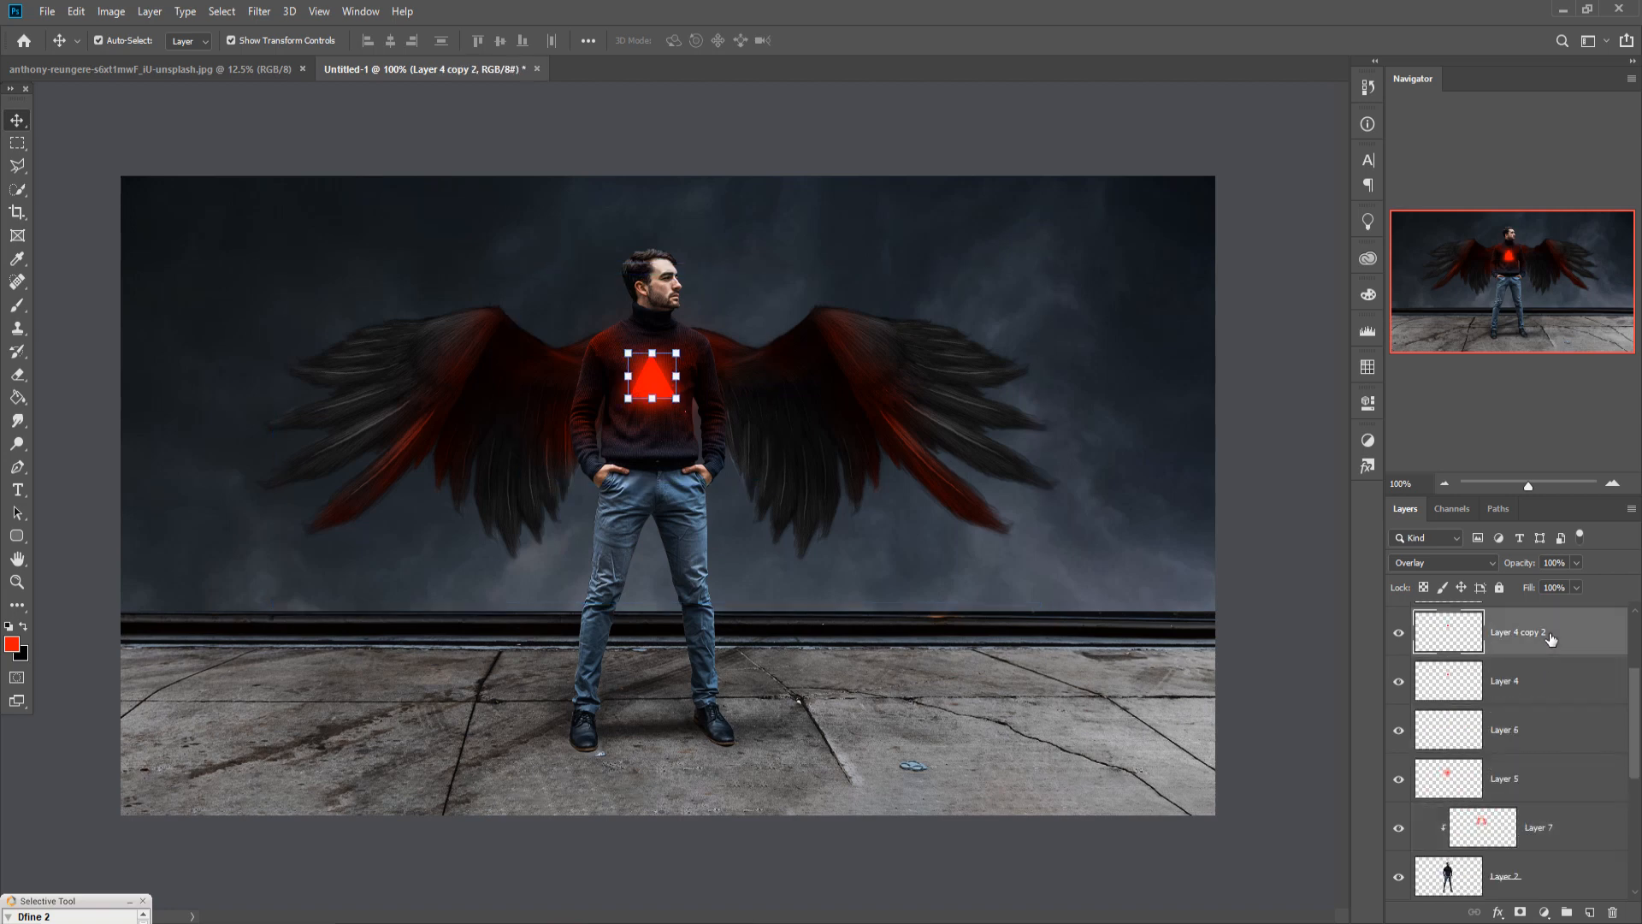
{"action": "scroll", "coordinate": [1547, 760], "scroll_direction": "down", "scroll_amount": 2}
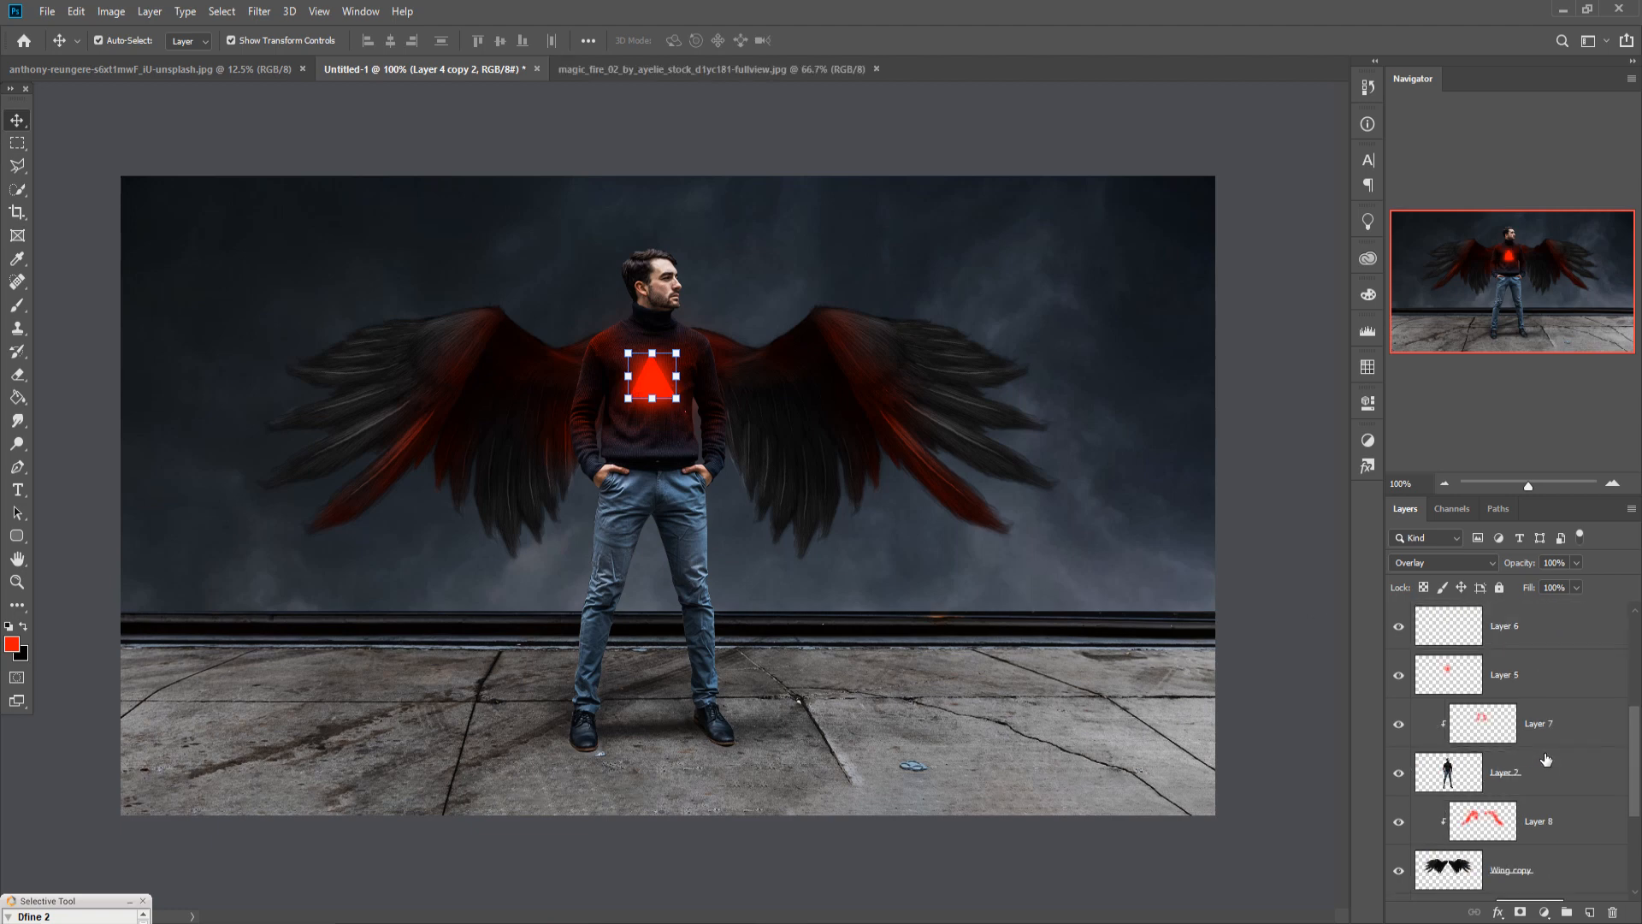
{"action": "left_click", "coordinate": [1548, 817]}
{"action": "right_click", "coordinate": [1552, 817]}
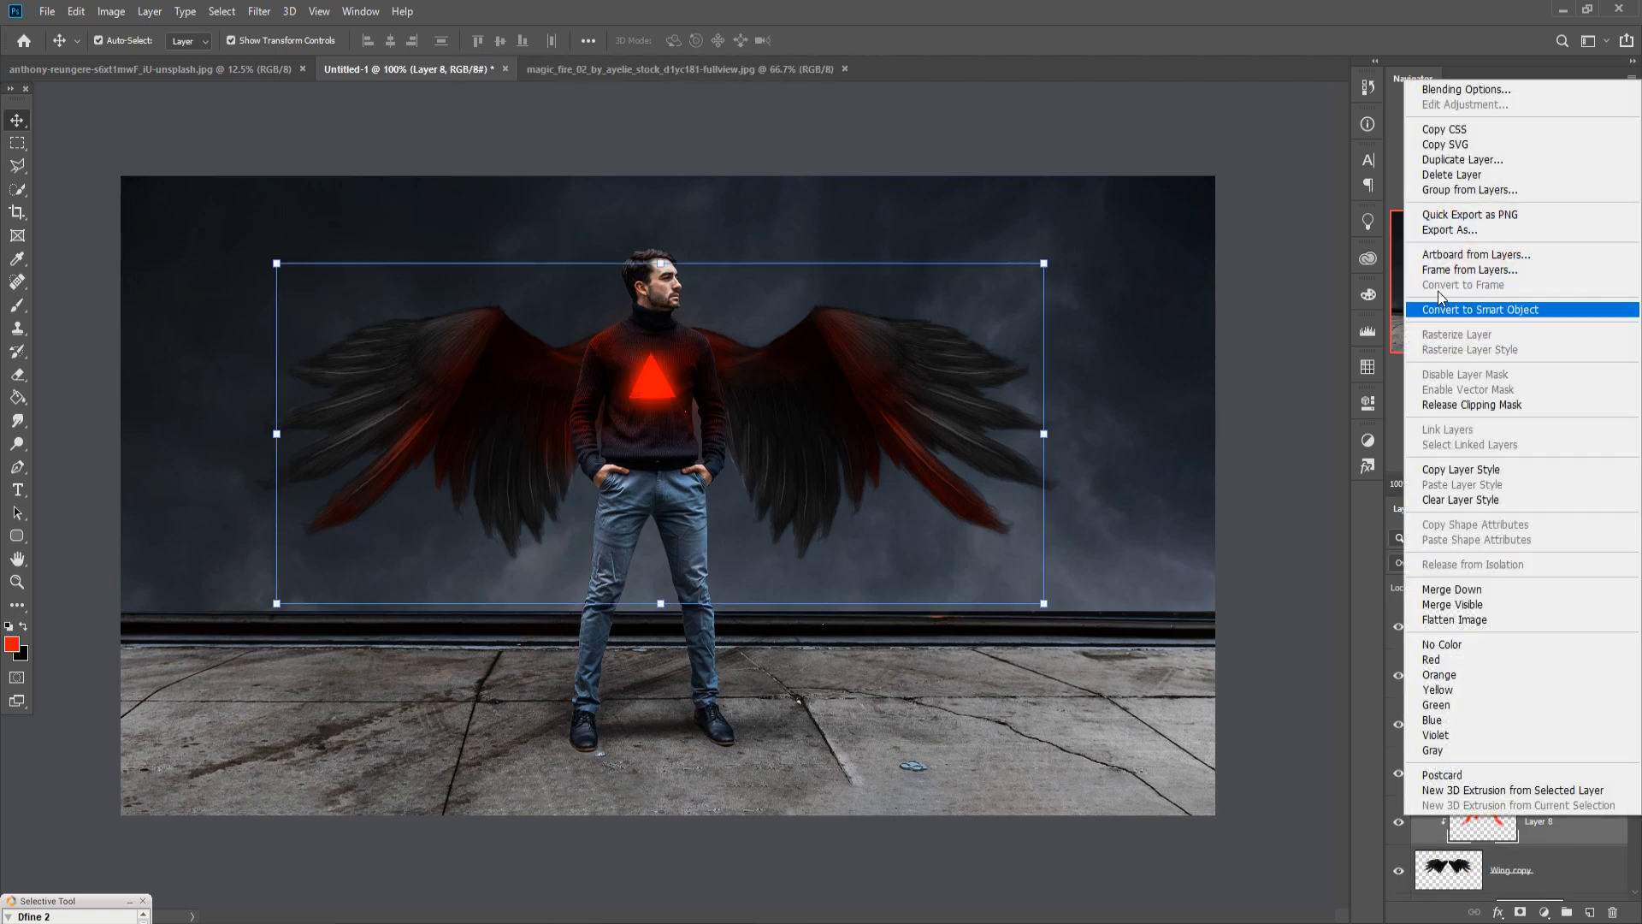
{"action": "left_click", "coordinate": [1446, 159]}
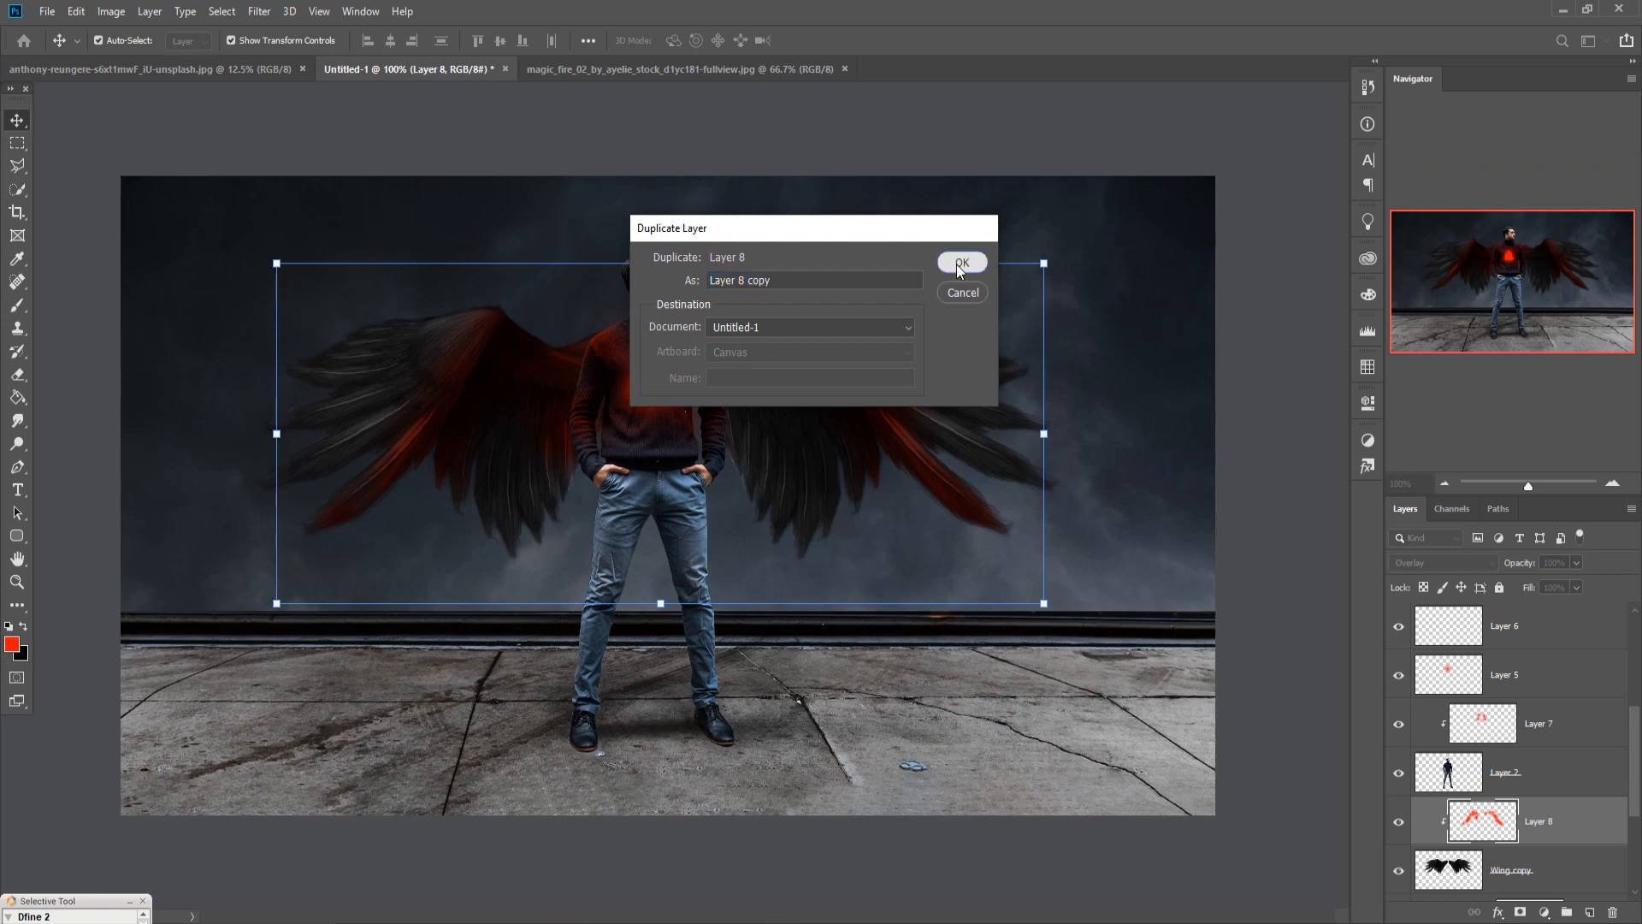
{"action": "left_click", "coordinate": [958, 265]}
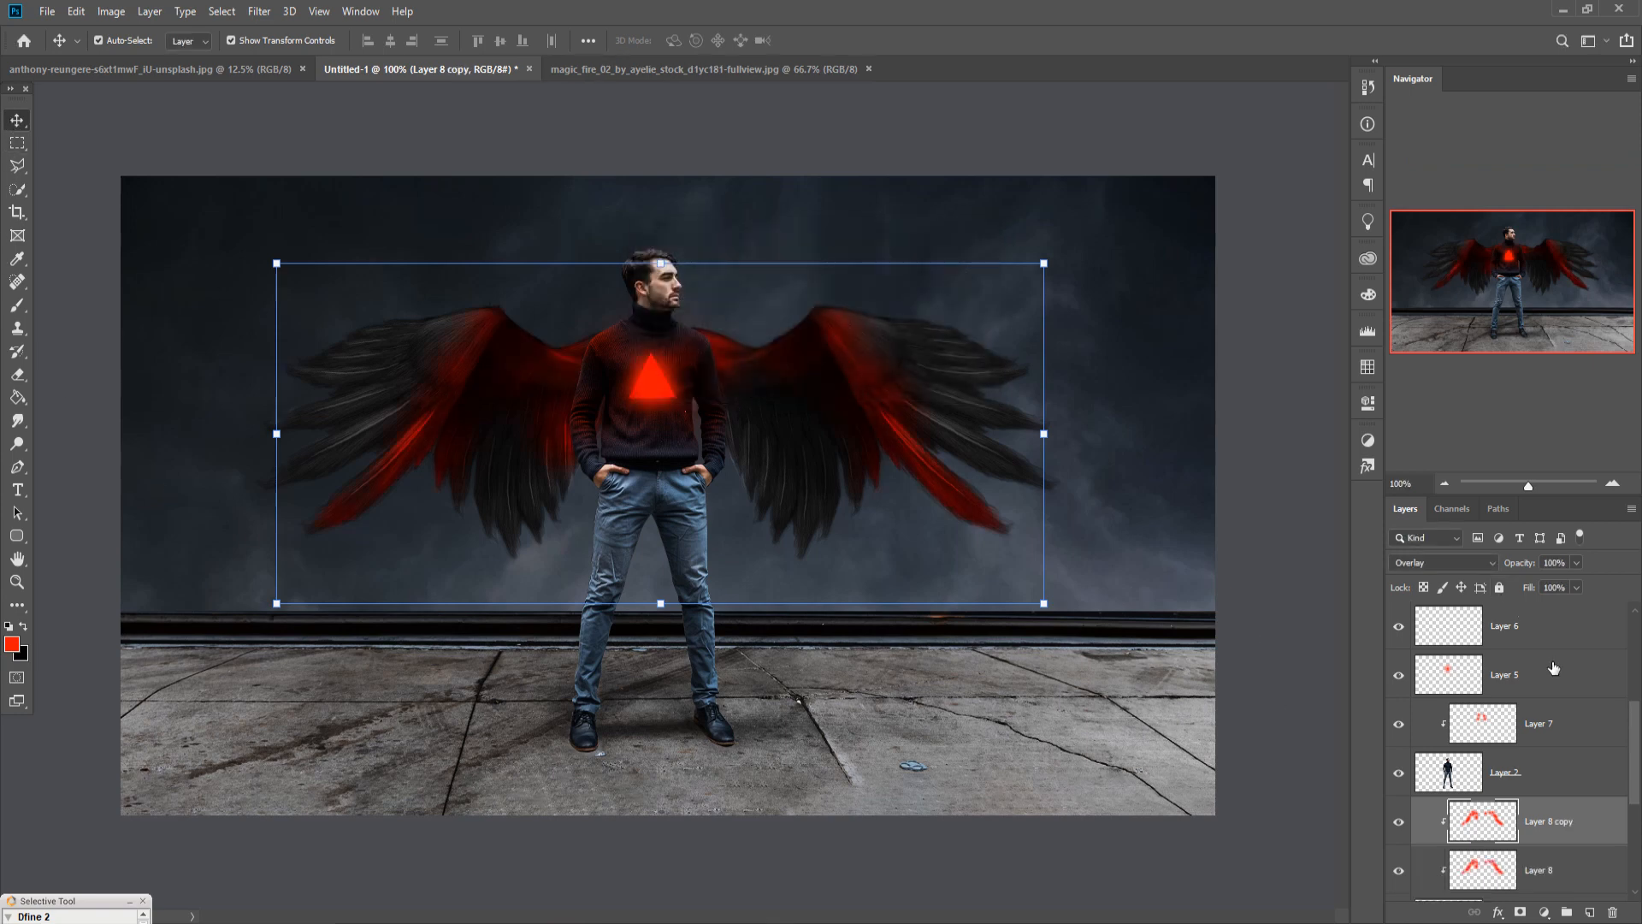
Bring the magic_fire_02 image into the composite above Layer 4 copy 4 and close its source document.
{"action": "scroll", "coordinate": [1518, 650], "scroll_direction": "up", "scroll_amount": 3}
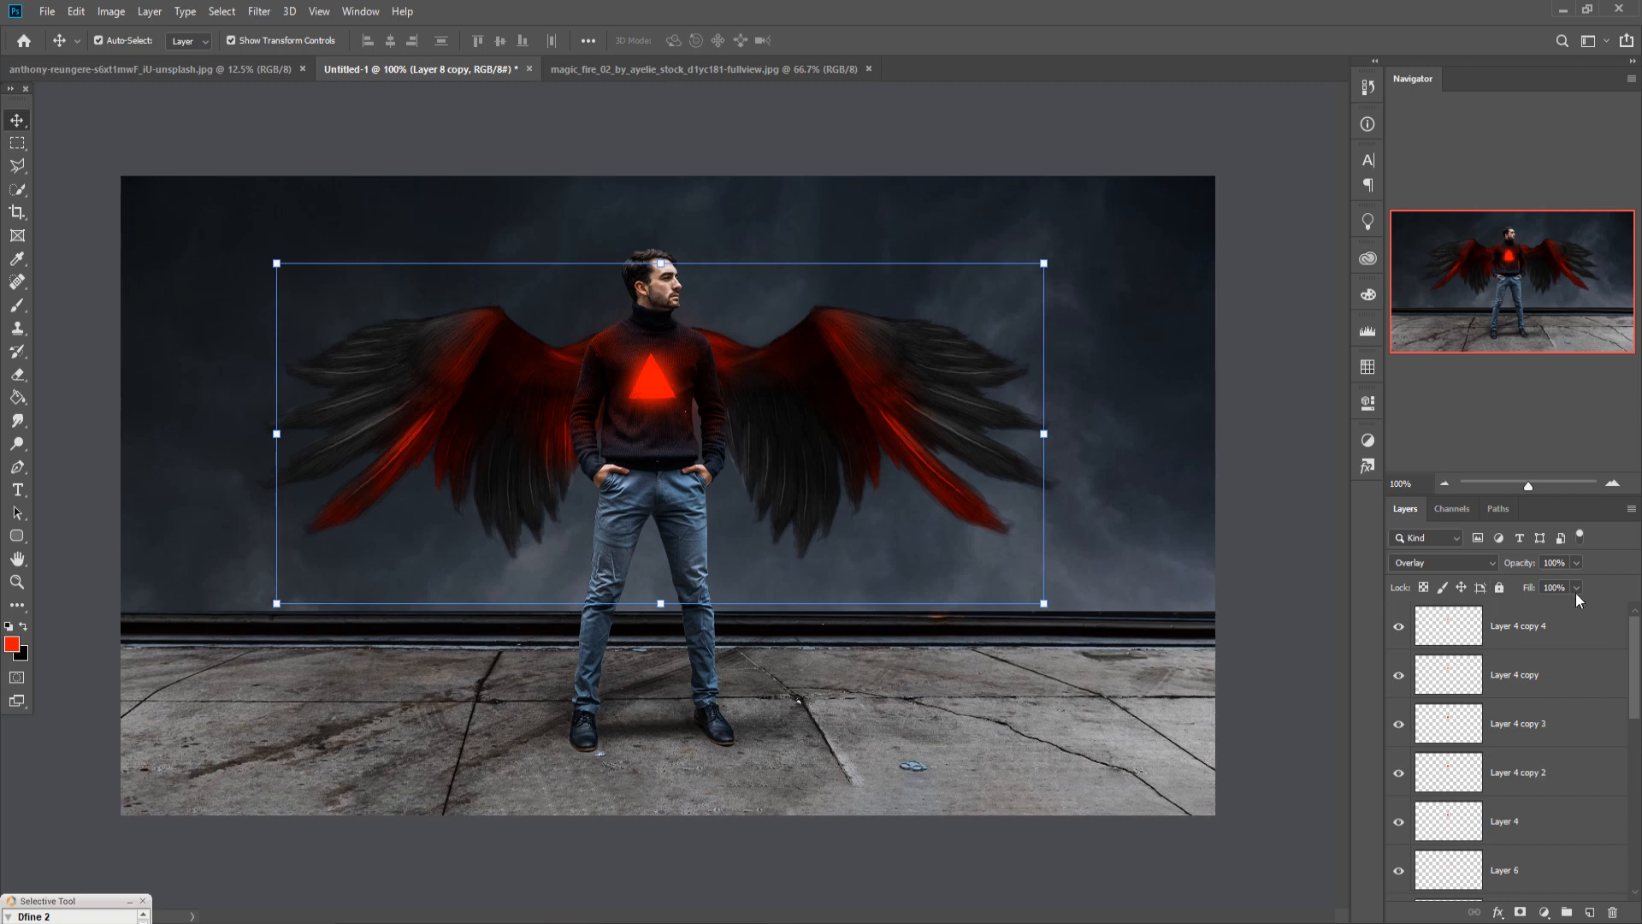
{"action": "left_click", "coordinate": [1588, 626]}
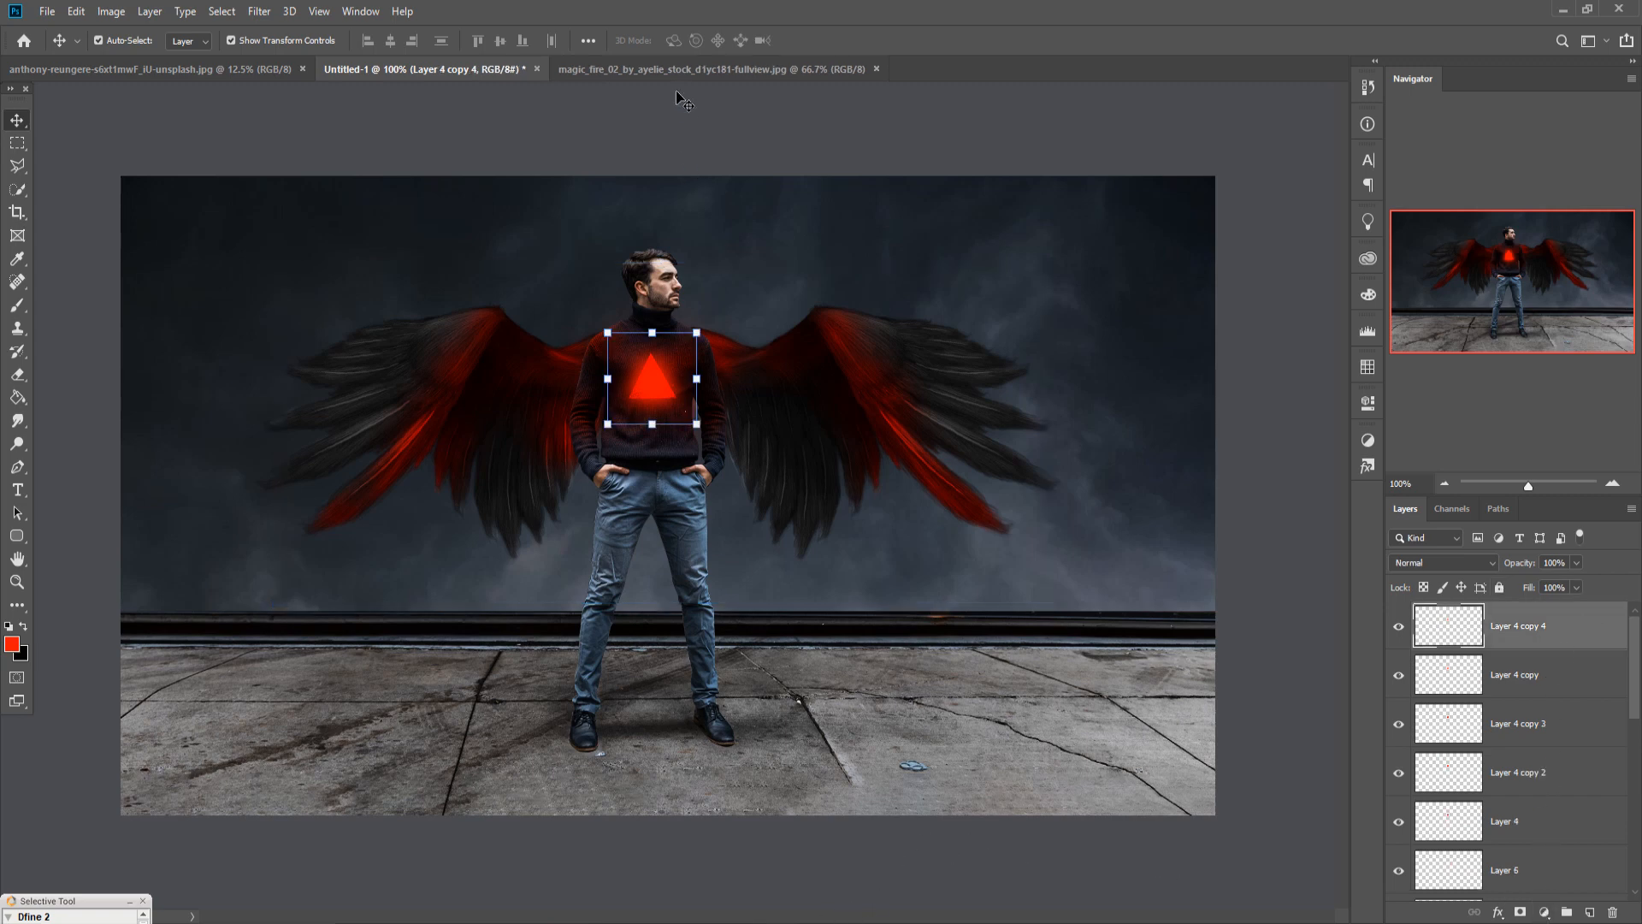
{"action": "left_click_drag", "start_coordinate": [674, 69], "coordinate": [1323, 182]}
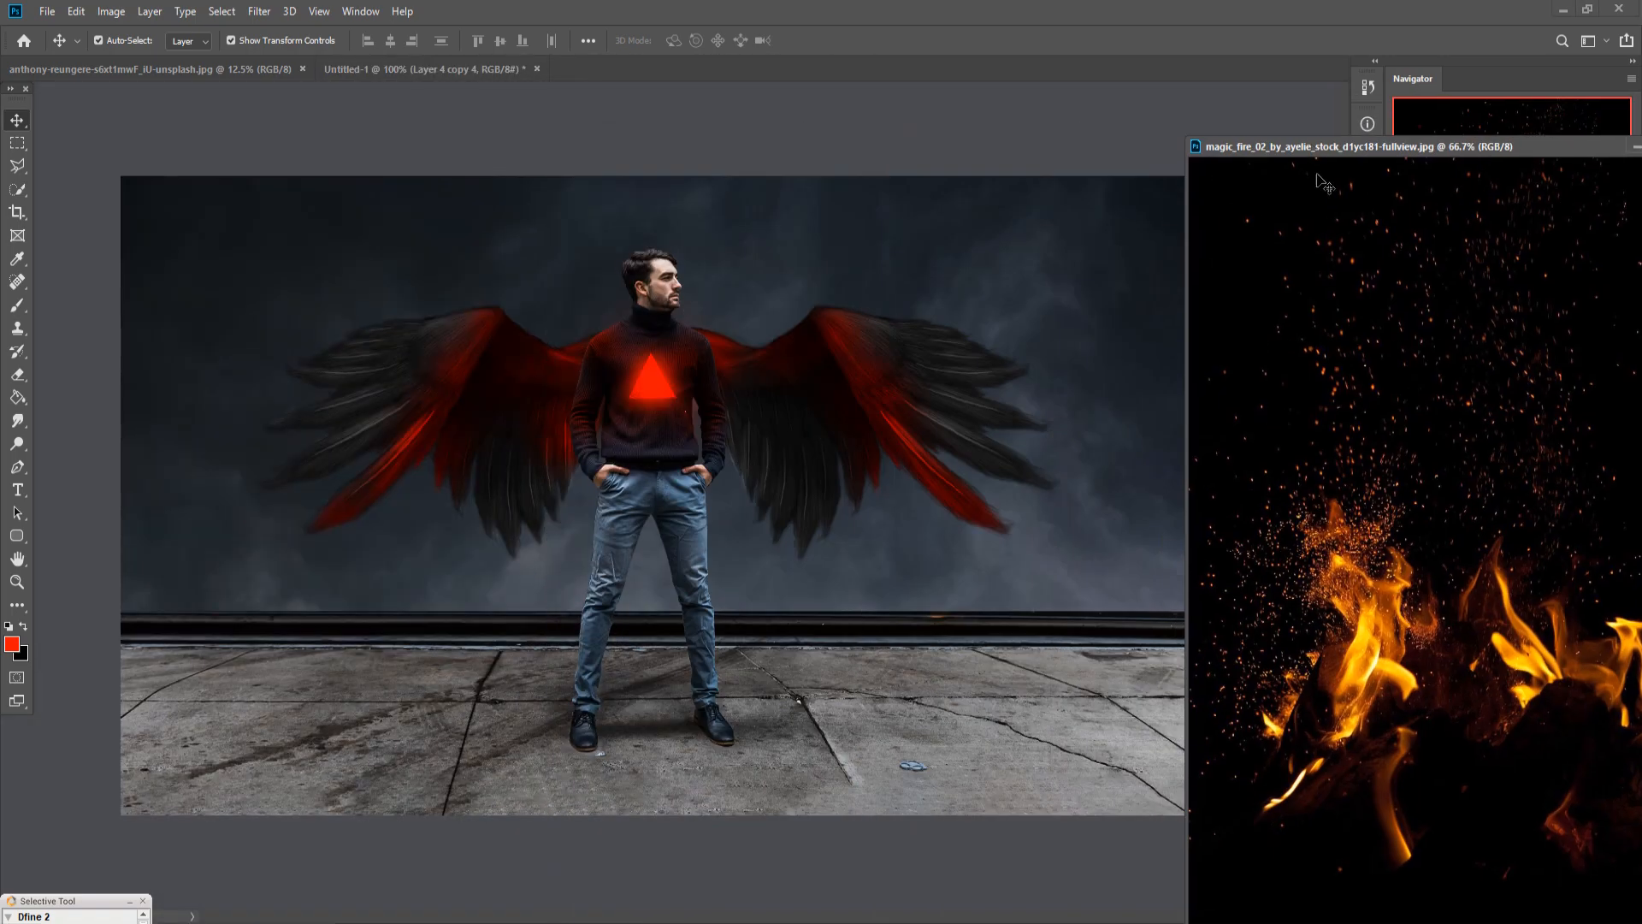
{"action": "left_click_drag", "start_coordinate": [1406, 609], "coordinate": [1097, 562]}
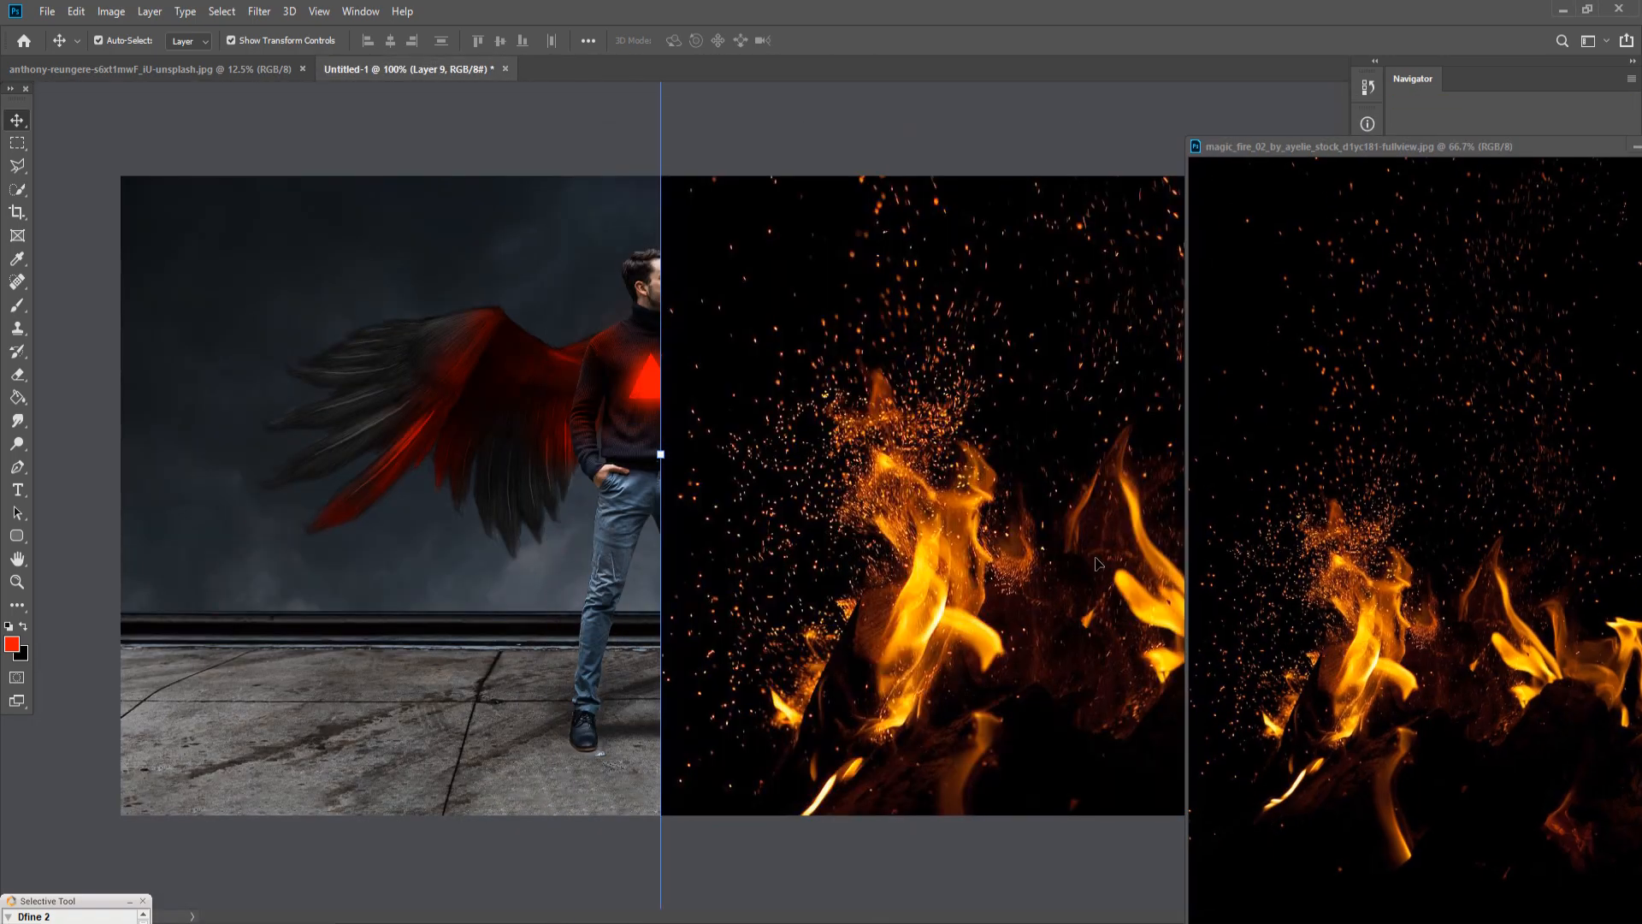
{"action": "left_click", "coordinate": [1631, 150]}
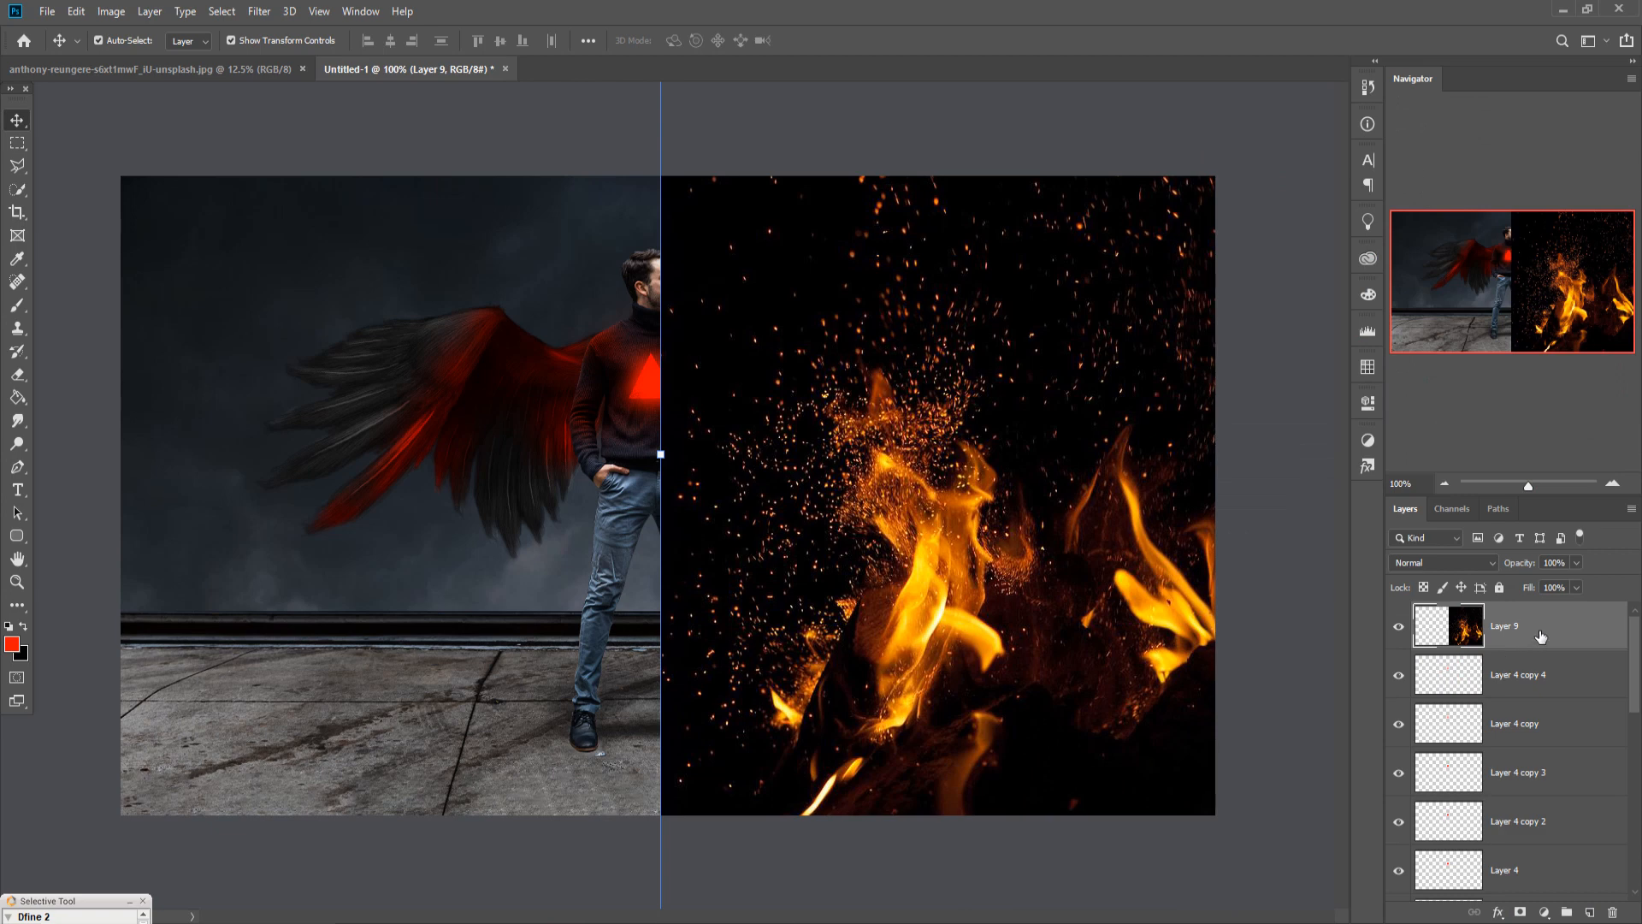
Place the fire layer between Layer 1 and the Layer 3 sky, and set its blend mode to Screen.
{"action": "scroll", "coordinate": [1539, 635], "scroll_direction": "down", "scroll_amount": 4}
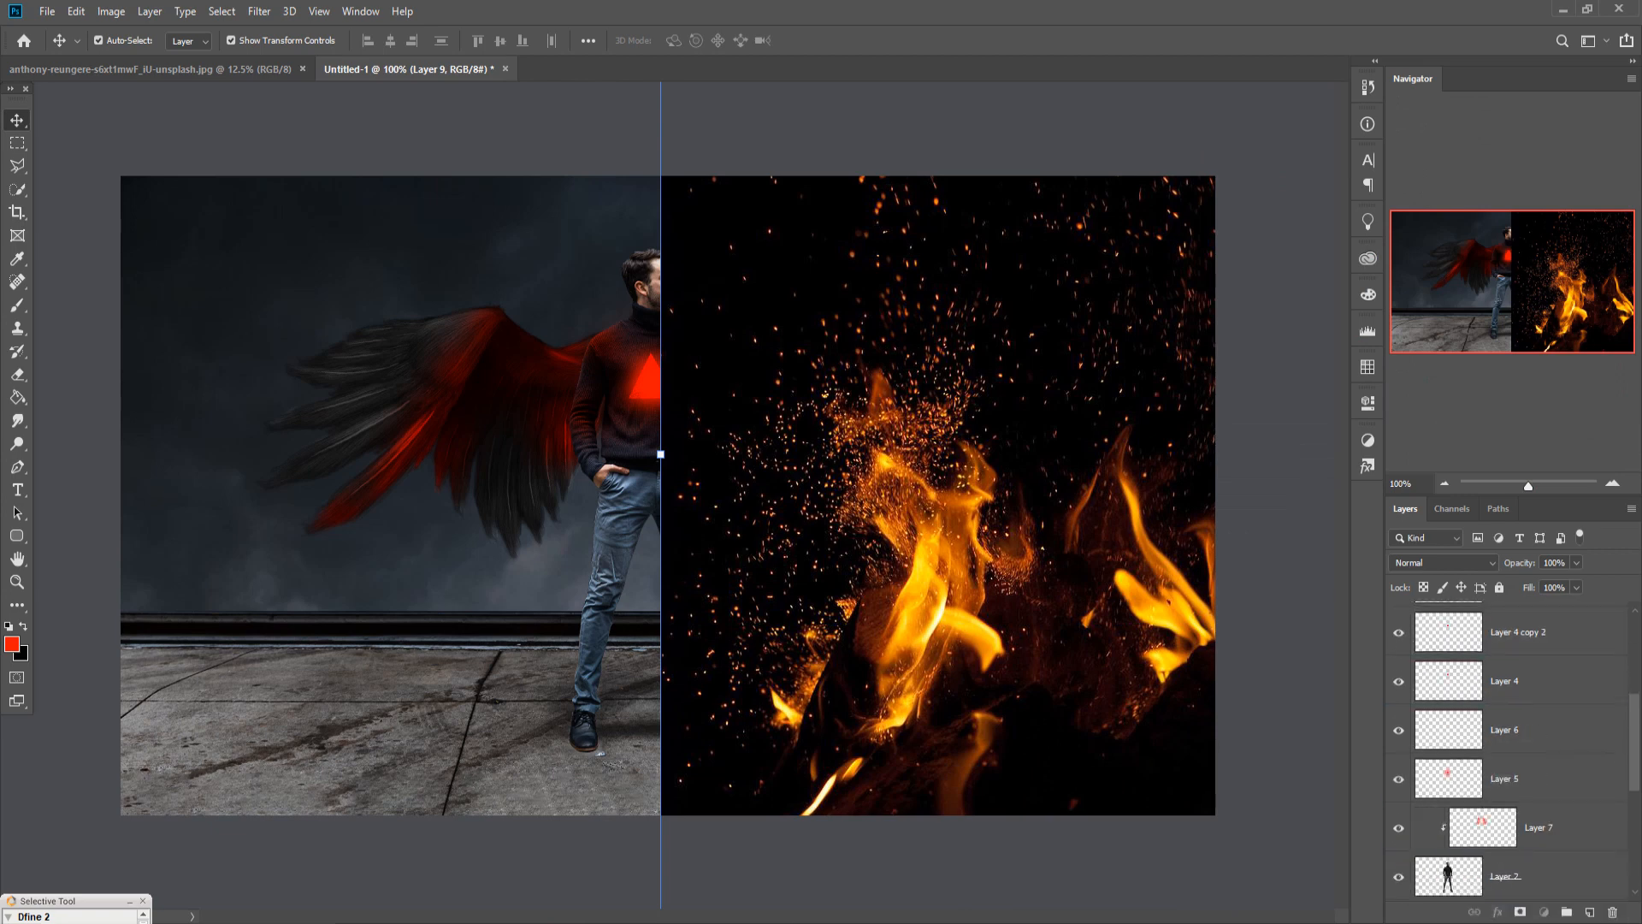
{"action": "left_click_drag", "start_coordinate": [1565, 901], "coordinate": [1552, 809]}
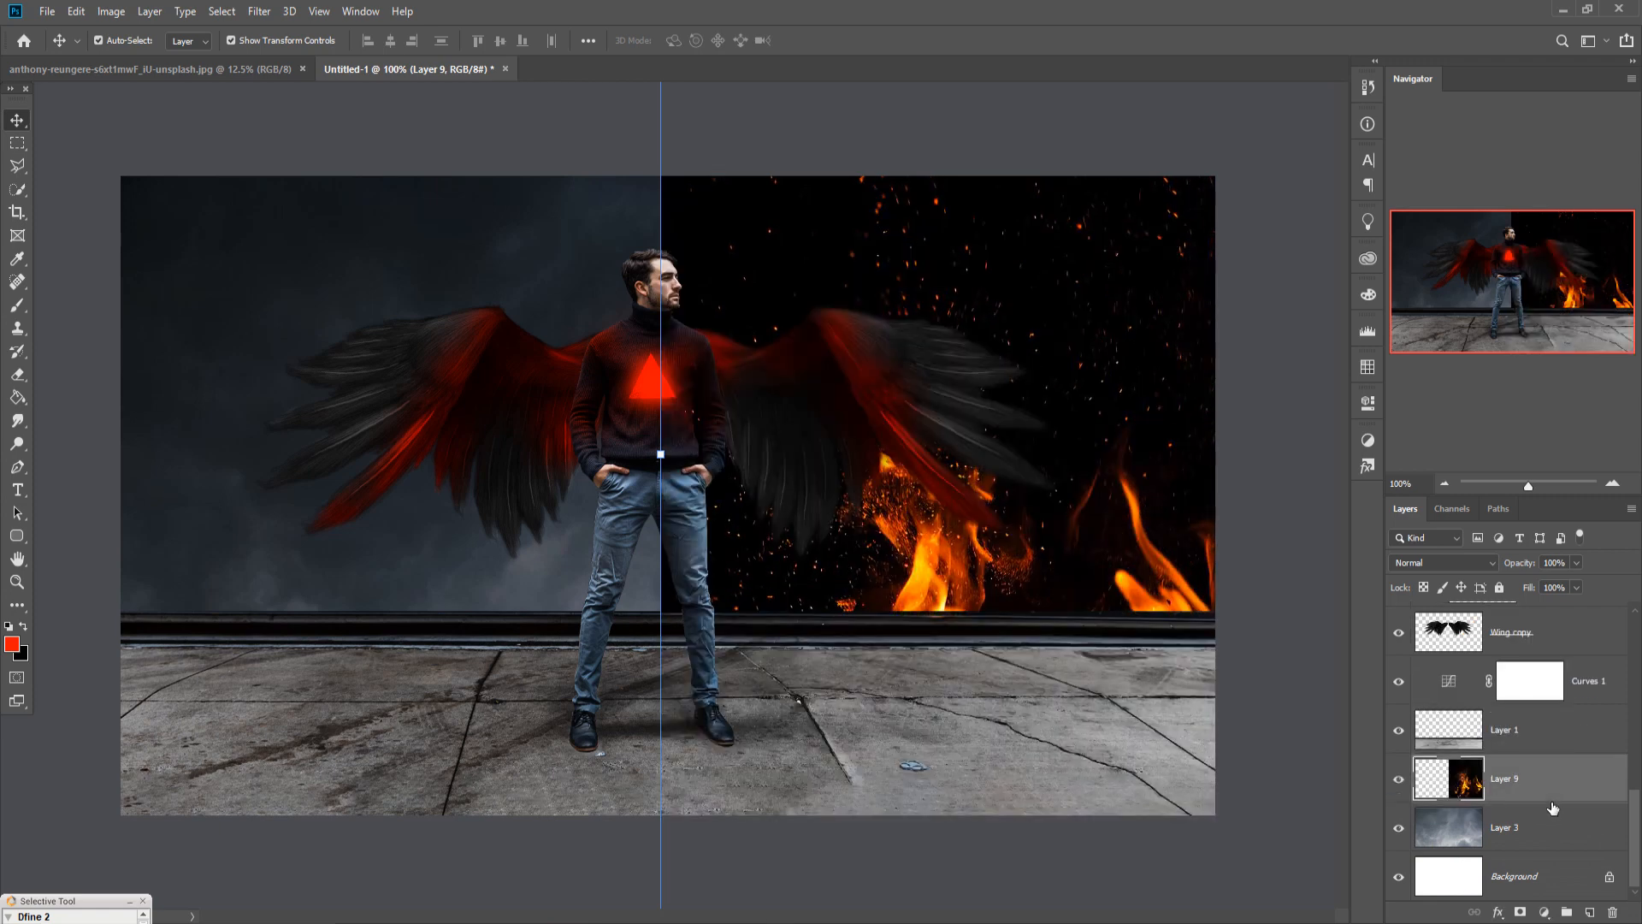
{"action": "left_click", "coordinate": [1476, 564]}
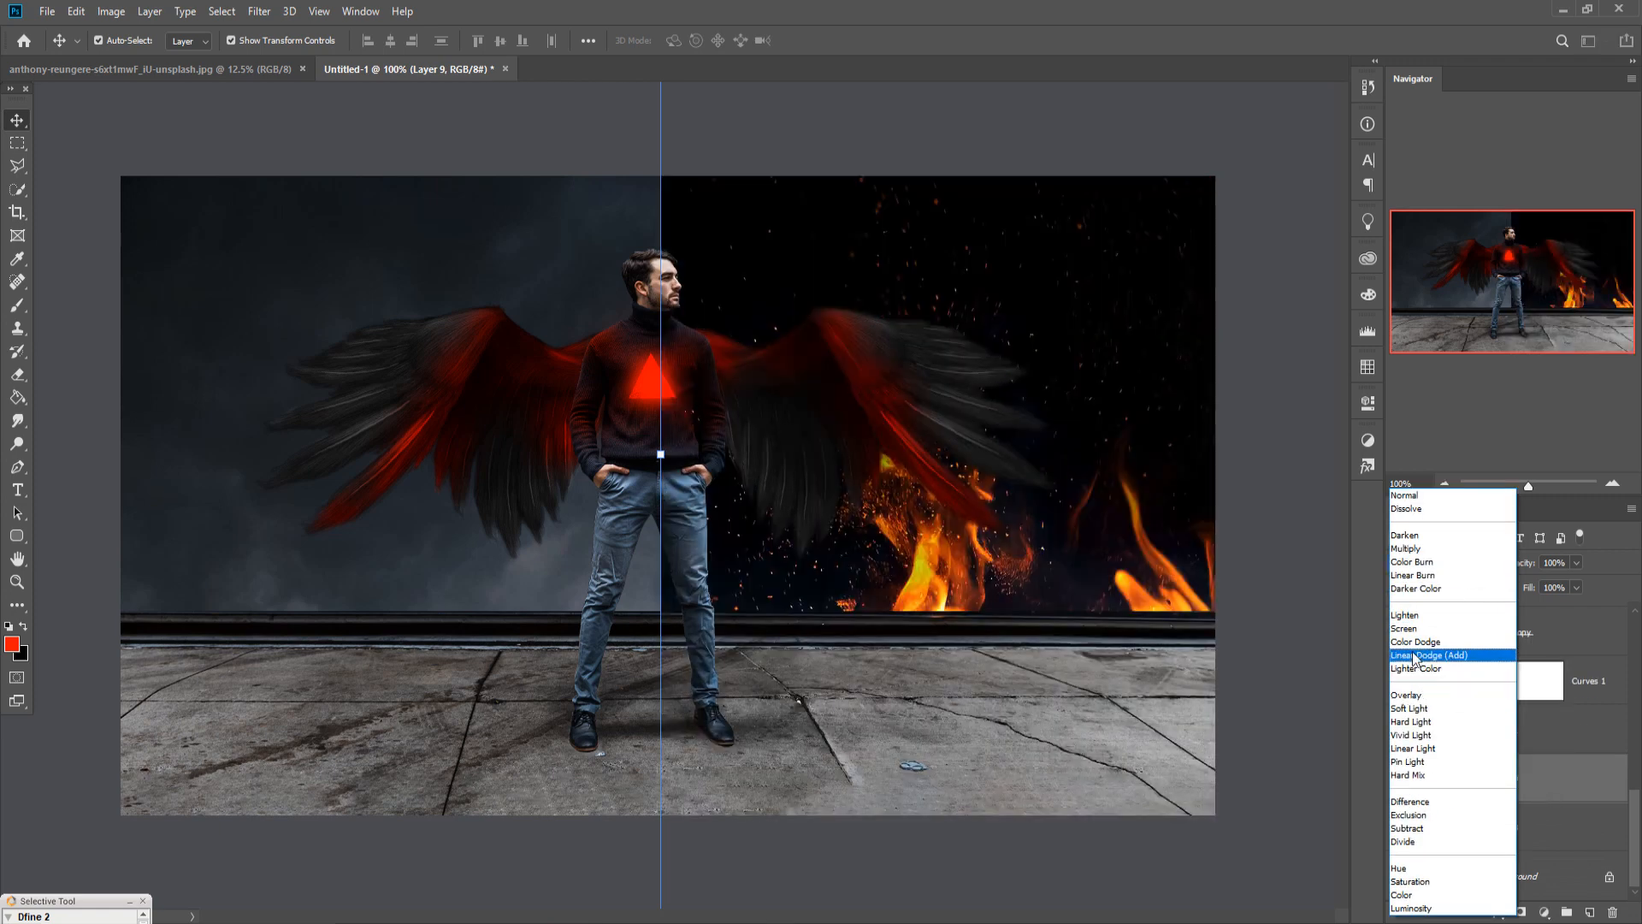
{"action": "left_click", "coordinate": [1404, 629]}
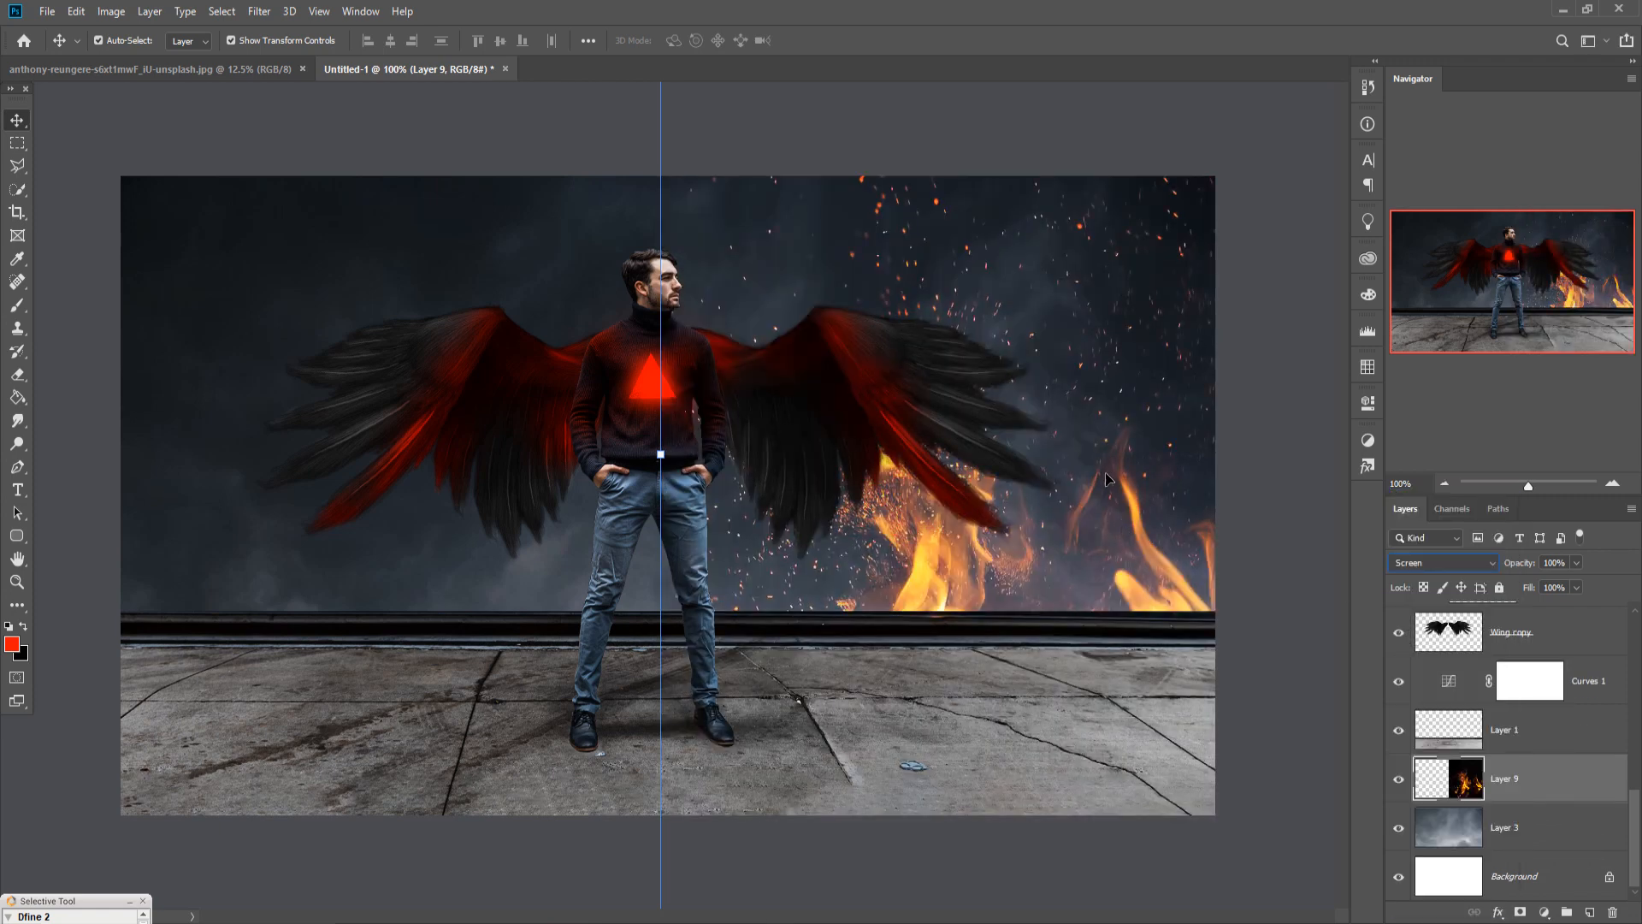
Enlarge the fire layer slightly and position it so the flames hide behind the ground and only sparks rise around the man's right-hand-side wing.
{"action": "left_click_drag", "start_coordinate": [1106, 479], "coordinate": [970, 777]}
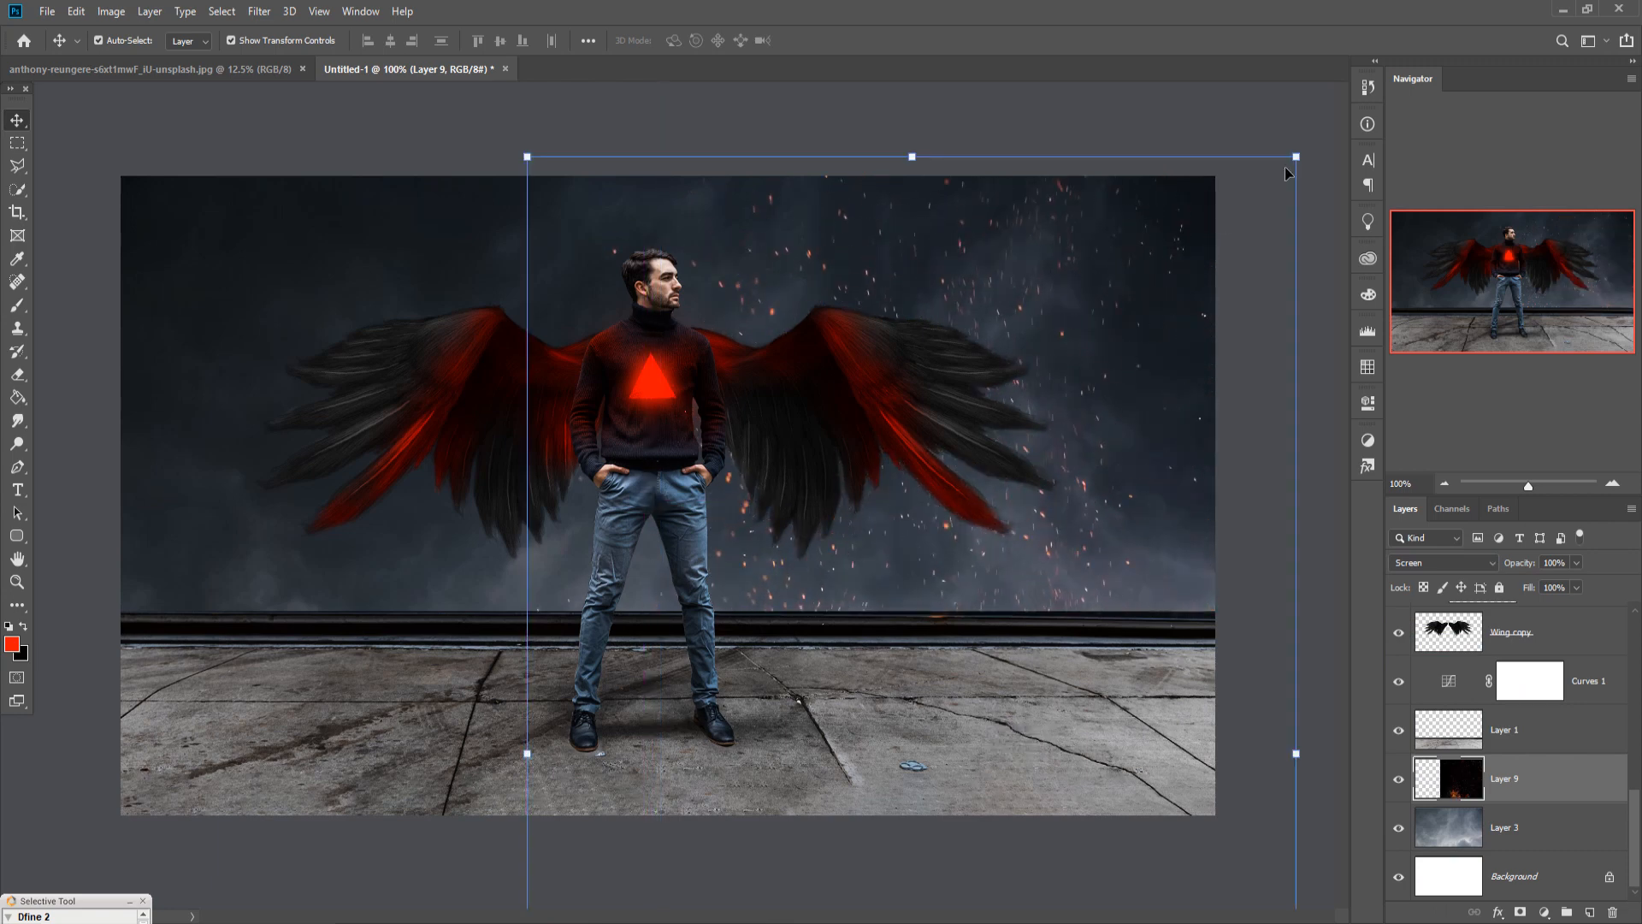
{"action": "left_click_drag", "start_coordinate": [1296, 156], "coordinate": [1301, 151]}
{"action": "left_click_drag", "start_coordinate": [1086, 455], "coordinate": [1133, 470]}
{"action": "key", "text": "Return"}
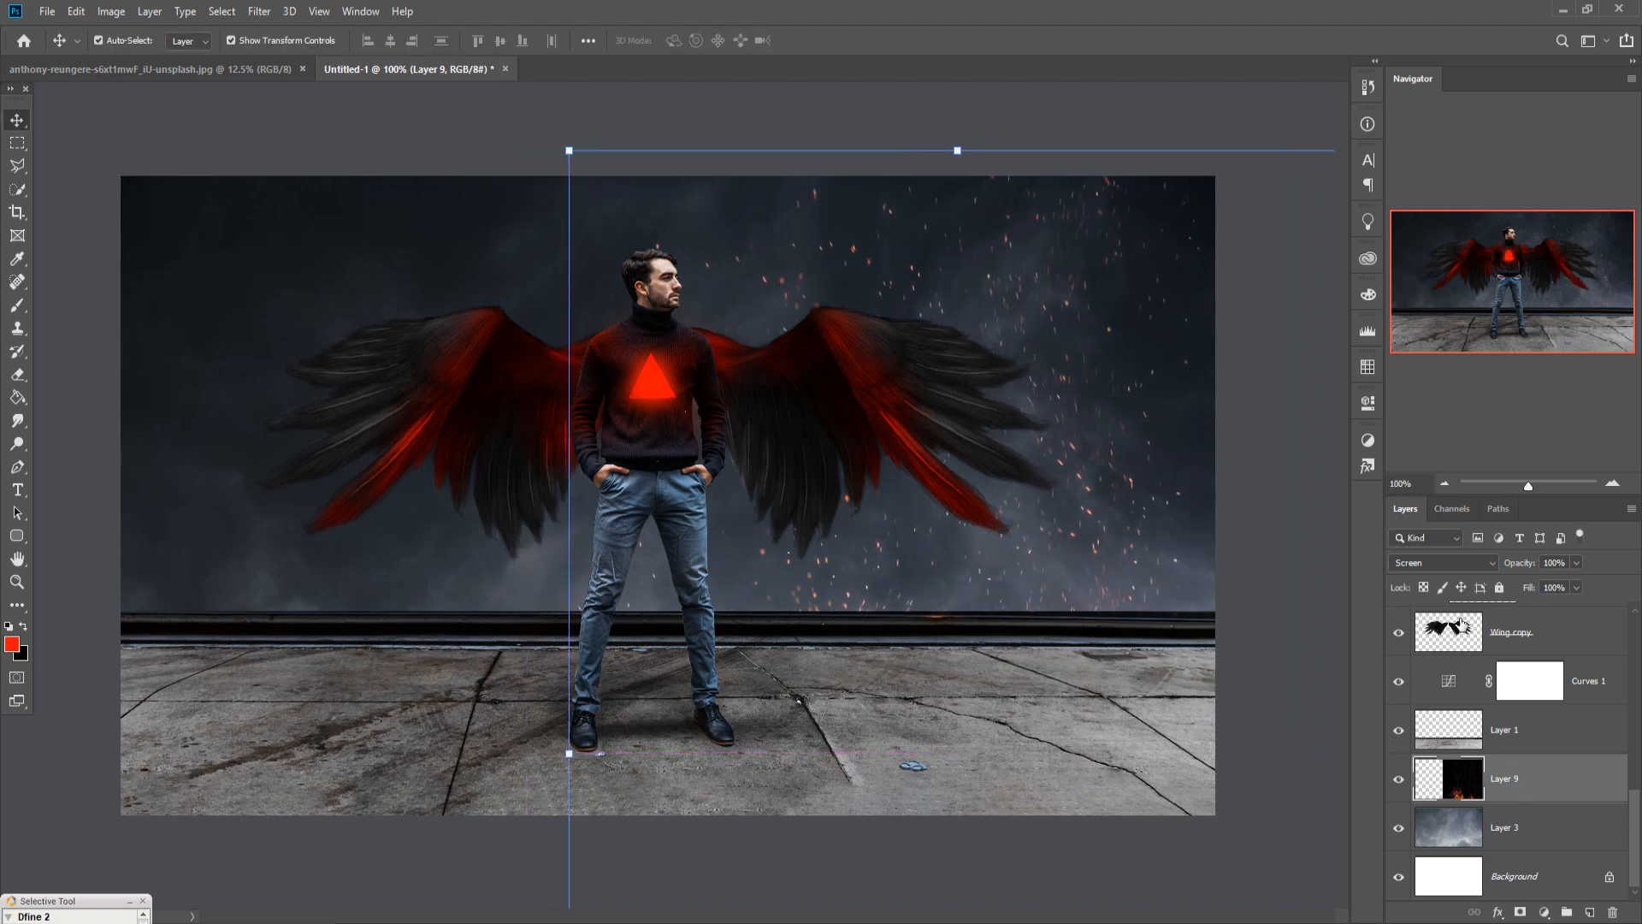
Duplicate the Layer 9 fire layer in place to strengthen the sparks.
{"action": "right_click", "coordinate": [1527, 778]}
{"action": "left_click", "coordinate": [1471, 127]}
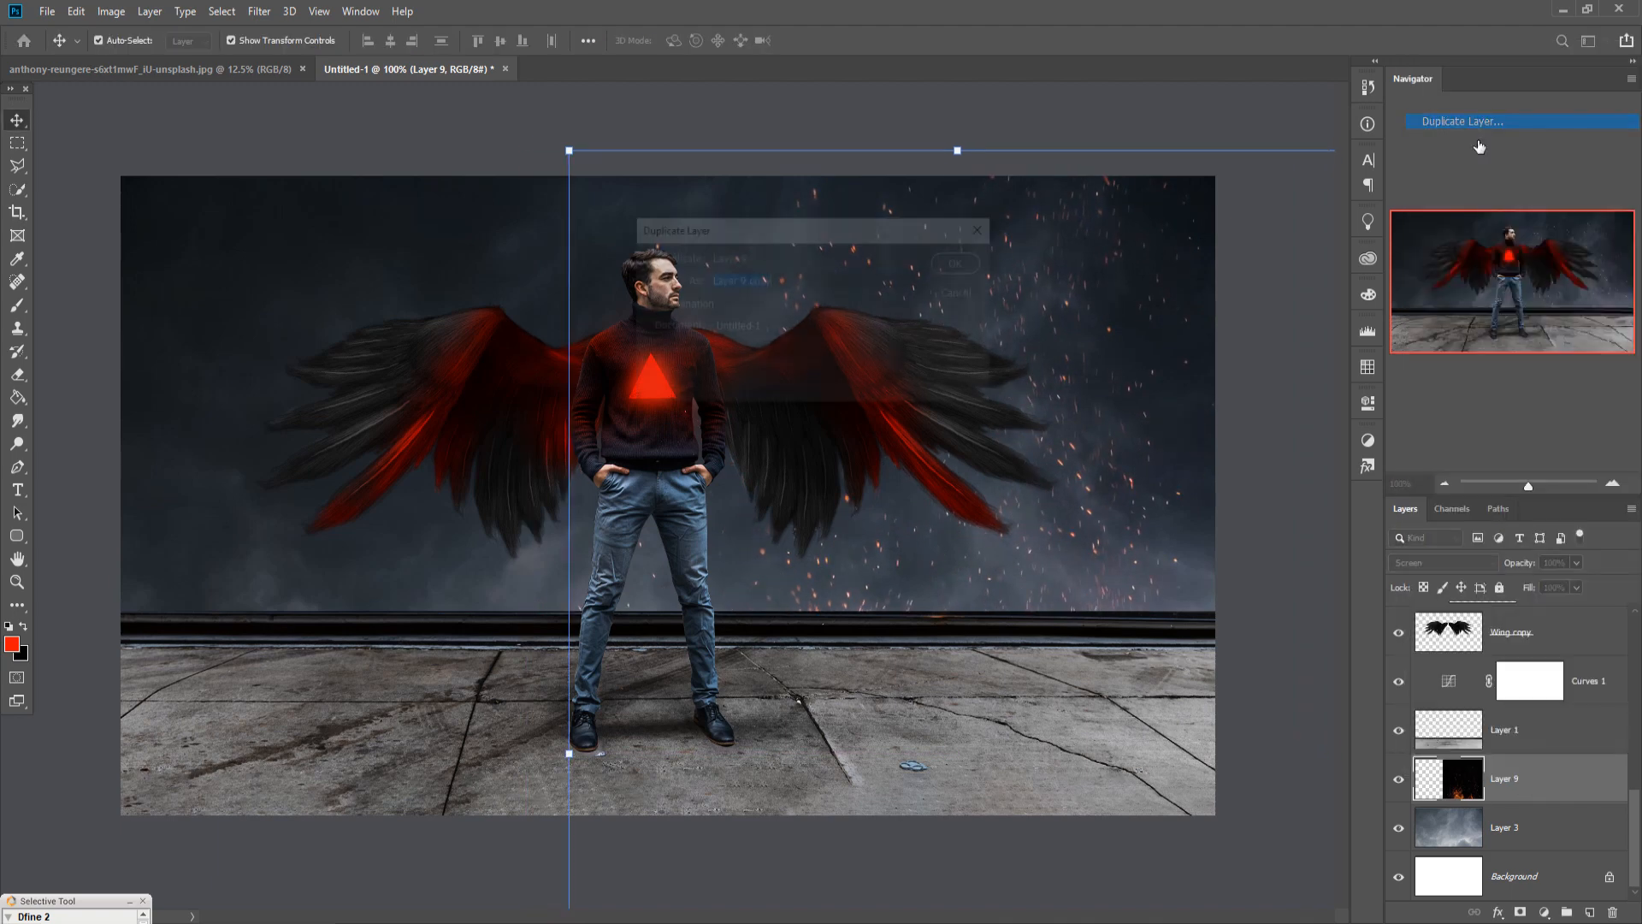
{"action": "left_click", "coordinate": [984, 263]}
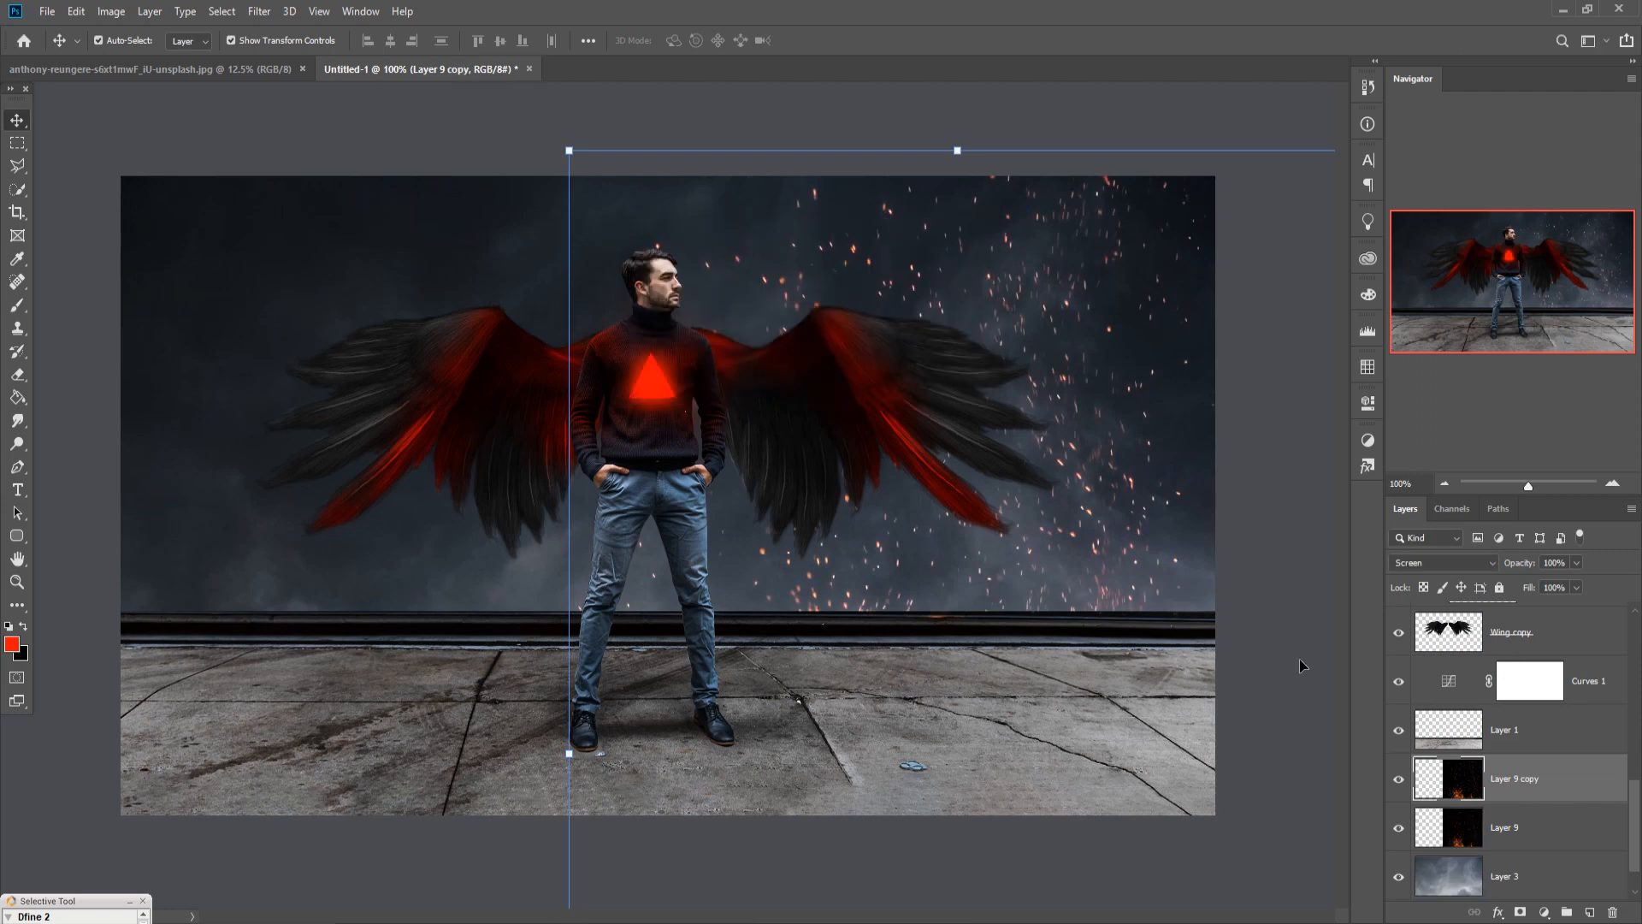
Duplicate Layer 9 copy and move the duplicate across to the sky behind the opposite wing.
{"action": "right_click", "coordinate": [1550, 799]}
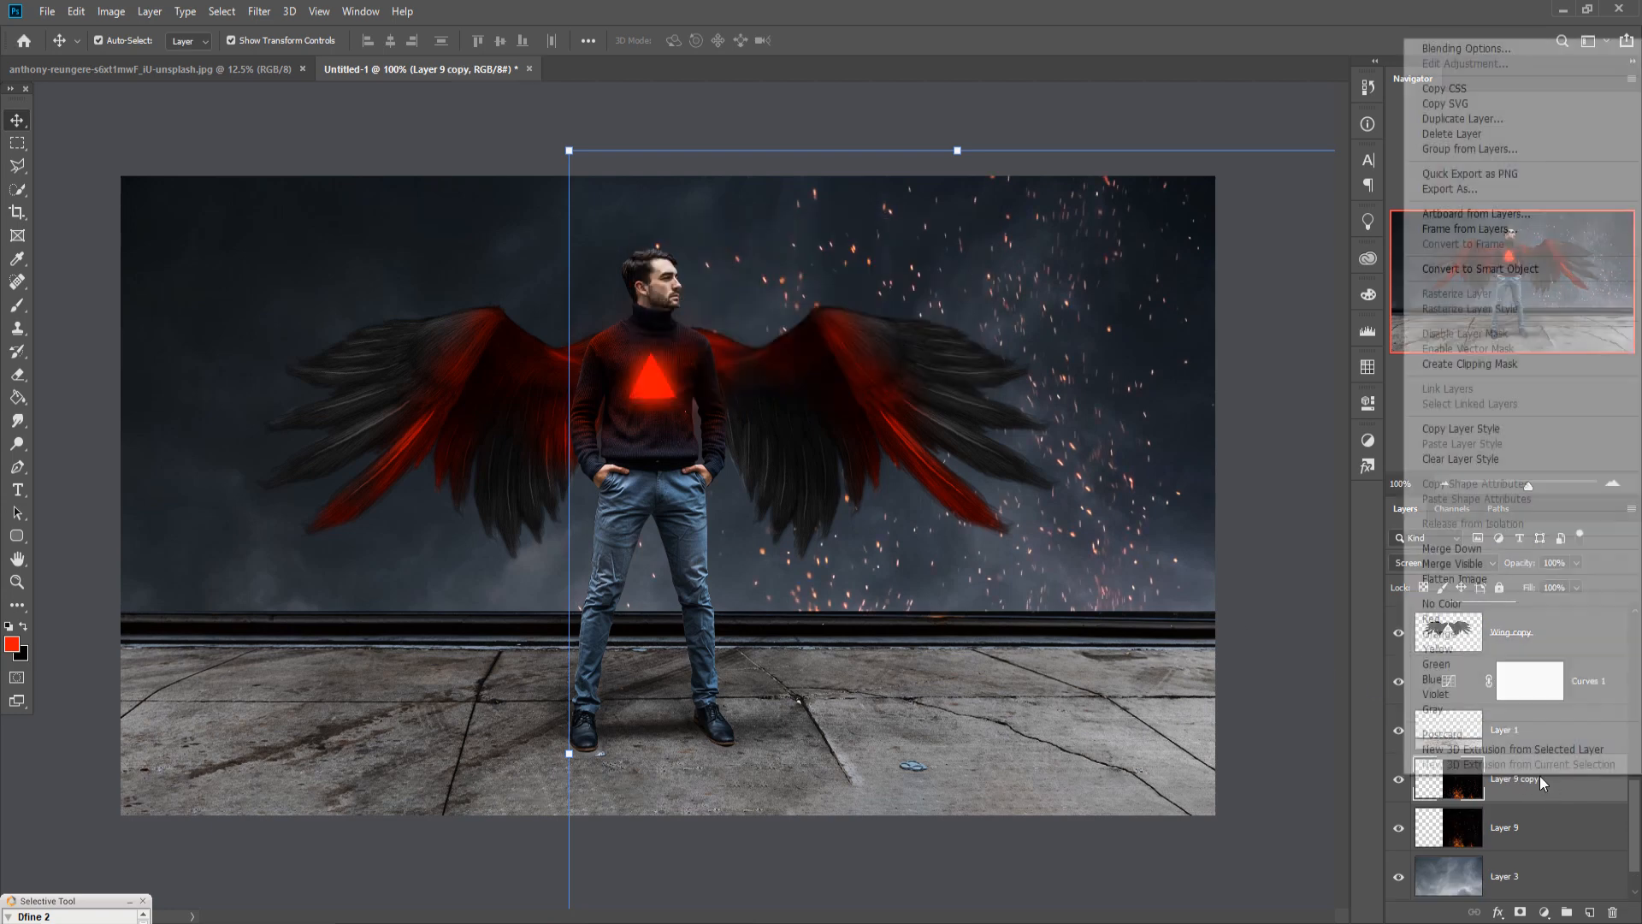
{"action": "left_click", "coordinate": [1423, 122]}
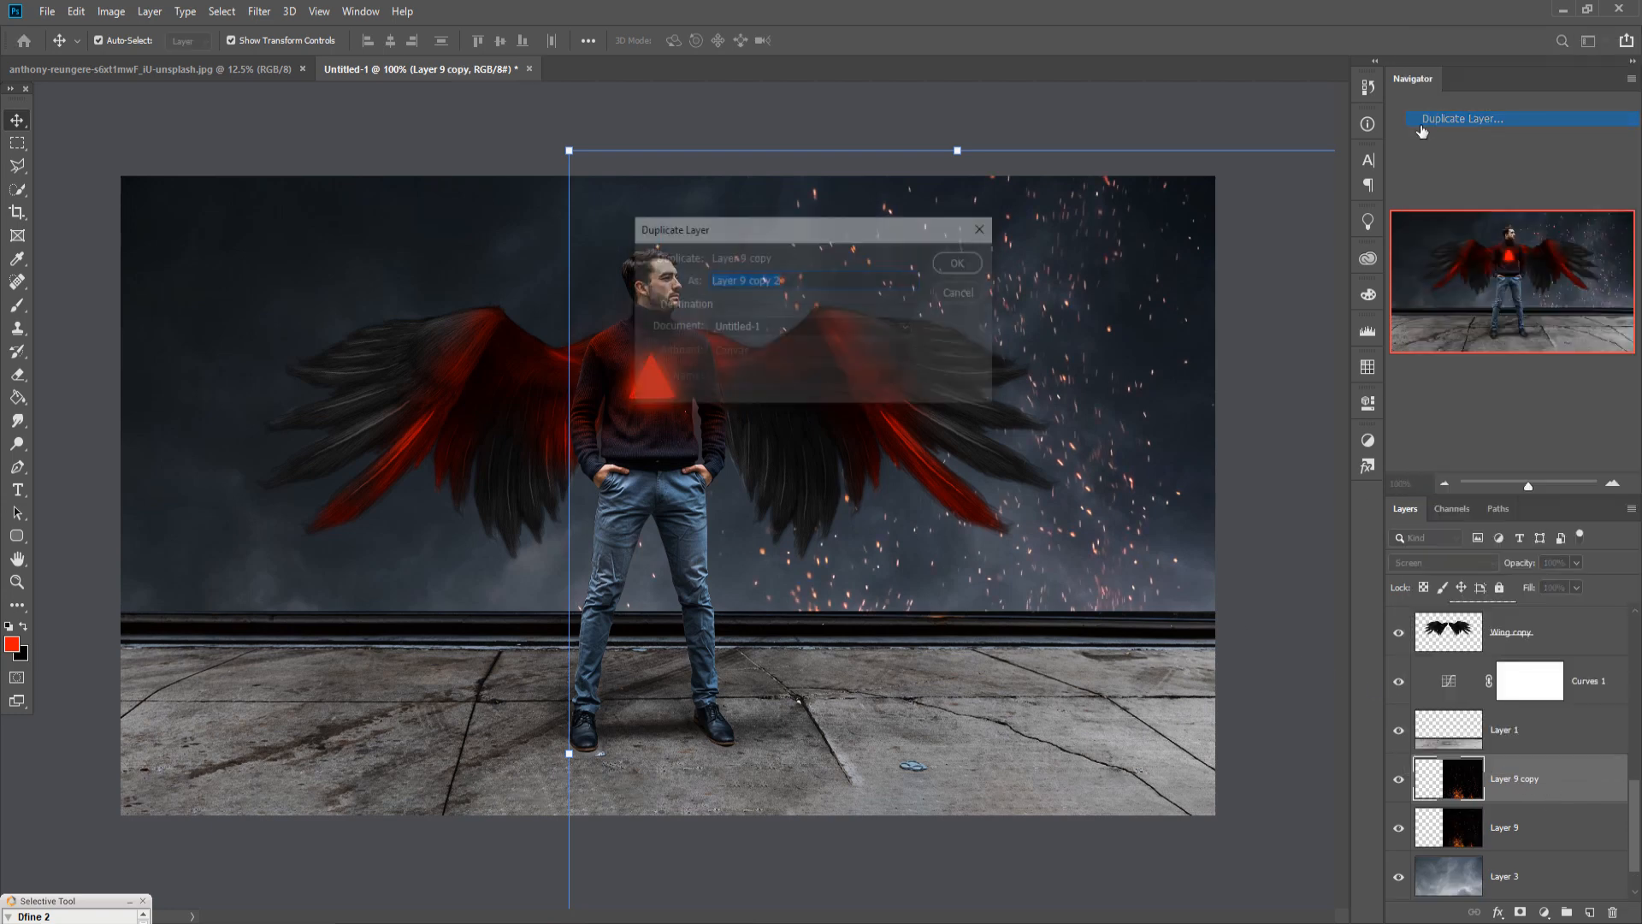
{"action": "left_click", "coordinate": [958, 264]}
{"action": "left_click_drag", "start_coordinate": [1053, 318], "coordinate": [466, 344]}
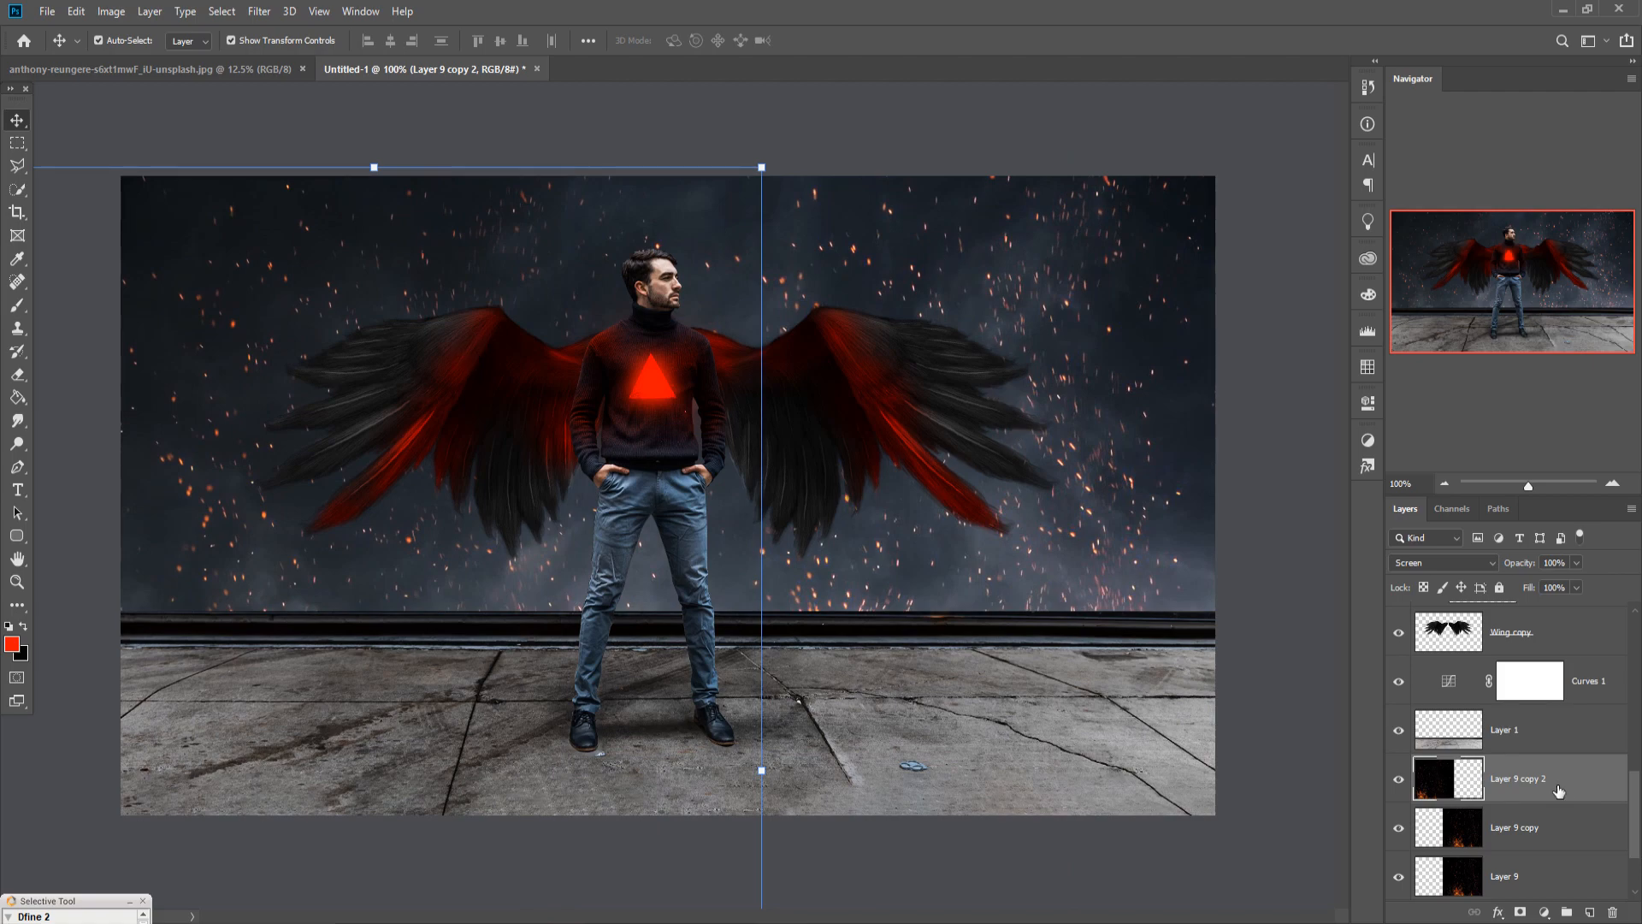
Duplicate Layer 9 copy 2 and move the duplicate to the top of the layer stack.
{"action": "right_click", "coordinate": [1558, 791]}
{"action": "left_click", "coordinate": [1471, 136]}
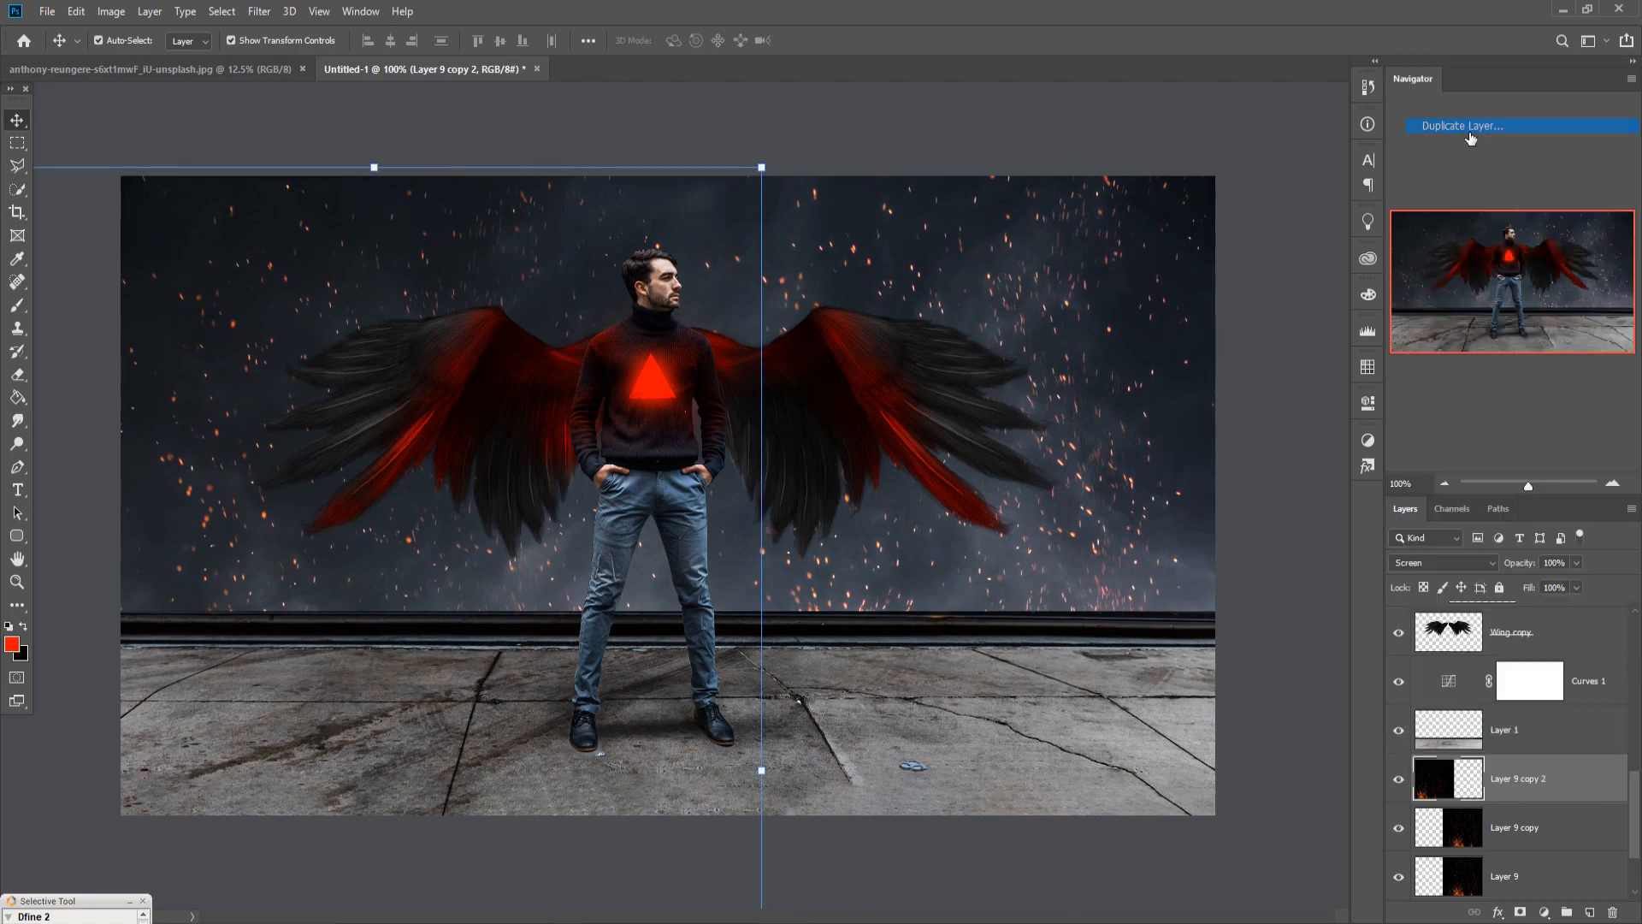
{"action": "left_click", "coordinate": [961, 258]}
{"action": "left_click_drag", "start_coordinate": [1548, 774], "coordinate": [1516, 624]}
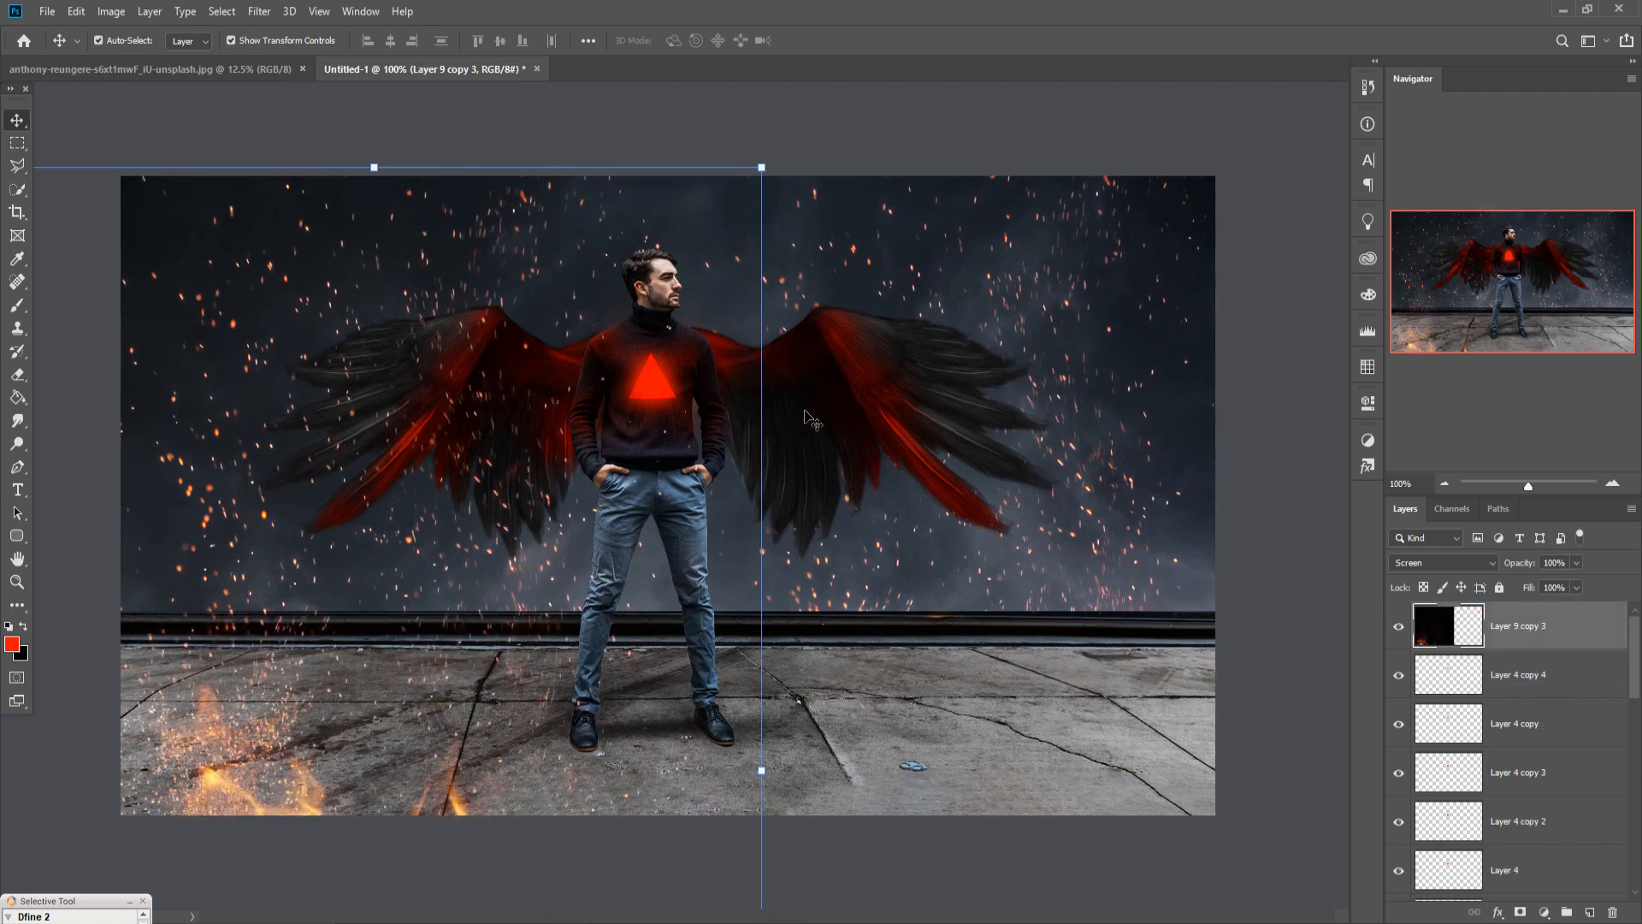
Scale Layer 9 copy 3 to about 79% and place its sparks over the lower-left ground and wing.
{"action": "left_click_drag", "start_coordinate": [769, 175], "coordinate": [608, 425]}
{"action": "left_click_drag", "start_coordinate": [346, 647], "coordinate": [441, 625]}
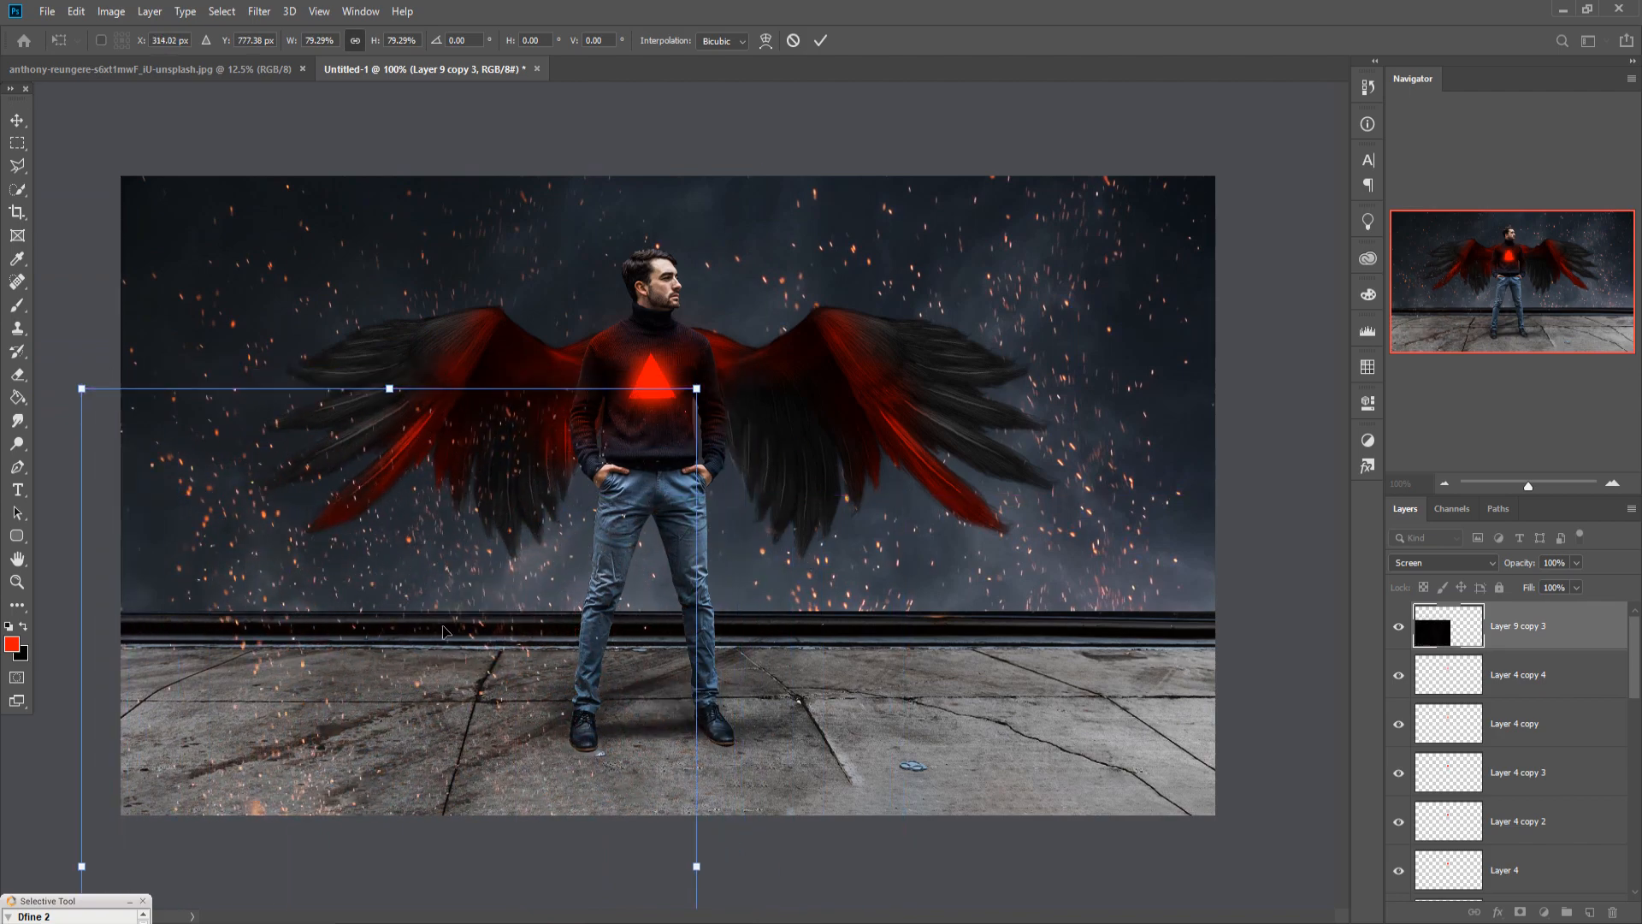
{"action": "key", "text": "Return"}
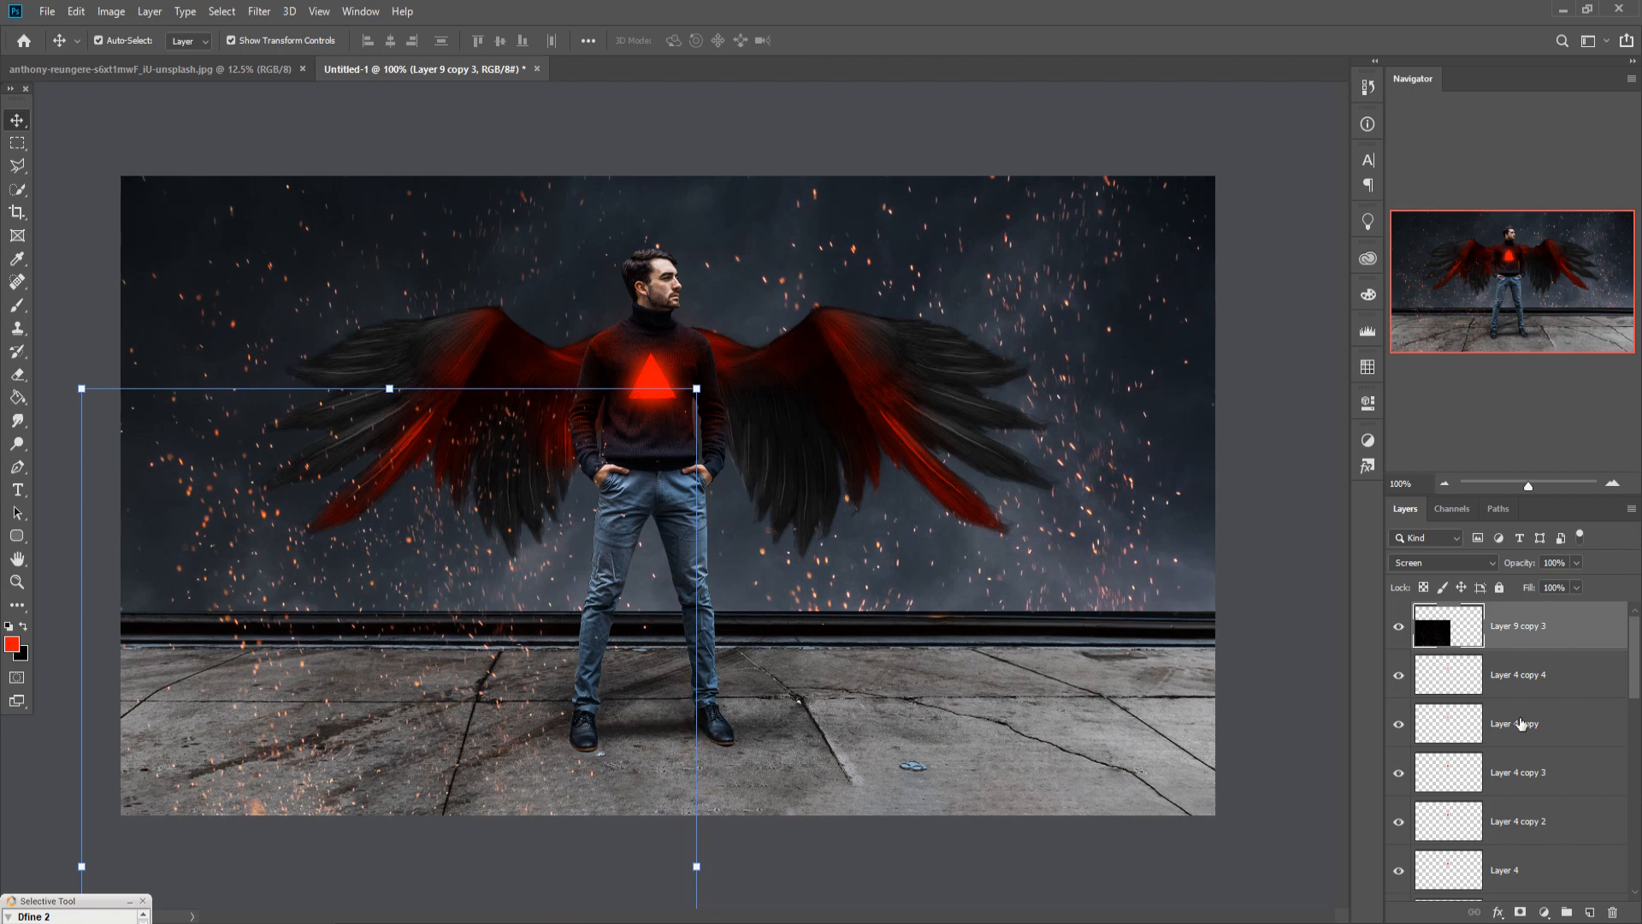
Add a new layer above Layer 7, clip it to the man's layer and set its blend mode to Overlay.
{"action": "scroll", "coordinate": [1520, 723], "scroll_direction": "down", "scroll_amount": 5}
{"action": "left_click", "coordinate": [1542, 675]}
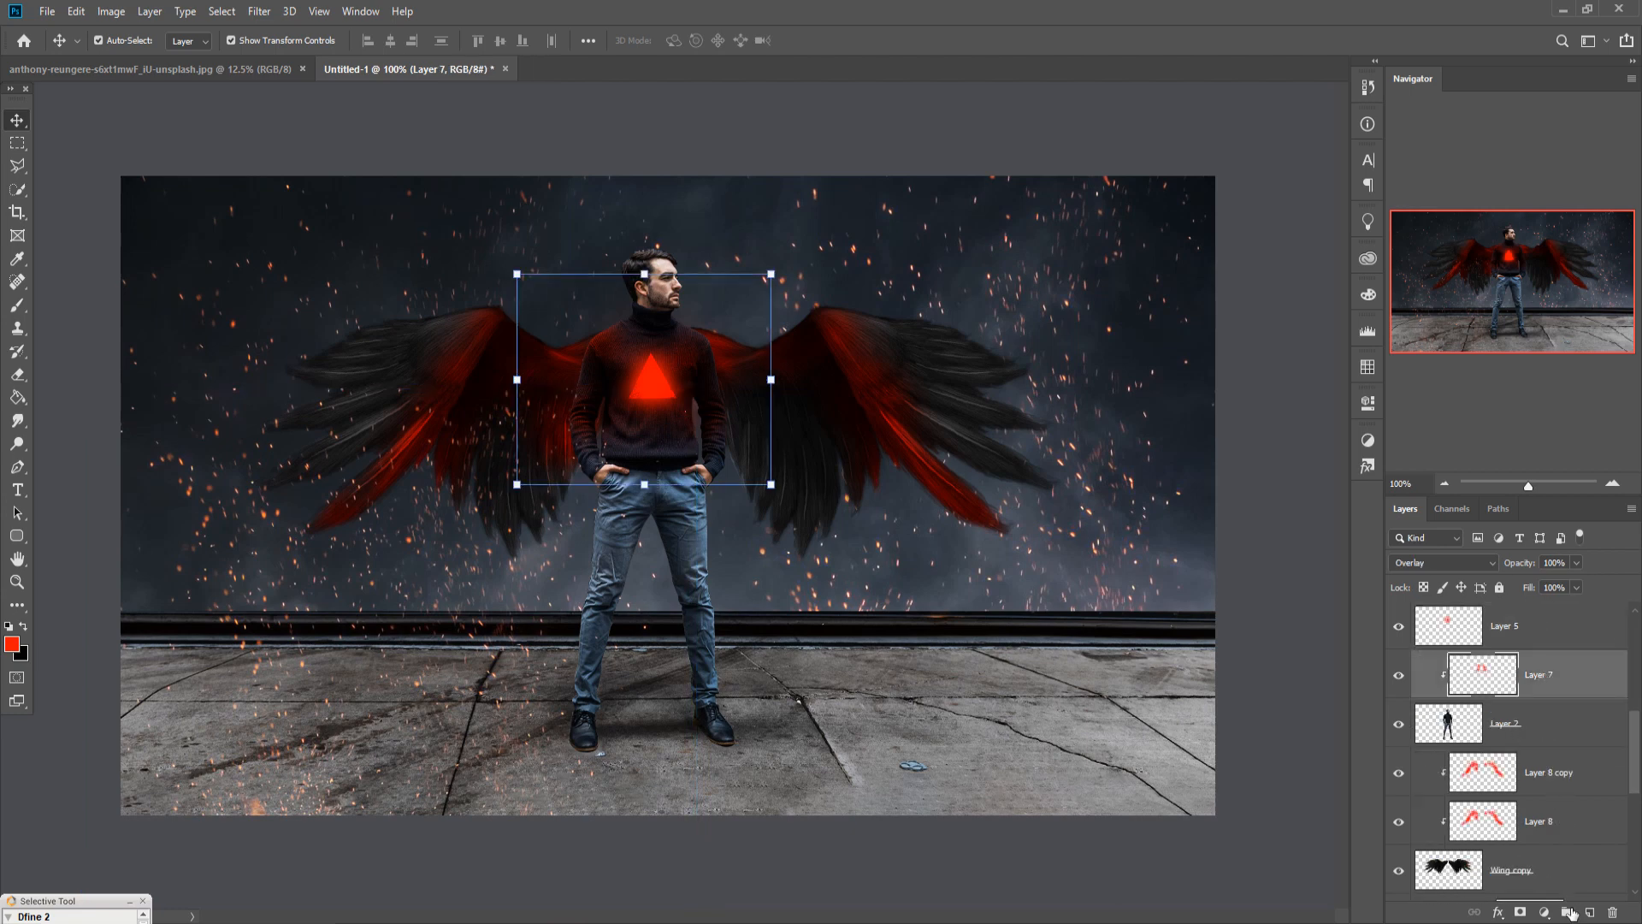
{"action": "left_click", "coordinate": [1591, 912]}
{"action": "right_click", "coordinate": [1551, 676]}
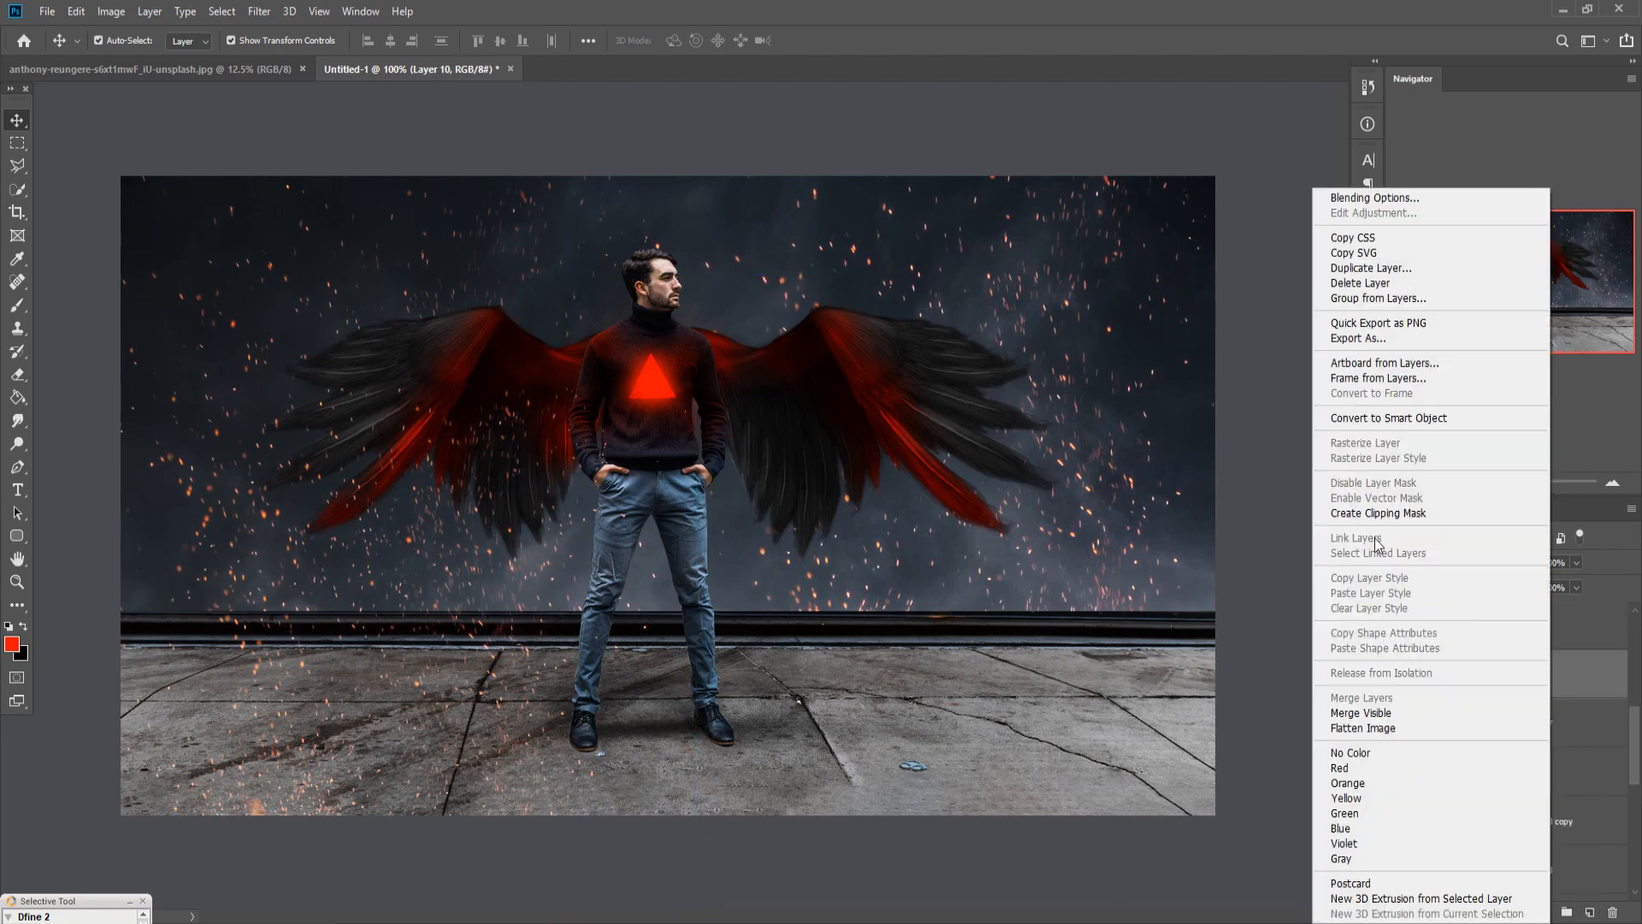
{"action": "left_click", "coordinate": [1365, 514]}
{"action": "left_click", "coordinate": [1437, 562]}
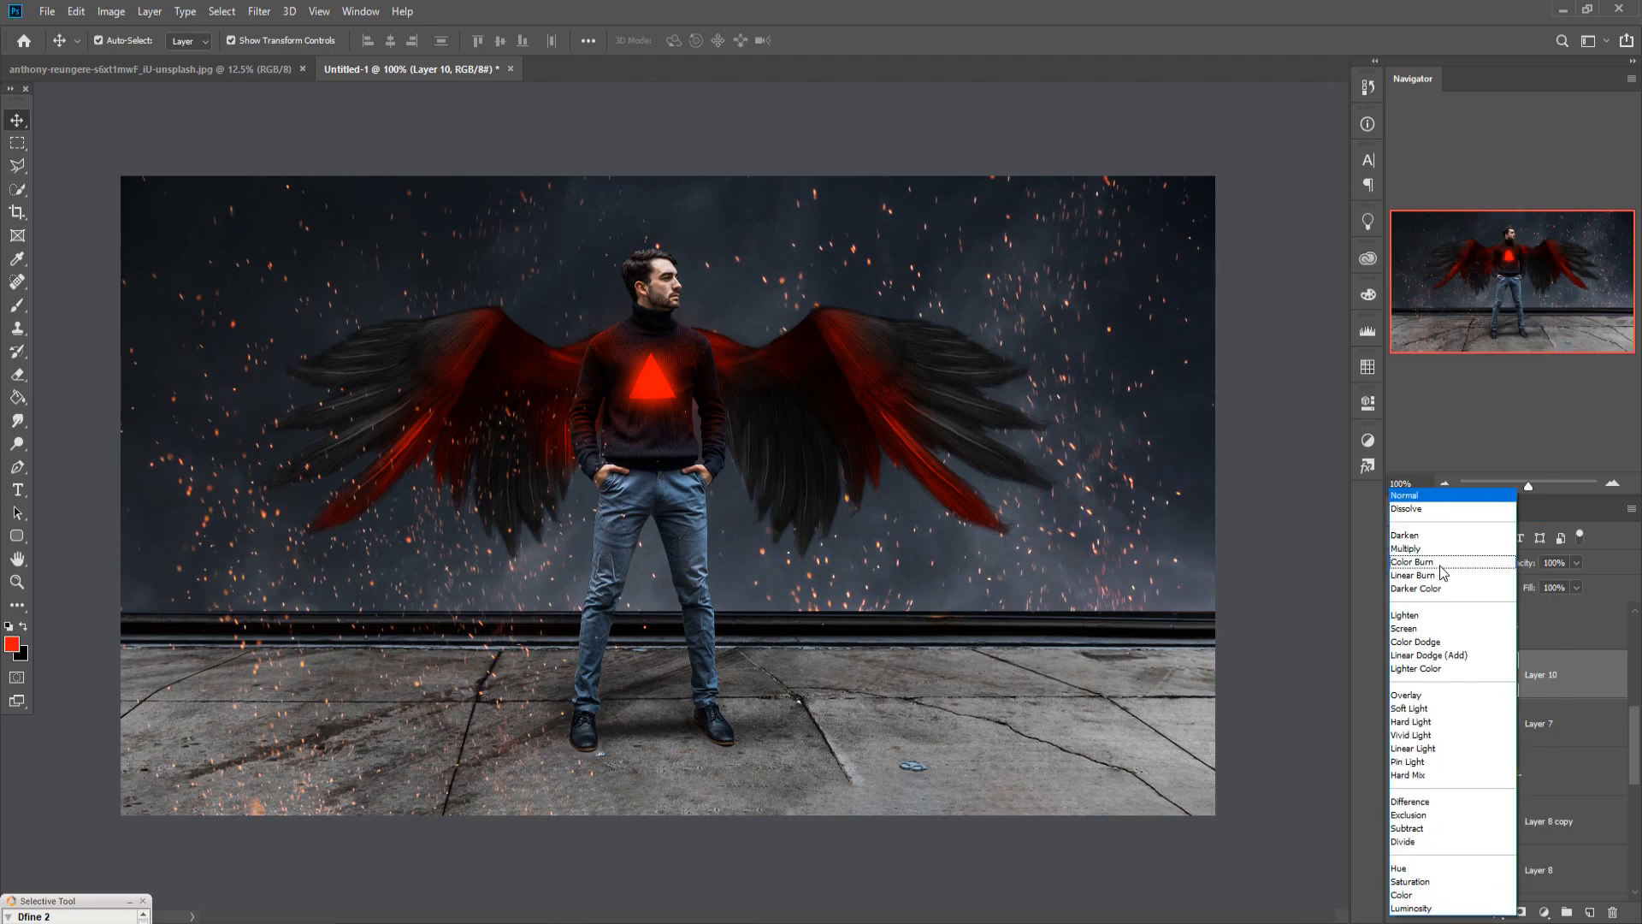
{"action": "left_click", "coordinate": [1434, 695]}
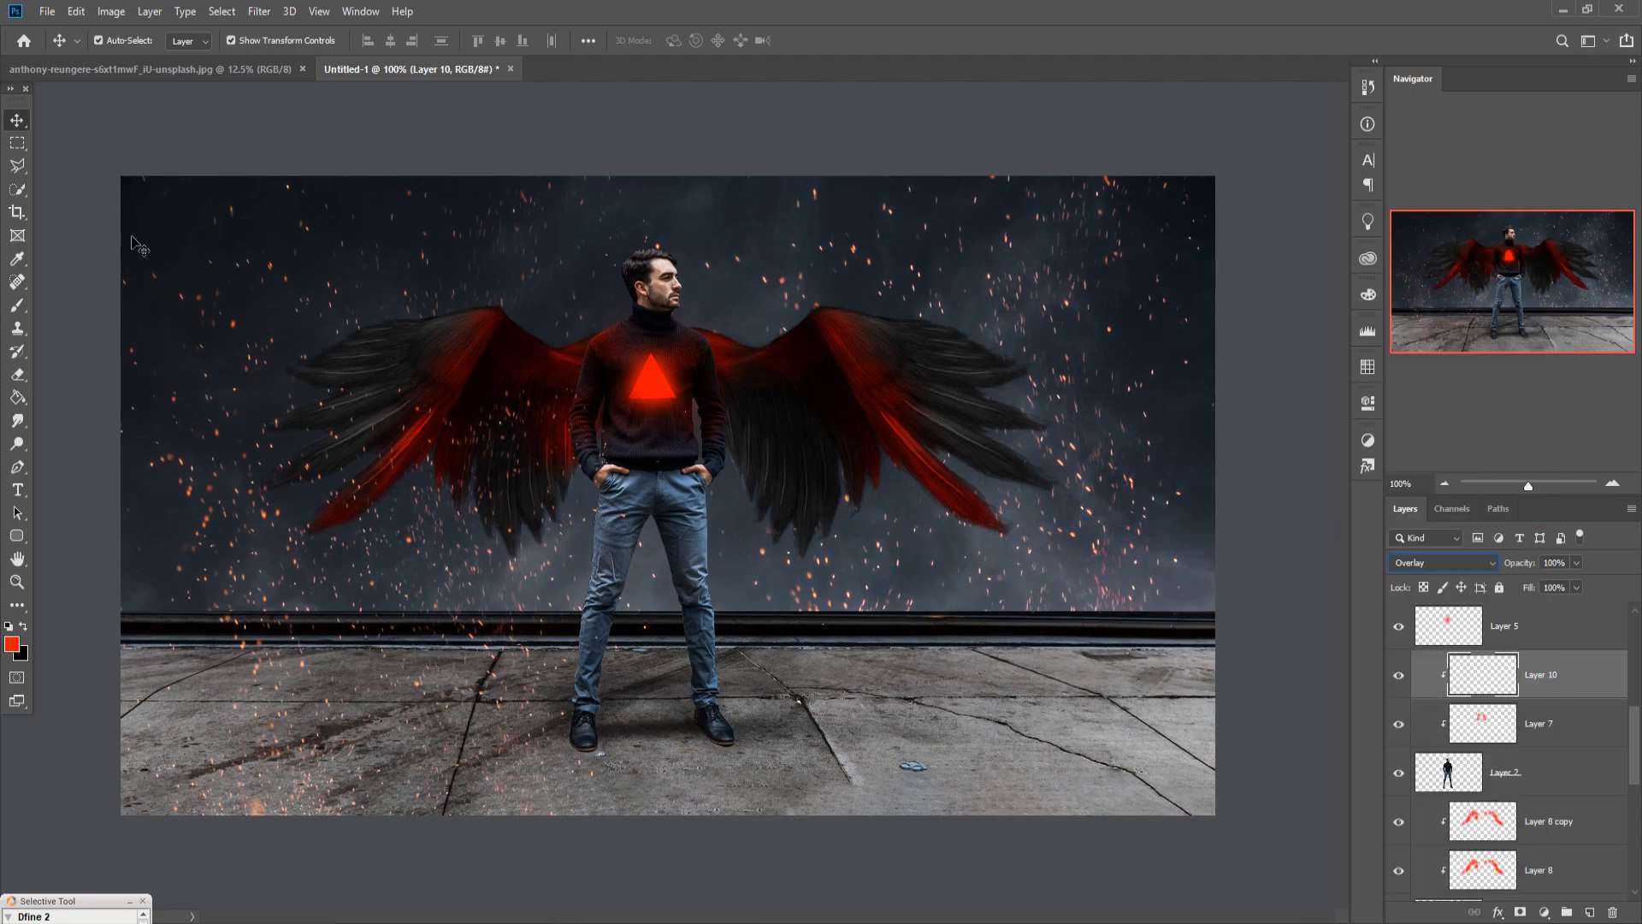
Fill the new Overlay layer above Layer 7 with 50% Gray.
{"action": "left_click", "coordinate": [76, 11]}
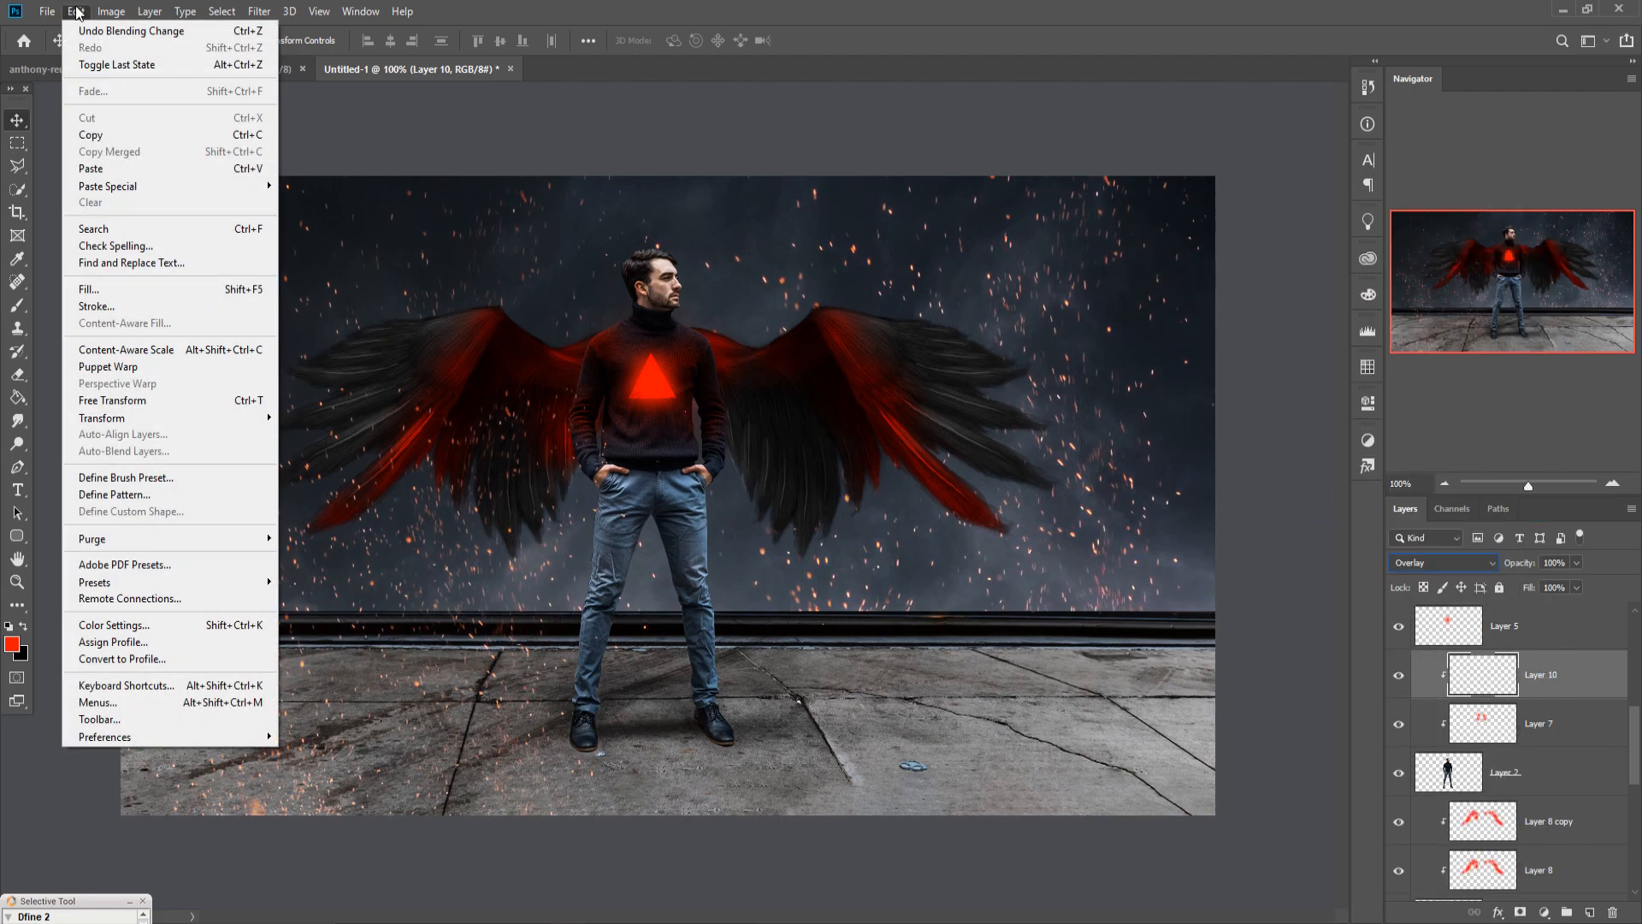
{"action": "left_click", "coordinate": [106, 290]}
{"action": "left_click", "coordinate": [890, 248]}
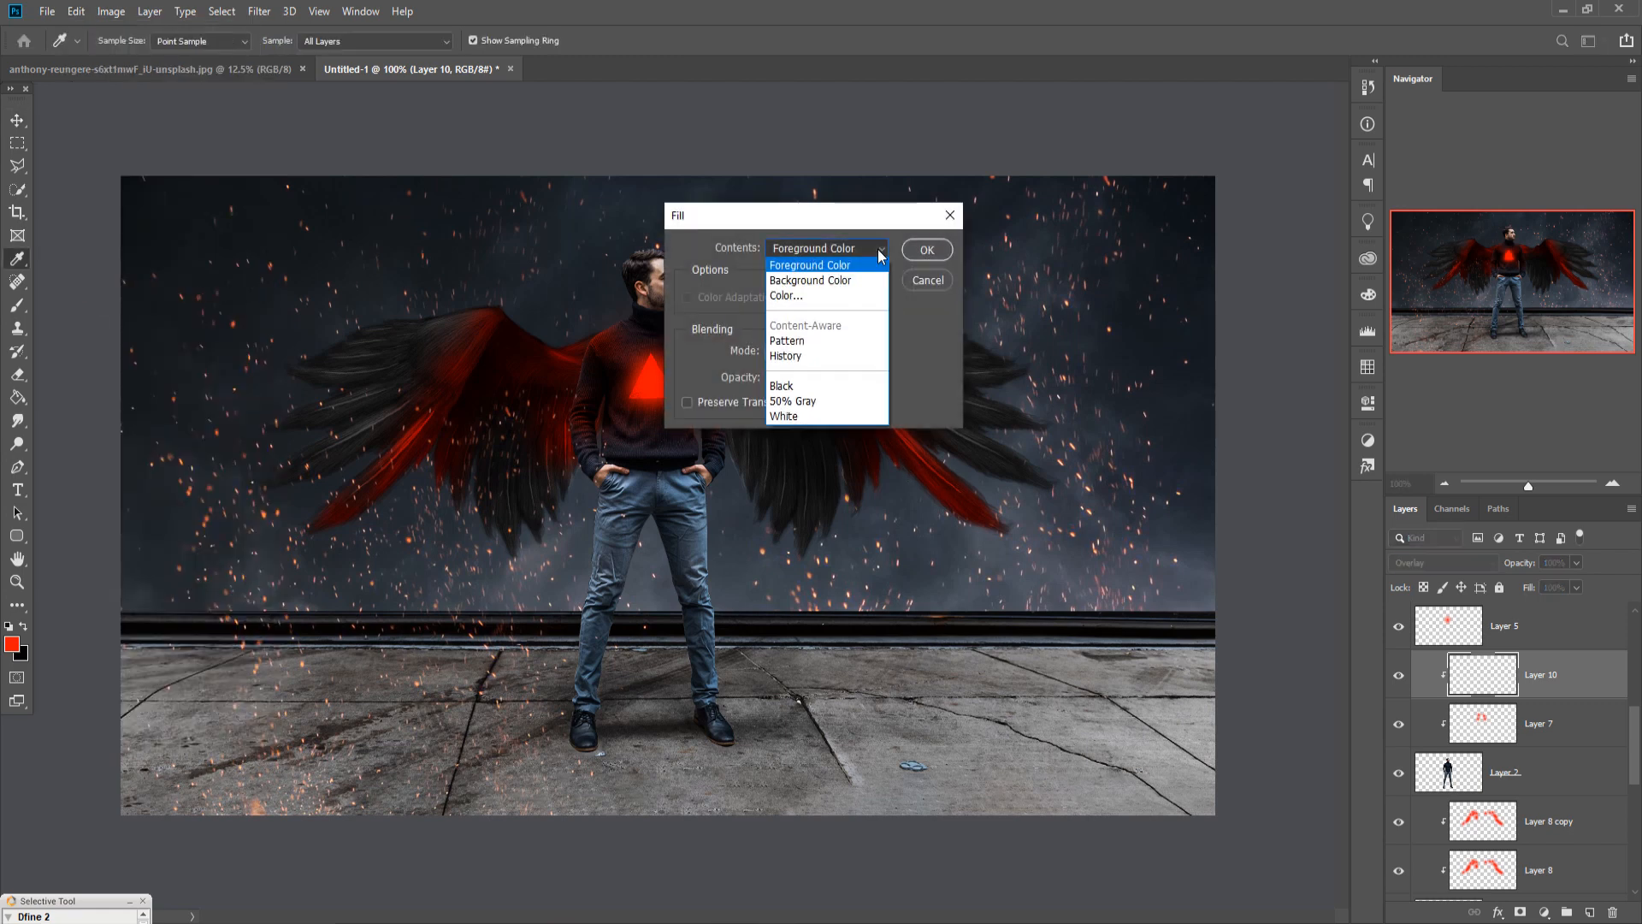
{"action": "left_click", "coordinate": [813, 399]}
{"action": "left_click", "coordinate": [919, 248]}
{"action": "key", "text": "v"}
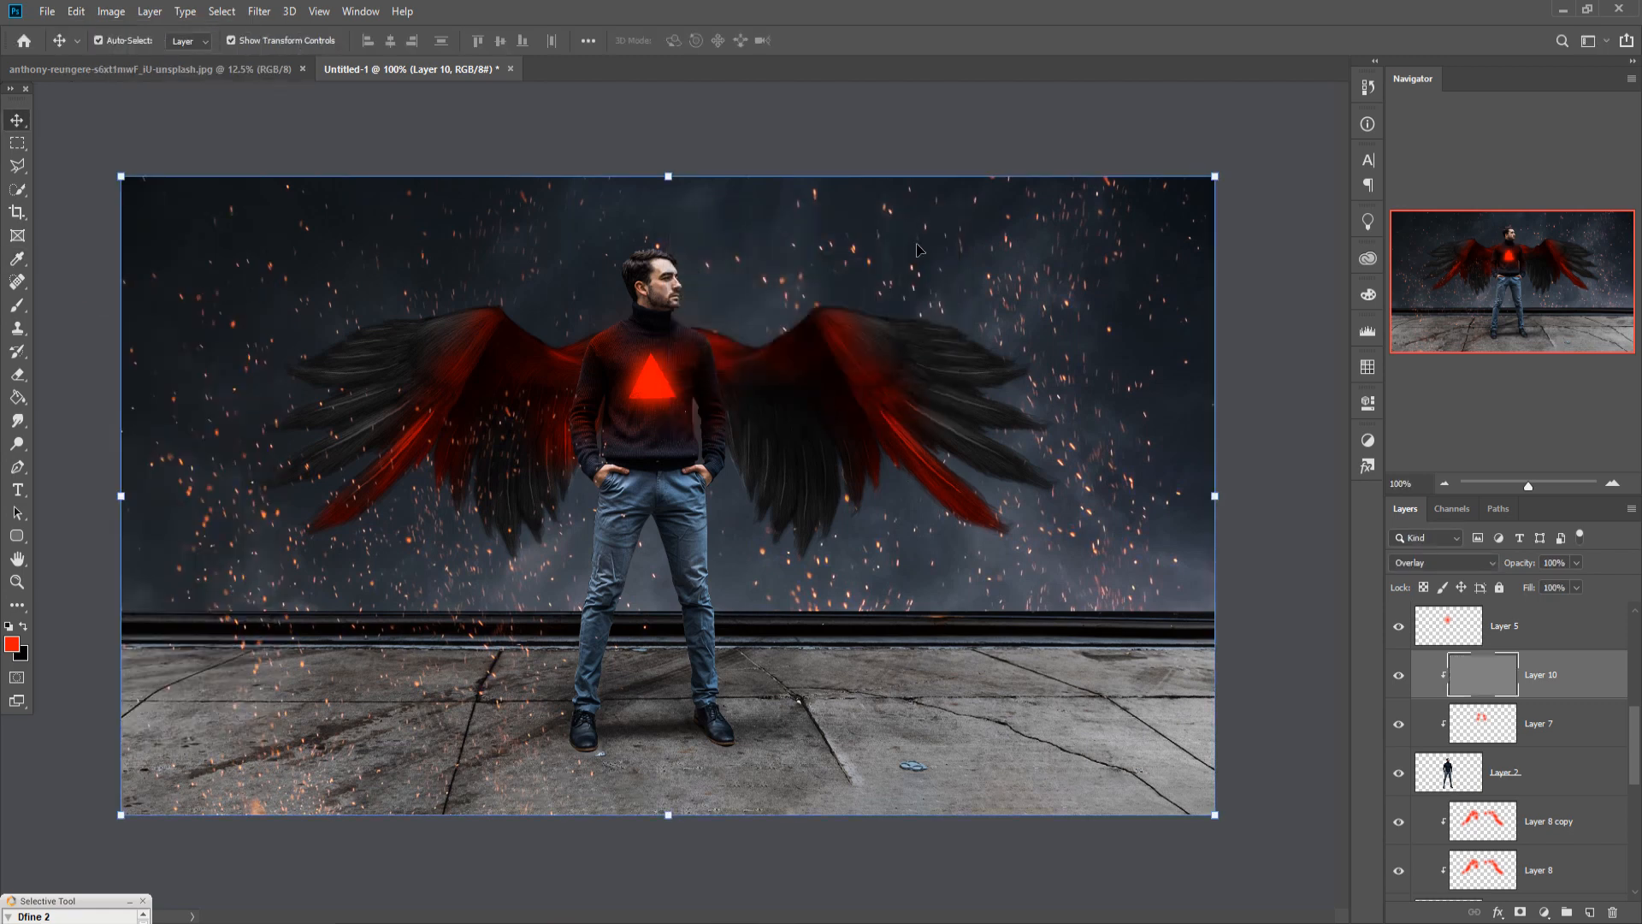
Brighten the highlights on the man's left-hand jeans leg on Layer 10 using the Dodge tool at Midtones, 63% exposure.
{"action": "left_click", "coordinate": [17, 421]}
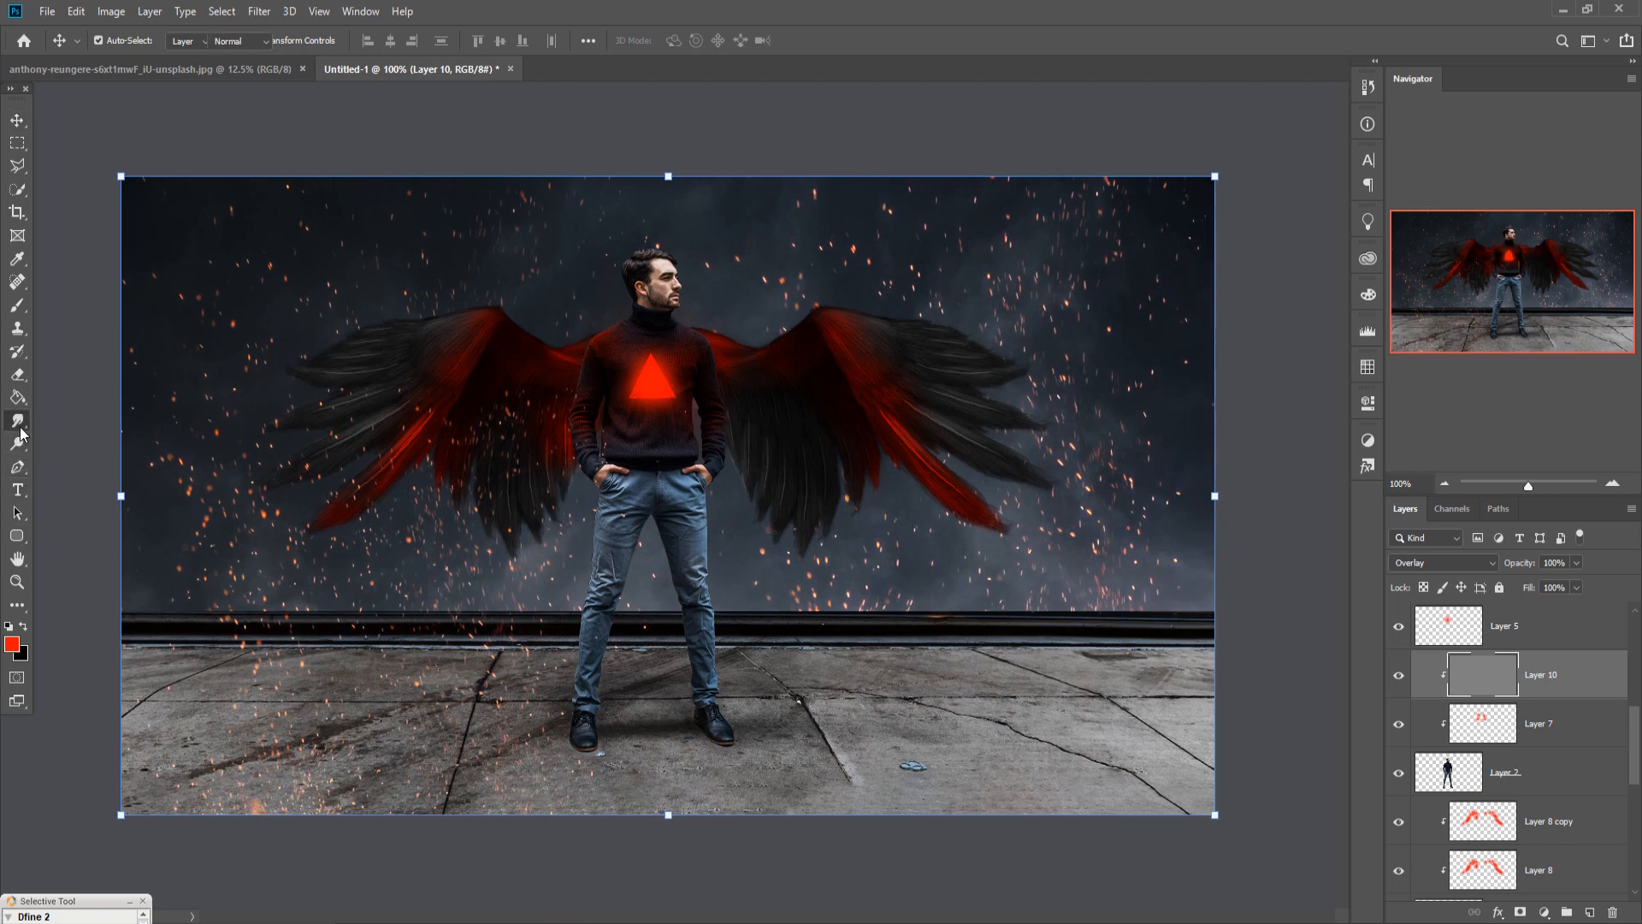
{"action": "left_click", "coordinate": [18, 444]}
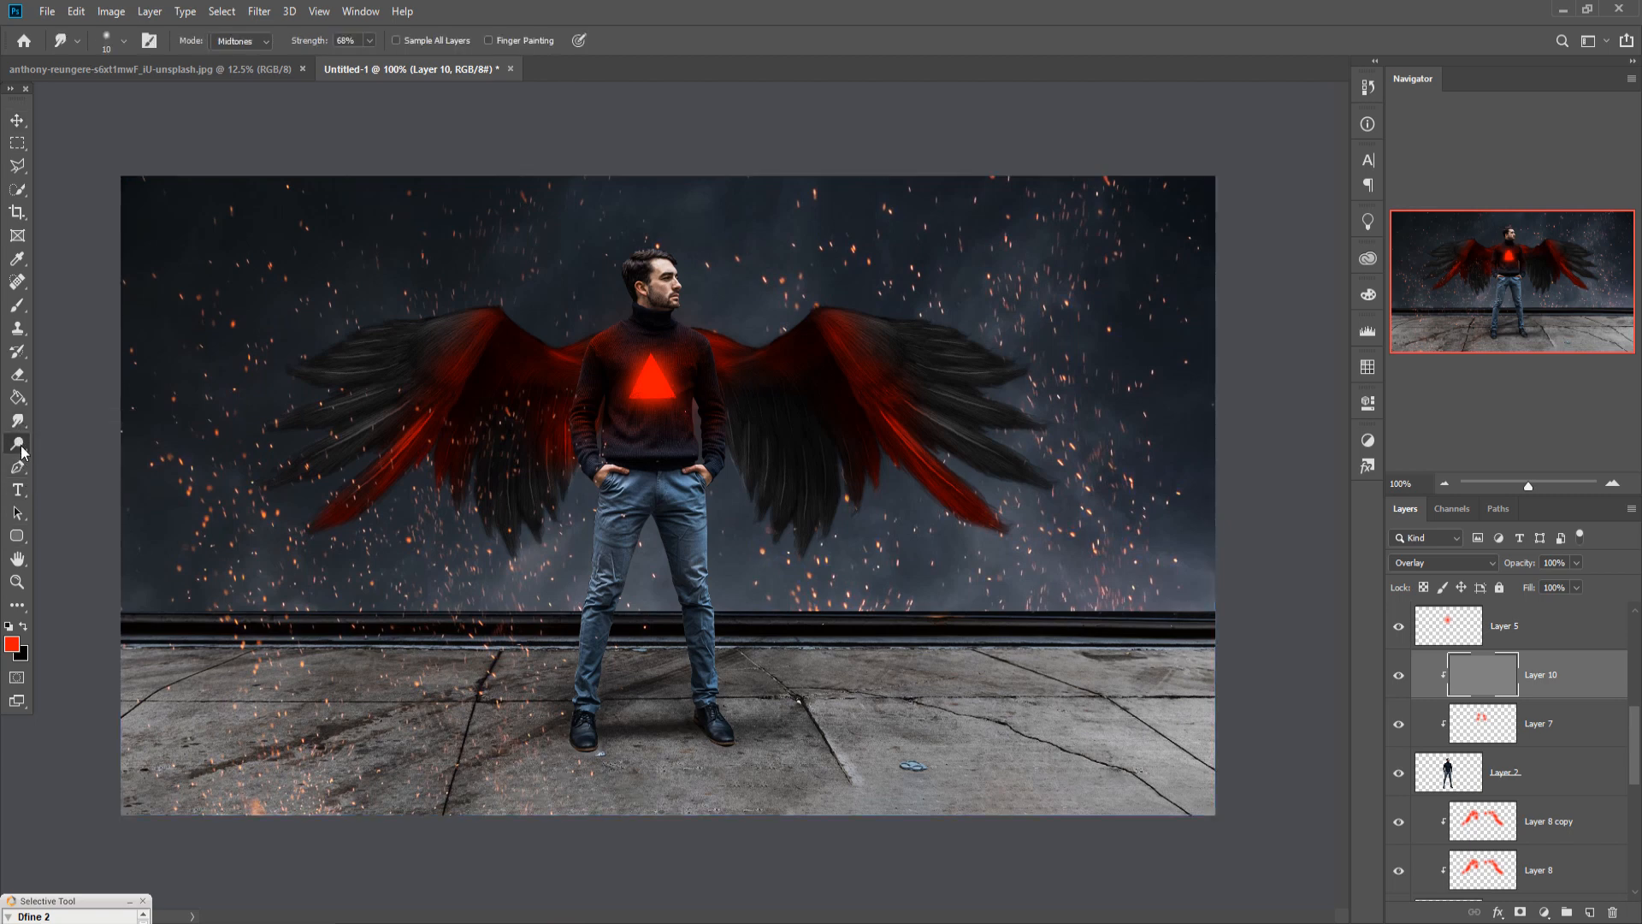
{"action": "left_click", "coordinate": [66, 444]}
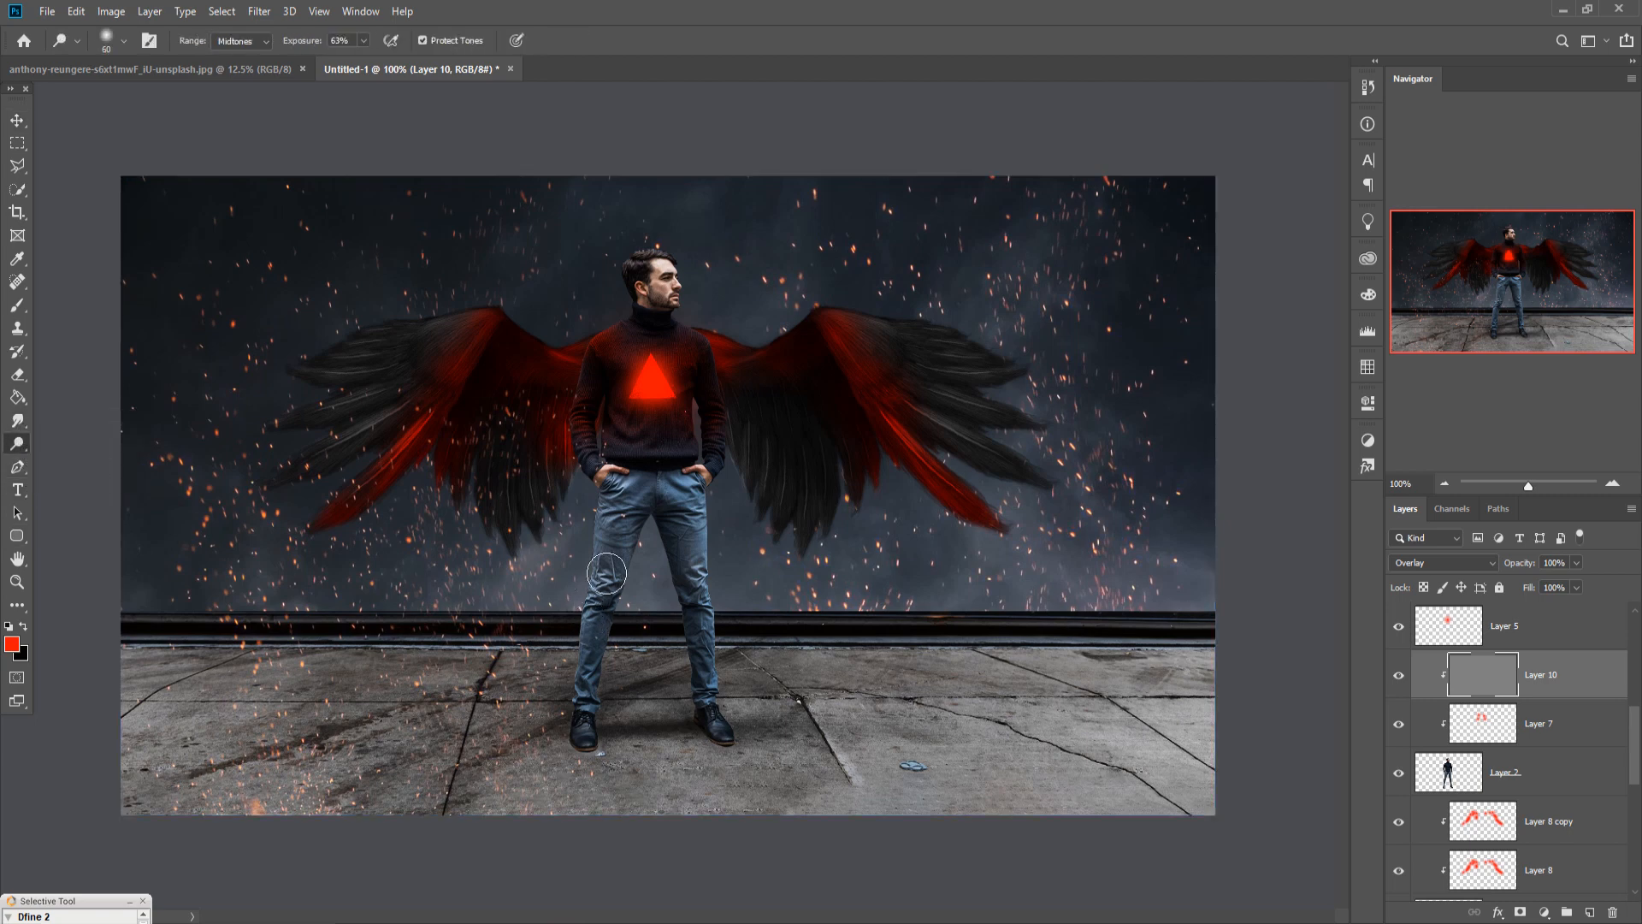
{"action": "mouse_move", "coordinate": [639, 519]}
{"action": "left_mouse_down"}
{"action": "mouse_move", "coordinate": [589, 713]}
{"action": "mouse_move", "coordinate": [614, 522]}
{"action": "mouse_move", "coordinate": [612, 605]}
{"action": "mouse_move", "coordinate": [608, 533]}
{"action": "mouse_move", "coordinate": [573, 677]}
{"action": "mouse_move", "coordinate": [585, 615]}
{"action": "mouse_move", "coordinate": [587, 730]}
{"action": "mouse_move", "coordinate": [621, 534]}
{"action": "left_mouse_up"}
Dodge the man's sleeves, shoulders and the outer edges of his jeans with a 35 px brush.
{"action": "key", "text": "bracketleft"}
{"action": "key", "text": "bracketleft"}
{"action": "key", "text": "bracketleft"}
{"action": "key", "text": "bracketleft"}
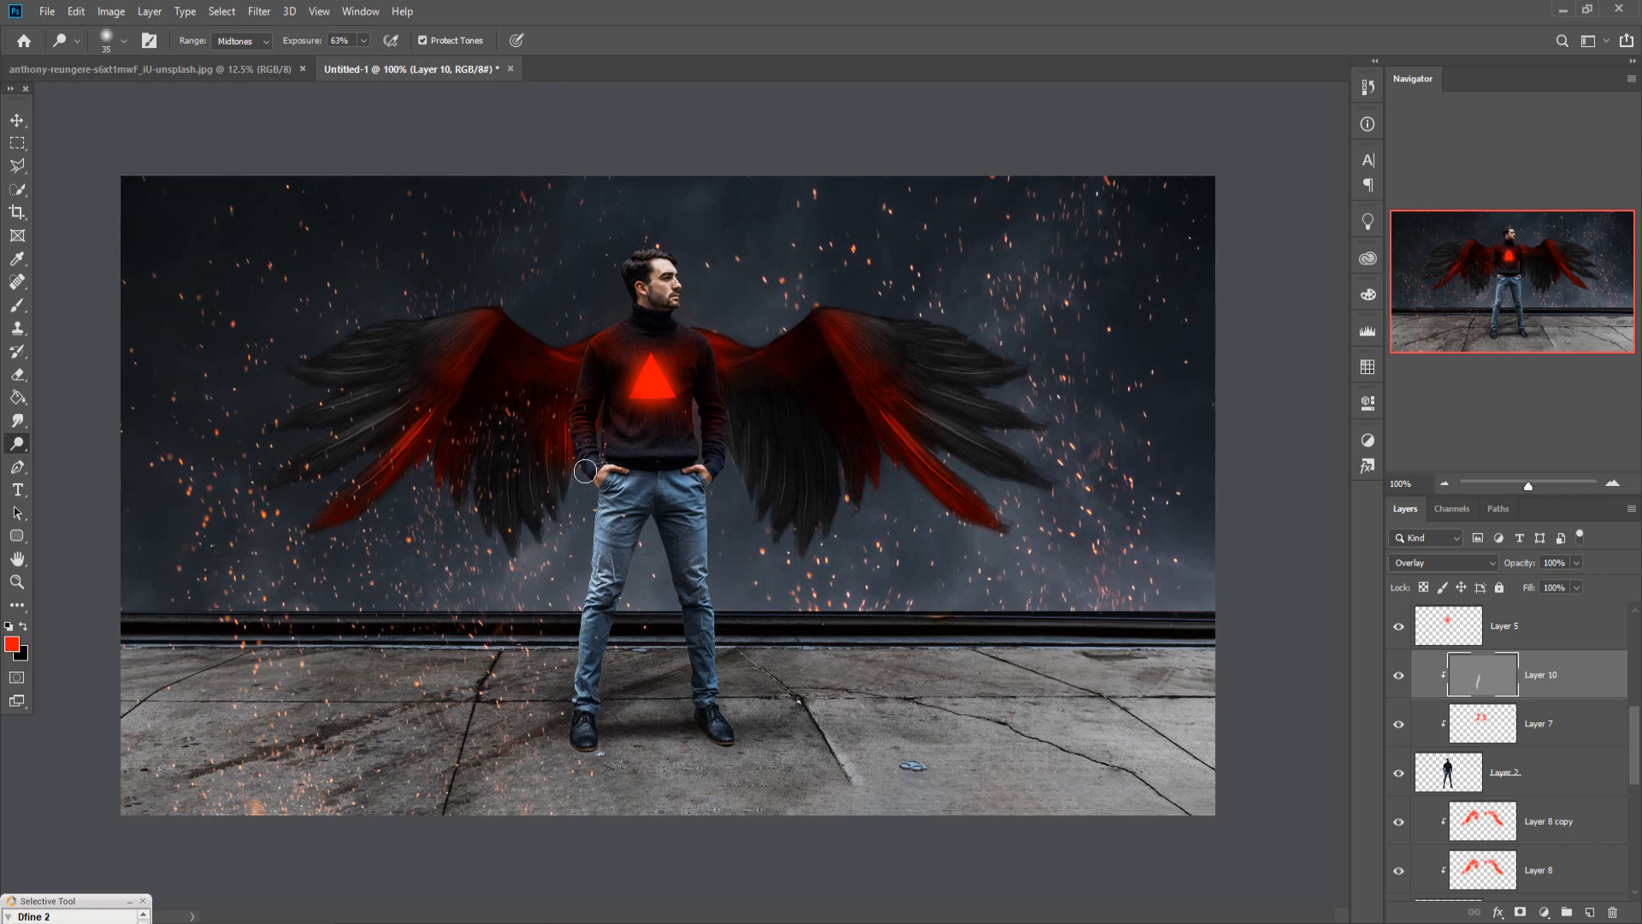
{"action": "mouse_move", "coordinate": [585, 471]}
{"action": "left_mouse_down"}
{"action": "mouse_move", "coordinate": [579, 382]}
{"action": "mouse_move", "coordinate": [598, 356]}
{"action": "mouse_move", "coordinate": [586, 413]}
{"action": "mouse_move", "coordinate": [626, 333]}
{"action": "mouse_move", "coordinate": [592, 398]}
{"action": "mouse_move", "coordinate": [602, 462]}
{"action": "left_mouse_up"}
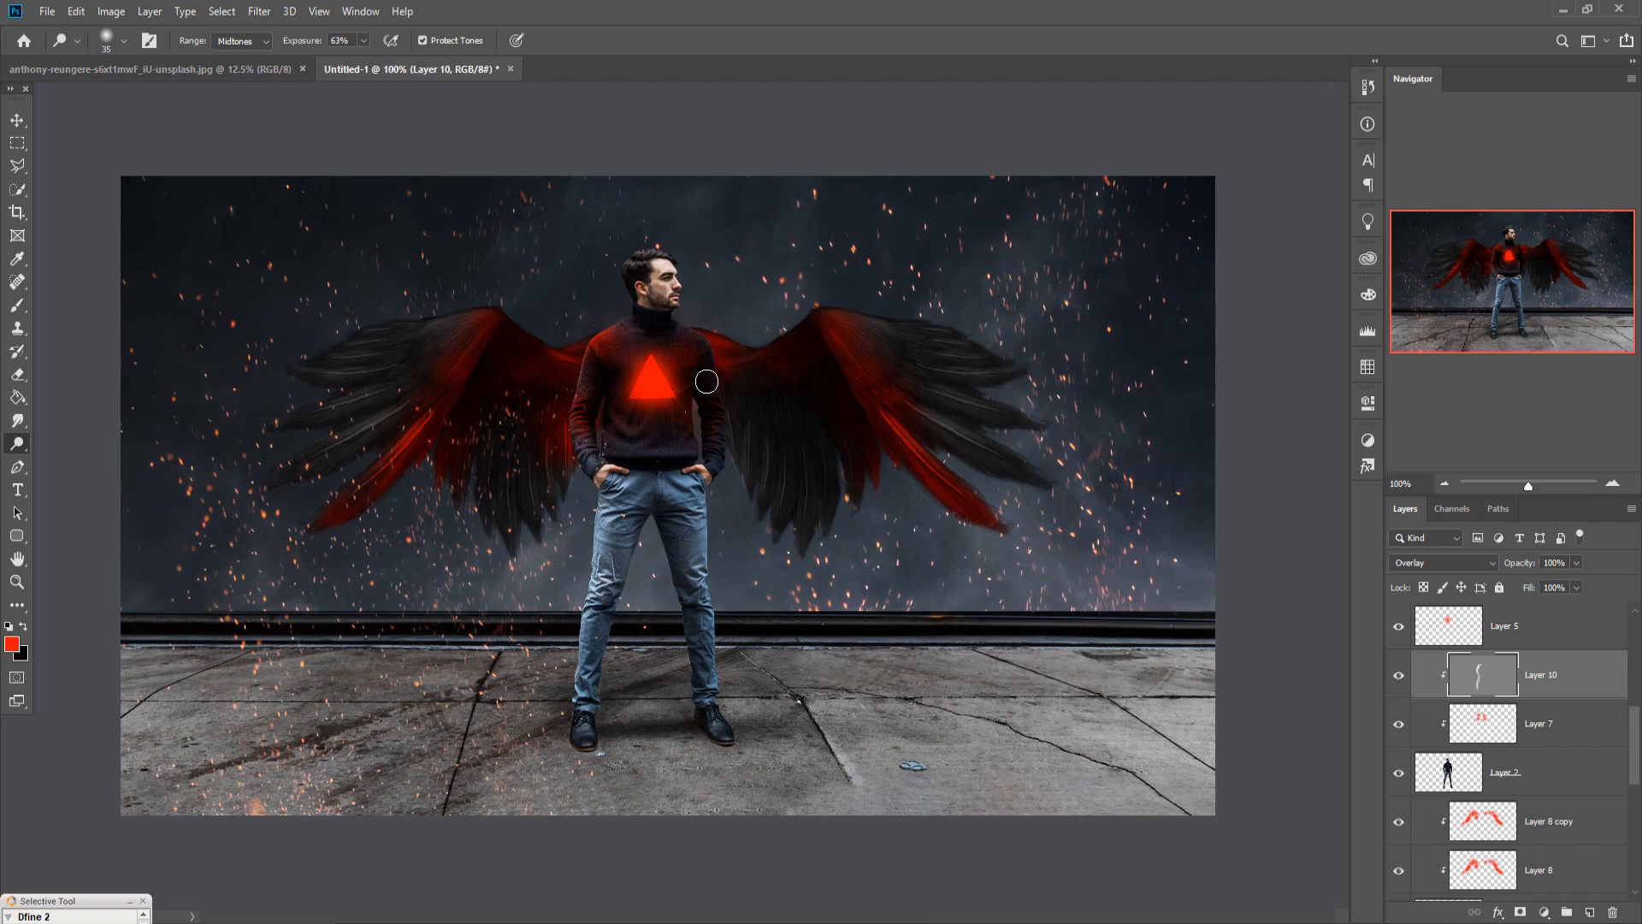
{"action": "left_click_drag", "start_coordinate": [695, 349], "coordinate": [731, 365]}
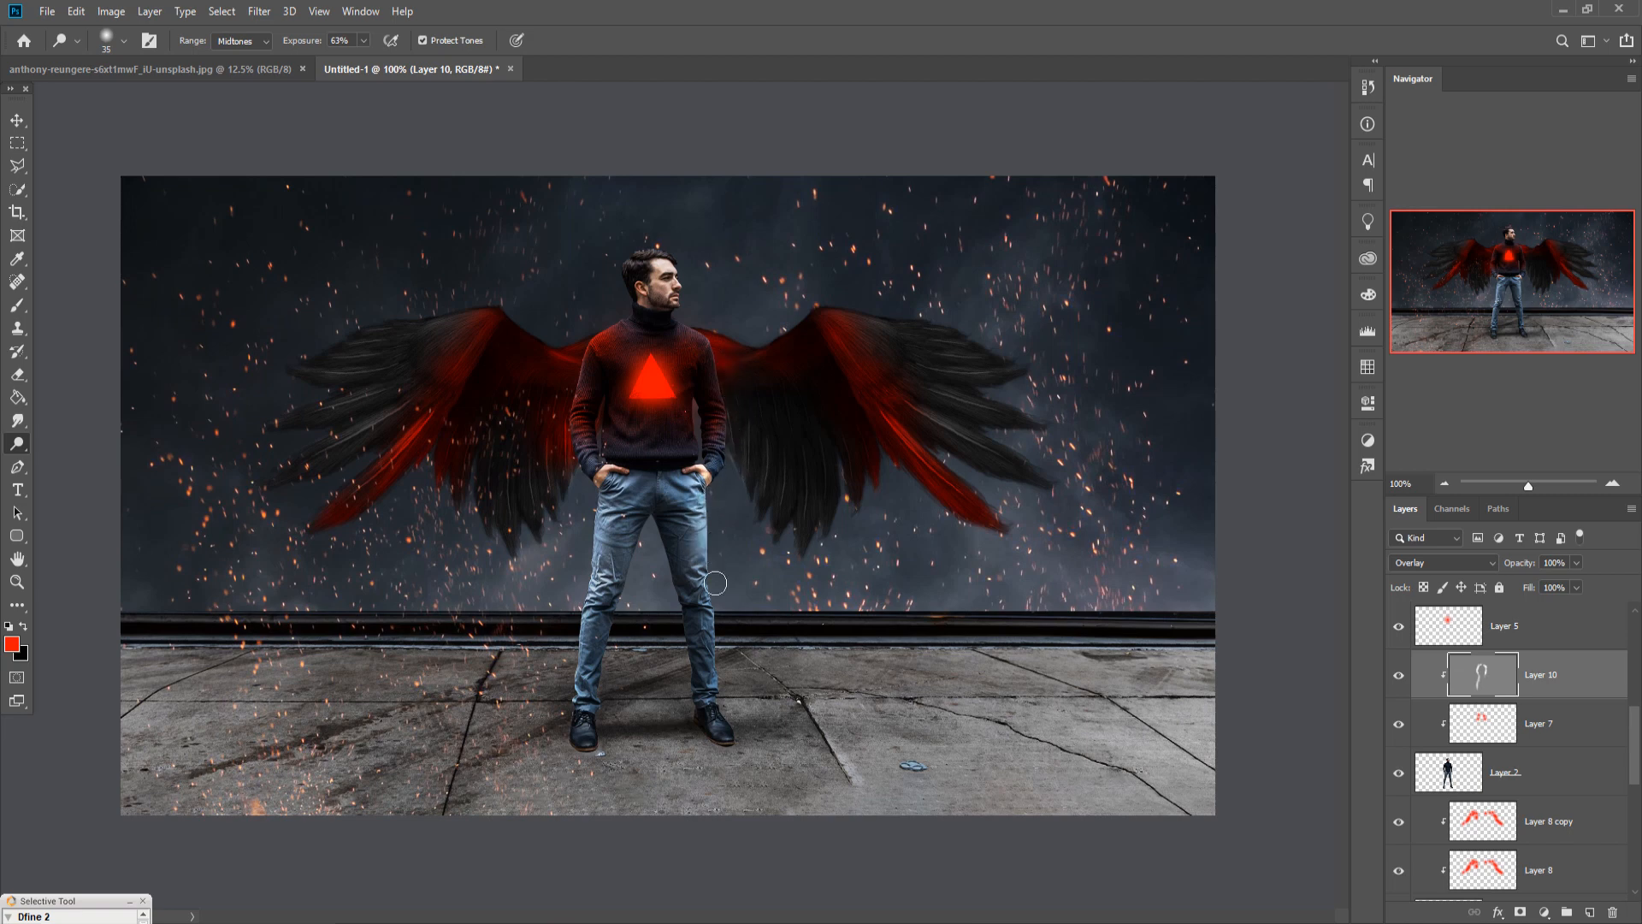
{"action": "left_click_drag", "start_coordinate": [721, 586], "coordinate": [740, 726]}
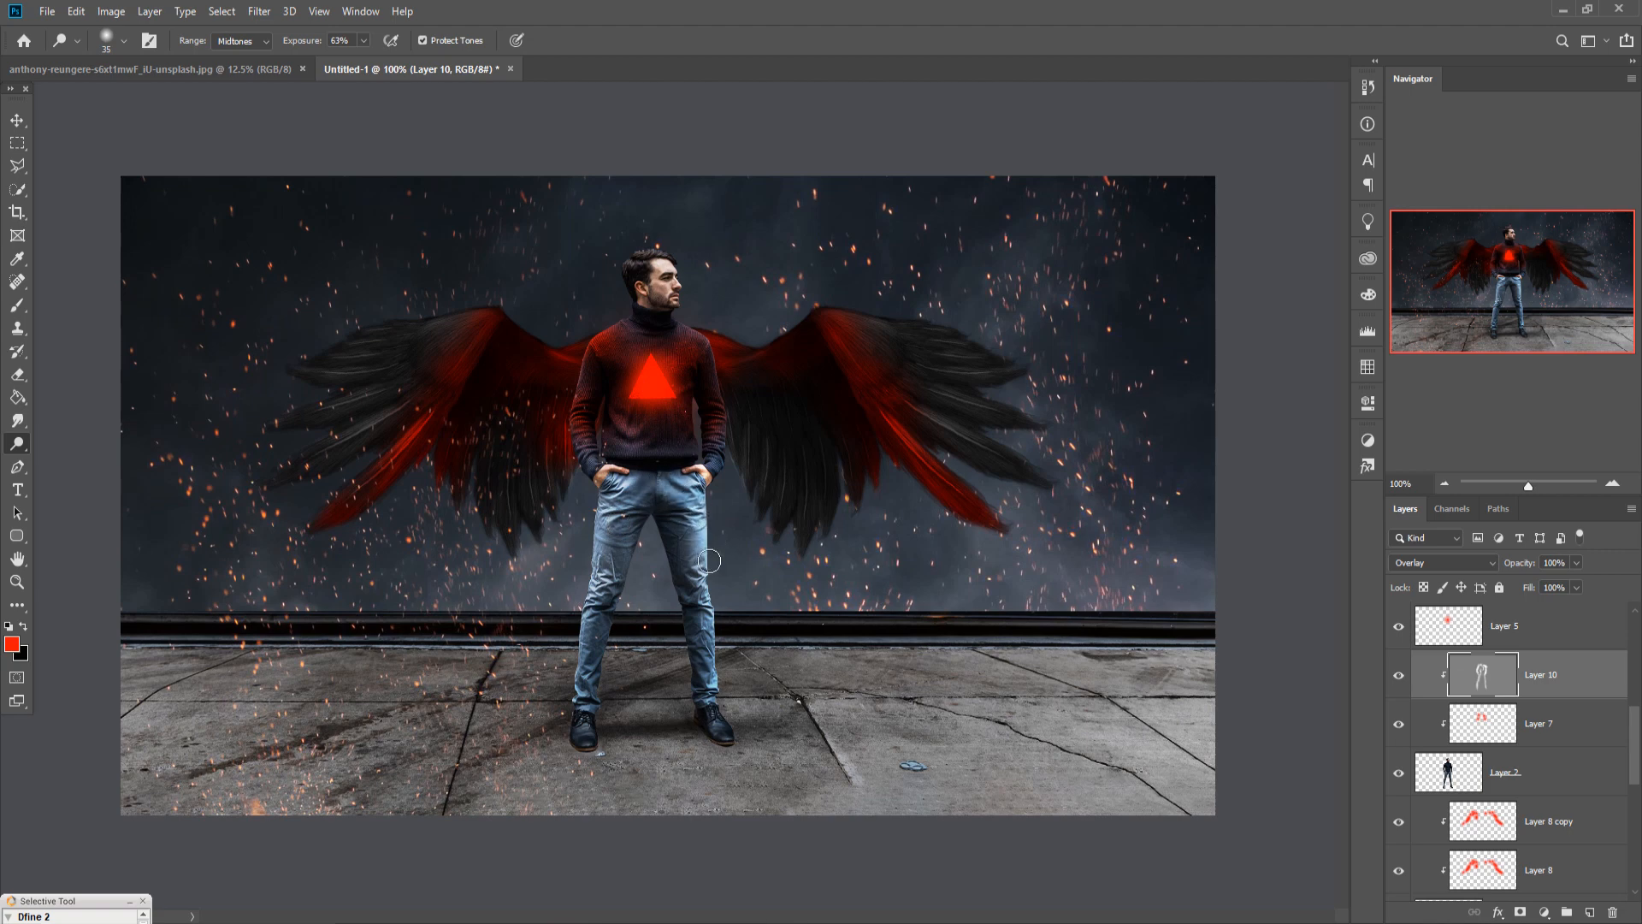
Add a new layer above Layer 8 copy, clip it to the wings and set its blend mode to Overlay.
{"action": "scroll", "coordinate": [1601, 734], "scroll_direction": "down", "scroll_amount": 1}
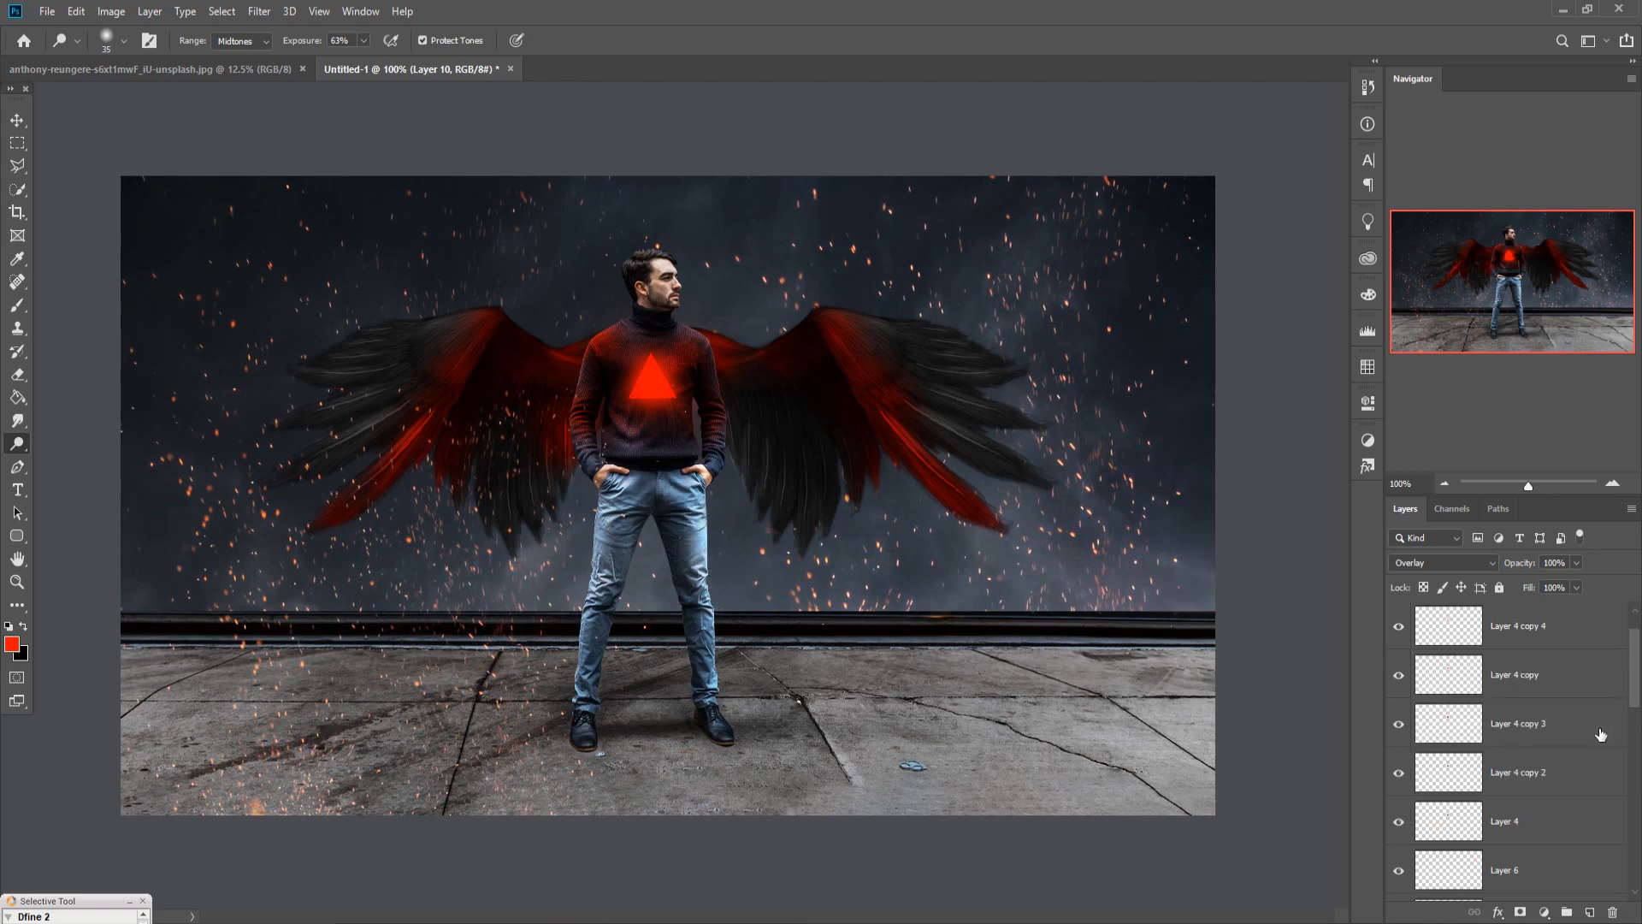
{"action": "scroll", "coordinate": [1522, 716], "scroll_direction": "down", "scroll_amount": 1}
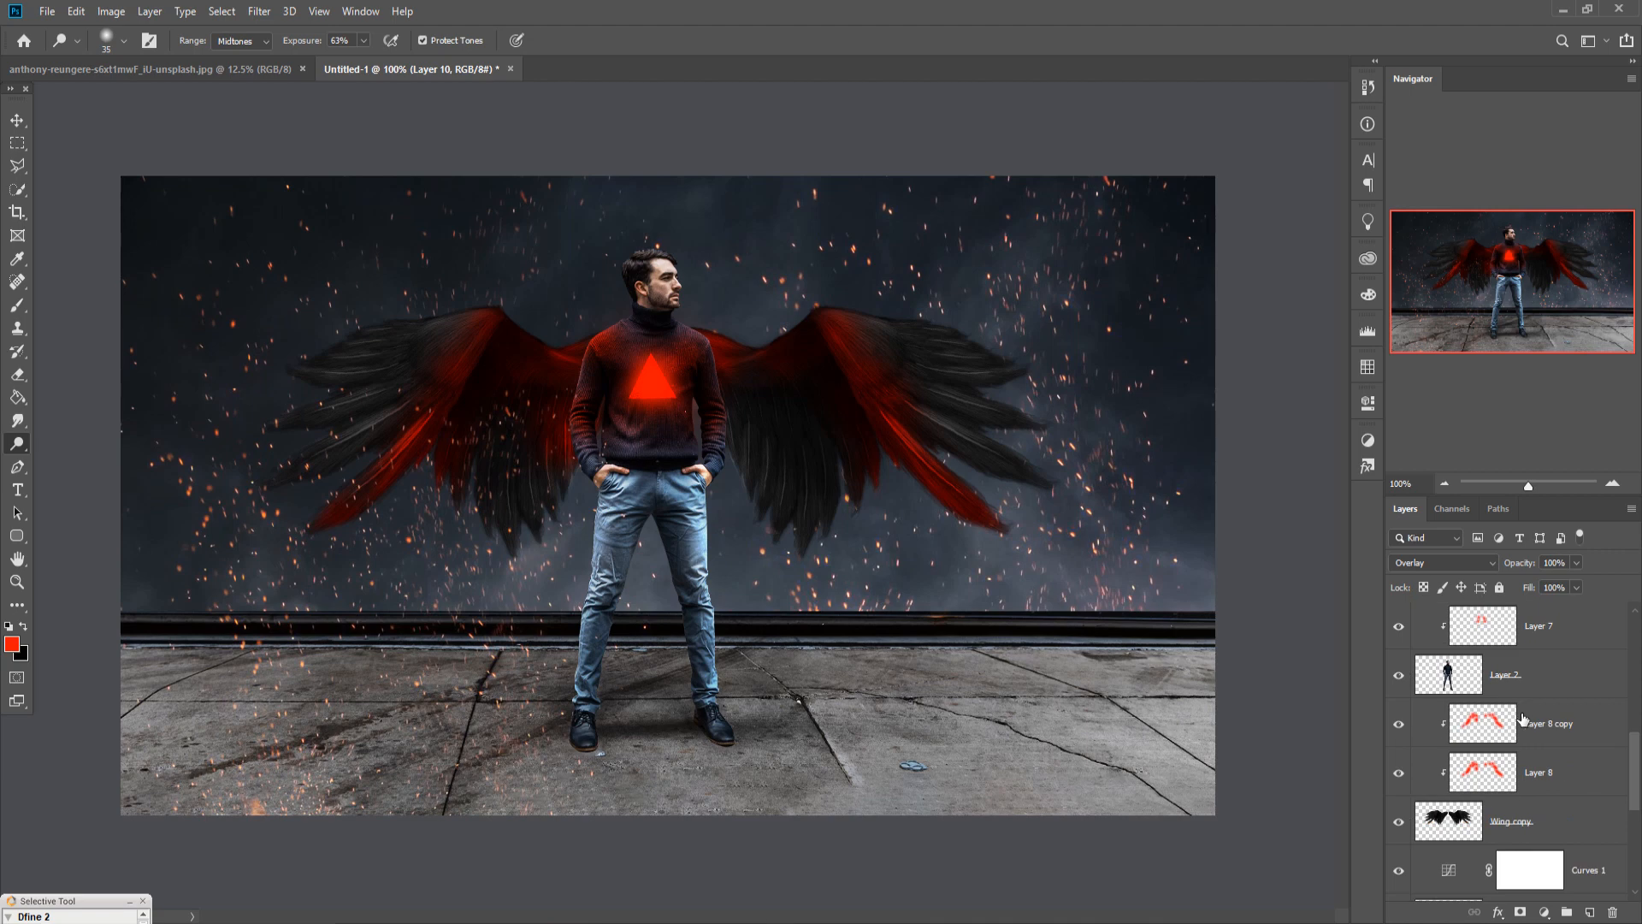
{"action": "left_click", "coordinate": [1554, 725]}
{"action": "left_click", "coordinate": [1592, 913]}
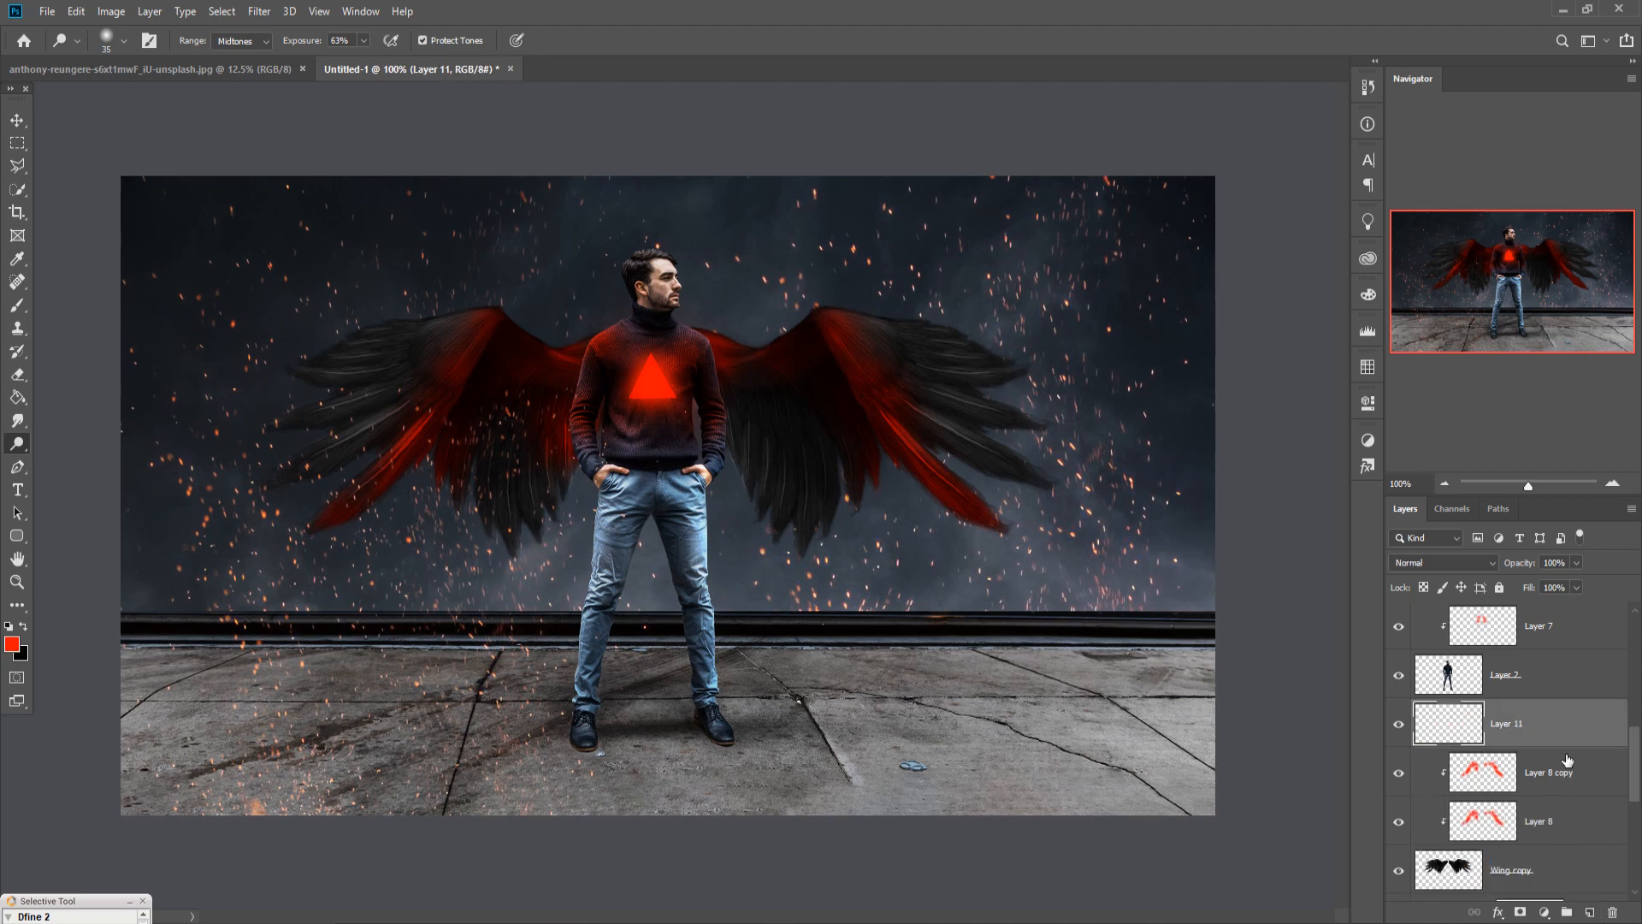
{"action": "right_click", "coordinate": [1547, 720]}
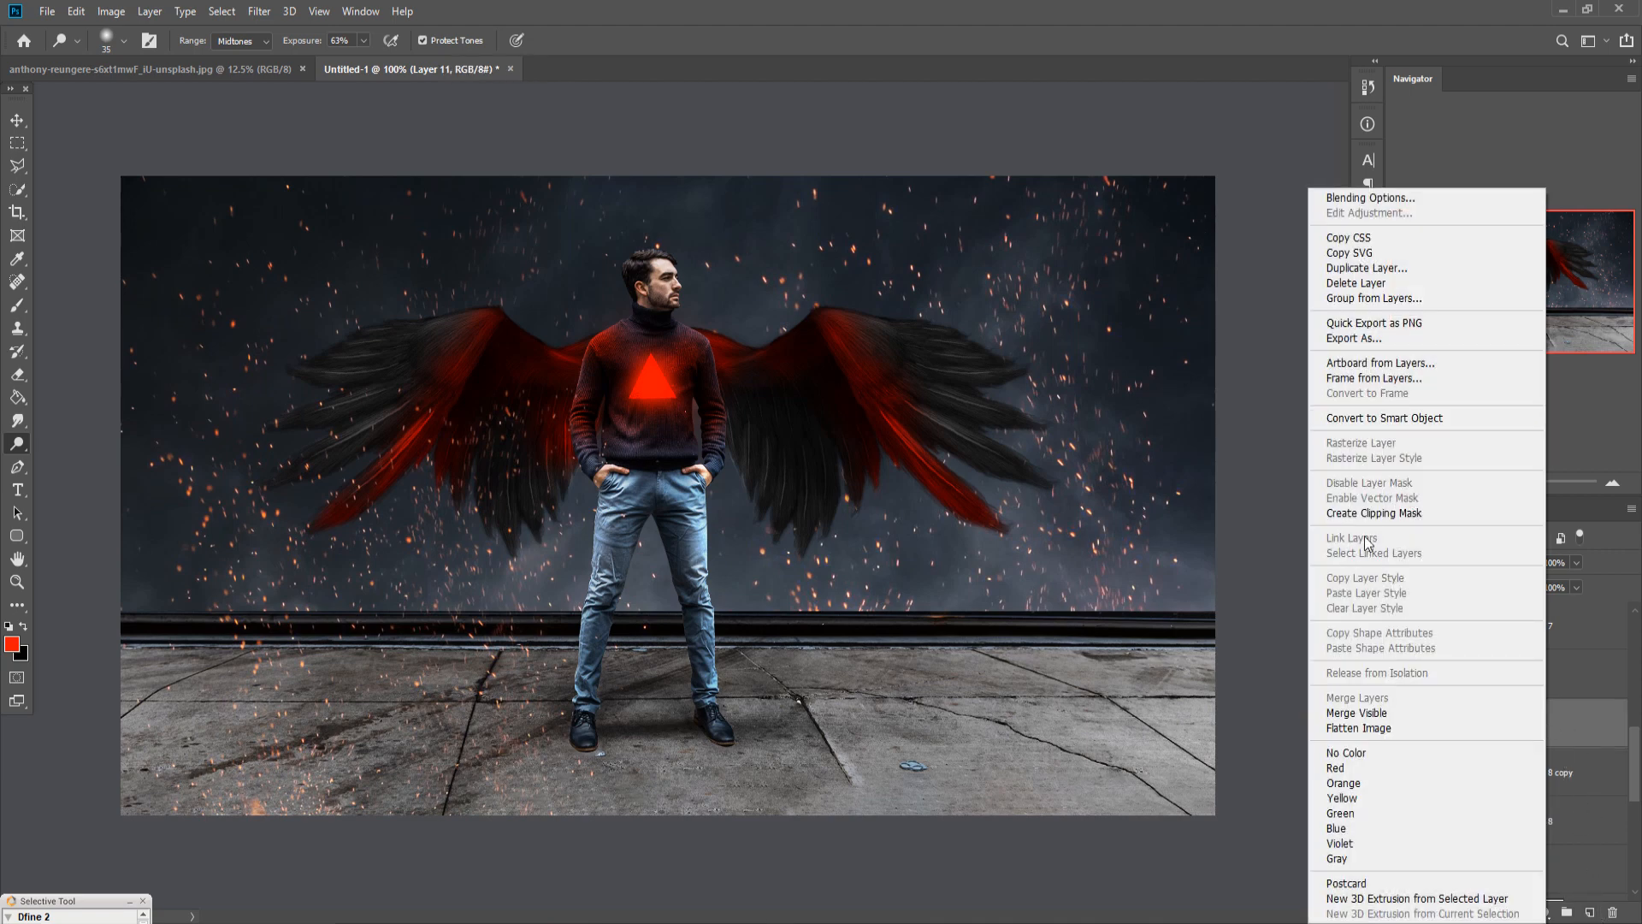
{"action": "left_click", "coordinate": [1363, 513]}
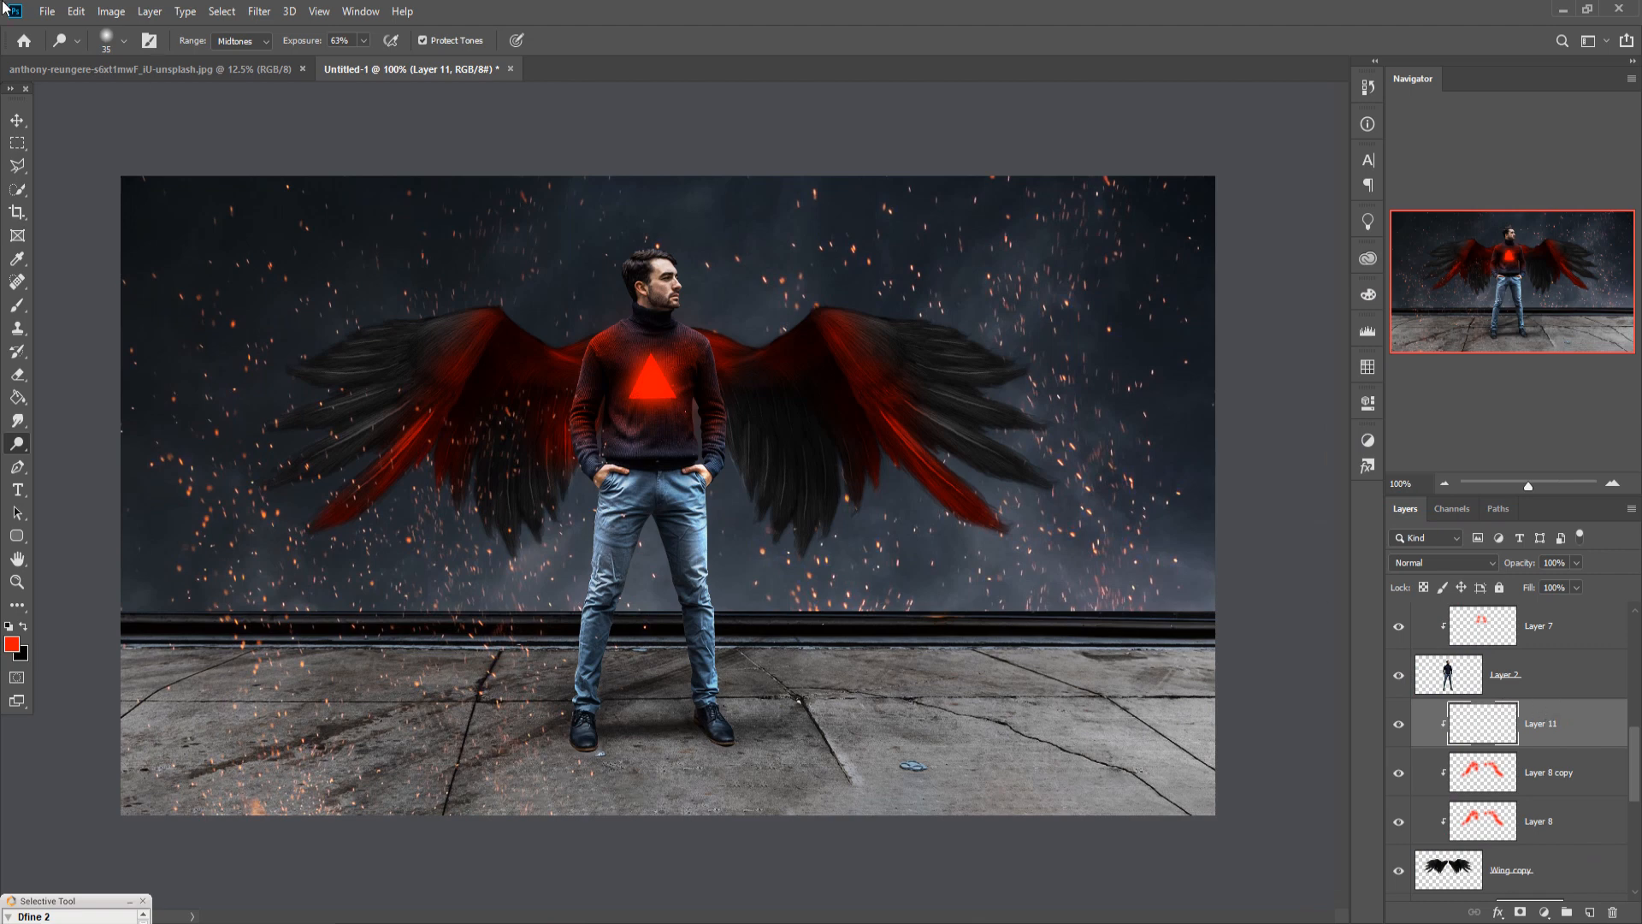
{"action": "left_click", "coordinate": [1445, 561]}
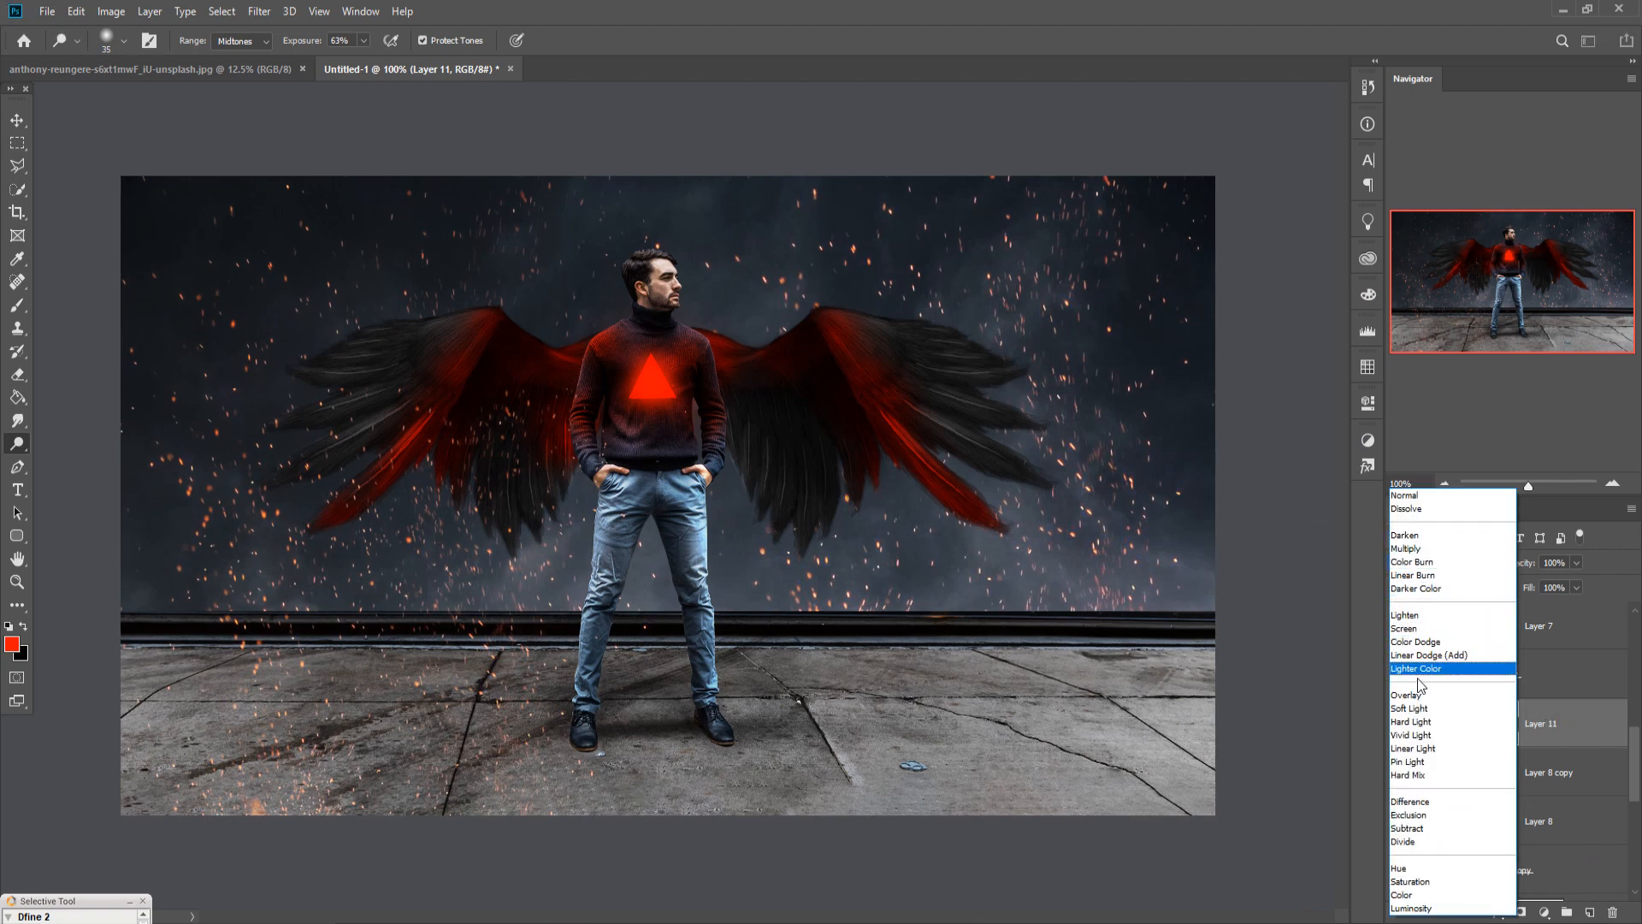
{"action": "left_click", "coordinate": [1419, 669]}
Fill the wings' new Overlay layer with 50% Gray.
{"action": "key", "text": "i"}
{"action": "left_click", "coordinate": [77, 11]}
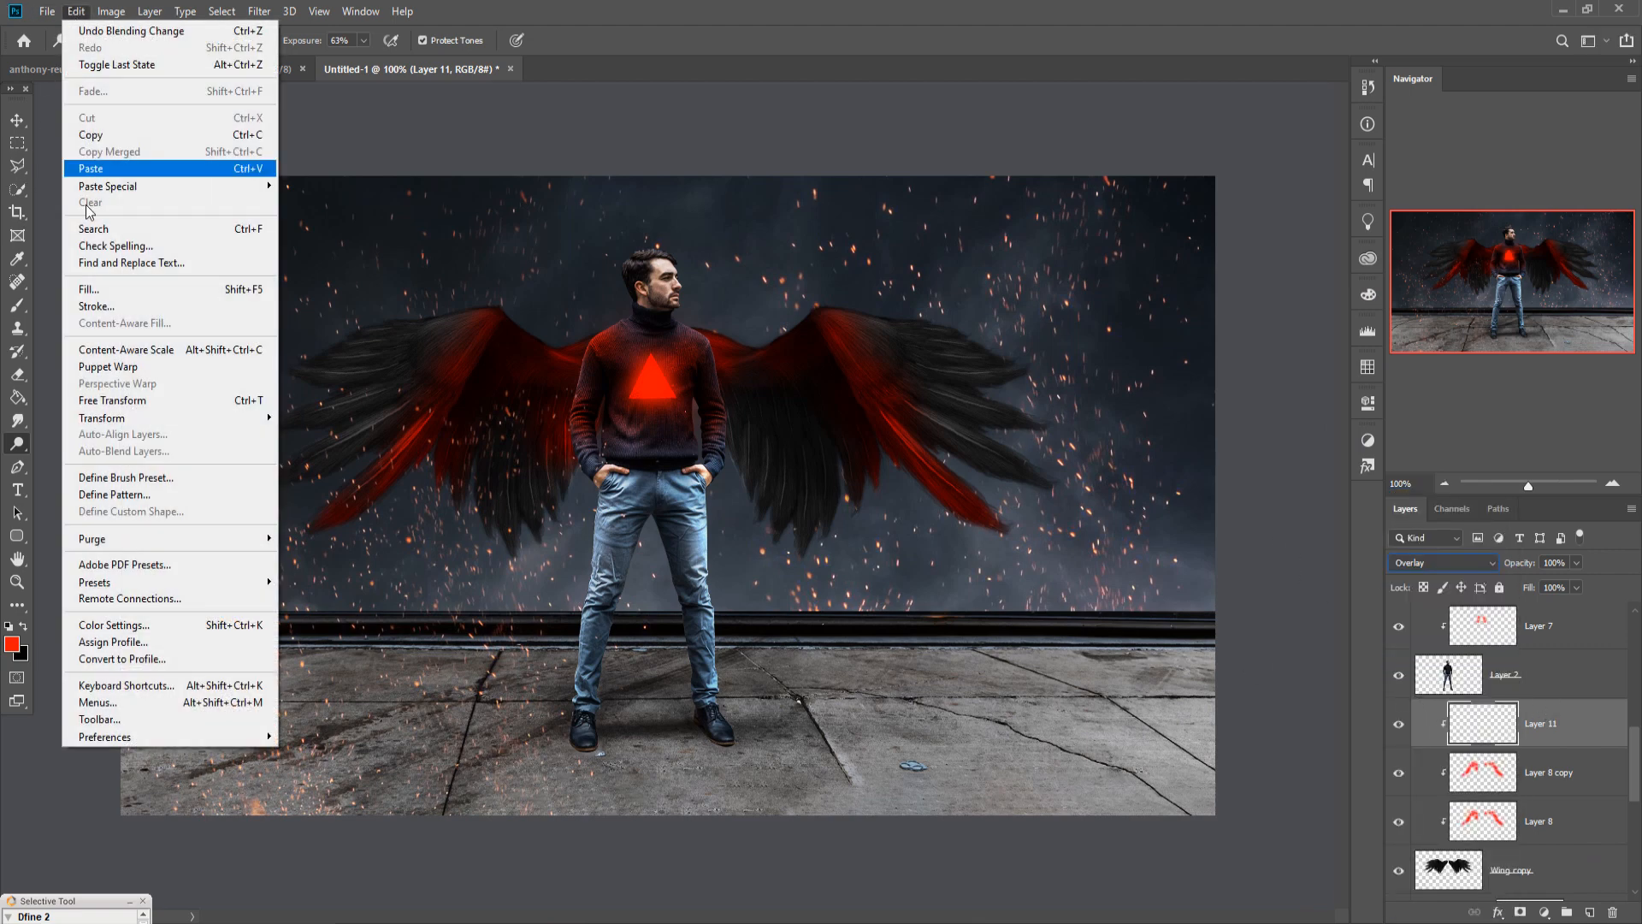
{"action": "left_click", "coordinate": [90, 291]}
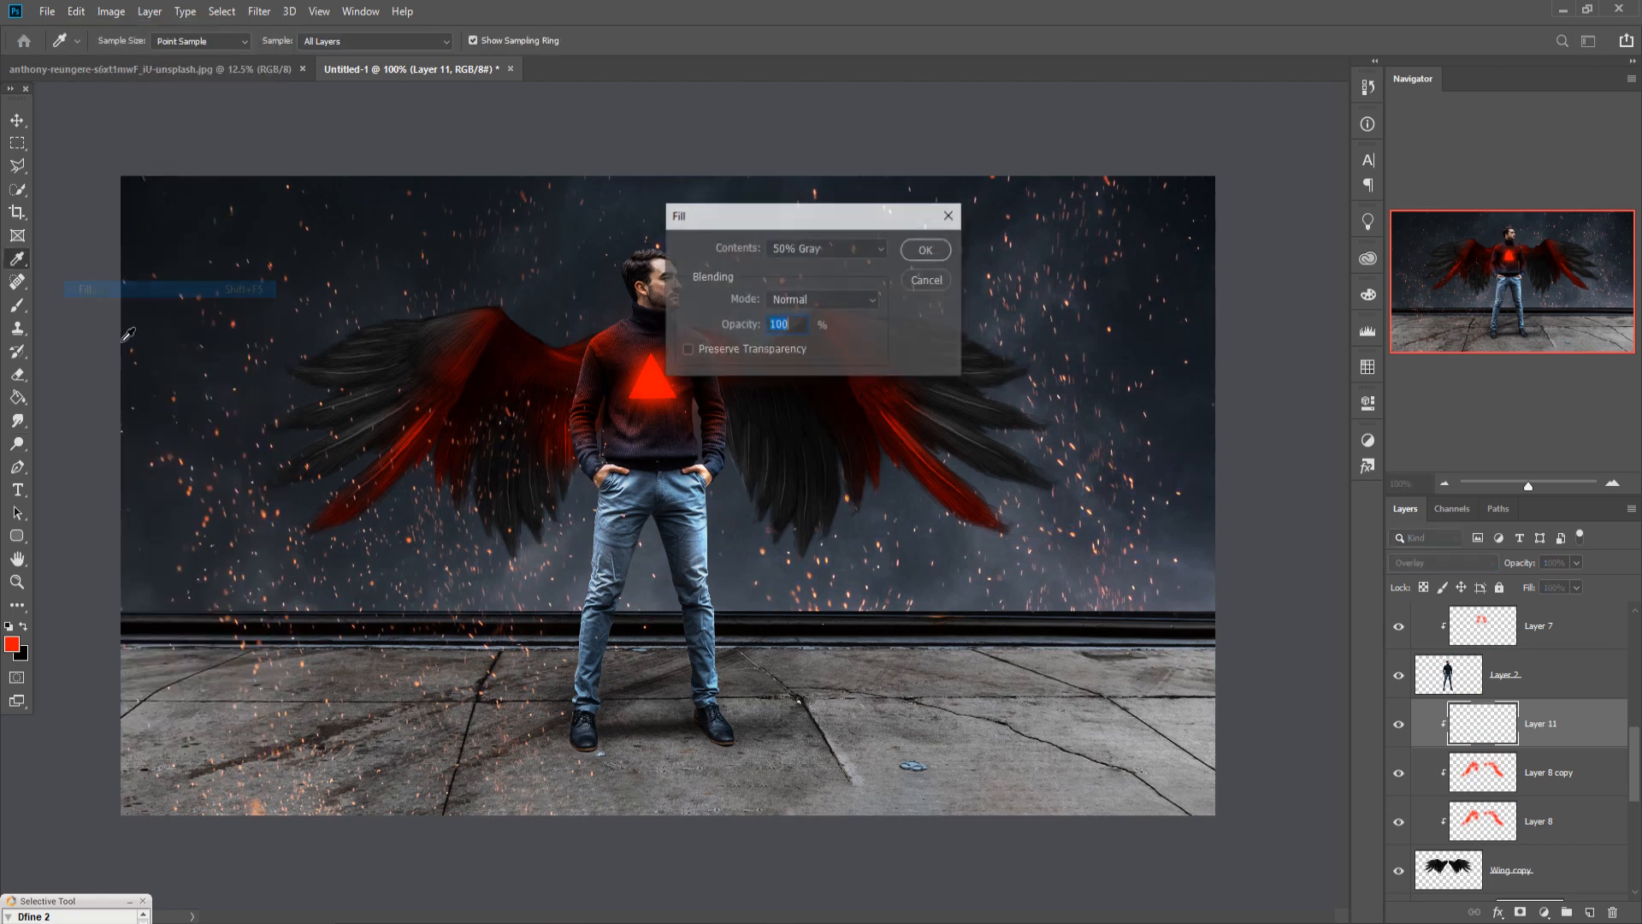
{"action": "left_click", "coordinate": [925, 250]}
{"action": "key", "text": "o"}
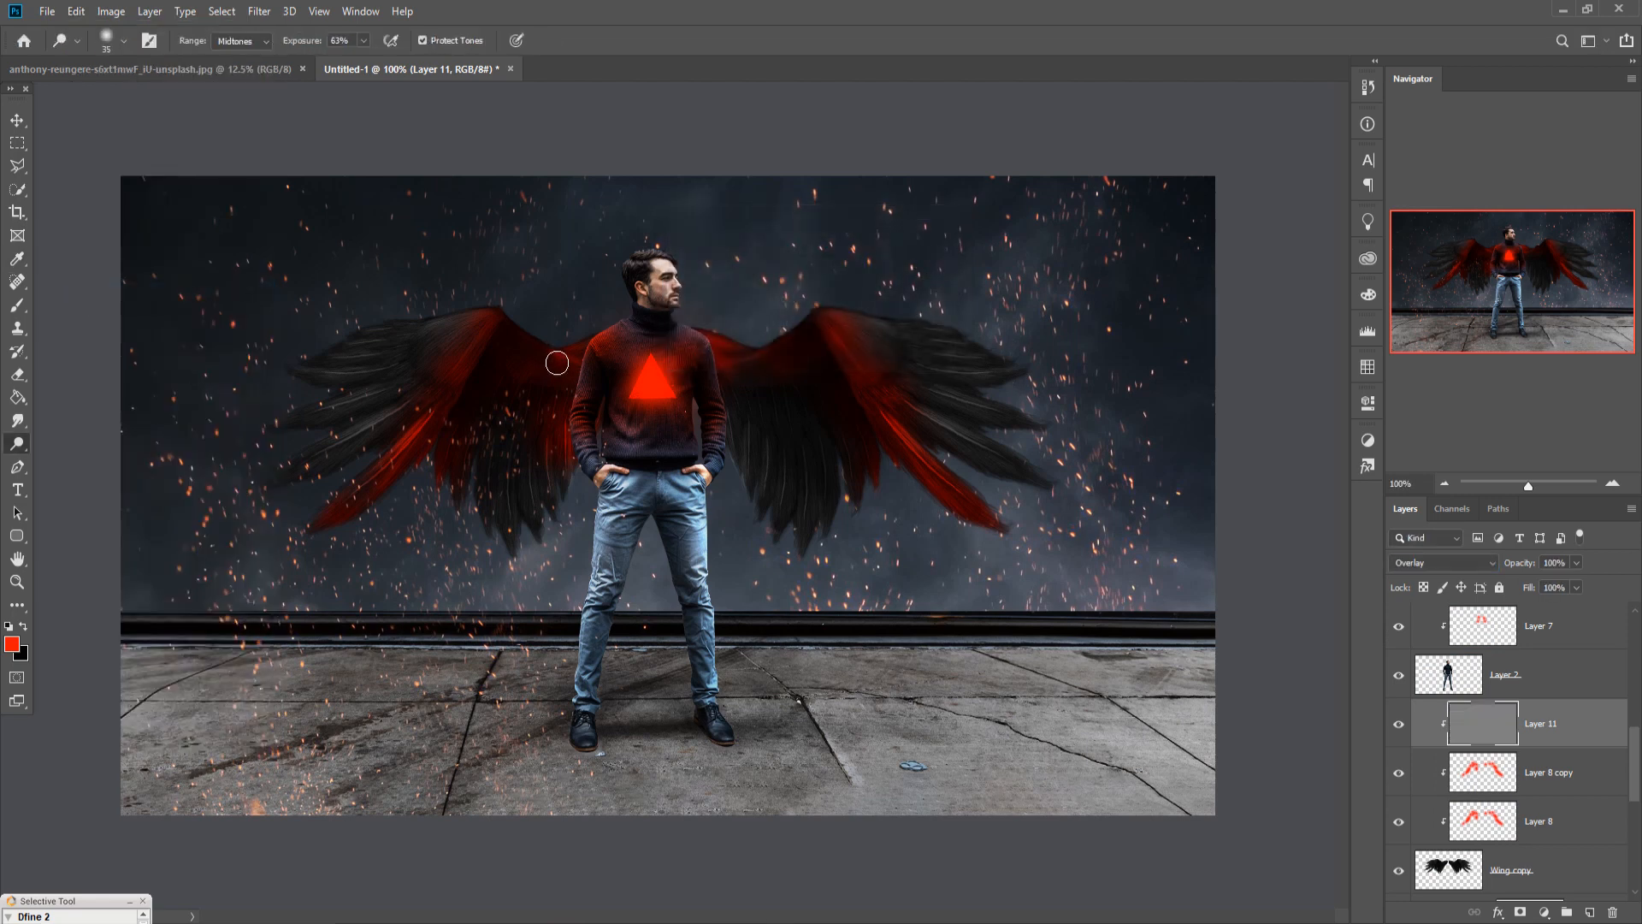
Dodge the red inner and upper areas of both wings with a 90 px brush on Layer 11.
{"action": "key", "text": "bracketright"}
{"action": "key", "text": "bracketright"}
{"action": "key", "text": "bracketright"}
{"action": "key", "text": "bracketright"}
{"action": "key", "text": "bracketright"}
{"action": "mouse_move", "coordinate": [539, 356]}
{"action": "left_mouse_down"}
{"action": "mouse_move", "coordinate": [433, 495]}
{"action": "mouse_move", "coordinate": [466, 392]}
{"action": "mouse_move", "coordinate": [414, 396]}
{"action": "mouse_move", "coordinate": [478, 373]}
{"action": "mouse_move", "coordinate": [399, 444]}
{"action": "mouse_move", "coordinate": [532, 356]}
{"action": "mouse_move", "coordinate": [362, 536]}
{"action": "mouse_move", "coordinate": [452, 465]}
{"action": "mouse_move", "coordinate": [531, 459]}
{"action": "mouse_move", "coordinate": [548, 434]}
{"action": "mouse_move", "coordinate": [539, 370]}
{"action": "mouse_move", "coordinate": [520, 360]}
{"action": "mouse_move", "coordinate": [454, 467]}
{"action": "left_mouse_up"}
{"action": "mouse_move", "coordinate": [716, 351]}
{"action": "left_mouse_down"}
{"action": "mouse_move", "coordinate": [803, 342]}
{"action": "mouse_move", "coordinate": [724, 362]}
{"action": "mouse_move", "coordinate": [800, 389]}
{"action": "mouse_move", "coordinate": [818, 336]}
{"action": "mouse_move", "coordinate": [883, 379]}
{"action": "mouse_move", "coordinate": [905, 372]}
{"action": "mouse_move", "coordinate": [888, 341]}
{"action": "mouse_move", "coordinate": [933, 386]}
{"action": "mouse_move", "coordinate": [908, 413]}
{"action": "mouse_move", "coordinate": [1022, 540]}
{"action": "left_mouse_up"}
{"action": "left_click_drag", "start_coordinate": [875, 355], "coordinate": [914, 392]}
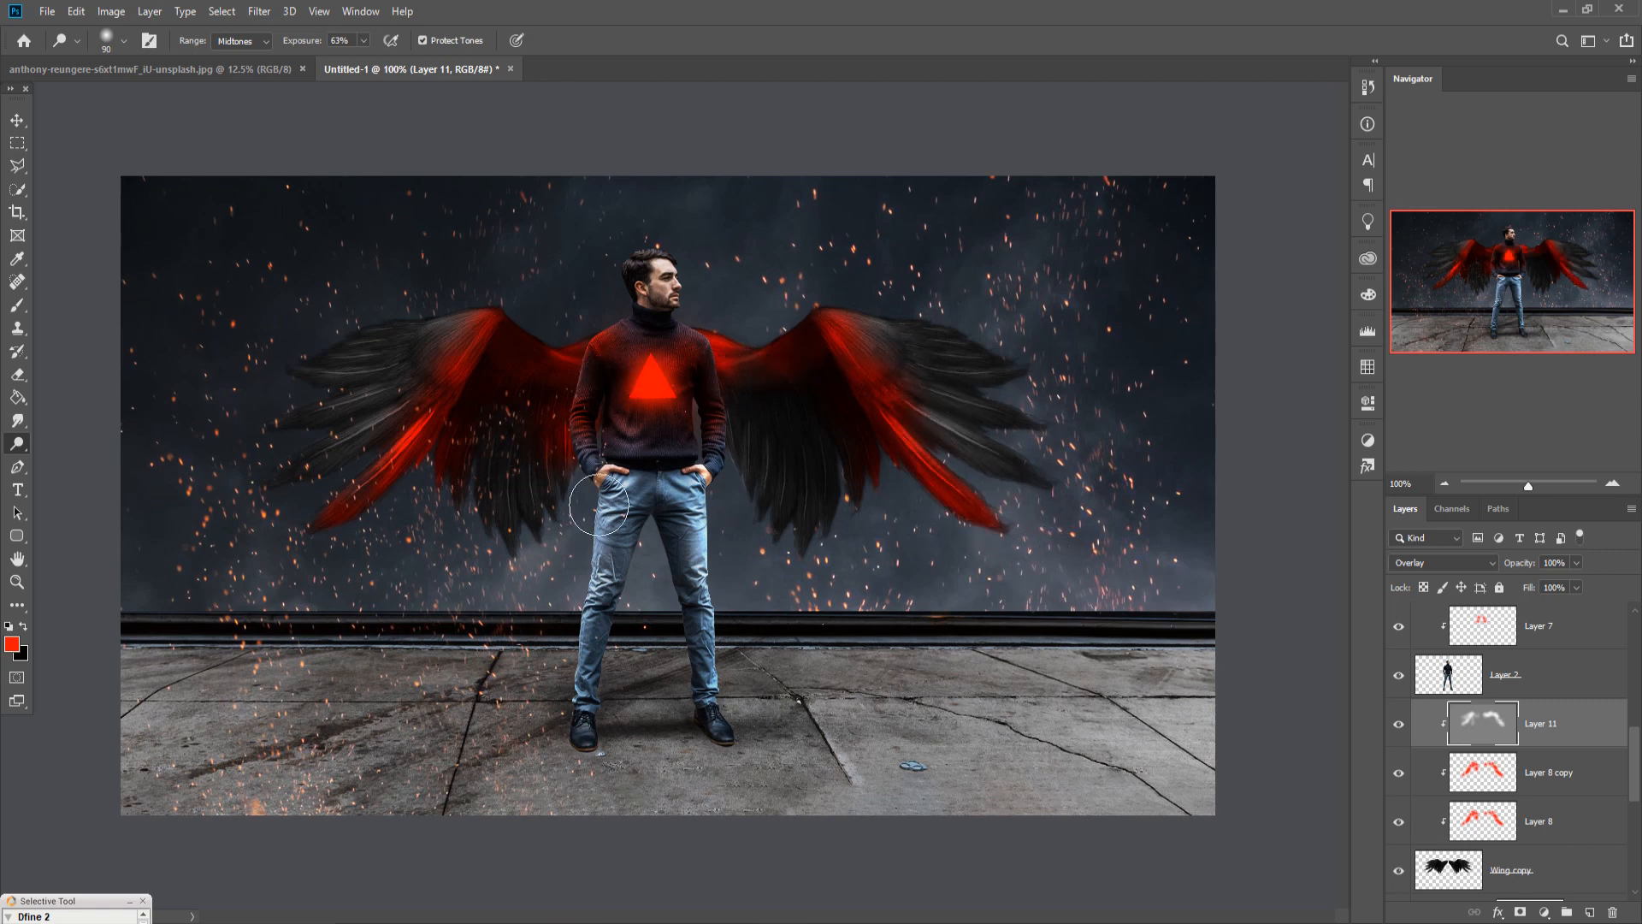
Add a new empty layer directly above the Layer 3 sky.
{"action": "left_click", "coordinate": [13, 125]}
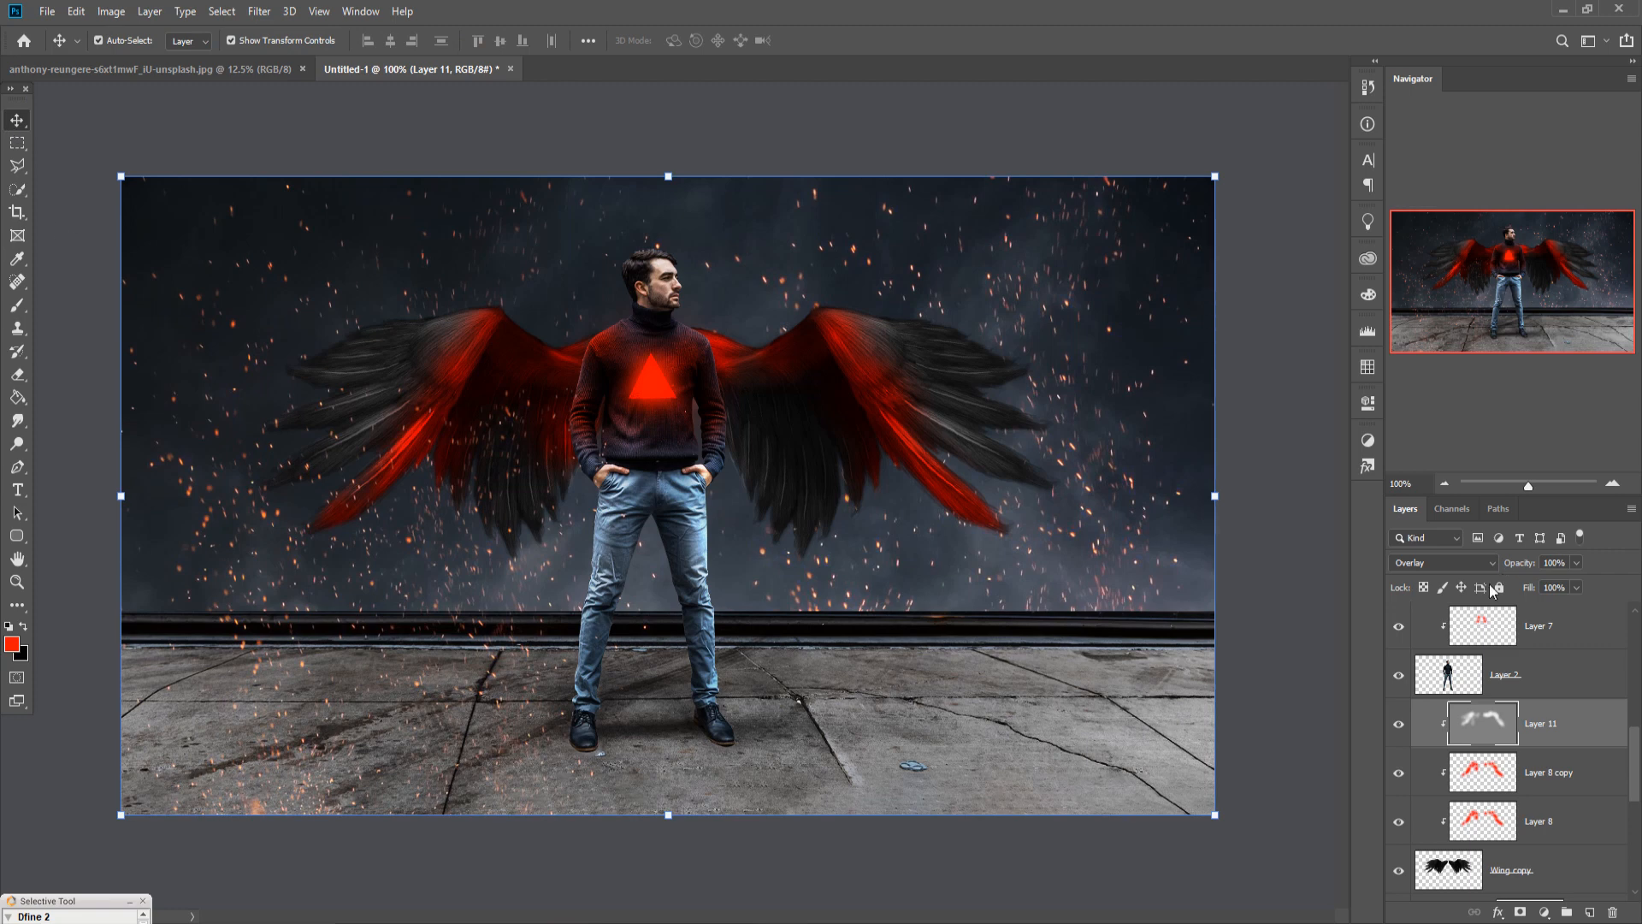
{"action": "scroll", "coordinate": [1531, 699], "scroll_direction": "down", "scroll_amount": 3}
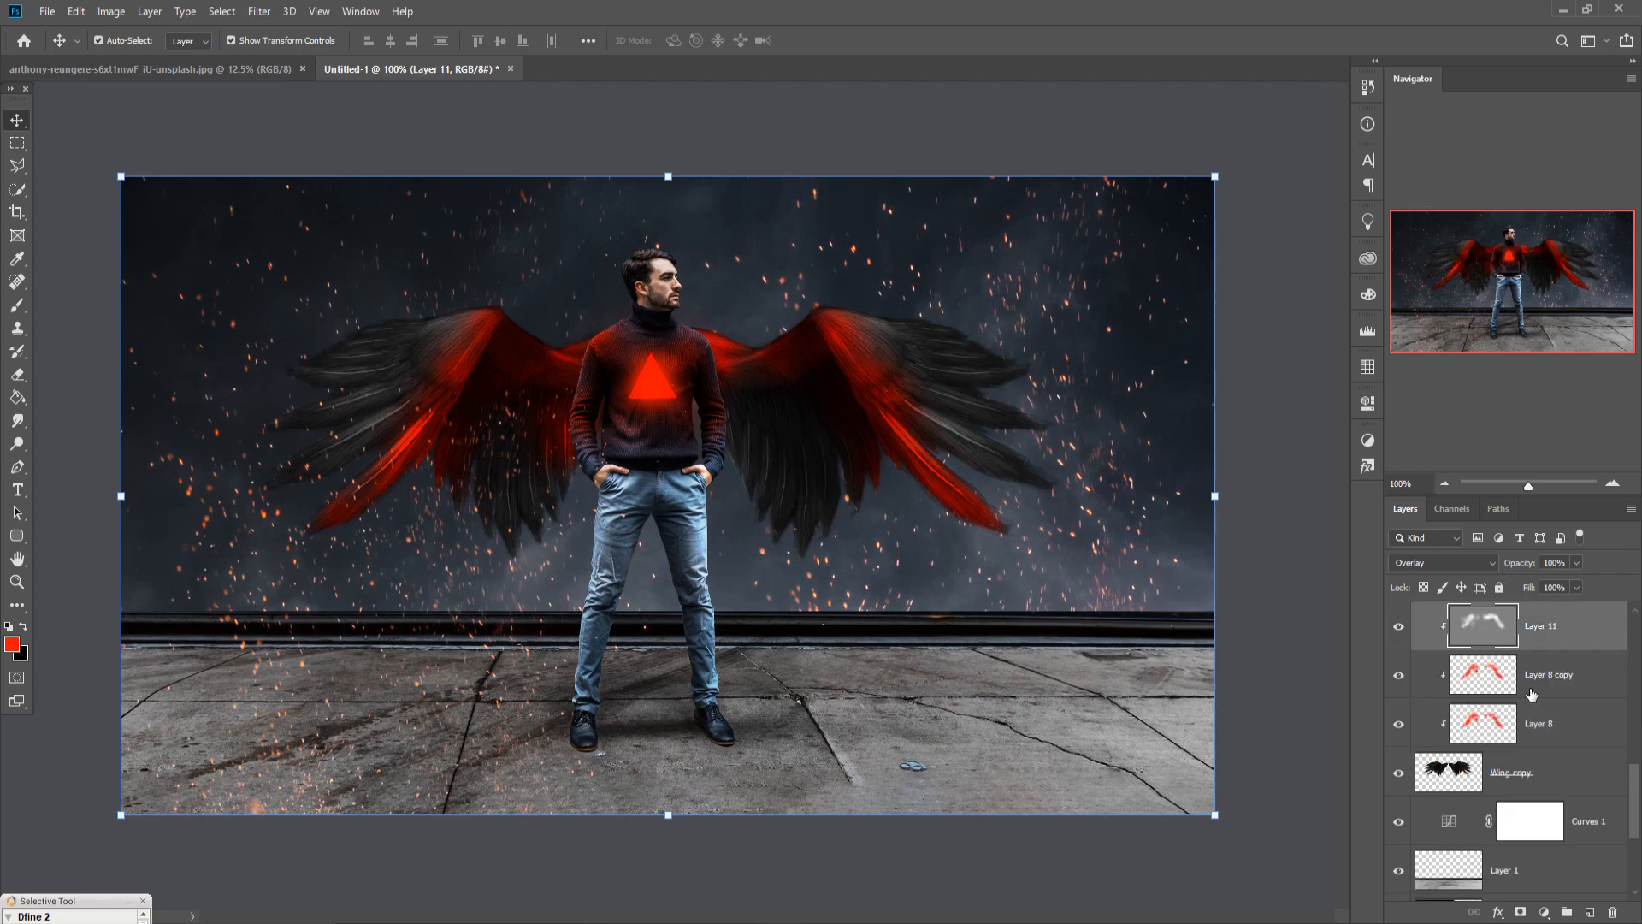
{"action": "left_click", "coordinate": [1555, 822]}
{"action": "scroll", "coordinate": [1563, 826], "scroll_direction": "down", "scroll_amount": 3}
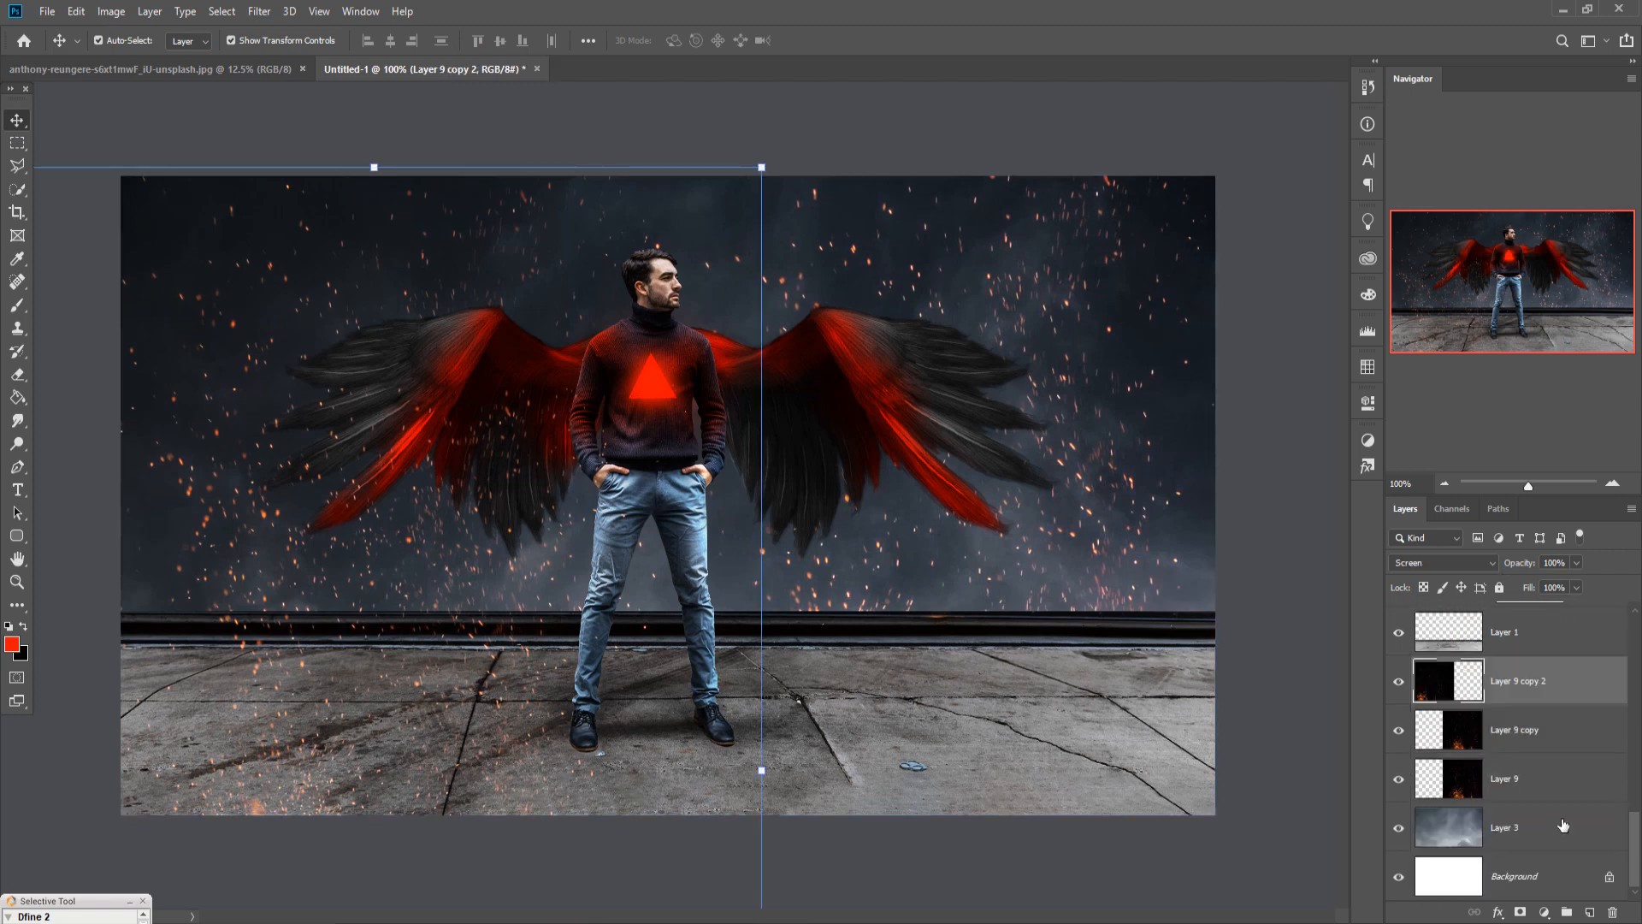
{"action": "left_click", "coordinate": [1564, 825]}
{"action": "left_click", "coordinate": [1589, 912]}
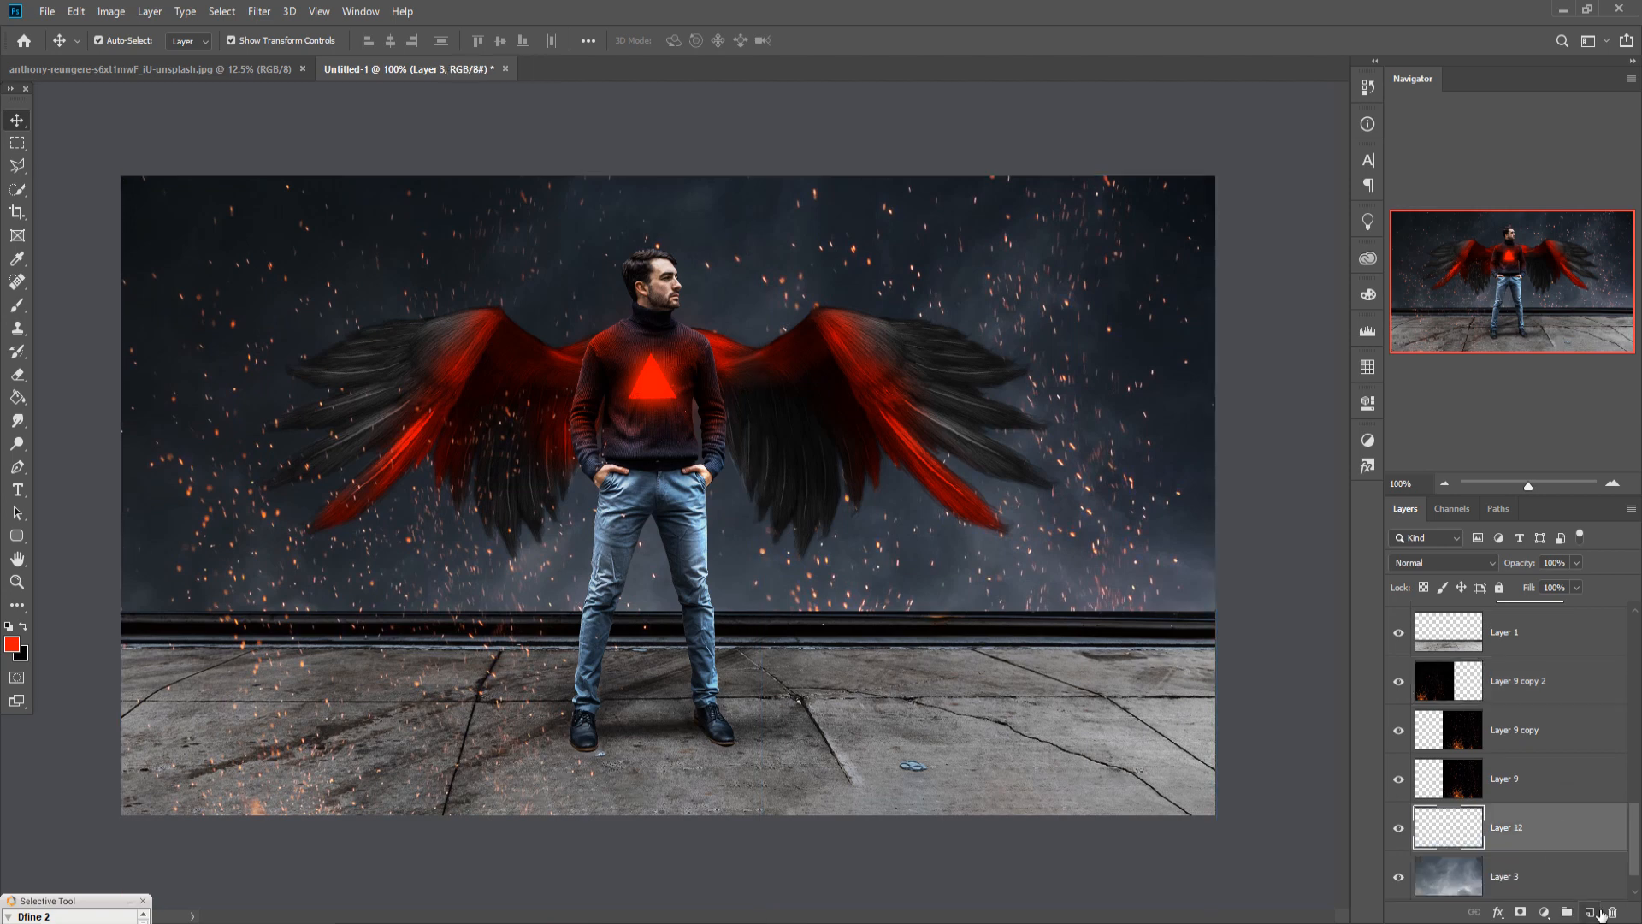
Paint a soft near-white glow behind the man's legs on Layer 12 with a 500 px brush.
{"action": "left_click", "coordinate": [17, 305]}
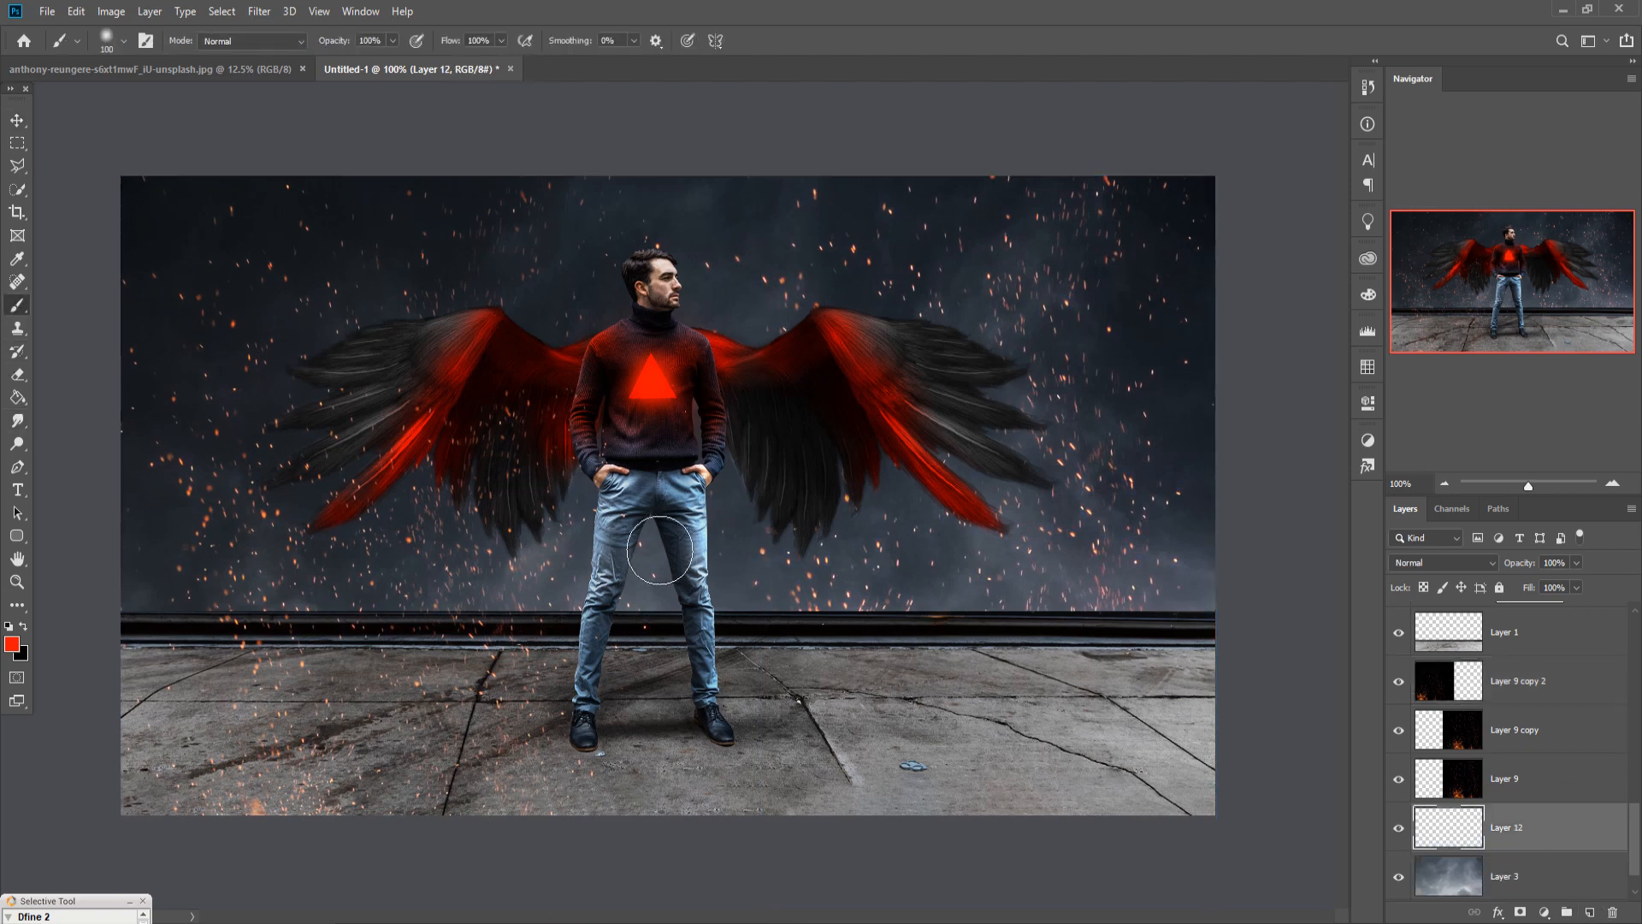
{"action": "left_click", "coordinate": [13, 646]}
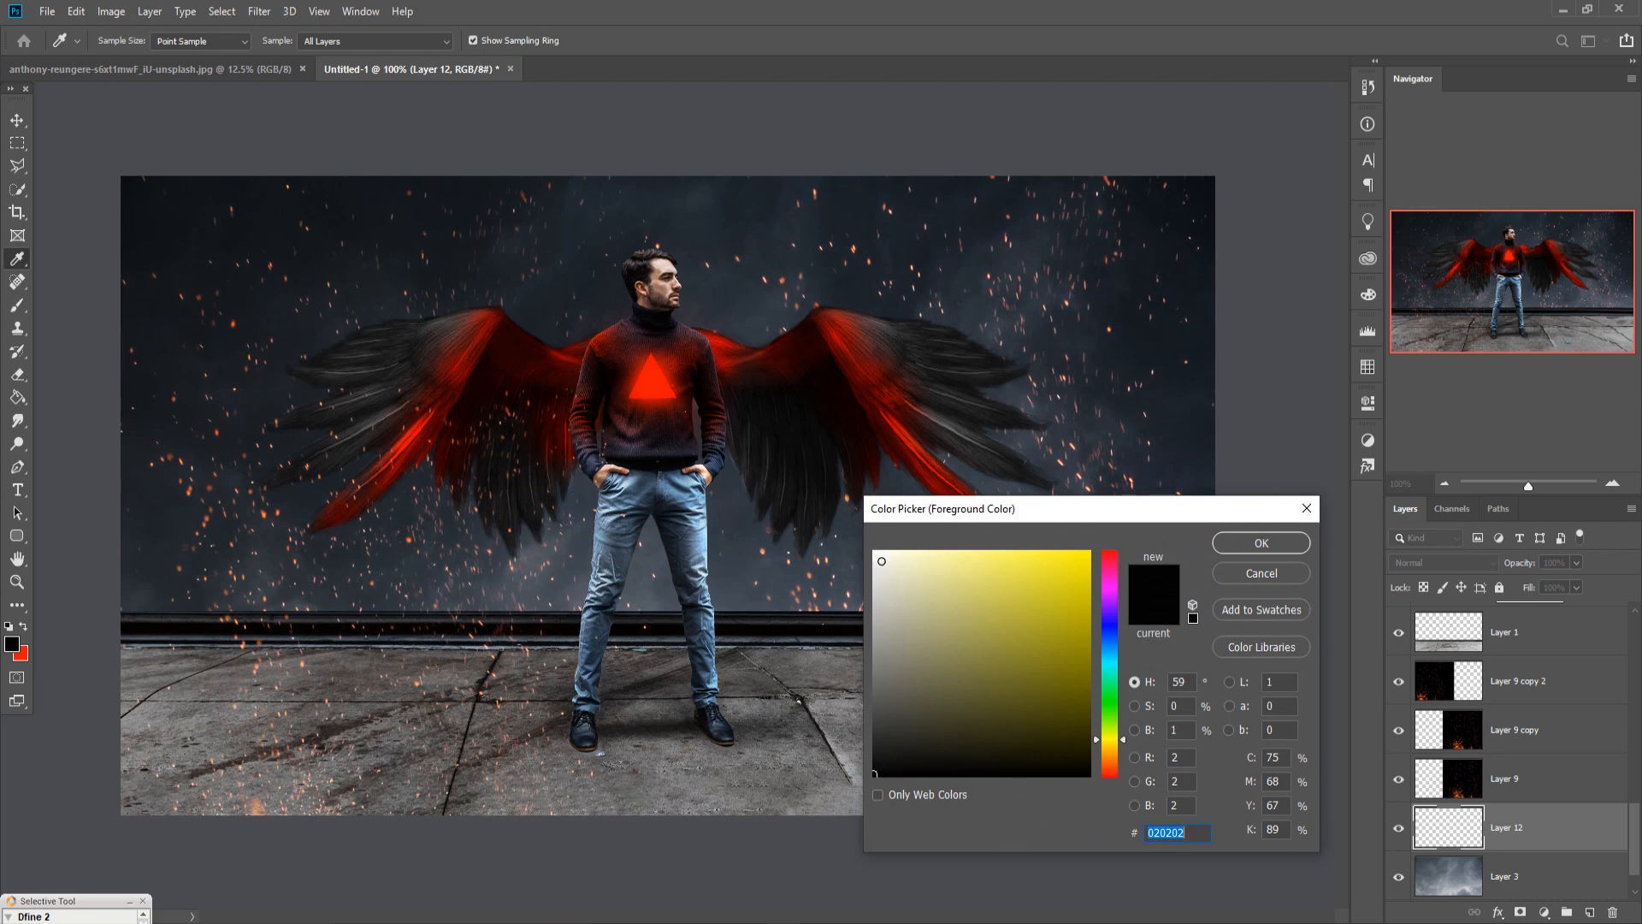
{"action": "left_click", "coordinate": [881, 561]}
{"action": "left_click", "coordinate": [1275, 546]}
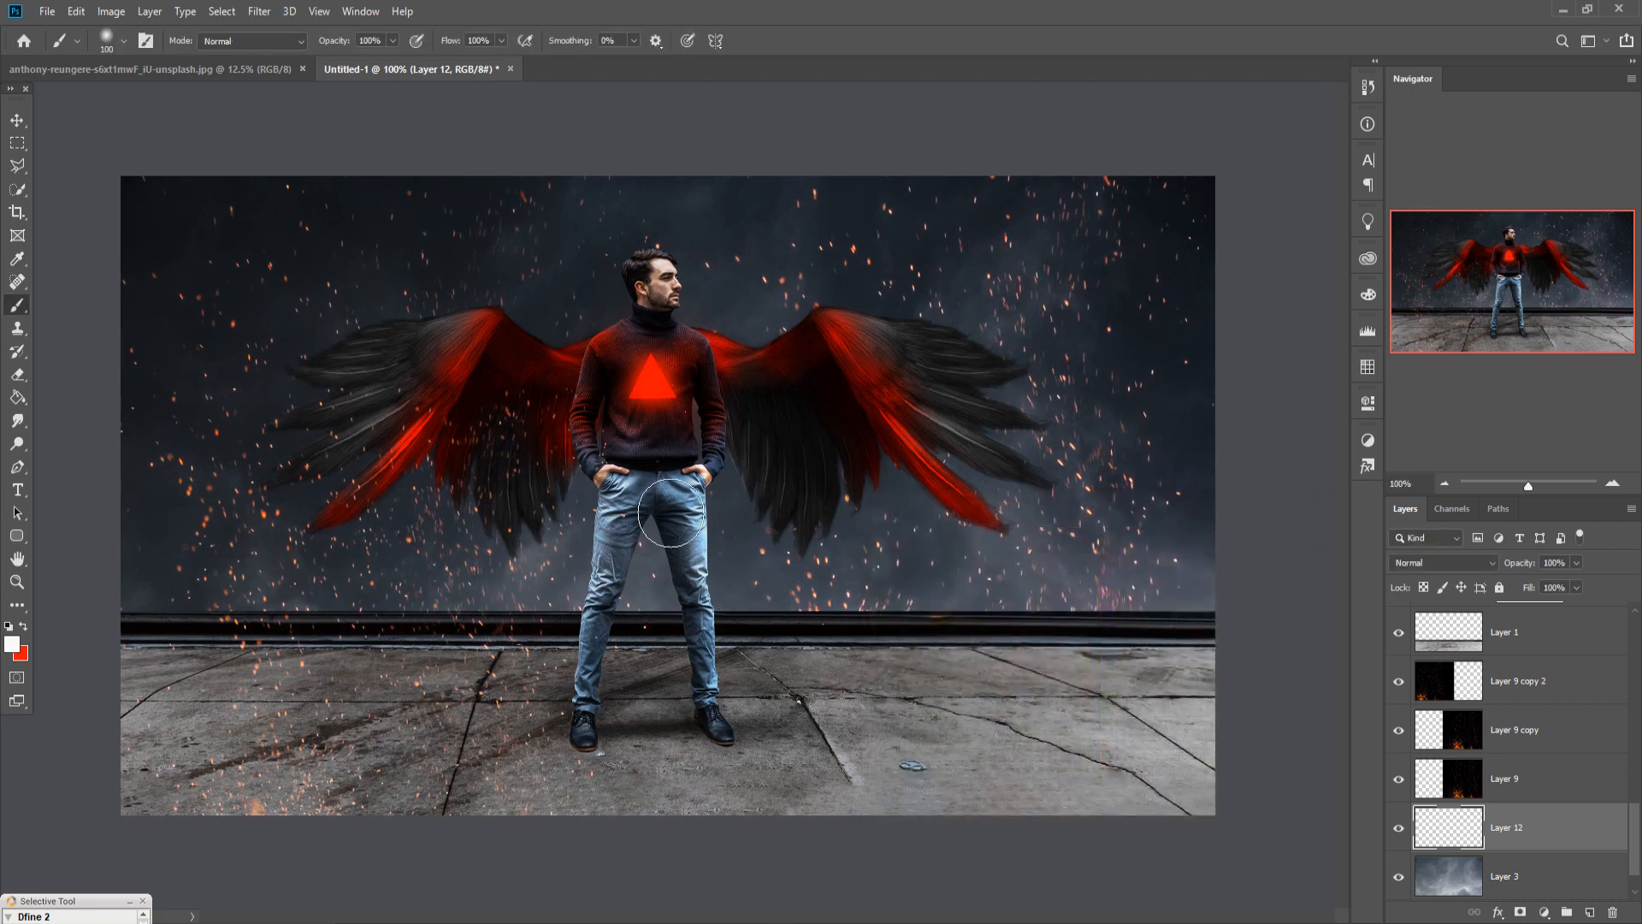
{"action": "key", "text": "bracketright"}
{"action": "key", "text": "bracketright"}
{"action": "key", "text": "bracketright"}
{"action": "key", "text": "bracketright"}
{"action": "key", "text": "bracketright"}
{"action": "key", "text": "bracketright"}
{"action": "key", "text": "bracketright"}
{"action": "key", "text": "bracketright"}
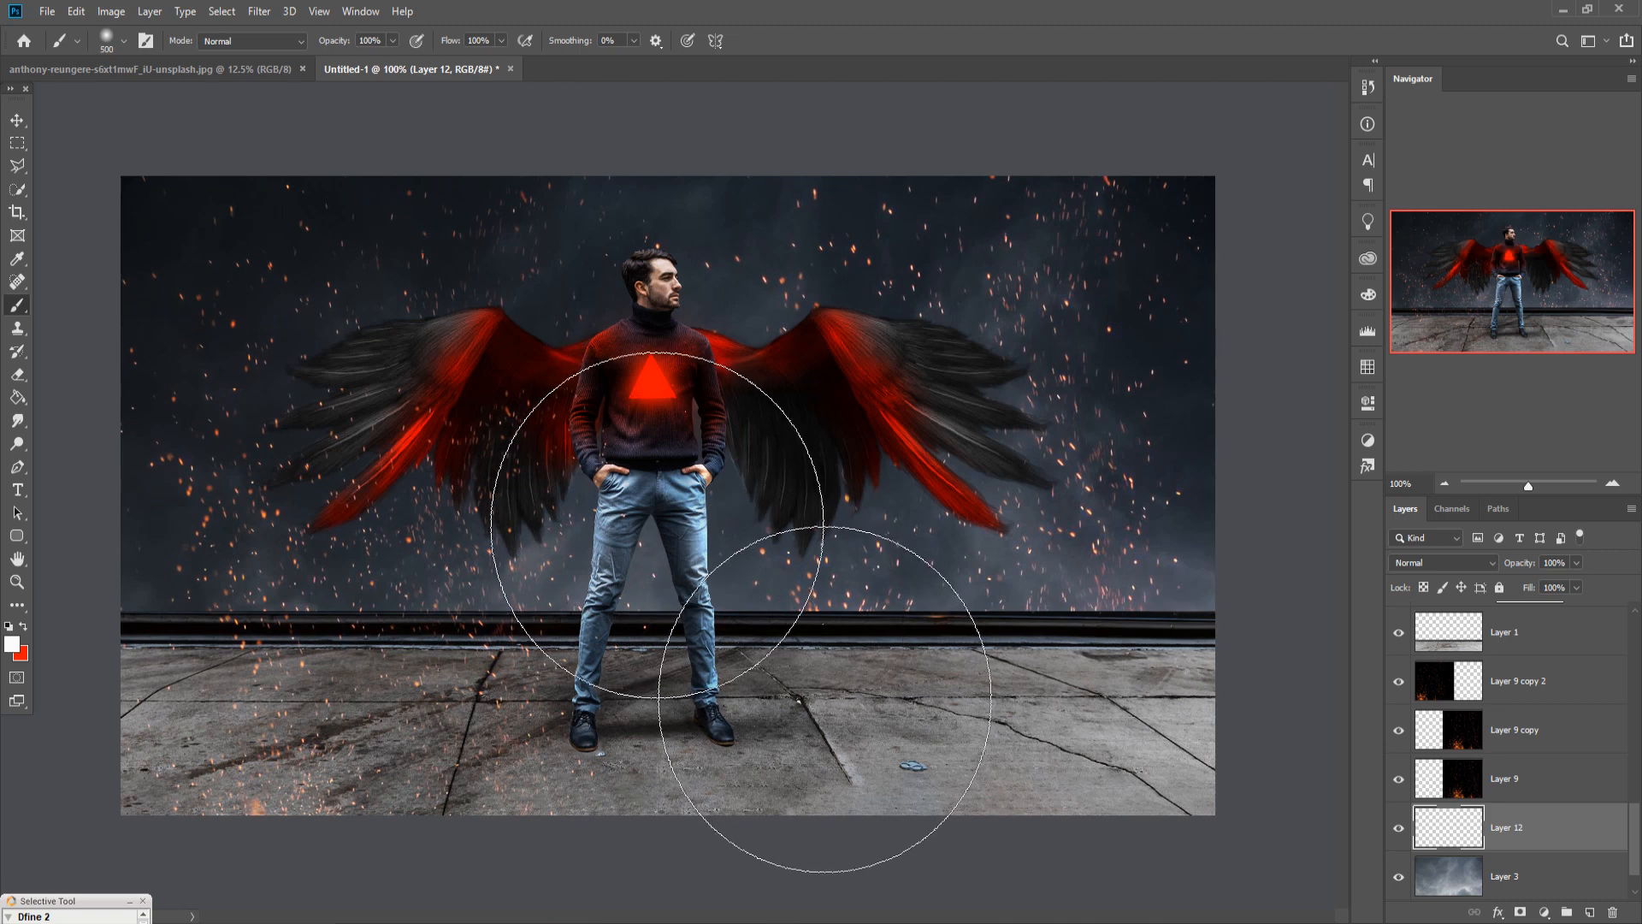
{"action": "left_click", "coordinate": [657, 530]}
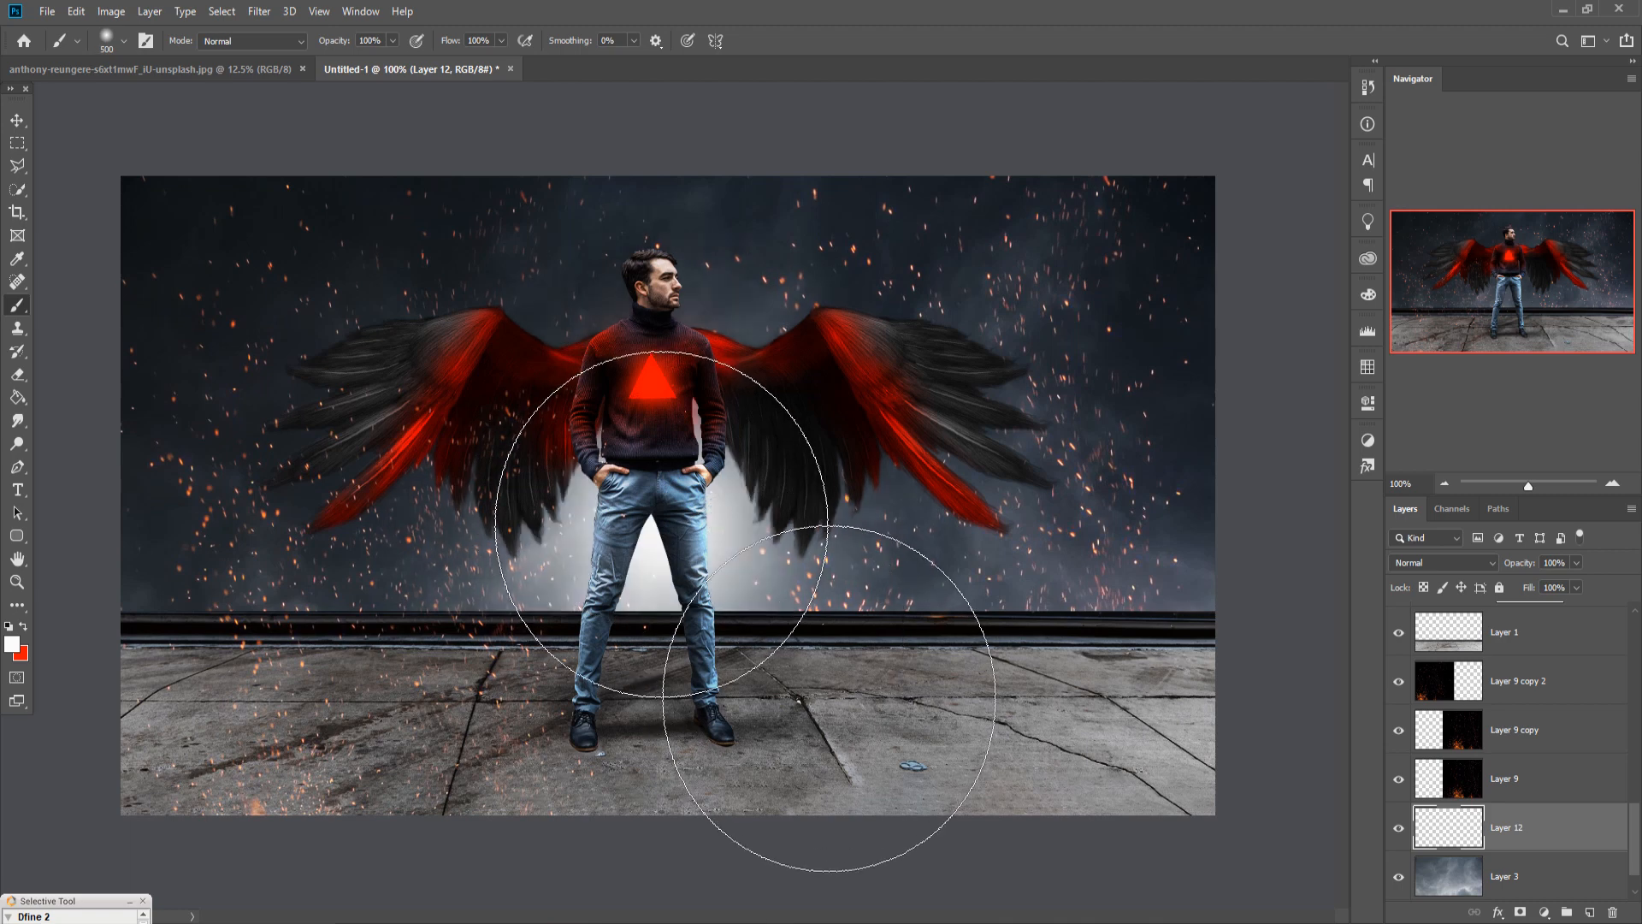
Scale the Layer 12 glow to 72.84% and move it up behind the man's head and torso.
{"action": "left_click", "coordinate": [18, 130]}
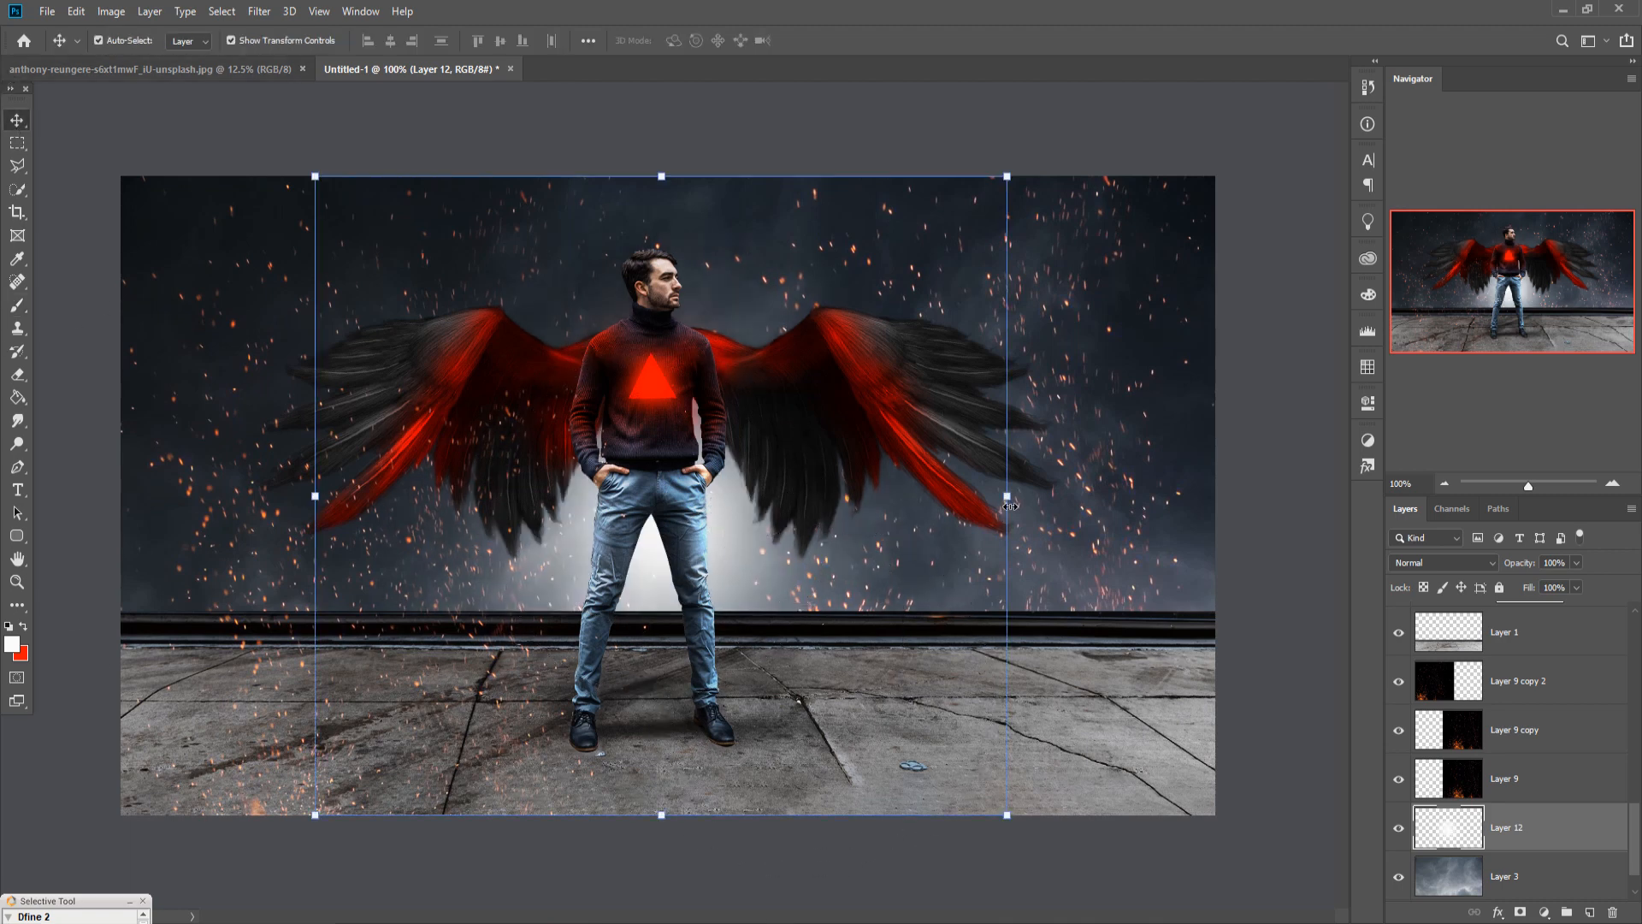
{"action": "left_click_drag", "start_coordinate": [1011, 506], "coordinate": [822, 506]}
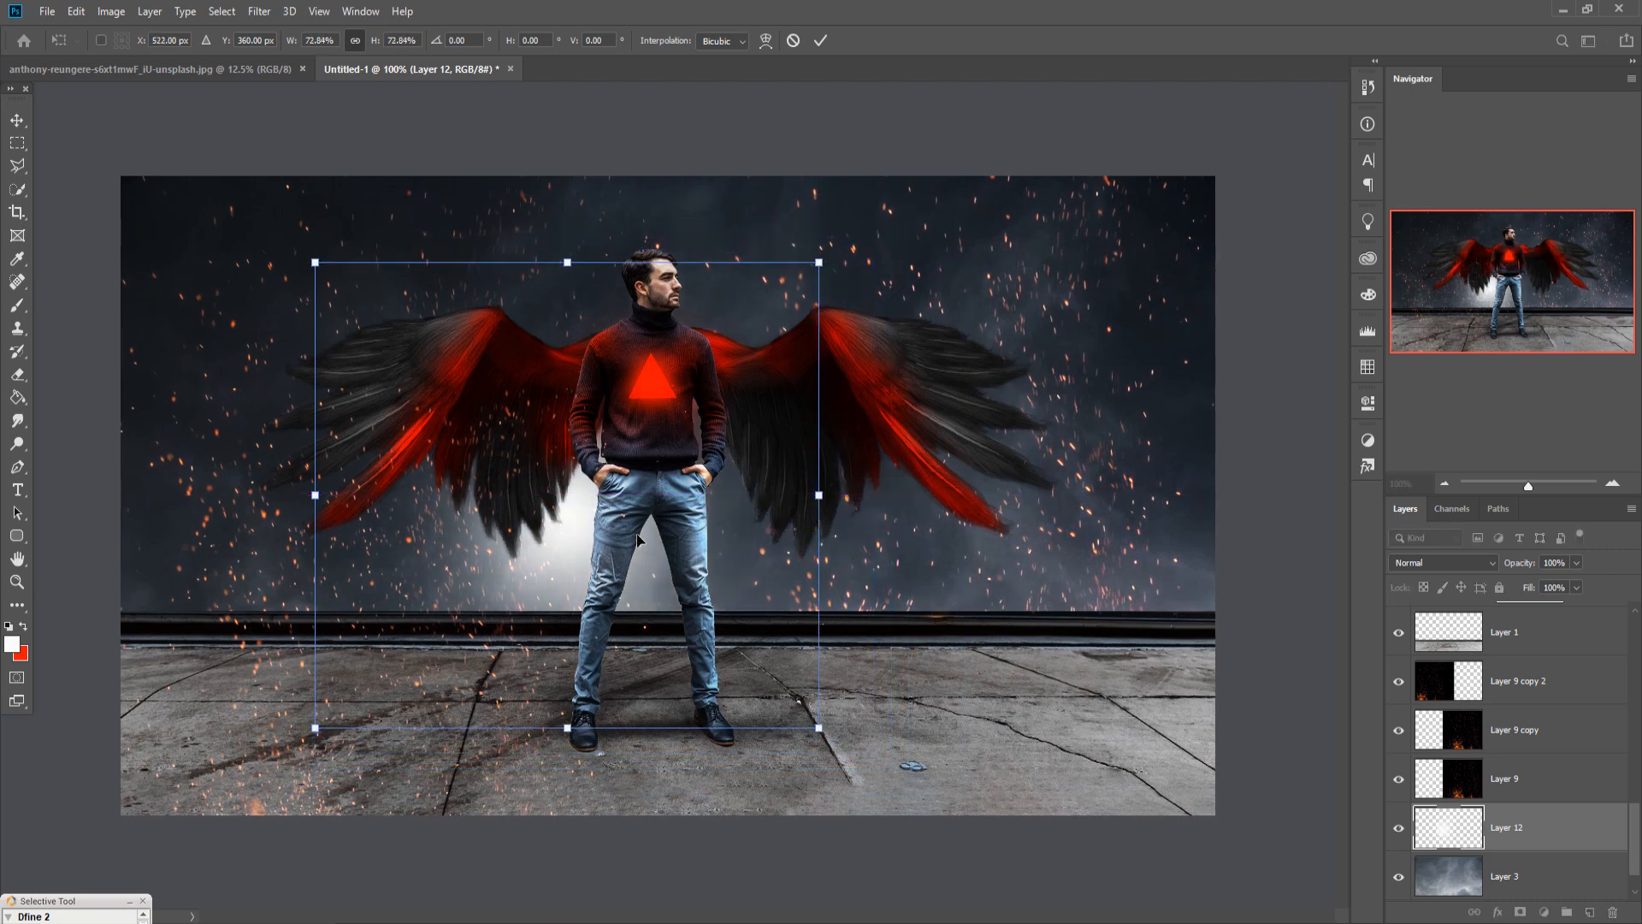
{"action": "left_click_drag", "start_coordinate": [561, 526], "coordinate": [637, 410]}
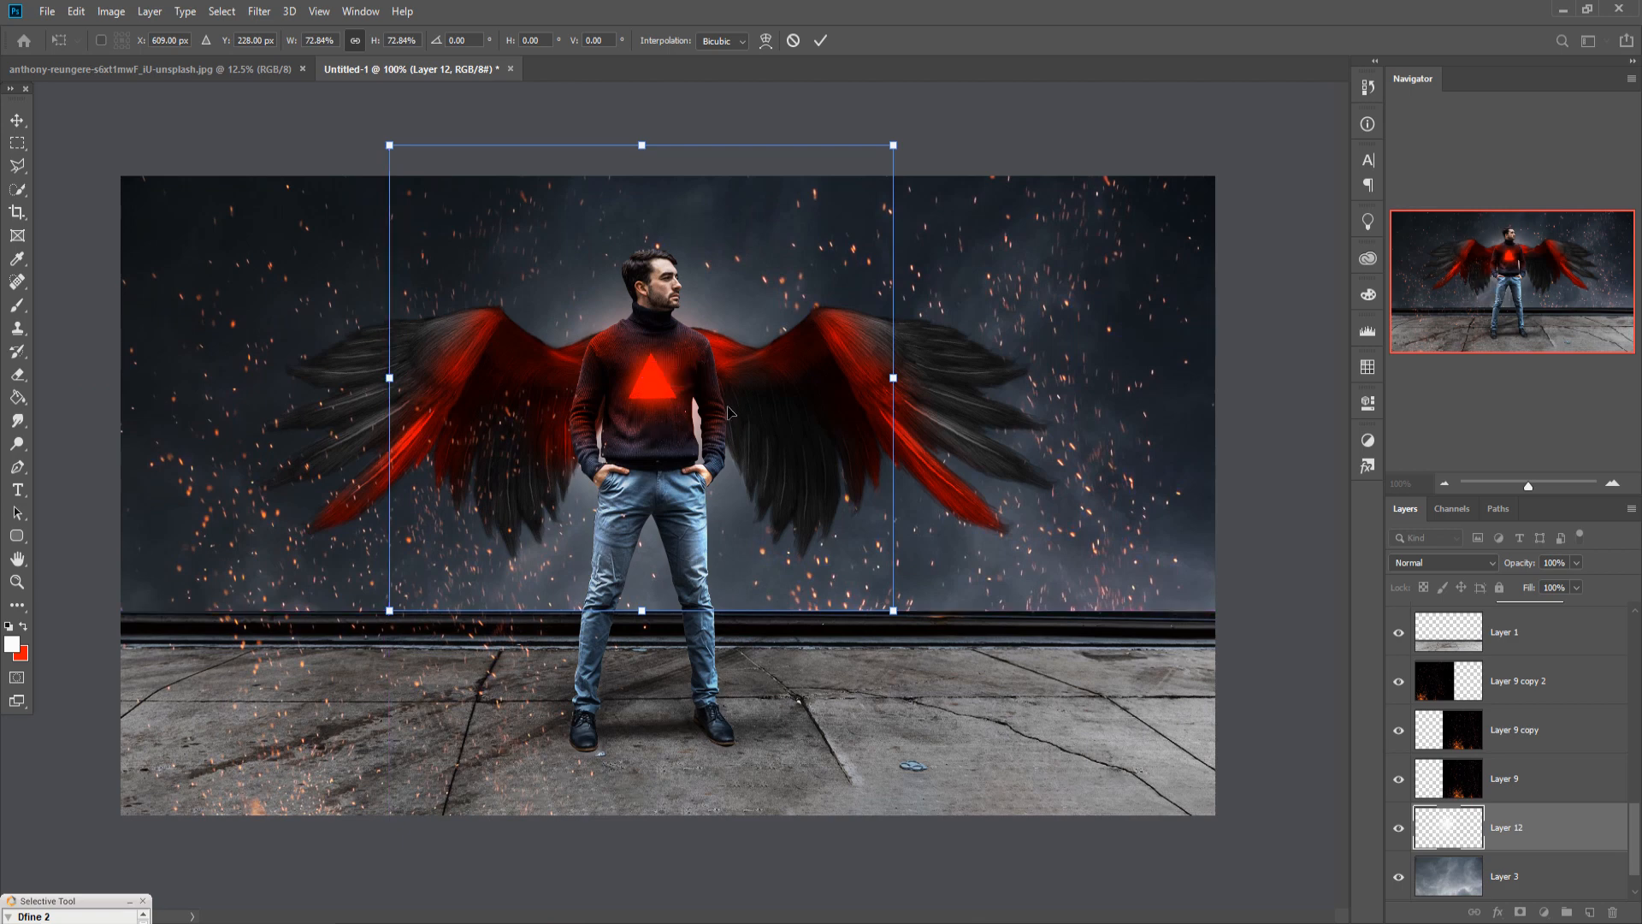
{"action": "left_click", "coordinate": [820, 40]}
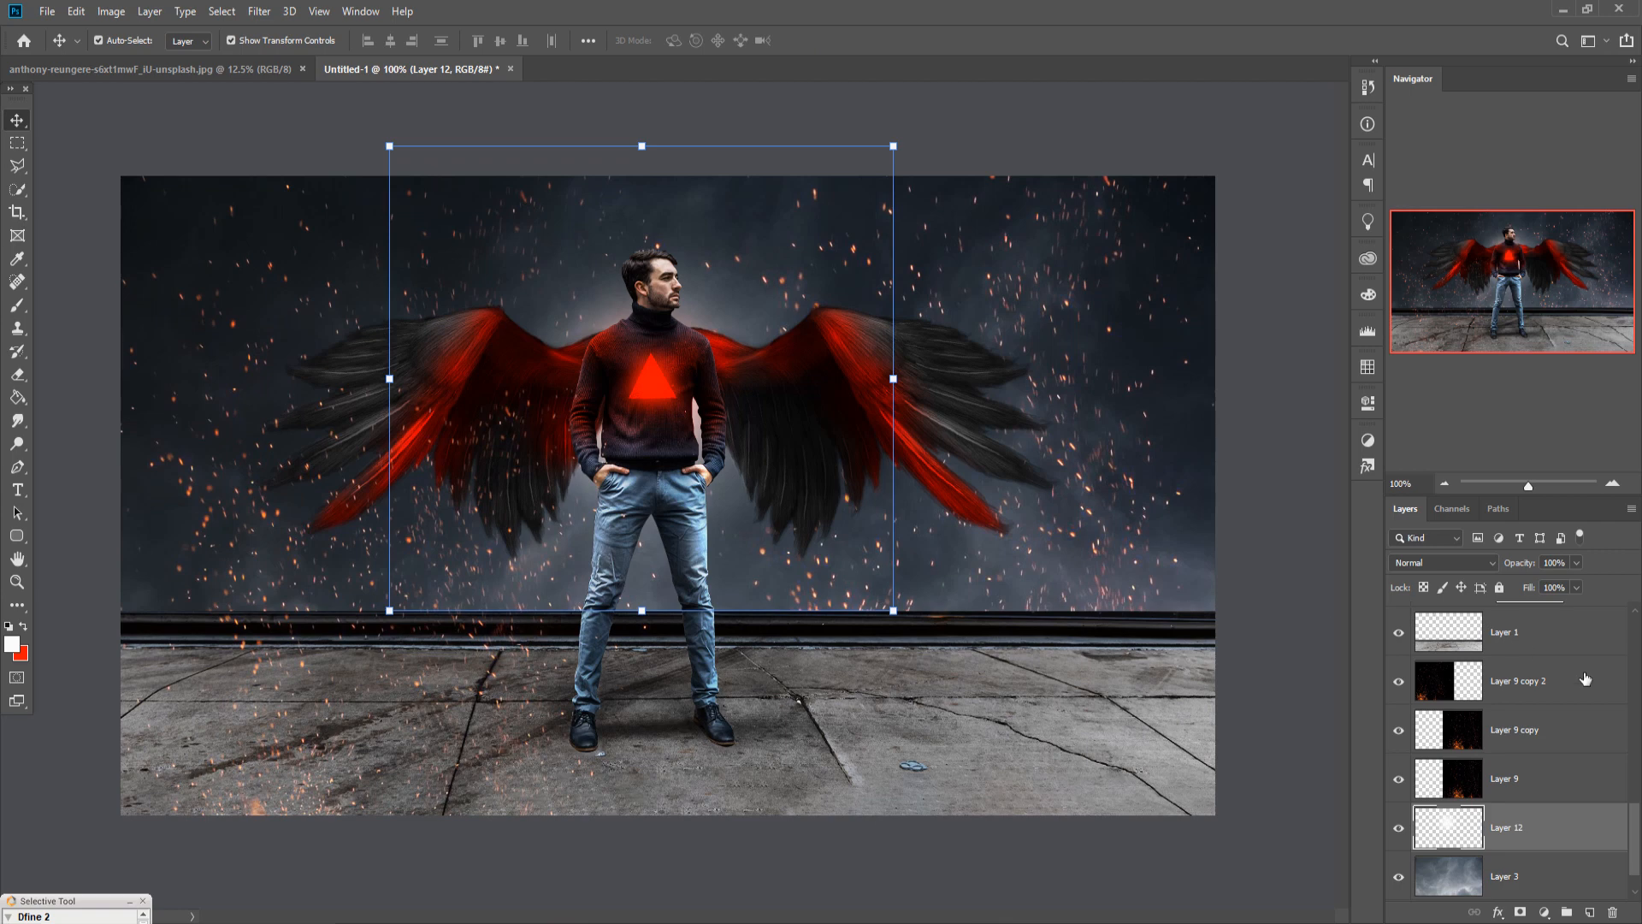
Add an Exposure adjustment layer directly above Curves 1 with exposure set to about -1.01.
{"action": "left_click", "coordinate": [1585, 643]}
{"action": "scroll", "coordinate": [1585, 643], "scroll_direction": "up", "scroll_amount": 5}
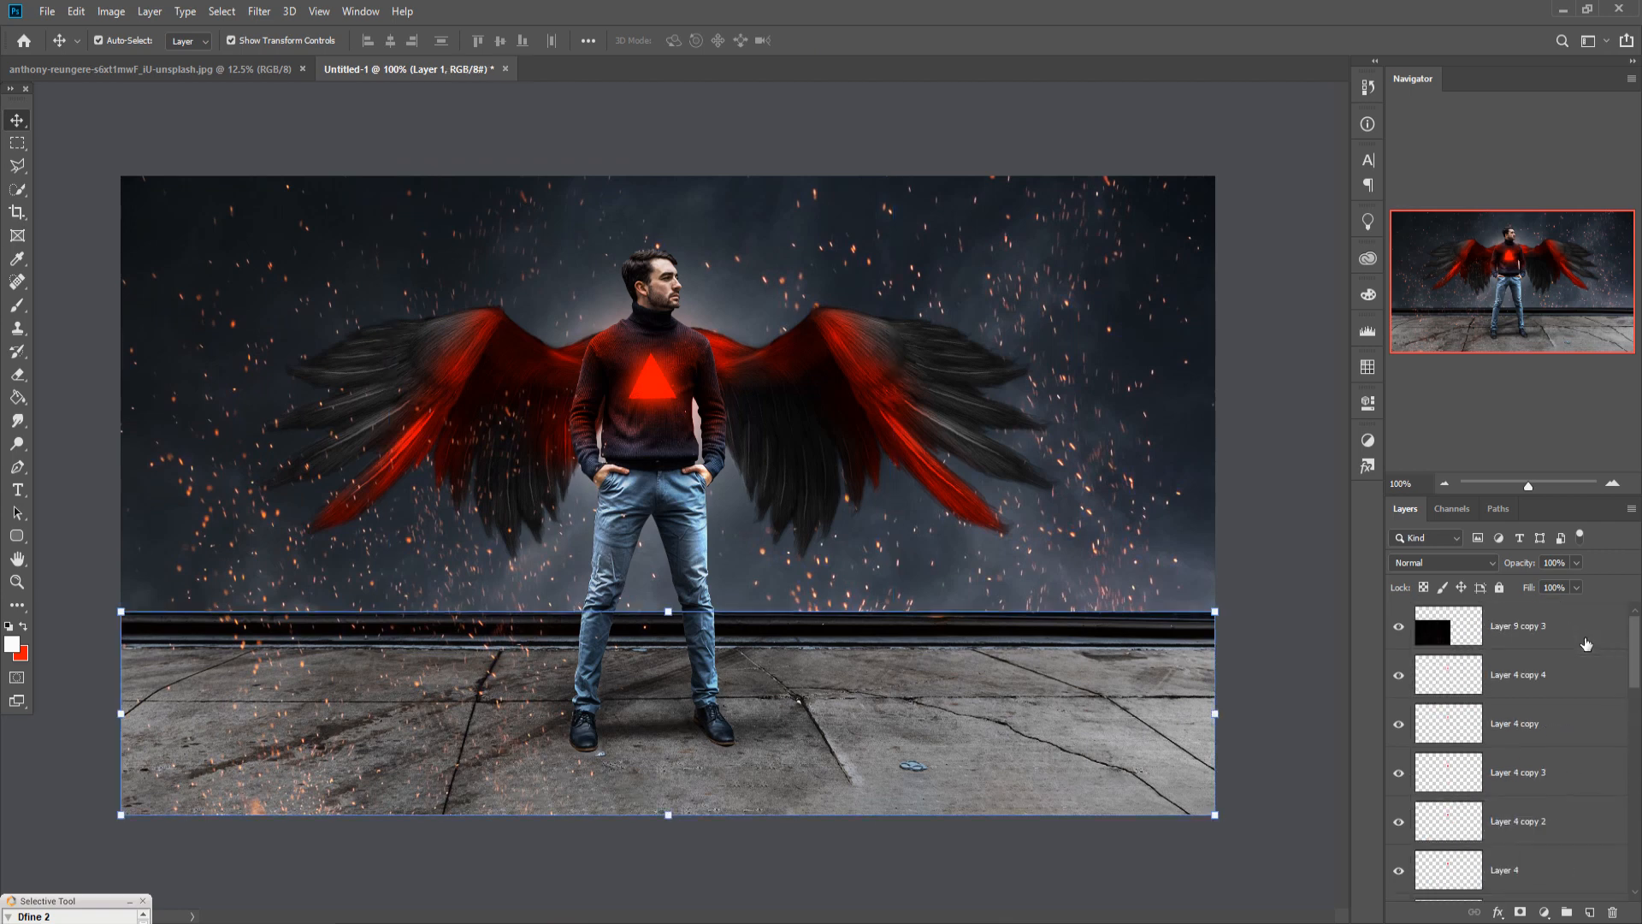
{"action": "scroll", "coordinate": [1585, 643], "scroll_direction": "down", "scroll_amount": 5}
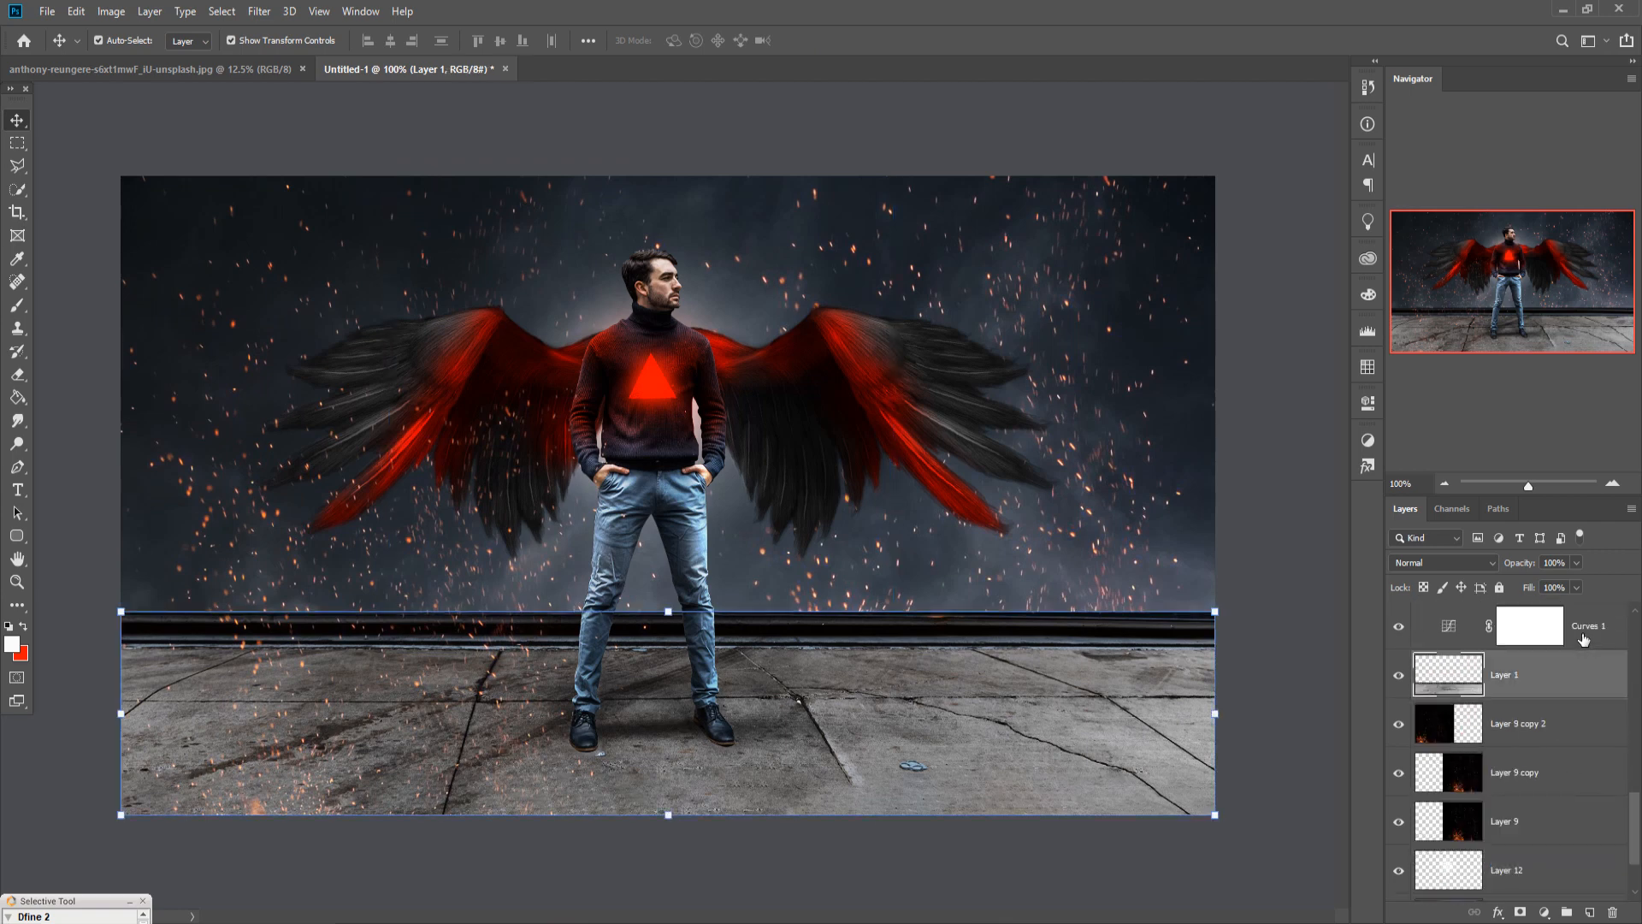
{"action": "scroll", "coordinate": [1583, 639], "scroll_direction": "up", "scroll_amount": 7}
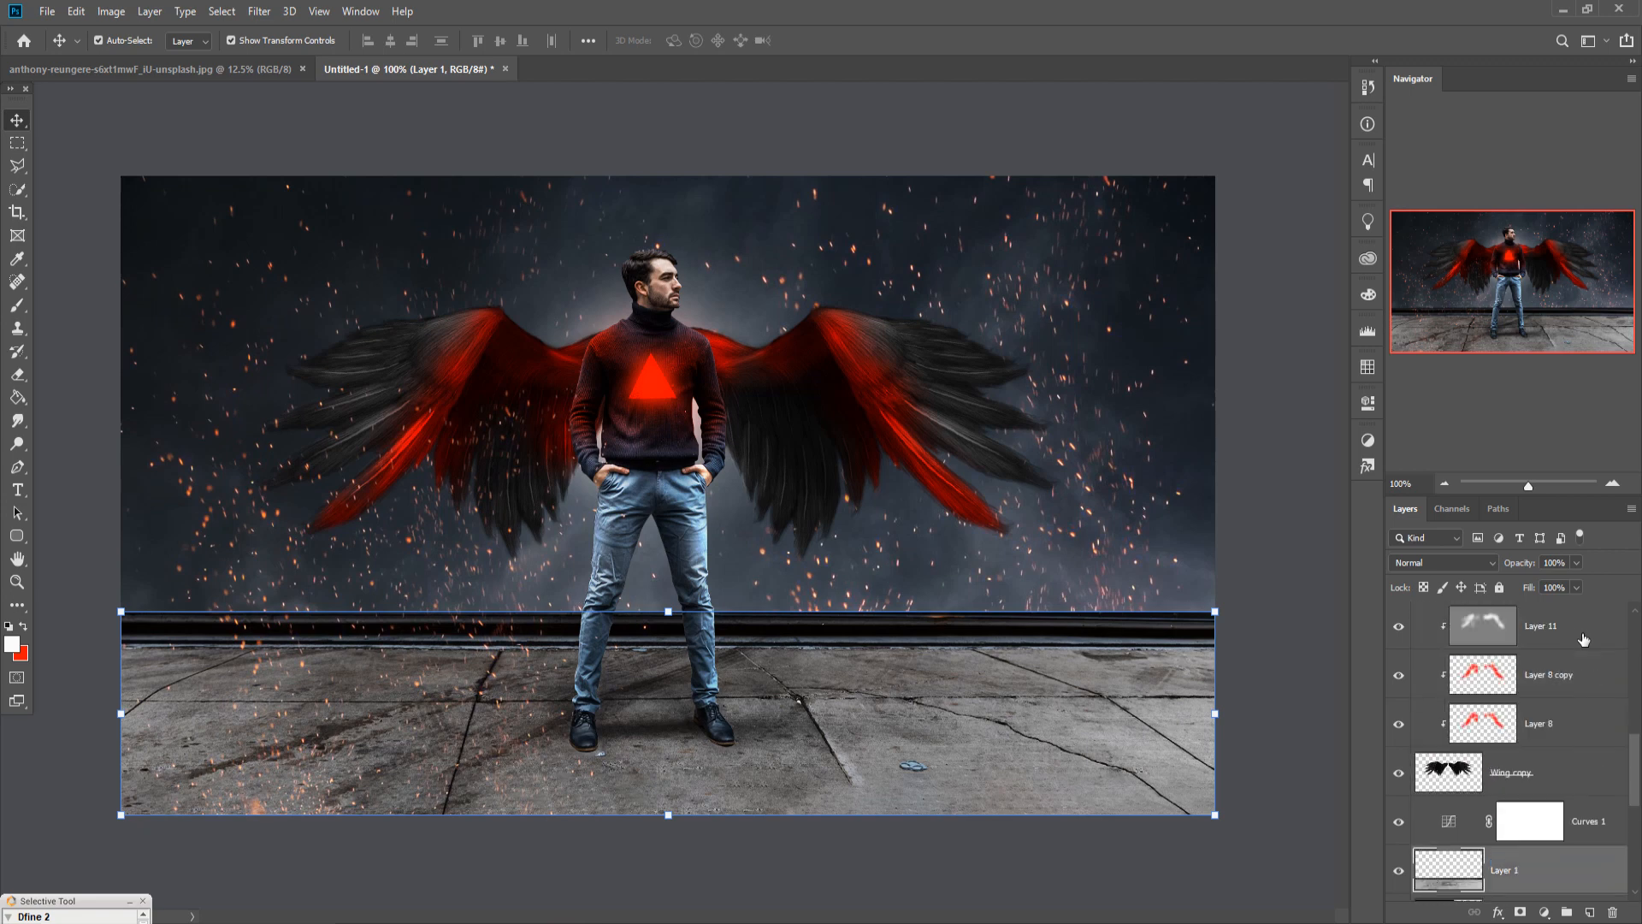
{"action": "scroll", "coordinate": [1584, 642], "scroll_direction": "down", "scroll_amount": 7}
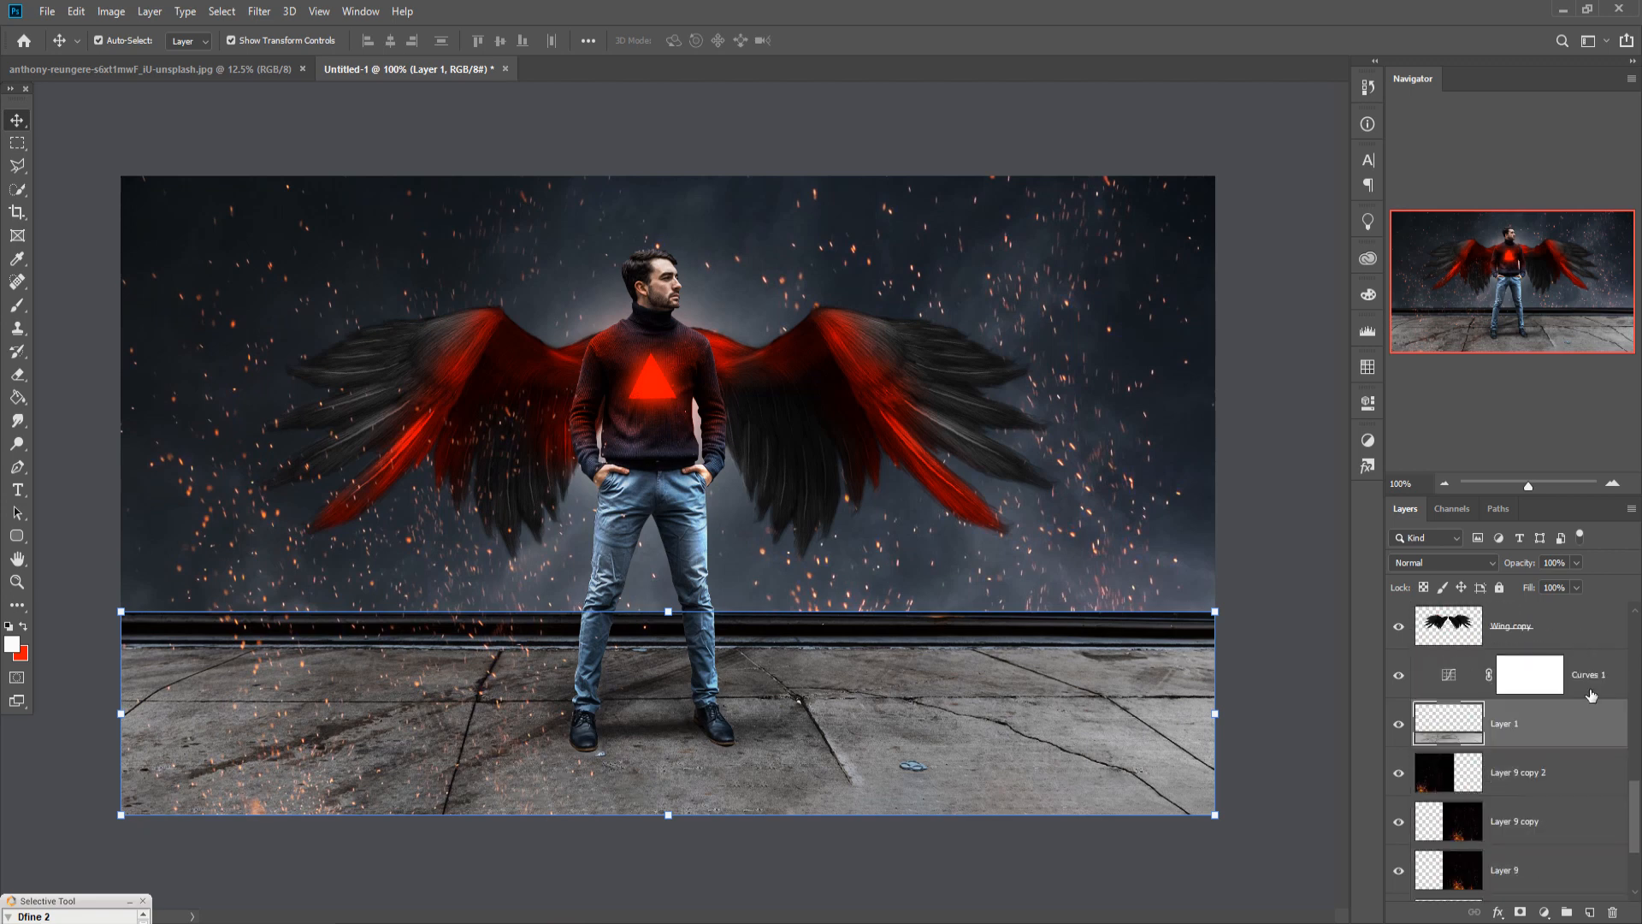
{"action": "left_click", "coordinate": [1605, 675]}
{"action": "left_click", "coordinate": [1545, 914]}
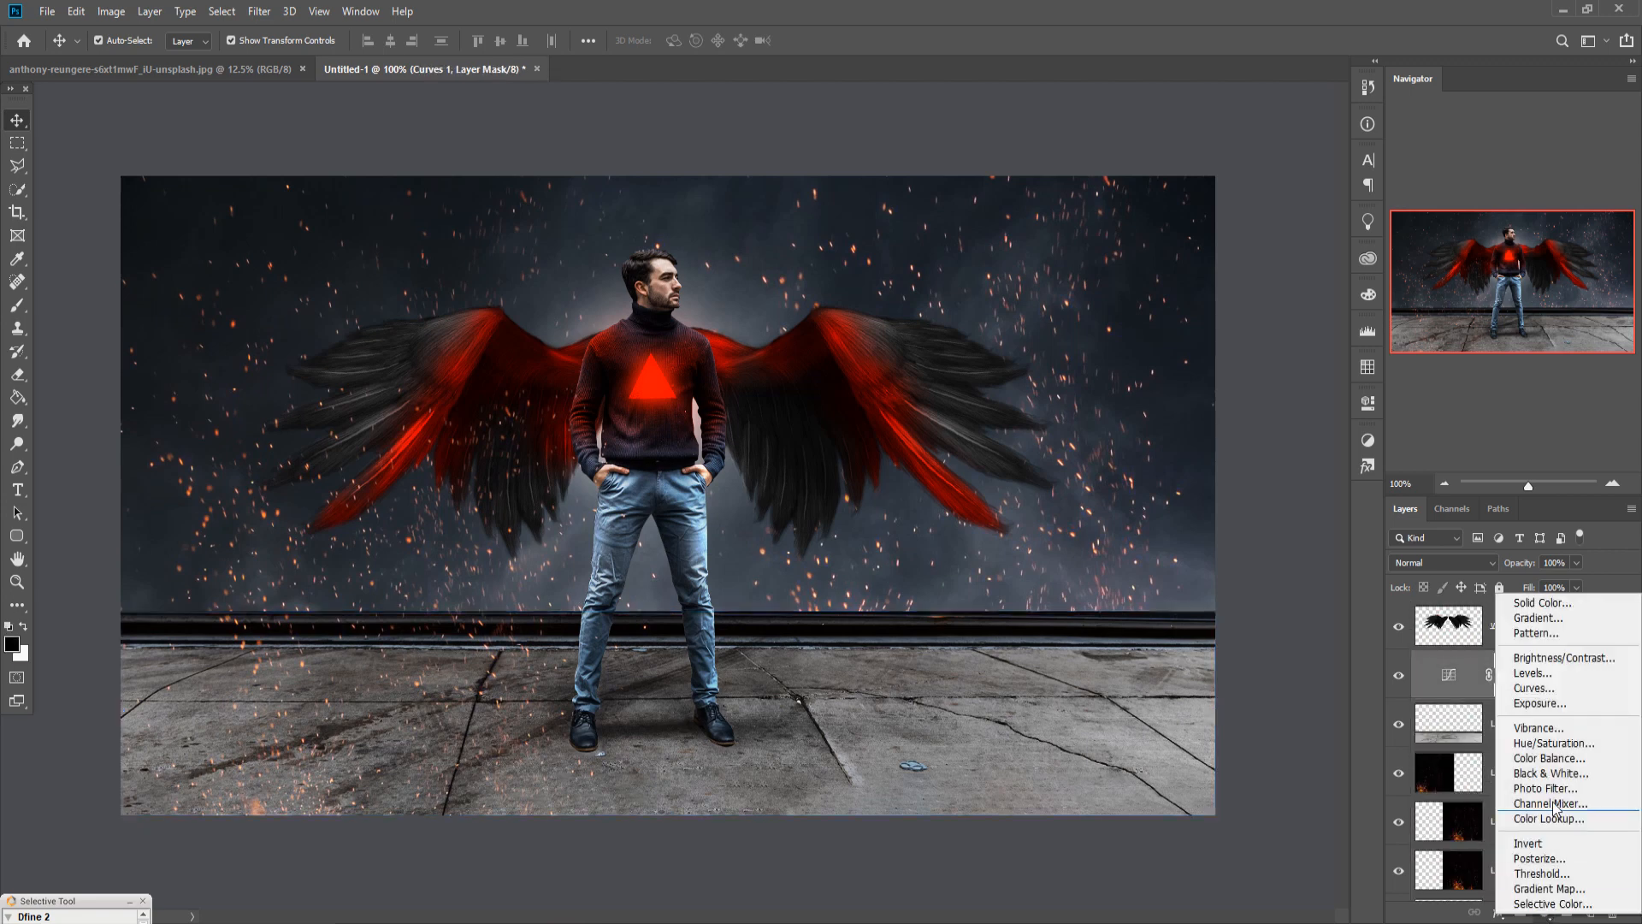
{"action": "left_click", "coordinate": [1550, 703]}
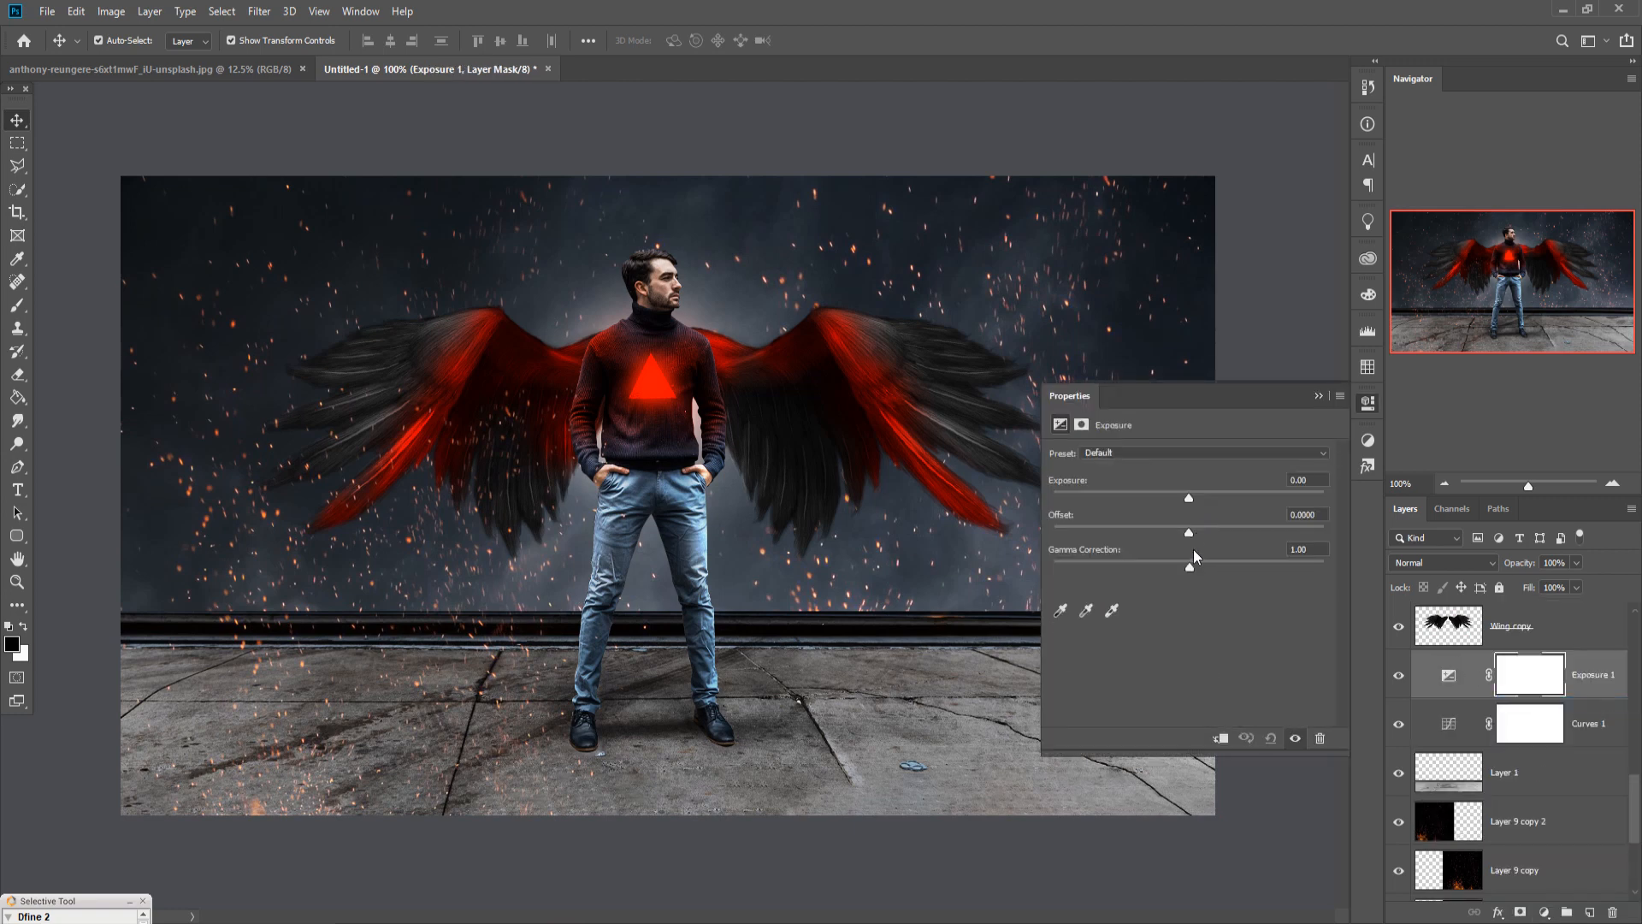
{"action": "left_click_drag", "start_coordinate": [1189, 496], "coordinate": [1180, 496]}
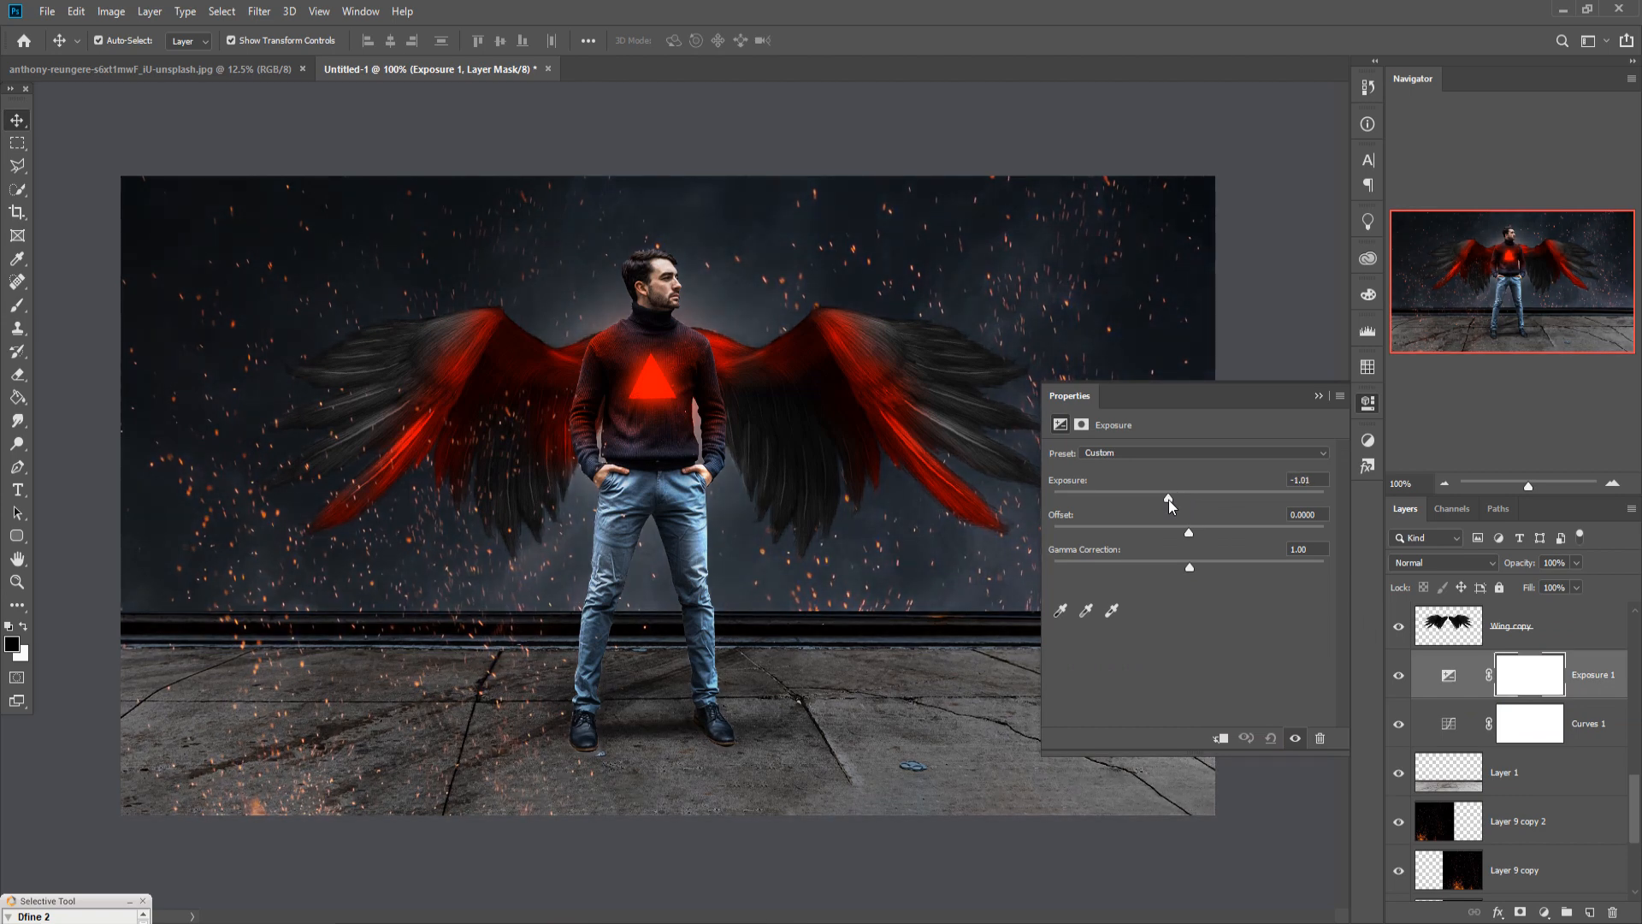
{"action": "left_click", "coordinate": [1316, 397]}
Add a Color Balance adjustment layer above all layers, shifting the midtones to +32 blue and moderately towards red.
{"action": "scroll", "coordinate": [1527, 773], "scroll_direction": "up", "scroll_amount": 5}
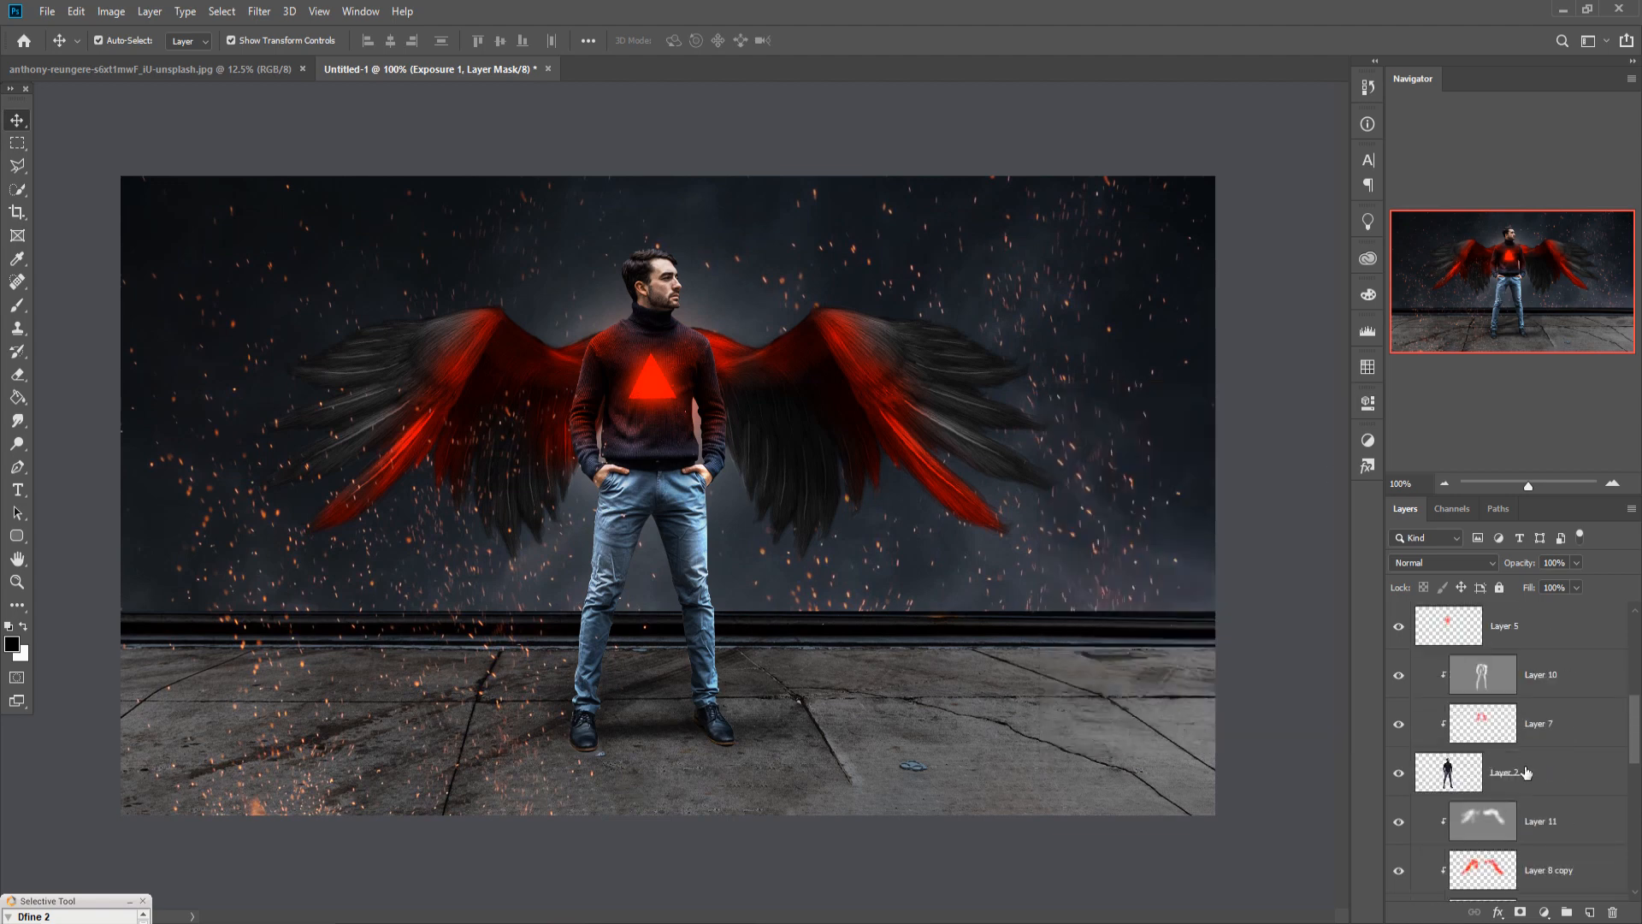
{"action": "scroll", "coordinate": [1527, 772], "scroll_direction": "up", "scroll_amount": 5}
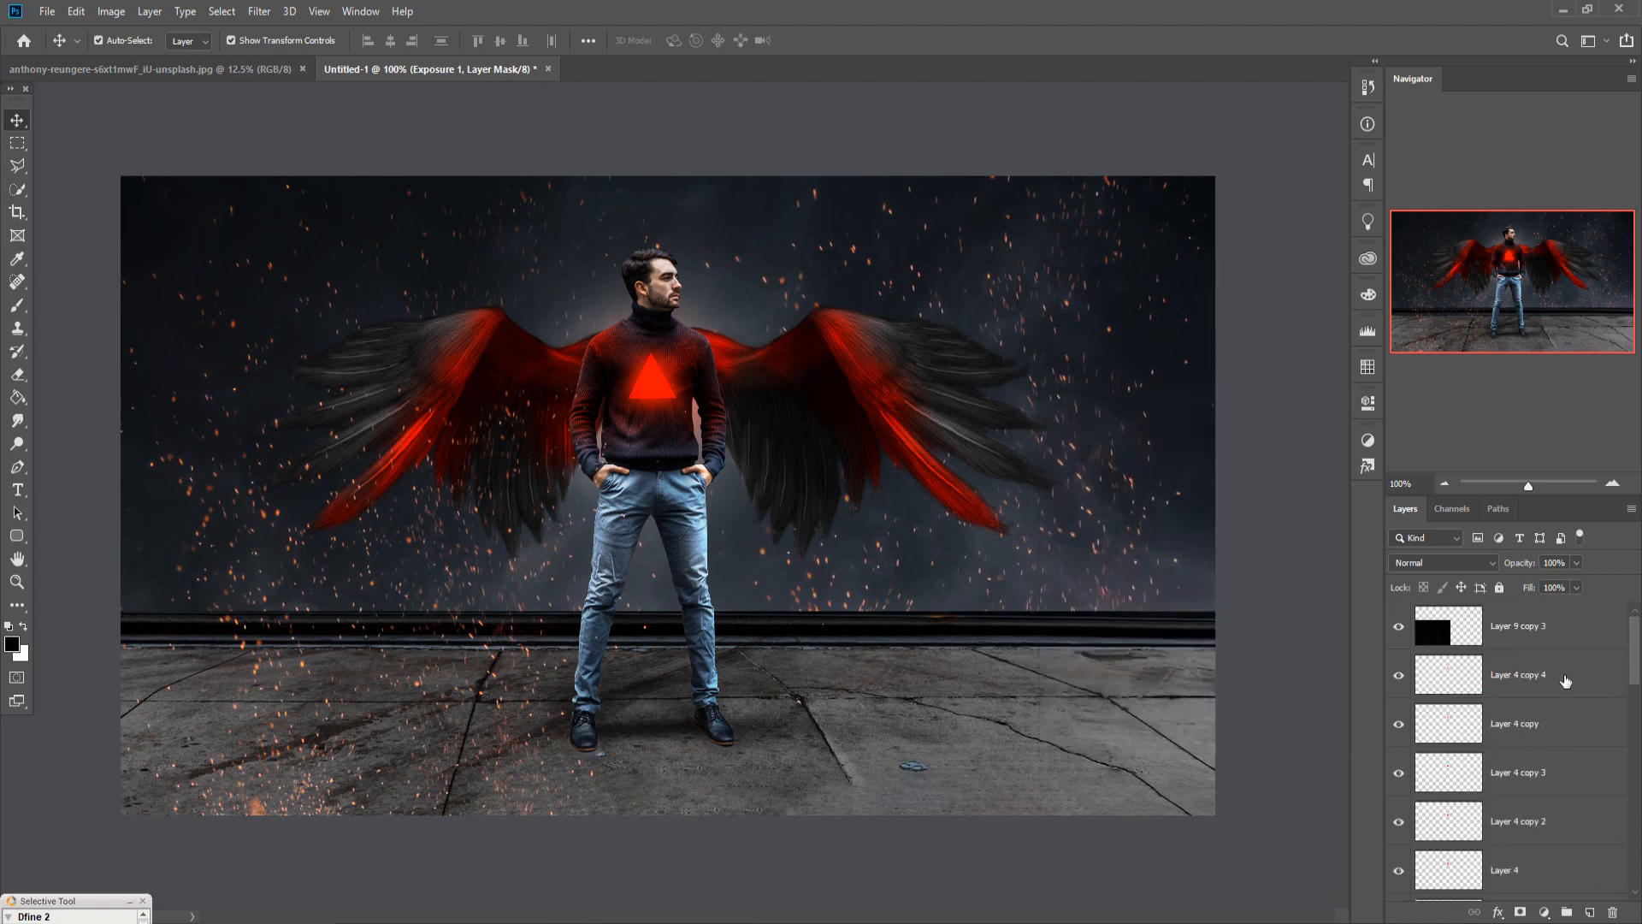
{"action": "left_click", "coordinate": [1569, 632]}
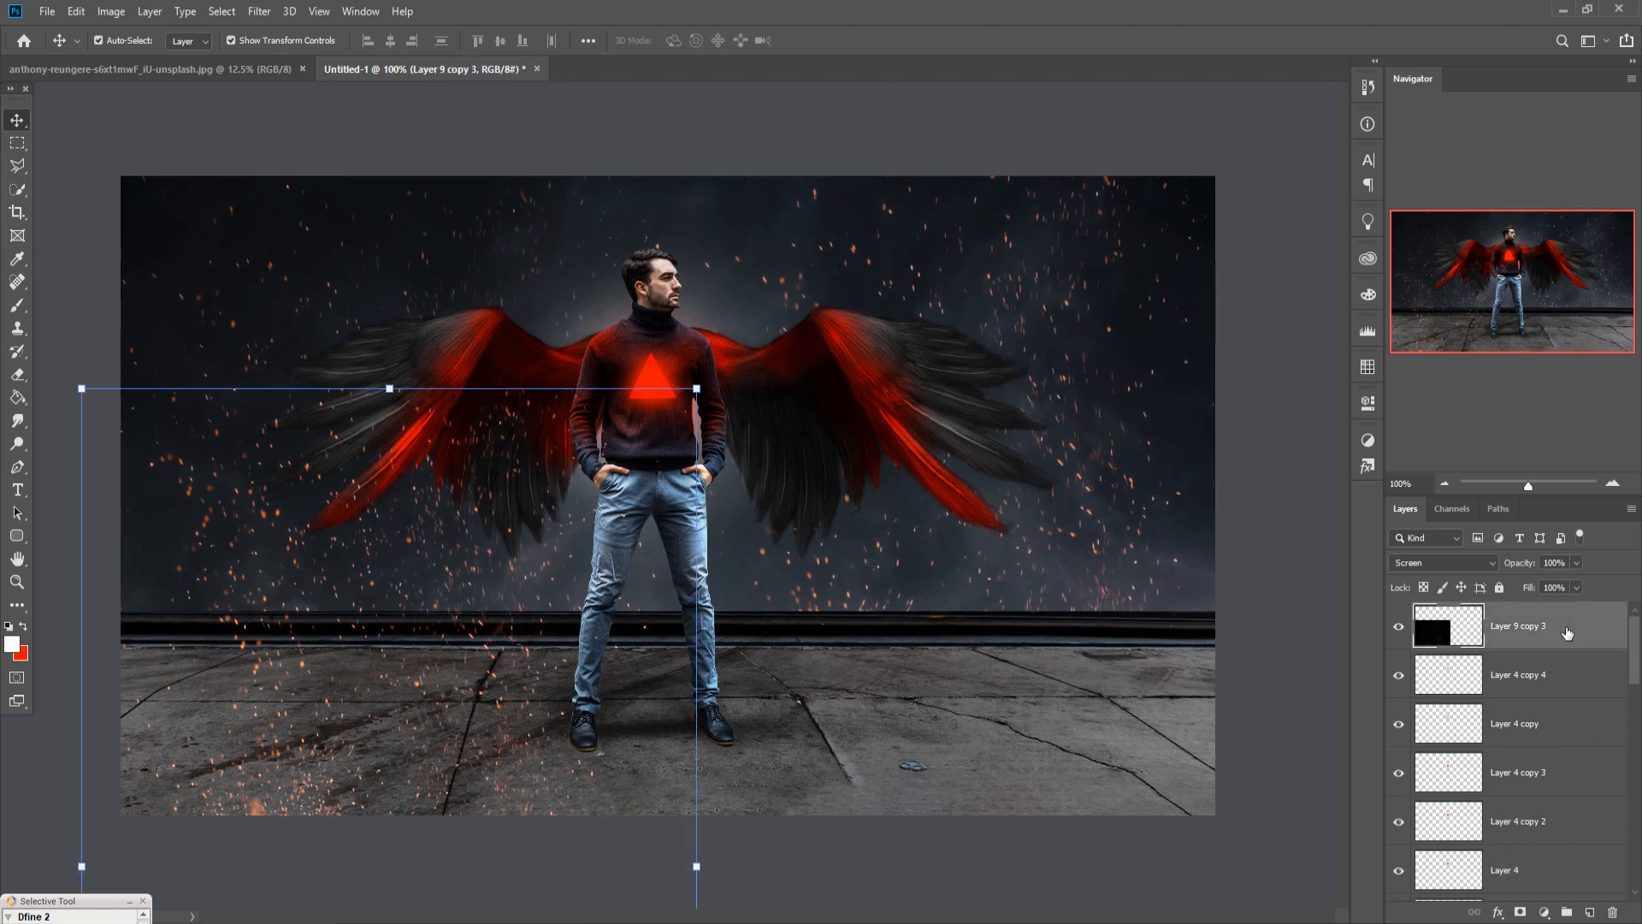
{"action": "left_click", "coordinate": [1545, 912]}
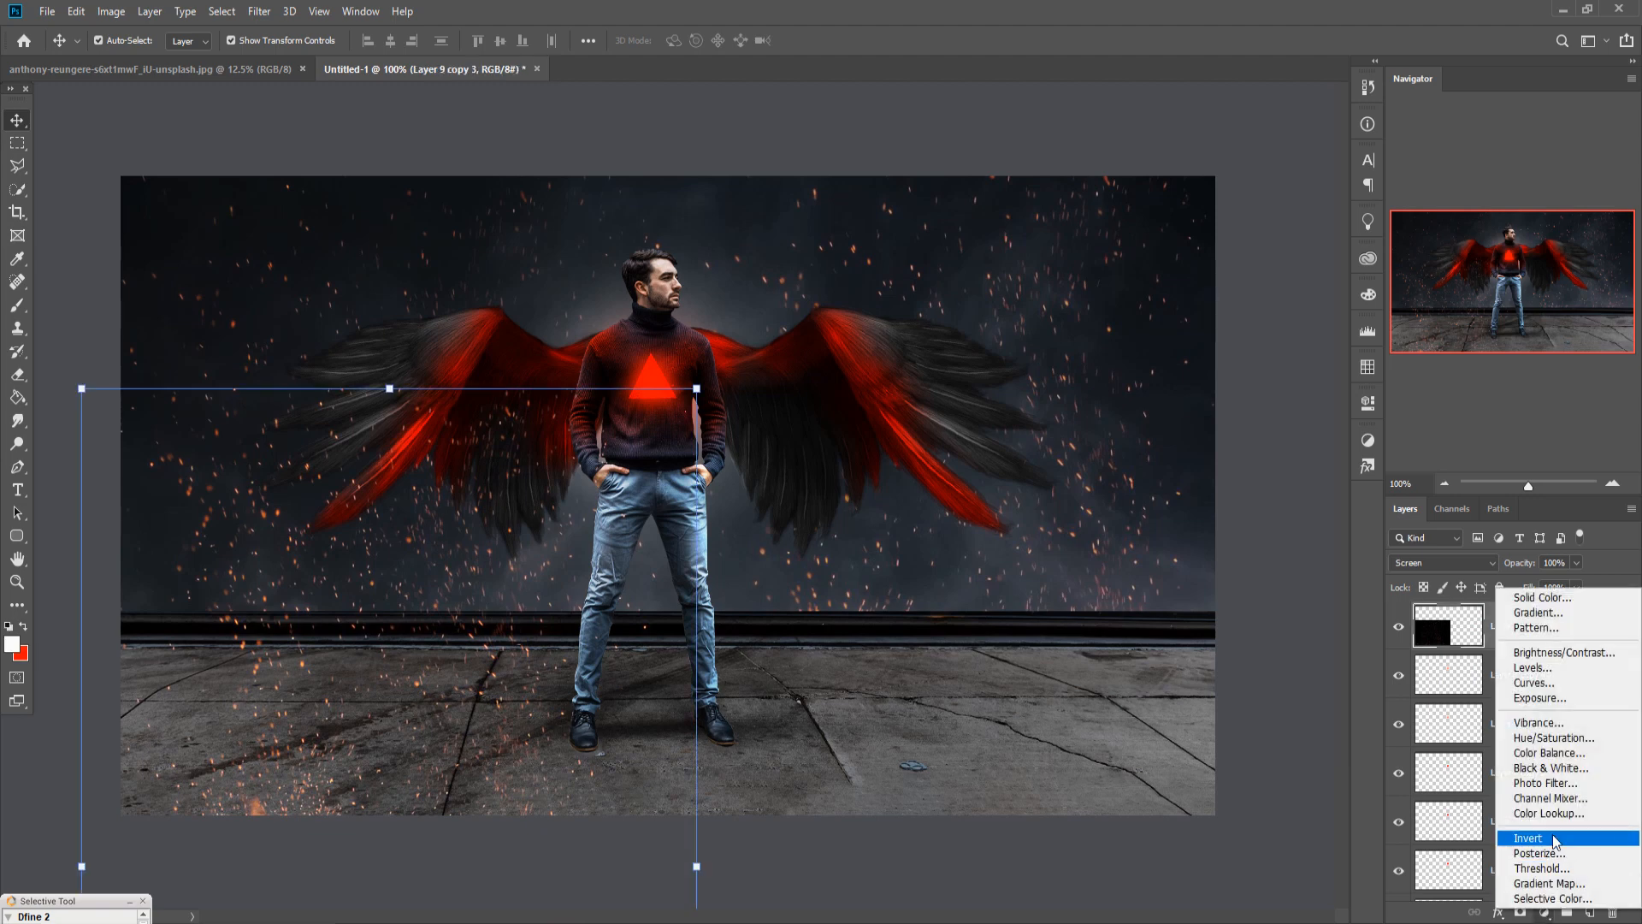
{"action": "left_click", "coordinate": [1536, 756]}
{"action": "mouse_move", "coordinate": [1167, 554]}
{"action": "left_mouse_down"}
{"action": "mouse_move", "coordinate": [1148, 549]}
{"action": "mouse_move", "coordinate": [1174, 552]}
{"action": "left_mouse_up"}
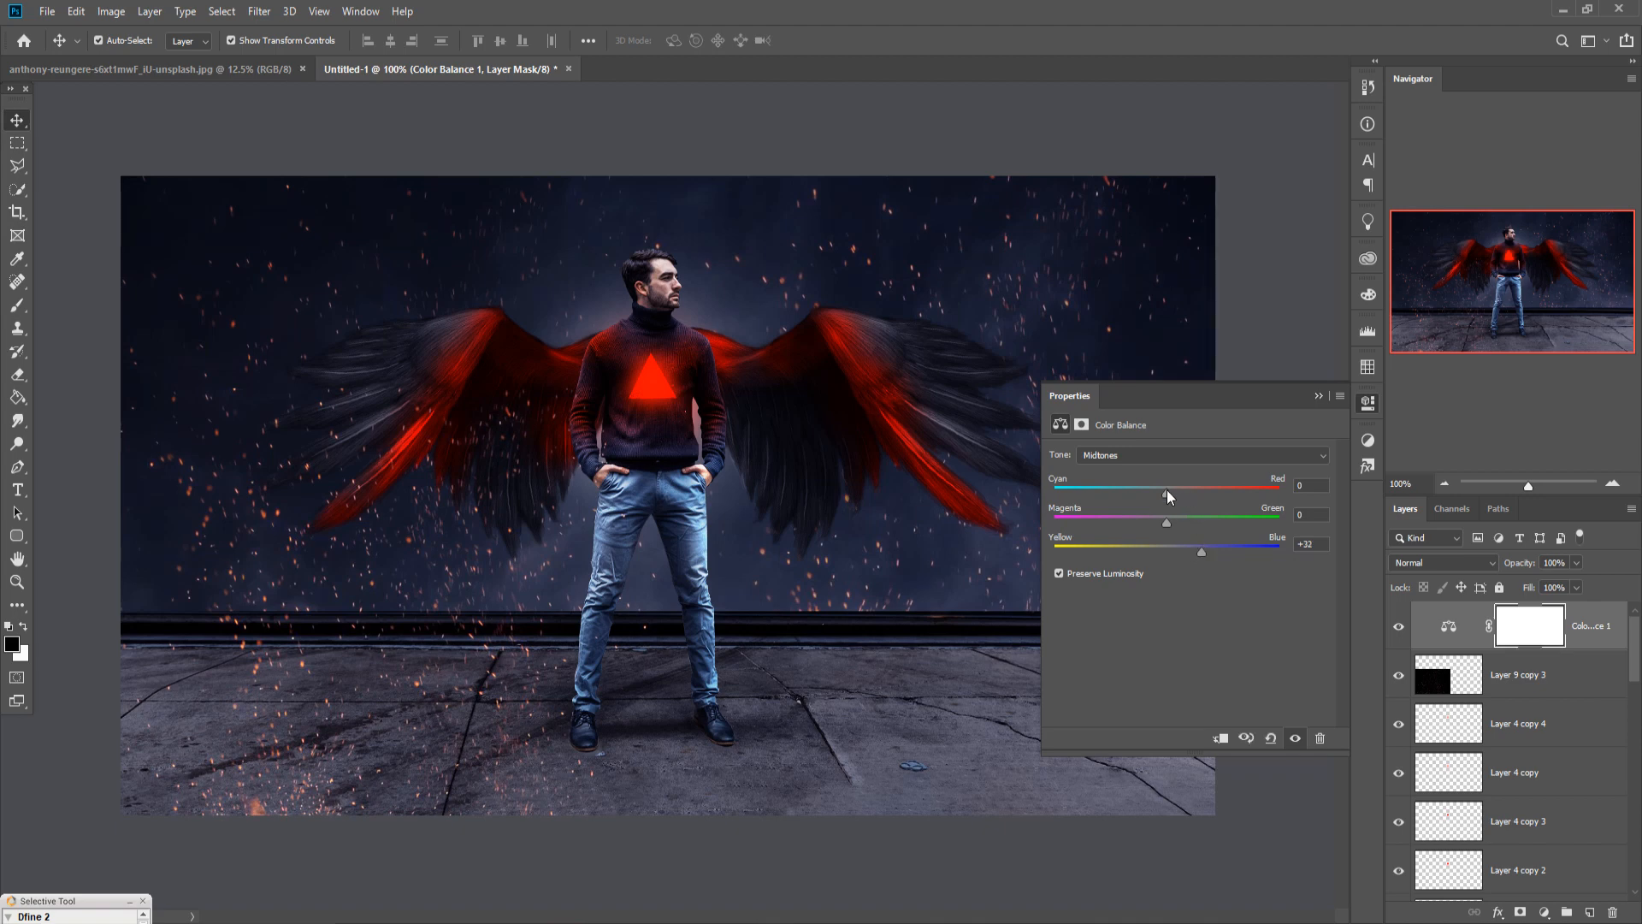
{"action": "left_click_drag", "start_coordinate": [1151, 492], "coordinate": [1192, 487]}
{"action": "left_click", "coordinate": [1319, 395]}
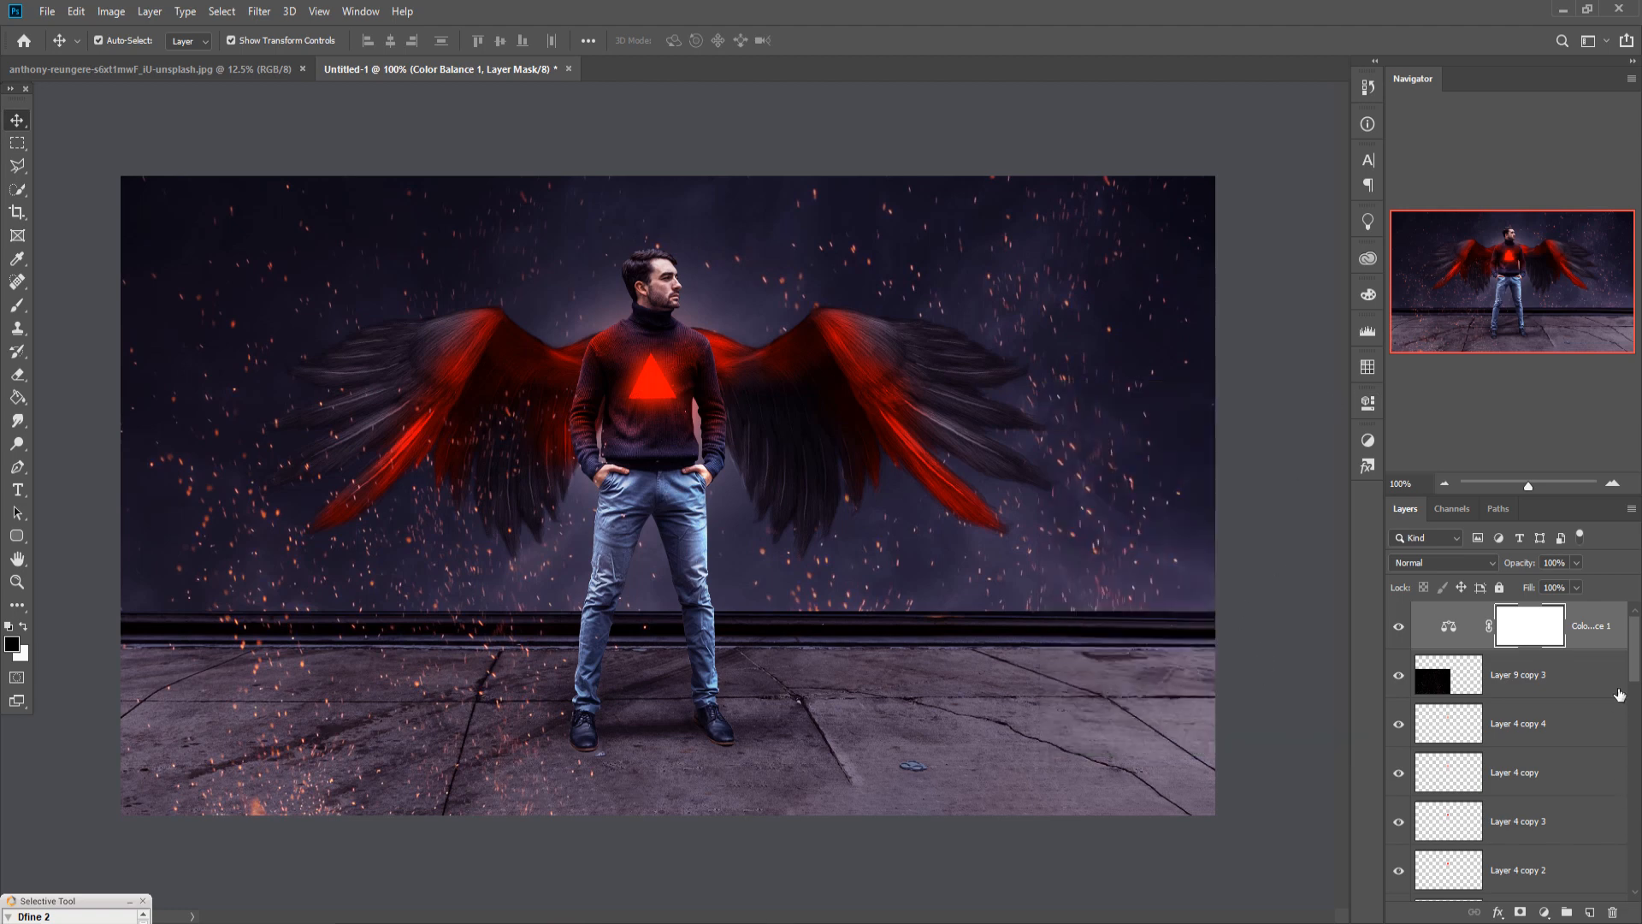
{"action": "left_click", "coordinate": [1618, 643]}
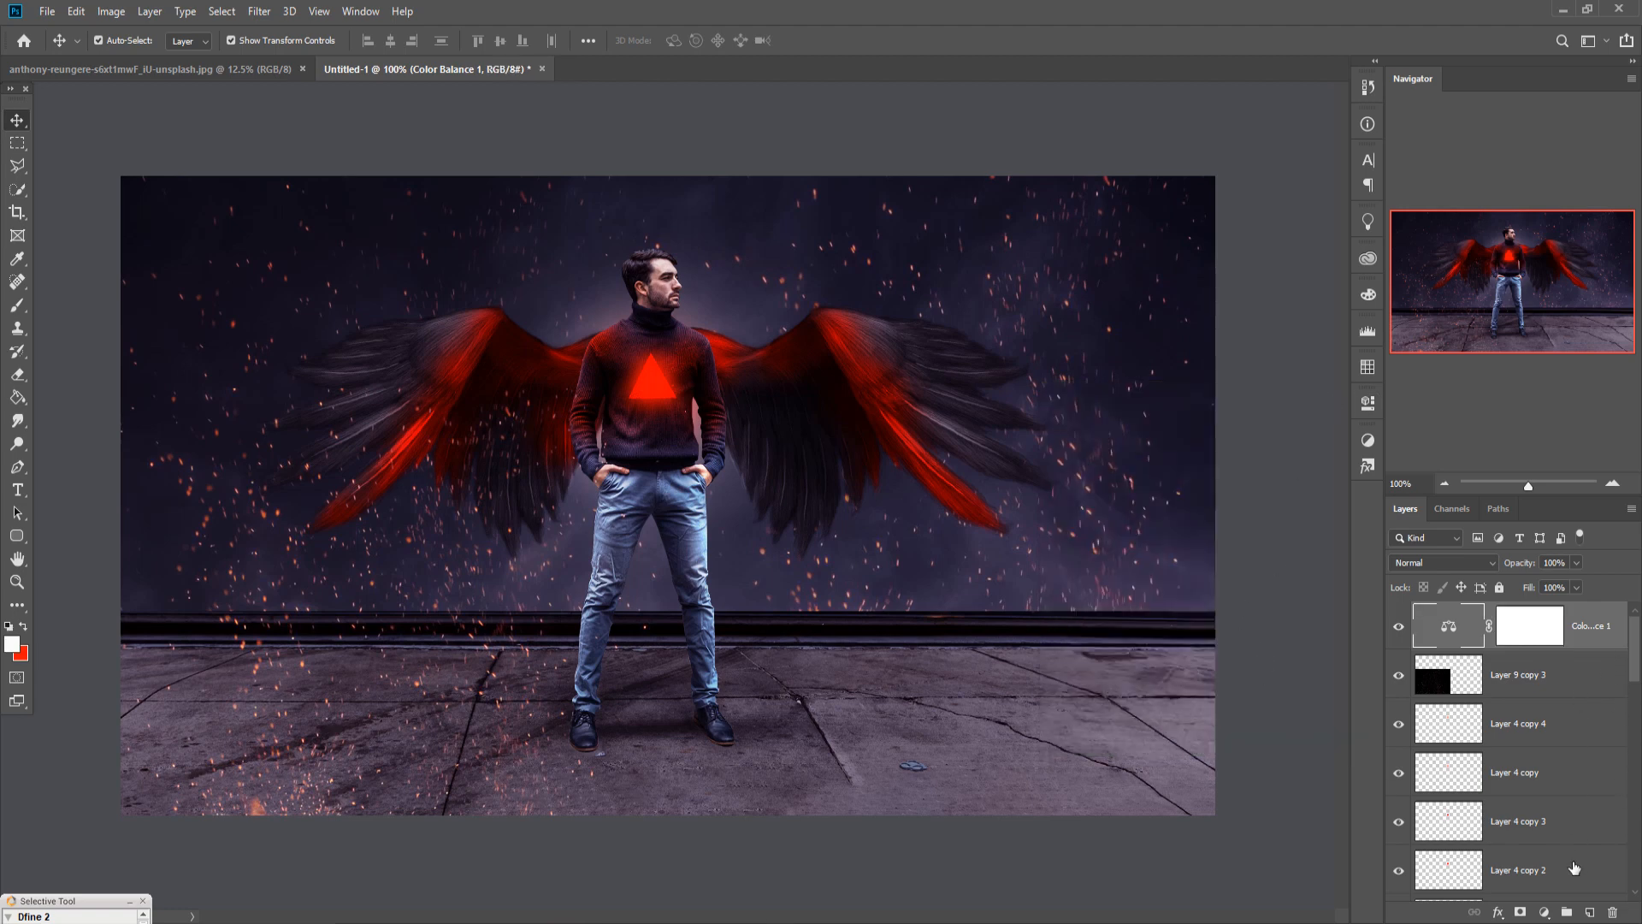
{"action": "left_click", "coordinate": [1549, 914]}
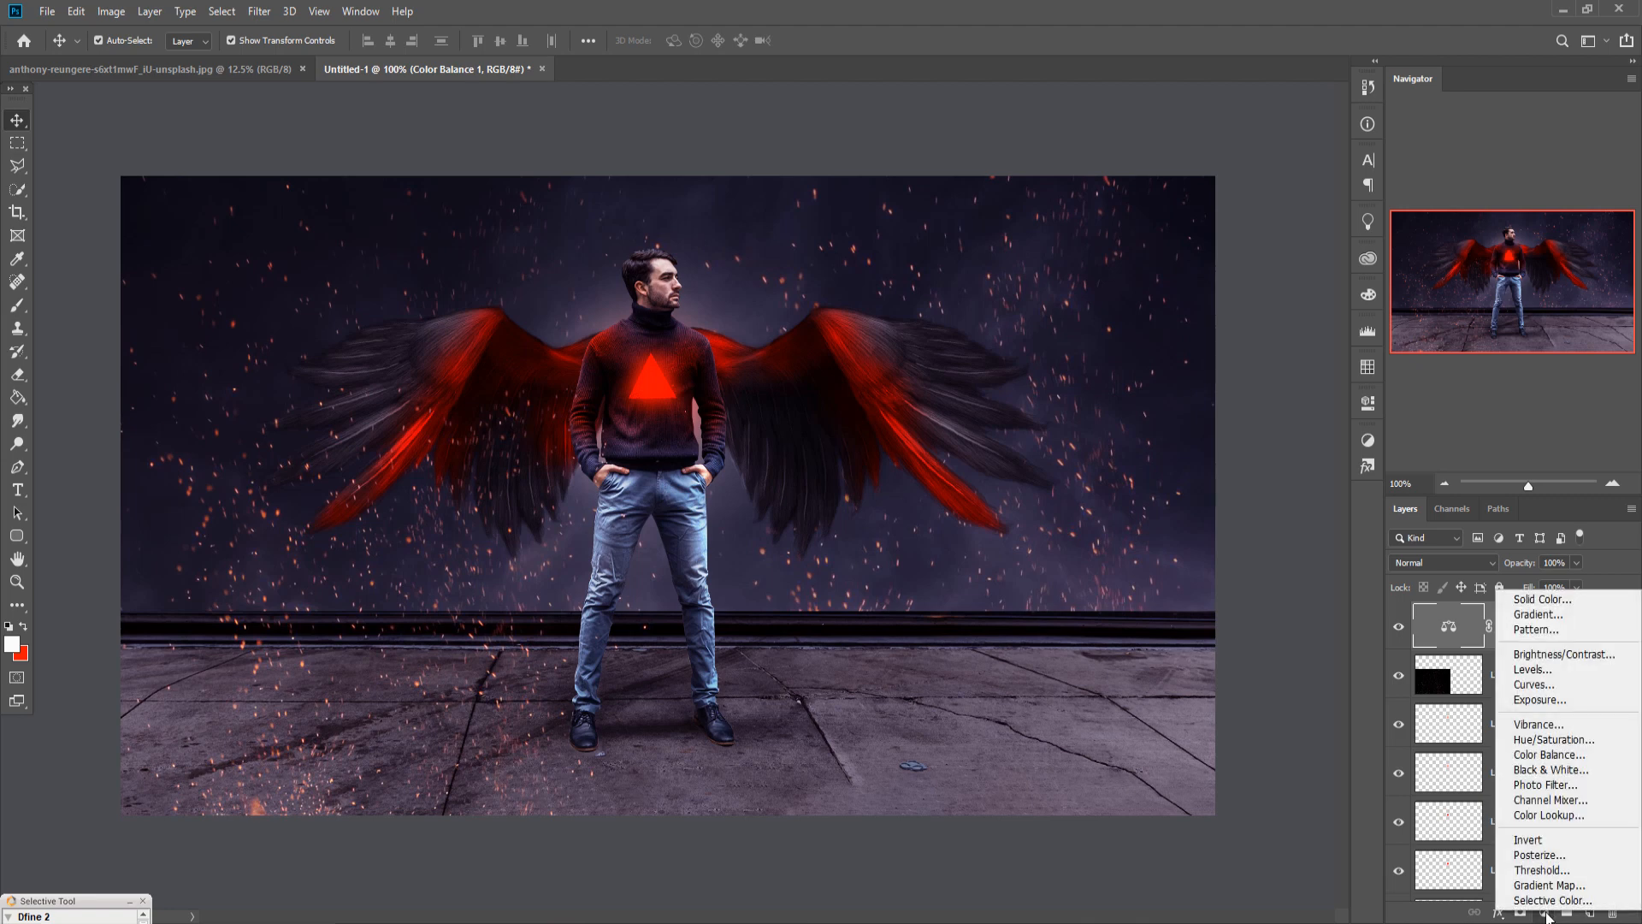
{"action": "left_click", "coordinate": [1330, 668]}
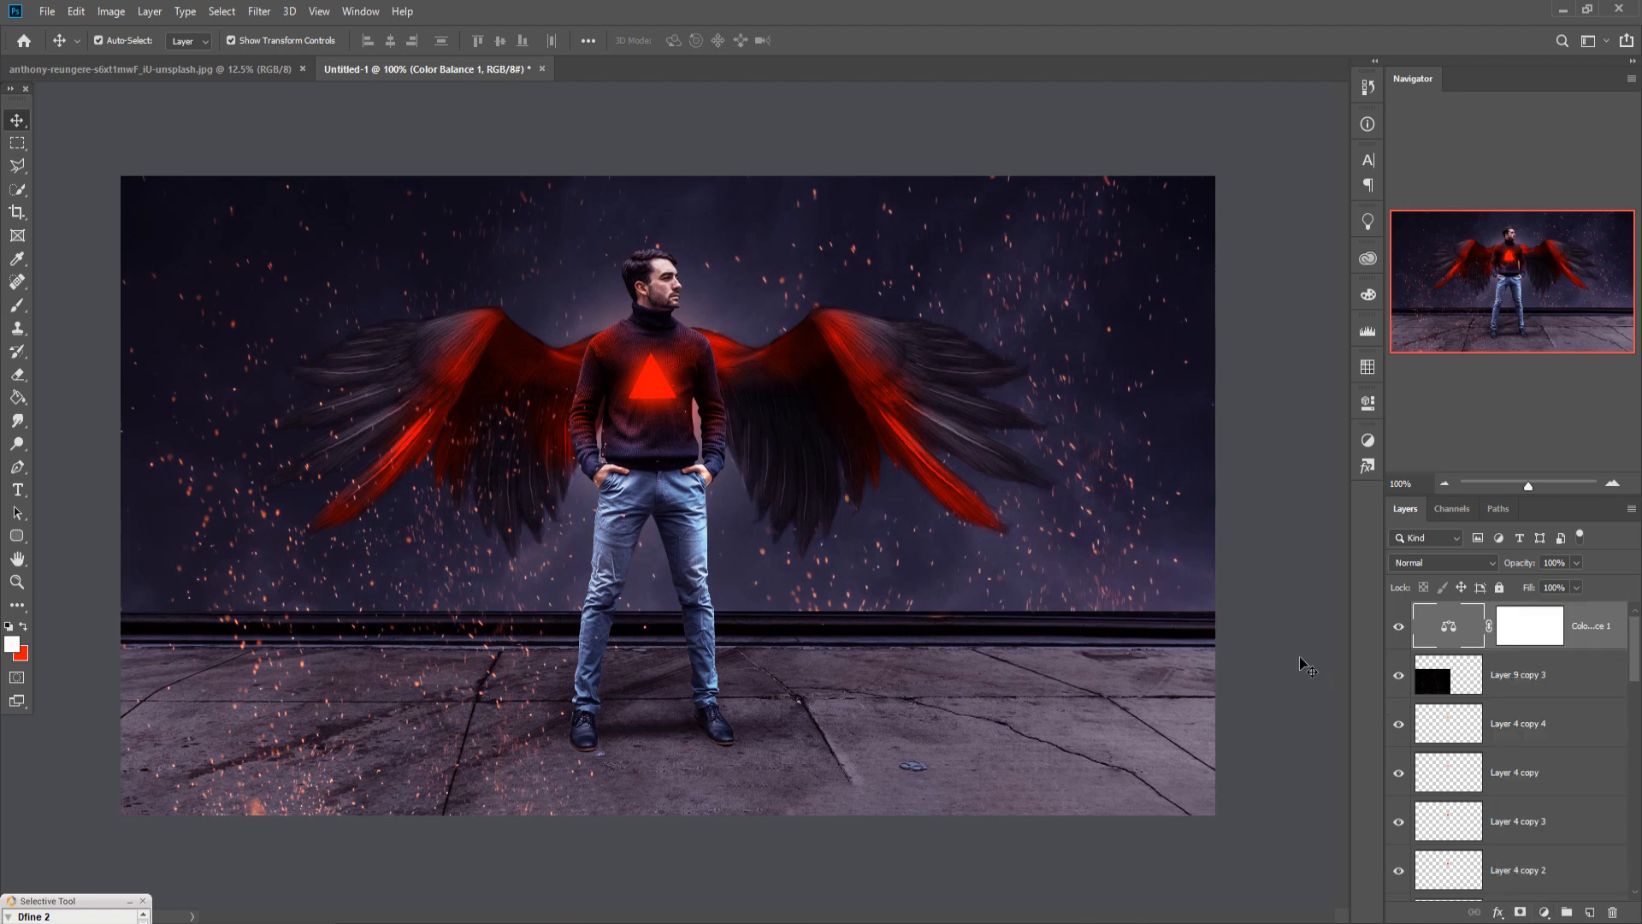
Enlarge the Layer 12 glow to 119.64% and recentre it behind the man's upper body.
{"action": "scroll", "coordinate": [1482, 774], "scroll_direction": "down", "scroll_amount": 11}
{"action": "scroll", "coordinate": [1482, 774], "scroll_direction": "down", "scroll_amount": 4}
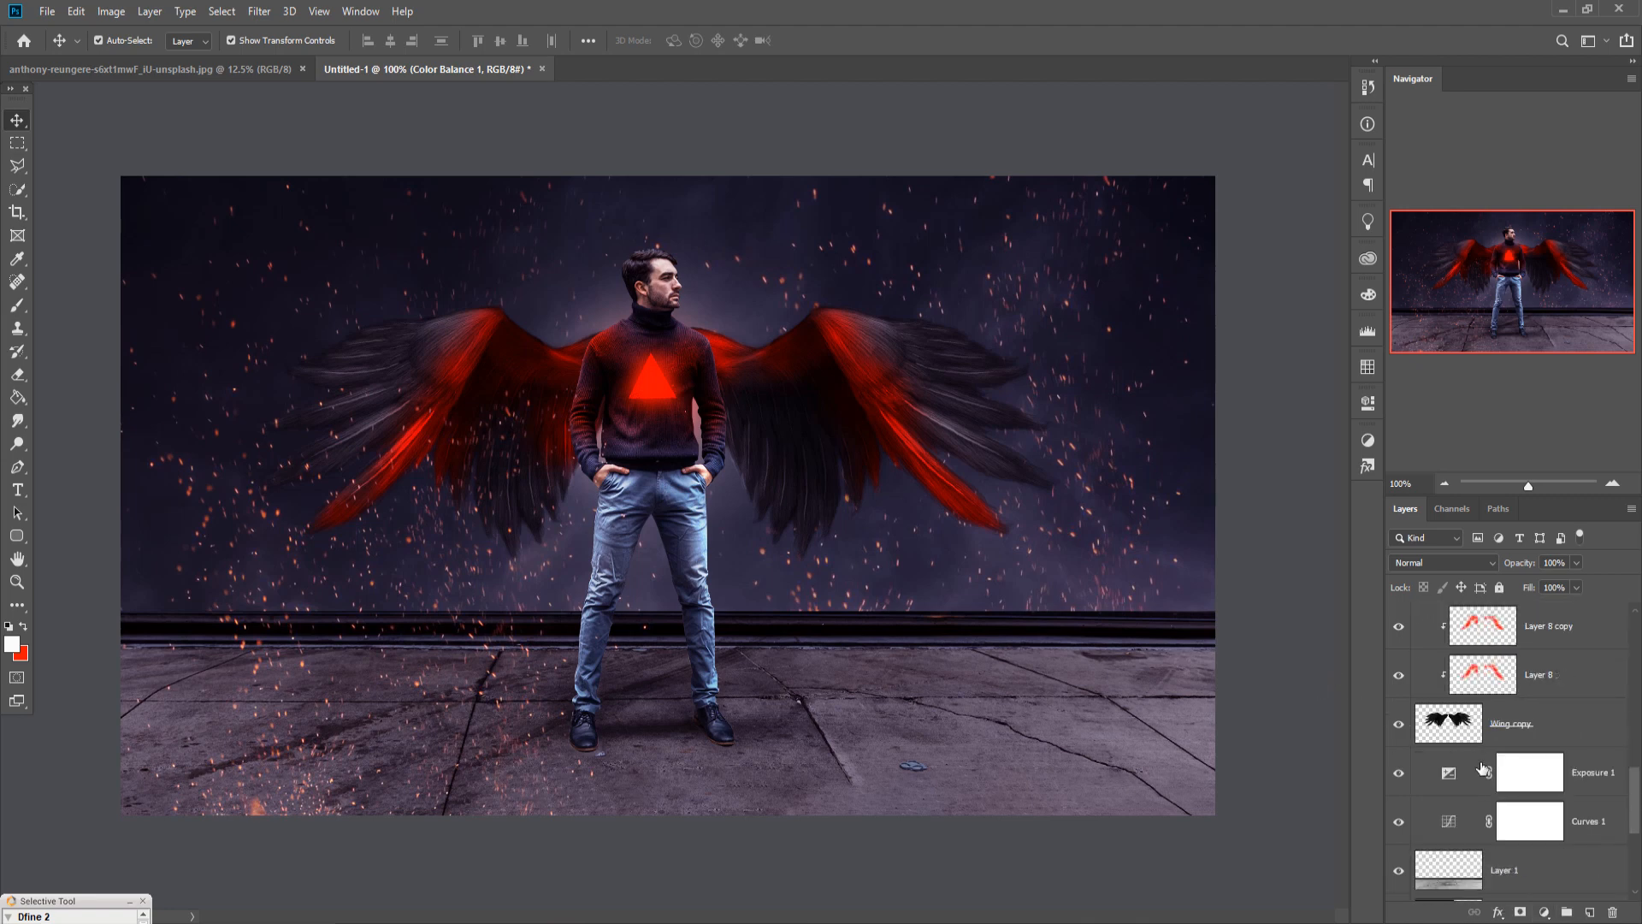
{"action": "scroll", "coordinate": [1482, 765], "scroll_direction": "down", "scroll_amount": 4}
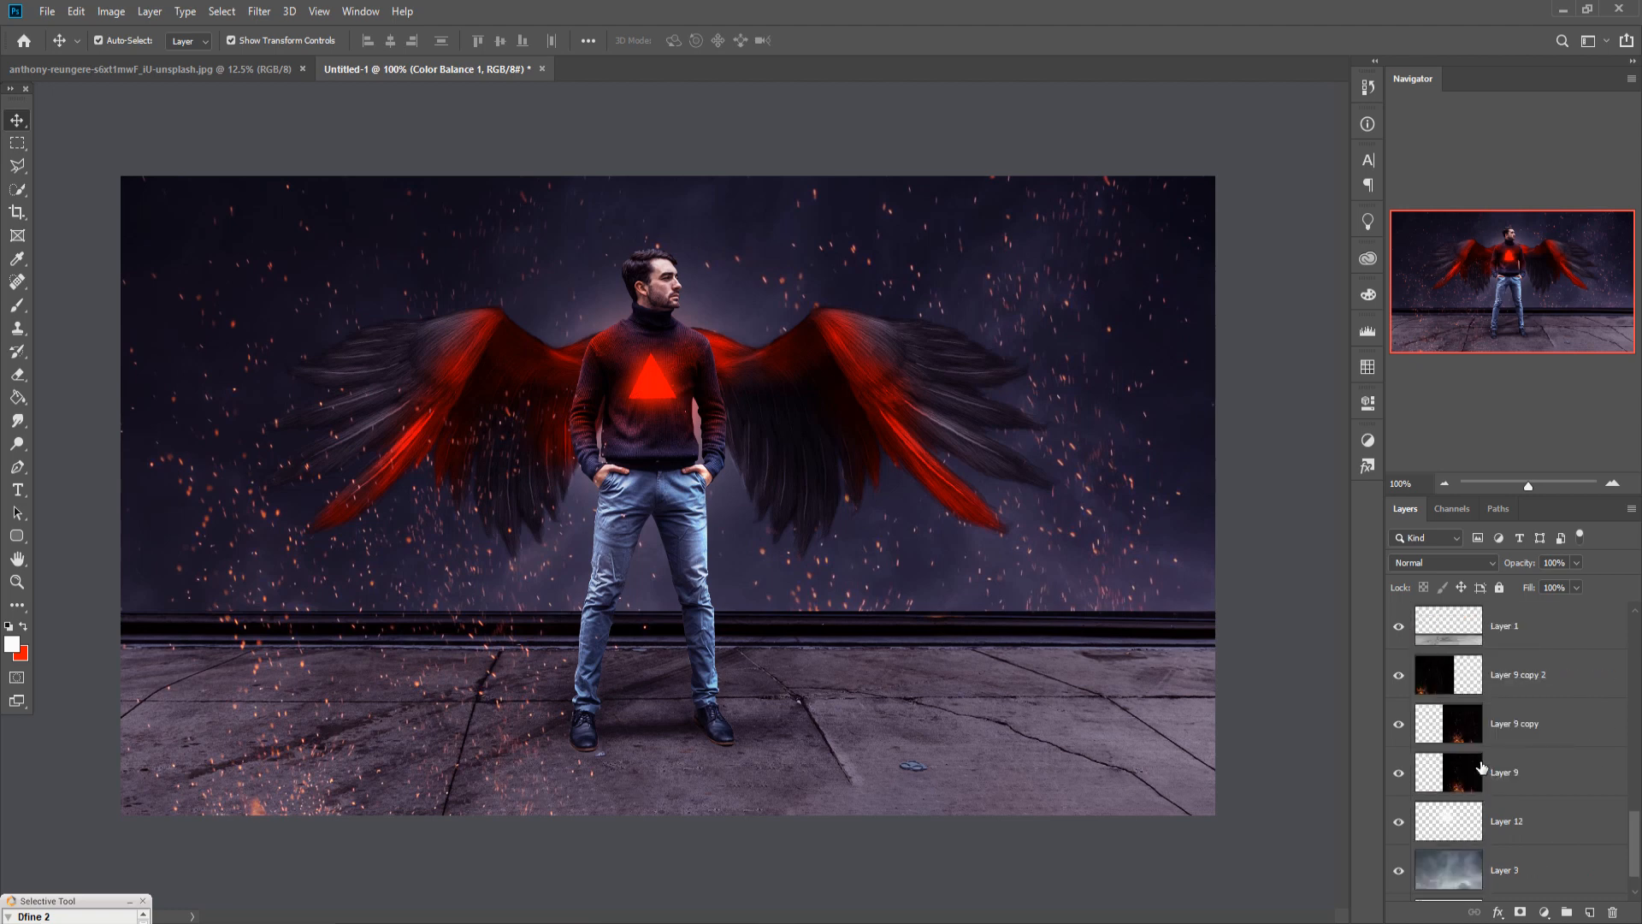
{"action": "left_click", "coordinate": [1473, 763]}
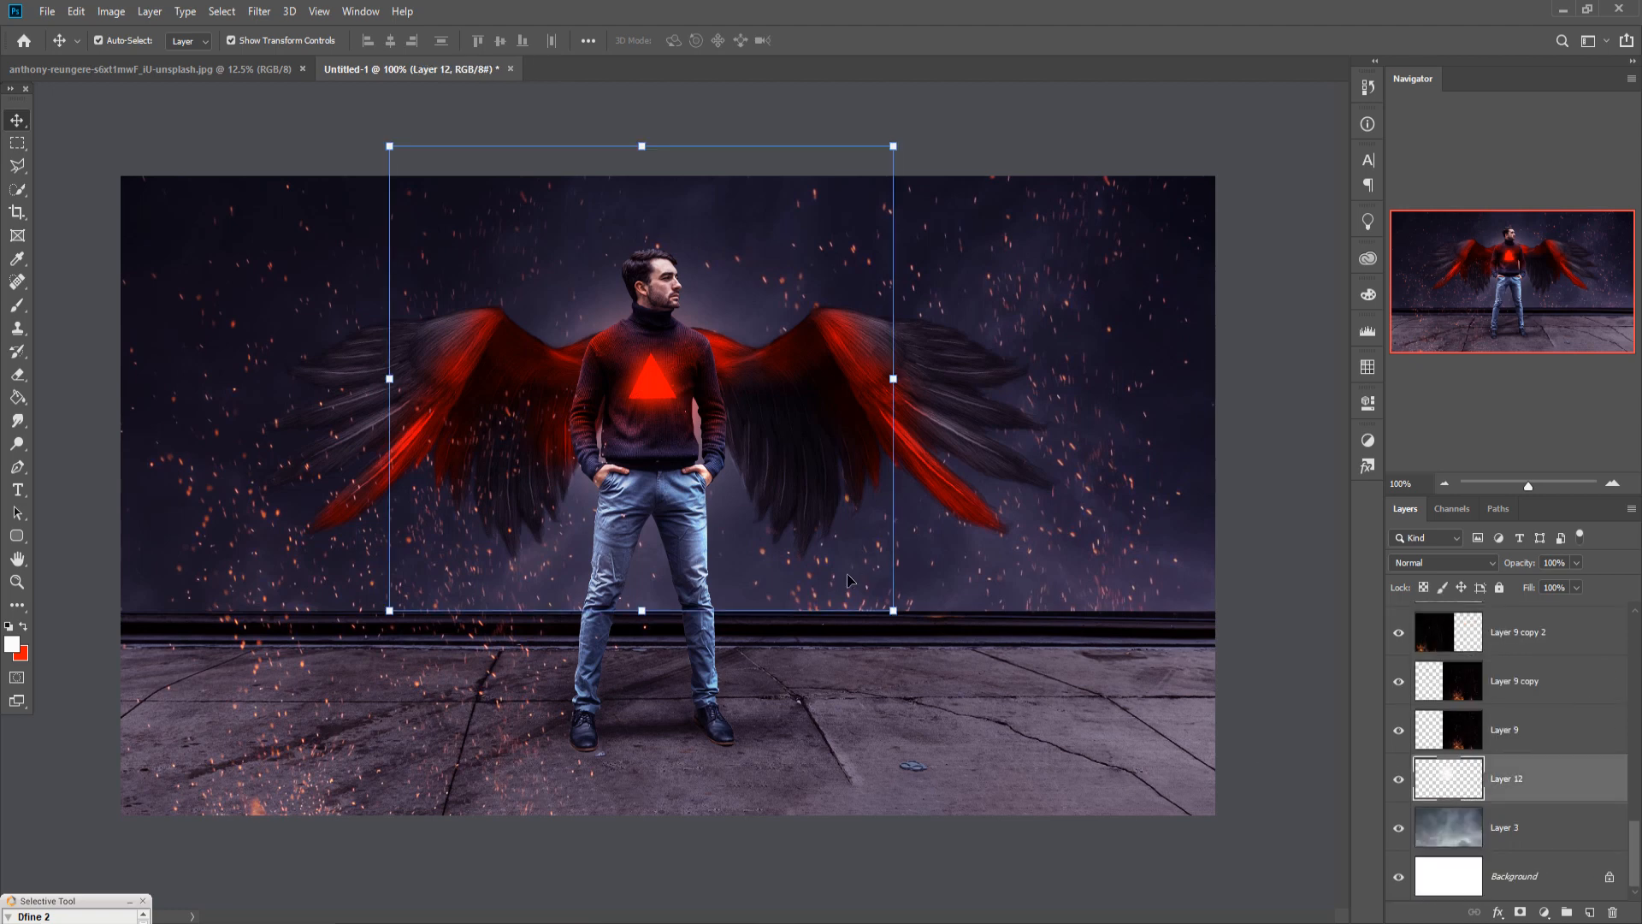
{"action": "left_click_drag", "start_coordinate": [898, 615], "coordinate": [999, 709]}
{"action": "left_click_drag", "start_coordinate": [744, 508], "coordinate": [689, 438]}
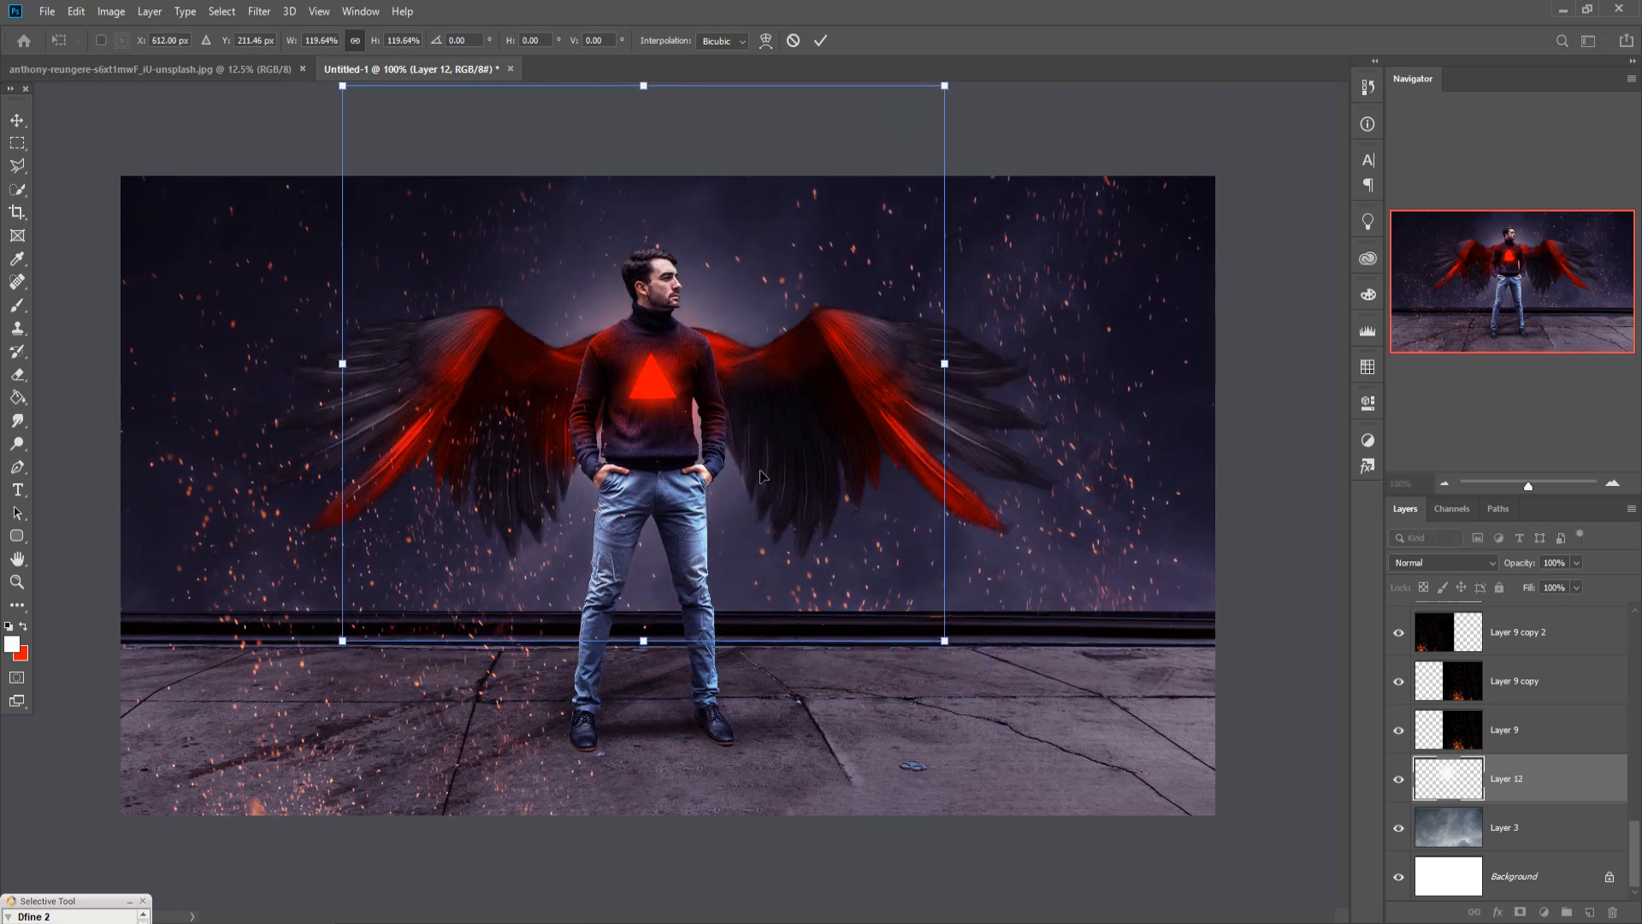
{"action": "left_click", "coordinate": [820, 40]}
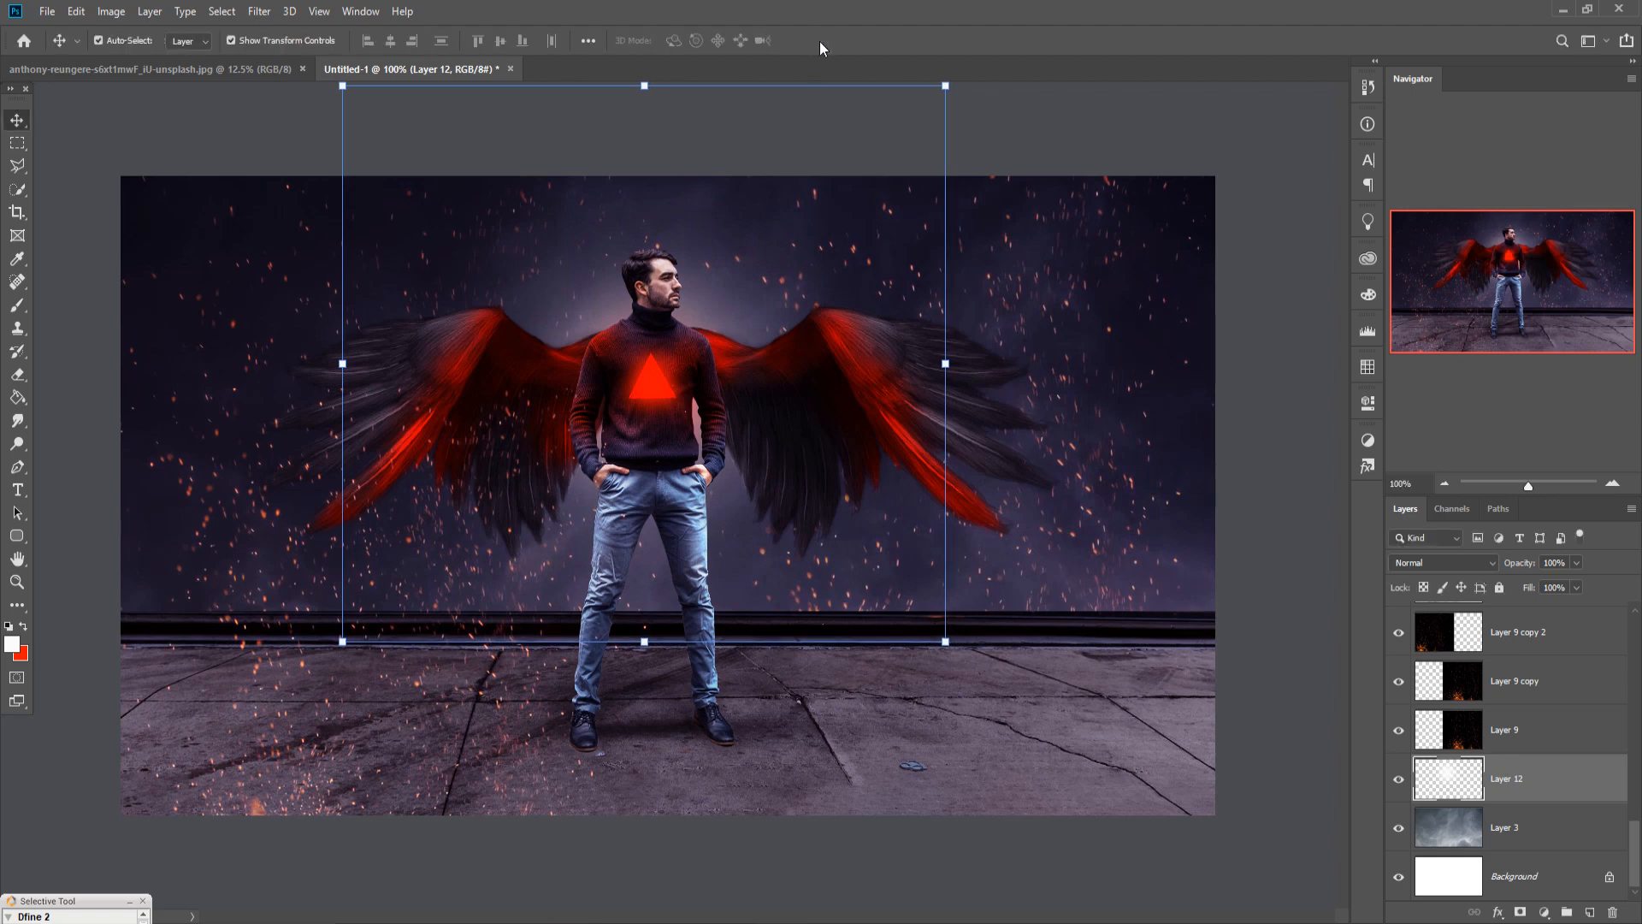
Stamp all visible layers into a new layer above Color Balance 1 and duplicate that merged layer.
{"action": "left_click", "coordinate": [1571, 635]}
{"action": "scroll", "coordinate": [1568, 640], "scroll_direction": "up", "scroll_amount": 5}
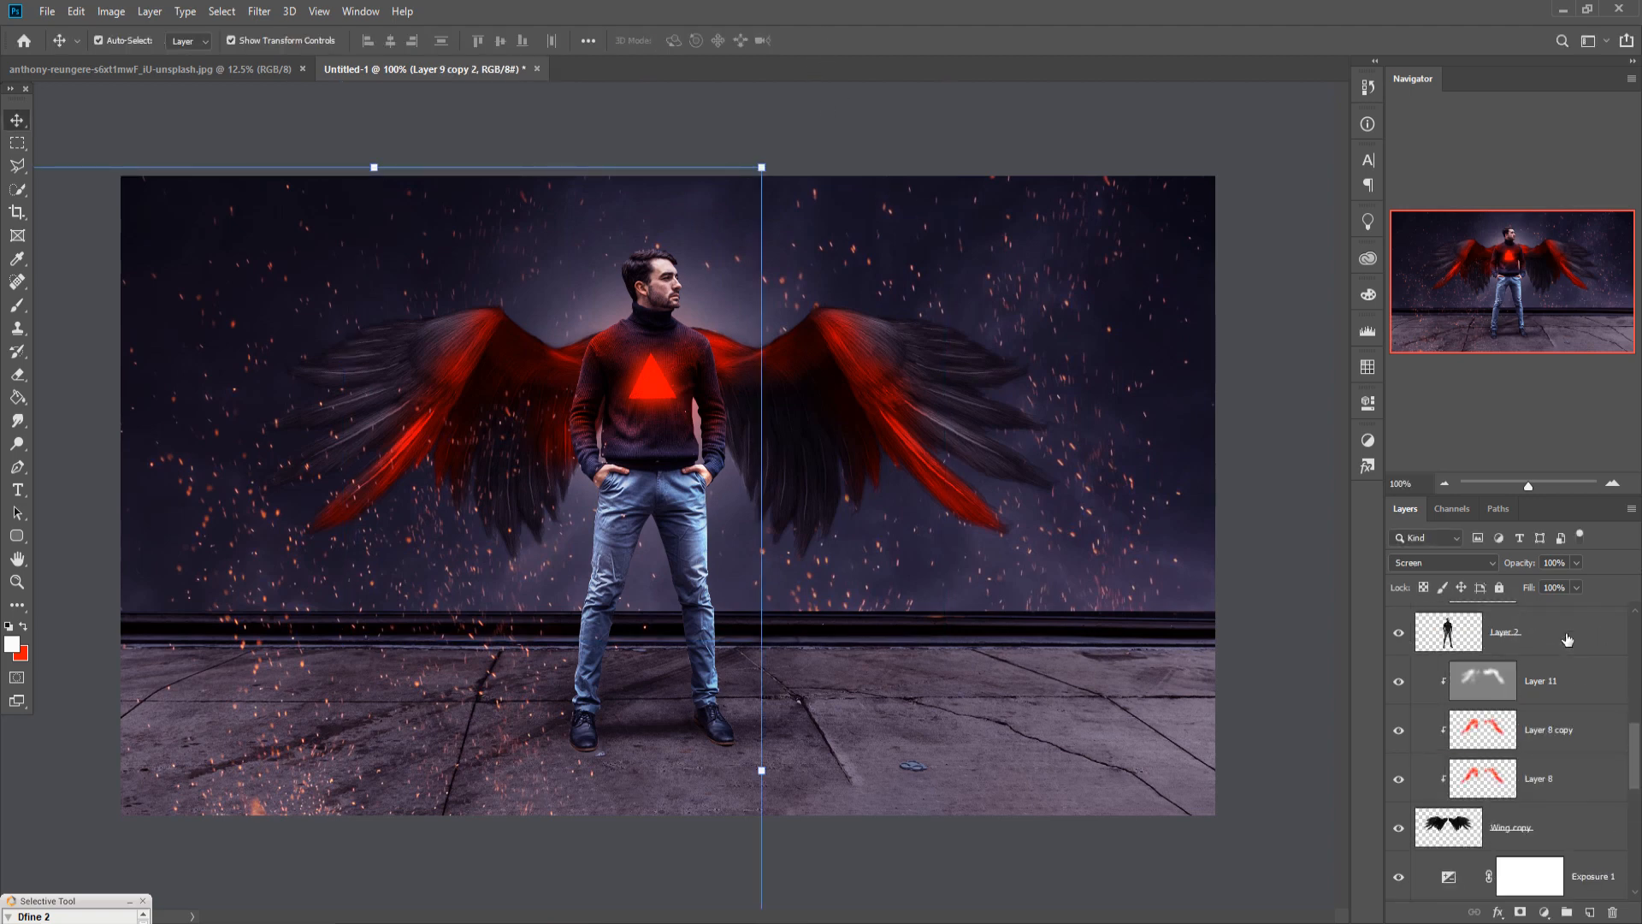
{"action": "scroll", "coordinate": [1568, 640], "scroll_direction": "up", "scroll_amount": 3}
{"action": "left_click", "coordinate": [1594, 632]}
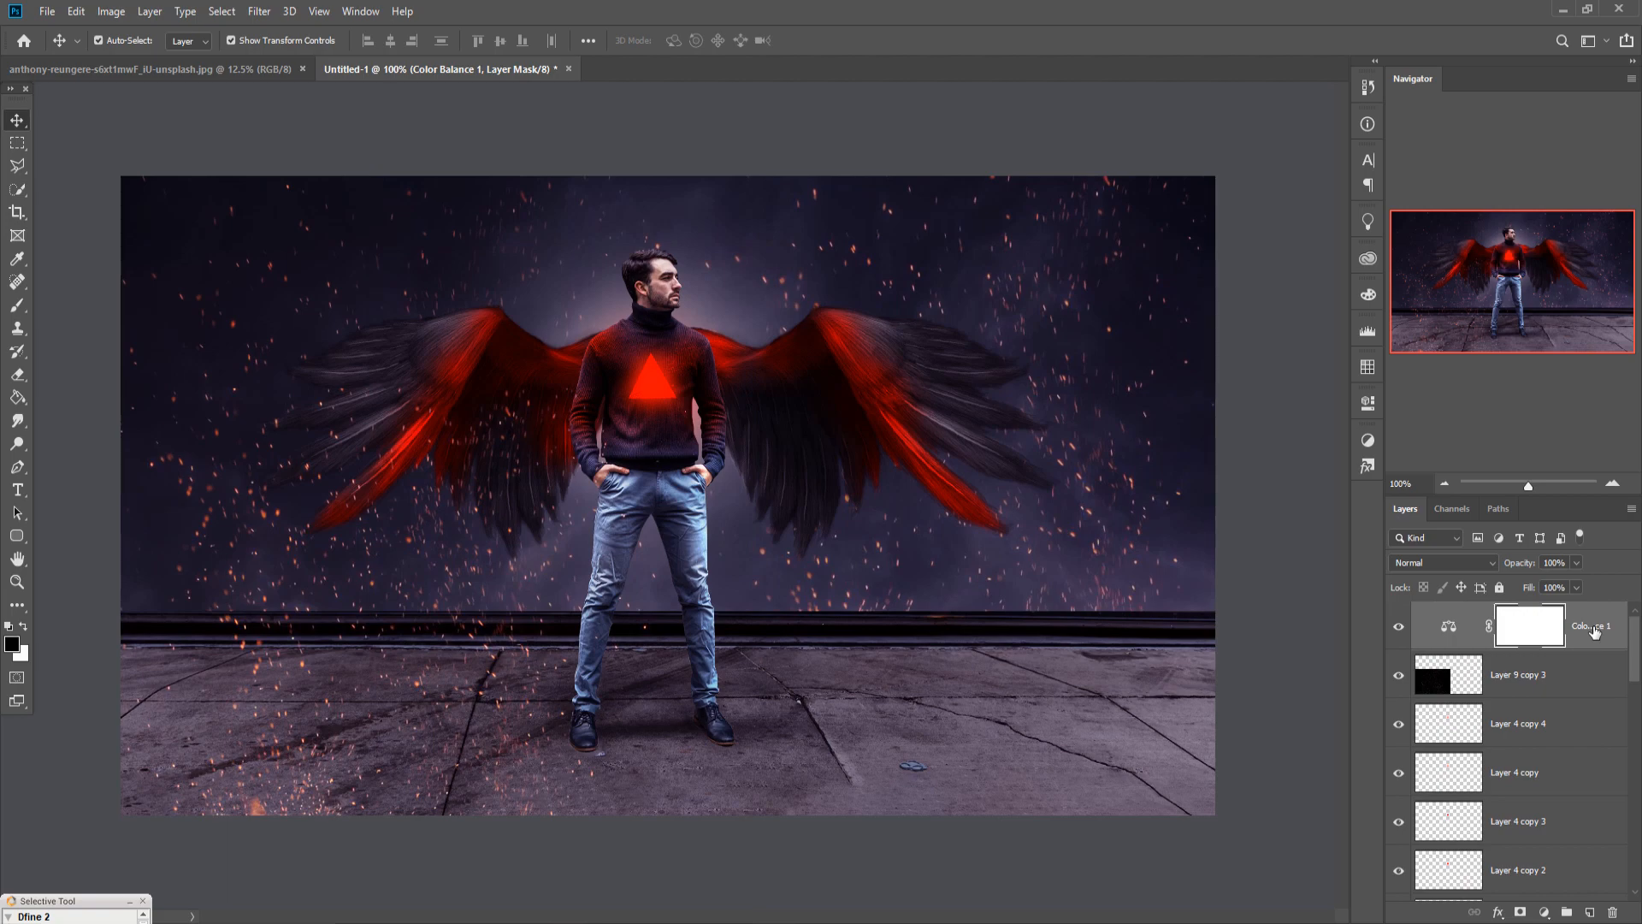
{"action": "key", "text": "ctrl+shift+alt+e"}
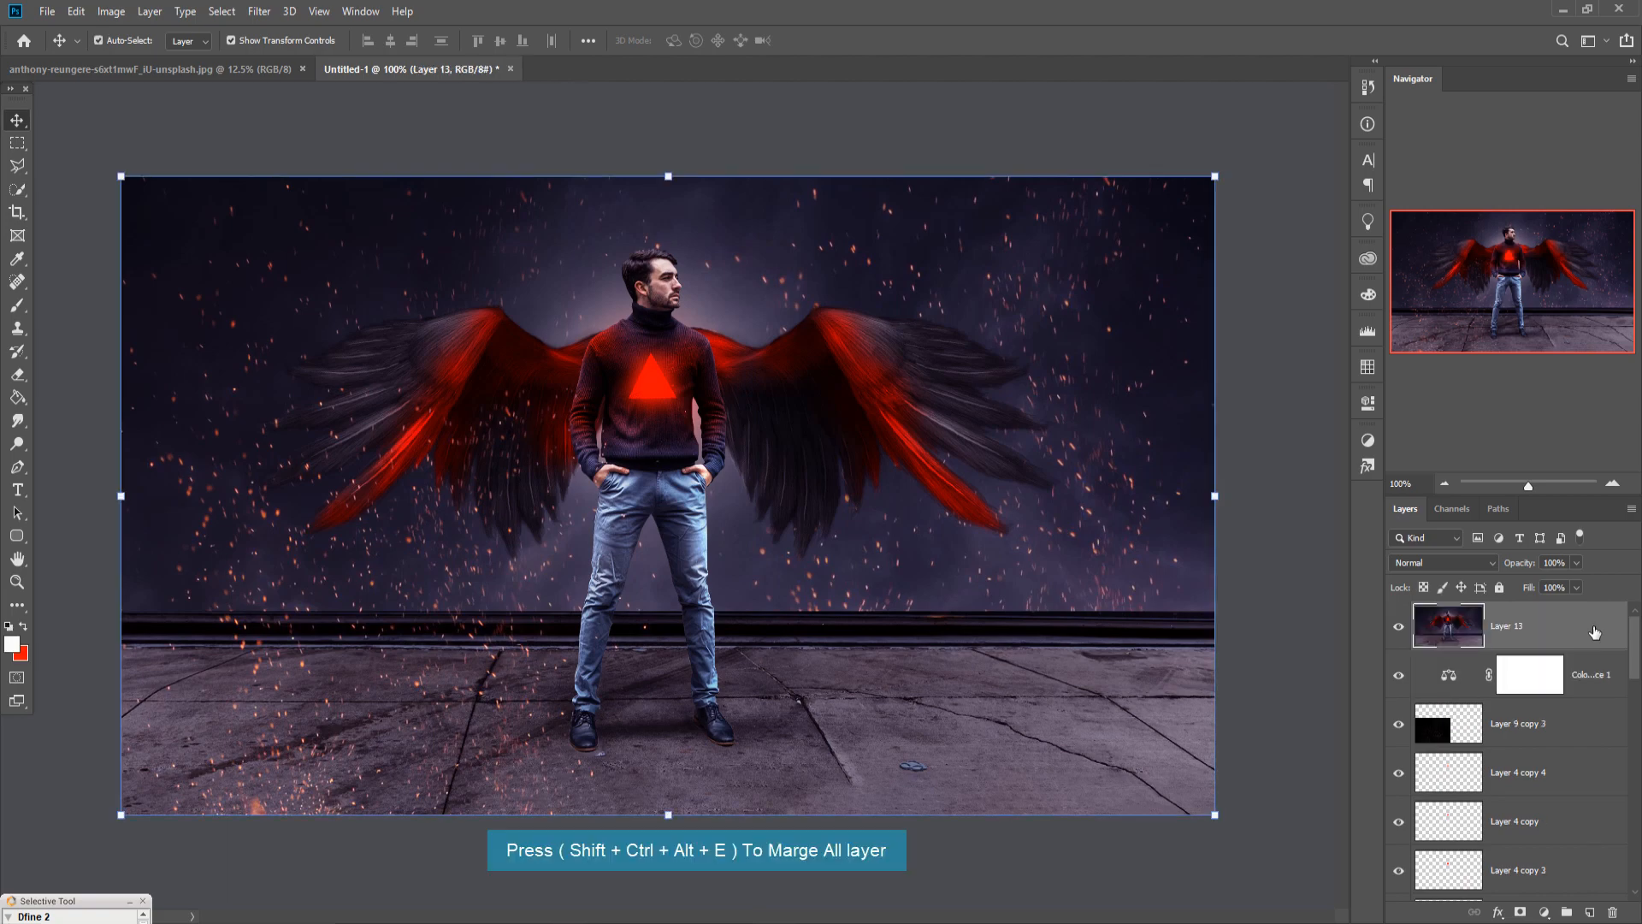
{"action": "right_click", "coordinate": [1588, 624]}
{"action": "left_click", "coordinate": [1403, 268]}
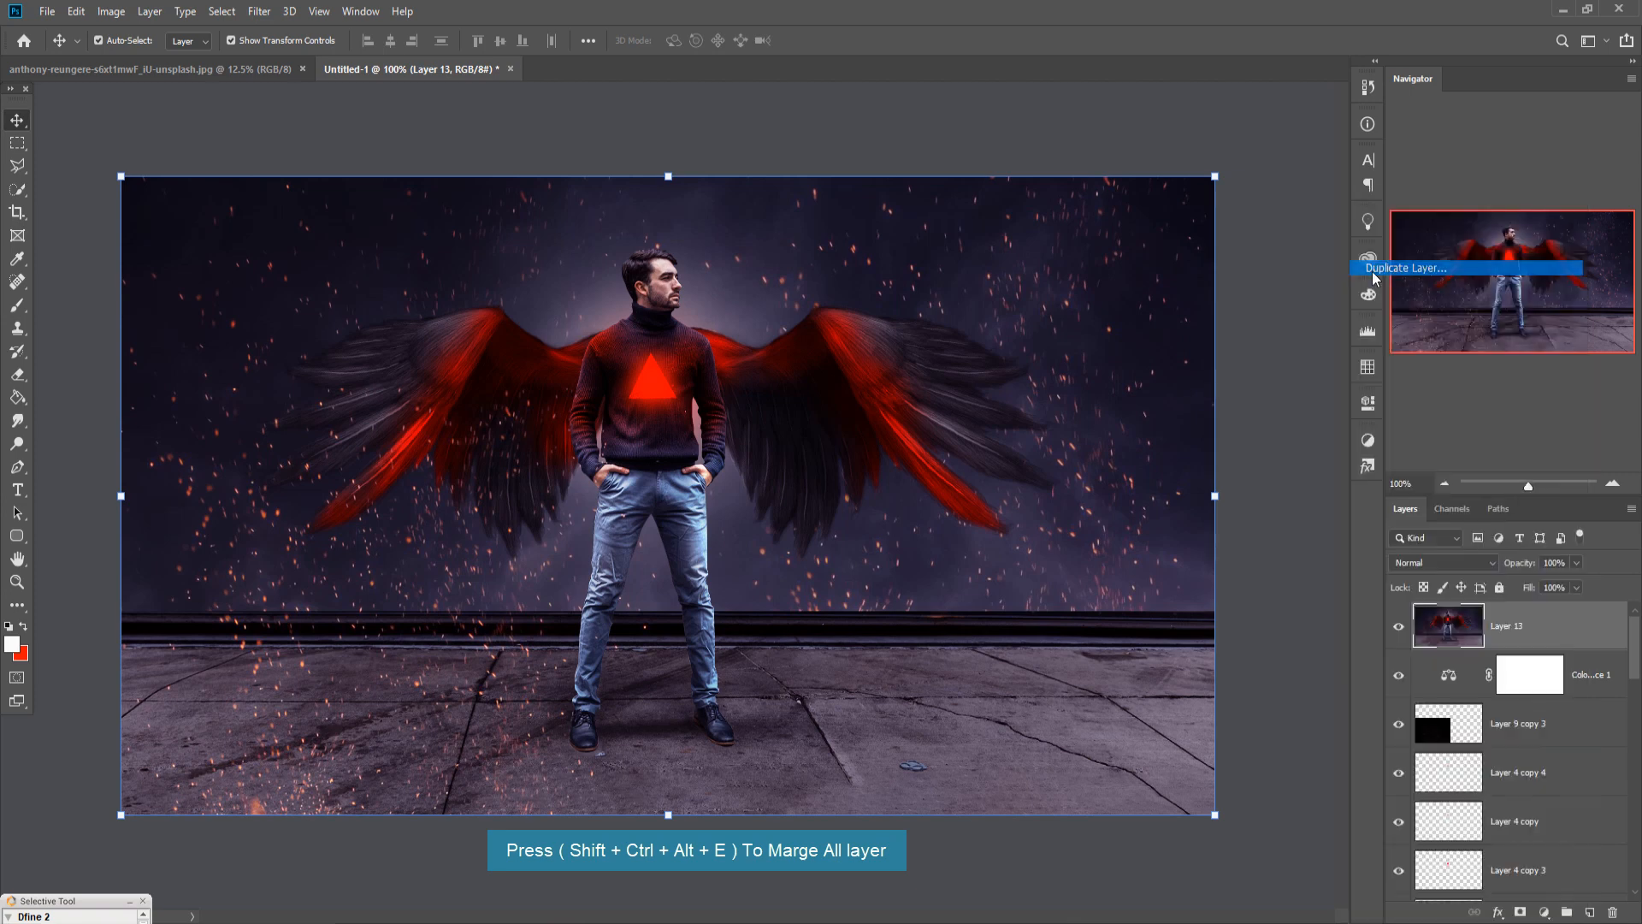
{"action": "left_click", "coordinate": [972, 267]}
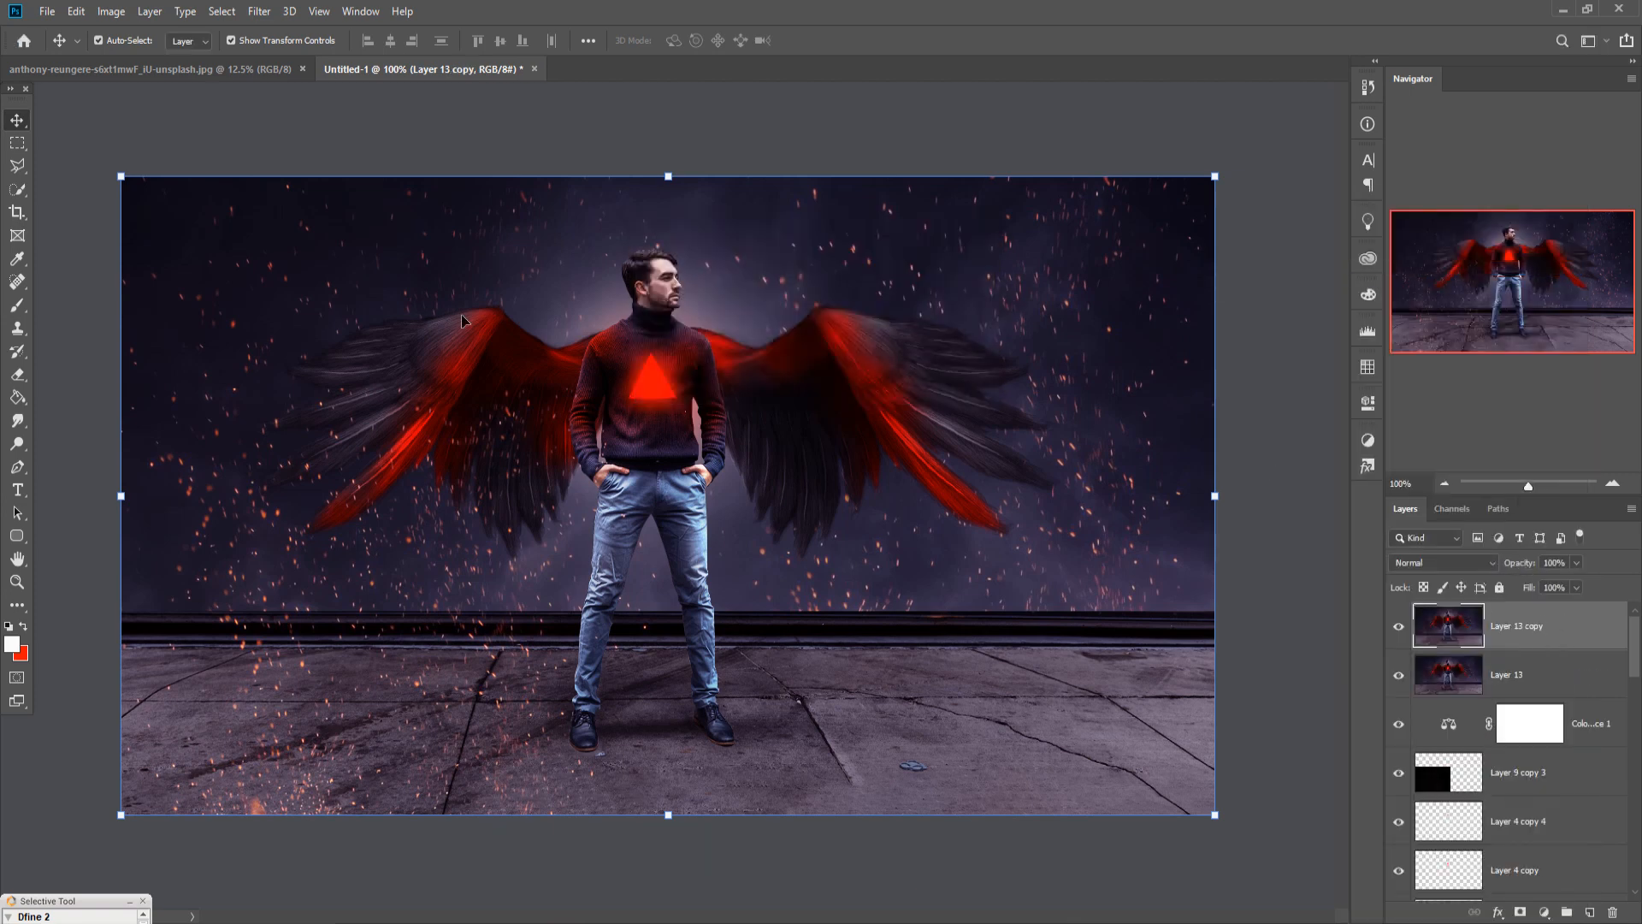
Open the Camera Raw Filter on the duplicated merged layer and darken the image edges with a post-crop vignette.
{"action": "left_click", "coordinate": [257, 11]}
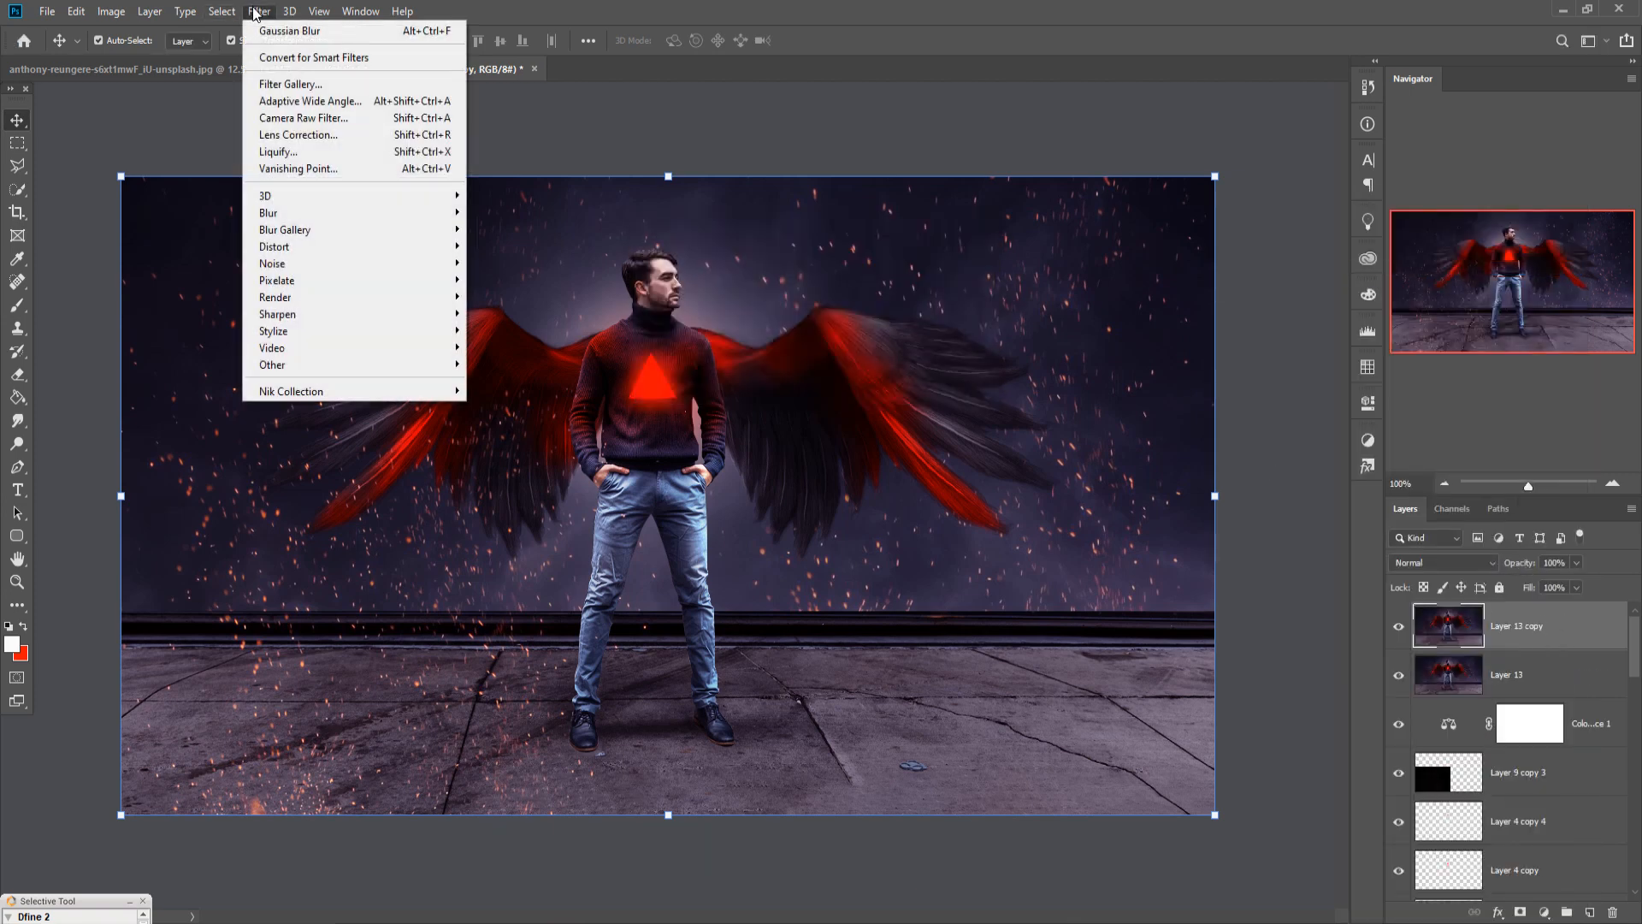
{"action": "left_click", "coordinate": [304, 118]}
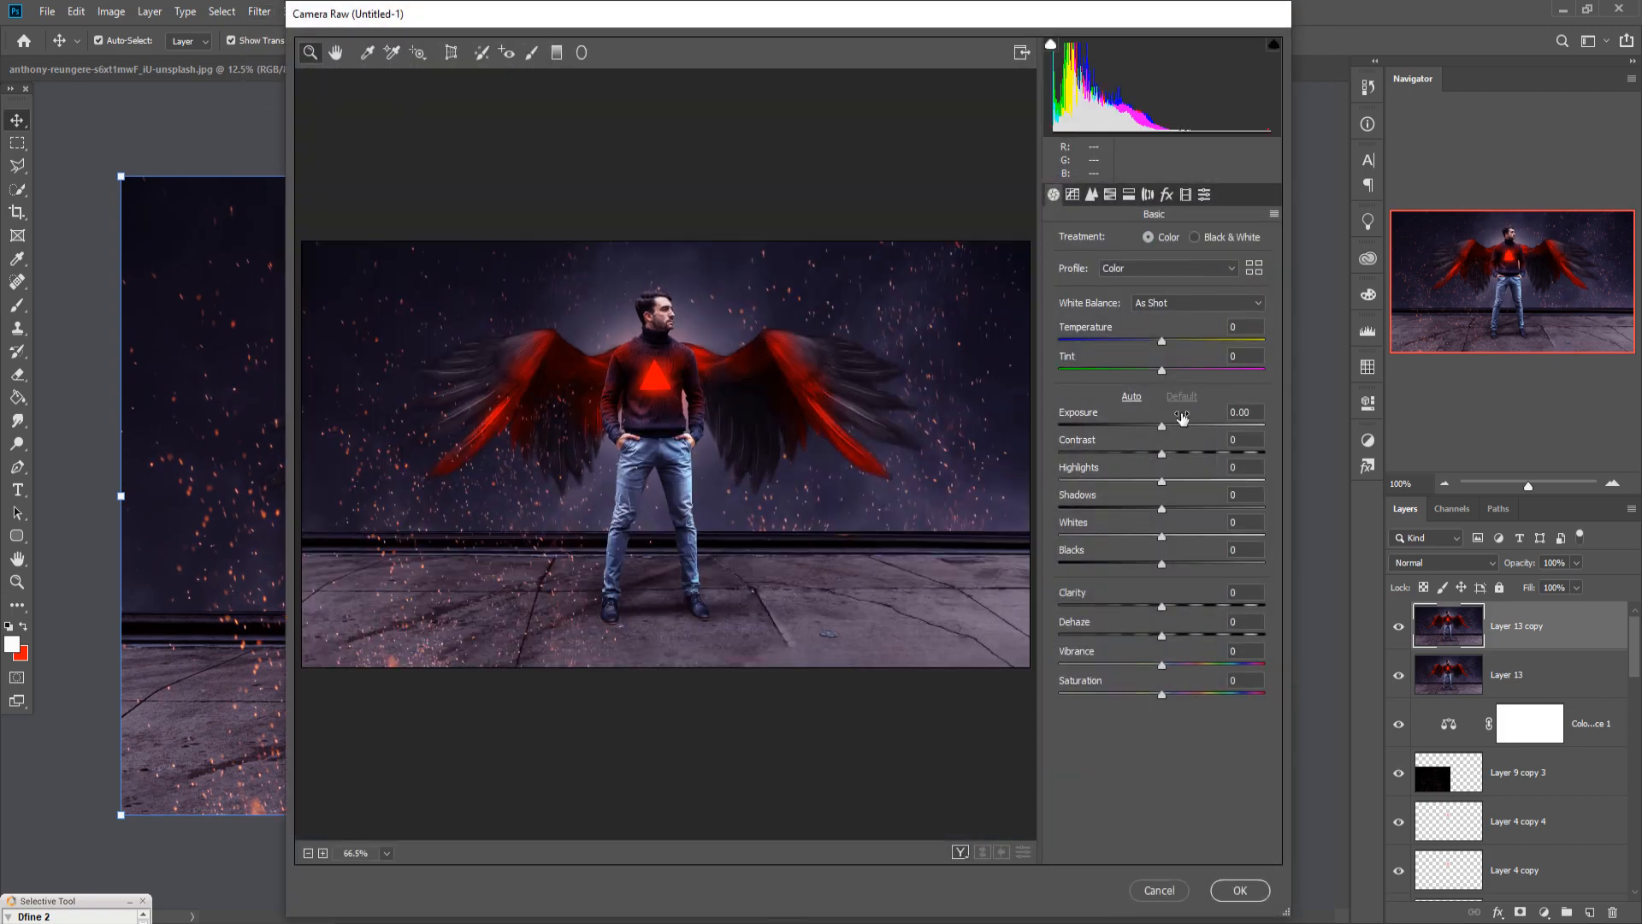
{"action": "left_click", "coordinate": [1166, 194]}
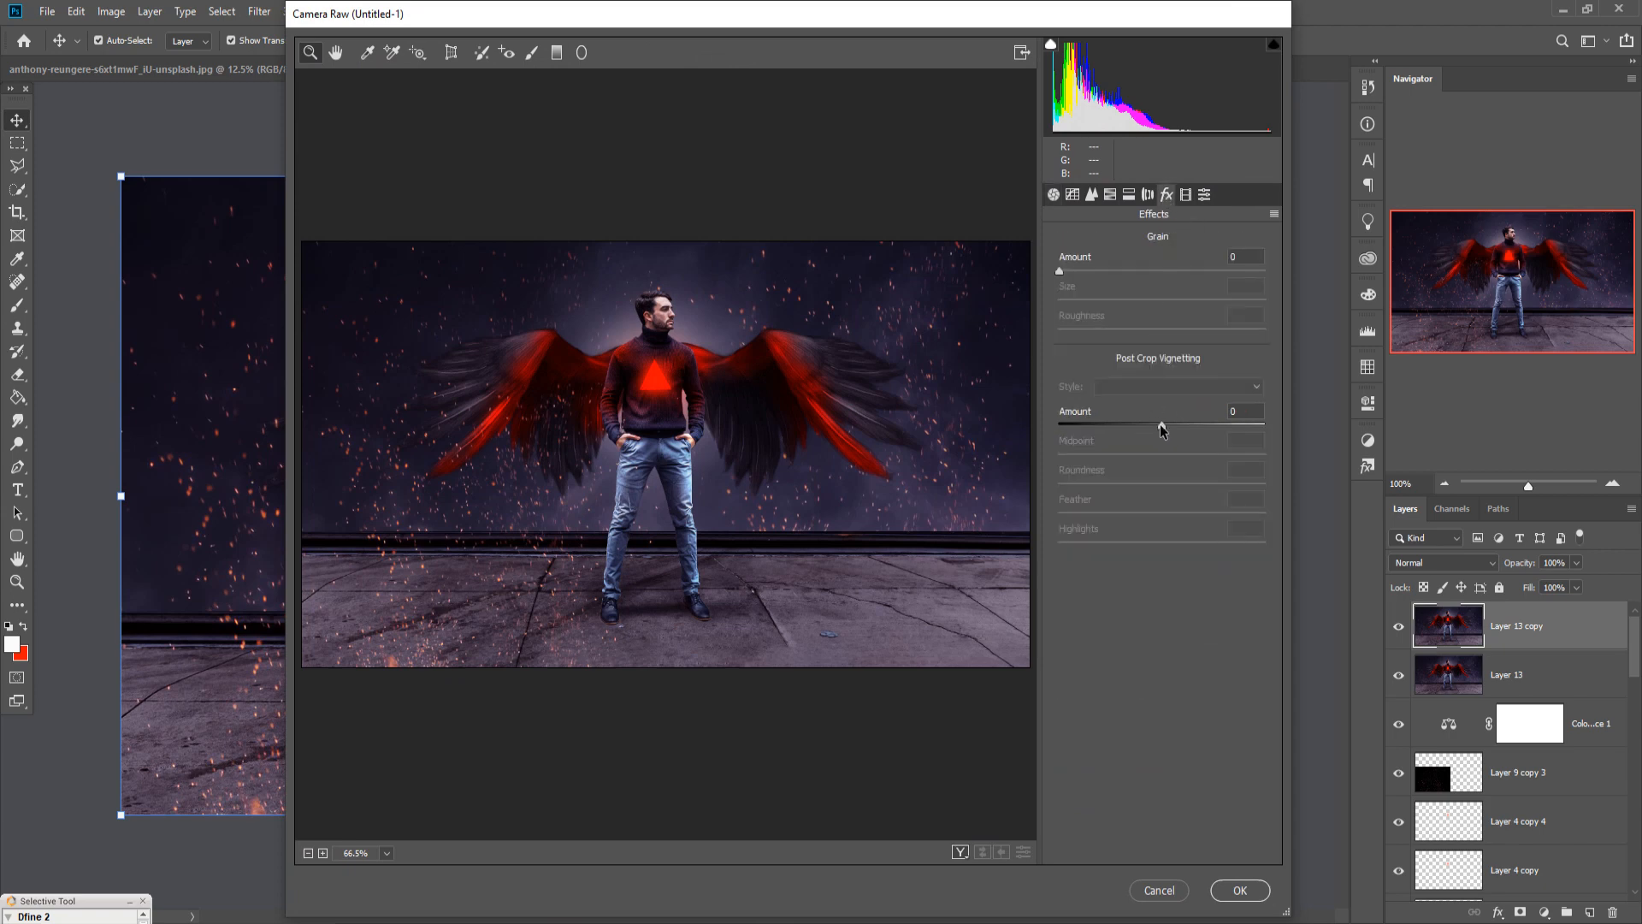
{"action": "left_click_drag", "start_coordinate": [1159, 424], "coordinate": [1099, 425]}
Apply Camera Raw split toning with highlights at hue 44, saturation 21 and shadows at hue 200, saturation 19.
{"action": "left_click", "coordinate": [1130, 198]}
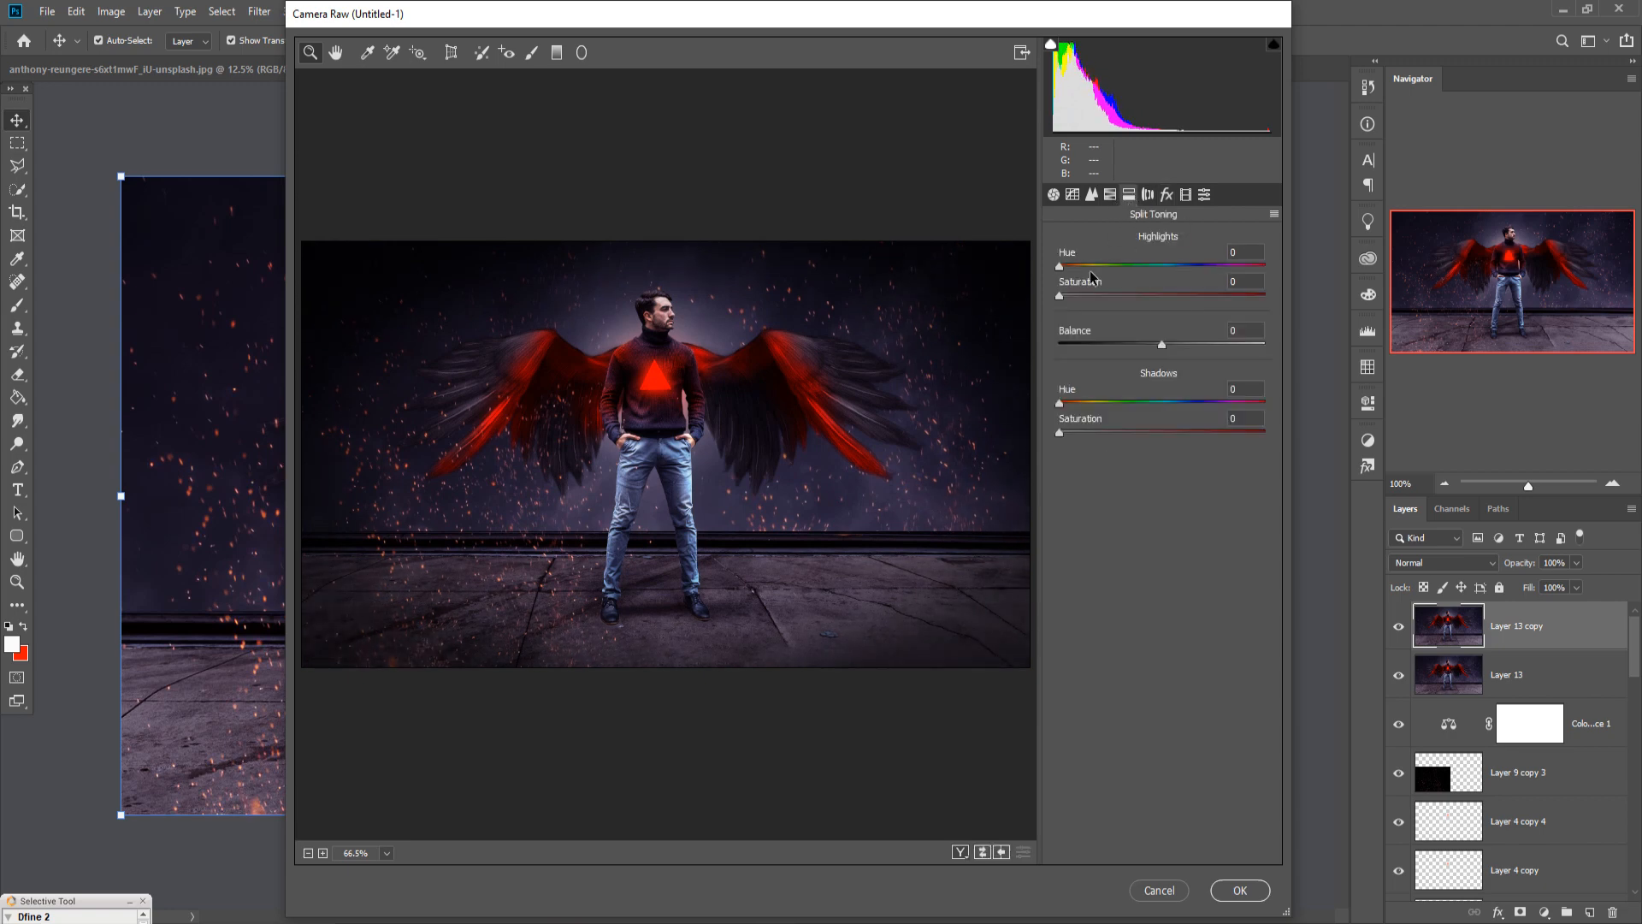
{"action": "left_click_drag", "start_coordinate": [1060, 267], "coordinate": [1101, 298]}
{"action": "left_click_drag", "start_coordinate": [1061, 403], "coordinate": [1175, 405]}
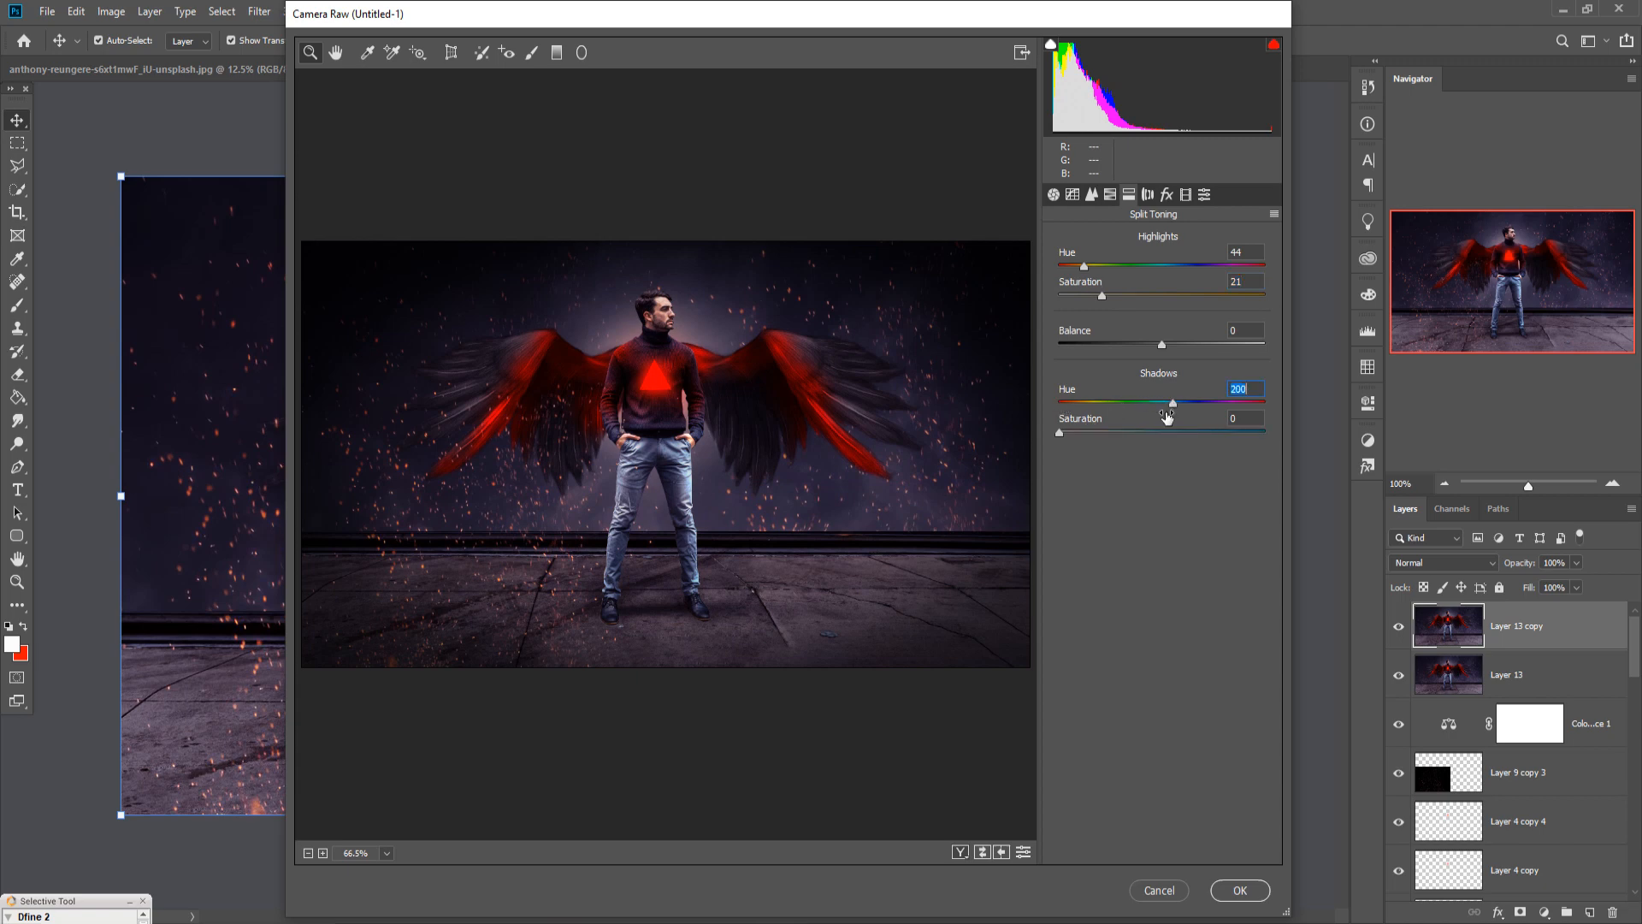
{"action": "left_click_drag", "start_coordinate": [1060, 432], "coordinate": [1099, 431]}
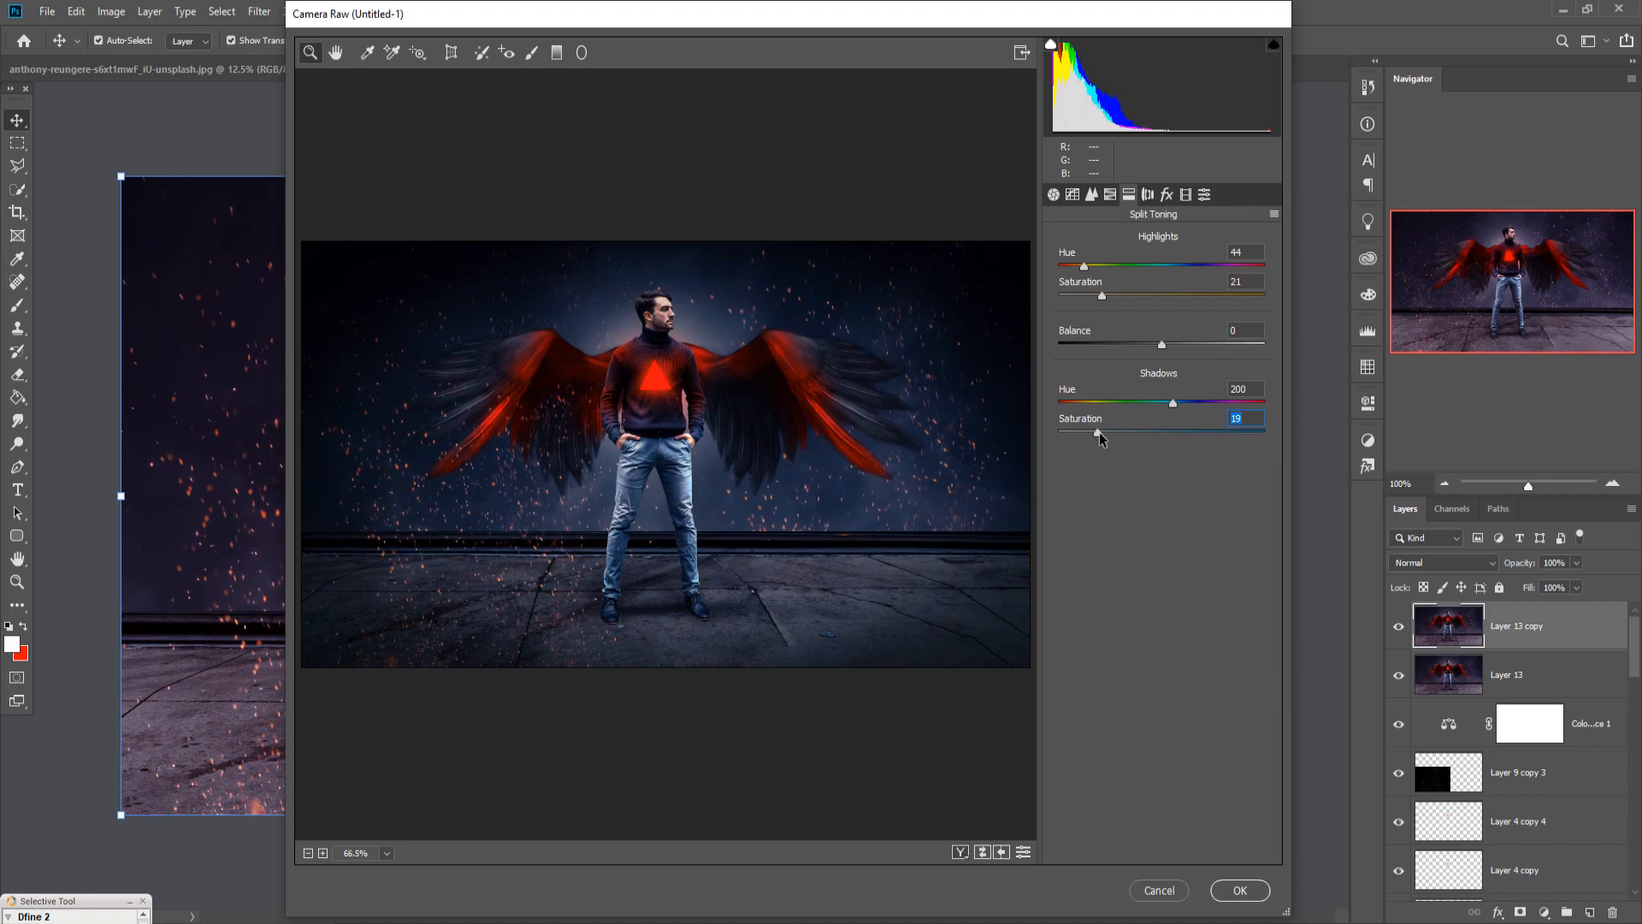
{"action": "left_click", "coordinate": [1241, 889]}
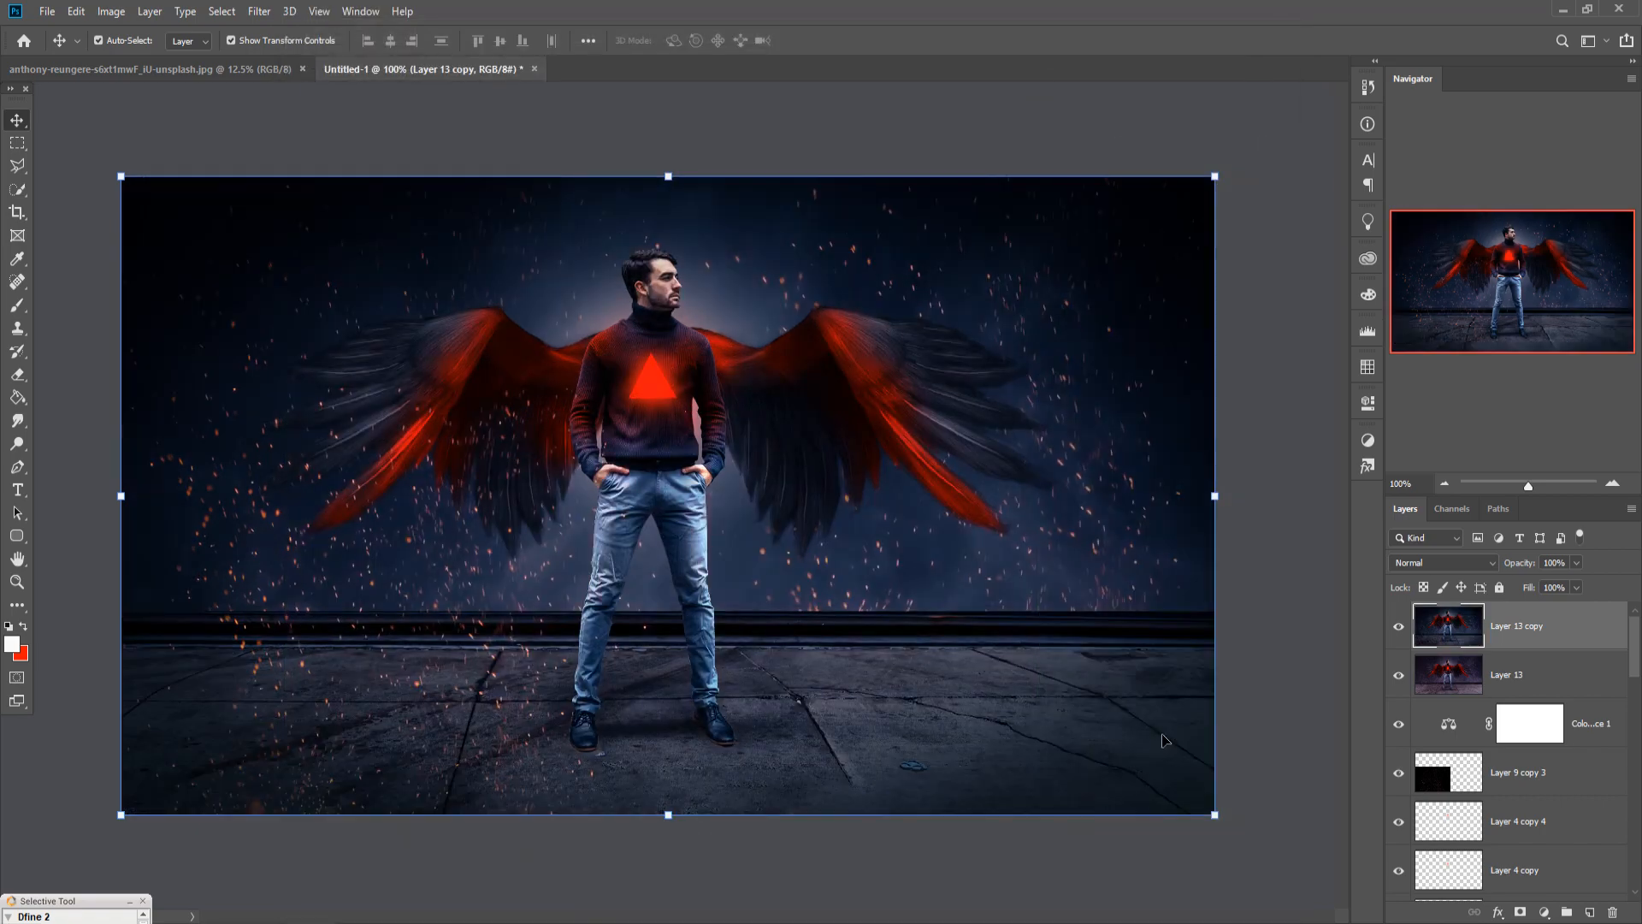
Apply the Color Efex Pro 4 Cross Processing filter to the graded merged layer, with its Shadows setting raised slightly.
{"action": "left_click", "coordinate": [255, 11]}
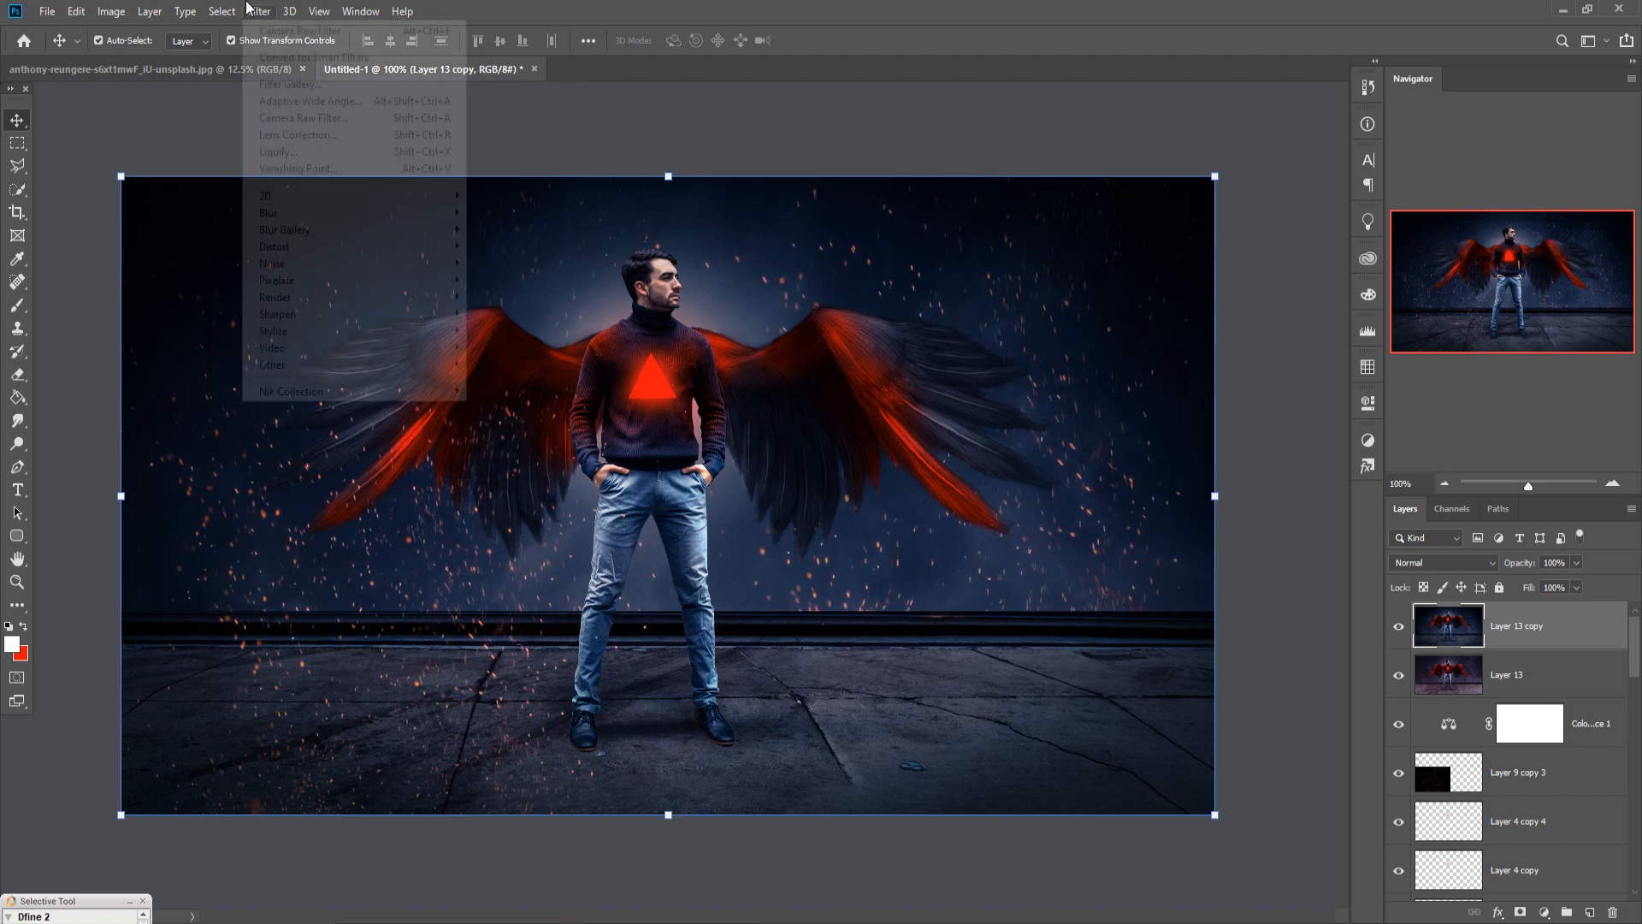
{"action": "mouse_move", "coordinate": [316, 390]}
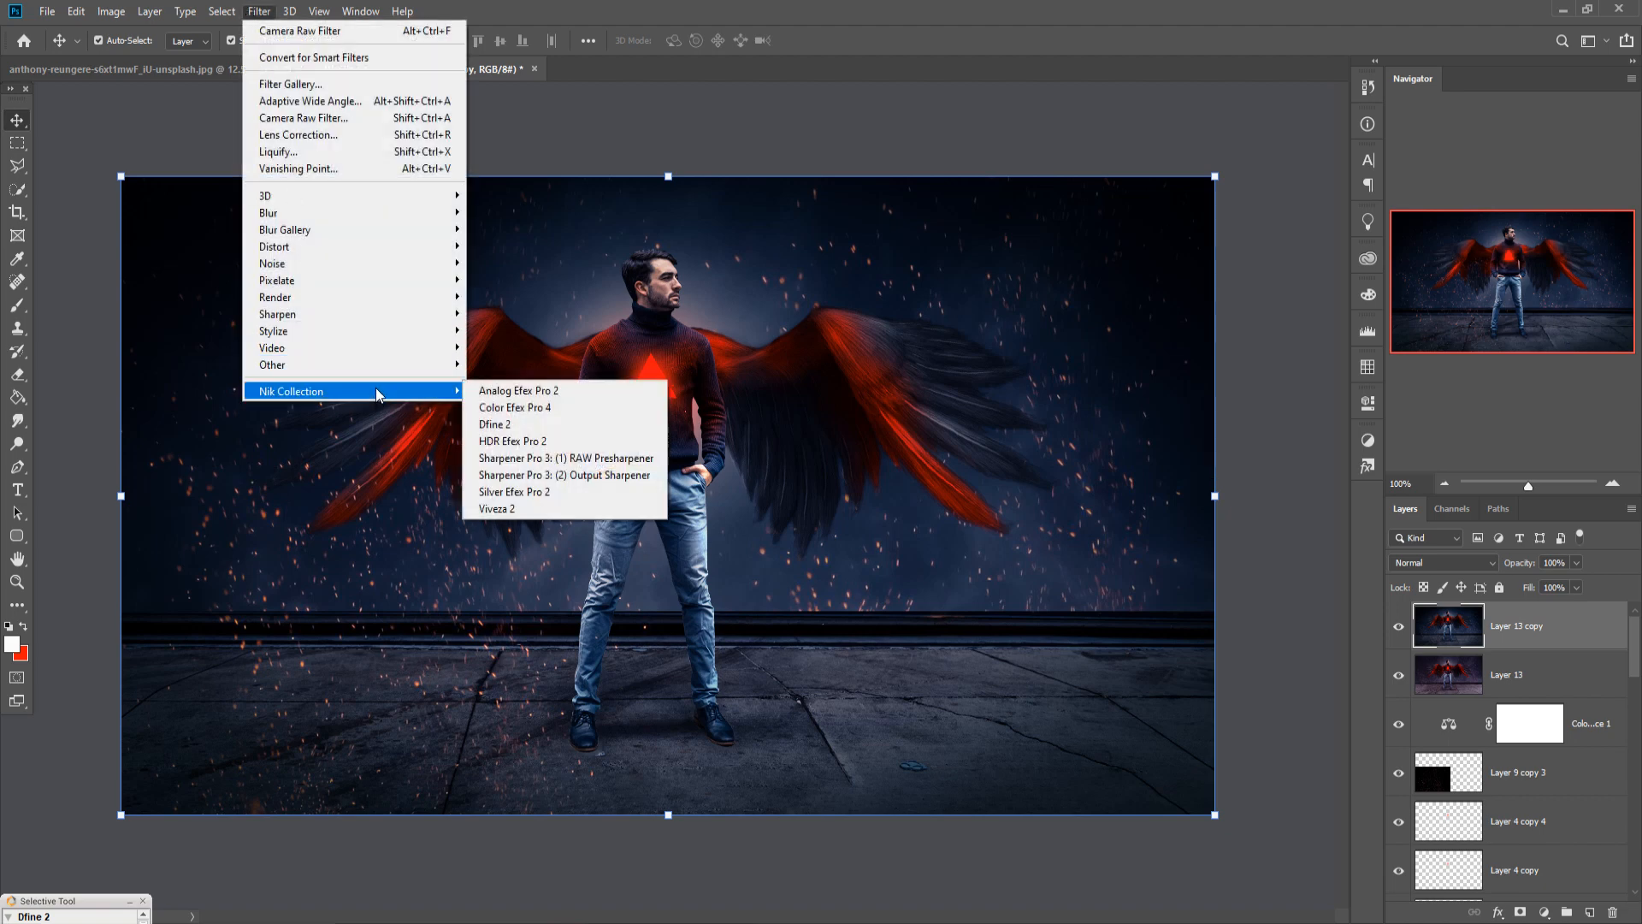
{"action": "left_click", "coordinate": [508, 408]}
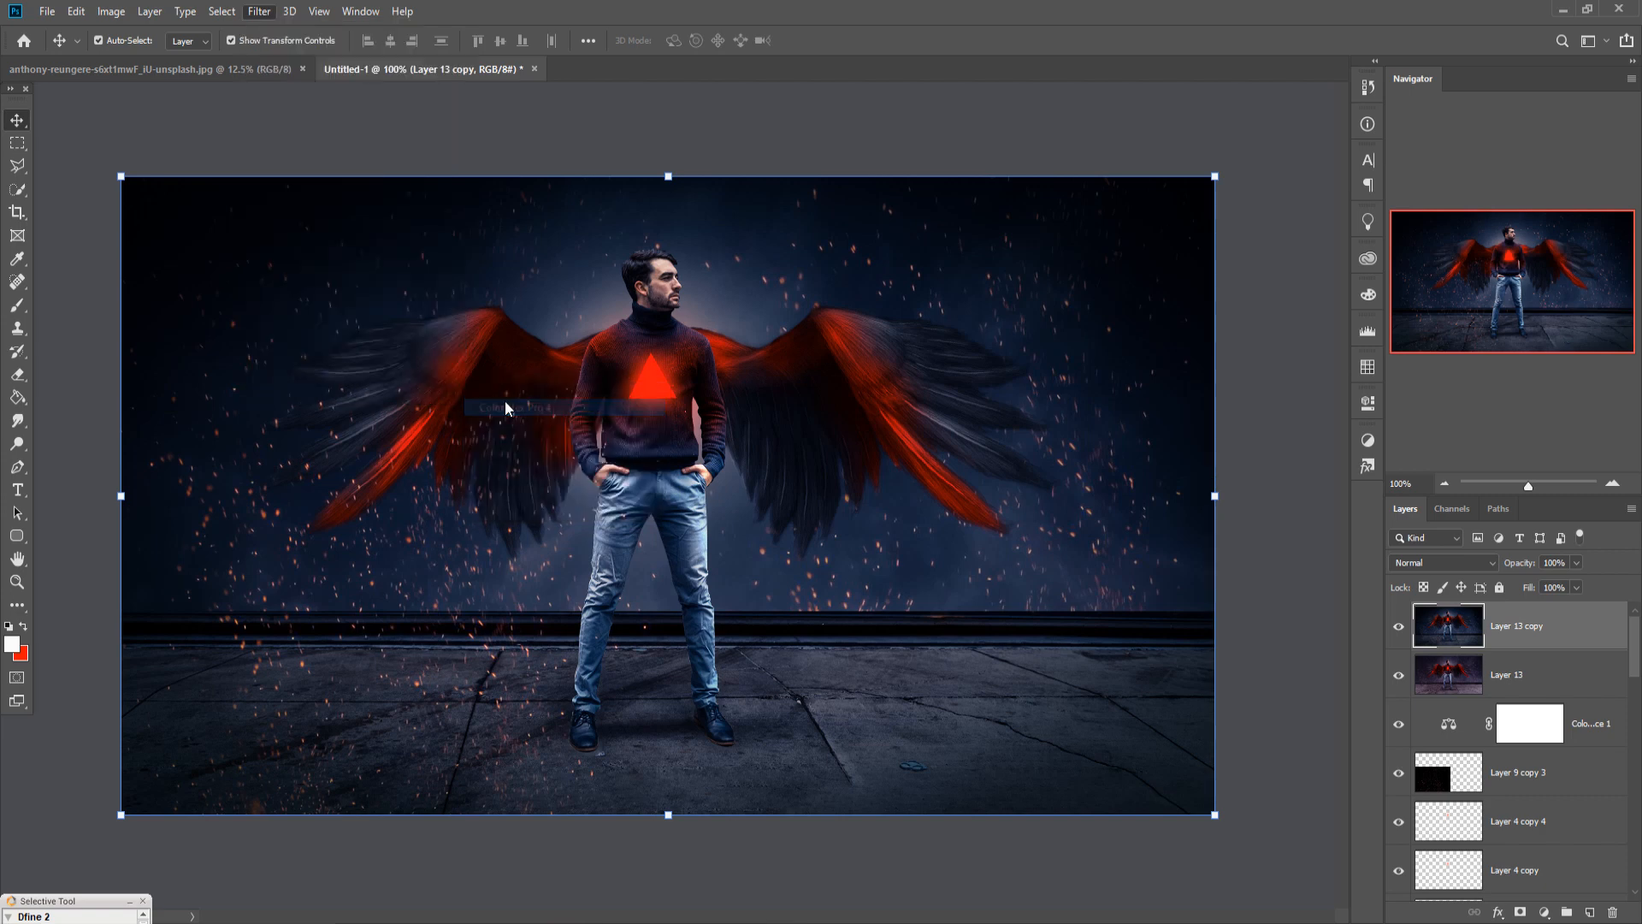
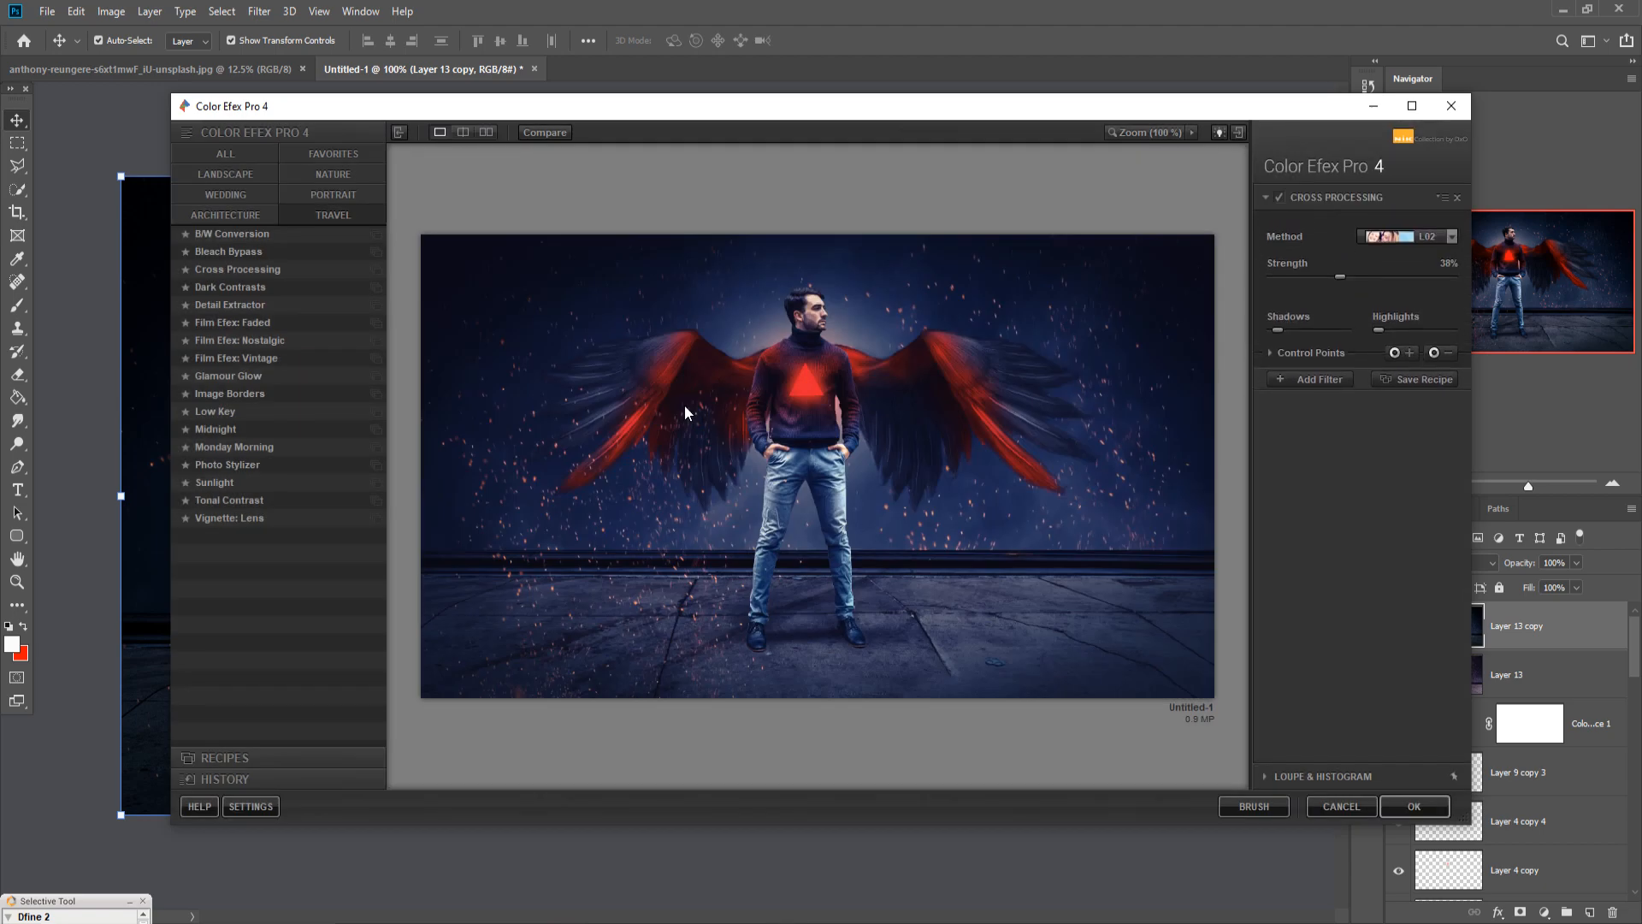
{"action": "left_click_drag", "start_coordinate": [1272, 329], "coordinate": [1302, 329]}
{"action": "left_click", "coordinate": [1399, 808]}
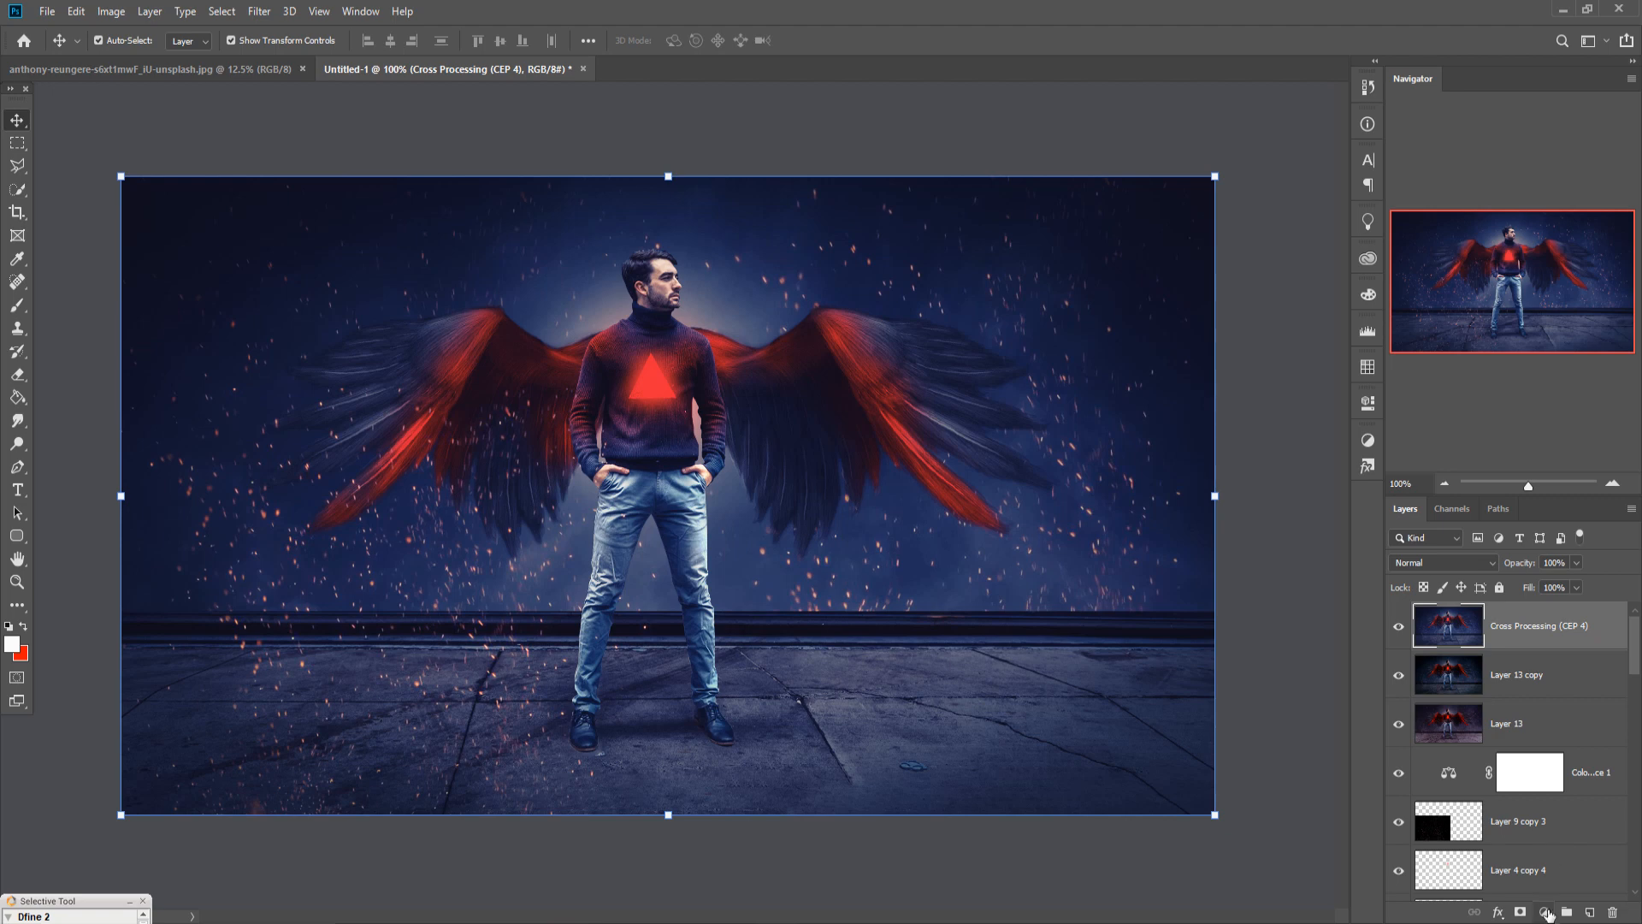
Add a Gradient Fill layer above all layers using the Neutral Density Light 2 preset and set its blend mode to Overlay.
{"action": "left_click", "coordinate": [1543, 912]}
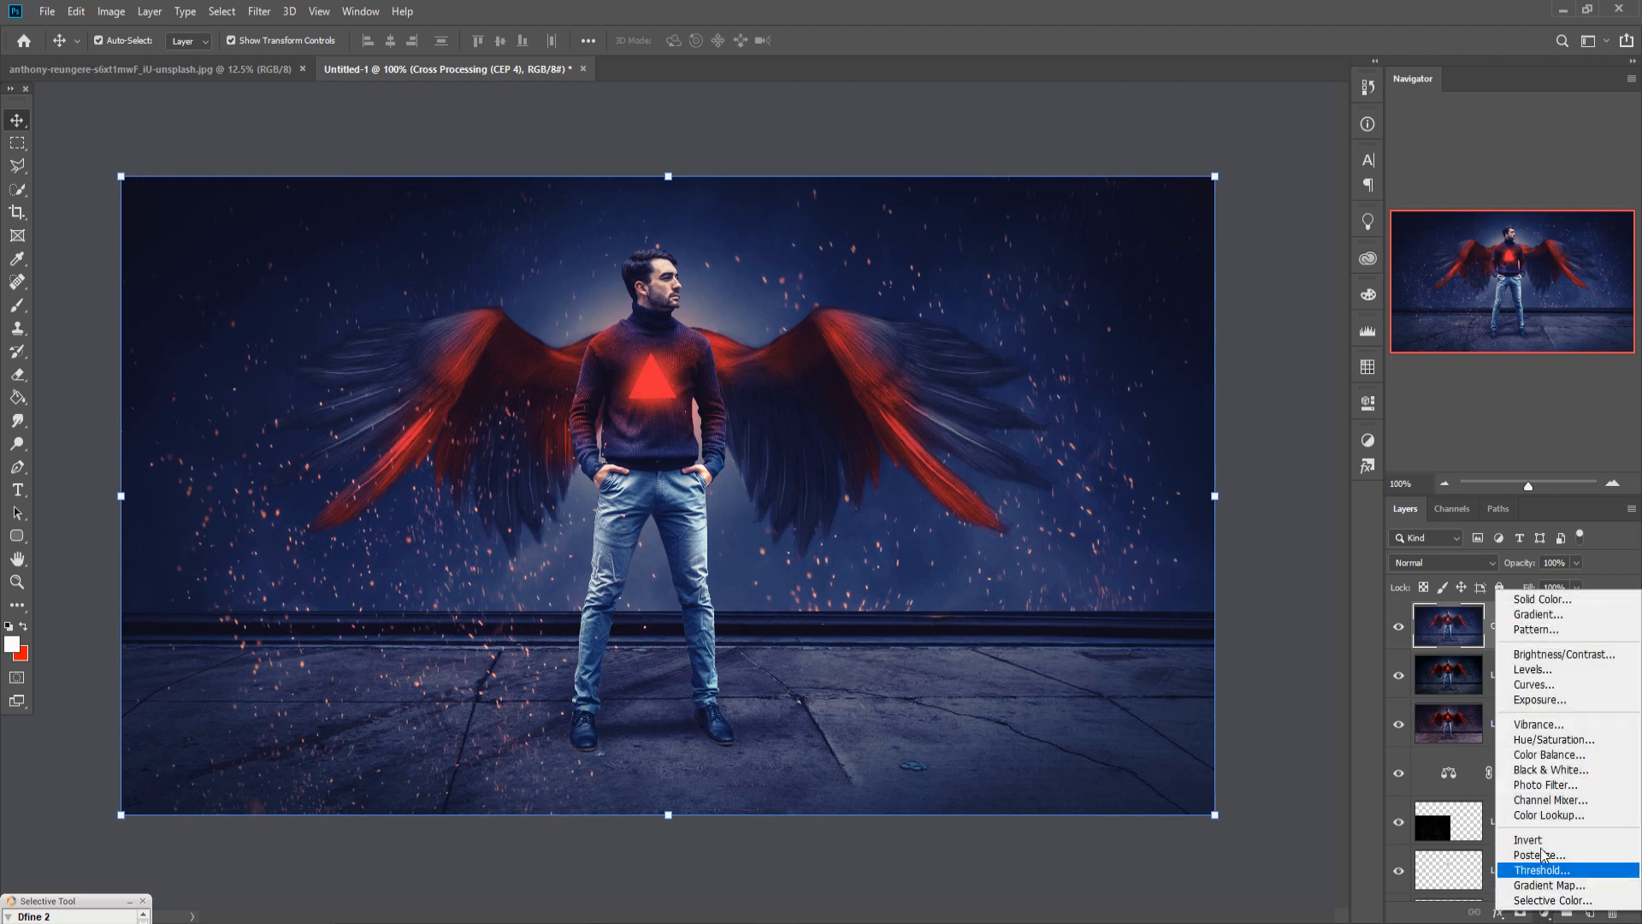
{"action": "left_click", "coordinate": [1533, 616]}
{"action": "left_click", "coordinate": [1305, 254]}
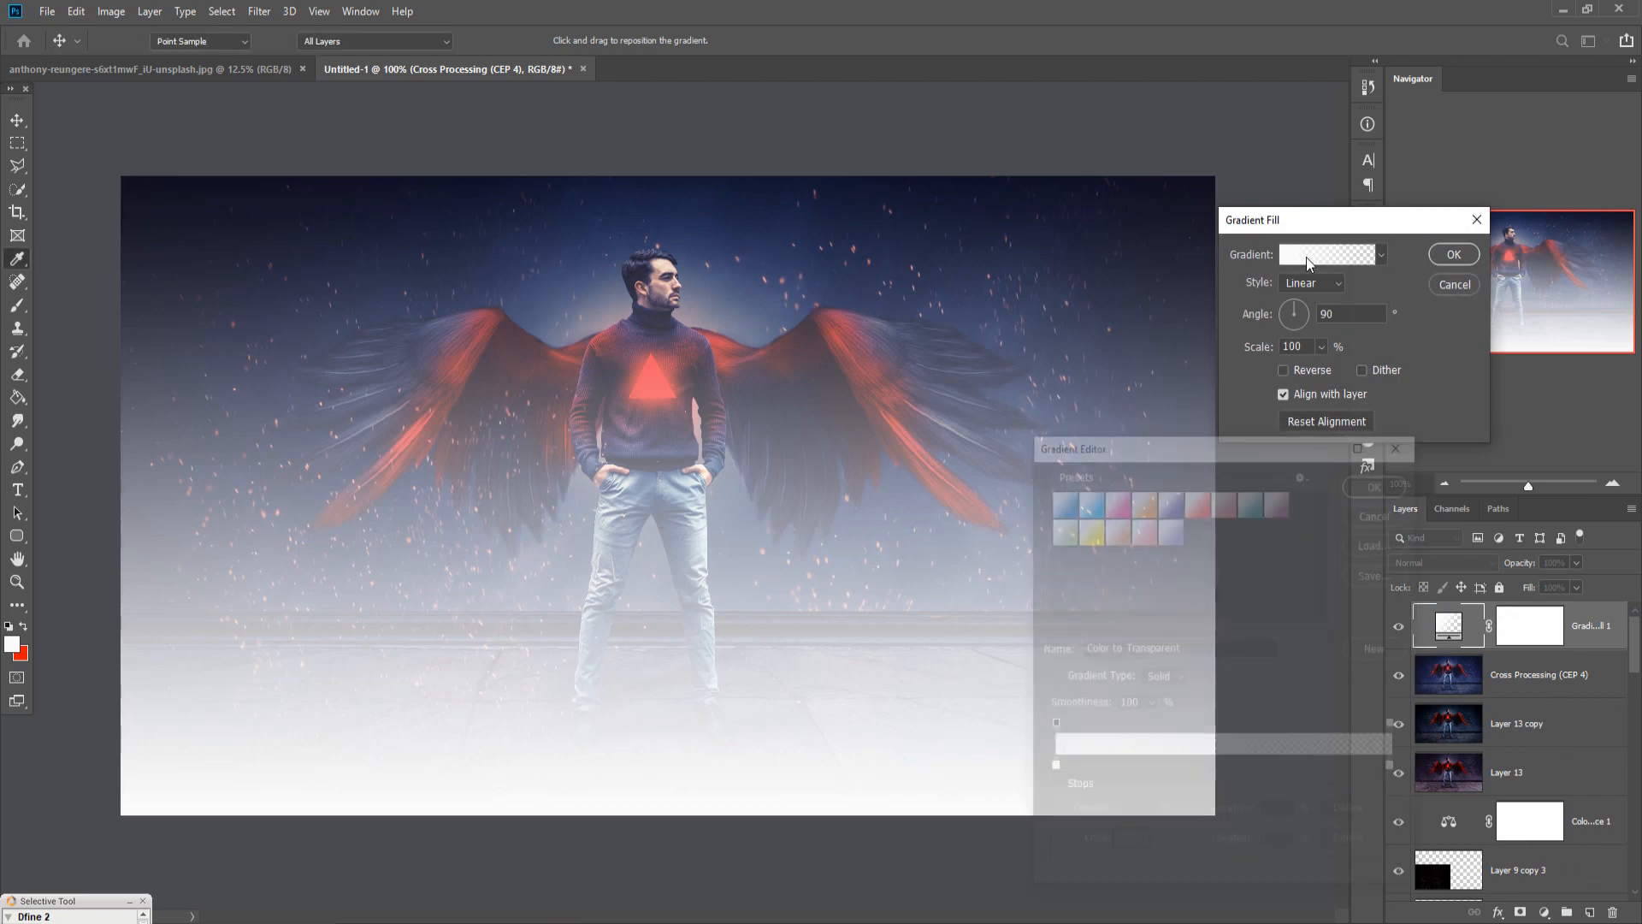
{"action": "left_click", "coordinate": [1304, 472]}
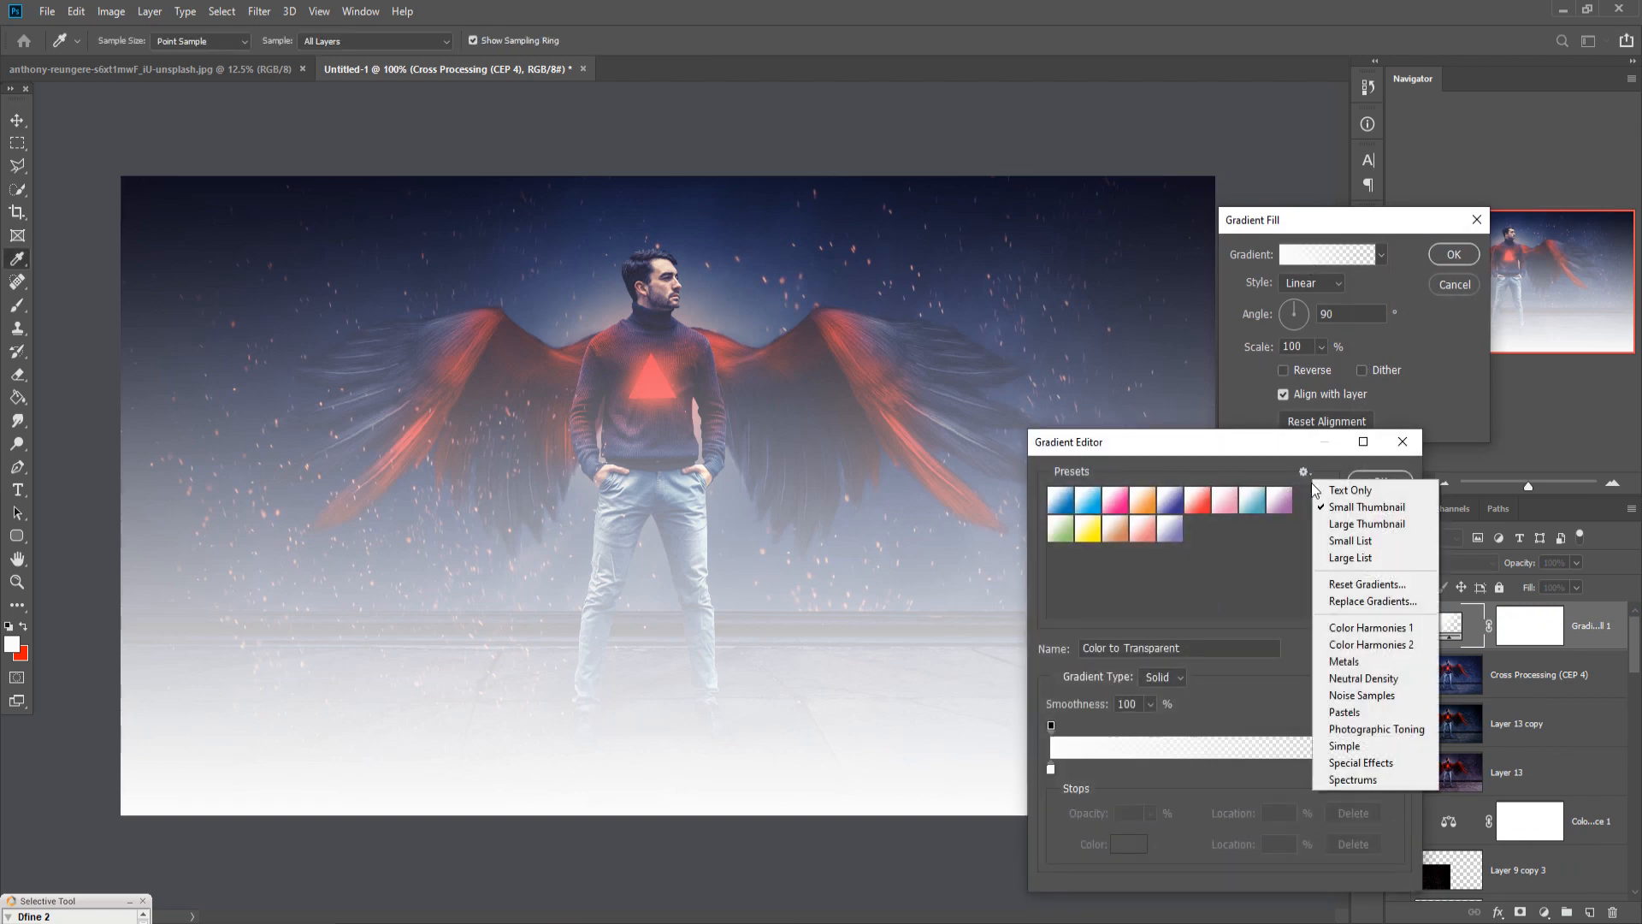
{"action": "left_click", "coordinate": [1356, 678]}
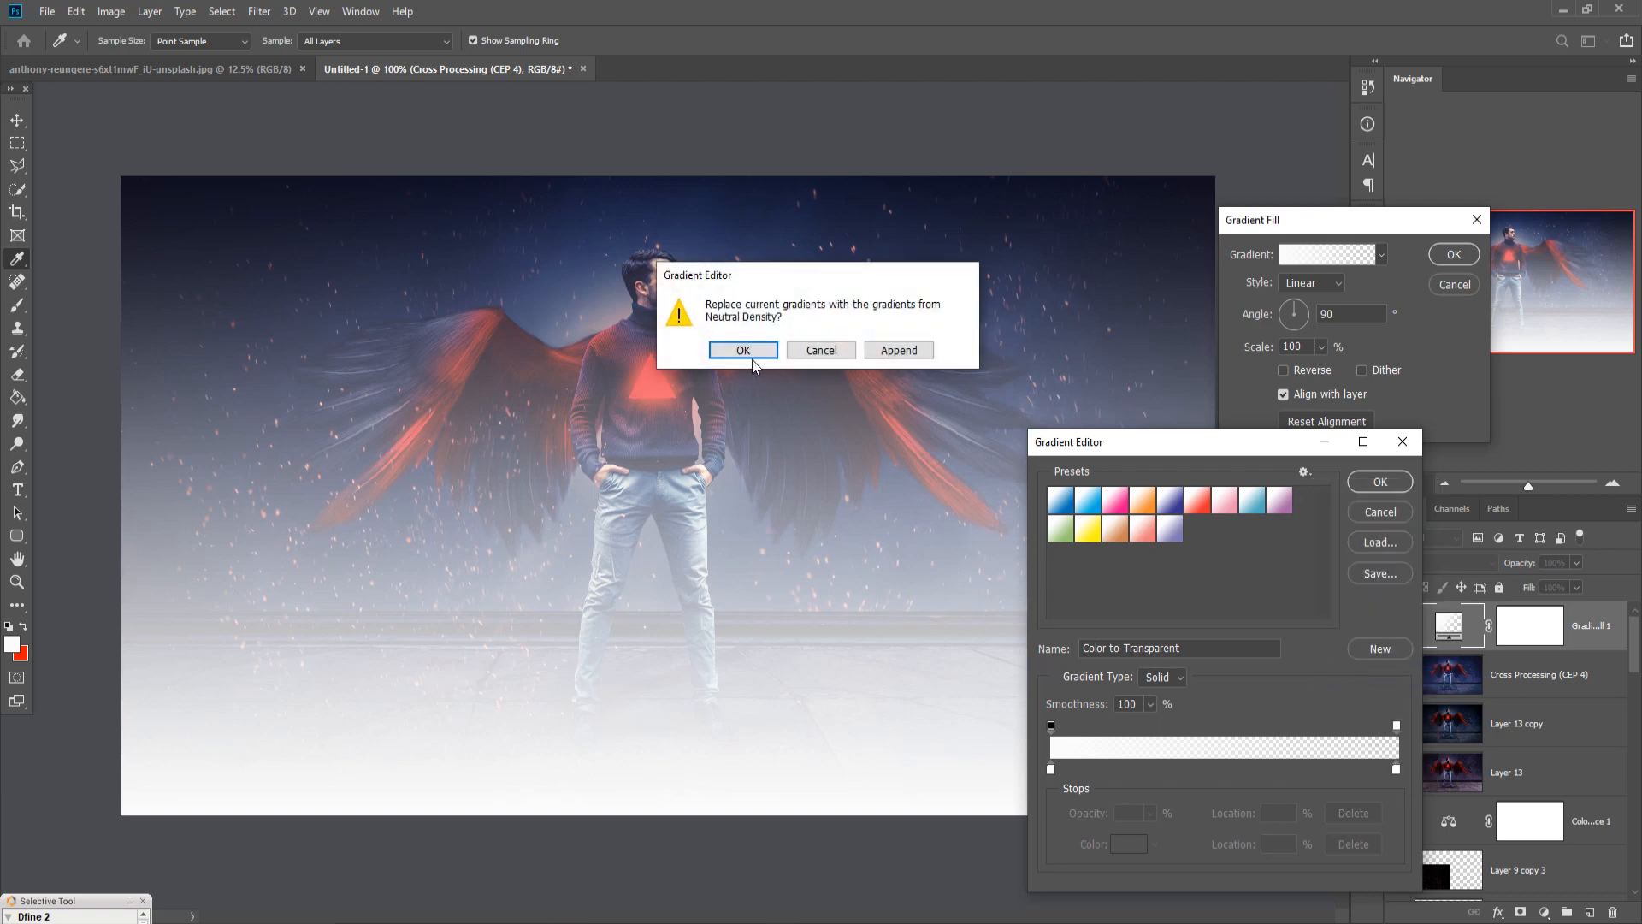
{"action": "left_click", "coordinate": [752, 357]}
{"action": "left_click", "coordinate": [1113, 530]}
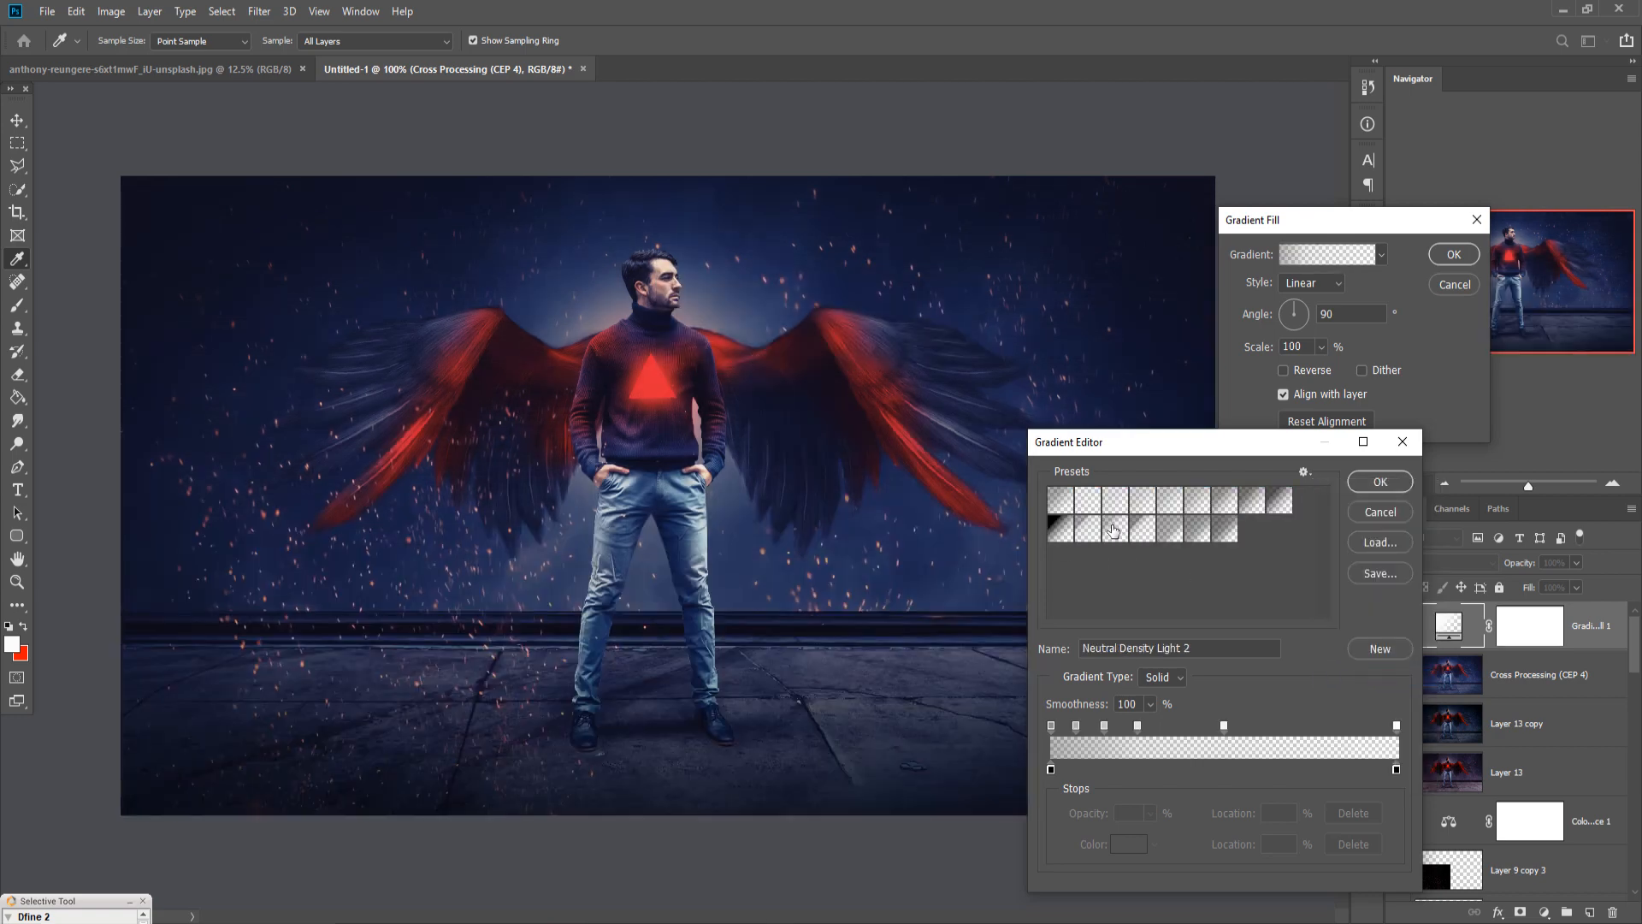
{"action": "left_click", "coordinate": [1372, 483]}
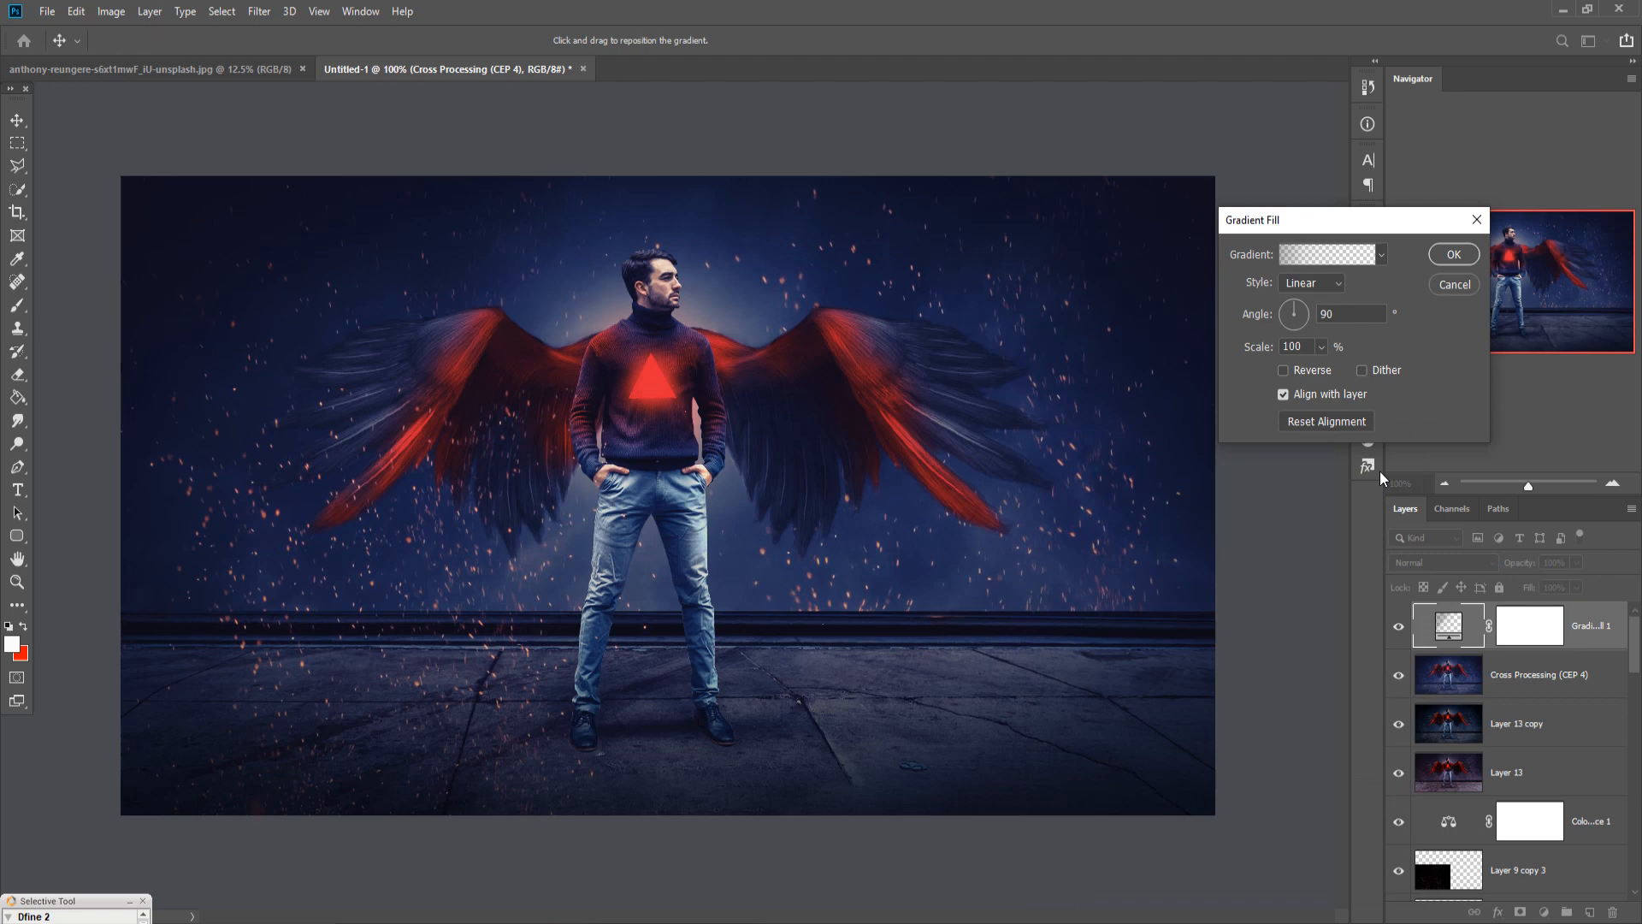
{"action": "left_click", "coordinate": [1437, 255]}
{"action": "left_click", "coordinate": [1460, 562]}
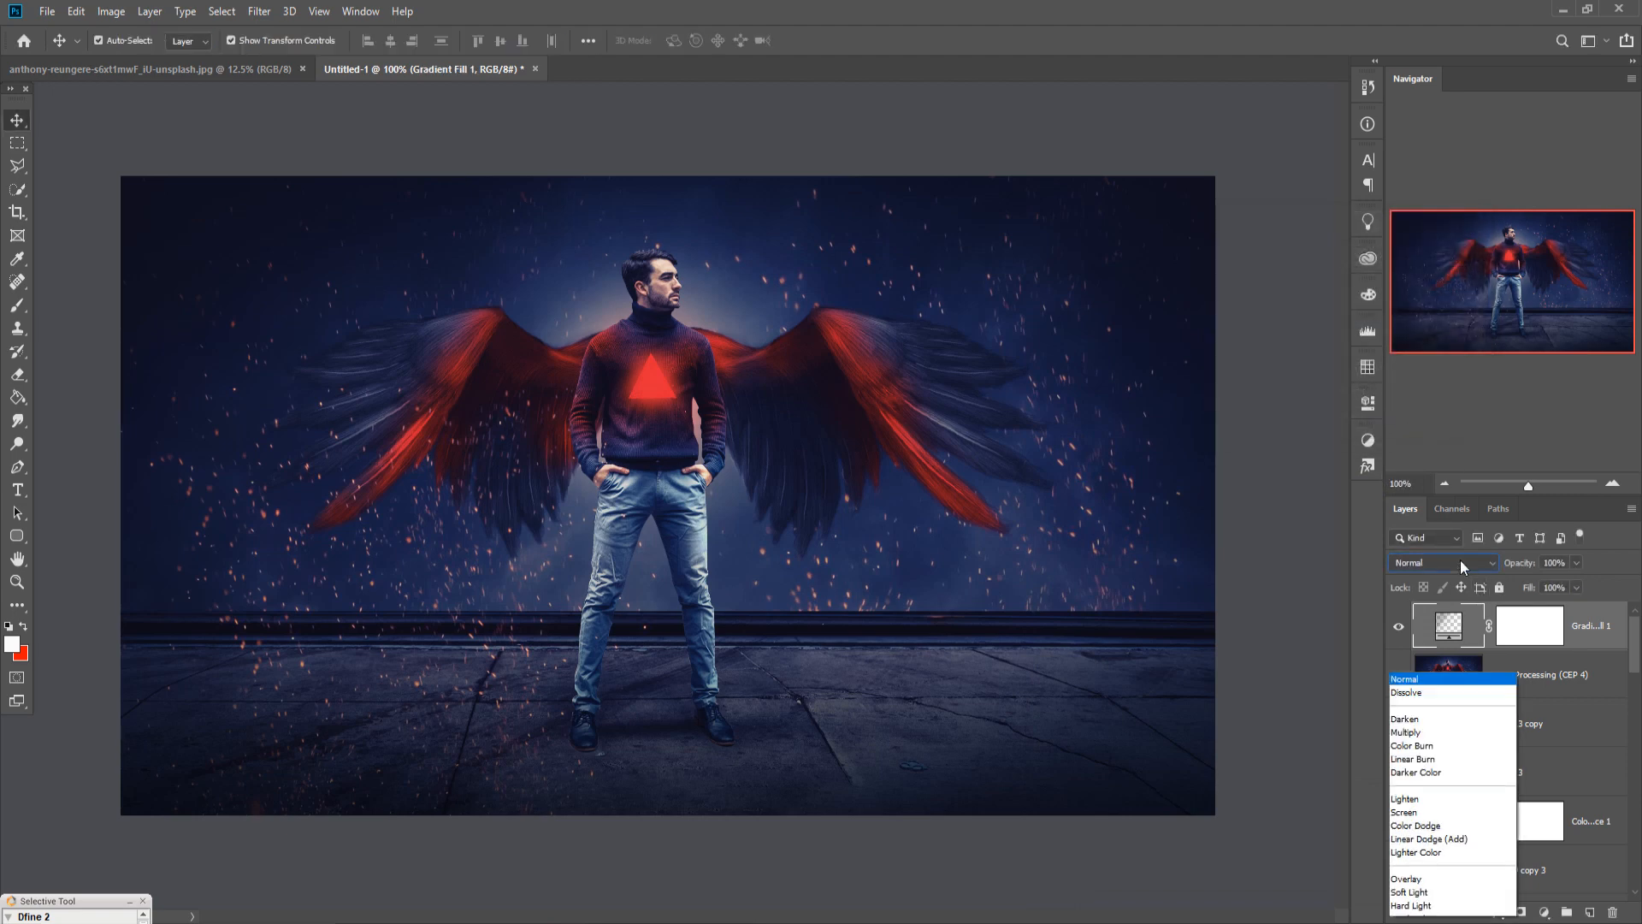
{"action": "left_click", "coordinate": [1416, 698]}
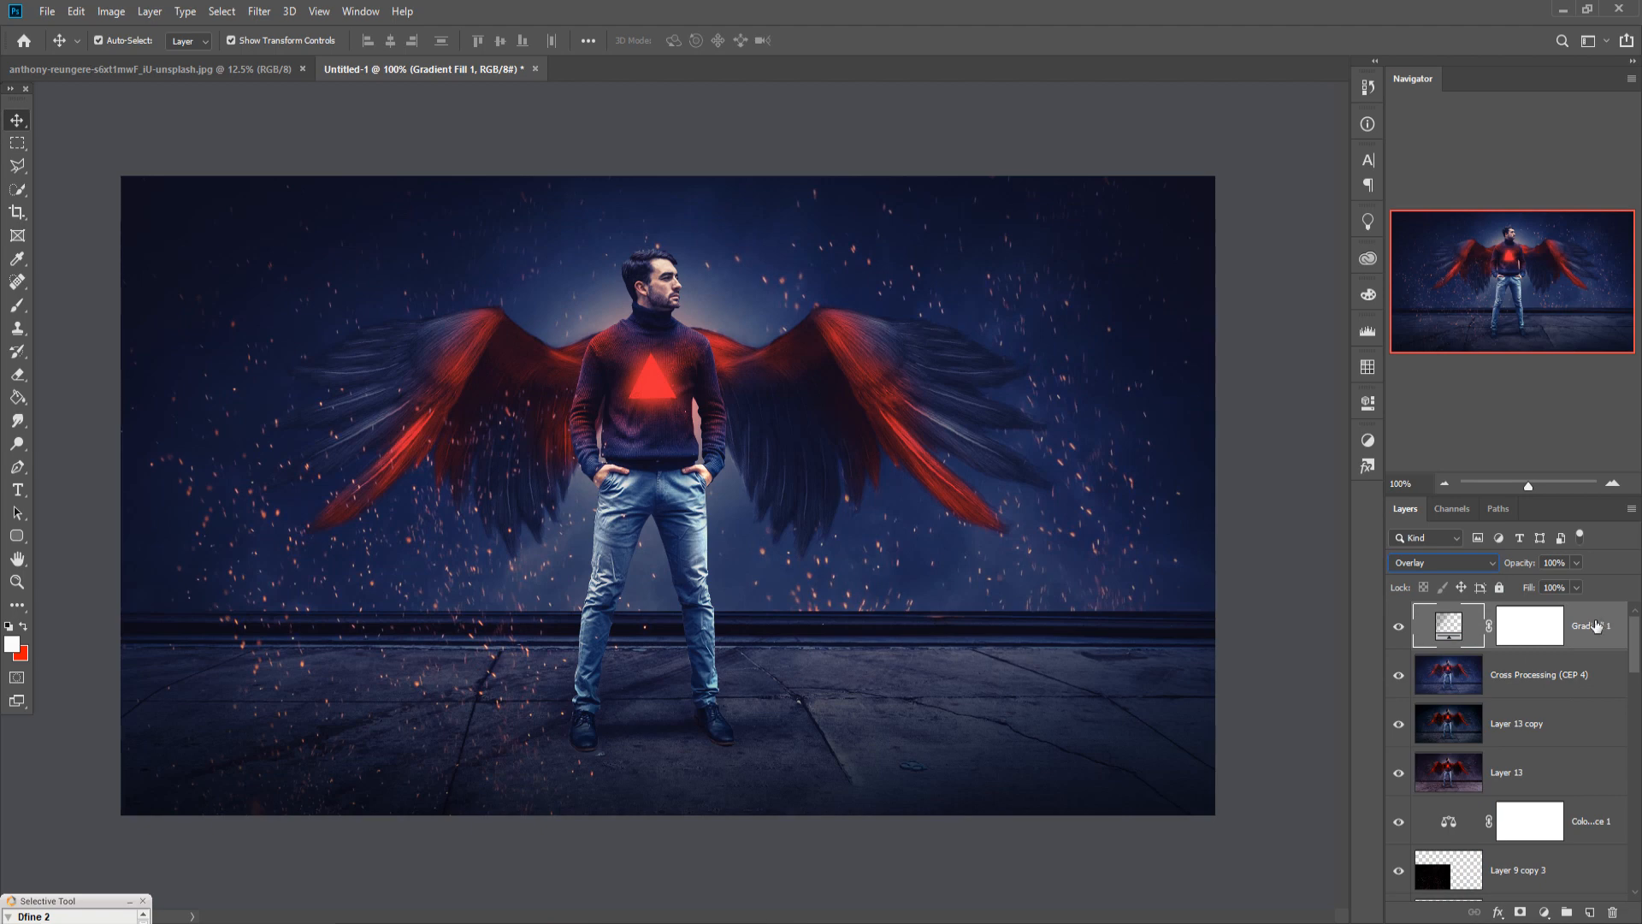
Try a Photo Filter adjustment layer with Warming Filter (85) above the gradient fill, and delete it after comparing the image.
{"action": "left_click", "coordinate": [1545, 913]}
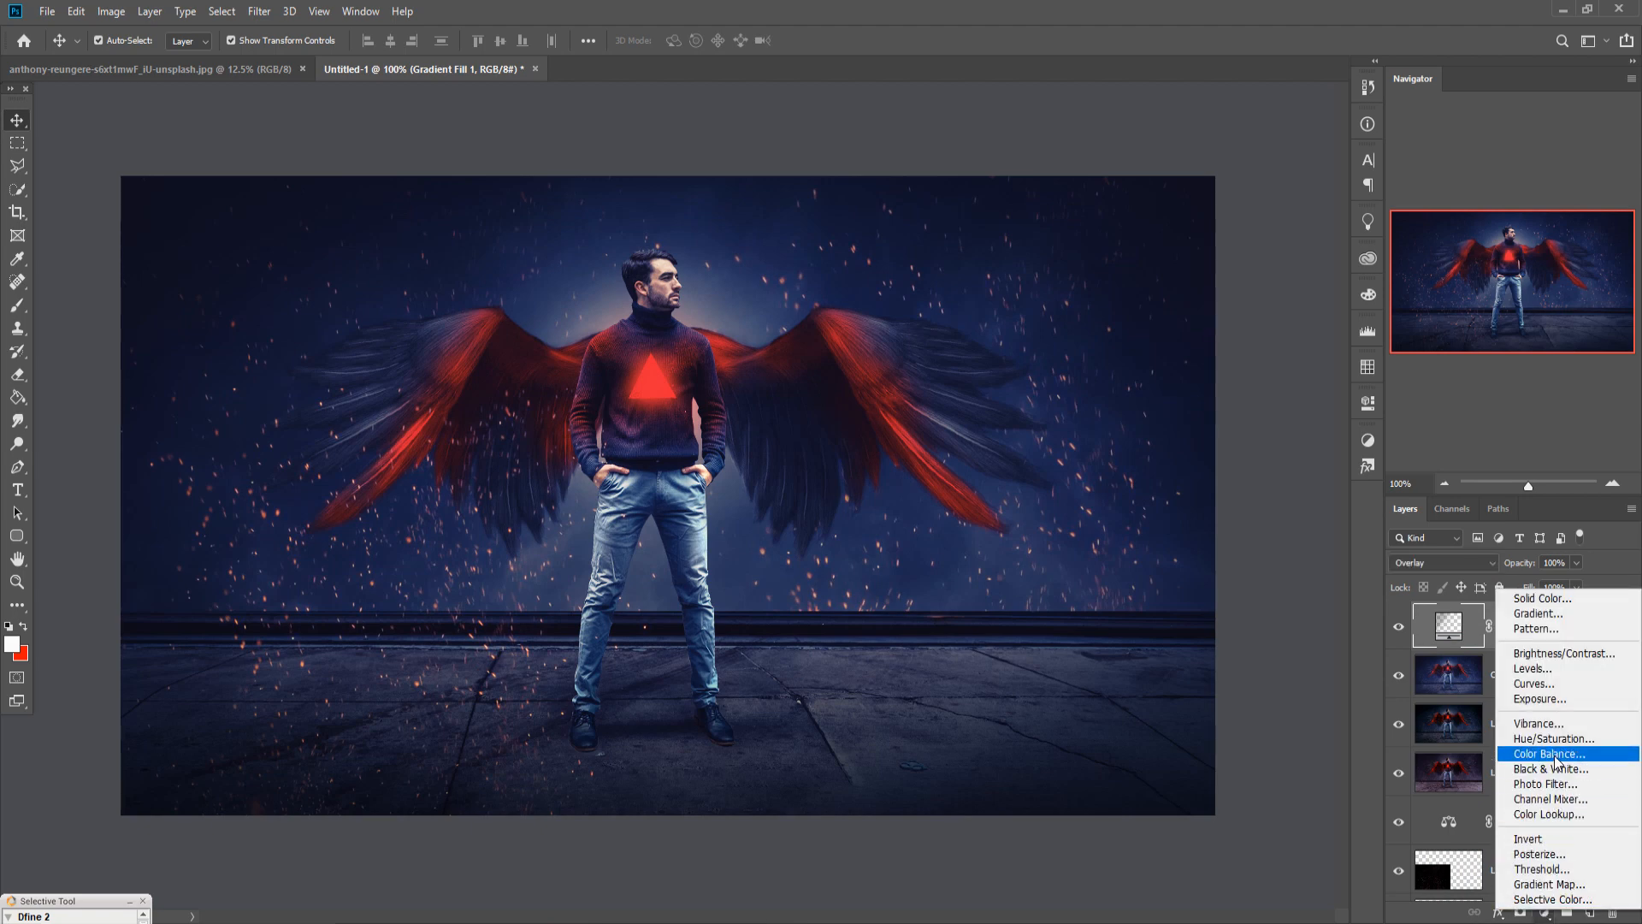
{"action": "left_click", "coordinate": [1556, 783]}
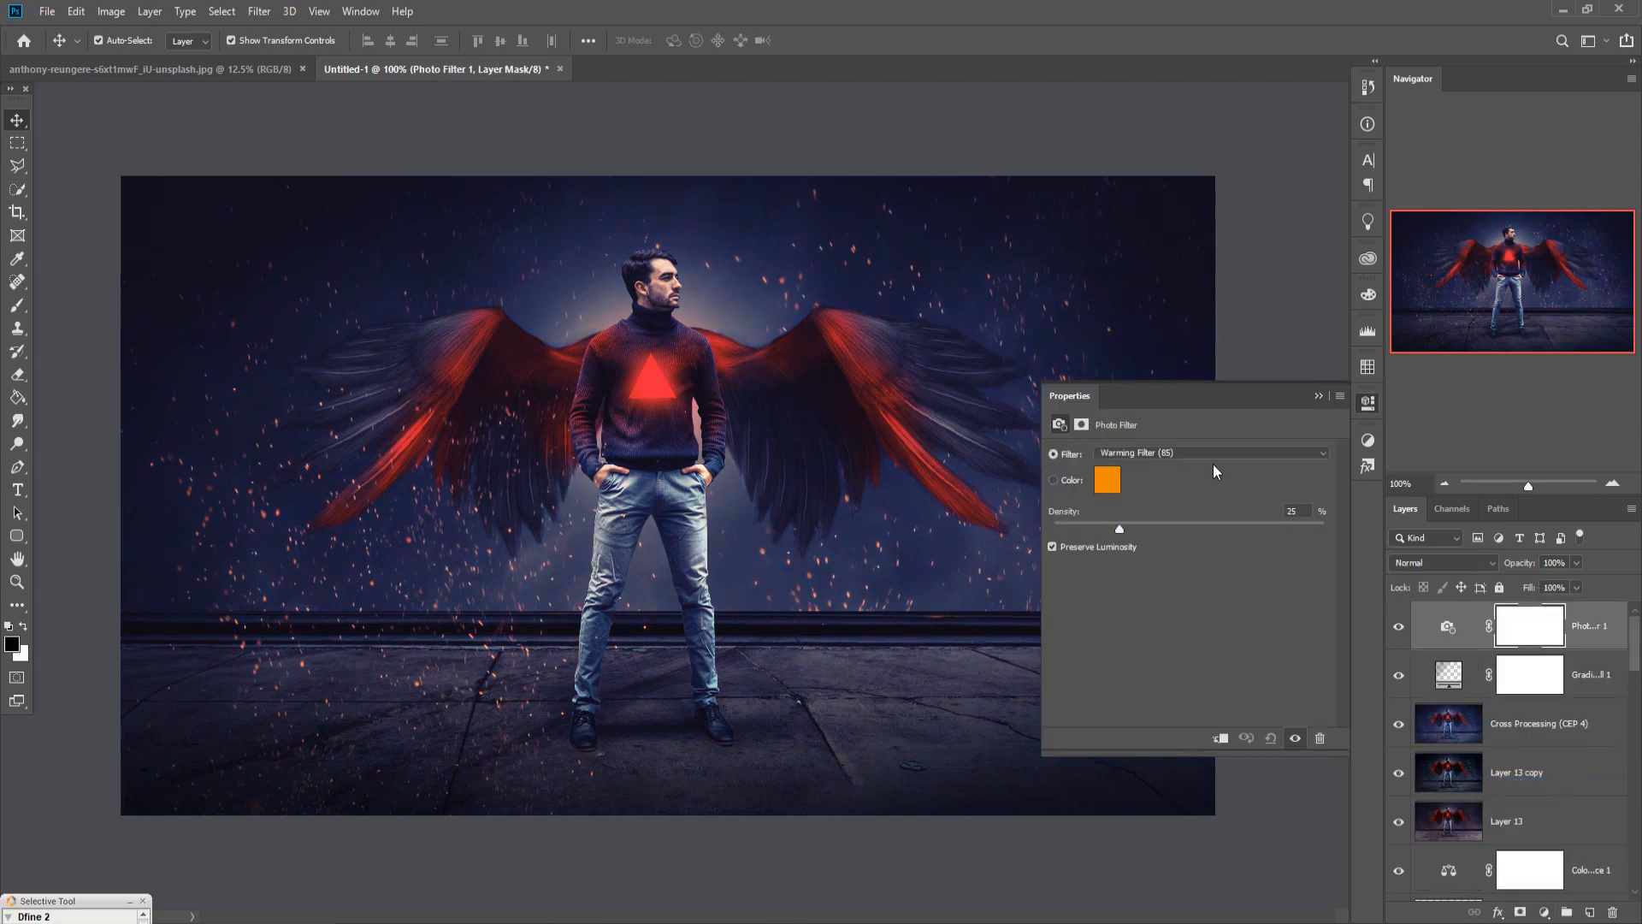
{"action": "left_click", "coordinate": [1318, 396]}
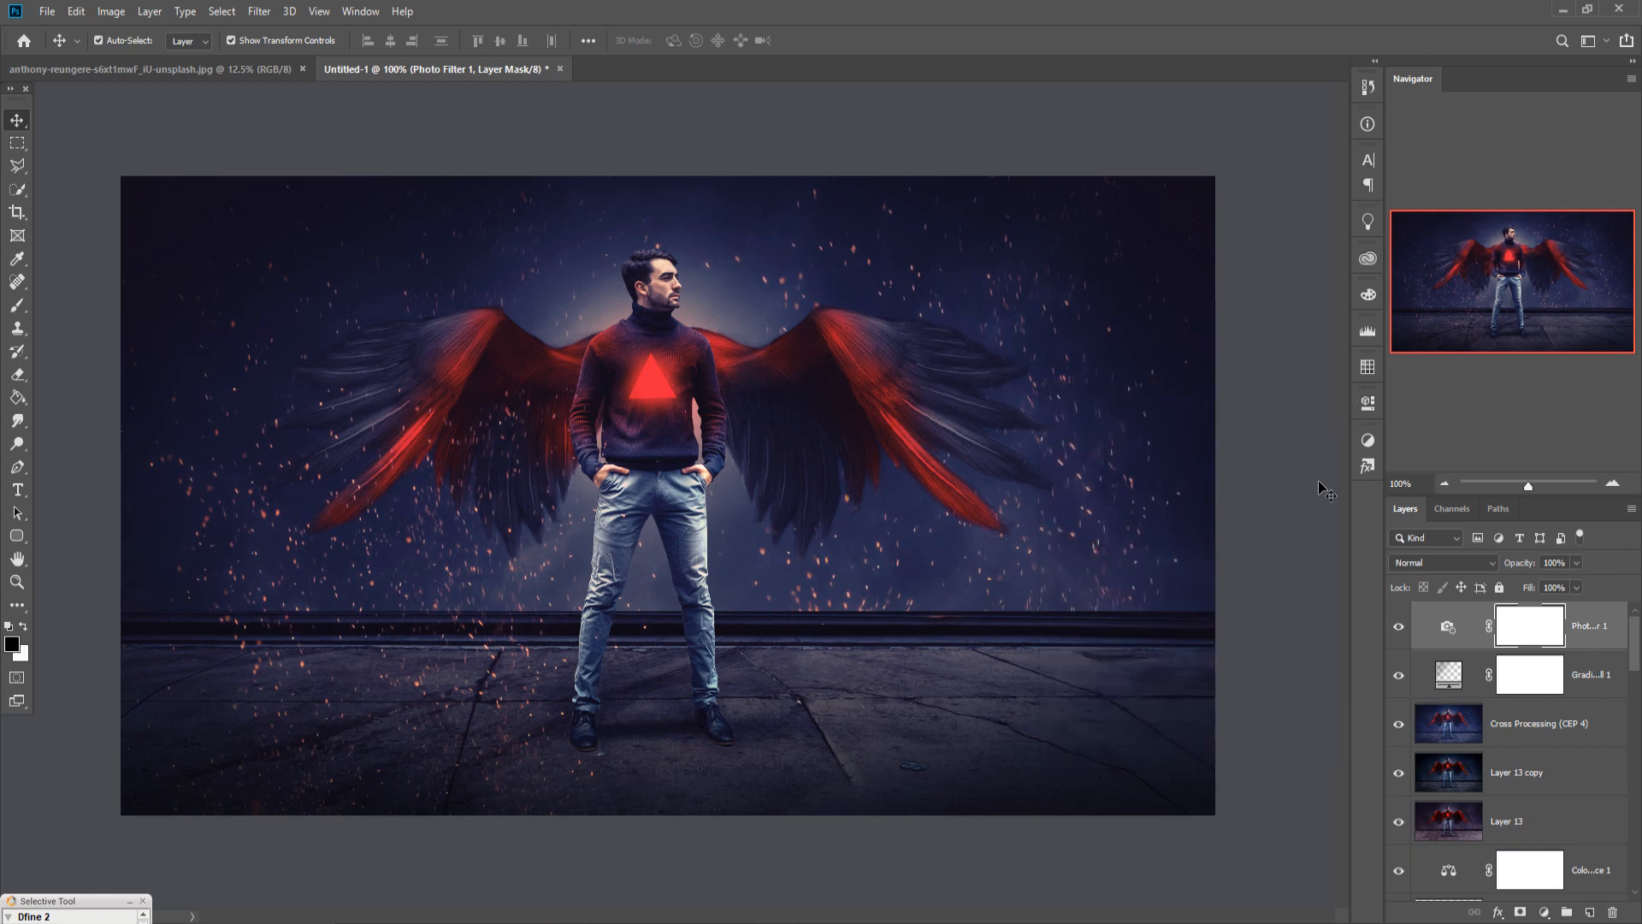
{"action": "left_click", "coordinate": [1401, 629]}
{"action": "left_click", "coordinate": [1400, 627]}
{"action": "left_click", "coordinate": [1404, 631]}
{"action": "left_click", "coordinate": [1591, 631]}
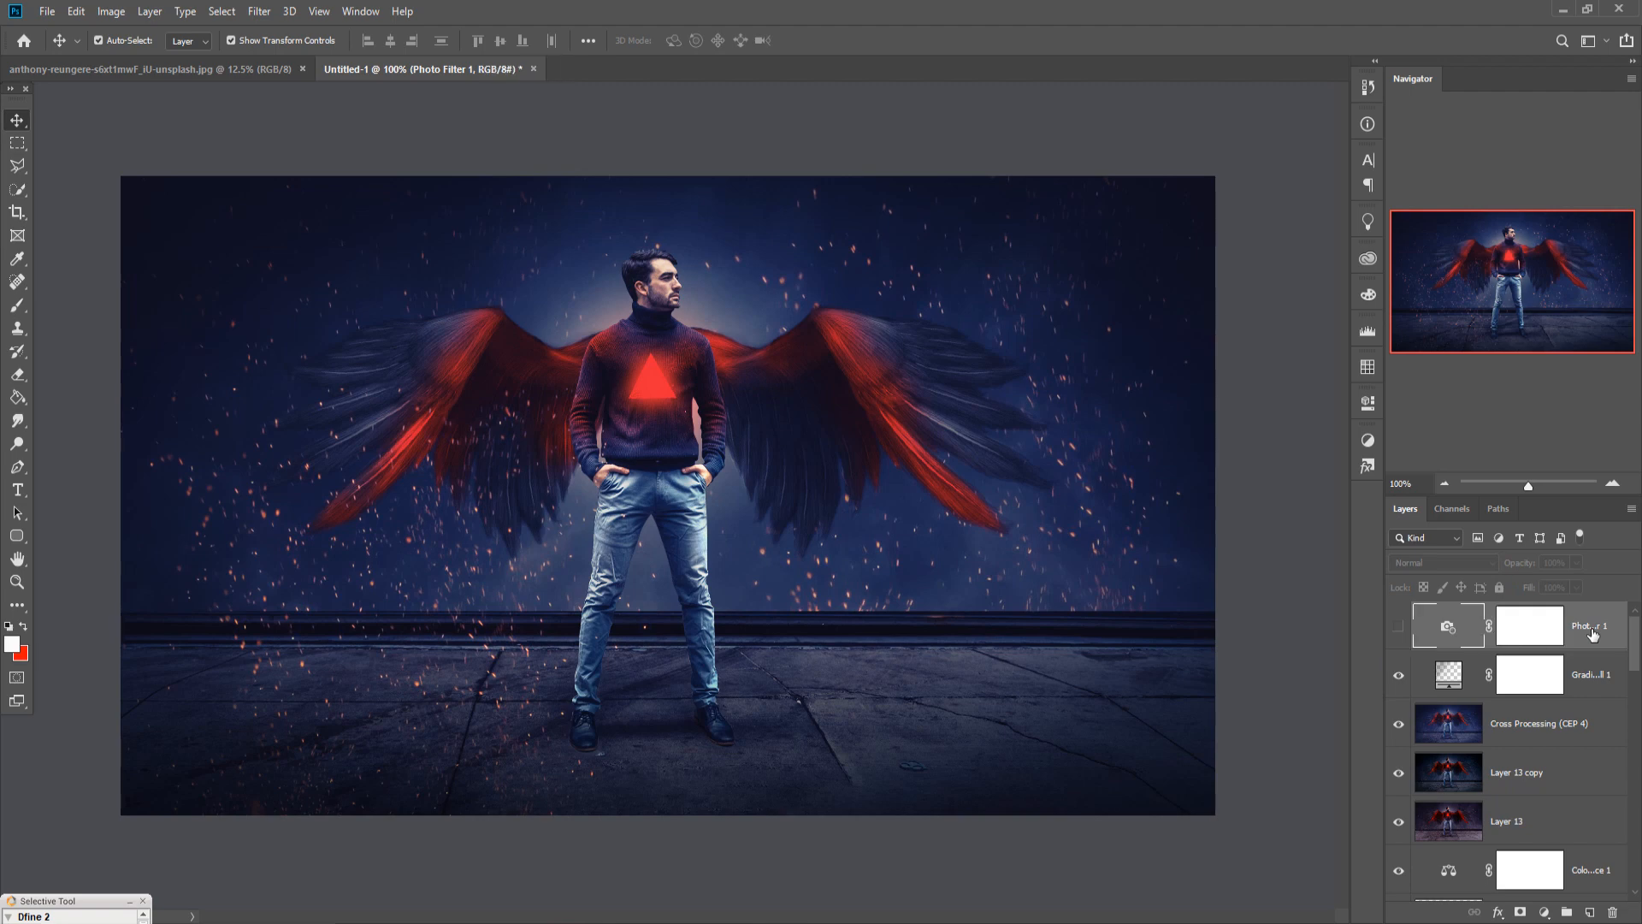
{"action": "key", "text": "Delete"}
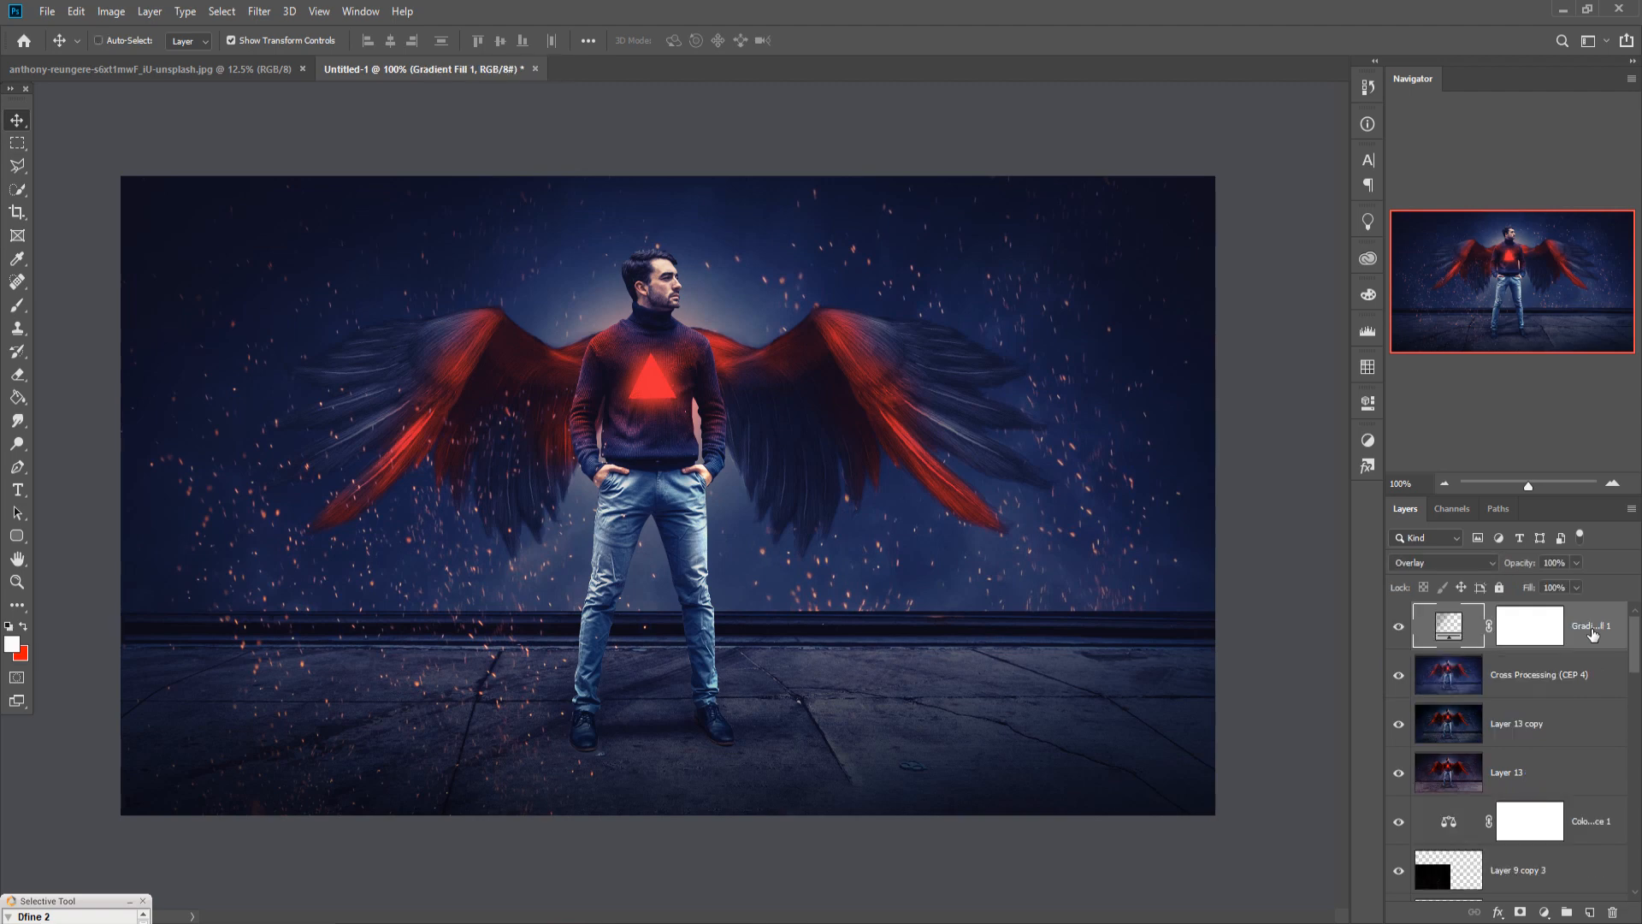
Stamp all visible layers into a new merged layer above the gradient fill.
{"action": "key", "text": "ctrl+alt+shift+e"}
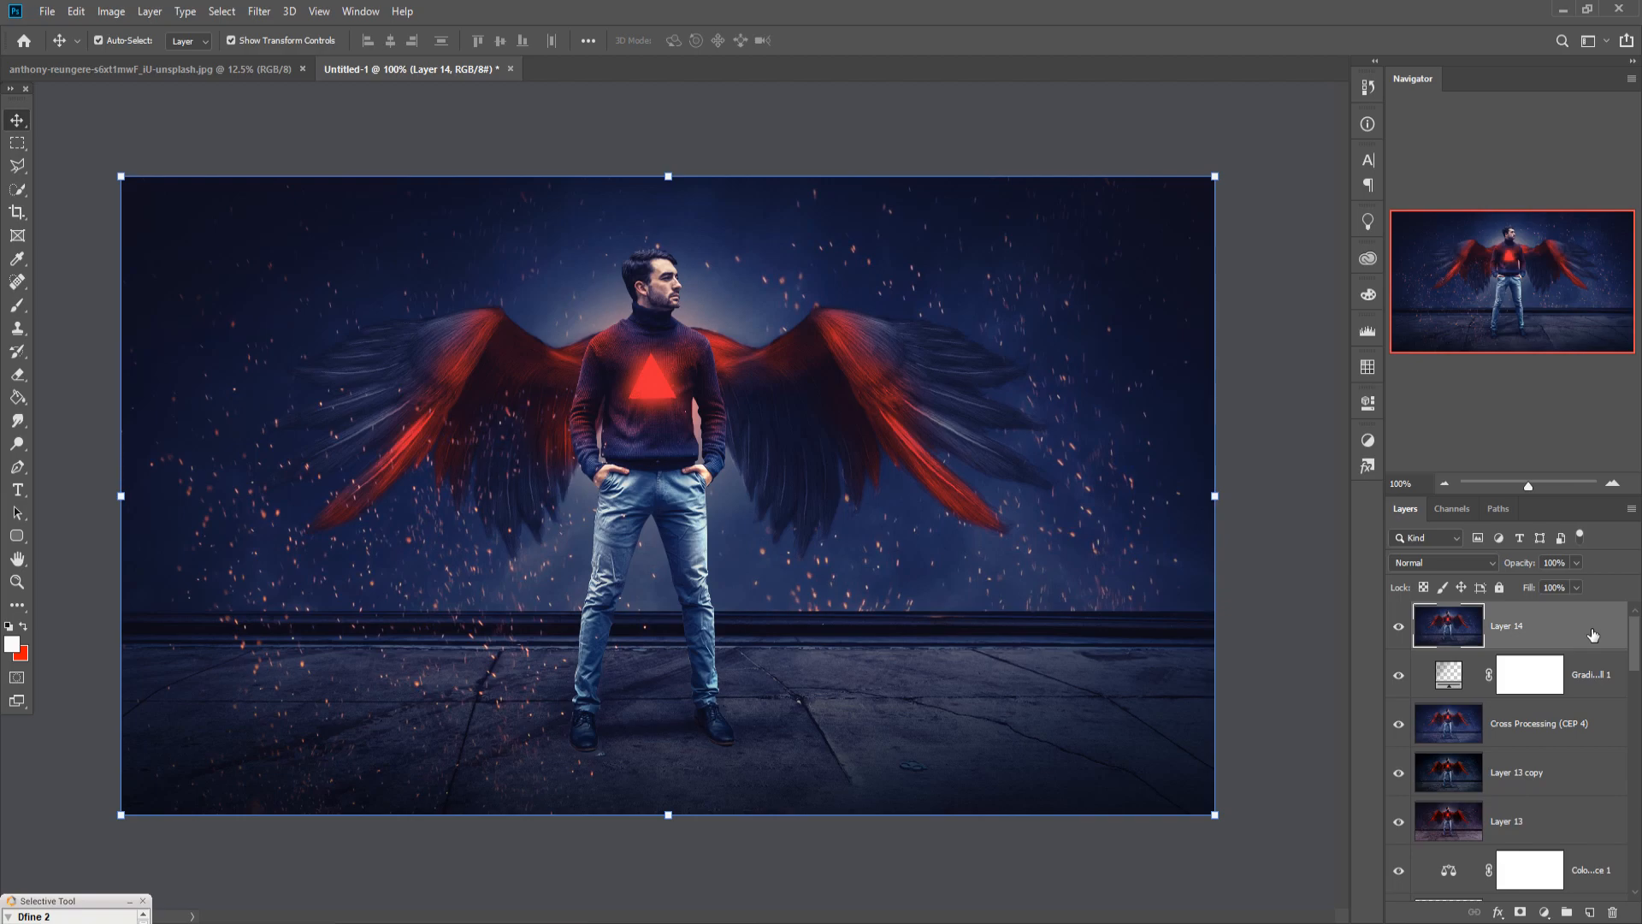